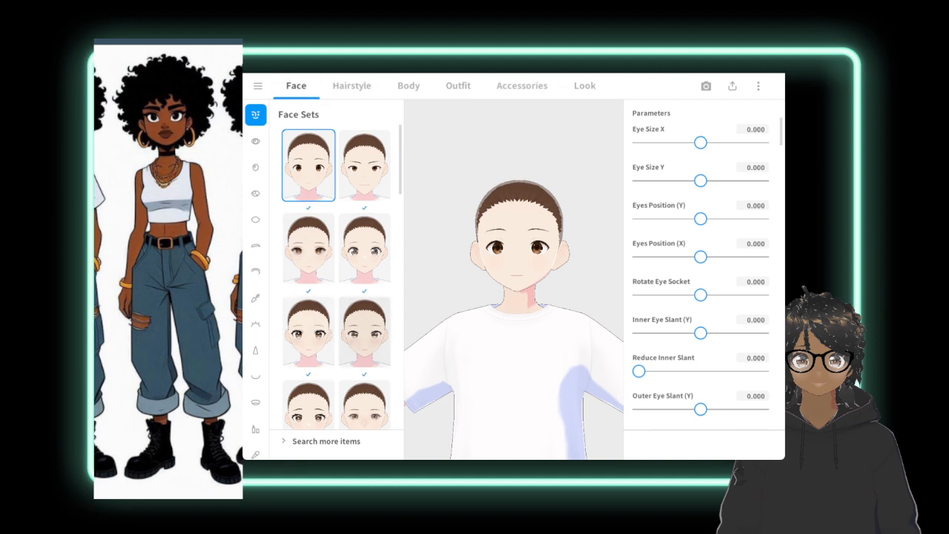
# Set the body's base skin color to the medium brown #8D5B30.
pyautogui.moveTo(401, 156)
pyautogui.mouseDown()
pyautogui.moveTo(402, 167)
pyautogui.moveTo(401, 157)
pyautogui.mouseUp()
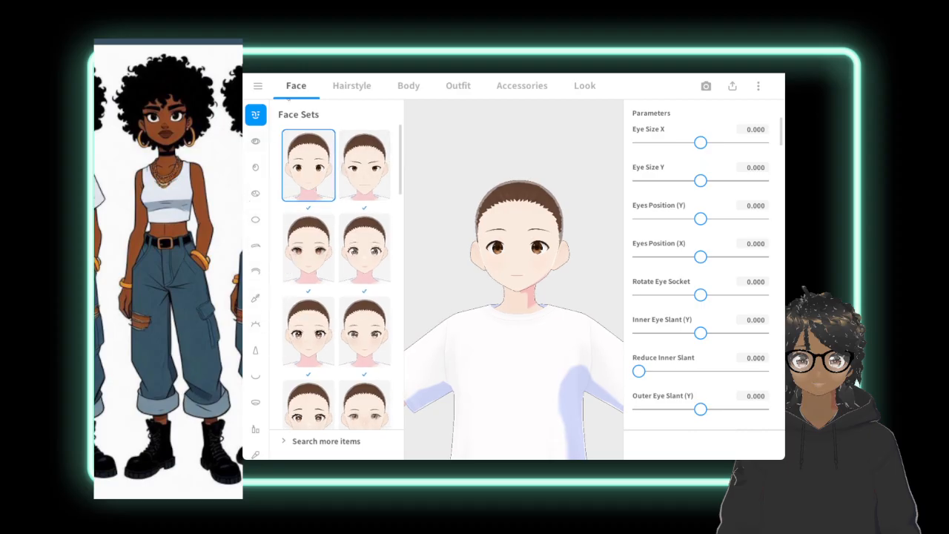
pyautogui.click(408, 85)
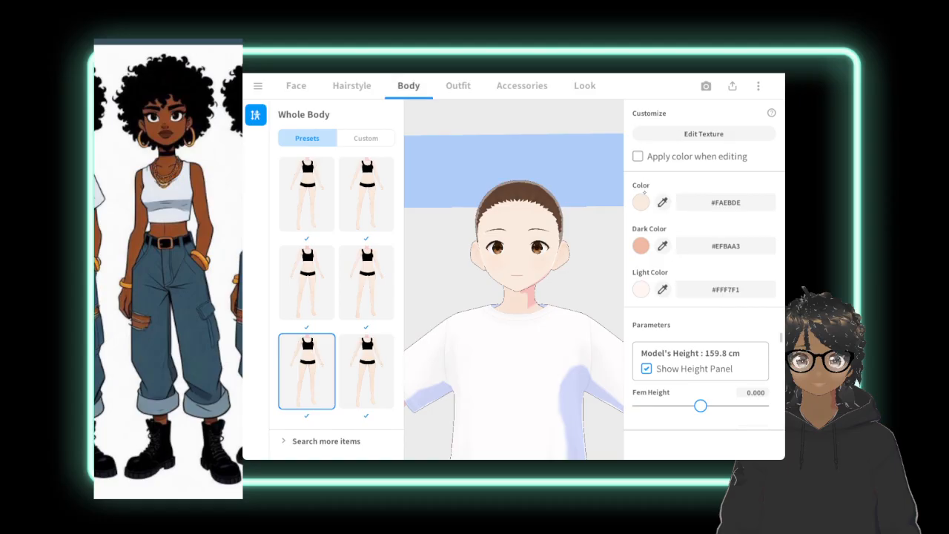
pyautogui.click(641, 201)
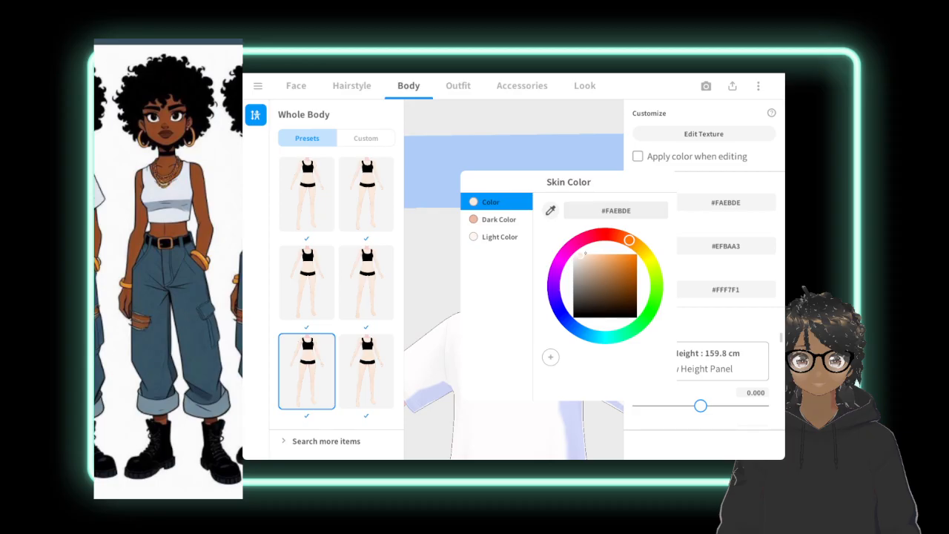
pyautogui.moveTo(588, 270); pyautogui.dragTo(615, 282)
pyautogui.click(639, 106)
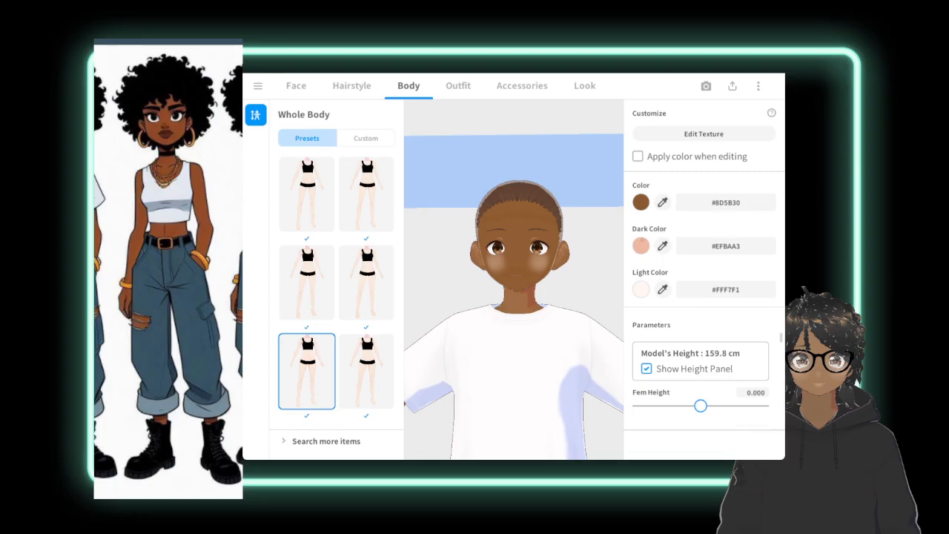
# Darken the body's dark skin color to the muted pinkish brown #B78874.
pyautogui.click(641, 246)
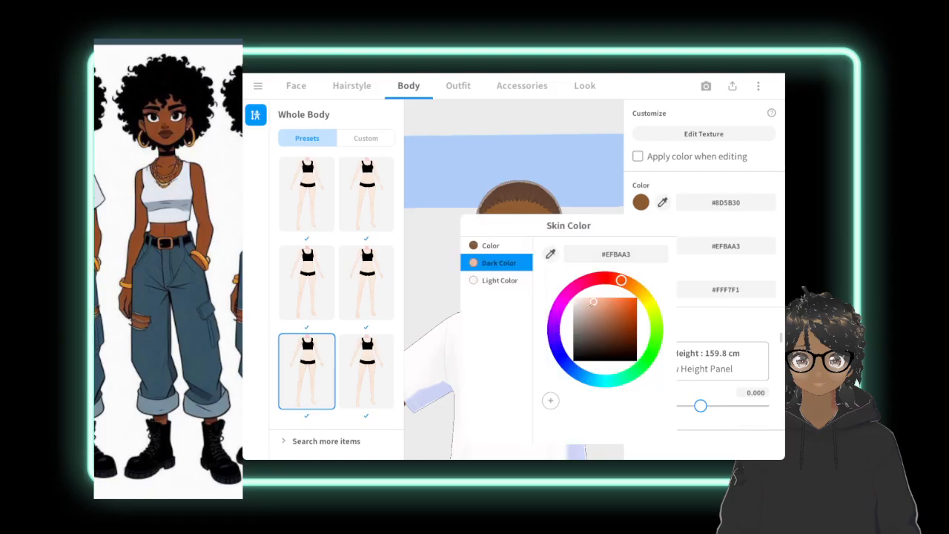
pyautogui.moveTo(593, 301); pyautogui.dragTo(596, 315)
pyautogui.click(644, 85)
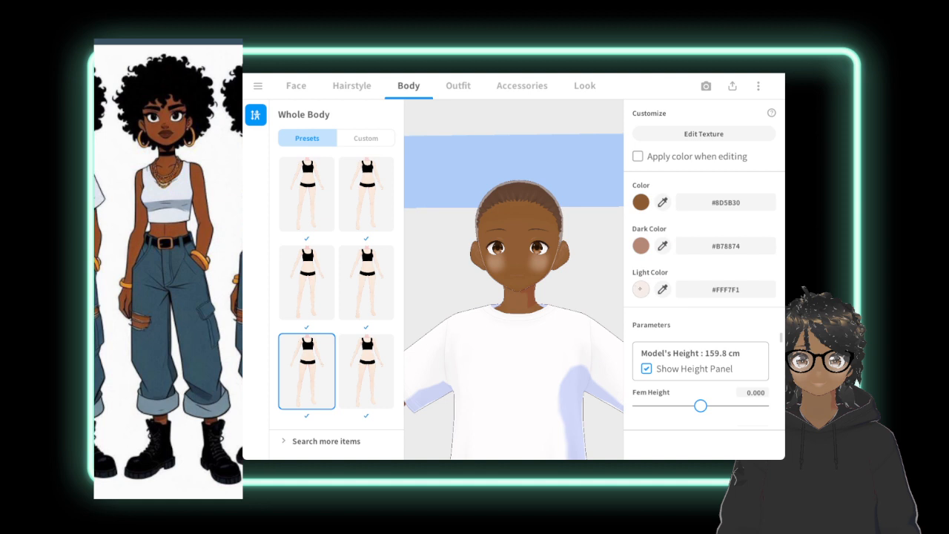
# Set the body's light skin color to #8D5C32 by sampling the brown of the base color swatch.
pyautogui.click(642, 289)
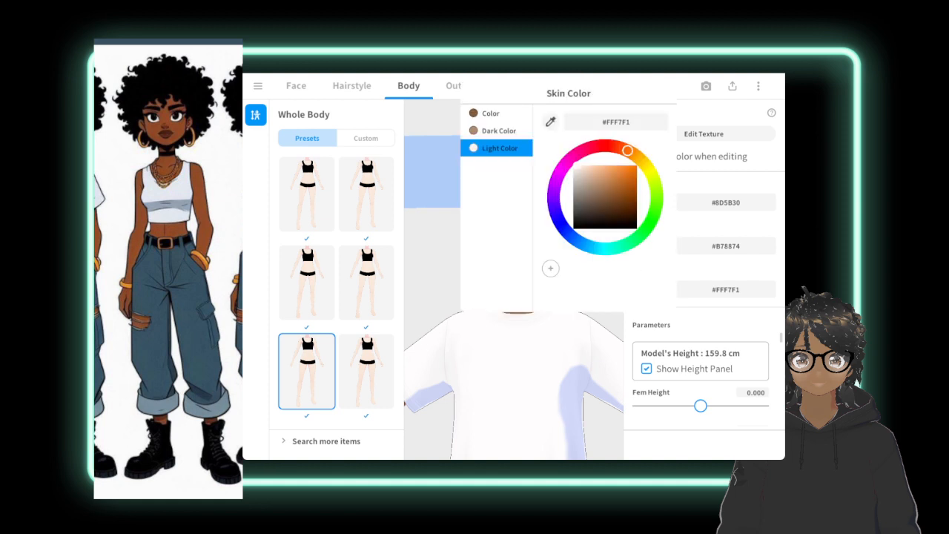
pyautogui.click(551, 122)
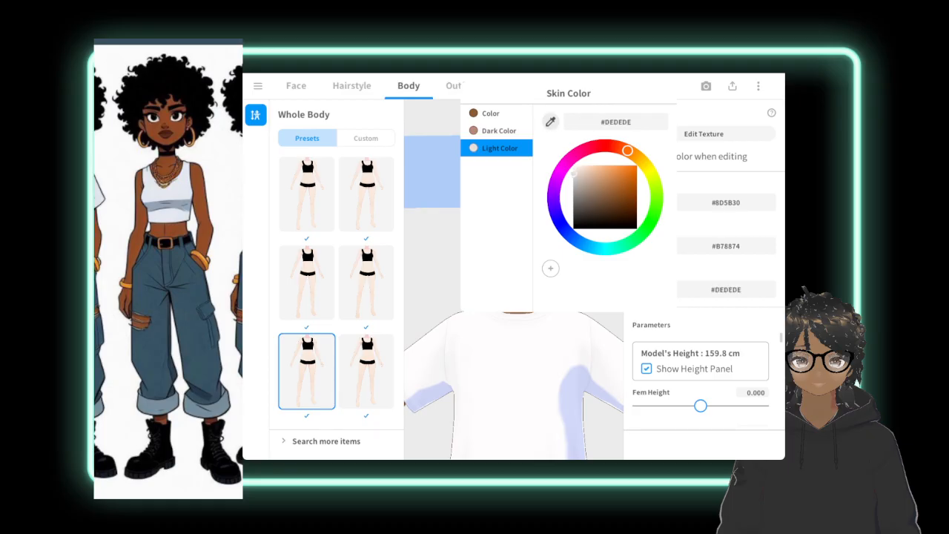
pyautogui.click(691, 180)
pyautogui.click(662, 289)
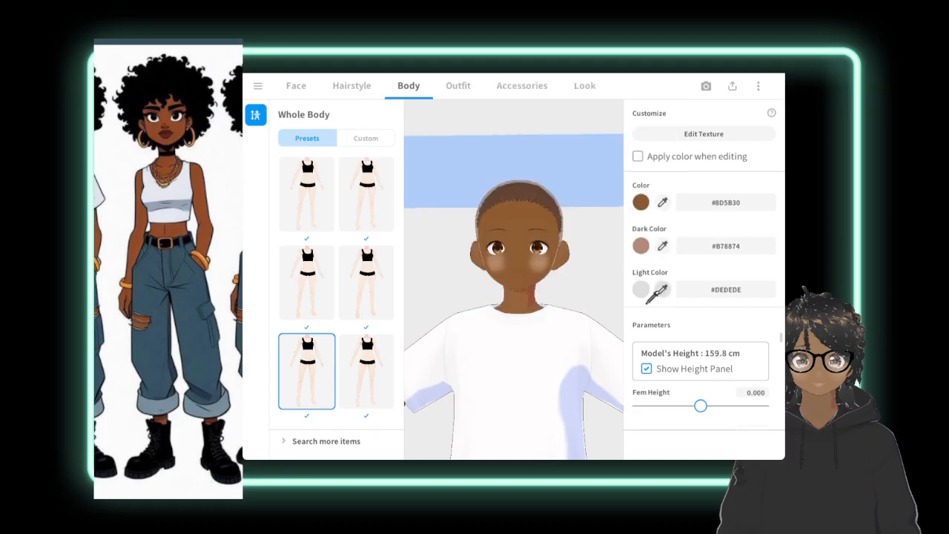
pyautogui.click(638, 197)
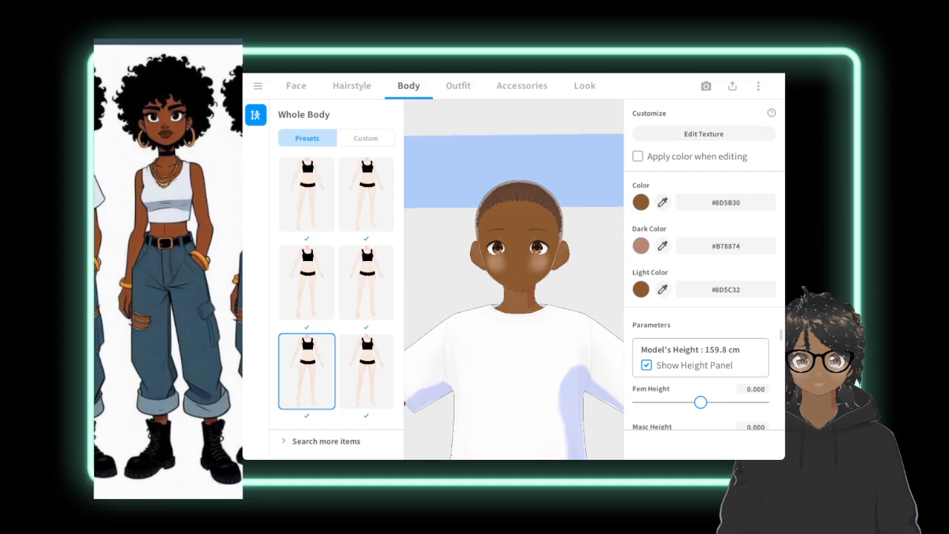
# Reduce the model's Body Size parameter to -0.457.
pyautogui.scroll(-3, 660, 346)
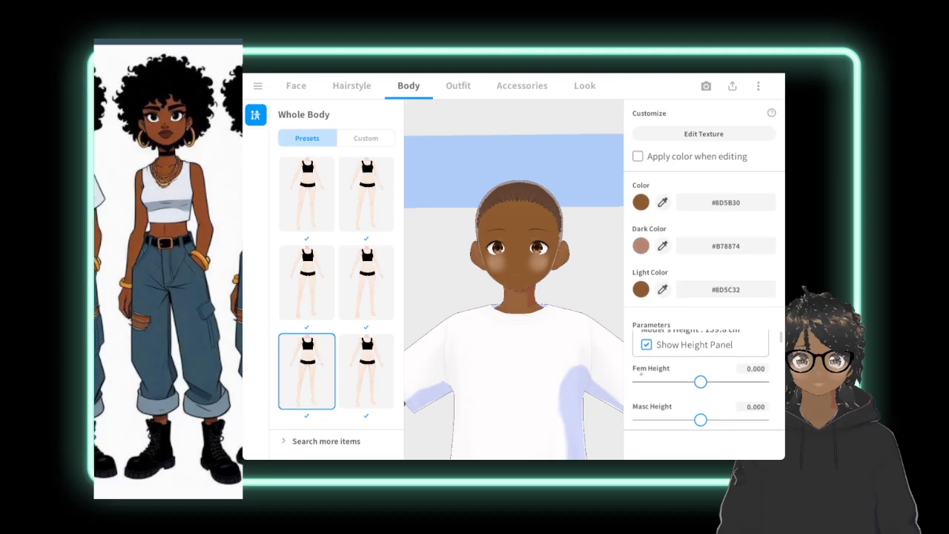
pyautogui.scroll(2, 660, 346)
pyautogui.scroll(2, 660, 345)
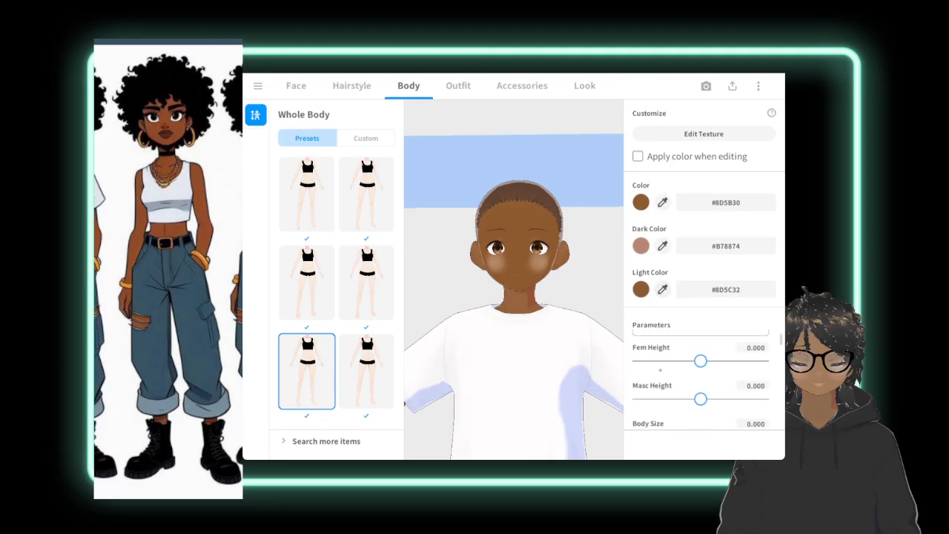
pyautogui.scroll(-2, 701, 379)
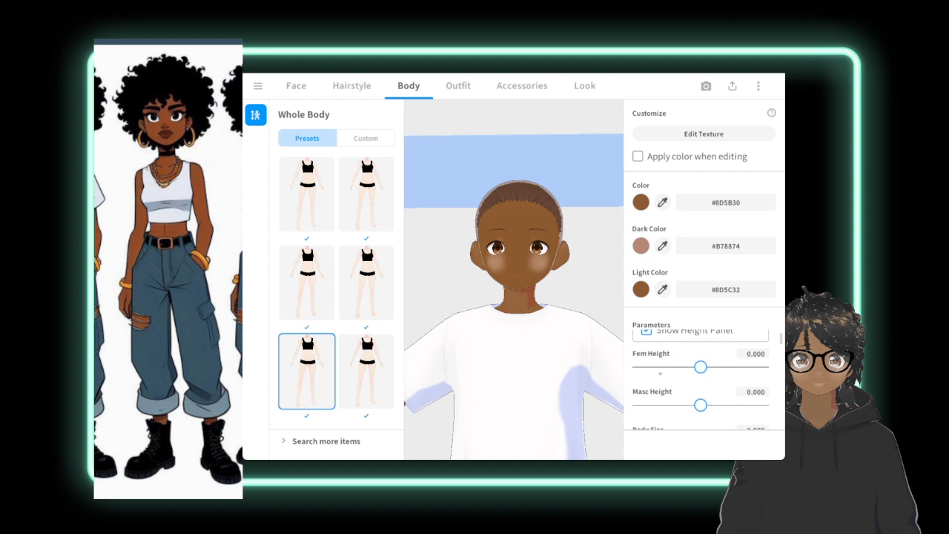
pyautogui.scroll(1, 660, 352)
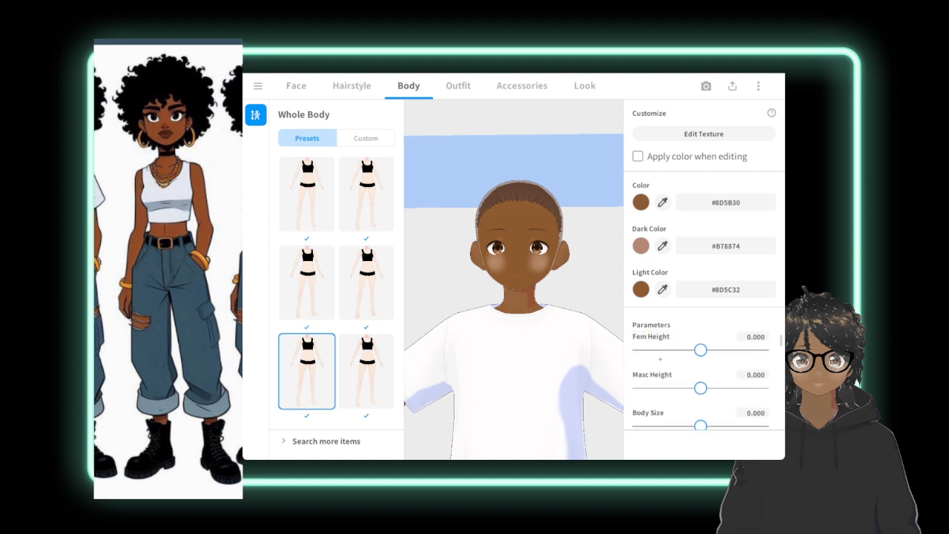
pyautogui.scroll(-1, 663, 390)
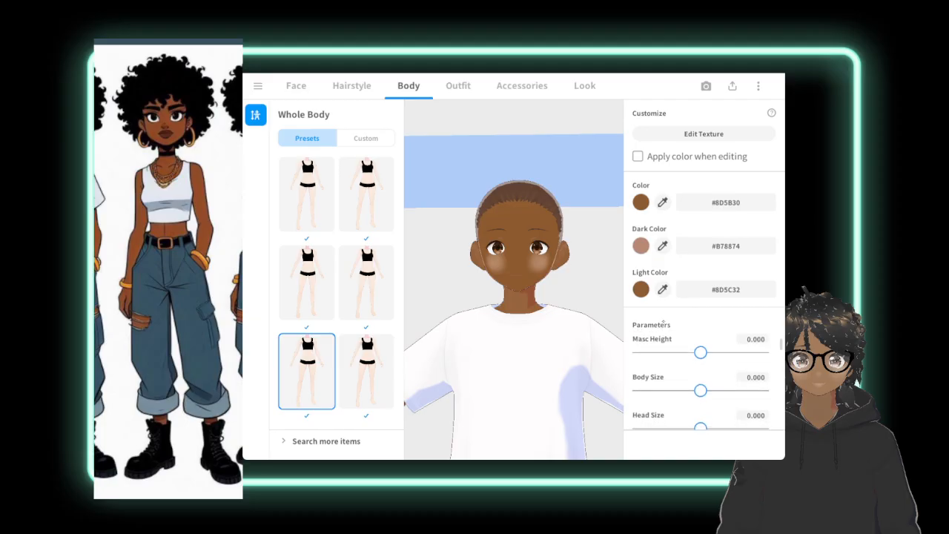
pyautogui.moveTo(667, 366); pyautogui.dragTo(675, 321)
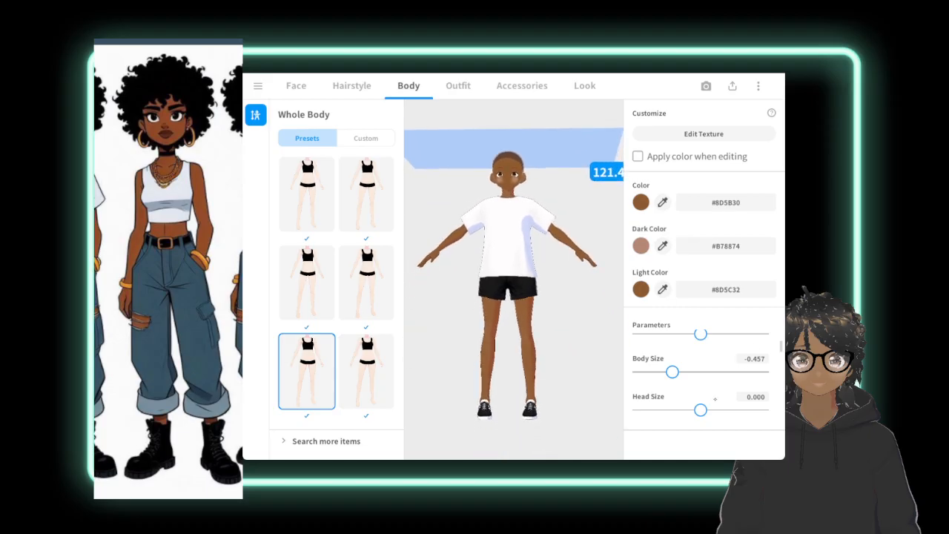
# Raise the body's Show Adam's Apple parameter to about the middle of its range.
pyautogui.scroll(-1, 721, 334)
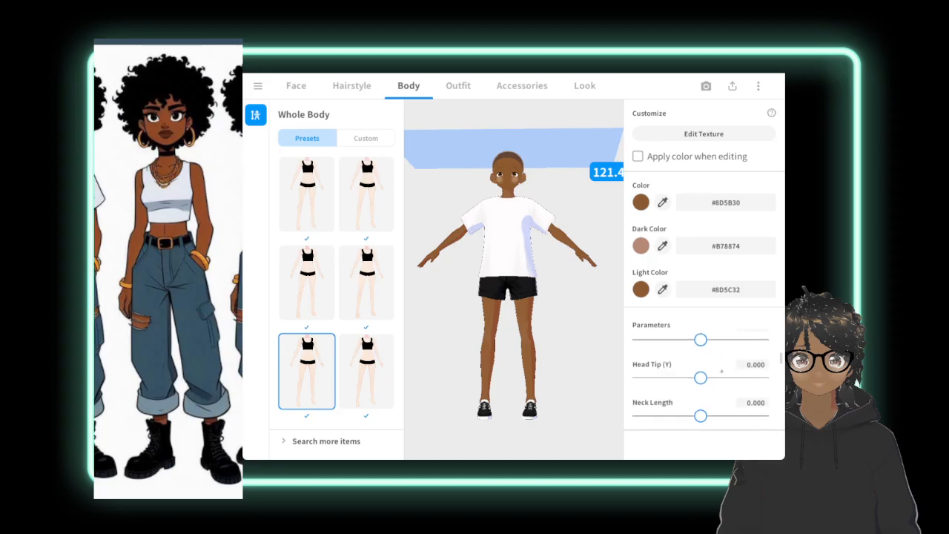
pyautogui.scroll(-2, 725, 334)
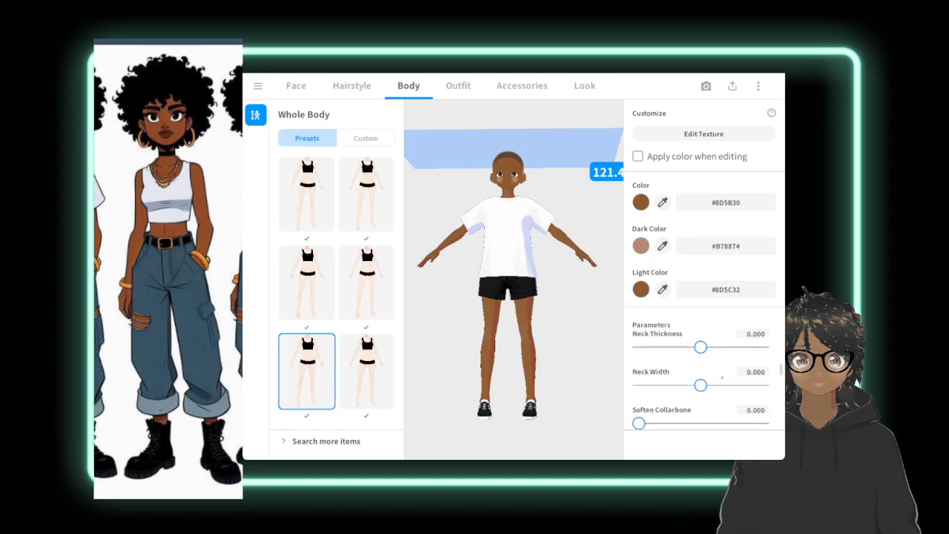
pyautogui.scroll(-2, 724, 382)
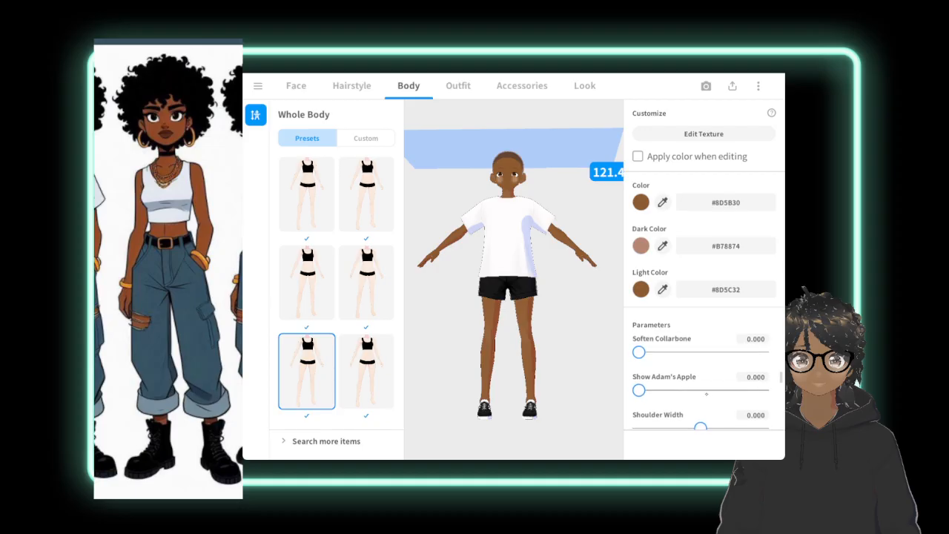
pyautogui.click(711, 390)
pyautogui.moveTo(711, 390); pyautogui.dragTo(704, 390)
pyautogui.scroll(-2, 717, 363)
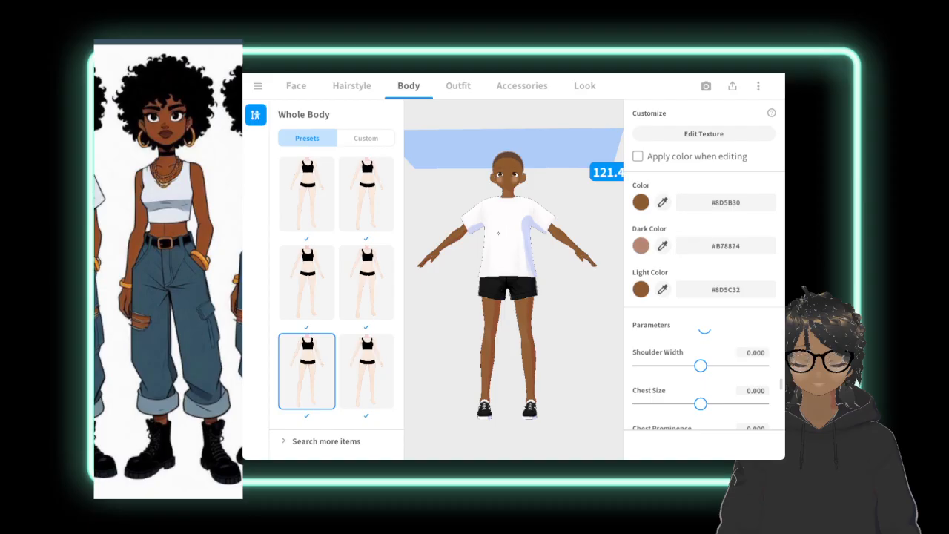
# Open the preset collection of bottoms for the model's outfit.
pyautogui.click(352, 85)
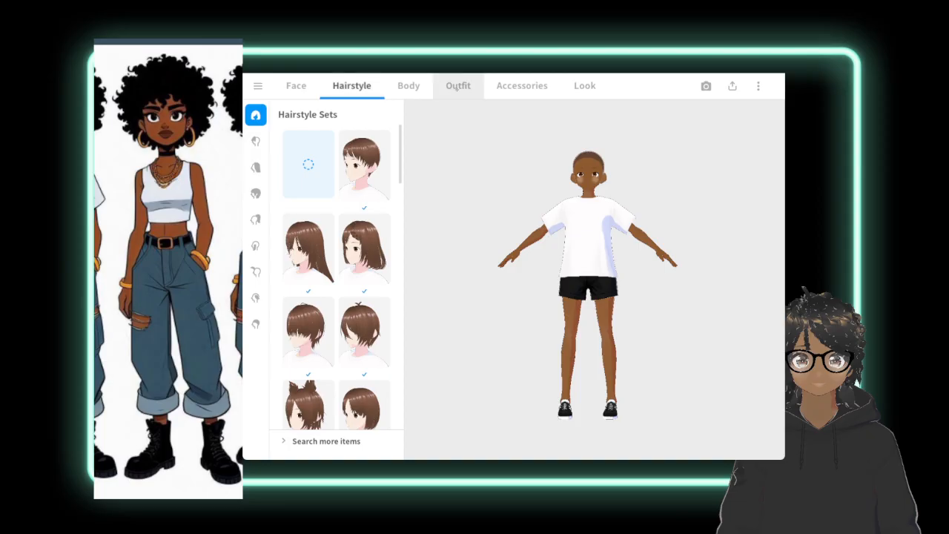
pyautogui.click(459, 85)
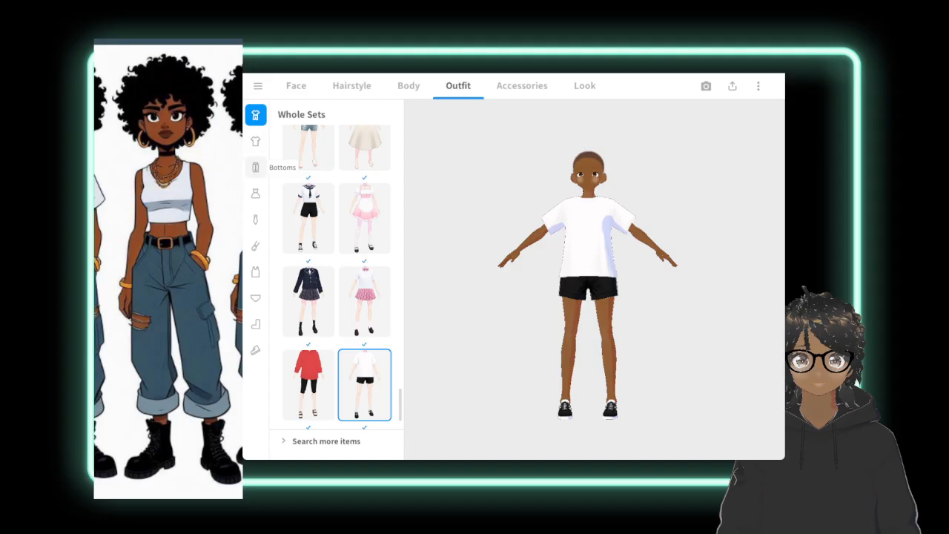
pyautogui.click(255, 167)
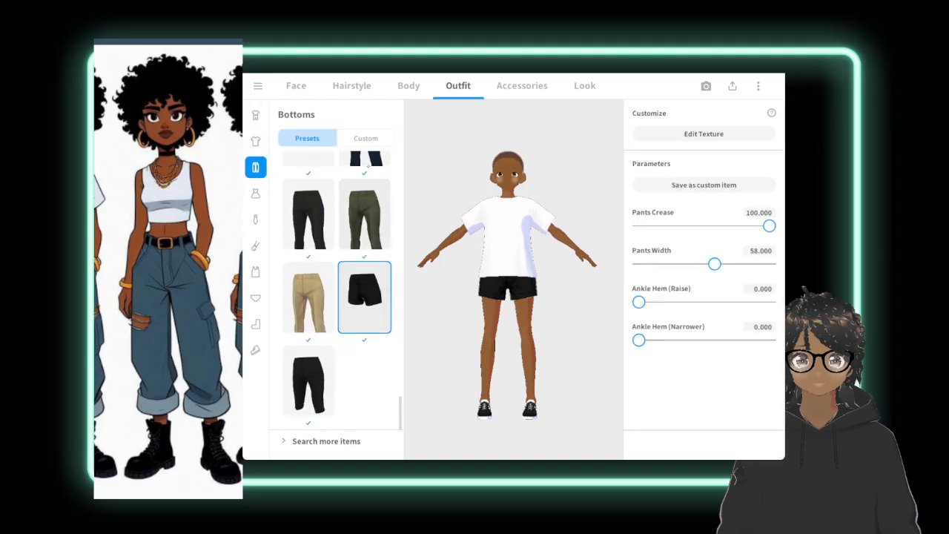
# Look through the bottoms presets and try the dark purple knee-length shorts on the model.
pyautogui.scroll(2, 337, 282)
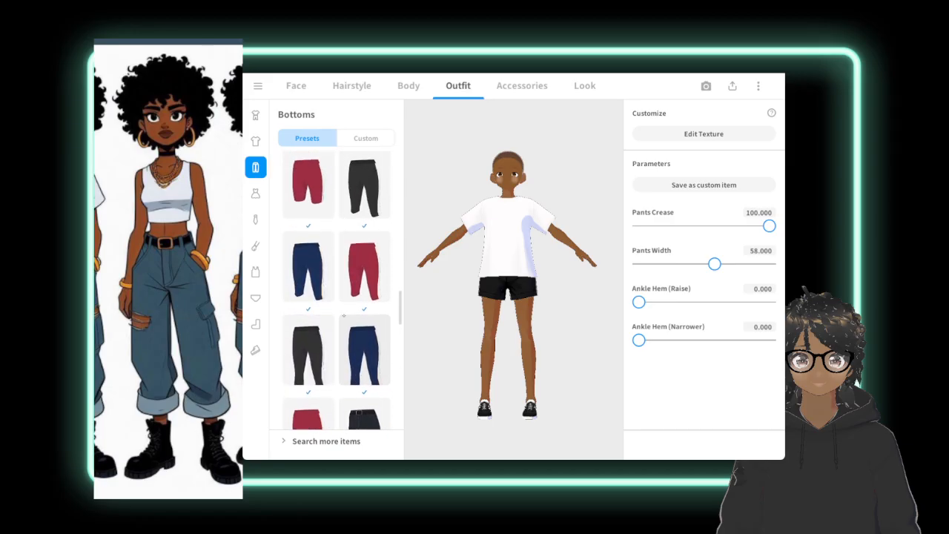
pyautogui.scroll(2, 353, 284)
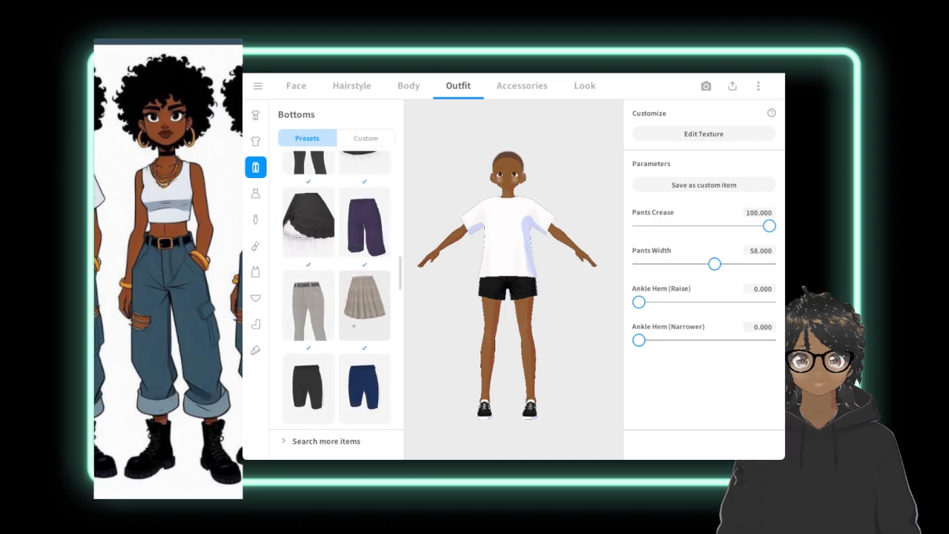
pyautogui.scroll(1, 336, 289)
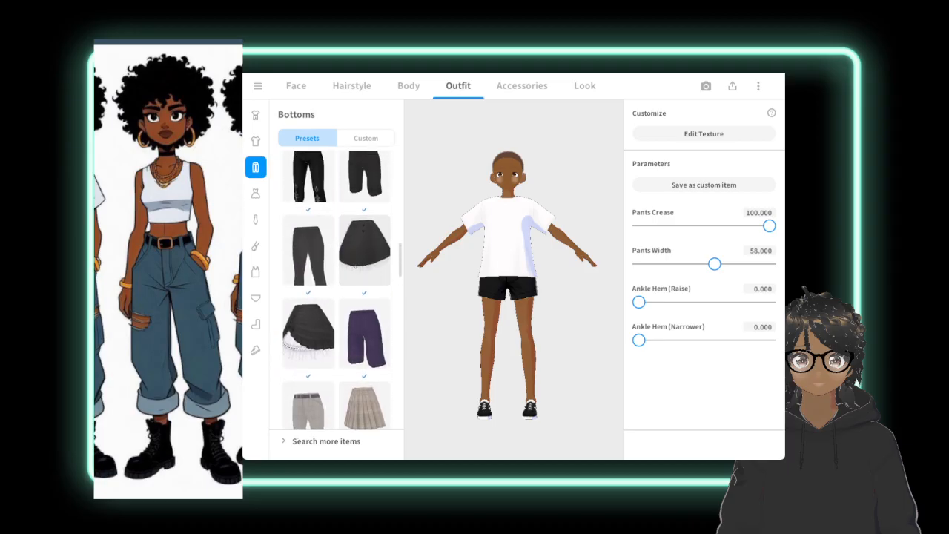
pyautogui.scroll(-1, 343, 276)
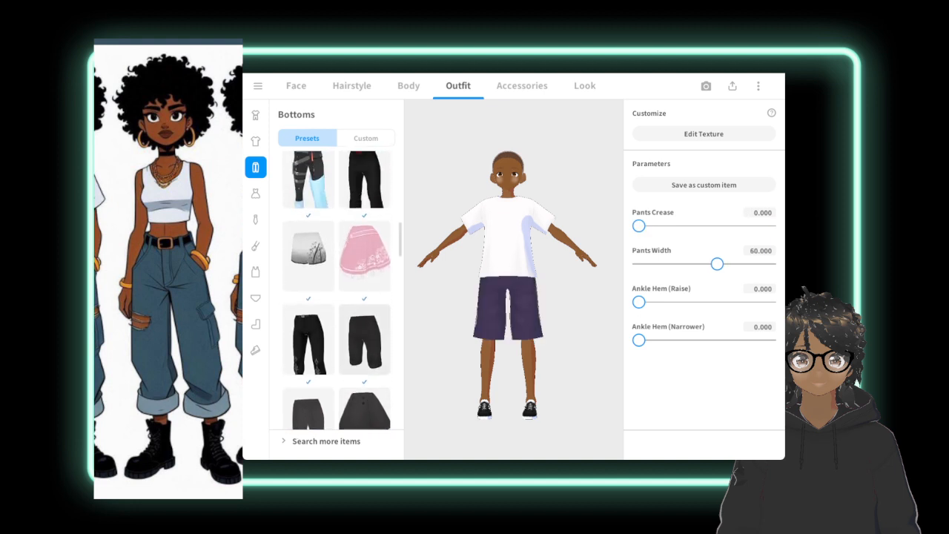
pyautogui.scroll(1, 345, 220)
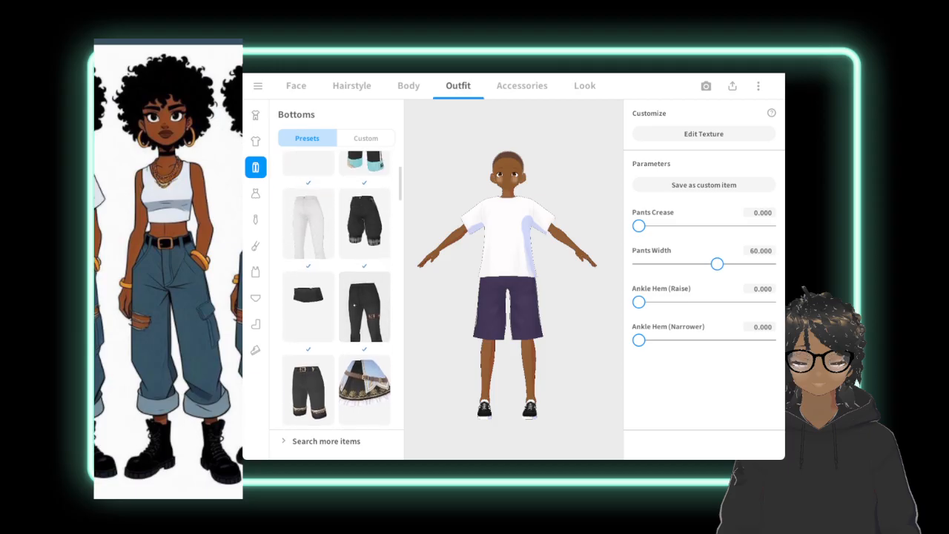
pyautogui.scroll(5, 336, 289)
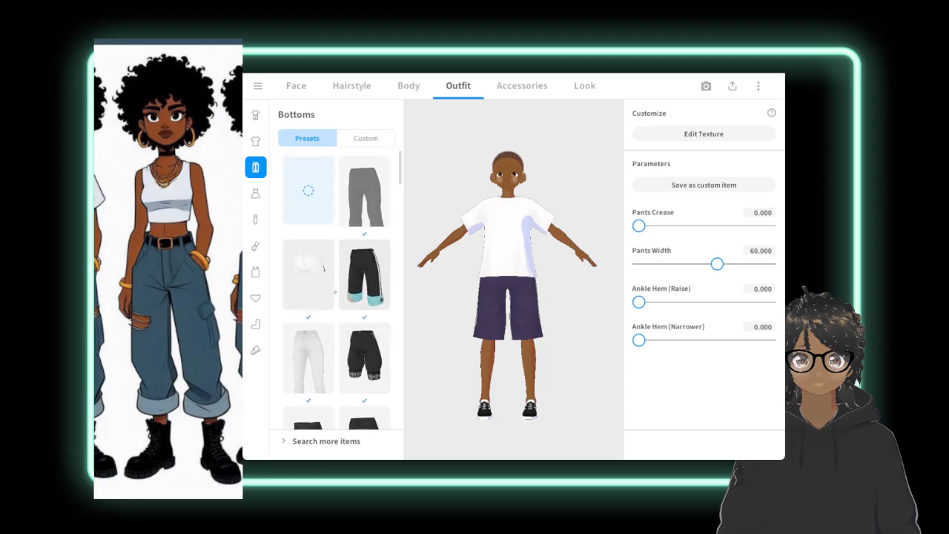
# Create a new custom bottoms item from the plain Pants template without pleats.
pyautogui.click(350, 141)
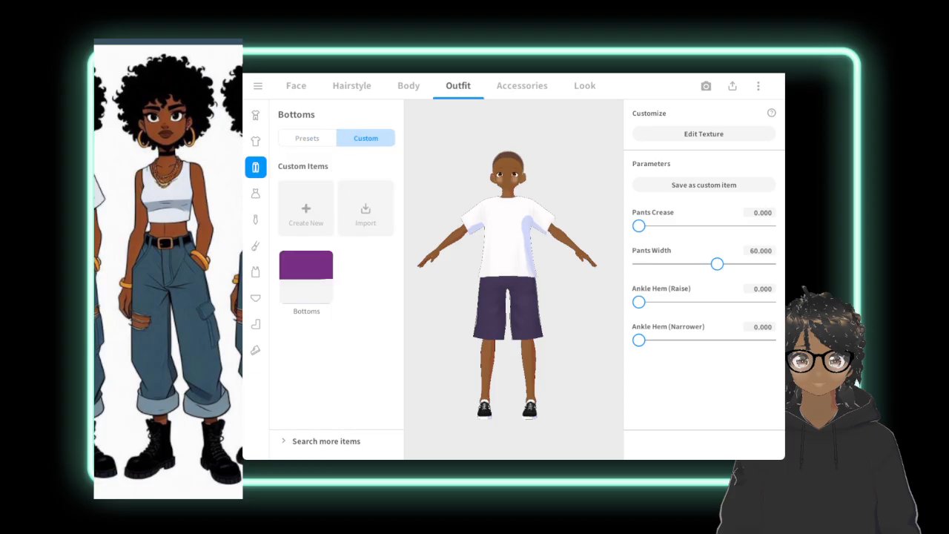
pyautogui.click(294, 211)
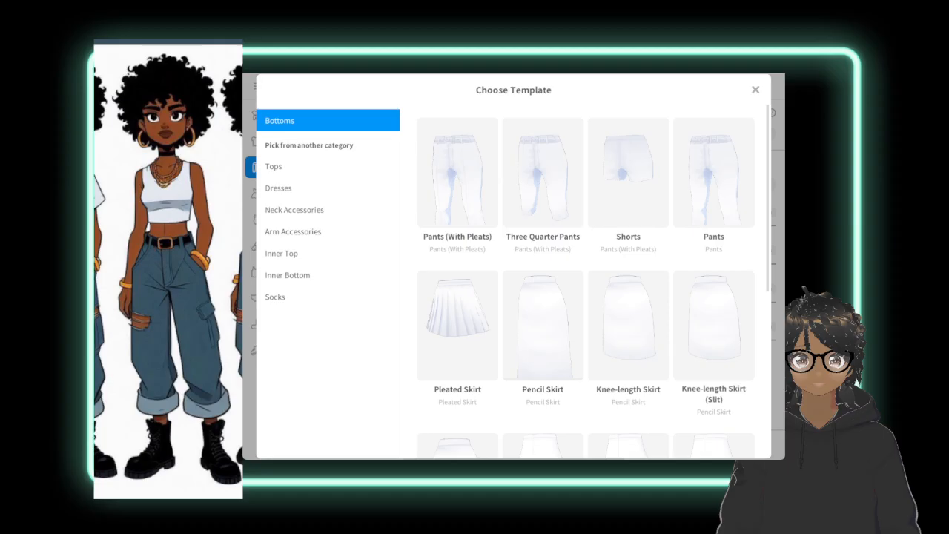
pyautogui.click(706, 184)
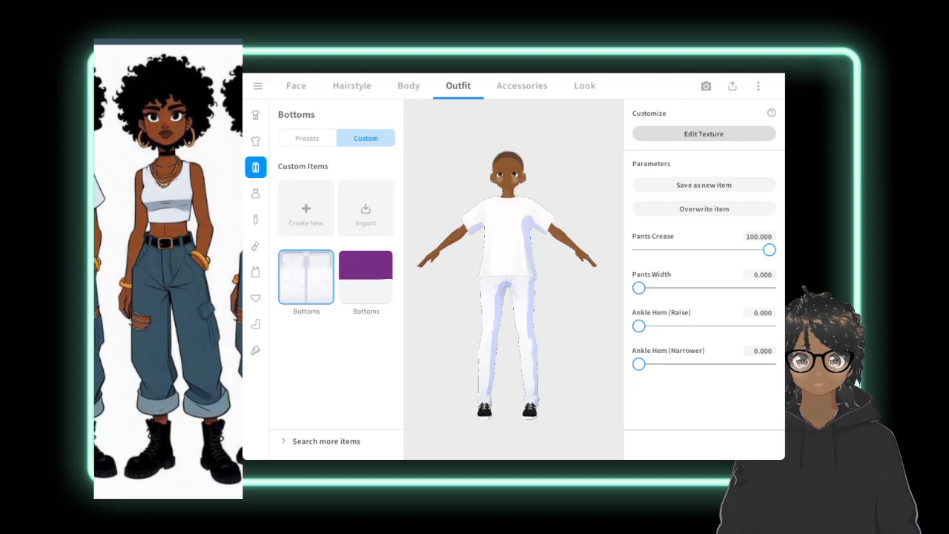
# Open the new custom pants for texture editing with the full figure in view.
pyautogui.click(701, 134)
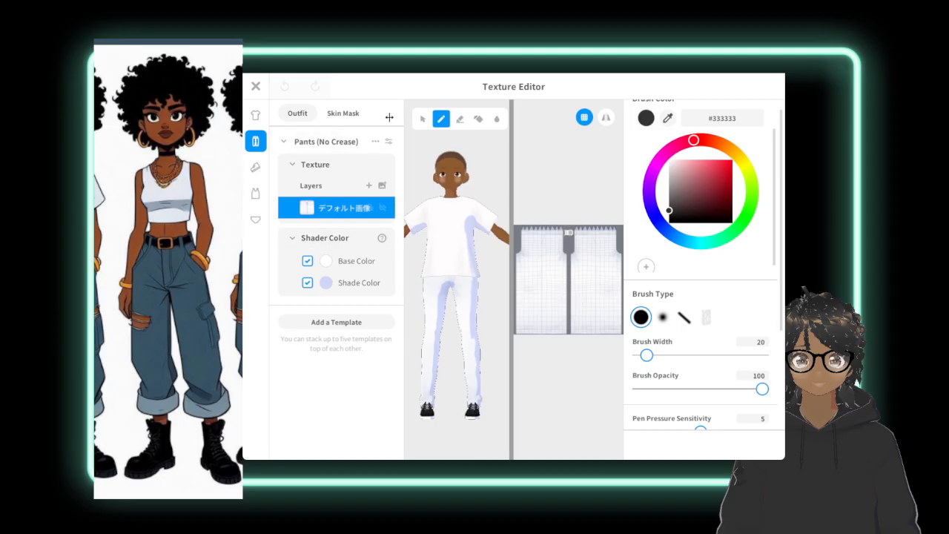
pyautogui.moveTo(390, 116)
pyautogui.mouseDown()
pyautogui.moveTo(467, 118)
pyautogui.moveTo(400, 132)
pyautogui.mouseUp()
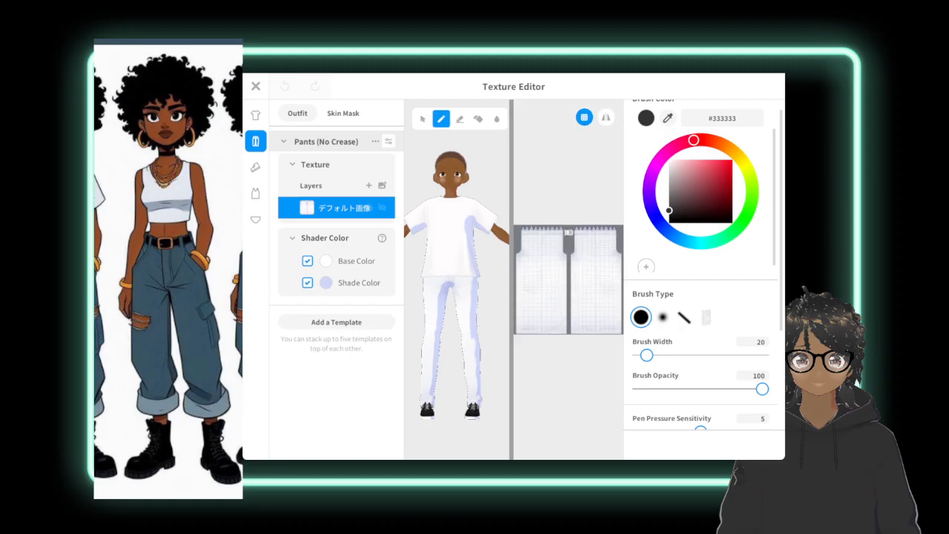
pyautogui.scroll(-4, 468, 238)
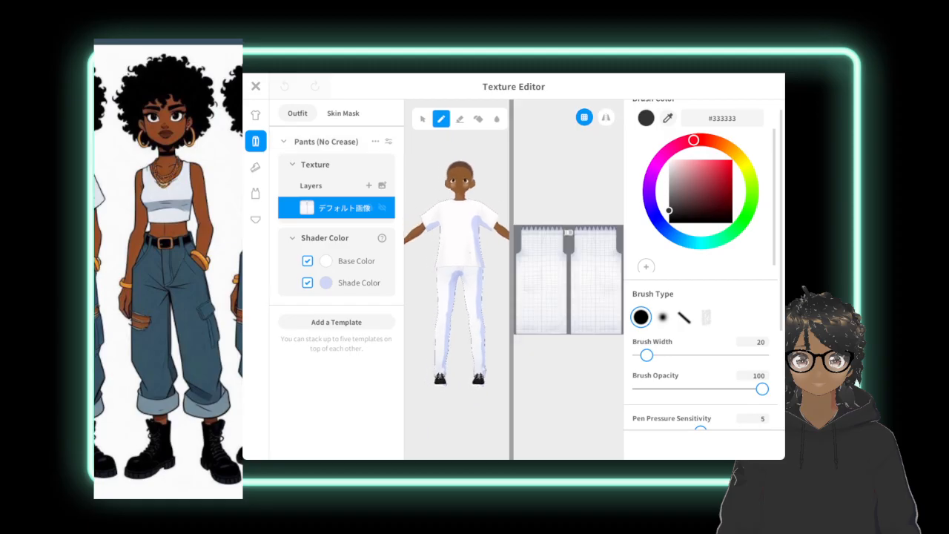
# Scribble freehand strokes in red #CE293E over one leg of the pants texture with a 20-wide brush.
pyautogui.scroll(-5, 456, 259)
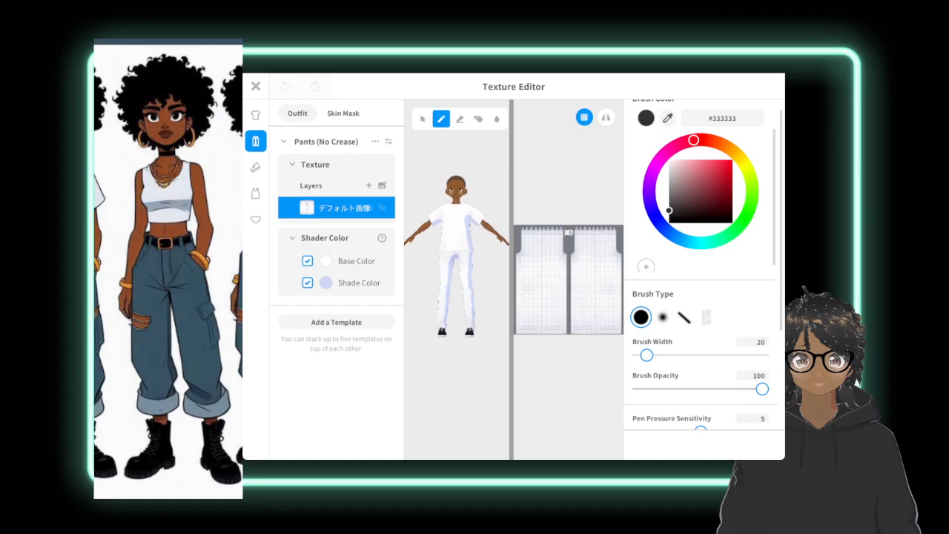
pyautogui.moveTo(689, 169); pyautogui.dragTo(719, 171)
pyautogui.moveTo(551, 258); pyautogui.dragTo(552, 294)
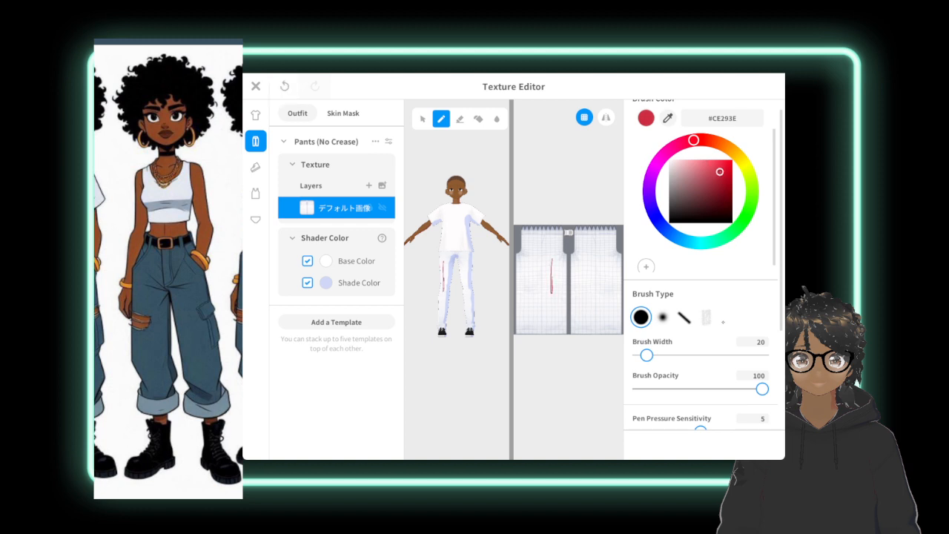
pyautogui.moveTo(545, 265)
pyautogui.mouseDown()
pyautogui.moveTo(535, 309)
pyautogui.moveTo(527, 259)
pyautogui.moveTo(518, 320)
pyautogui.moveTo(526, 267)
pyautogui.mouseUp()
pyautogui.moveTo(536, 311)
pyautogui.mouseDown()
pyautogui.moveTo(558, 245)
pyautogui.moveTo(561, 297)
pyautogui.moveTo(558, 239)
pyautogui.moveTo(537, 226)
pyautogui.moveTo(519, 325)
pyautogui.moveTo(563, 259)
pyautogui.moveTo(548, 311)
pyautogui.moveTo(526, 314)
pyautogui.moveTo(522, 252)
pyautogui.moveTo(551, 258)
pyautogui.moveTo(572, 234)
pyautogui.moveTo(523, 259)
pyautogui.moveTo(522, 313)
pyautogui.moveTo(557, 330)
pyautogui.mouseUp()
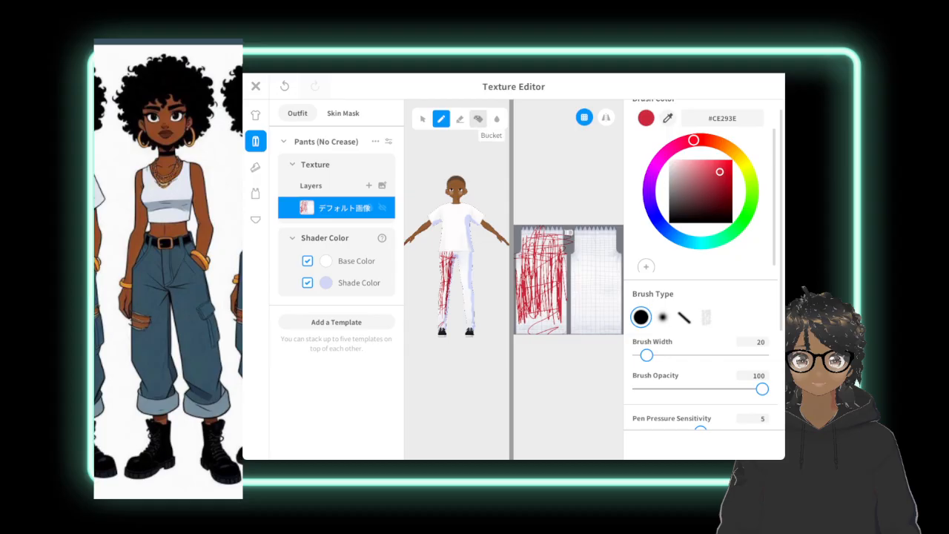
# Erase most of the red scribbled leg on the pants texture with the eraser width set to 227.
pyautogui.click(460, 118)
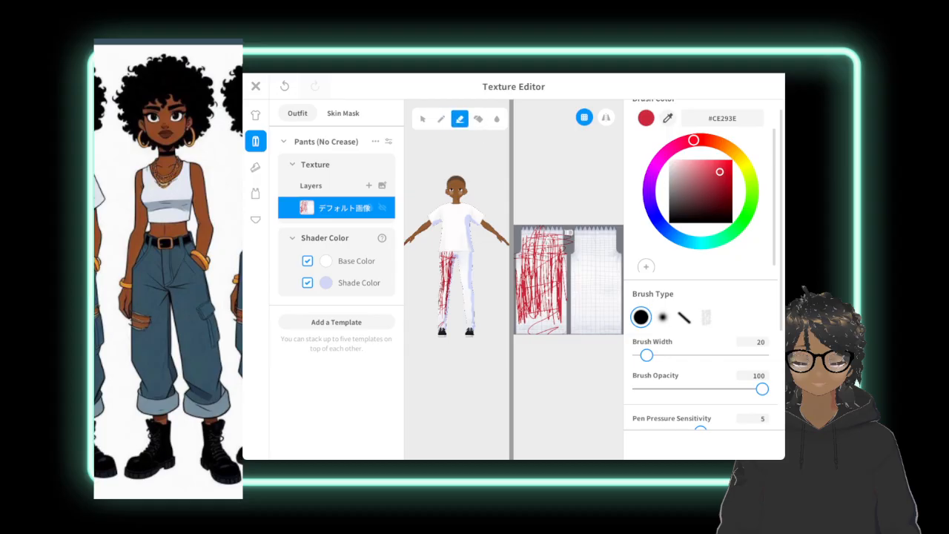
pyautogui.moveTo(647, 355); pyautogui.dragTo(732, 356)
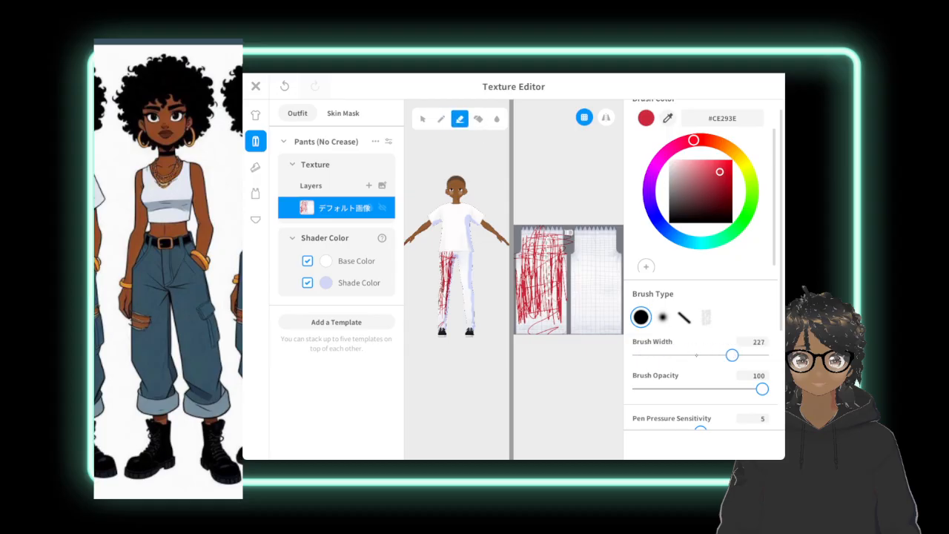
pyautogui.moveTo(538, 315)
pyautogui.mouseDown()
pyautogui.moveTo(536, 245)
pyautogui.moveTo(545, 317)
pyautogui.moveTo(556, 246)
pyautogui.moveTo(554, 267)
pyautogui.moveTo(523, 278)
pyautogui.moveTo(519, 311)
pyautogui.moveTo(522, 234)
pyautogui.moveTo(519, 258)
pyautogui.mouseUp()
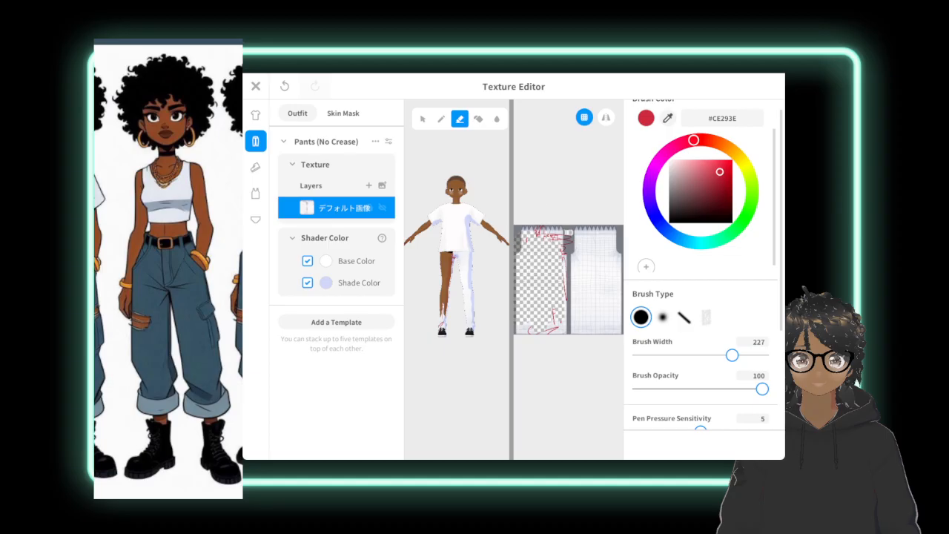
# Paint the entire pants texture, both legs and waistband, solid blue #2988CE with the Brush.
pyautogui.moveTo(693, 140); pyautogui.dragTo(678, 238)
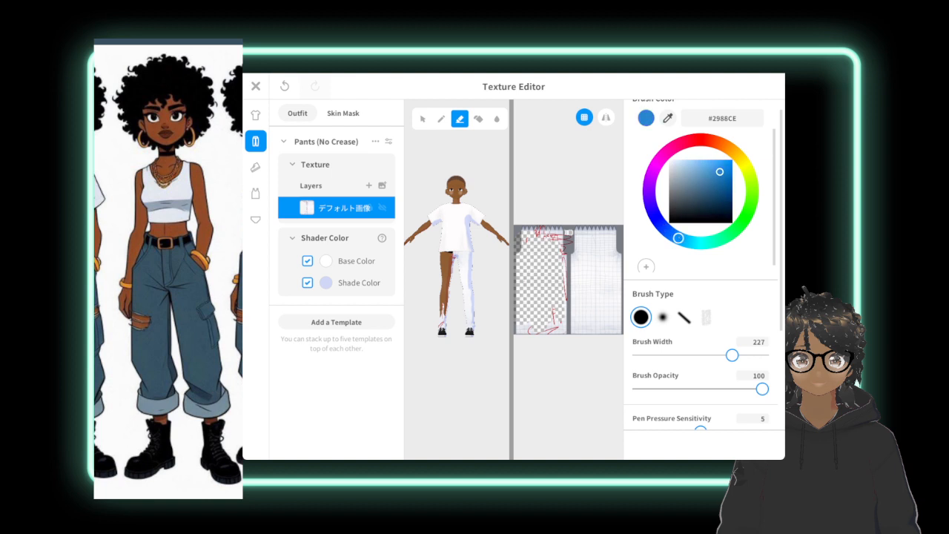
pyautogui.click(442, 119)
pyautogui.moveTo(547, 234)
pyautogui.mouseDown()
pyautogui.moveTo(555, 268)
pyautogui.moveTo(558, 245)
pyautogui.moveTo(562, 261)
pyautogui.moveTo(563, 296)
pyautogui.moveTo(536, 236)
pyautogui.moveTo(521, 256)
pyautogui.moveTo(517, 319)
pyautogui.moveTo(521, 311)
pyautogui.moveTo(529, 330)
pyautogui.moveTo(539, 272)
pyautogui.moveTo(547, 308)
pyautogui.moveTo(558, 260)
pyautogui.moveTo(561, 338)
pyautogui.moveTo(554, 241)
pyautogui.moveTo(527, 237)
pyautogui.moveTo(555, 232)
pyautogui.moveTo(561, 271)
pyautogui.moveTo(565, 229)
pyautogui.moveTo(523, 245)
pyautogui.moveTo(563, 224)
pyautogui.moveTo(581, 276)
pyautogui.moveTo(589, 236)
pyautogui.moveTo(577, 265)
pyautogui.moveTo(589, 238)
pyautogui.moveTo(596, 256)
pyautogui.moveTo(604, 245)
pyautogui.moveTo(610, 287)
pyautogui.moveTo(615, 267)
pyautogui.moveTo(615, 326)
pyautogui.moveTo(614, 338)
pyautogui.moveTo(586, 267)
pyautogui.moveTo(572, 282)
pyautogui.moveTo(558, 340)
pyautogui.moveTo(572, 296)
pyautogui.moveTo(583, 322)
pyautogui.moveTo(589, 303)
pyautogui.moveTo(587, 336)
pyautogui.moveTo(589, 326)
pyautogui.moveTo(595, 334)
pyautogui.moveTo(613, 326)
pyautogui.mouseUp()
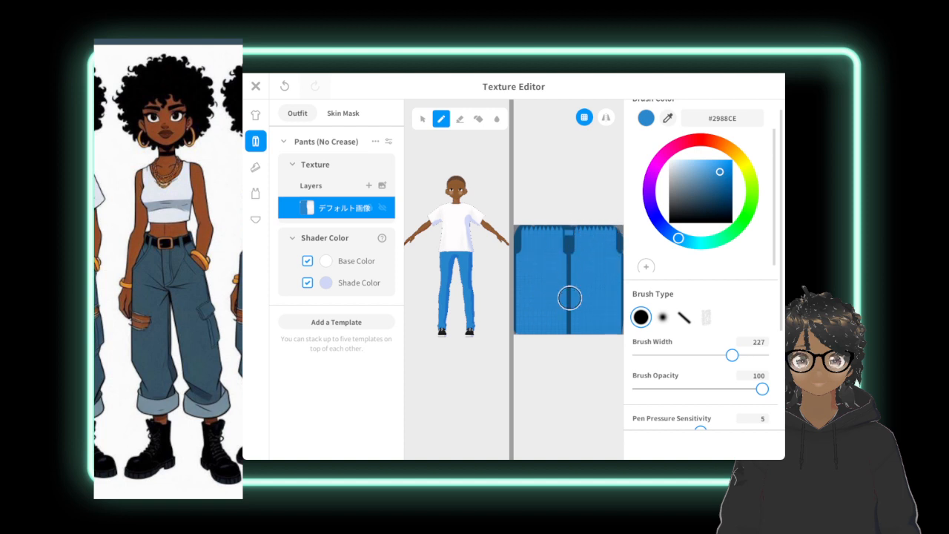
pyautogui.moveTo(562, 266); pyautogui.dragTo(554, 313)
pyautogui.scroll(1, 738, 348)
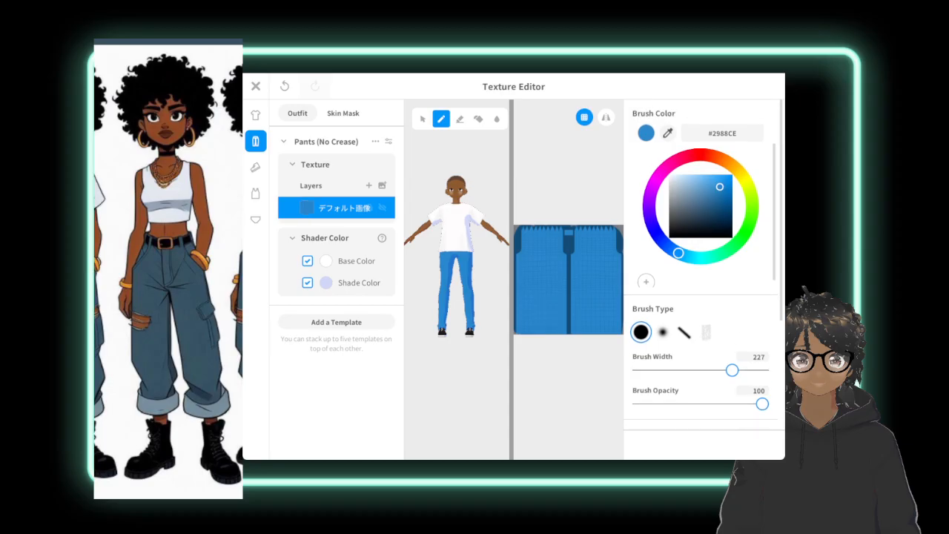
# Set the pants parameters to Pants Width 35.333, Ankle Hem (Raise) 100 and Ankle Hem (Narrower) 14.333.
pyautogui.click(422, 118)
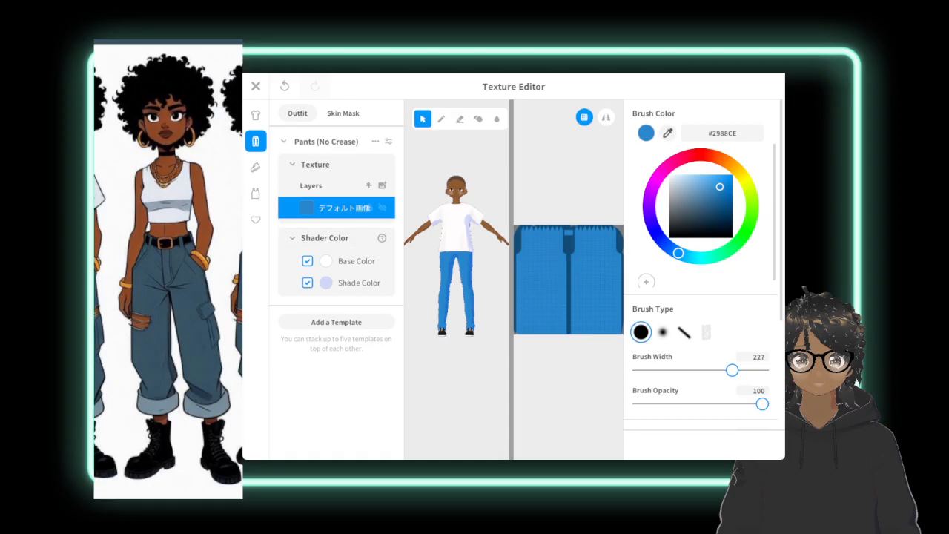
pyautogui.click(358, 170)
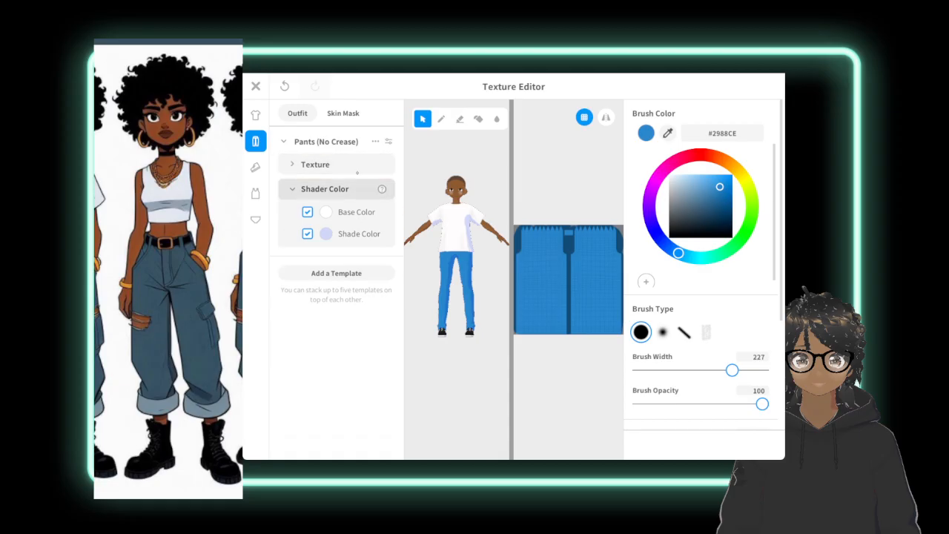
pyautogui.click(388, 141)
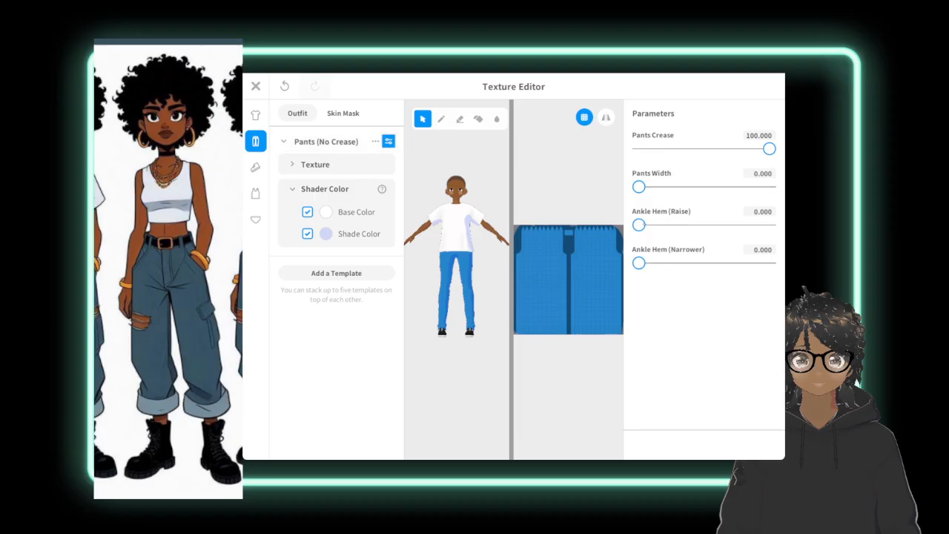
pyautogui.moveTo(638, 224); pyautogui.dragTo(770, 225)
pyautogui.moveTo(639, 263); pyautogui.dragTo(610, 272)
pyautogui.moveTo(769, 148)
pyautogui.mouseDown()
pyautogui.moveTo(705, 149)
pyautogui.moveTo(769, 148)
pyautogui.mouseUp()
pyautogui.moveTo(639, 187); pyautogui.dragTo(684, 187)
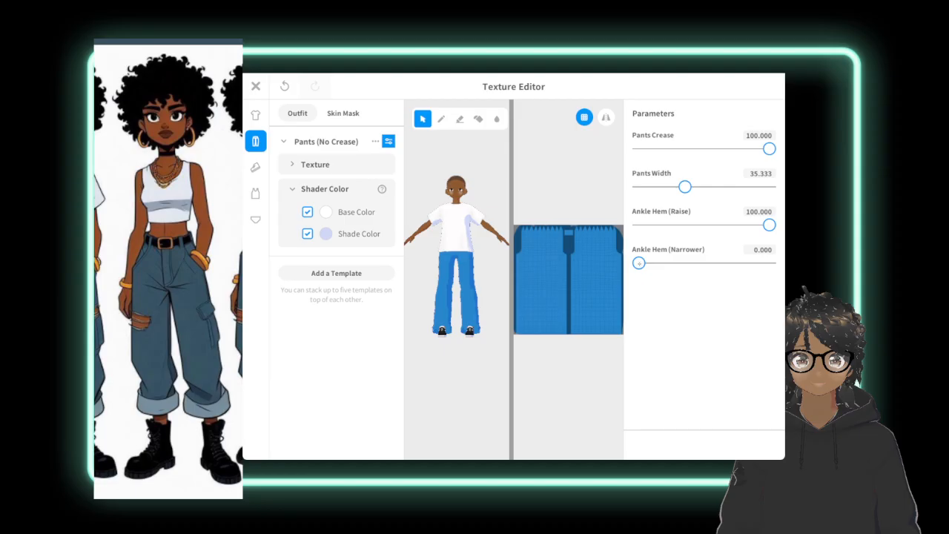
pyautogui.moveTo(639, 262); pyautogui.dragTo(658, 262)
# Erase the bottom strip of both legs on the pants texture to shorten the pants with a ragged hem.
pyautogui.click(478, 119)
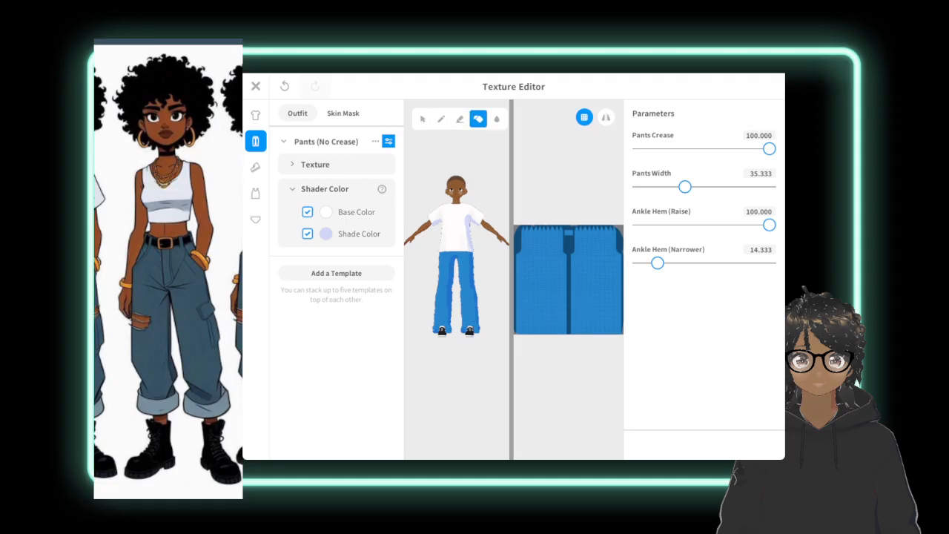
pyautogui.click(330, 164)
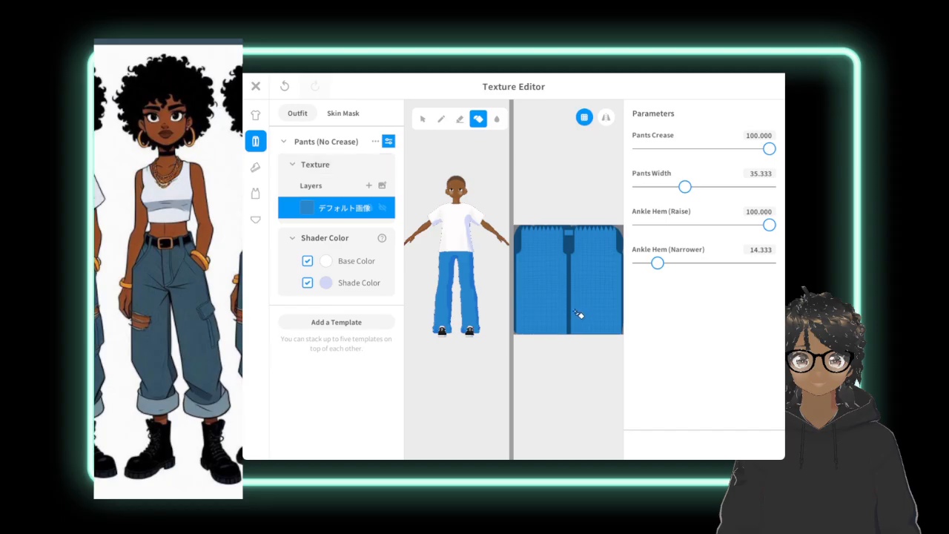
pyautogui.click(460, 118)
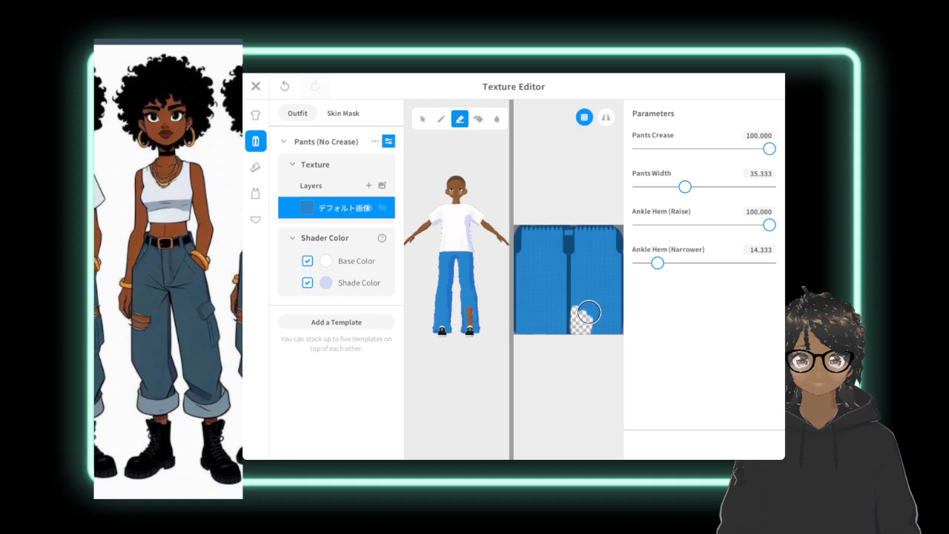
pyautogui.moveTo(591, 328); pyautogui.dragTo(616, 323)
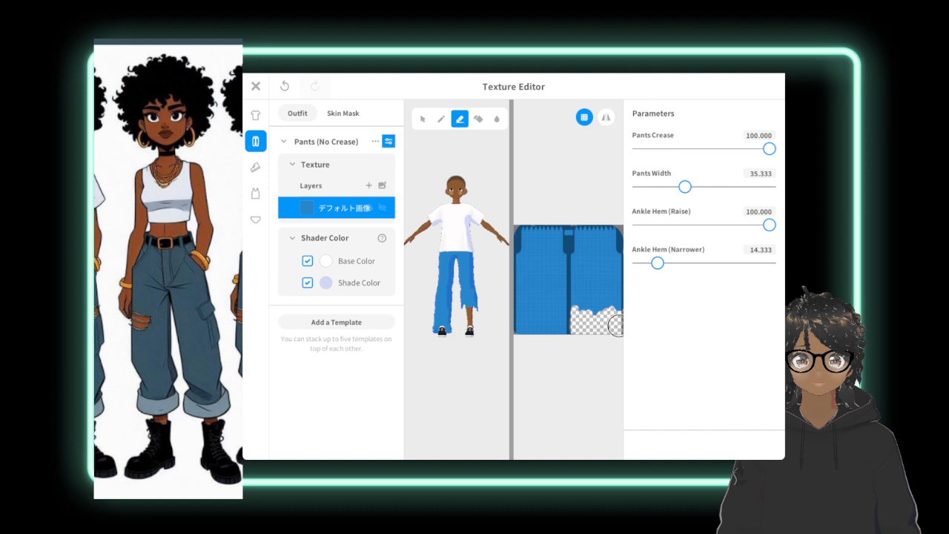
pyautogui.moveTo(523, 320)
pyautogui.mouseDown()
pyautogui.moveTo(528, 330)
pyautogui.moveTo(551, 317)
pyautogui.moveTo(565, 326)
pyautogui.mouseUp()
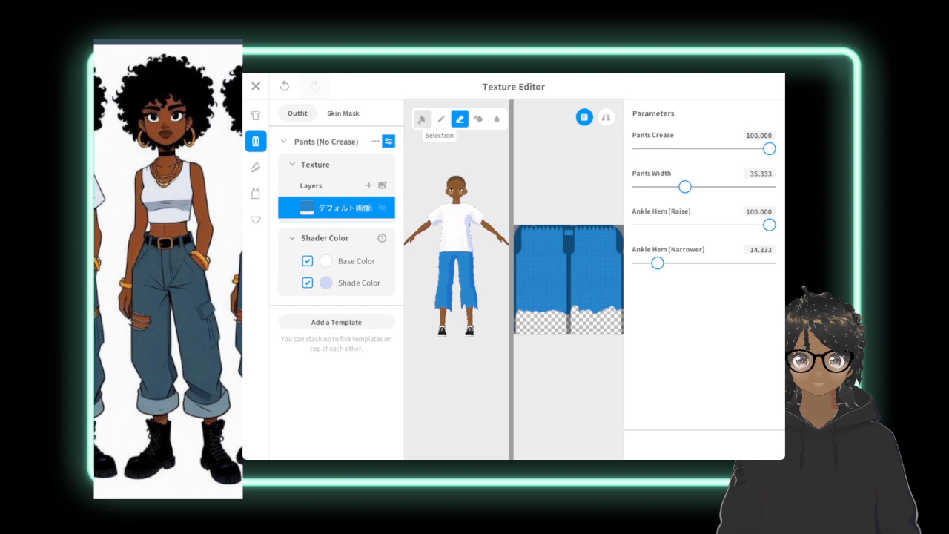
pyautogui.click(422, 119)
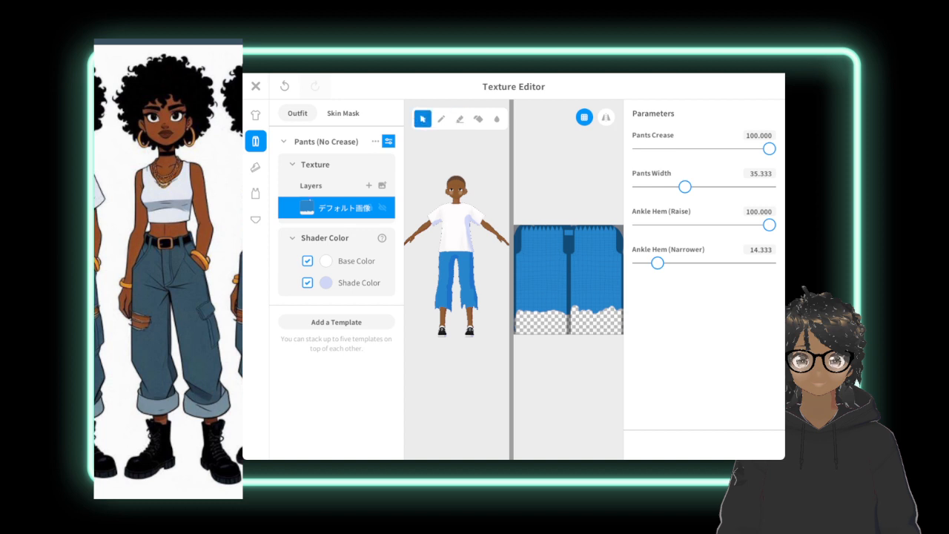
pyautogui.rightClick(337, 208)
pyautogui.click(341, 209)
pyautogui.click(323, 167)
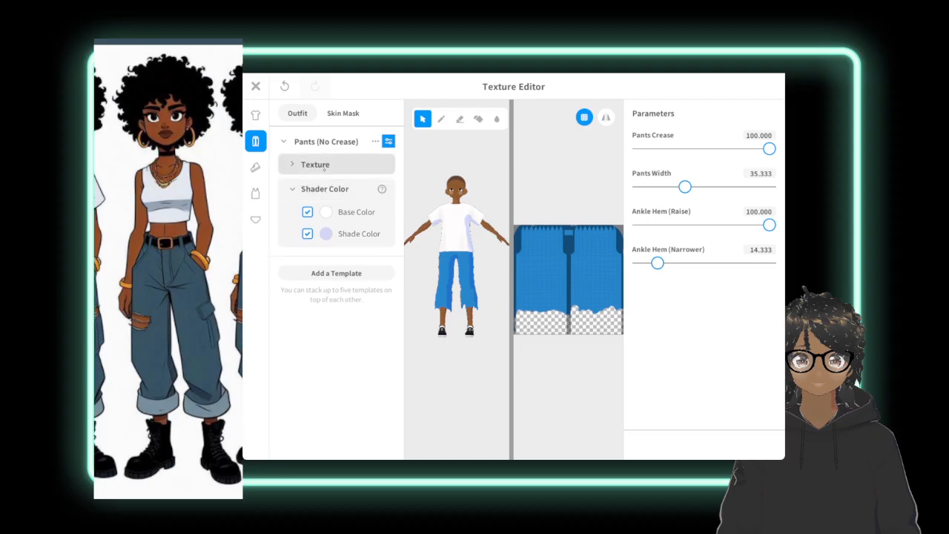
pyautogui.click(297, 165)
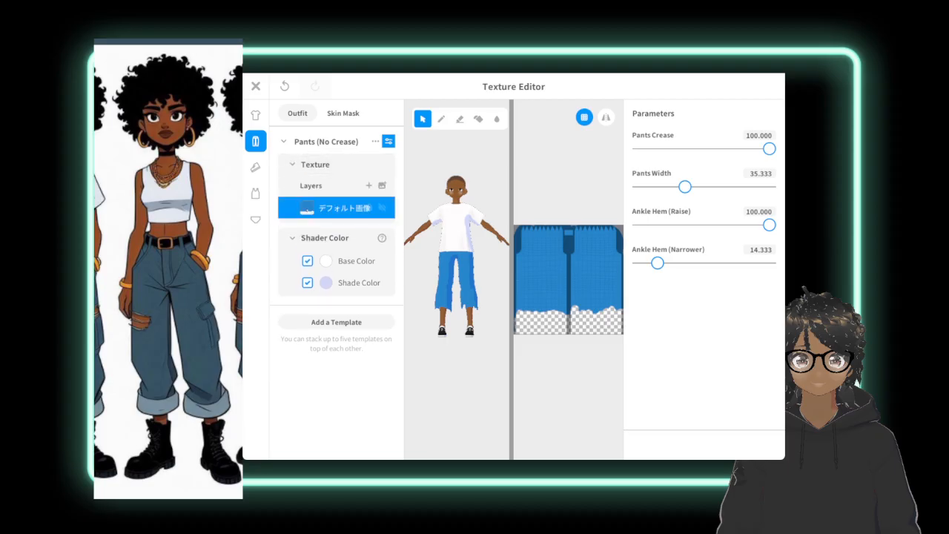
pyautogui.rightClick(321, 210)
pyautogui.press('Escape')
pyautogui.click(325, 261)
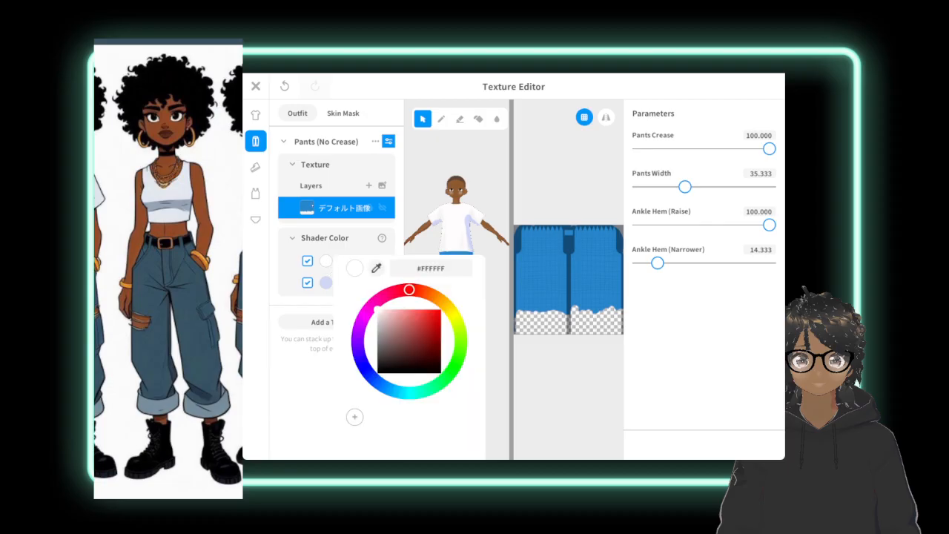
pyautogui.click(324, 178)
pyautogui.rightClick(308, 209)
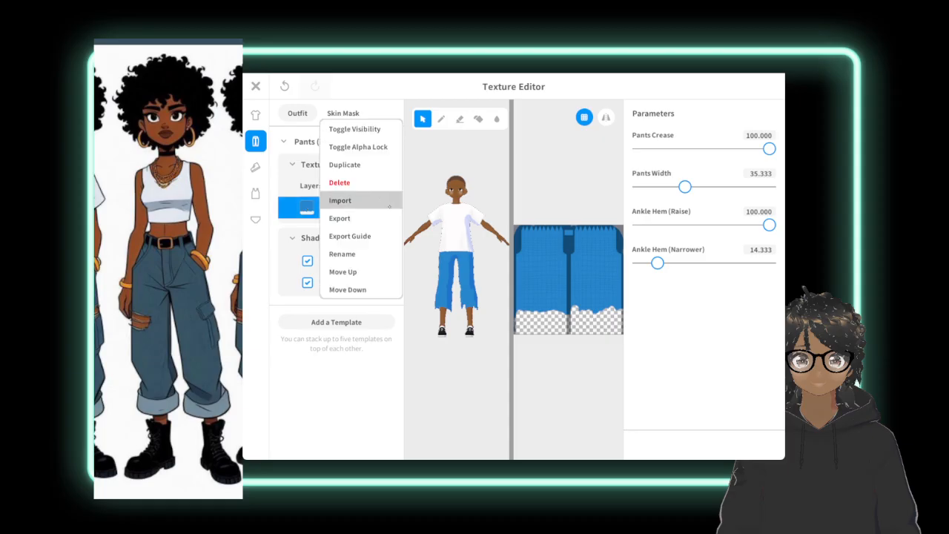
pyautogui.click(310, 182)
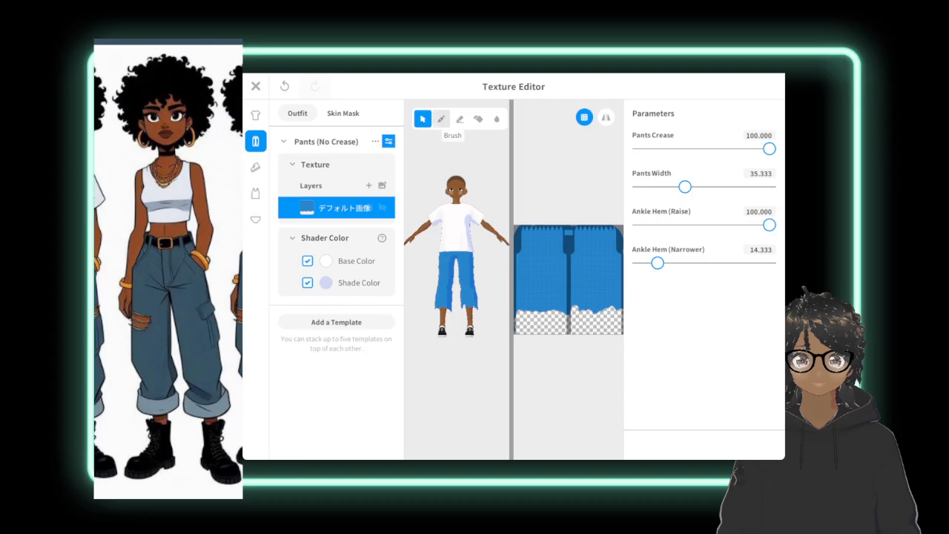
pyautogui.click(442, 119)
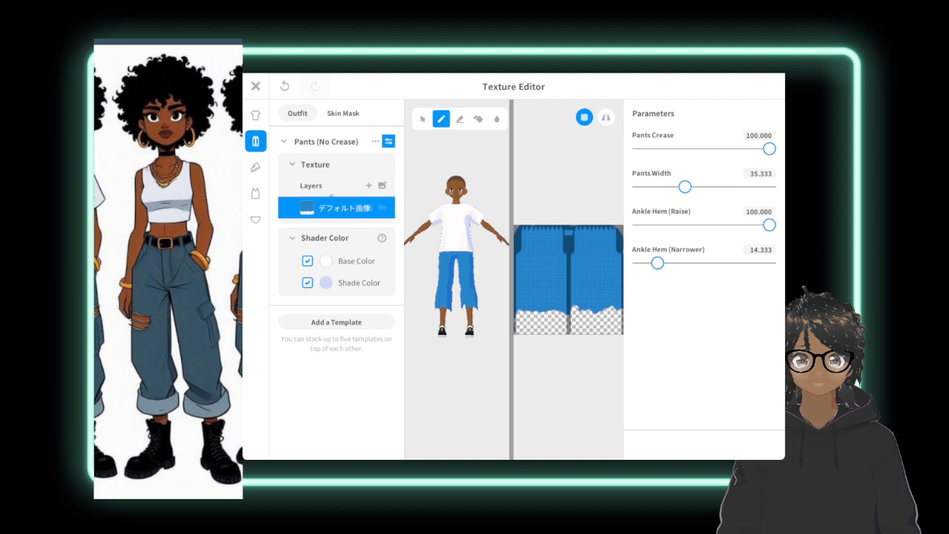
pyautogui.rightClick(331, 202)
pyautogui.click(335, 216)
pyautogui.click(422, 119)
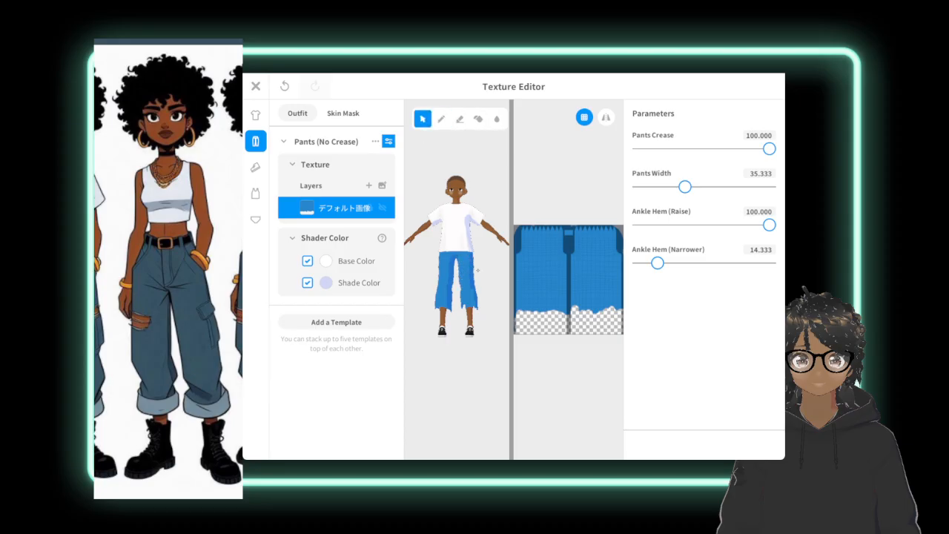
pyautogui.click(256, 115)
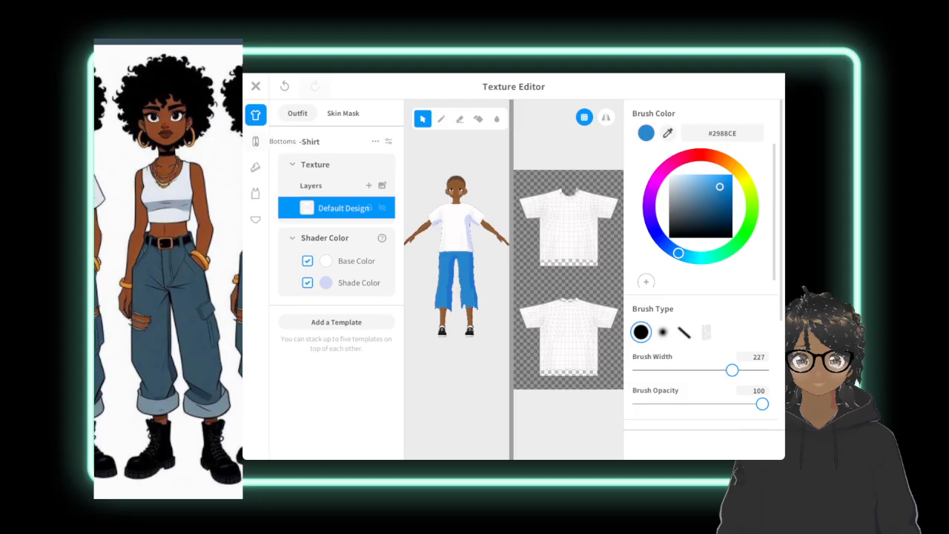
# Repaint the pants texture in muted blue, first #4B8AB8 and finally #397AAA, at brush width 232, extending both hems slightly lower.
pyautogui.click(256, 141)
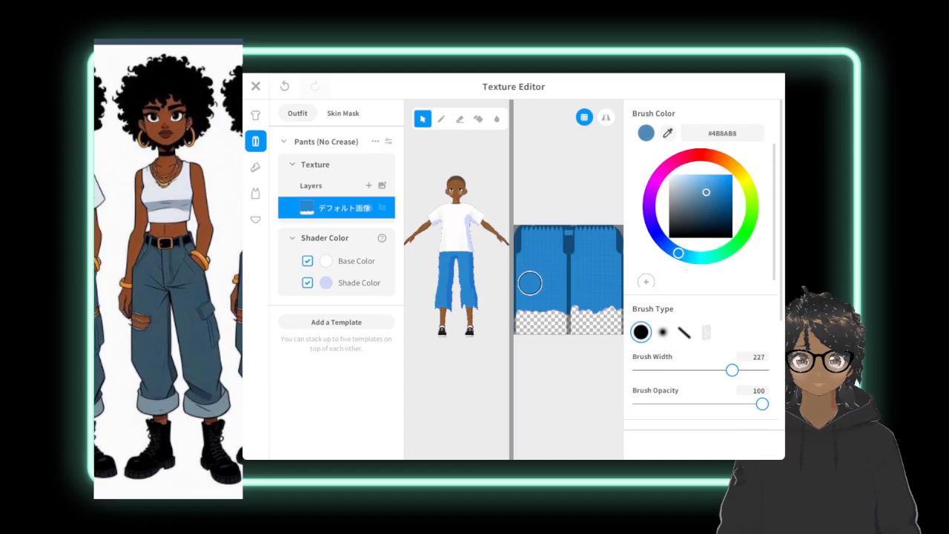
pyautogui.click(441, 119)
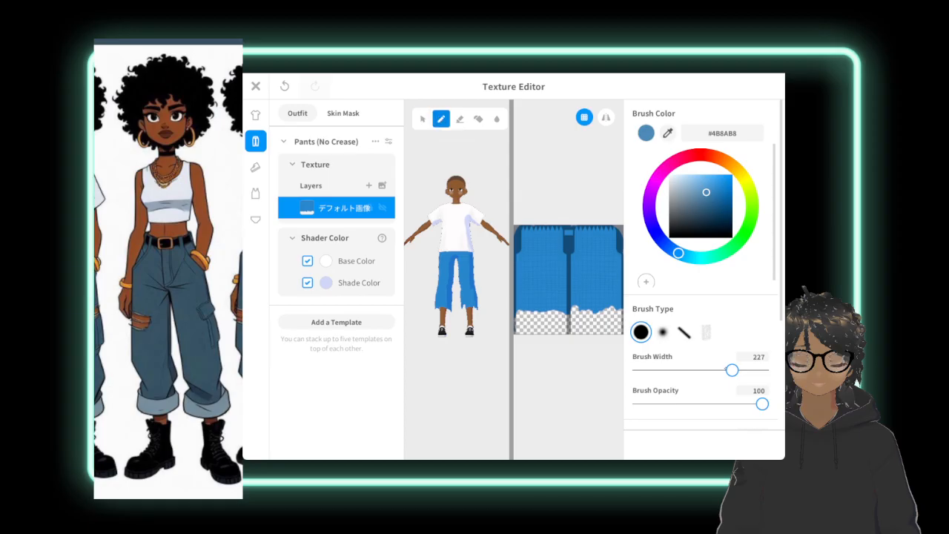
pyautogui.moveTo(731, 370); pyautogui.dragTo(734, 370)
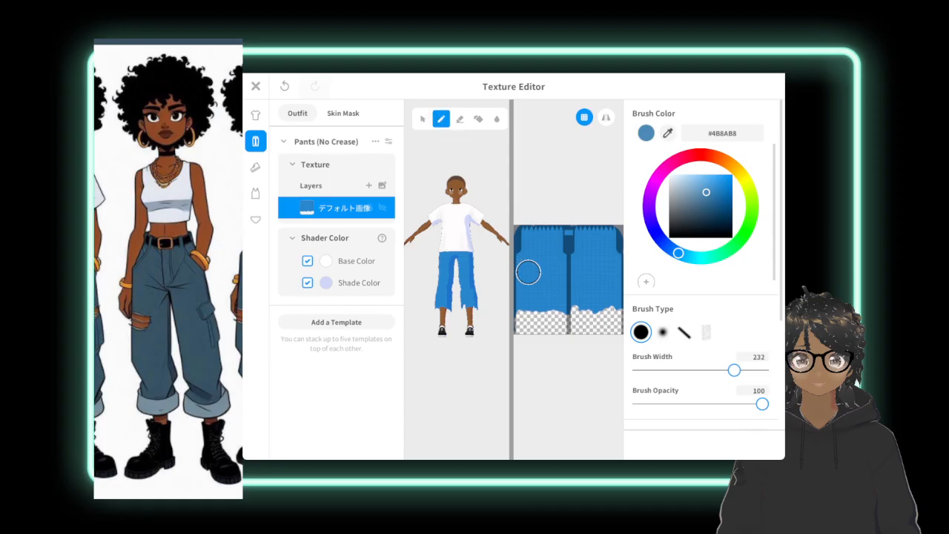
pyautogui.moveTo(528, 273)
pyautogui.mouseDown()
pyautogui.moveTo(529, 304)
pyautogui.moveTo(544, 272)
pyautogui.moveTo(551, 312)
pyautogui.moveTo(560, 271)
pyautogui.moveTo(550, 269)
pyautogui.moveTo(542, 220)
pyautogui.moveTo(528, 257)
pyautogui.moveTo(529, 212)
pyautogui.moveTo(530, 239)
pyautogui.moveTo(549, 235)
pyautogui.moveTo(562, 284)
pyautogui.moveTo(517, 290)
pyautogui.moveTo(555, 229)
pyautogui.moveTo(576, 233)
pyautogui.moveTo(576, 256)
pyautogui.moveTo(586, 228)
pyautogui.moveTo(599, 259)
pyautogui.moveTo(609, 234)
pyautogui.mouseUp()
pyautogui.moveTo(612, 297)
pyautogui.mouseDown()
pyautogui.moveTo(600, 265)
pyautogui.moveTo(591, 290)
pyautogui.moveTo(572, 298)
pyautogui.moveTo(573, 268)
pyautogui.moveTo(587, 254)
pyautogui.moveTo(610, 289)
pyautogui.moveTo(603, 240)
pyautogui.moveTo(589, 255)
pyautogui.moveTo(580, 222)
pyautogui.moveTo(578, 238)
pyautogui.moveTo(599, 253)
pyautogui.moveTo(583, 251)
pyautogui.mouseUp()
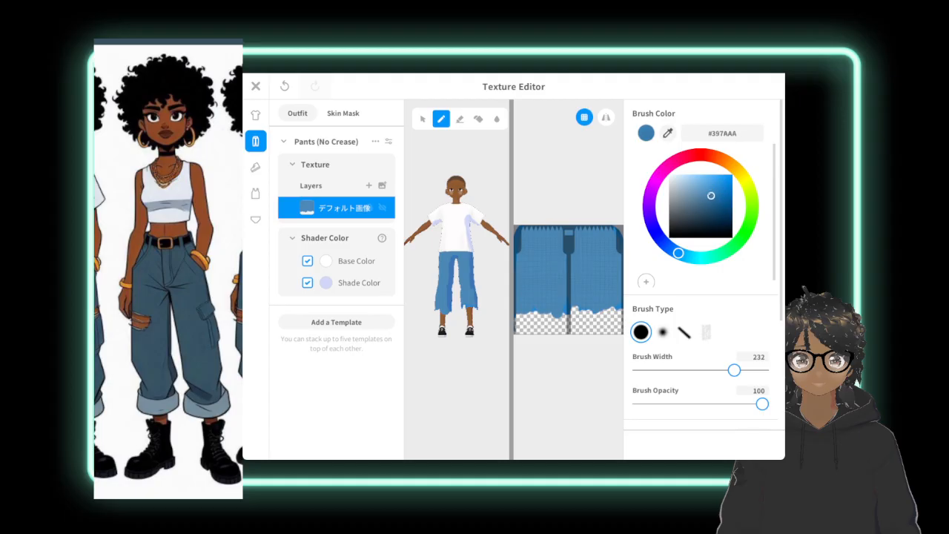
pyautogui.moveTo(534, 254)
pyautogui.mouseDown()
pyautogui.moveTo(527, 277)
pyautogui.moveTo(534, 248)
pyautogui.moveTo(525, 239)
pyautogui.moveTo(542, 254)
pyautogui.moveTo(556, 227)
pyautogui.moveTo(557, 277)
pyautogui.moveTo(563, 268)
pyautogui.moveTo(531, 301)
pyautogui.moveTo(517, 278)
pyautogui.moveTo(520, 307)
pyautogui.moveTo(579, 300)
pyautogui.moveTo(576, 247)
pyautogui.moveTo(588, 301)
pyautogui.moveTo(574, 237)
pyautogui.moveTo(583, 251)
pyautogui.moveTo(610, 233)
pyautogui.moveTo(570, 229)
pyautogui.moveTo(595, 229)
pyautogui.moveTo(613, 291)
pyautogui.moveTo(598, 286)
pyautogui.moveTo(596, 303)
pyautogui.moveTo(586, 278)
pyautogui.moveTo(549, 273)
pyautogui.moveTo(548, 233)
pyautogui.moveTo(608, 259)
pyautogui.moveTo(621, 297)
pyautogui.moveTo(577, 310)
pyautogui.moveTo(613, 309)
pyautogui.moveTo(532, 290)
pyautogui.moveTo(521, 303)
pyautogui.moveTo(538, 310)
pyautogui.moveTo(559, 284)
pyautogui.moveTo(546, 250)
pyautogui.moveTo(585, 238)
pyautogui.moveTo(617, 248)
pyautogui.moveTo(614, 277)
pyautogui.moveTo(598, 282)
pyautogui.mouseUp()
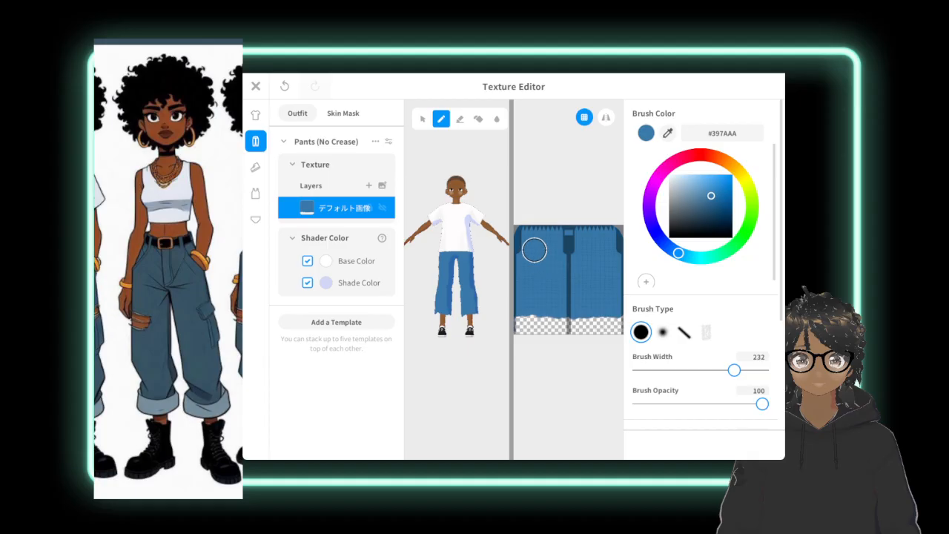
pyautogui.click(423, 119)
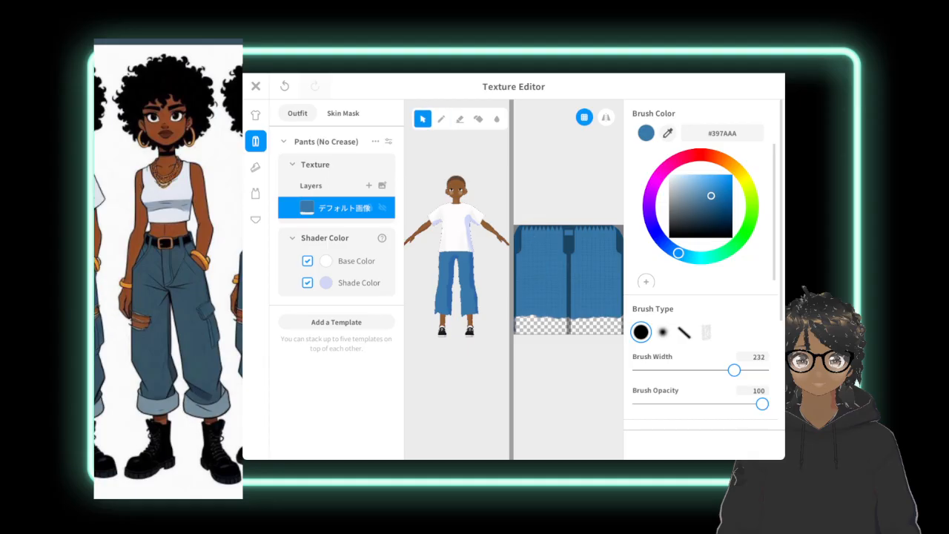
pyautogui.rightClick(317, 208)
pyautogui.click(735, 327)
pyautogui.click(255, 115)
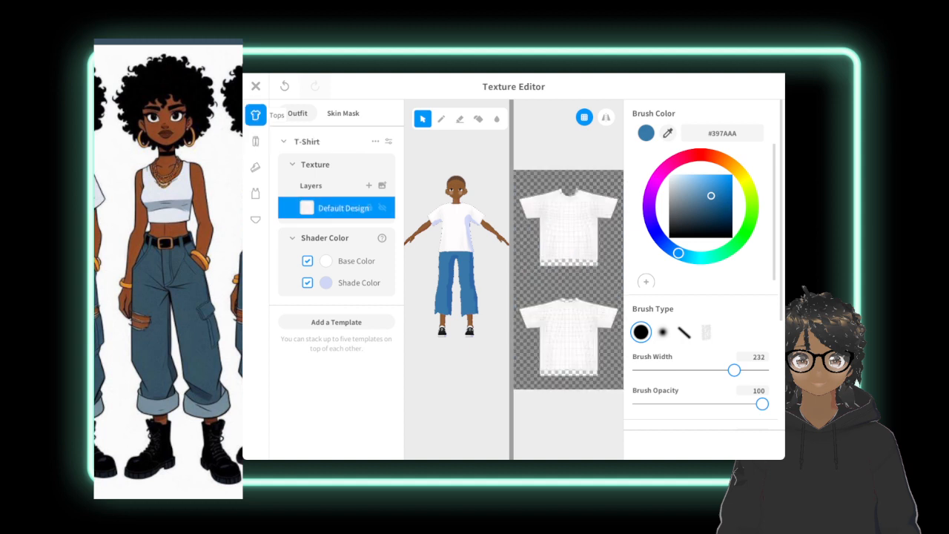
pyautogui.click(255, 141)
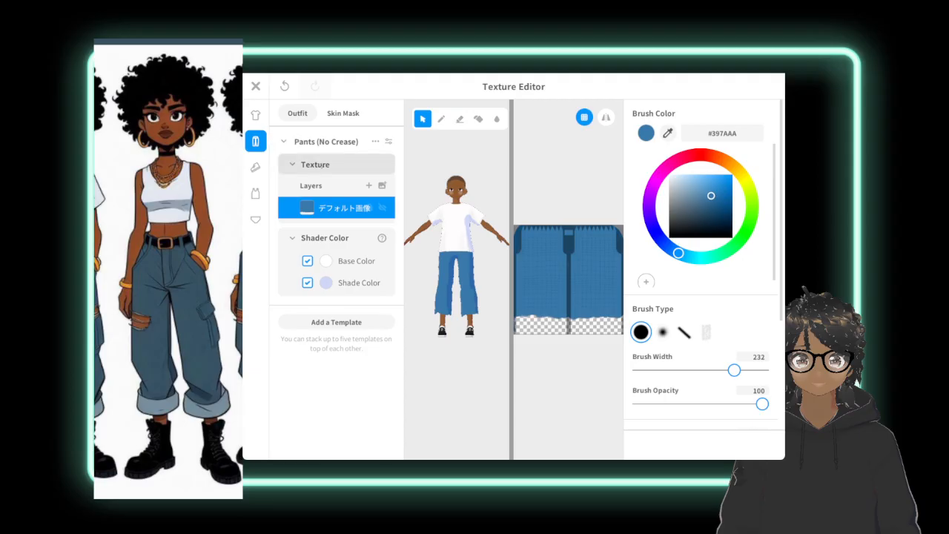
# Export the default image layer of the pants texture.
pyautogui.click(311, 164)
pyautogui.click(319, 164)
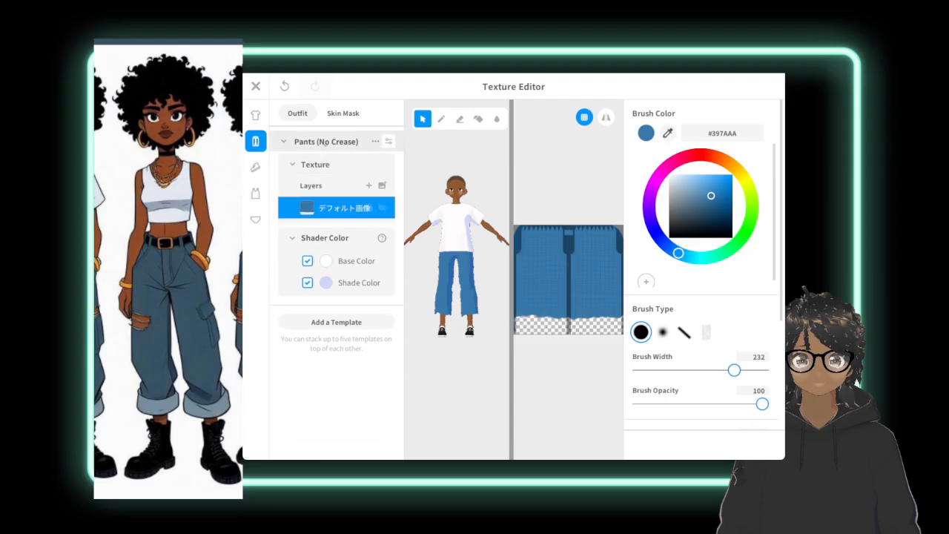
pyautogui.rightClick(338, 210)
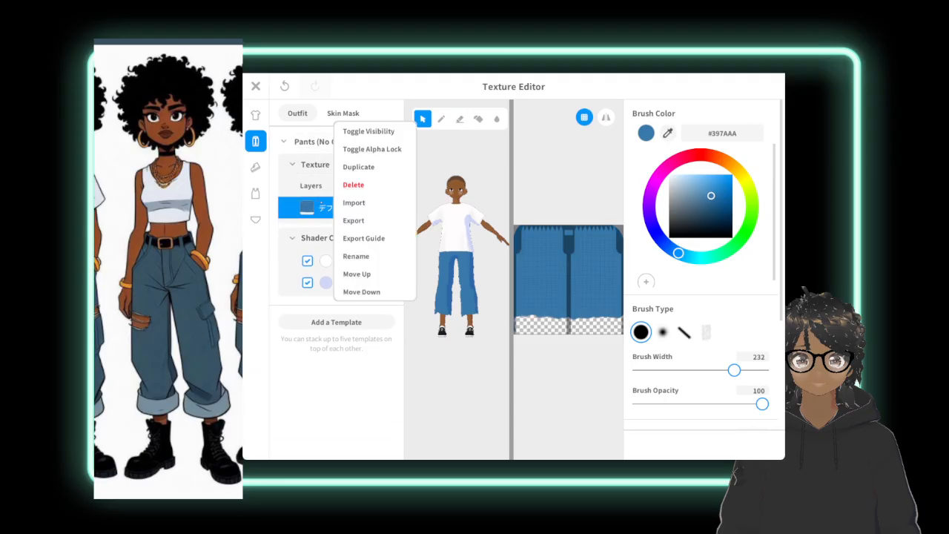
pyautogui.click(354, 221)
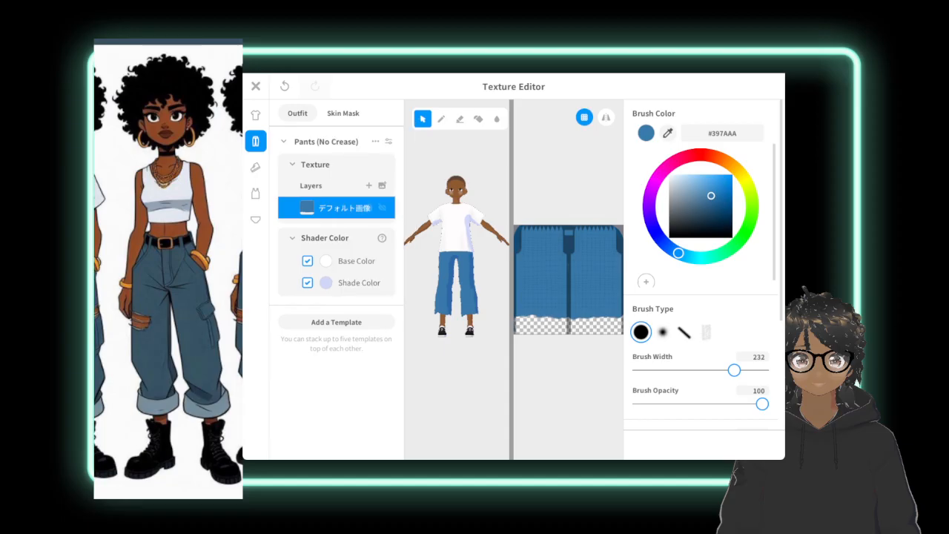
# Save the painted bottoms as a new item and set Pants Width to 33 and Ankle Hem (Narrower) to 49.333.
pyautogui.scroll(-5, 700, 263)
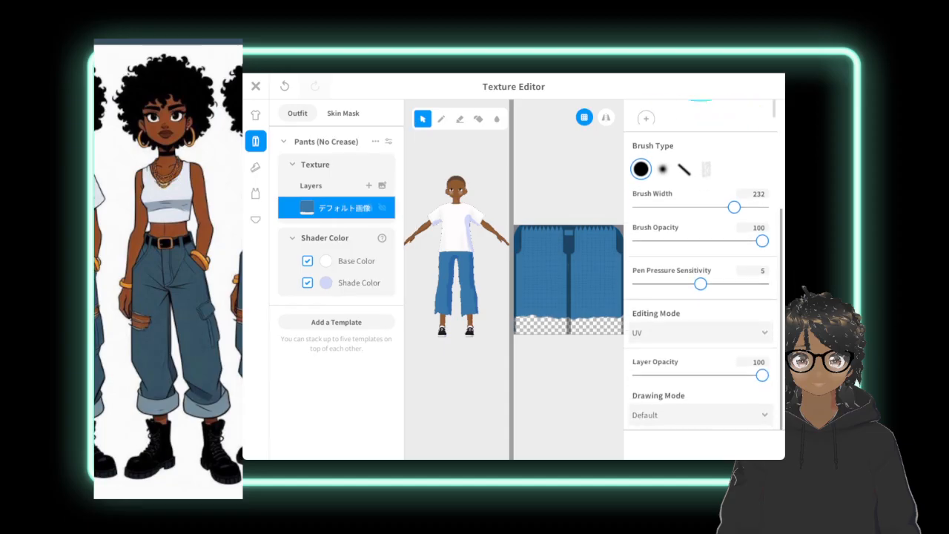
pyautogui.scroll(5, 700, 263)
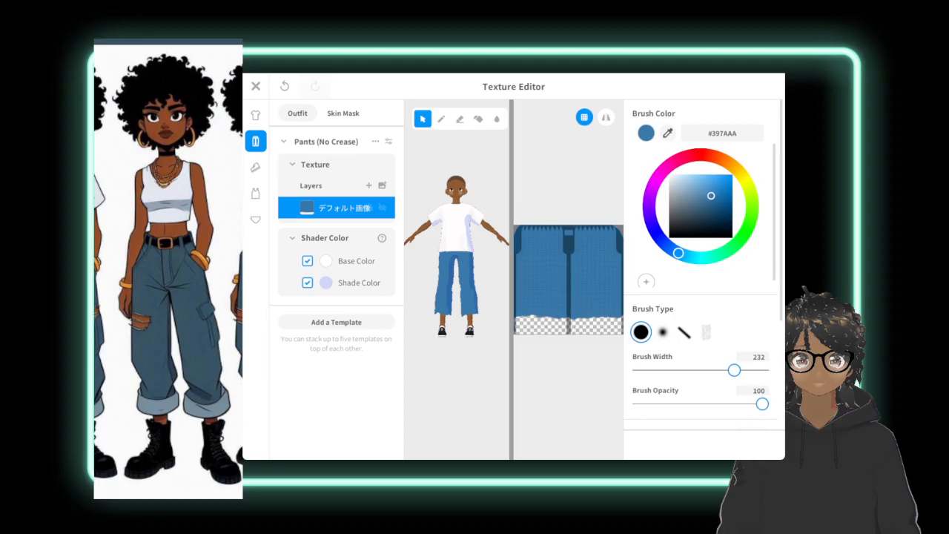
pyautogui.click(255, 86)
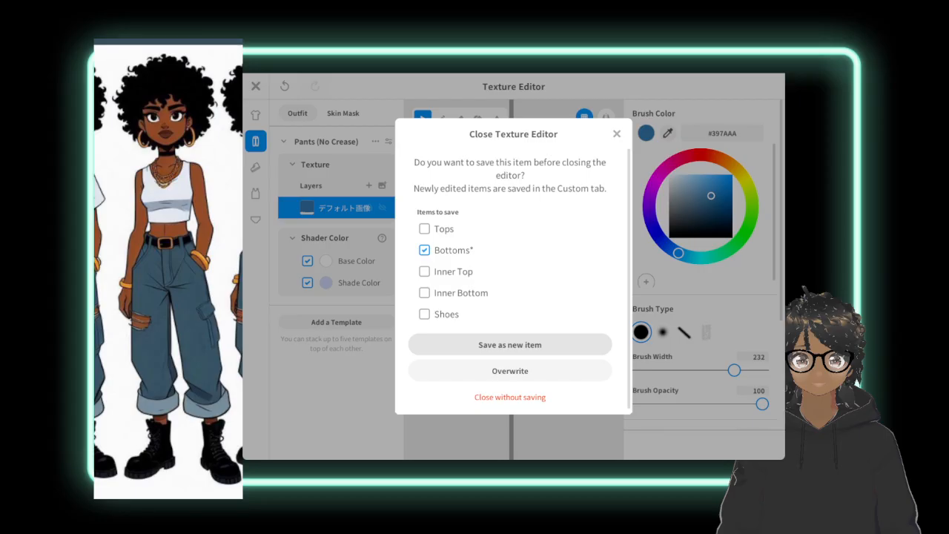
pyautogui.click(510, 345)
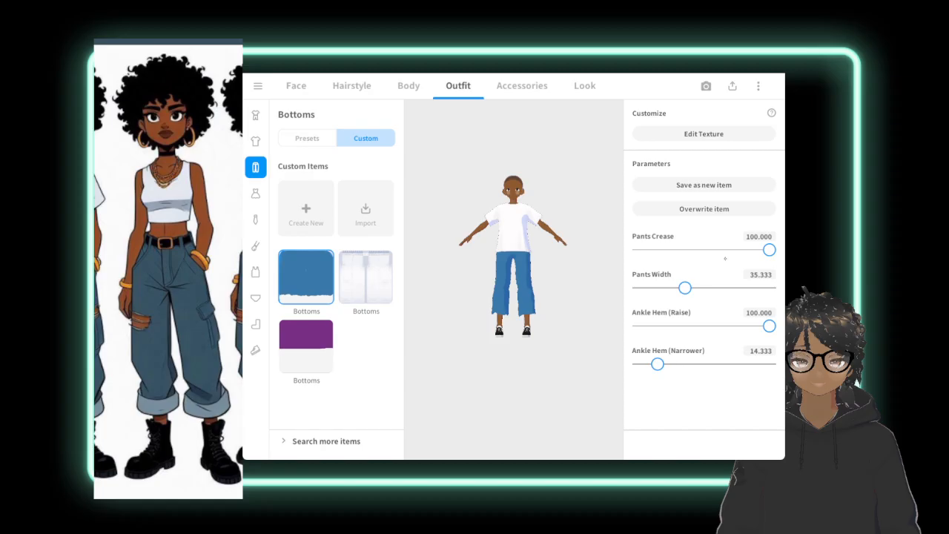
pyautogui.moveTo(684, 288)
pyautogui.mouseDown()
pyautogui.moveTo(663, 288)
pyautogui.moveTo(681, 288)
pyautogui.mouseUp()
pyautogui.moveTo(658, 363); pyautogui.dragTo(703, 363)
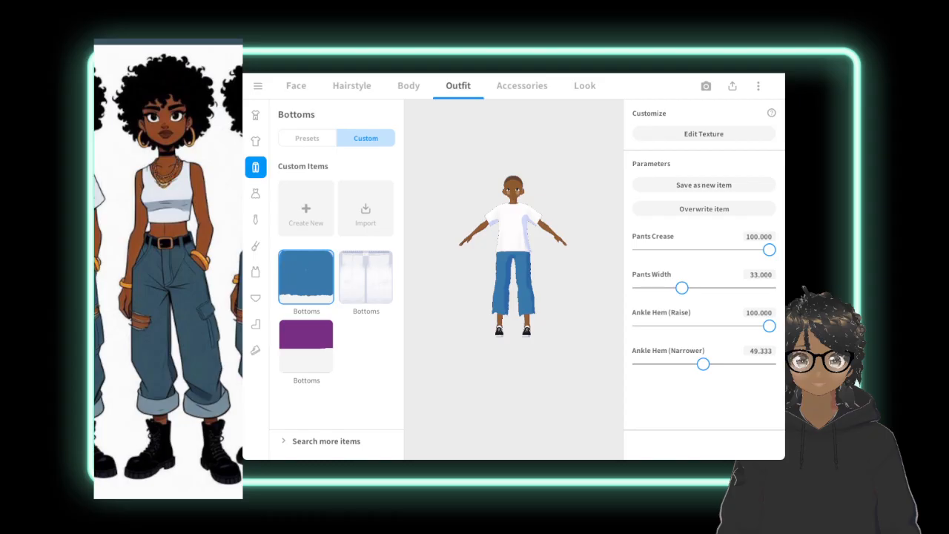
# Set the white T-shirt's Hem Length and Sleeve (Longer) to 0 and its Sleeve (Narrower) to 100.
pyautogui.click(255, 141)
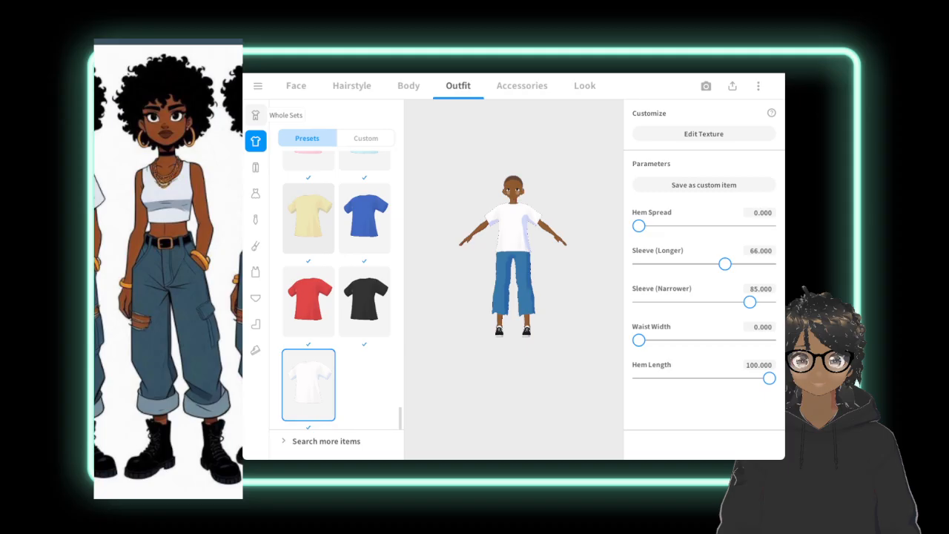
pyautogui.moveTo(639, 339)
pyautogui.mouseDown()
pyautogui.moveTo(691, 339)
pyautogui.moveTo(632, 349)
pyautogui.mouseUp()
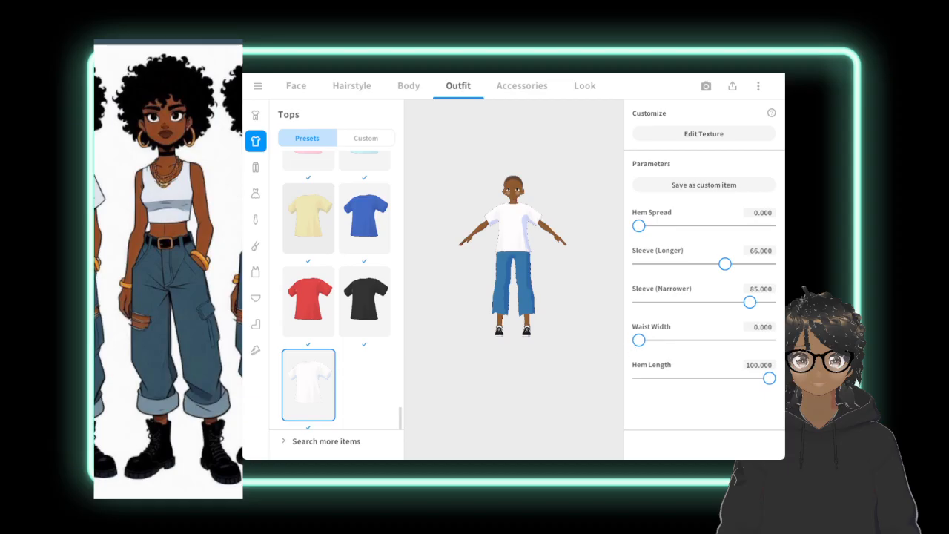
pyautogui.moveTo(769, 378); pyautogui.dragTo(638, 378)
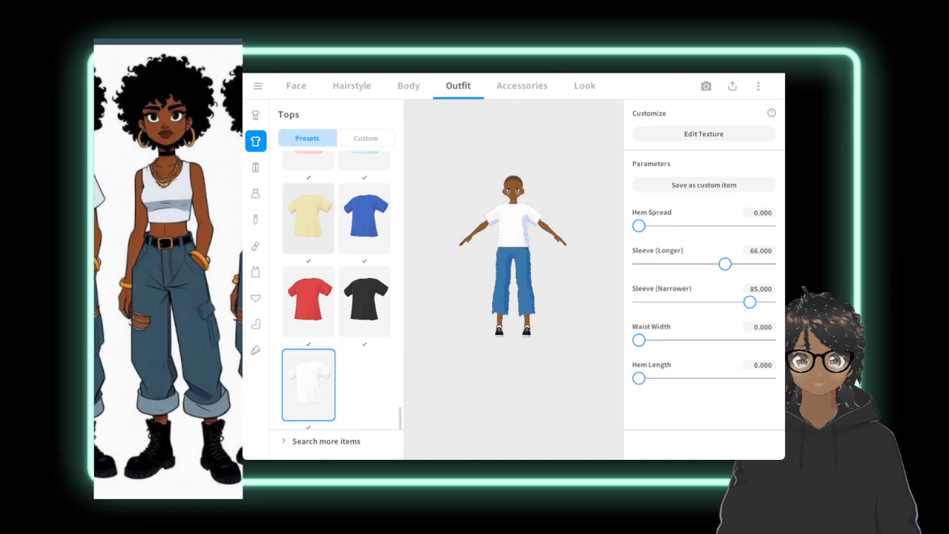
pyautogui.moveTo(638, 225)
pyautogui.mouseDown()
pyautogui.moveTo(716, 225)
pyautogui.moveTo(639, 226)
pyautogui.mouseUp()
pyautogui.moveTo(726, 264); pyautogui.dragTo(610, 276)
pyautogui.moveTo(750, 302); pyautogui.dragTo(772, 301)
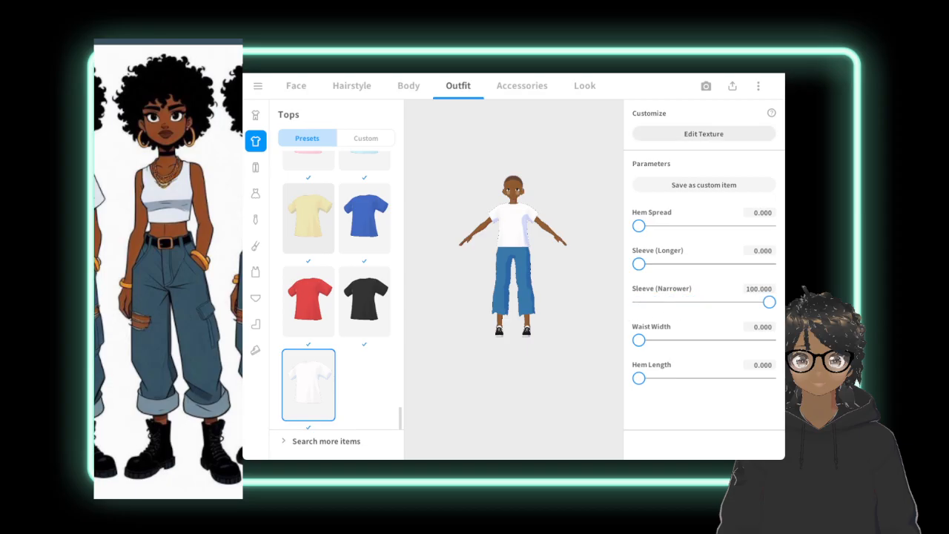
# Erase the lower part of the T-shirt texture, front and back, at brush widths 20 and 58 to crop the shirt above the waist.
pyautogui.click(703, 134)
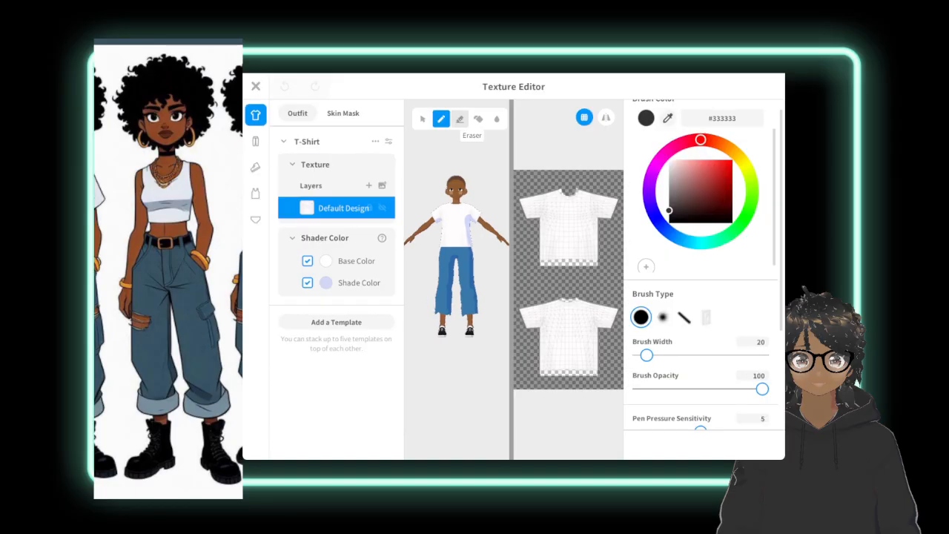
pyautogui.click(460, 119)
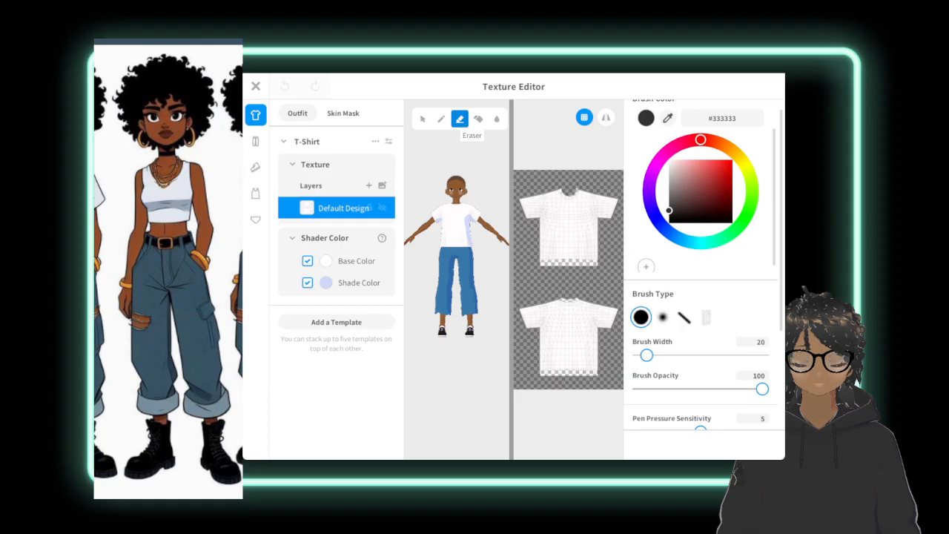
pyautogui.moveTo(538, 368)
pyautogui.mouseDown()
pyautogui.moveTo(543, 352)
pyautogui.moveTo(556, 365)
pyautogui.moveTo(597, 356)
pyautogui.mouseUp()
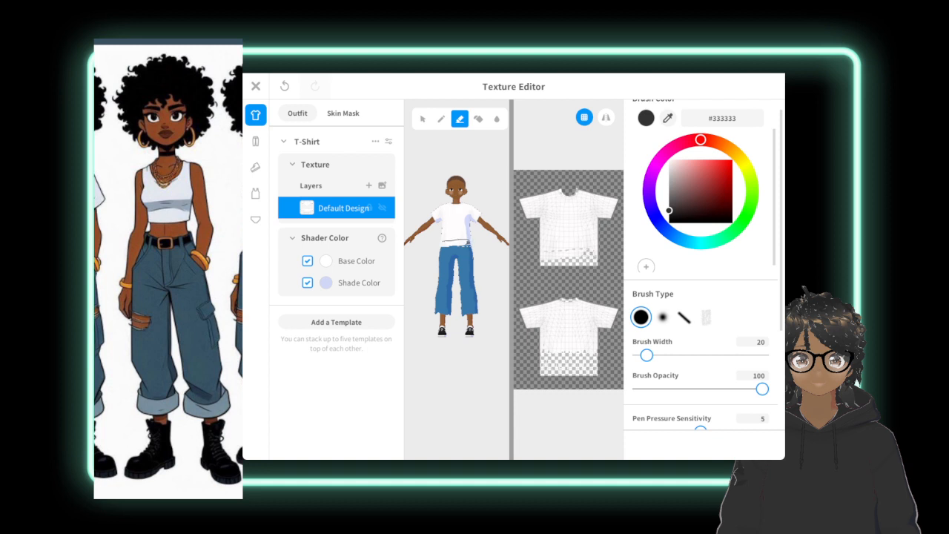
pyautogui.moveTo(443, 236)
pyautogui.mouseDown()
pyautogui.moveTo(468, 241)
pyautogui.moveTo(443, 235)
pyautogui.mouseUp()
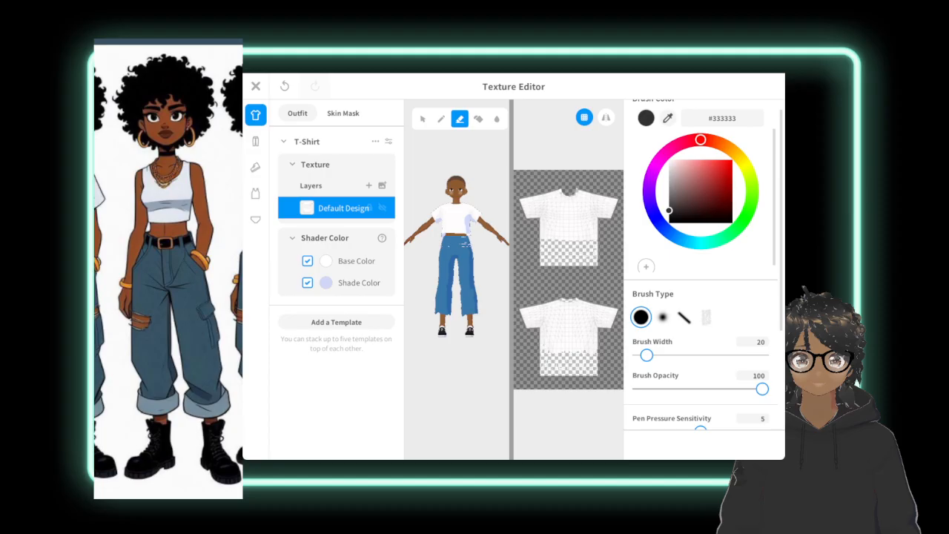
pyautogui.moveTo(646, 355); pyautogui.dragTo(662, 356)
pyautogui.moveTo(491, 349); pyautogui.dragTo(393, 348, button='right')
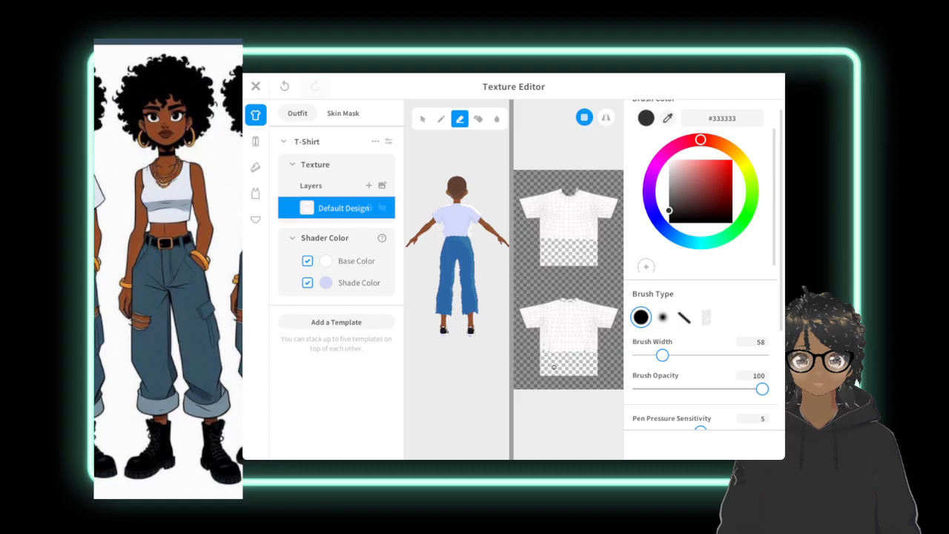
pyautogui.moveTo(492, 313); pyautogui.dragTo(395, 312, button='right')
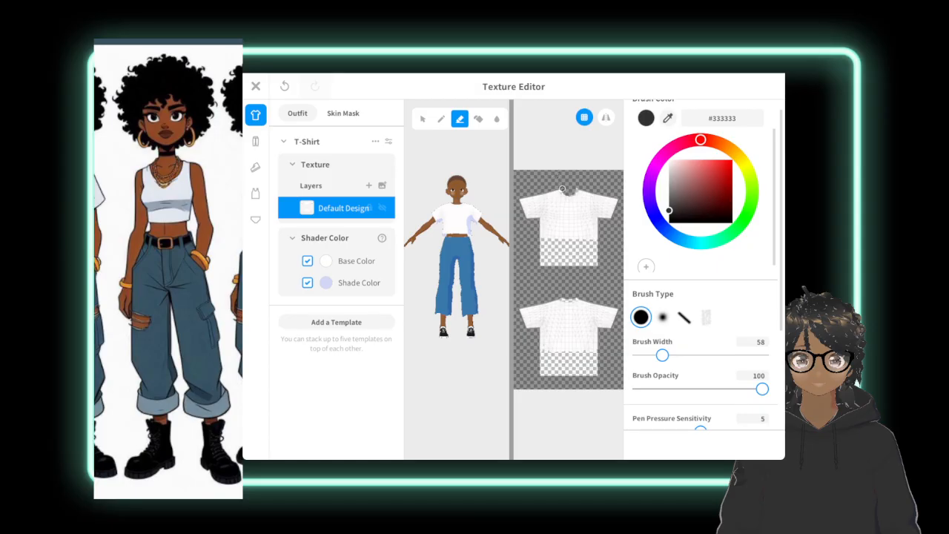
# Erase a scooped neckline on the T-shirt's front and back at brush widths 21, 46 and 34, and save the top as a new item.
pyautogui.moveTo(662, 355); pyautogui.dragTo(647, 355)
pyautogui.moveTo(474, 259)
pyautogui.mouseDown(button='right')
pyautogui.moveTo(434, 261)
pyautogui.moveTo(453, 328)
pyautogui.moveTo(442, 277)
pyautogui.moveTo(467, 275)
pyautogui.mouseUp(button='right')
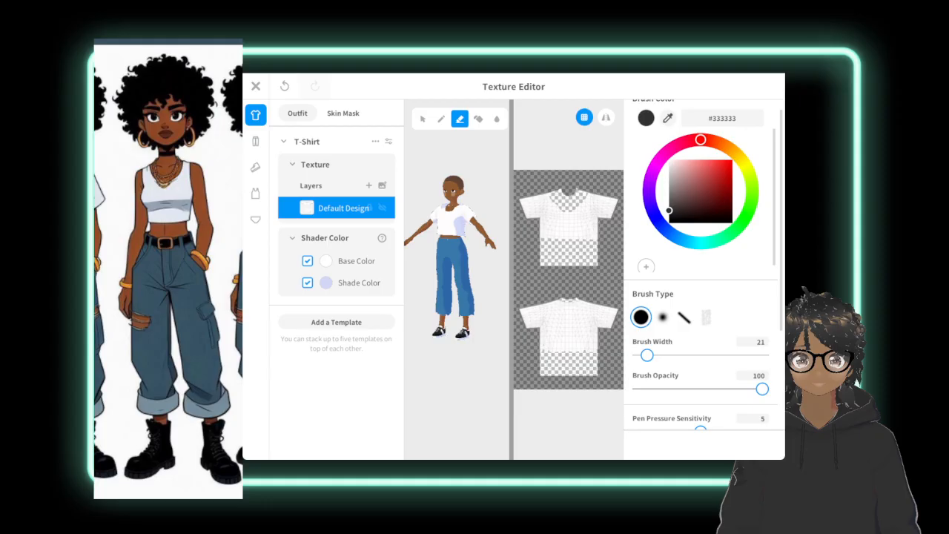
pyautogui.moveTo(470, 159); pyautogui.dragTo(430, 171, button='right')
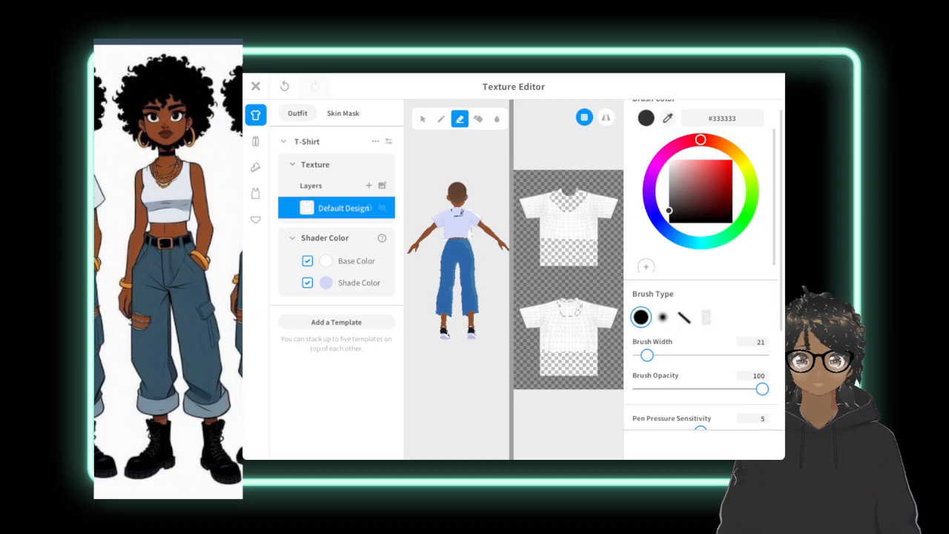
pyautogui.moveTo(461, 212); pyautogui.dragTo(453, 213)
pyautogui.moveTo(646, 355); pyautogui.dragTo(657, 355)
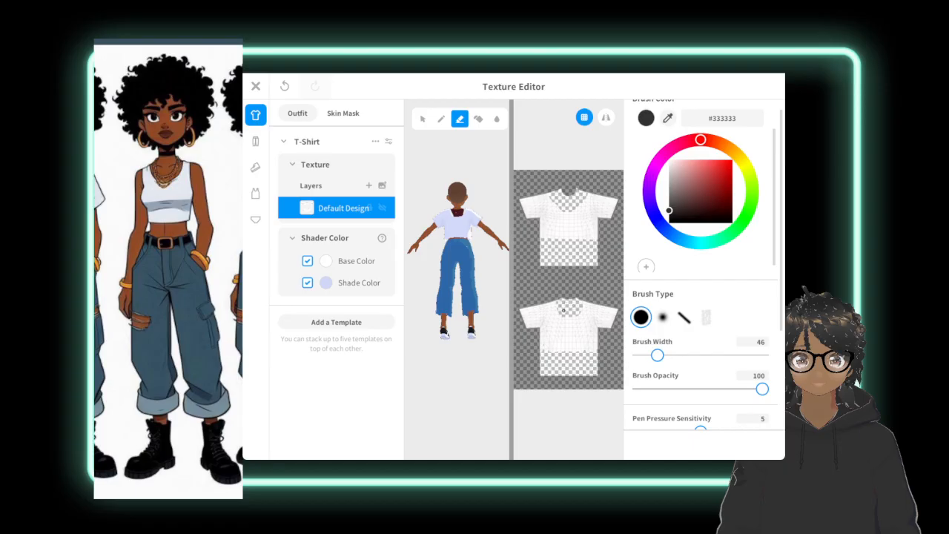
pyautogui.moveTo(657, 355); pyautogui.dragTo(651, 355)
pyautogui.moveTo(430, 259)
pyautogui.mouseDown(button='right')
pyautogui.moveTo(509, 260)
pyautogui.moveTo(481, 260)
pyautogui.mouseUp(button='right')
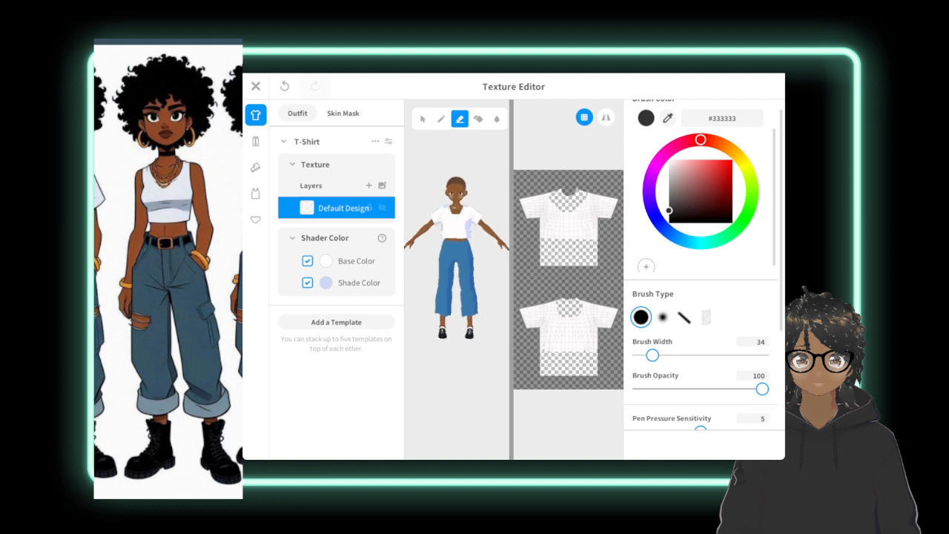
pyautogui.click(256, 86)
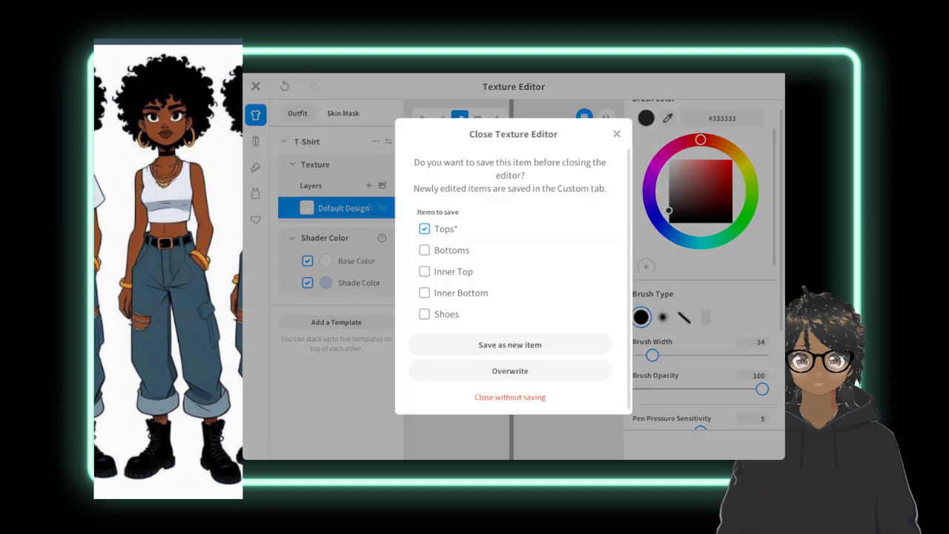
pyautogui.click(539, 346)
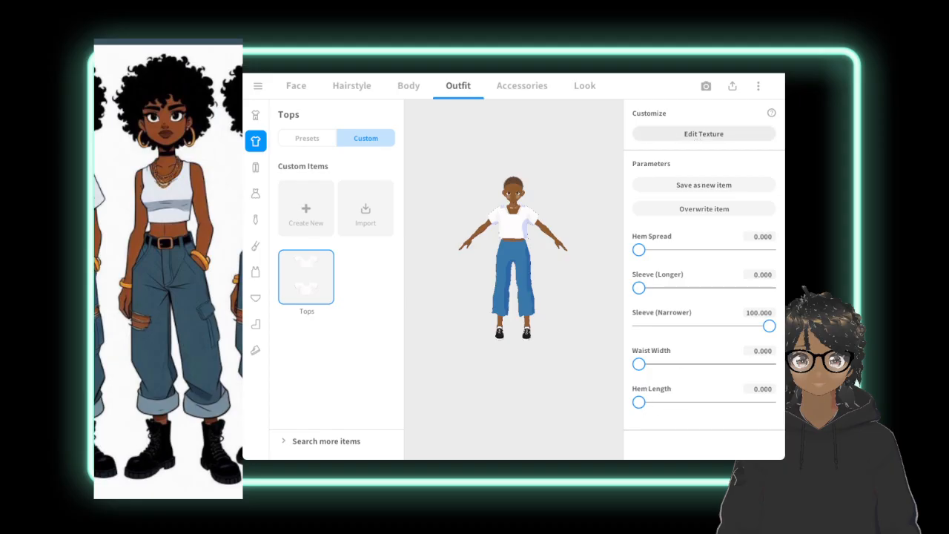
# Erase the sleeves on the cropped top's front and back texture at brush widths 20 and 47, and save it as a new item.
pyautogui.click(704, 134)
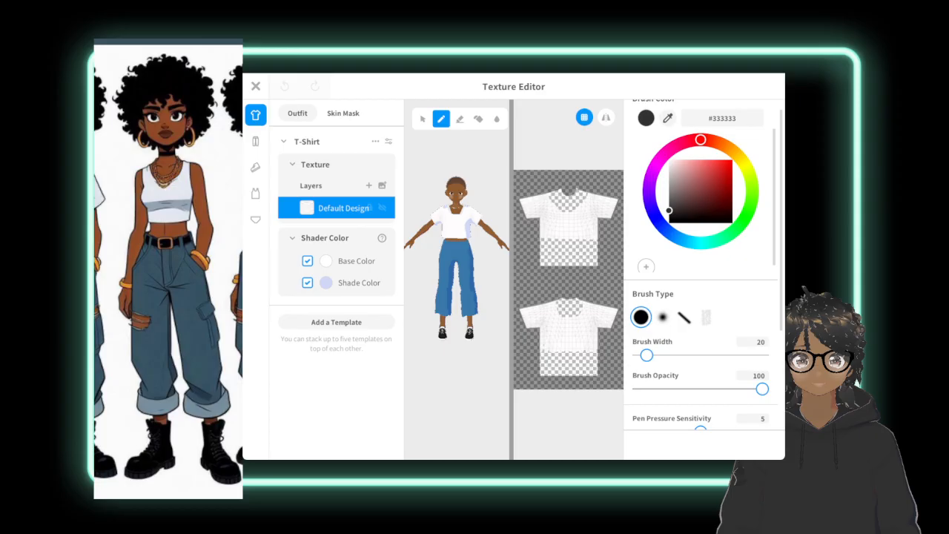
pyautogui.click(460, 119)
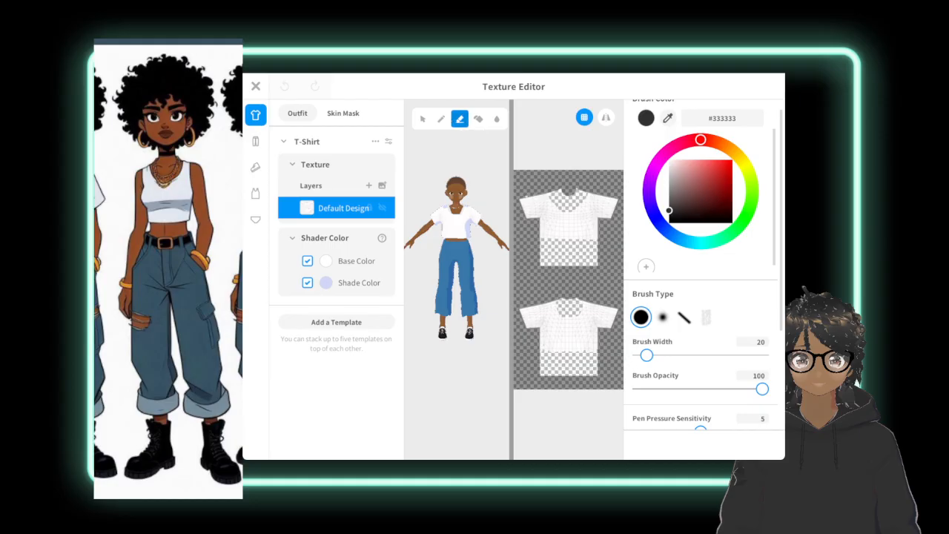
pyautogui.moveTo(522, 201); pyautogui.dragTo(527, 208)
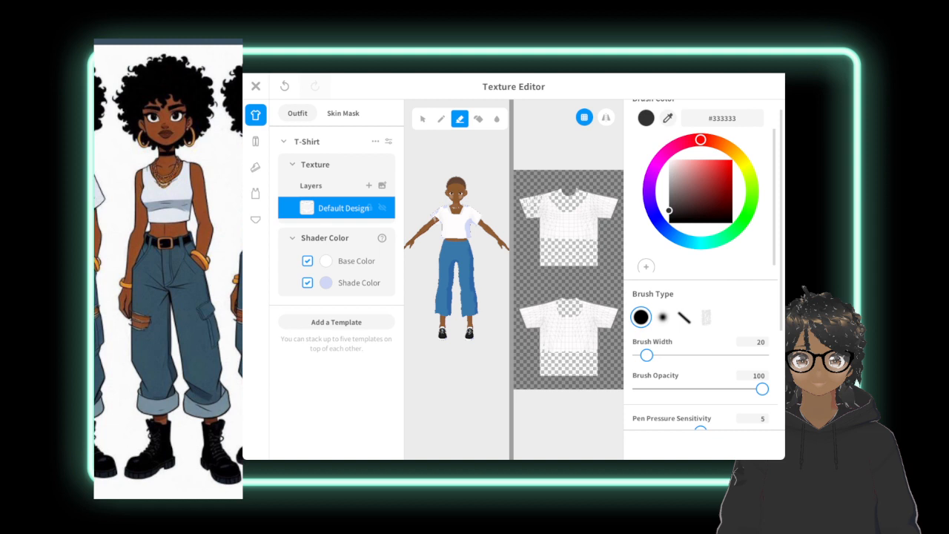
pyautogui.moveTo(647, 355); pyautogui.dragTo(658, 355)
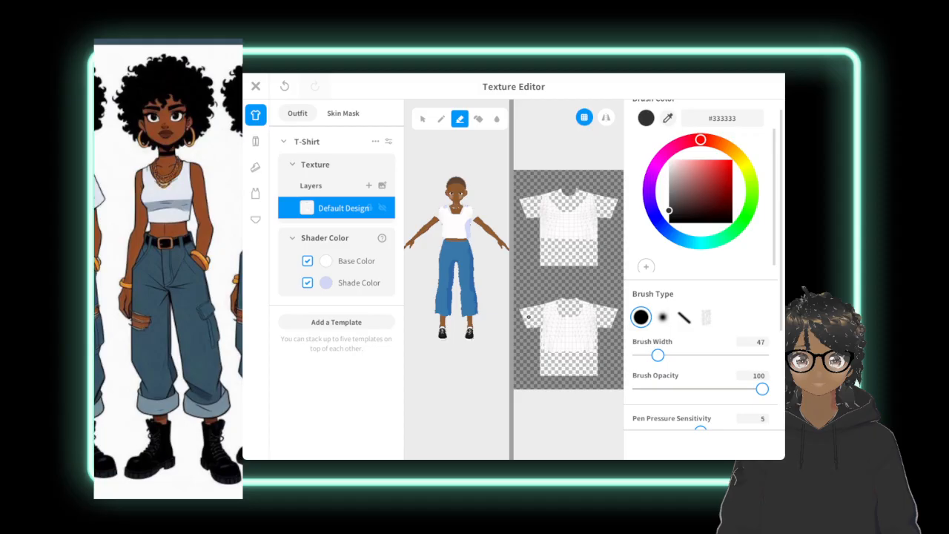
pyautogui.moveTo(489, 296)
pyautogui.mouseDown(button='right')
pyautogui.moveTo(405, 299)
pyautogui.moveTo(482, 300)
pyautogui.mouseUp(button='right')
pyautogui.moveTo(547, 298); pyautogui.dragTo(577, 277, button='right')
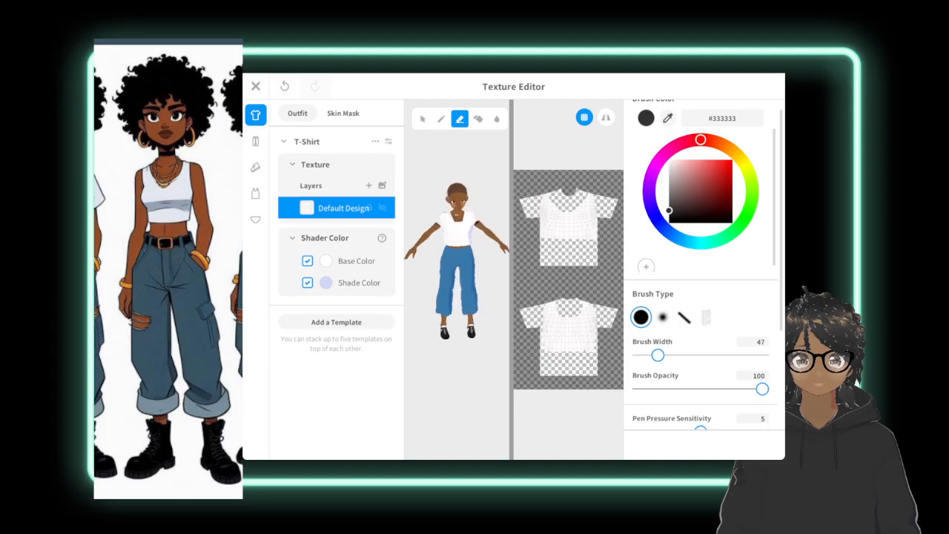
pyautogui.scroll(1, 700, 259)
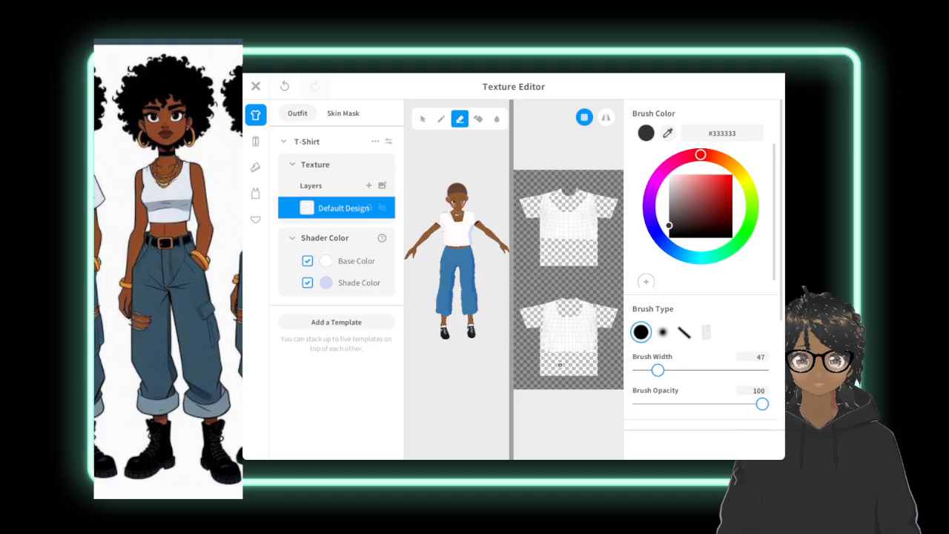
pyautogui.click(255, 86)
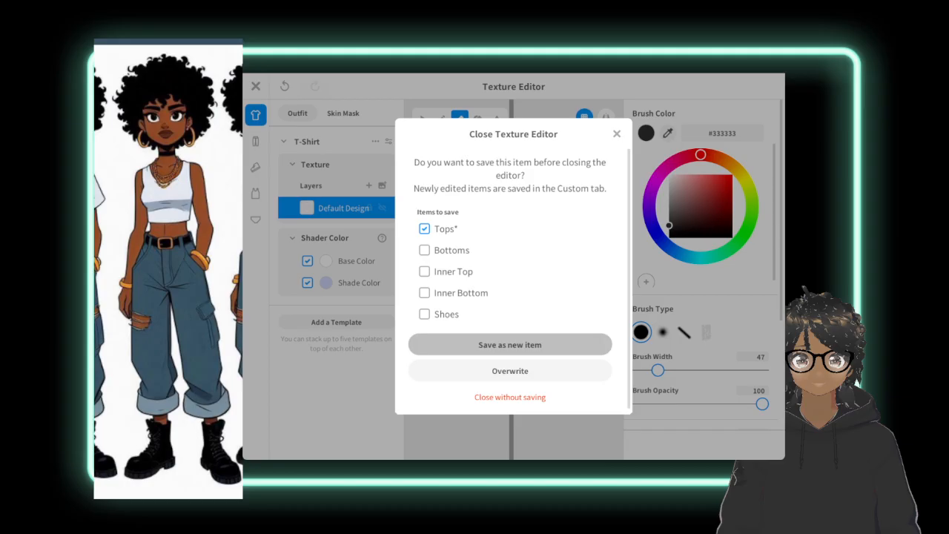
pyautogui.click(423, 345)
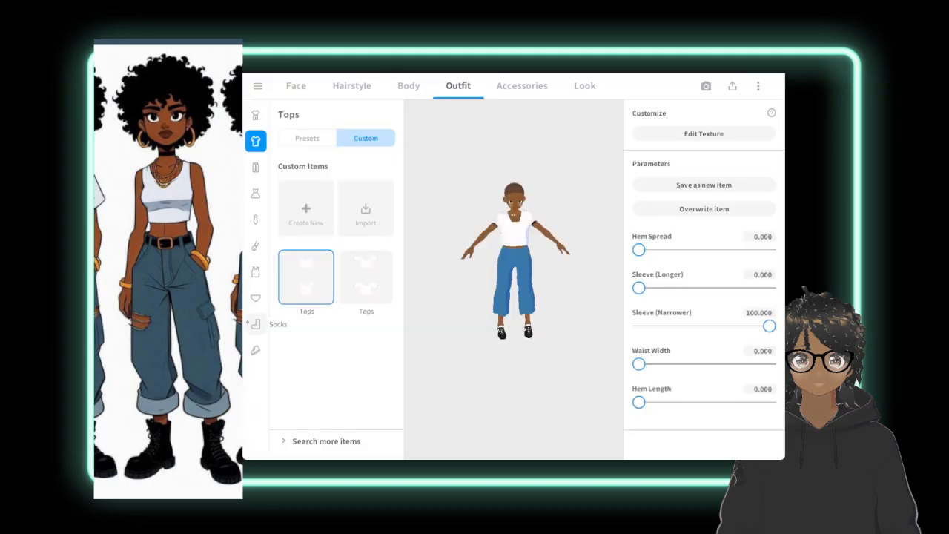
# Replace the avatar's shoes with the black lace-up ankle boots preset.
pyautogui.click(255, 323)
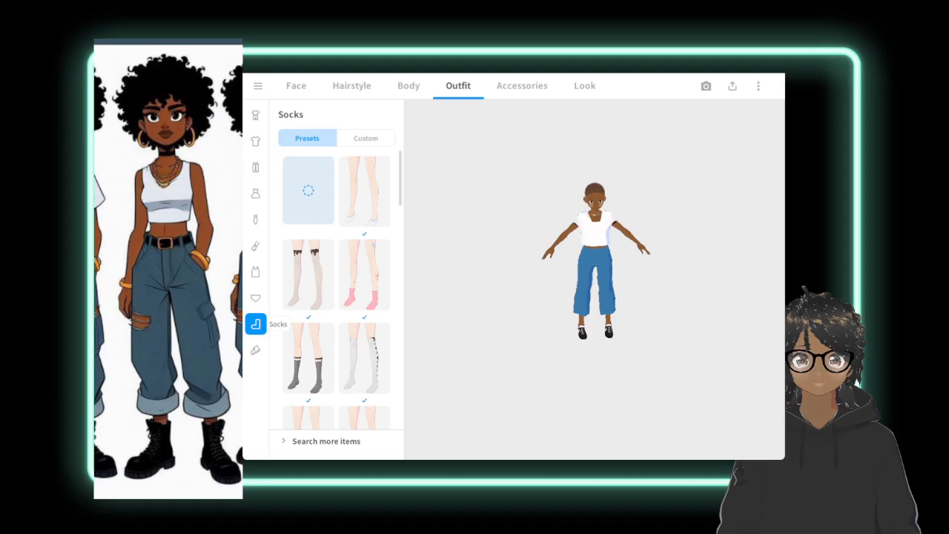
pyautogui.click(255, 350)
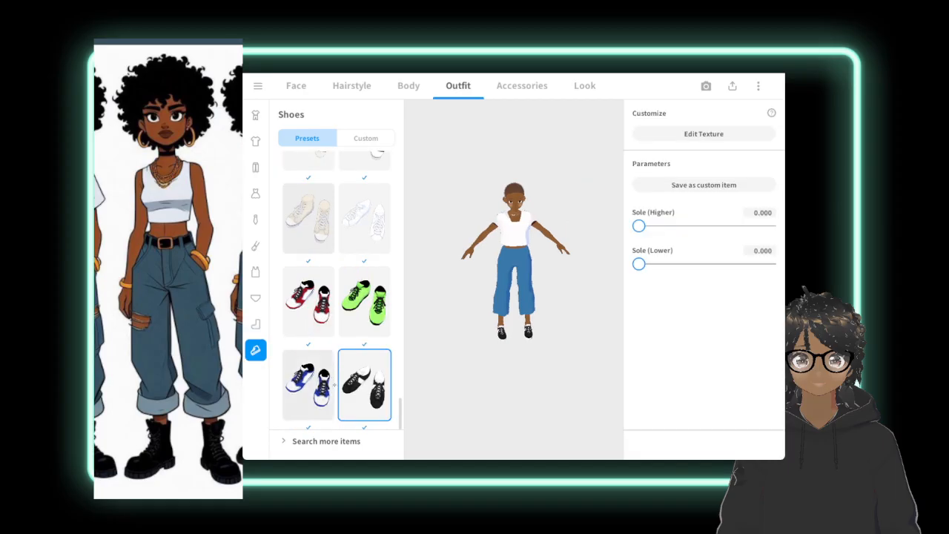
pyautogui.scroll(-1, 334, 385)
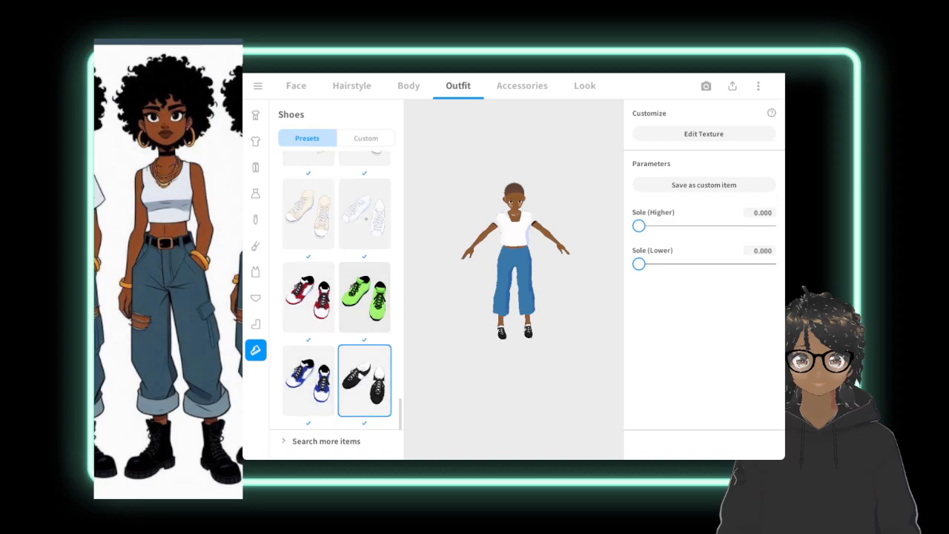
pyautogui.scroll(5, 352, 246)
pyautogui.scroll(3, 352, 247)
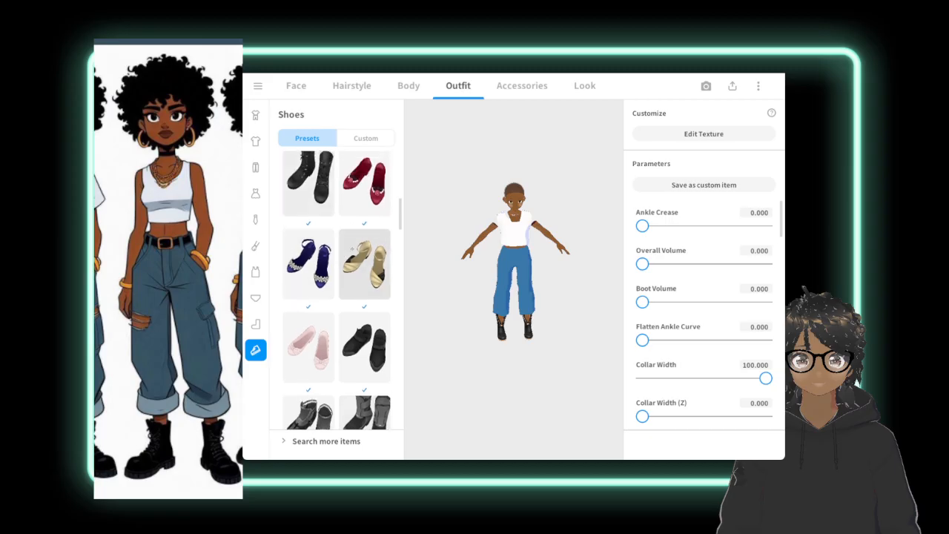
pyautogui.scroll(-1, 336, 278)
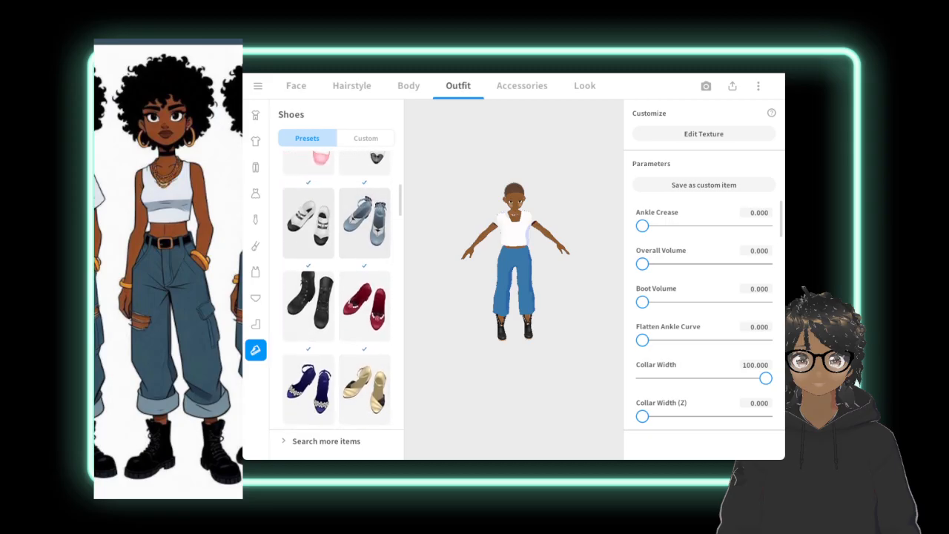
pyautogui.click(309, 308)
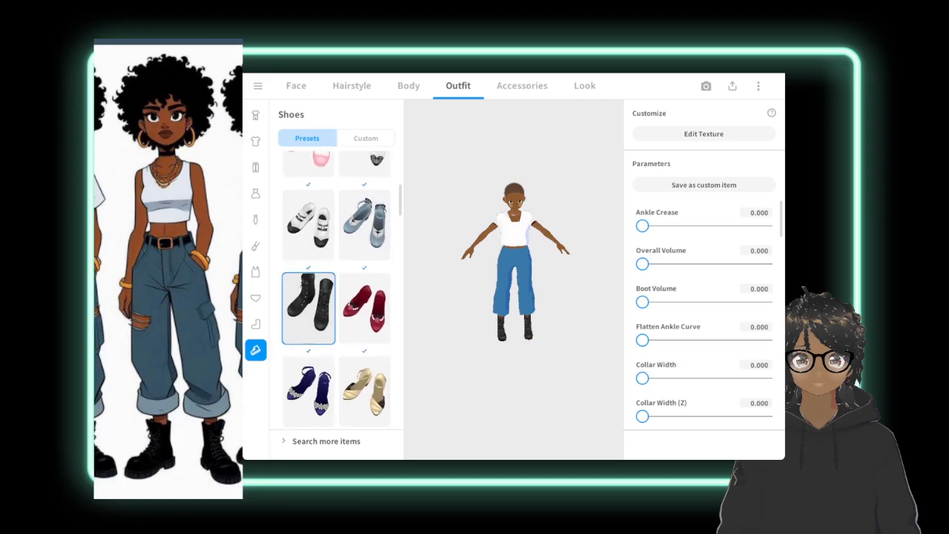
pyautogui.scroll(3, 337, 289)
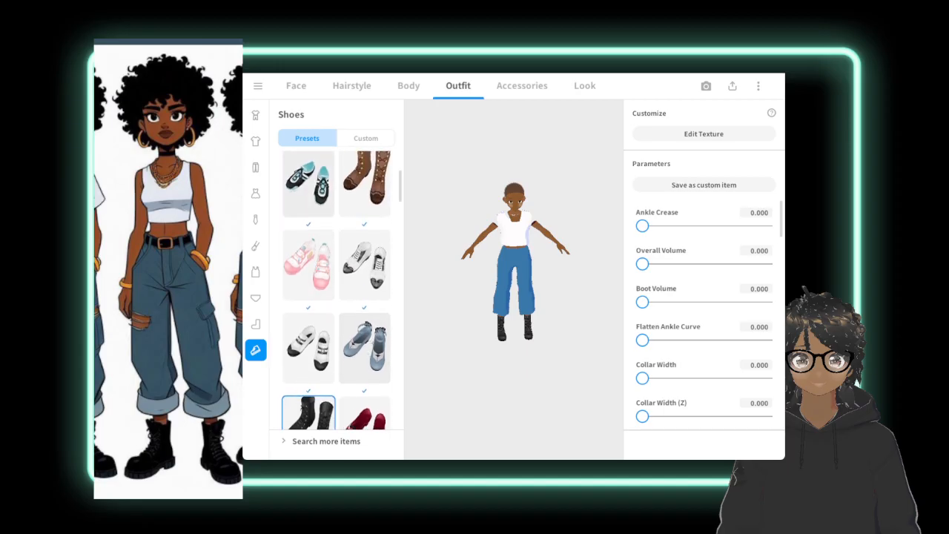
pyautogui.scroll(2, 356, 376)
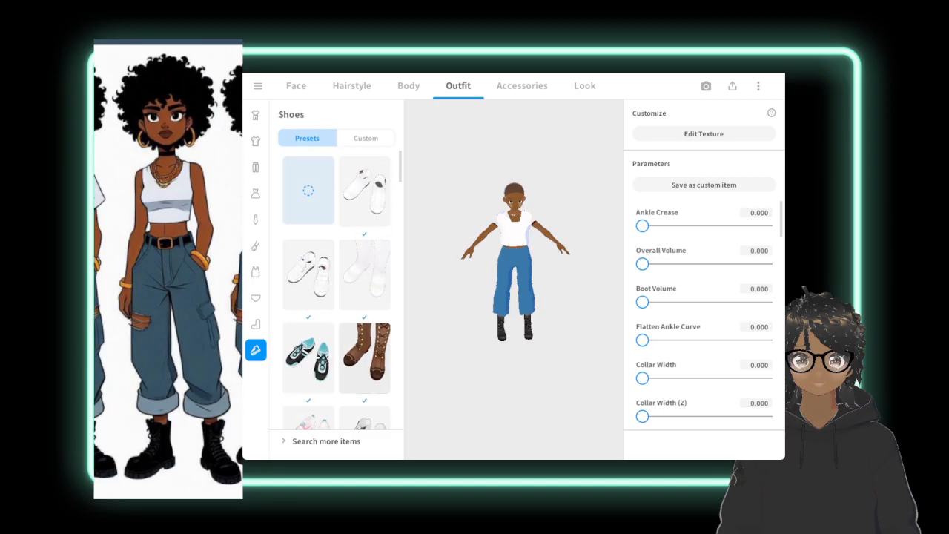
# Set the boots' Boot Volume to 24.670, Collar Width to 44.758 and Overall Volume to 15.859.
pyautogui.moveTo(642, 302); pyautogui.dragTo(672, 302)
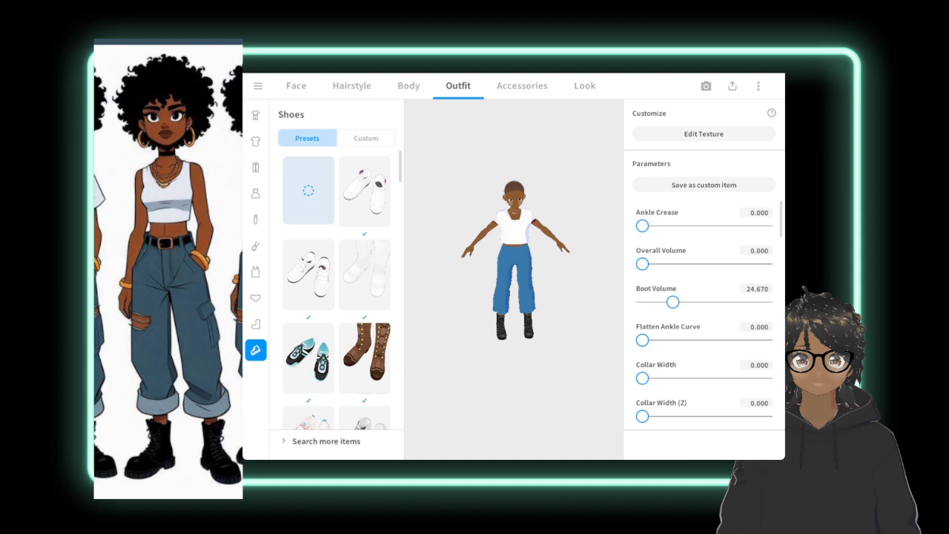
pyautogui.moveTo(642, 378); pyautogui.dragTo(697, 378)
pyautogui.moveTo(642, 264); pyautogui.dragTo(662, 264)
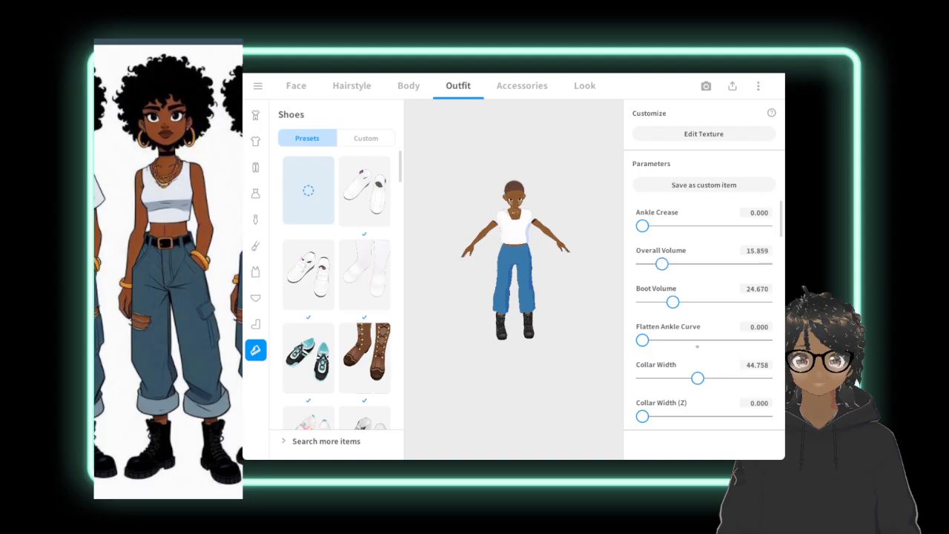
# Raise the boots' Collar Width (X) to 87.048 and Collar Width (Z) to 100 in the first parameter set.
pyautogui.scroll(-3, 727, 219)
pyautogui.scroll(-2, 723, 237)
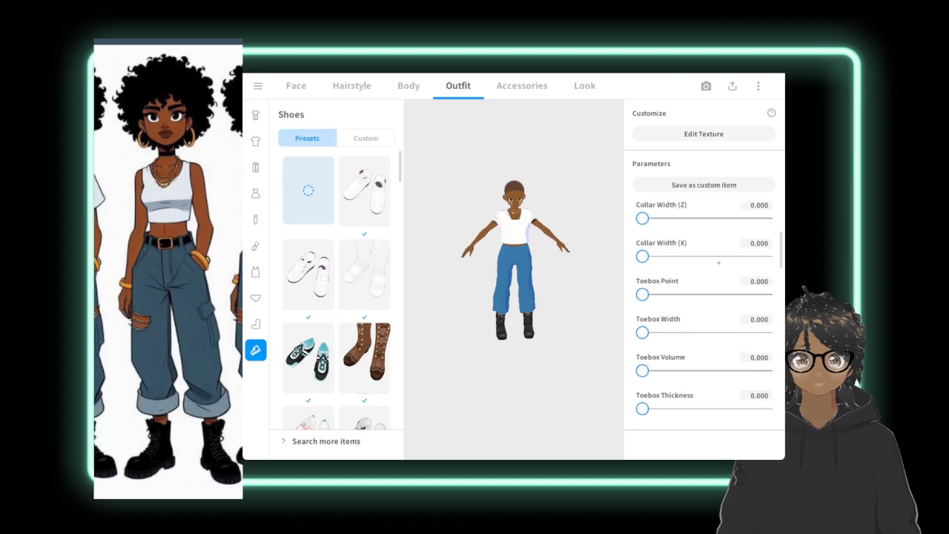
pyautogui.scroll(1, 716, 276)
pyautogui.scroll(2, 715, 285)
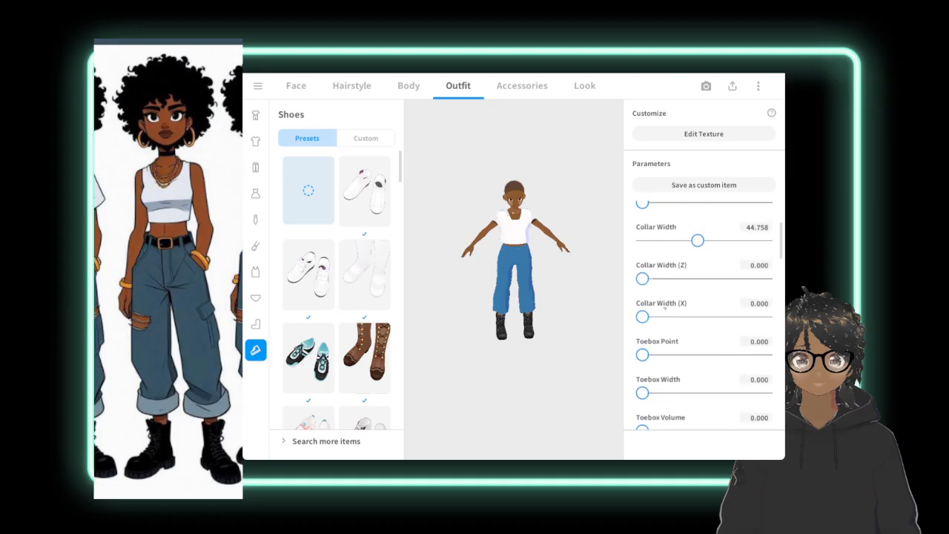
pyautogui.moveTo(642, 317); pyautogui.dragTo(750, 316)
pyautogui.scroll(1, 717, 266)
pyautogui.moveTo(642, 319); pyautogui.dragTo(781, 312)
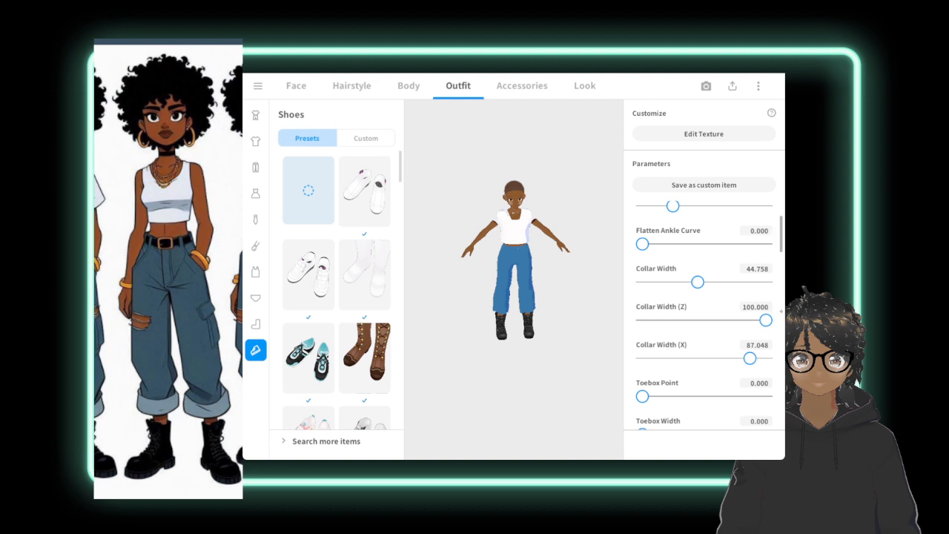
# Set the boots' Toebox Thickness to 82.071 and reduce Collar Width (X) to 65.551 in the first parameter set.
pyautogui.scroll(-5, 781, 311)
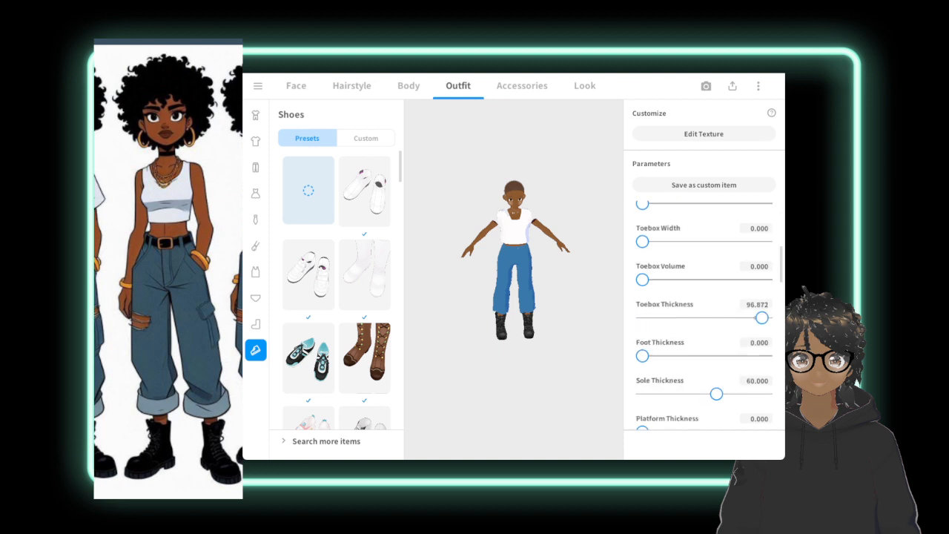
pyautogui.click(743, 318)
pyautogui.scroll(2, 704, 316)
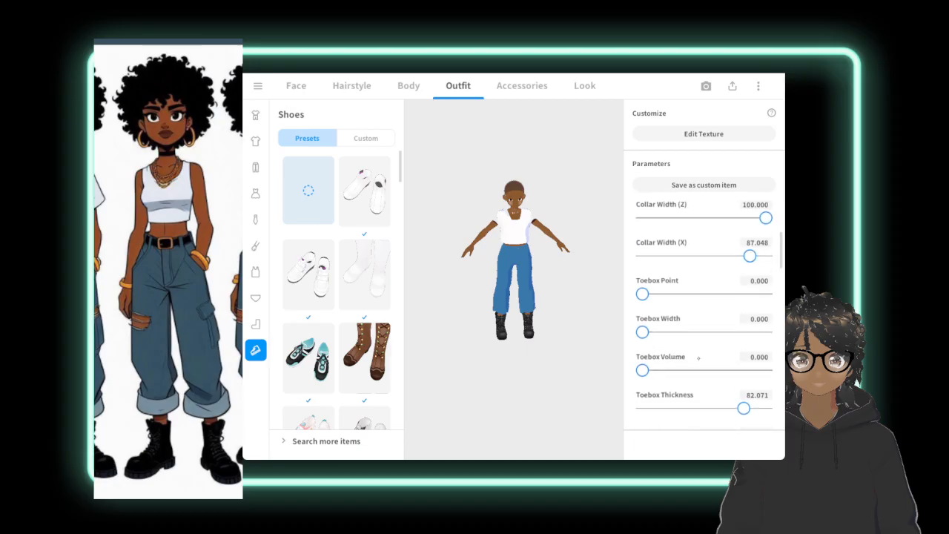
pyautogui.moveTo(750, 257); pyautogui.dragTo(723, 257)
pyautogui.scroll(2, 698, 279)
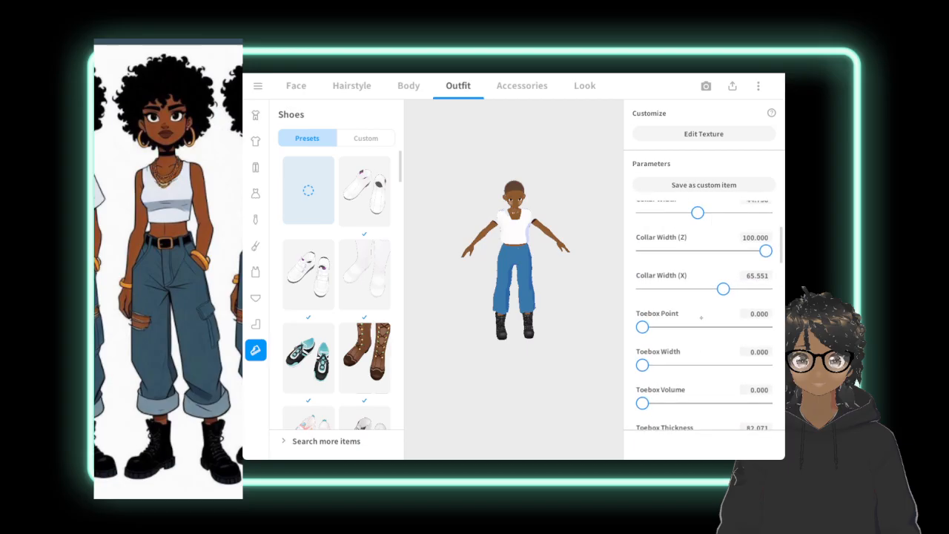
# Set the boots' Ankle Crease to 17.269 and raise Boot Volume slightly in the first parameter set.
pyautogui.scroll(1, 720, 259)
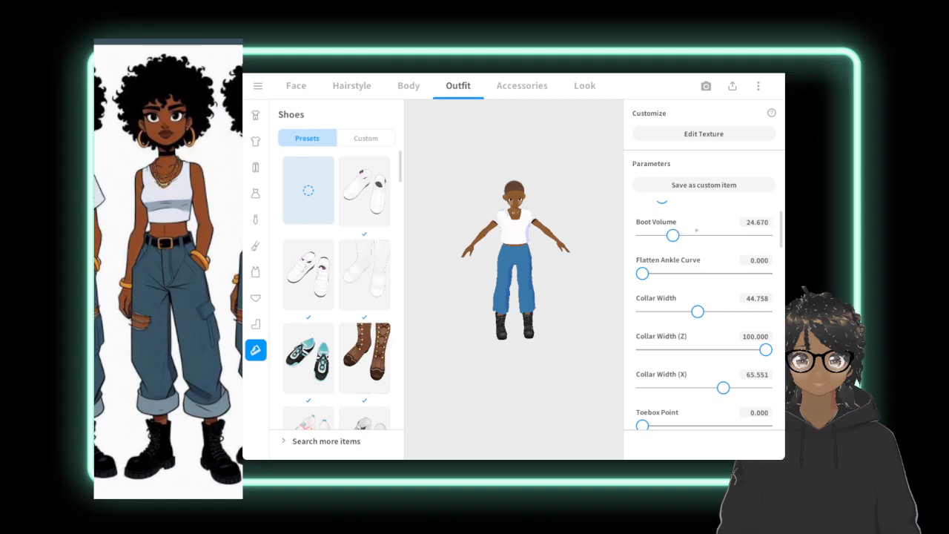
pyautogui.scroll(2, 697, 231)
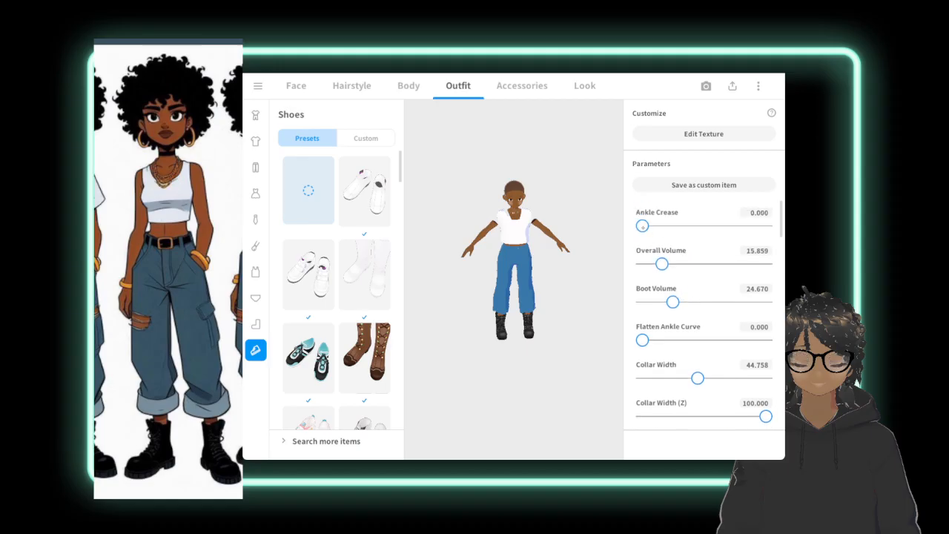
pyautogui.moveTo(642, 225); pyautogui.dragTo(666, 235)
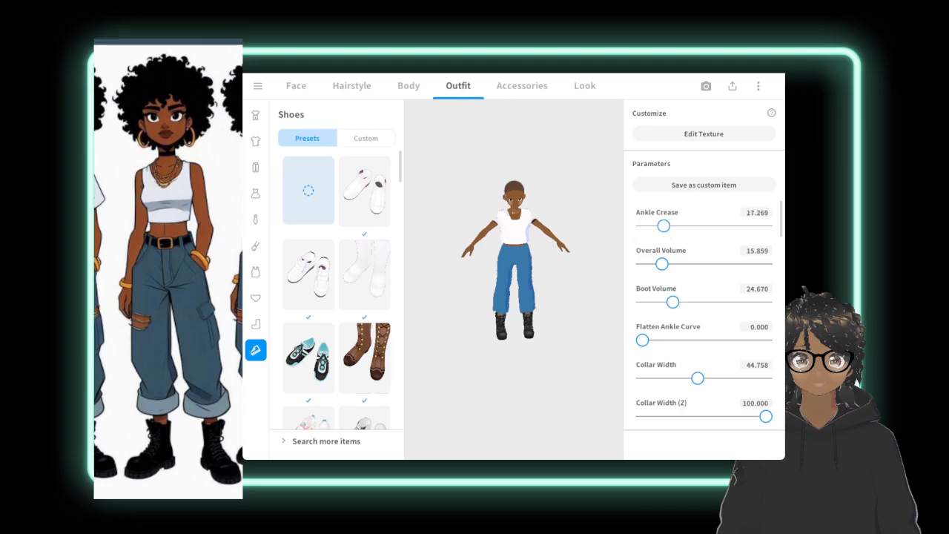
pyautogui.moveTo(672, 302)
pyautogui.mouseDown()
pyautogui.moveTo(720, 302)
pyautogui.moveTo(685, 301)
pyautogui.mouseUp()
# Try a Foot Thickness of 59.515 in the boots' second parameter set and reset it to 0.
pyautogui.scroll(-1, 699, 197)
pyautogui.scroll(-5, 699, 196)
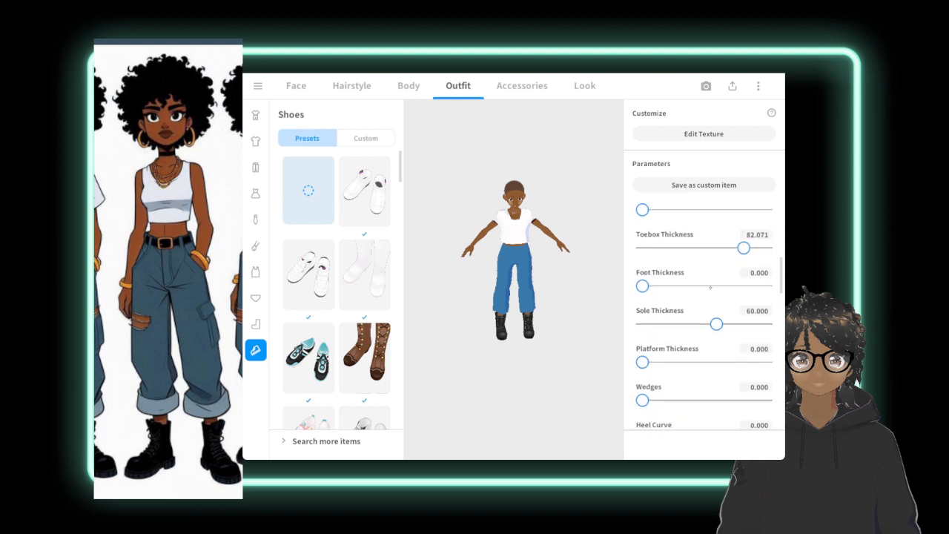
pyautogui.scroll(-1, 699, 316)
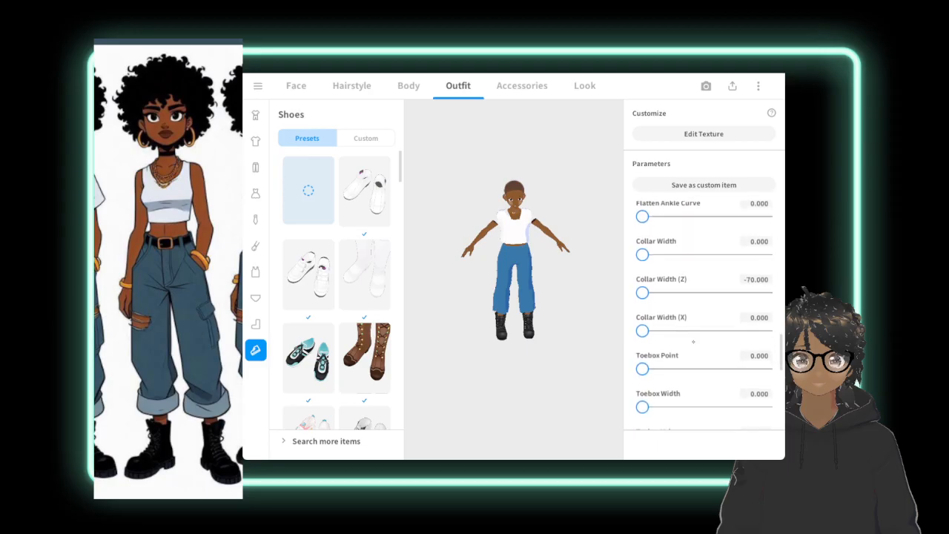
pyautogui.scroll(-1, 694, 348)
pyautogui.scroll(-1, 698, 329)
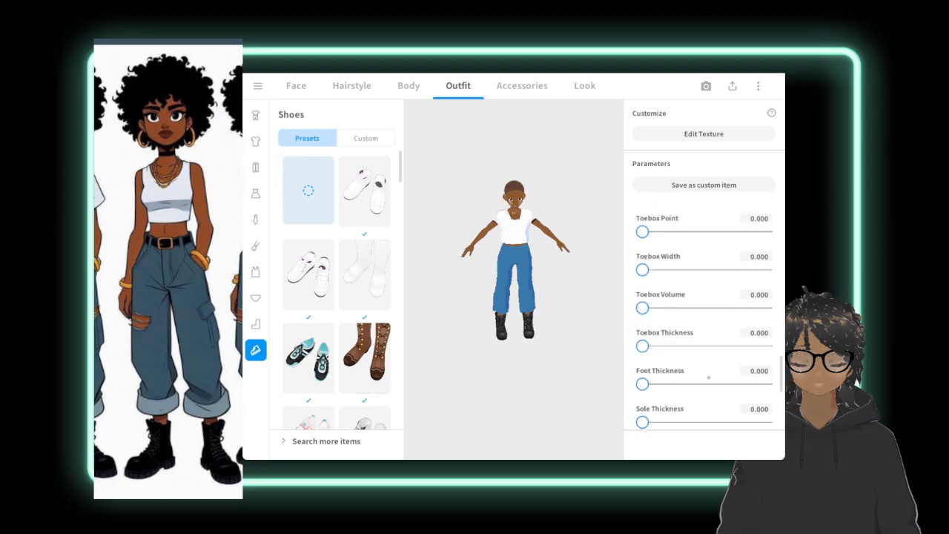
pyautogui.click(715, 376)
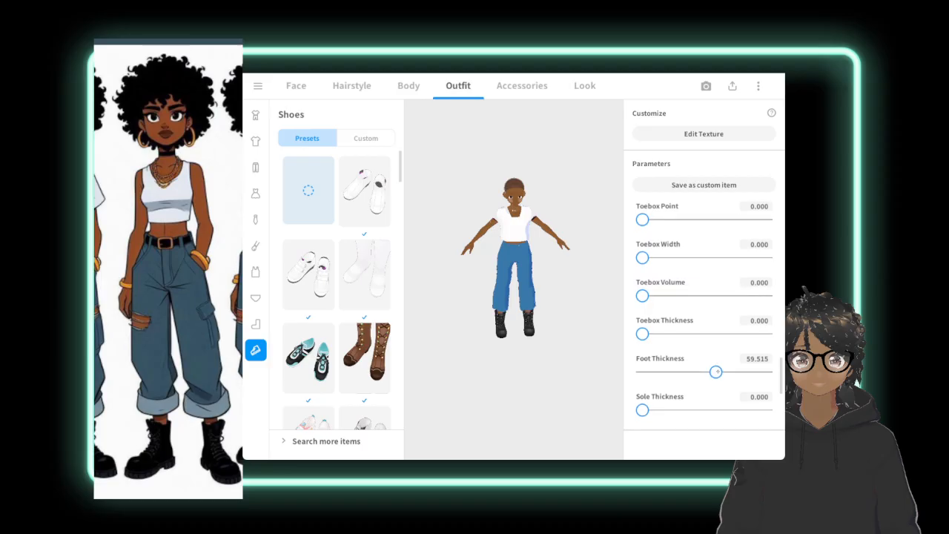
pyautogui.moveTo(715, 371); pyautogui.dragTo(636, 373)
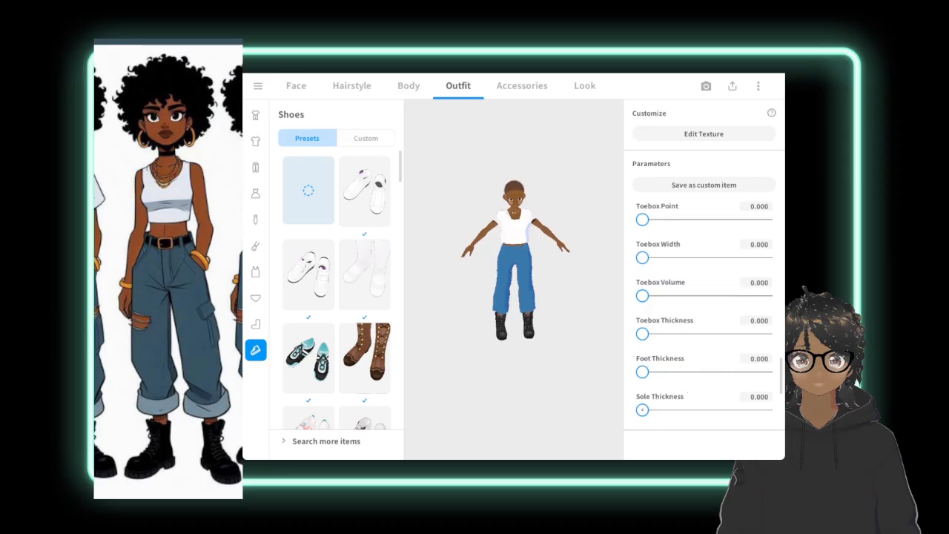
pyautogui.moveTo(642, 334); pyautogui.dragTo(611, 329)
# Set the boots' Heel Curve to 11.938 and Platform Thickness to 41.938 in the second parameter set.
pyautogui.scroll(-5, 686, 357)
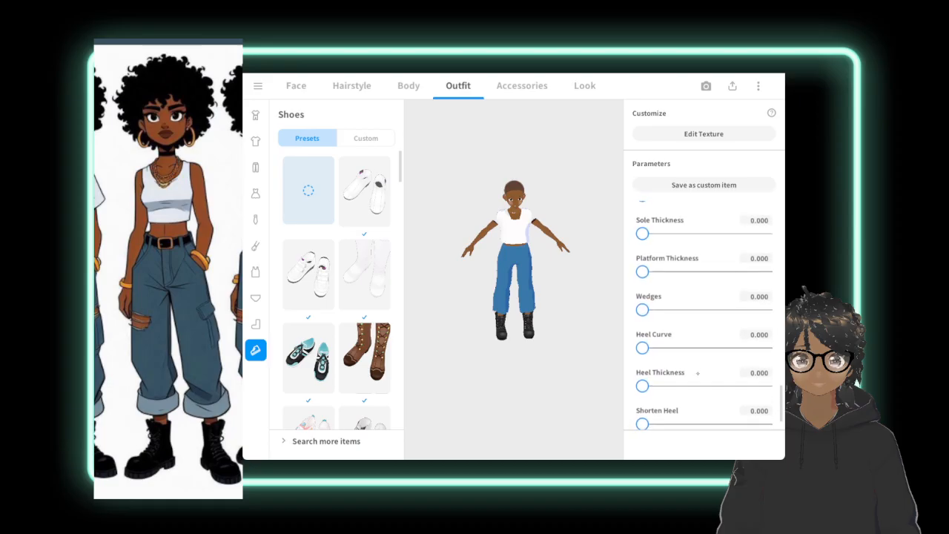
pyautogui.scroll(-1, 701, 359)
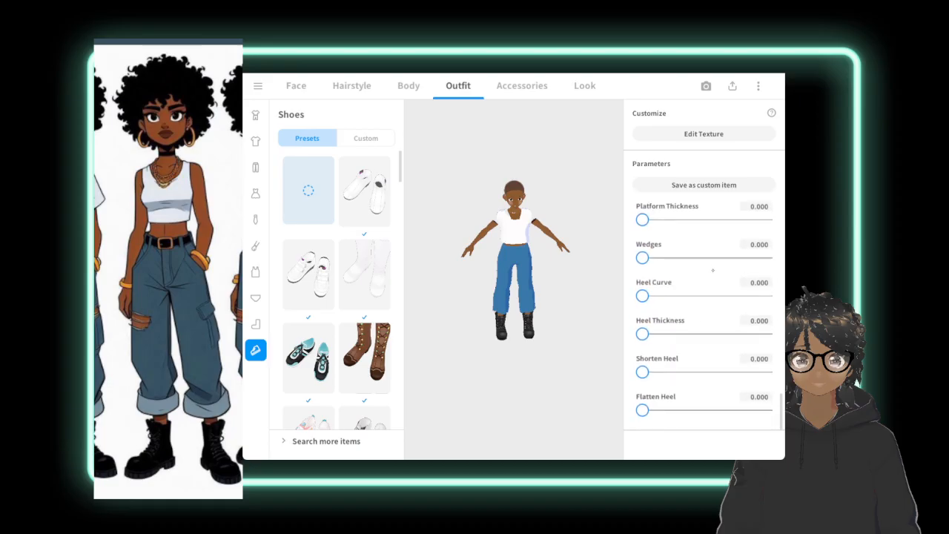
pyautogui.moveTo(705, 295); pyautogui.dragTo(657, 295)
pyautogui.scroll(2, 682, 241)
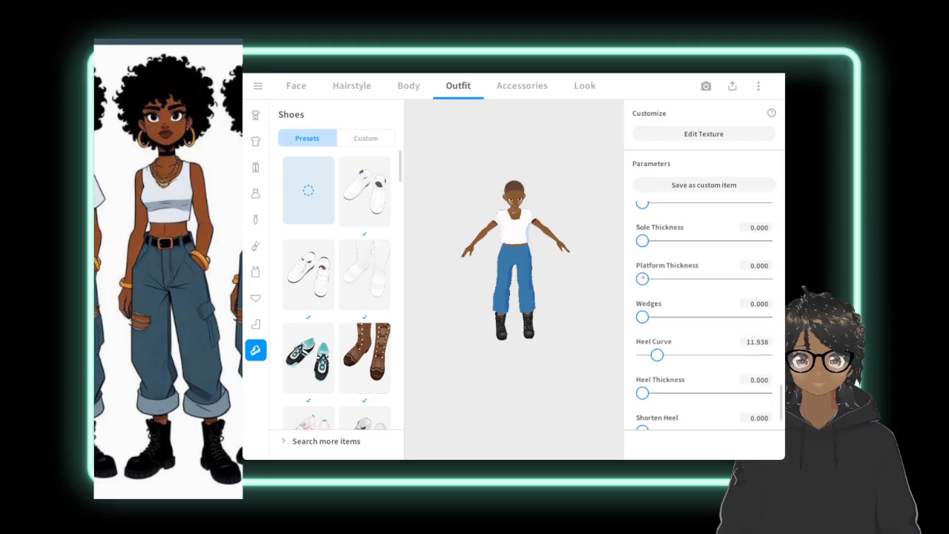
pyautogui.moveTo(642, 279); pyautogui.dragTo(694, 280)
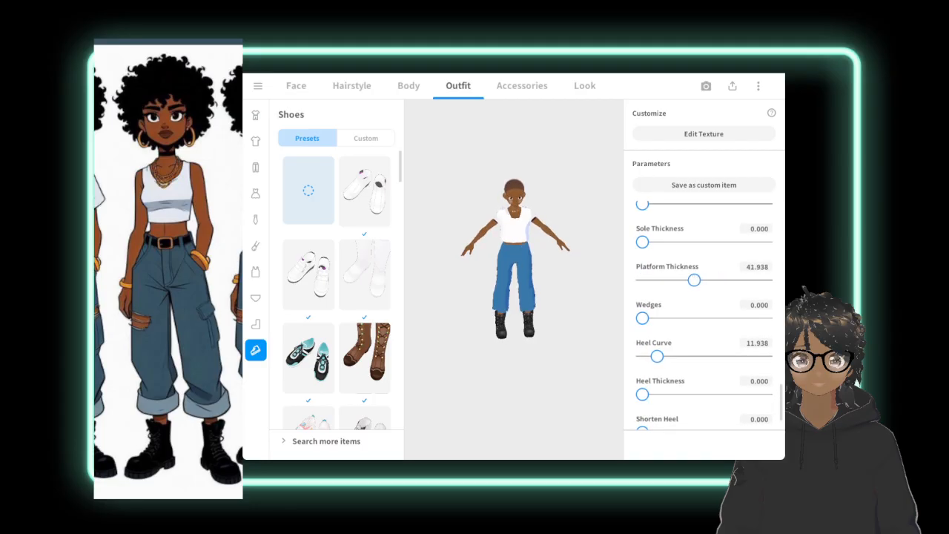
# Set the boots' Toebox Thickness in the second parameter set to 9.824.
pyautogui.scroll(3, 702, 298)
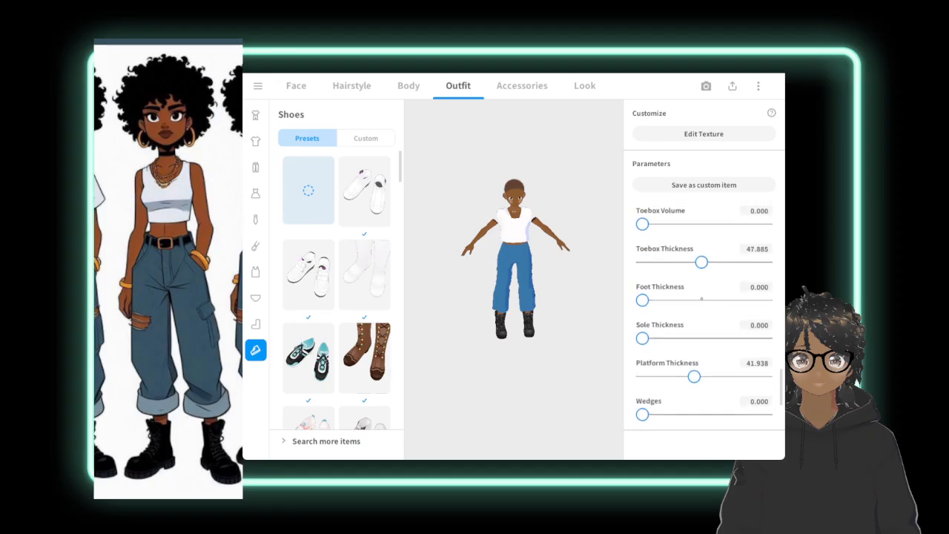
pyautogui.scroll(1, 701, 299)
pyautogui.moveTo(701, 265); pyautogui.dragTo(656, 352)
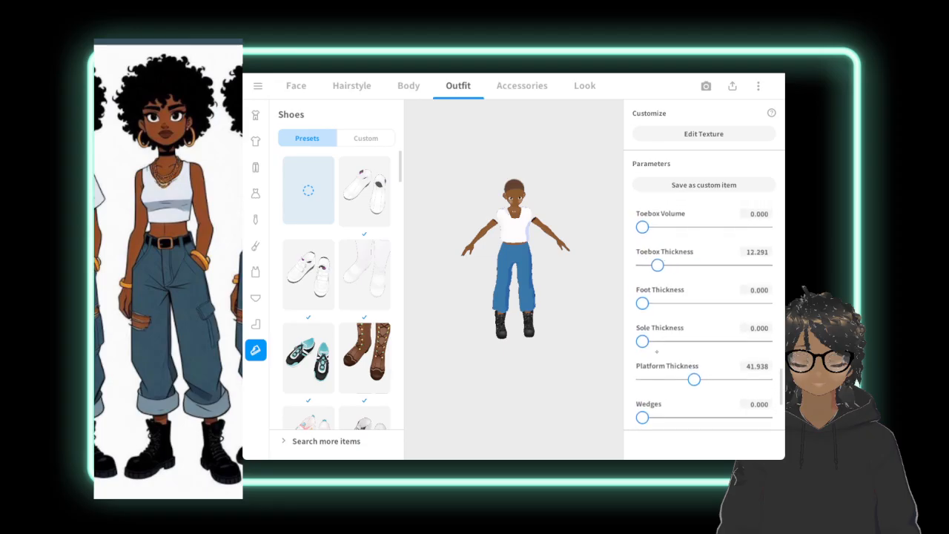
# Reduce the boots' Ankle Crease to 20.749 and Boot Volume to 0 in the second parameter set.
pyautogui.scroll(4, 696, 286)
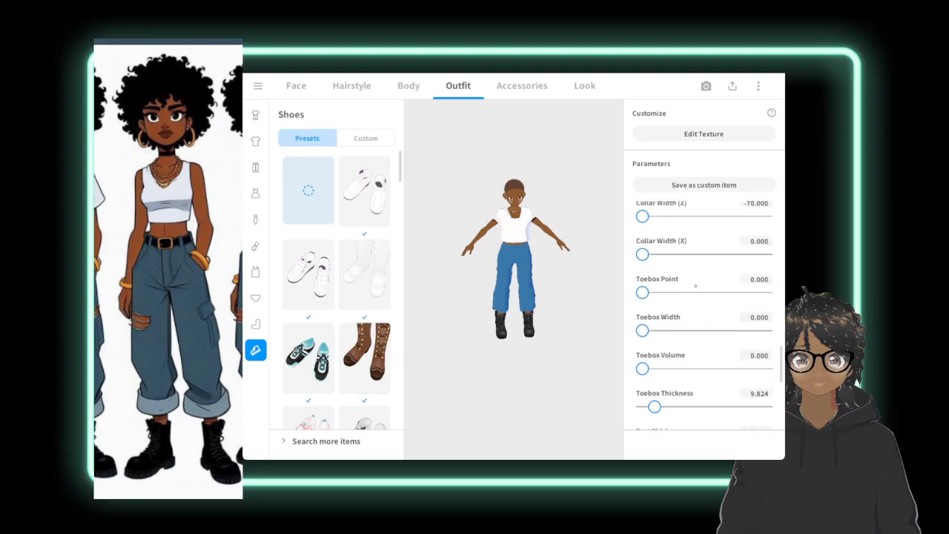
pyautogui.scroll(4, 696, 286)
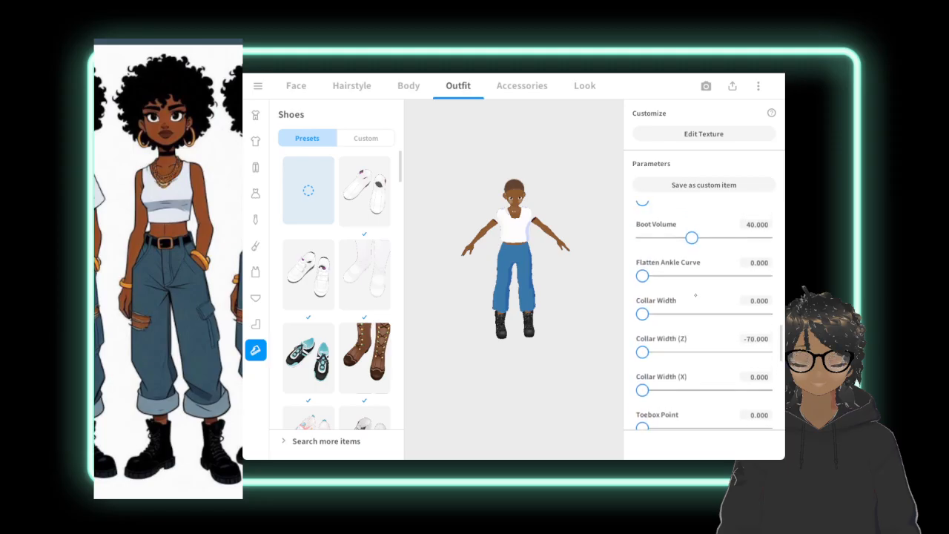
pyautogui.scroll(4, 695, 295)
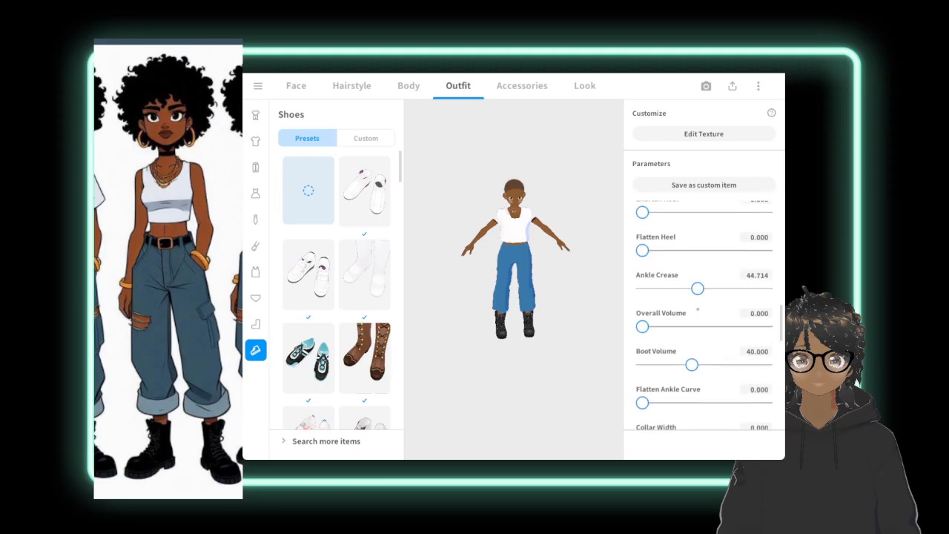
pyautogui.moveTo(698, 310); pyautogui.dragTo(668, 316)
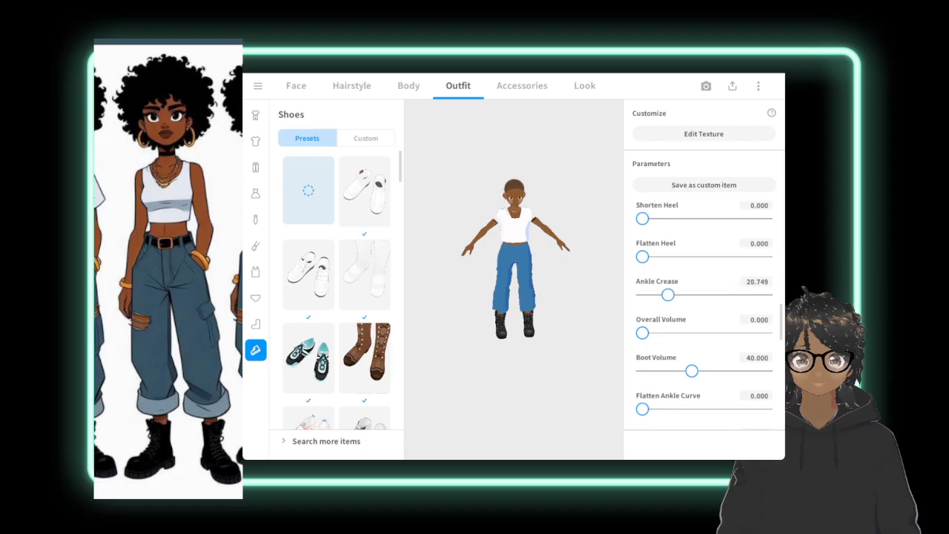
pyautogui.moveTo(692, 371); pyautogui.dragTo(613, 379)
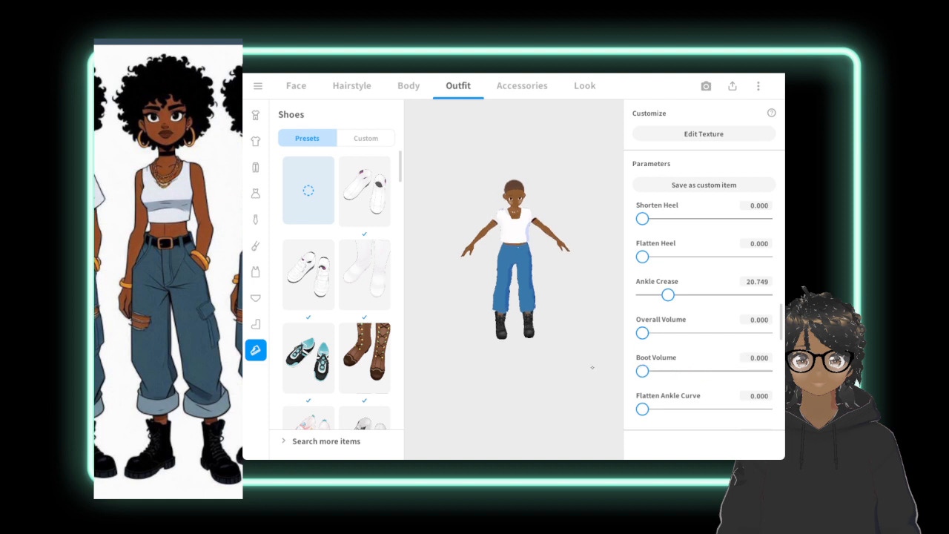
# Reset the boots' Ankle Crease, Heel Curve and Platform Thickness to 0 in the second parameter set.
pyautogui.moveTo(668, 294); pyautogui.dragTo(616, 298)
pyautogui.moveTo(695, 245); pyautogui.dragTo(627, 238)
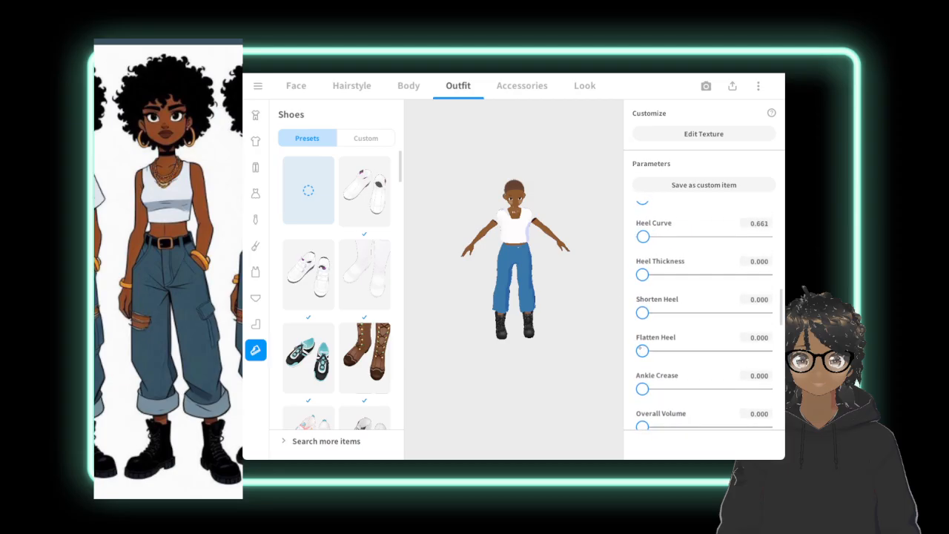
pyautogui.moveTo(694, 217); pyautogui.dragTo(642, 236)
pyautogui.scroll(3, 694, 234)
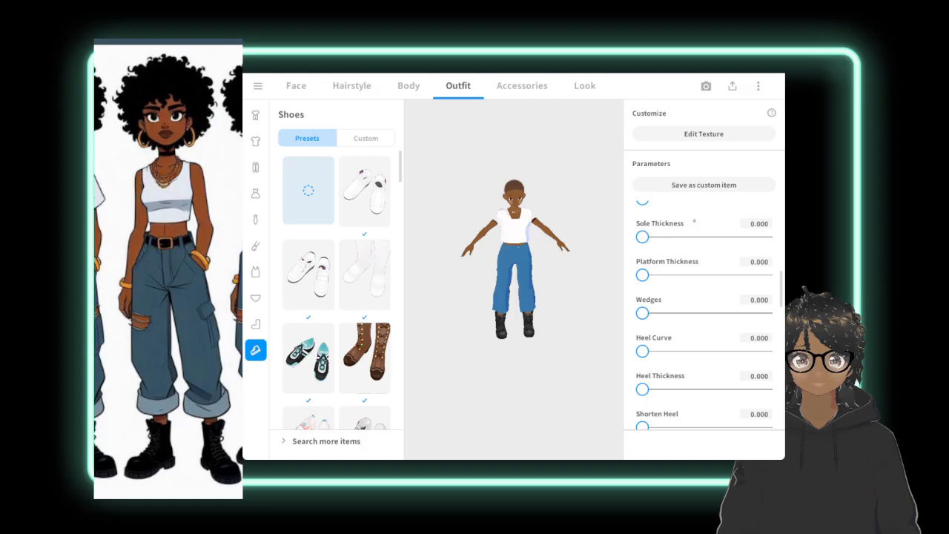
pyautogui.scroll(2, 694, 221)
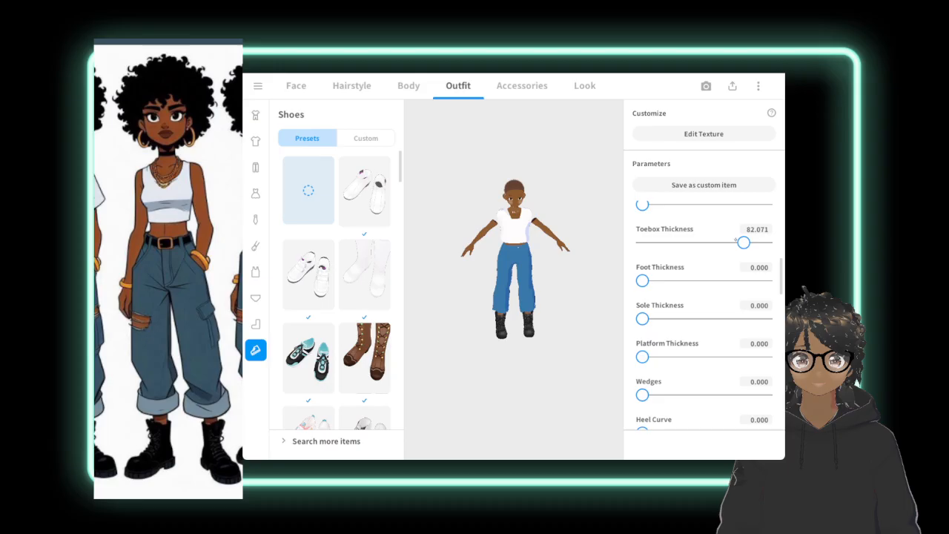
# Reduce the boots' Toebox Thickness to 3.833 and Toebox Point to 18.282.
pyautogui.moveTo(744, 243); pyautogui.dragTo(629, 263)
pyautogui.moveTo(642, 243); pyautogui.dragTo(647, 243)
pyautogui.scroll(3, 708, 228)
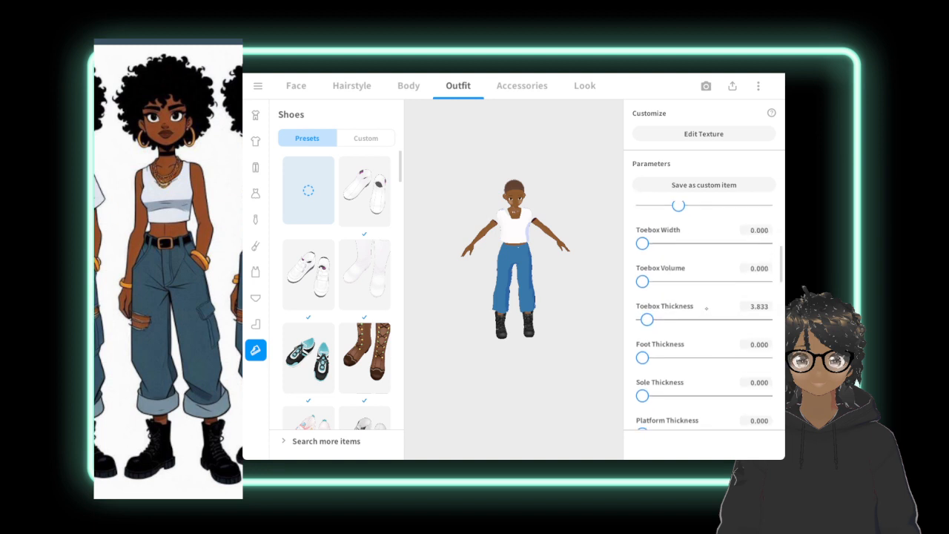
pyautogui.scroll(3, 703, 315)
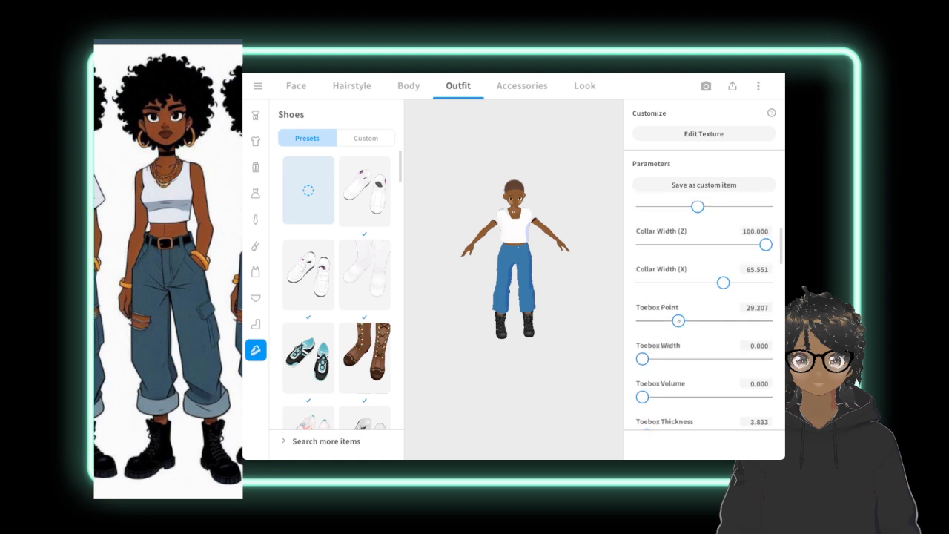
pyautogui.moveTo(677, 330); pyautogui.dragTo(665, 329)
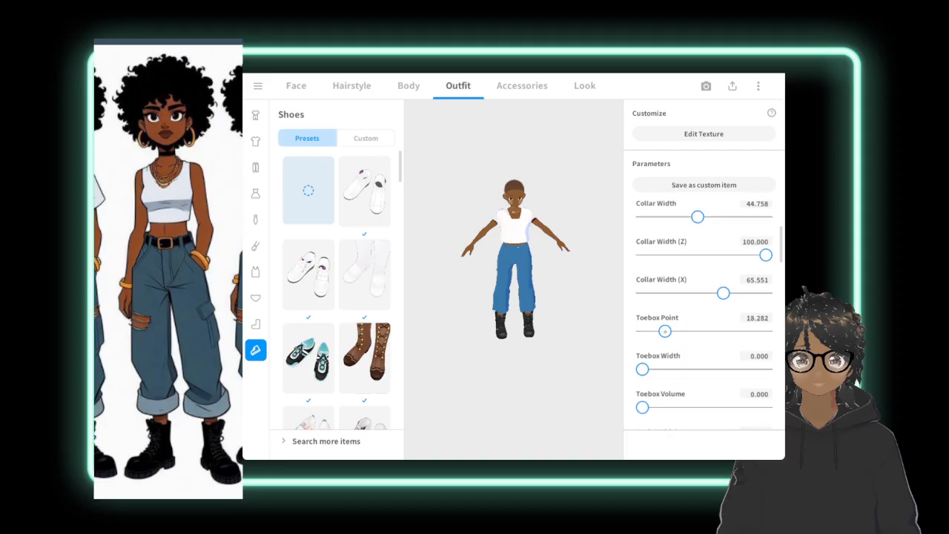
# Save the adjusted boots as a custom item and save another copy of them as a new item.
pyautogui.scroll(2, 693, 359)
pyautogui.scroll(2, 693, 359)
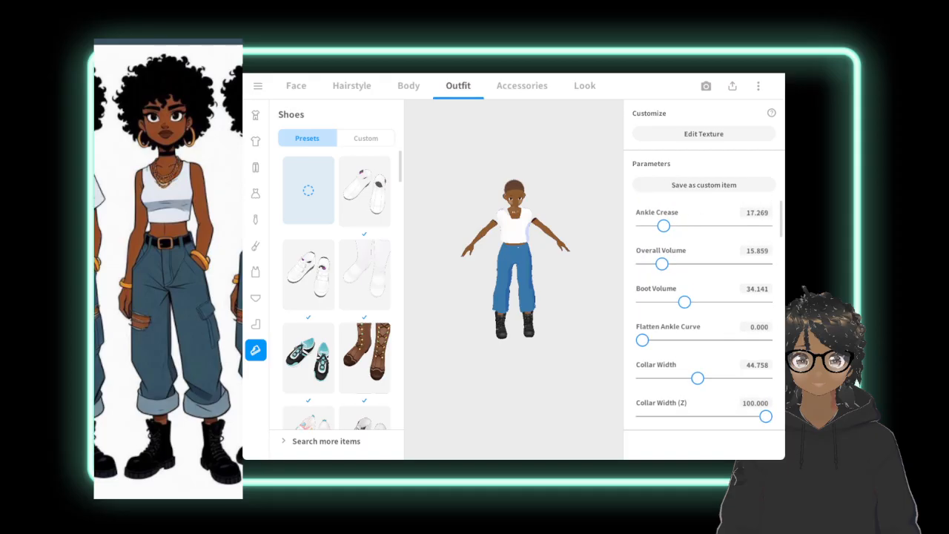
pyautogui.click(697, 185)
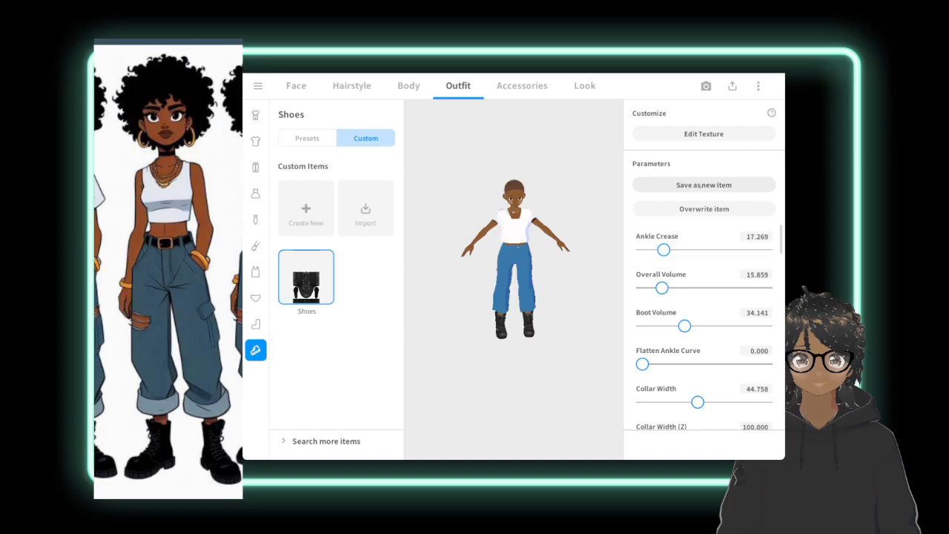
pyautogui.click(698, 185)
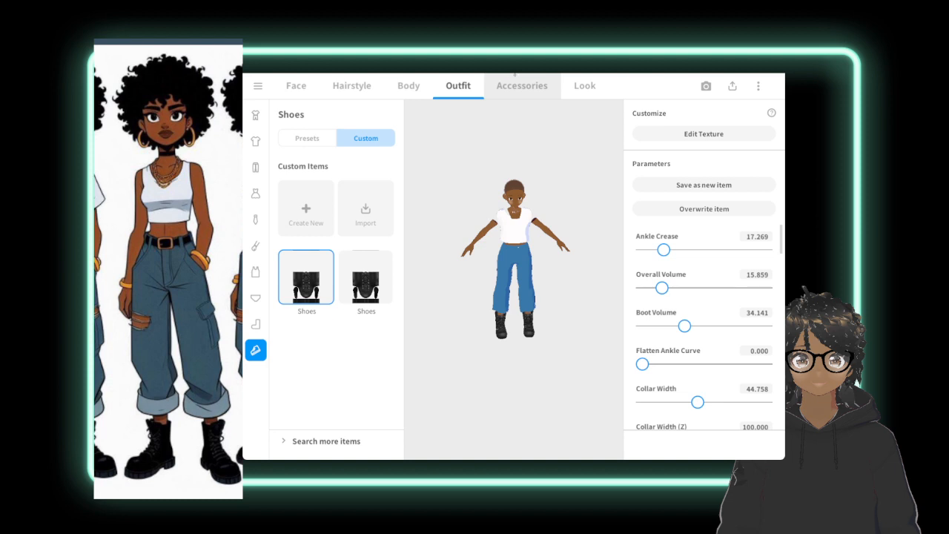
# Switch to the custom whole-body items and sample #929292 as the body's main skin Color.
pyautogui.moveTo(514, 282); pyautogui.dragTo(454, 278, button='right')
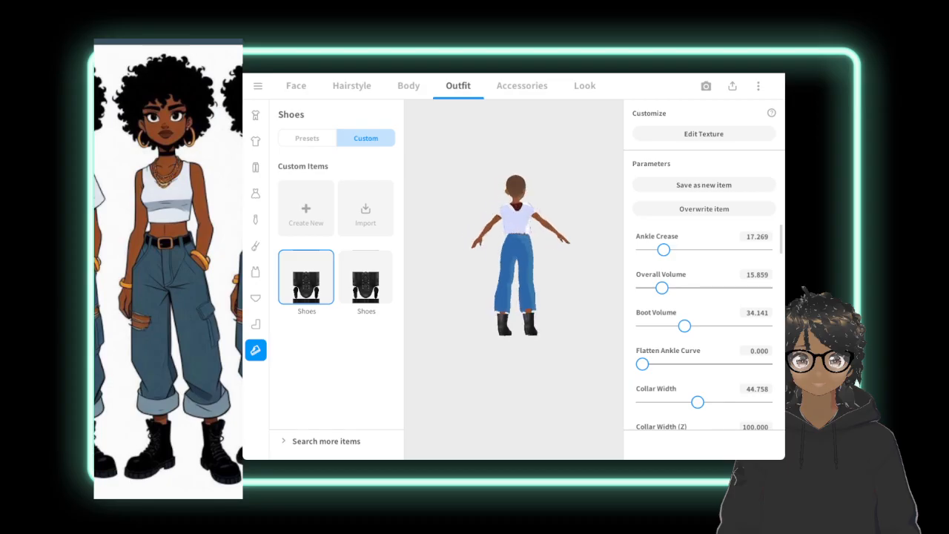
pyautogui.moveTo(512, 267)
pyautogui.mouseDown(button='right')
pyautogui.moveTo(474, 265)
pyautogui.moveTo(500, 267)
pyautogui.mouseUp(button='right')
pyautogui.scroll(5, 508, 275)
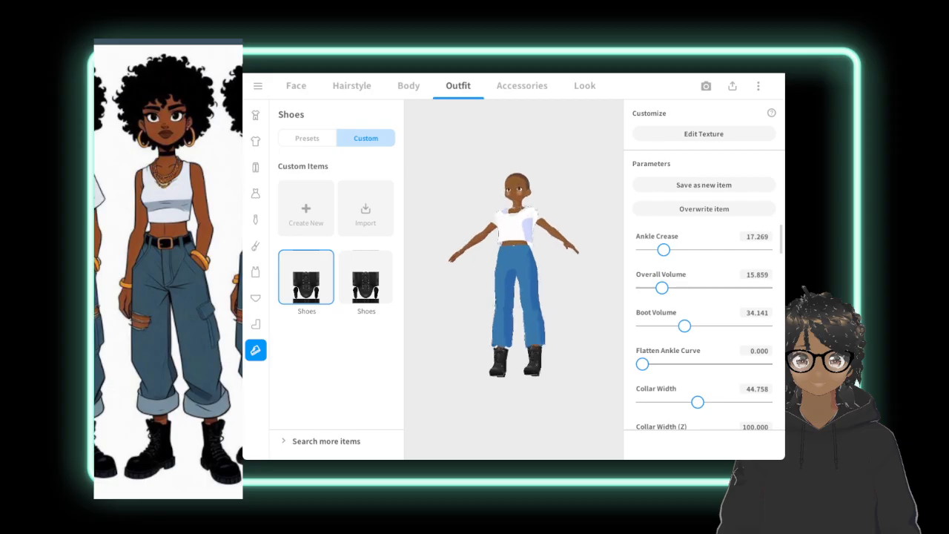
pyautogui.moveTo(504, 275); pyautogui.dragTo(428, 282, button='right')
pyautogui.click(408, 86)
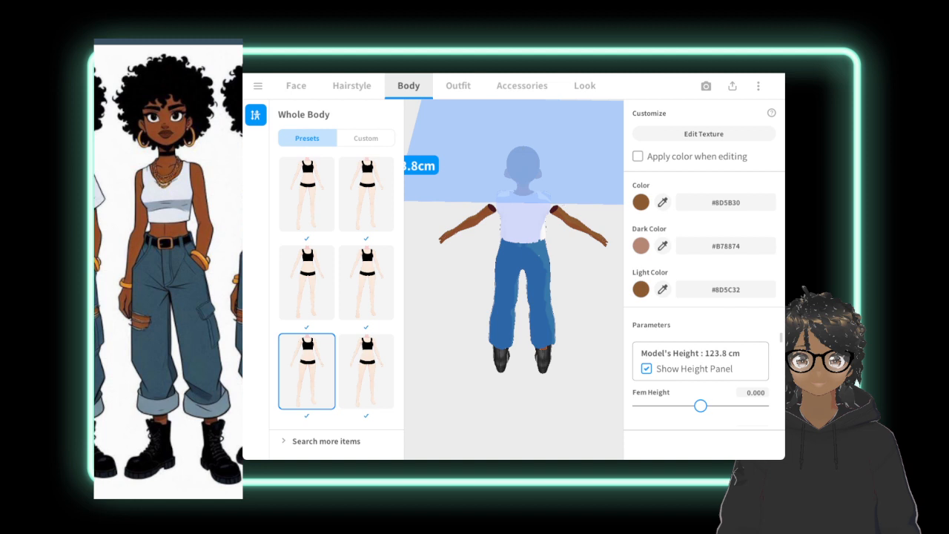
pyautogui.click(366, 139)
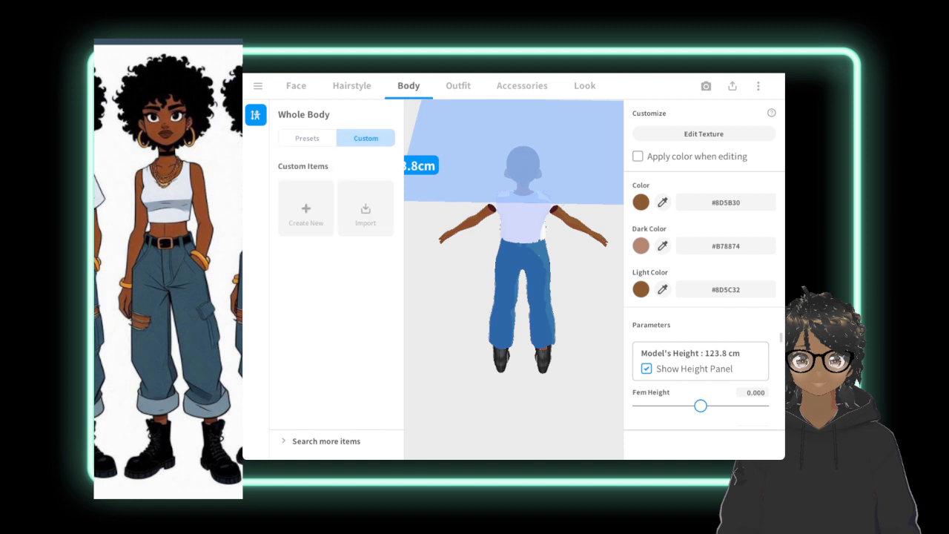
pyautogui.click(658, 202)
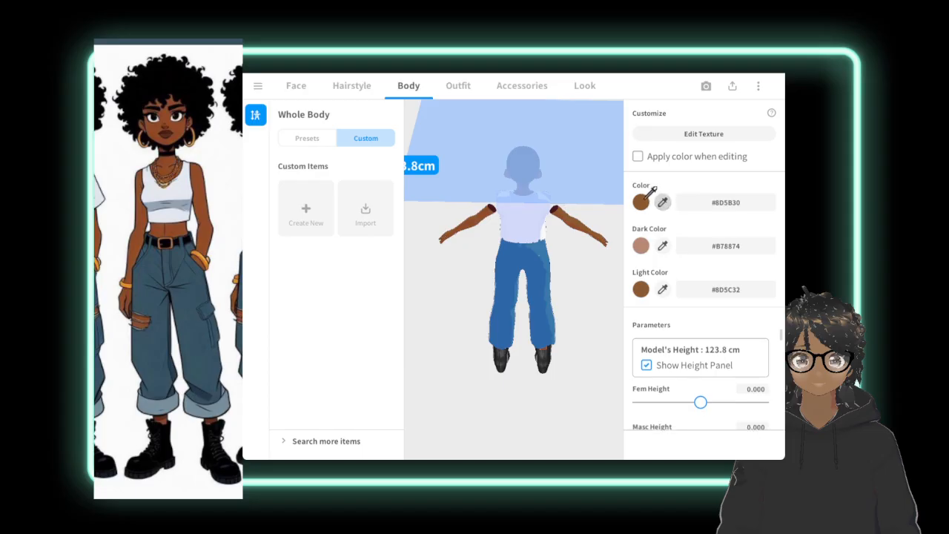
pyautogui.click(677, 134)
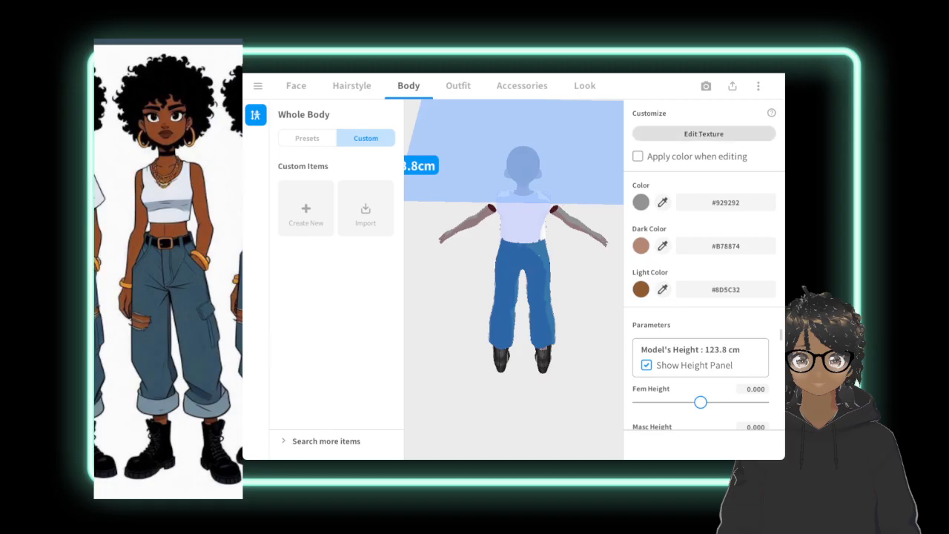
# Open the whole-body skin texture for editing and sample #666666 as the brush color.
pyautogui.click(704, 134)
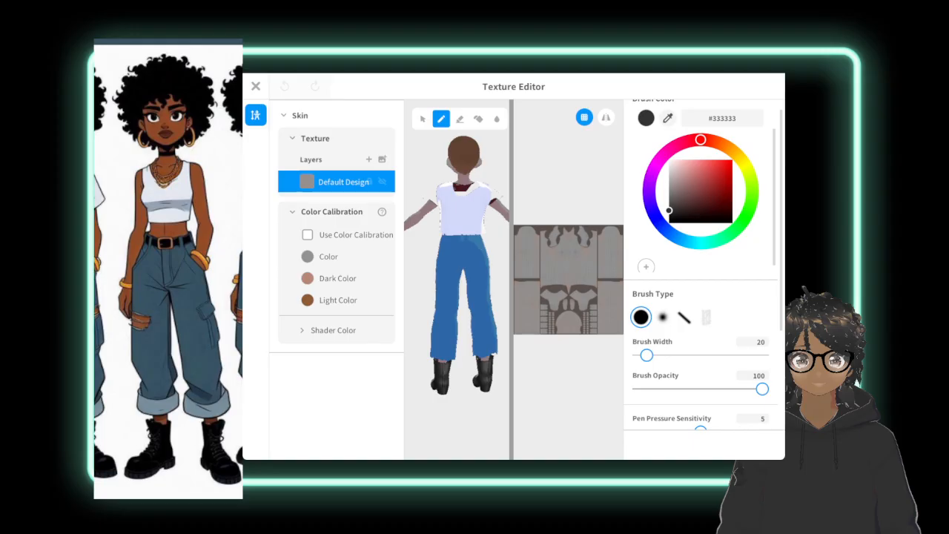
pyautogui.click(308, 256)
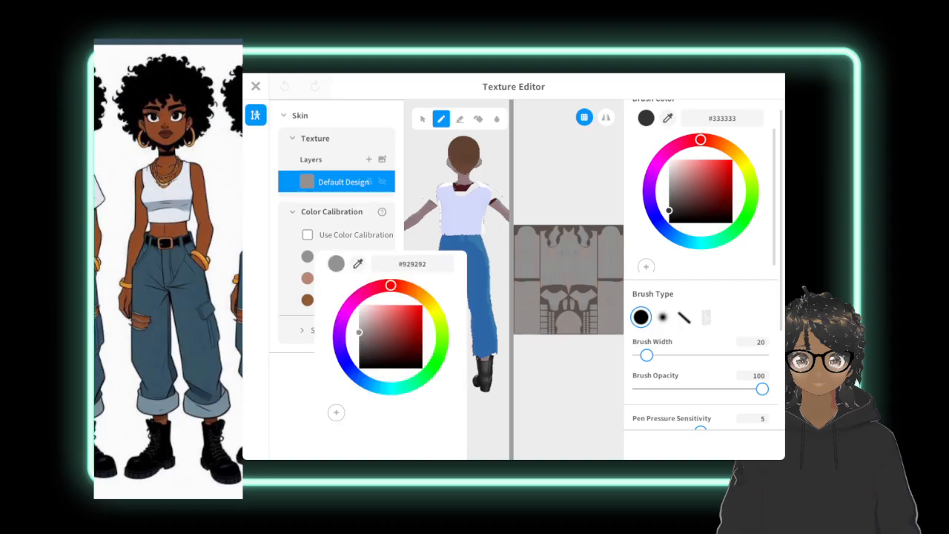
pyautogui.click(646, 116)
pyautogui.click(668, 118)
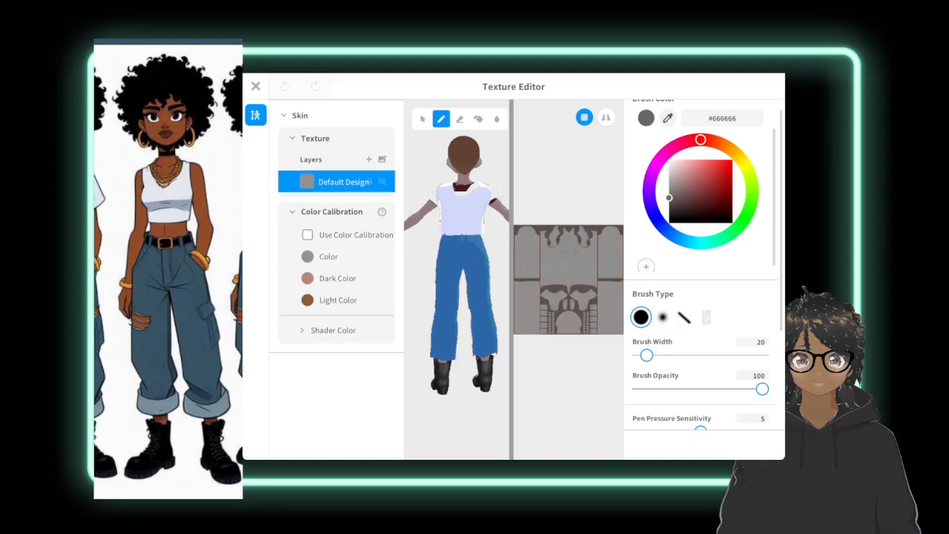
# Try sampling #4F4F4F as the skin's Light Color in the color calibration and undo the change.
pyautogui.click(308, 300)
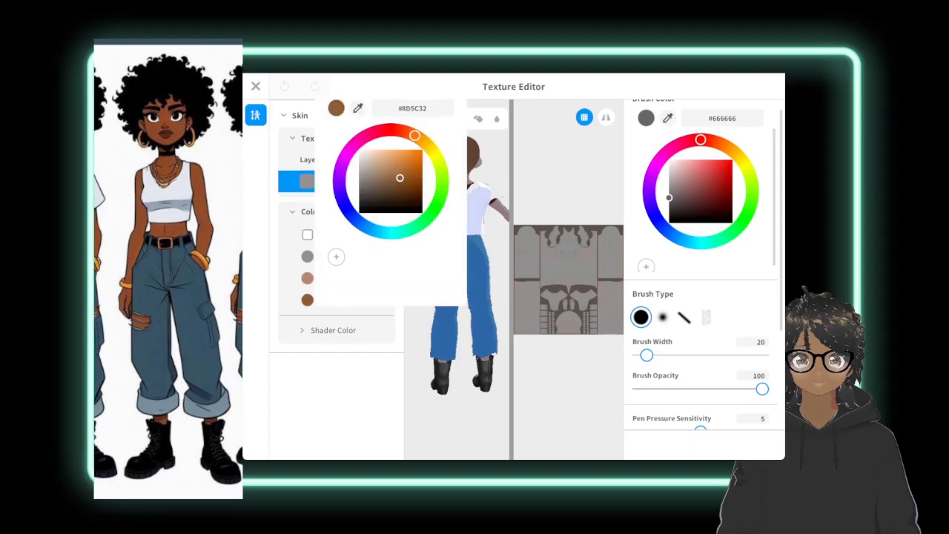
pyautogui.click(358, 108)
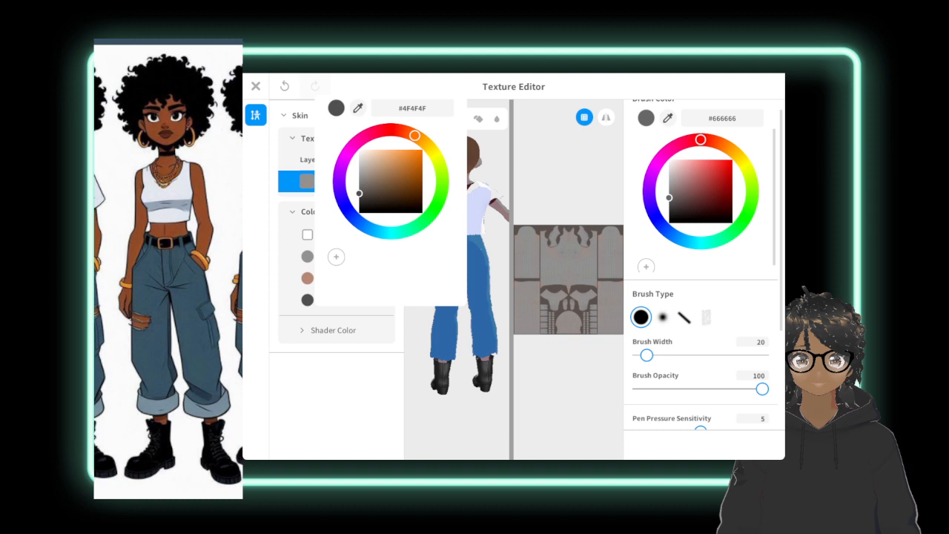
pyautogui.press('Escape')
pyautogui.hotkey('ctrl', 'z')
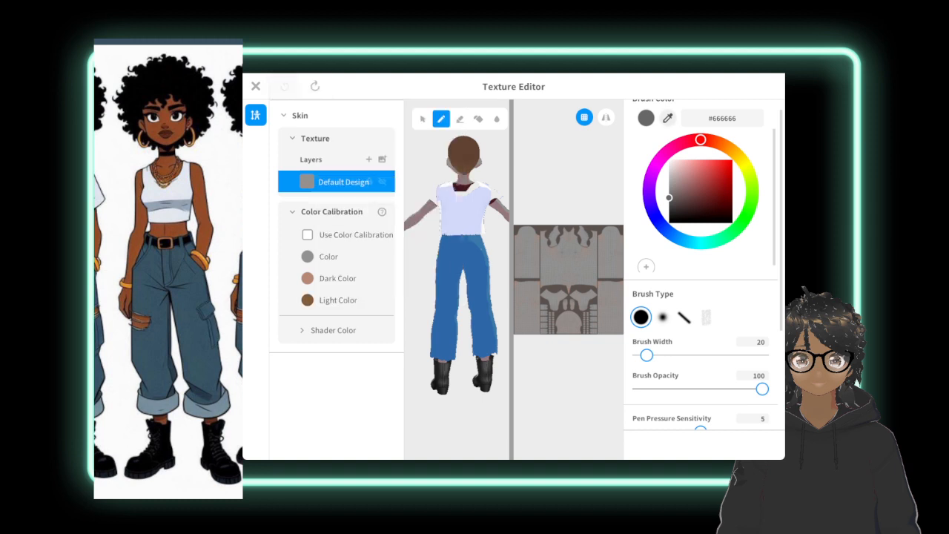
# Paint over the entire skin texture with #8D5C32 sampled from the Light Color, using a brush width of 293.
pyautogui.click(668, 118)
pyautogui.click(307, 300)
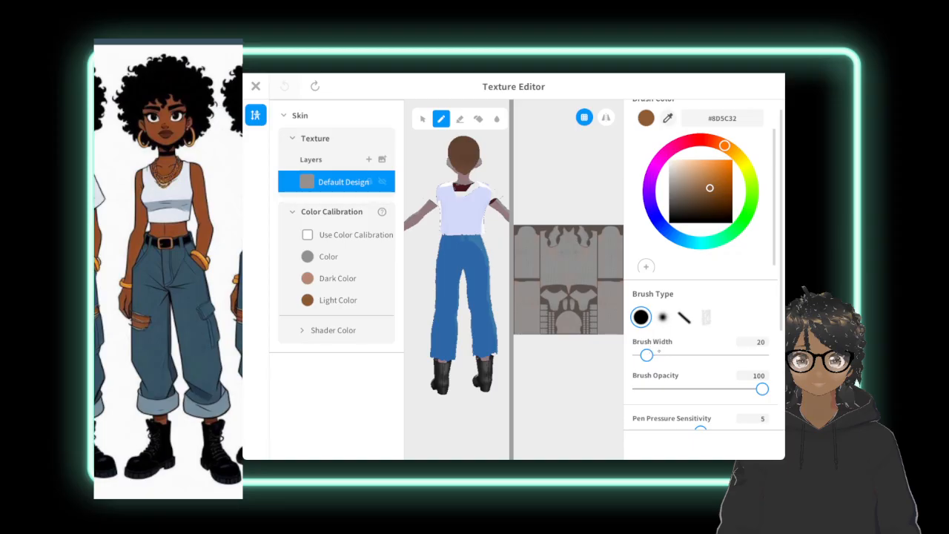
pyautogui.moveTo(659, 354); pyautogui.dragTo(759, 355)
pyautogui.moveTo(539, 245)
pyautogui.mouseDown()
pyautogui.moveTo(550, 279)
pyautogui.moveTo(521, 237)
pyautogui.moveTo(515, 244)
pyautogui.moveTo(518, 226)
pyautogui.moveTo(544, 259)
pyautogui.moveTo(535, 311)
pyautogui.moveTo(519, 259)
pyautogui.moveTo(517, 326)
pyautogui.moveTo(527, 347)
pyautogui.mouseUp()
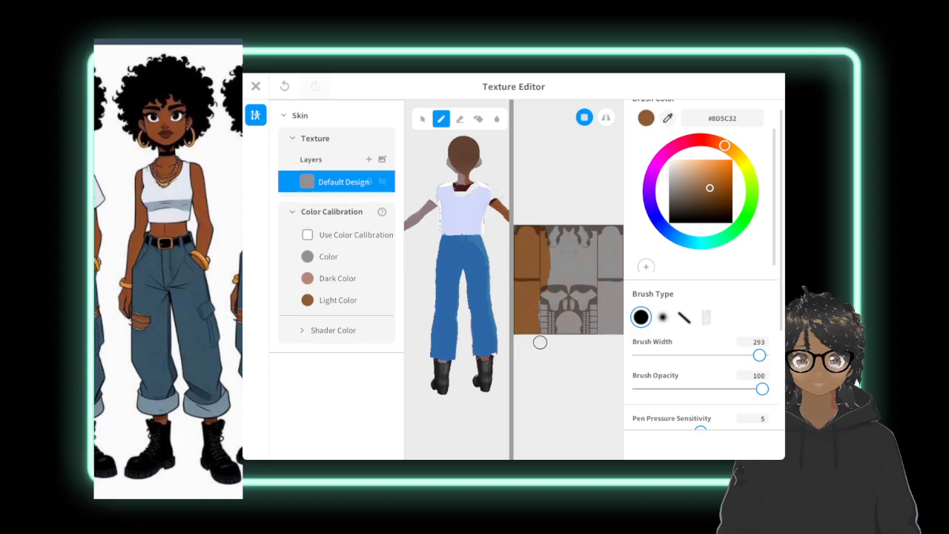
pyautogui.moveTo(544, 285)
pyautogui.mouseDown()
pyautogui.moveTo(559, 334)
pyautogui.moveTo(555, 319)
pyautogui.moveTo(572, 333)
pyautogui.moveTo(570, 281)
pyautogui.moveTo(588, 332)
pyautogui.moveTo(602, 339)
pyautogui.moveTo(610, 275)
pyautogui.moveTo(615, 326)
pyautogui.moveTo(614, 226)
pyautogui.moveTo(607, 275)
pyautogui.moveTo(602, 220)
pyautogui.moveTo(593, 300)
pyautogui.moveTo(572, 227)
pyautogui.moveTo(559, 293)
pyautogui.moveTo(522, 237)
pyautogui.moveTo(582, 245)
pyautogui.moveTo(585, 235)
pyautogui.moveTo(602, 321)
pyautogui.mouseUp()
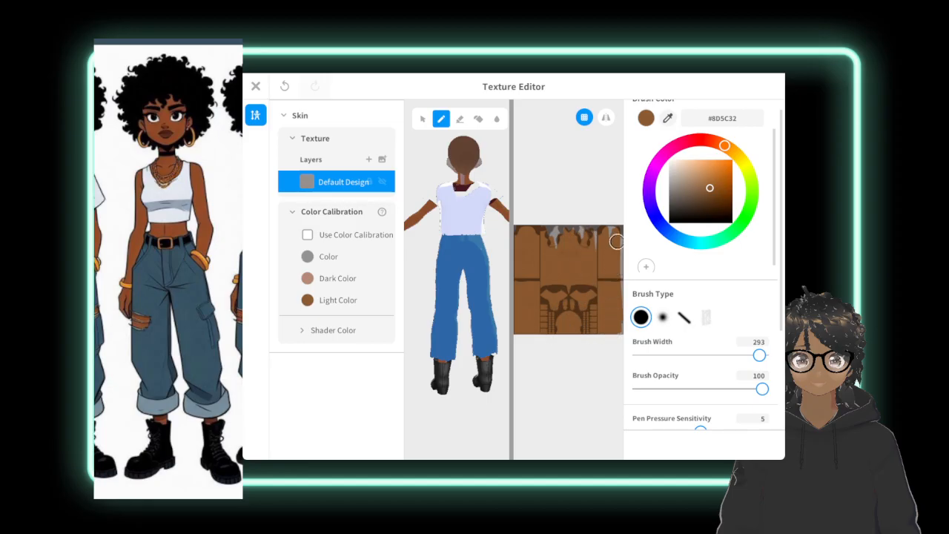
pyautogui.moveTo(594, 236)
pyautogui.mouseDown()
pyautogui.moveTo(546, 241)
pyautogui.moveTo(556, 226)
pyautogui.moveTo(532, 246)
pyautogui.moveTo(521, 226)
pyautogui.moveTo(522, 264)
pyautogui.mouseUp()
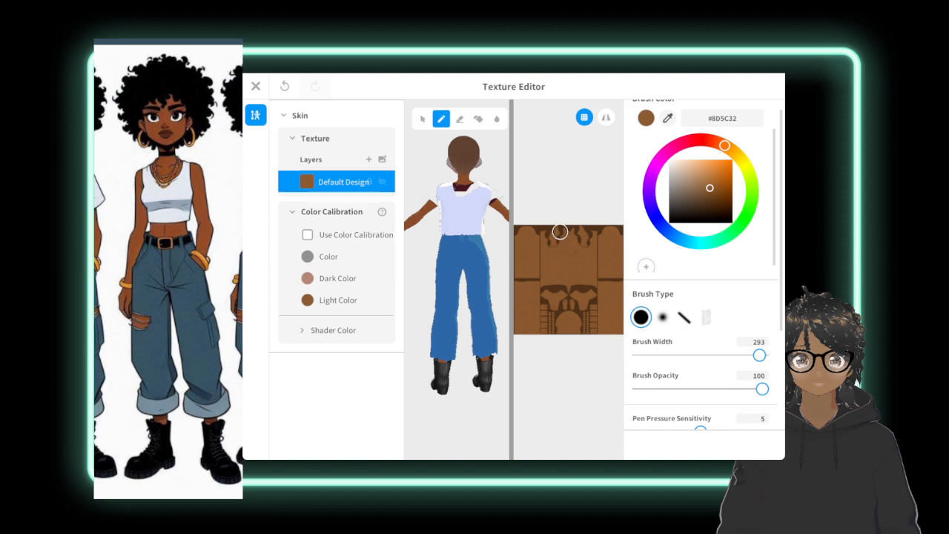
# Set the brush width to 60 and examine the repainted skin on the avatar's neck and arms from behind and the side.
pyautogui.moveTo(480, 201)
pyautogui.mouseDown(button='right')
pyautogui.moveTo(463, 239)
pyautogui.moveTo(472, 211)
pyautogui.mouseUp(button='right')
pyautogui.scroll(5, 472, 212)
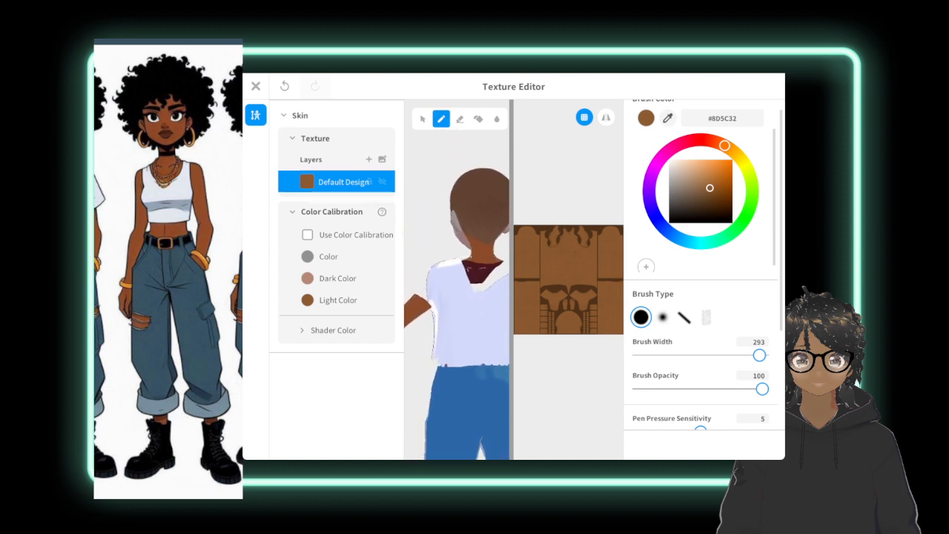
pyautogui.scroll(2, 472, 212)
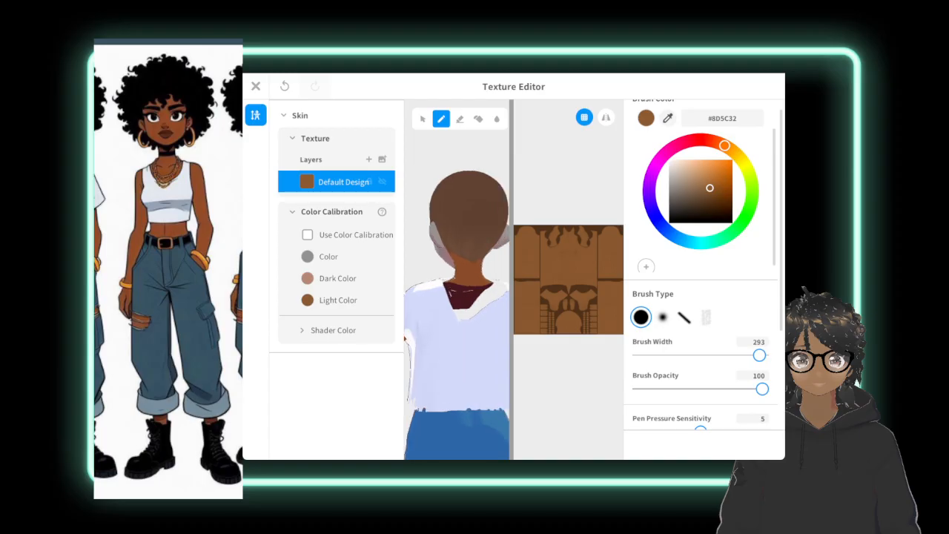
pyautogui.moveTo(759, 355); pyautogui.dragTo(663, 355)
pyautogui.moveTo(416, 325); pyautogui.dragTo(474, 317, button='middle')
pyautogui.moveTo(522, 286); pyautogui.dragTo(497, 306, button='middle')
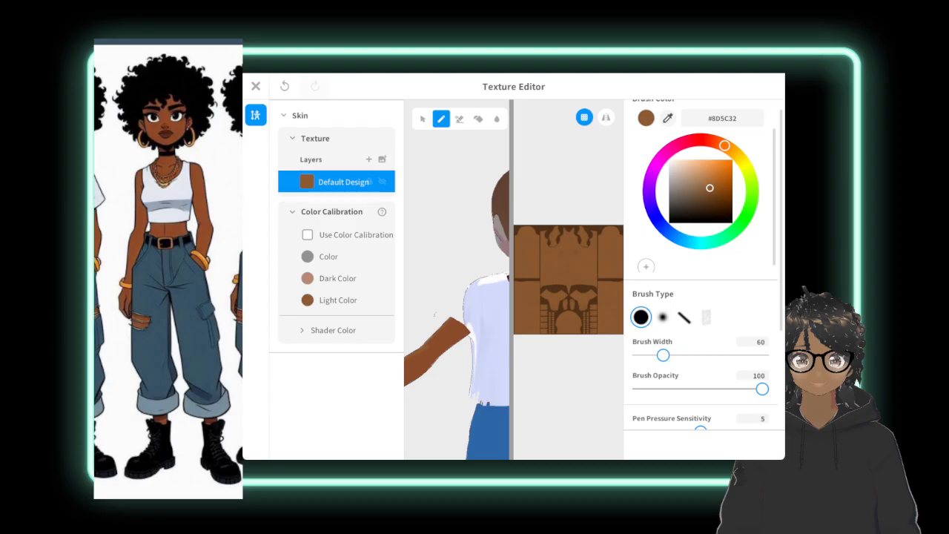
pyautogui.click(460, 119)
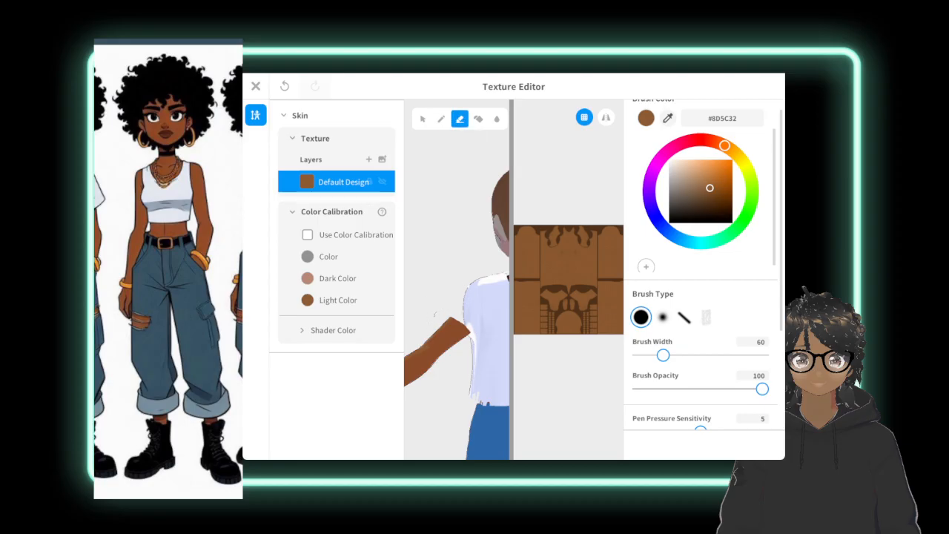
pyautogui.click(423, 119)
pyautogui.click(441, 119)
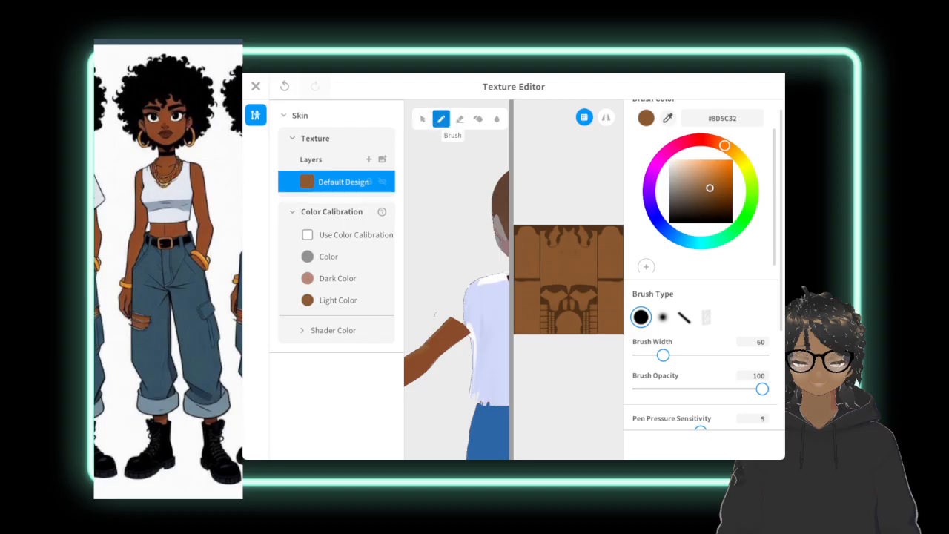
pyautogui.scroll(-3, 436, 314)
pyautogui.moveTo(445, 308); pyautogui.dragTo(490, 292, button='right')
pyautogui.moveTo(495, 291); pyautogui.dragTo(461, 285, button='middle')
pyautogui.moveTo(462, 285)
pyautogui.mouseDown(button='right')
pyautogui.moveTo(444, 290)
pyautogui.moveTo(462, 284)
pyautogui.mouseUp(button='right')
pyautogui.moveTo(461, 285); pyautogui.dragTo(470, 264, button='middle')
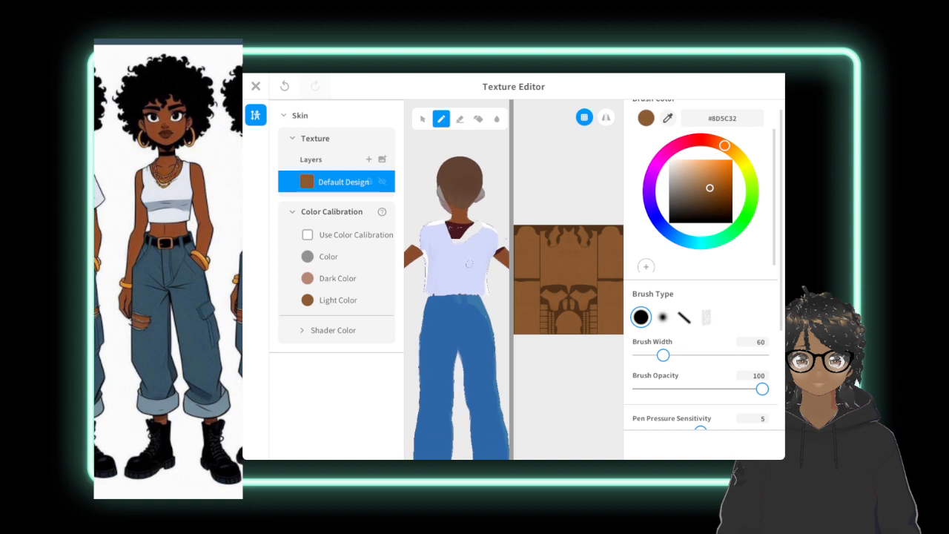
pyautogui.moveTo(471, 264); pyautogui.dragTo(460, 295, button='right')
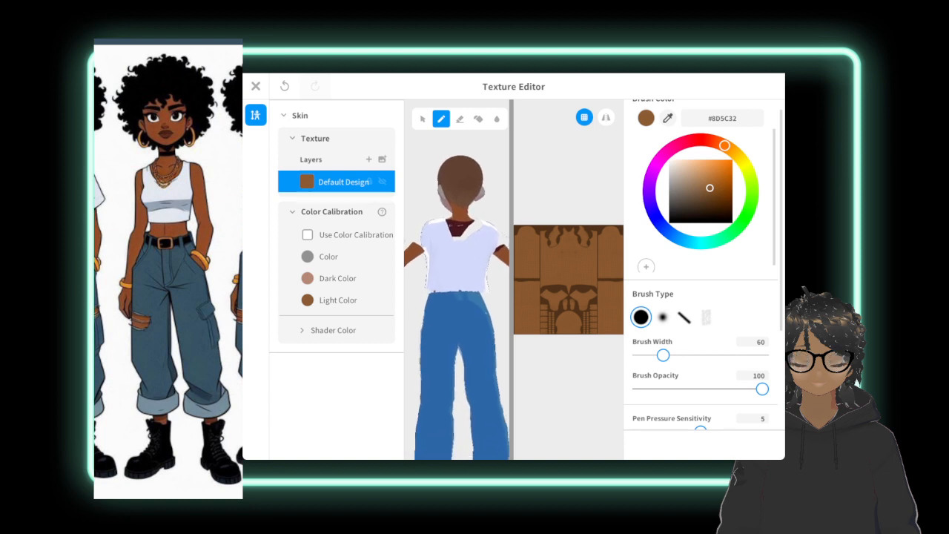
# Set the brush width to 154, then close the skin texture and save the whole body as a new item.
pyautogui.moveTo(663, 355); pyautogui.dragTo(702, 355)
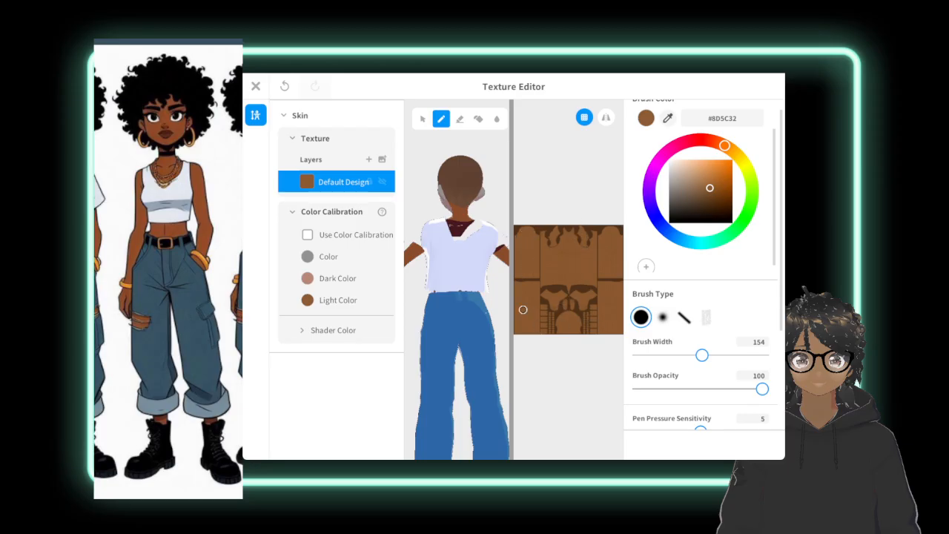
pyautogui.click(256, 86)
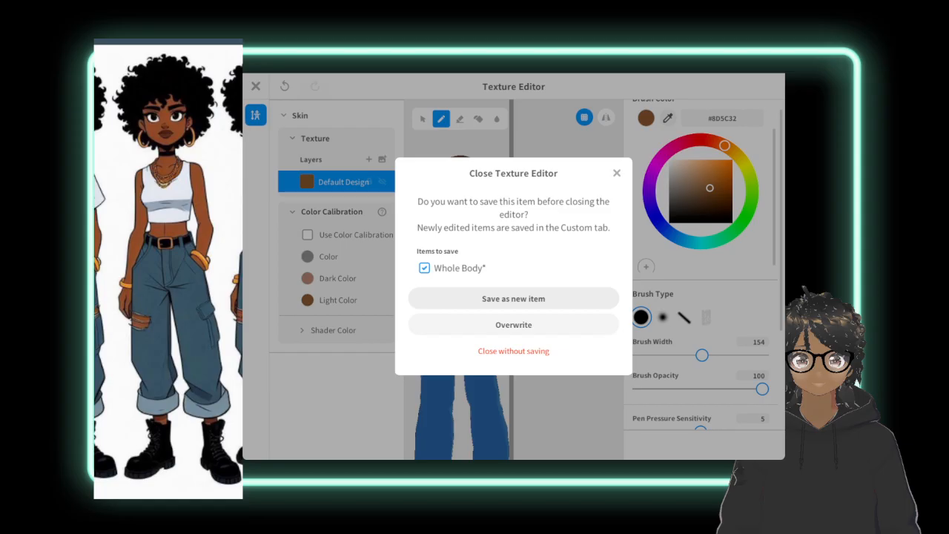
pyautogui.click(514, 298)
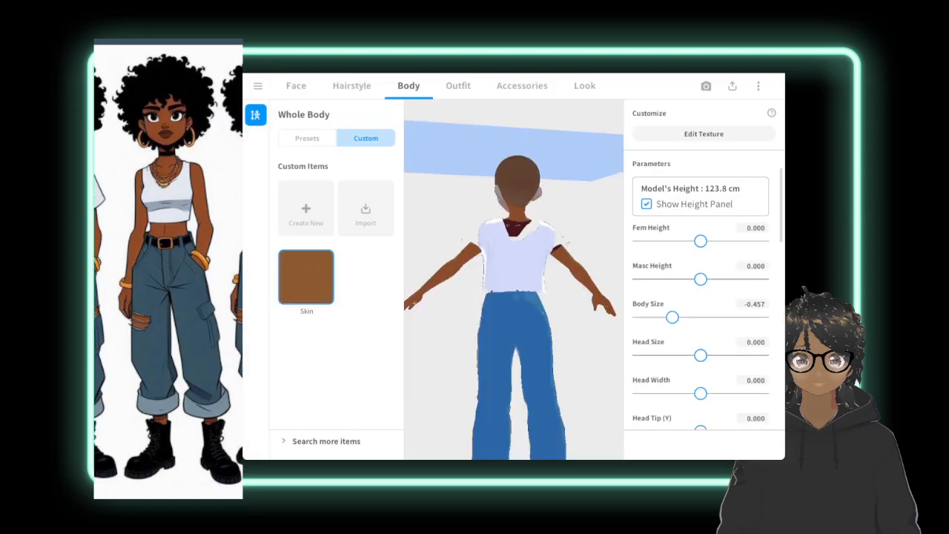
# Look through the outfit's preset bottoms for pants similar to the reference character's baggy cuffed denim pants.
pyautogui.click(458, 86)
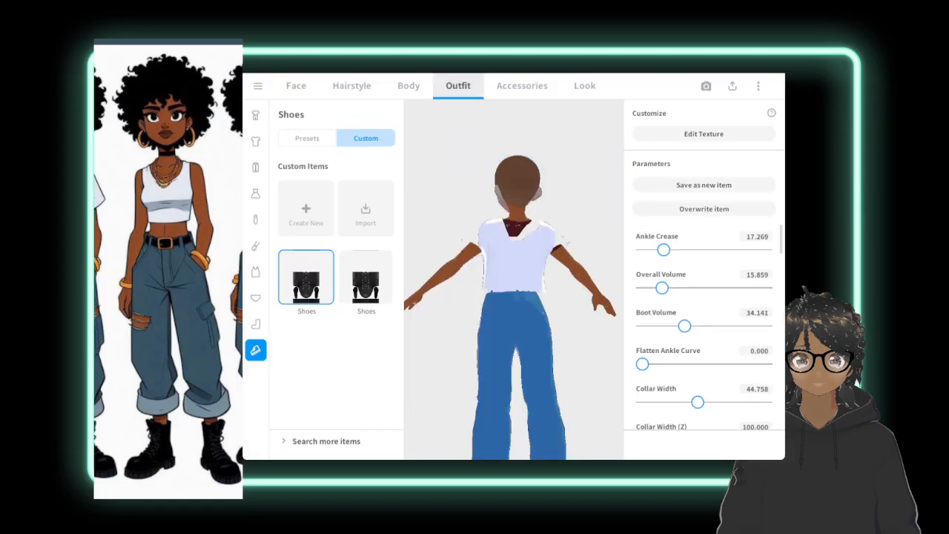
pyautogui.click(255, 167)
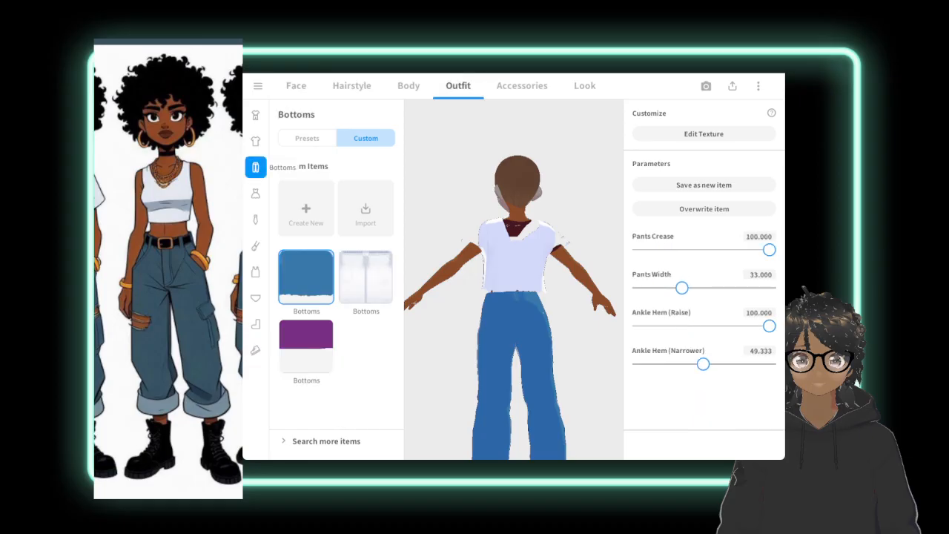
pyautogui.click(307, 138)
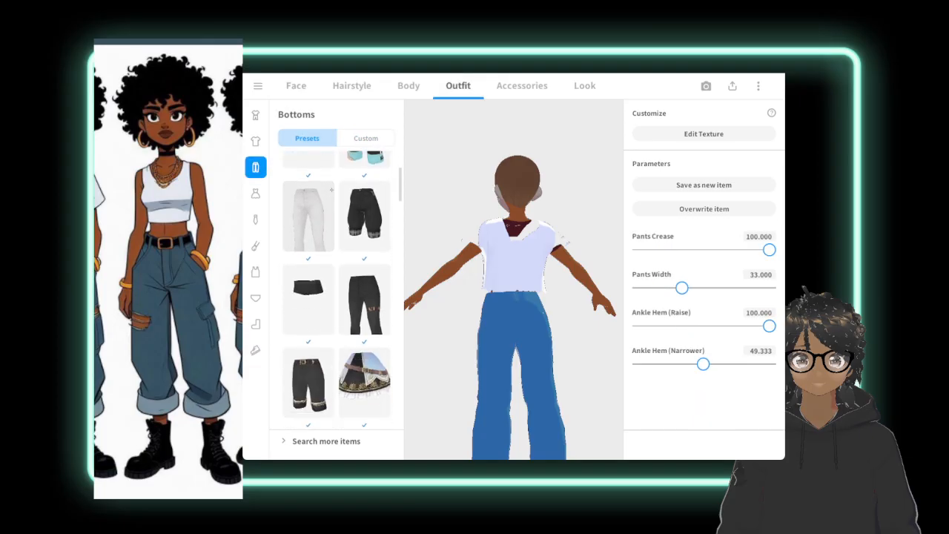
pyautogui.scroll(-2, 338, 290)
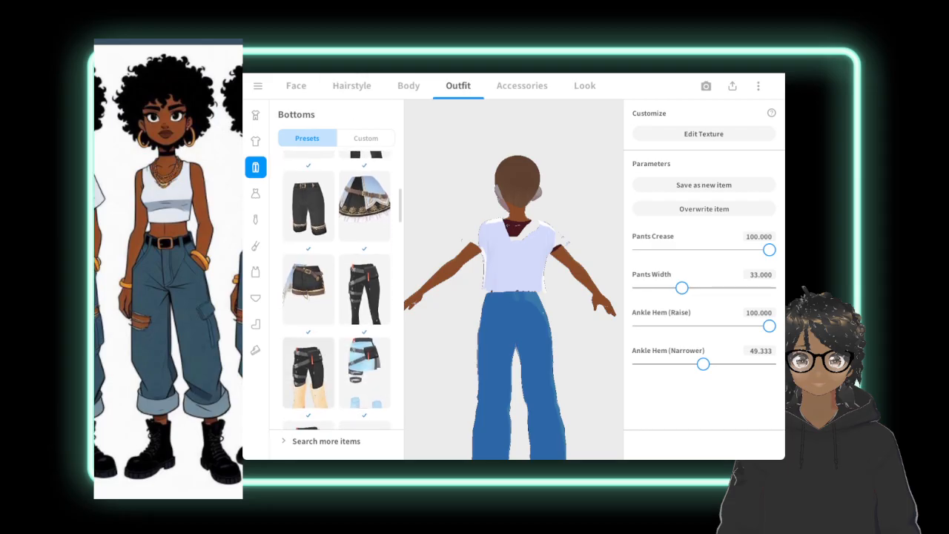
pyautogui.scroll(-5, 337, 289)
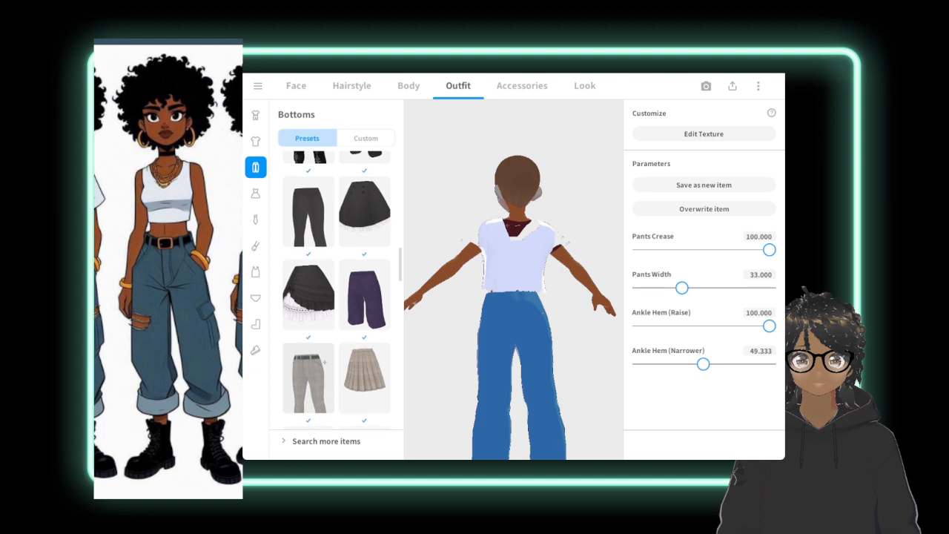
pyautogui.scroll(-2, 315, 319)
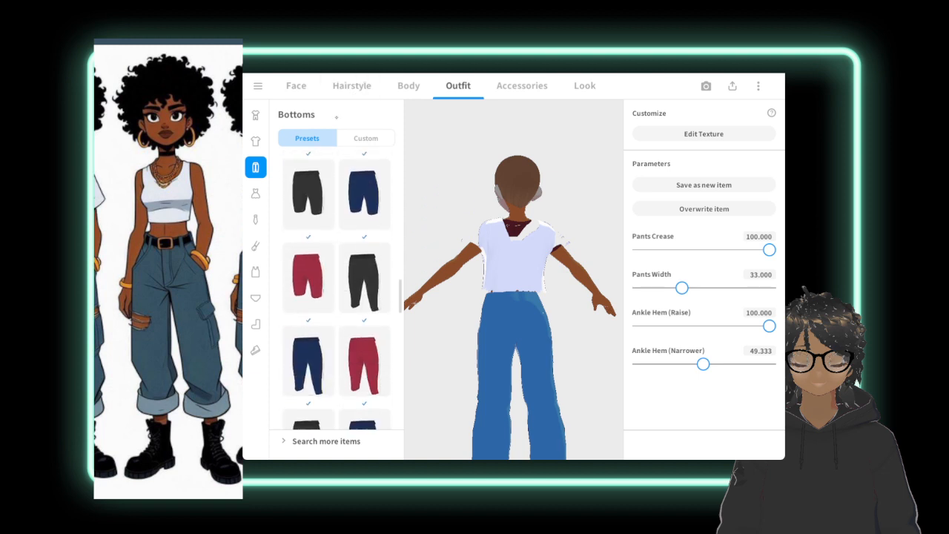
pyautogui.scroll(-3, 327, 230)
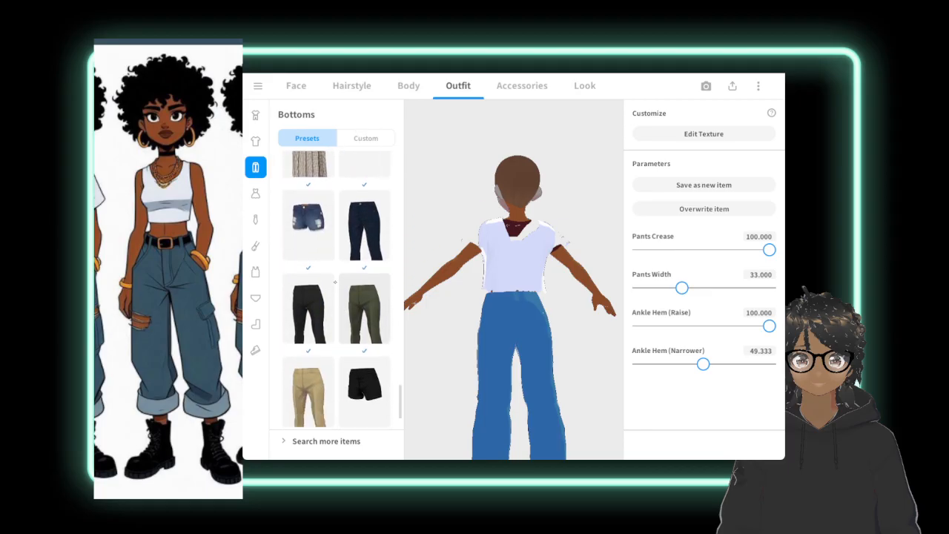
pyautogui.scroll(1, 370, 182)
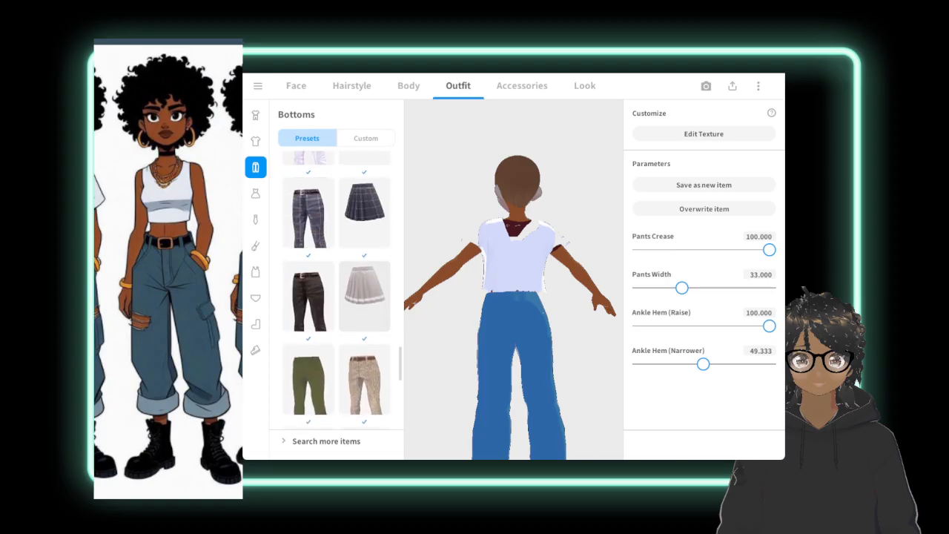
pyautogui.scroll(3, 336, 289)
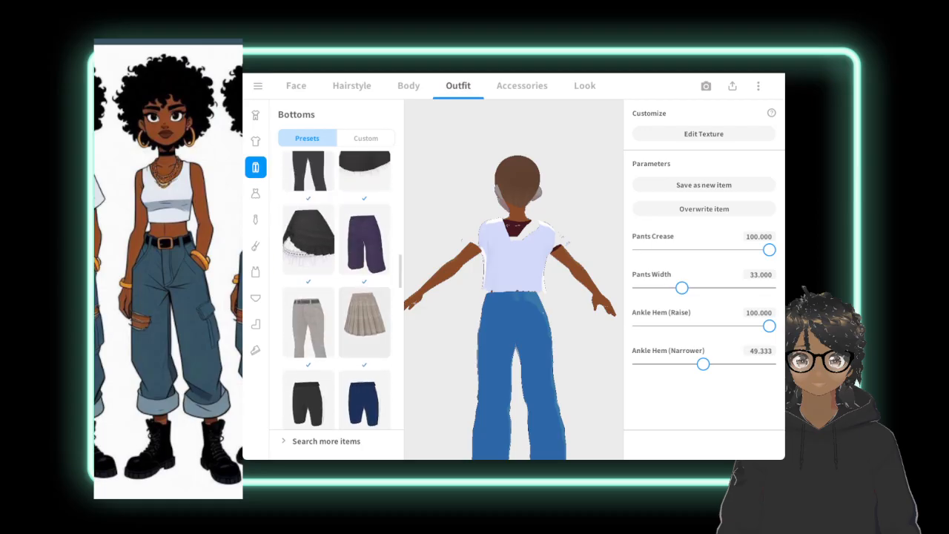
pyautogui.scroll(10, 336, 289)
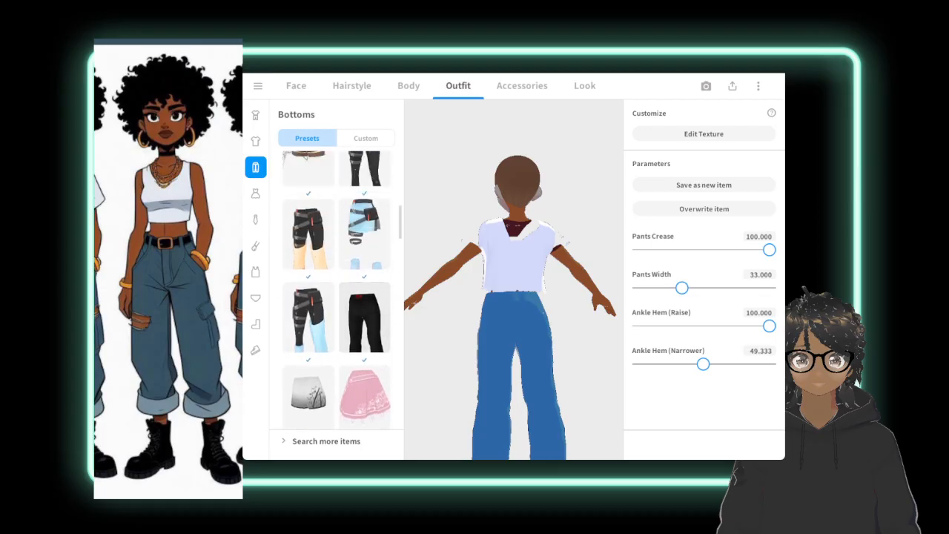
pyautogui.scroll(8, 336, 289)
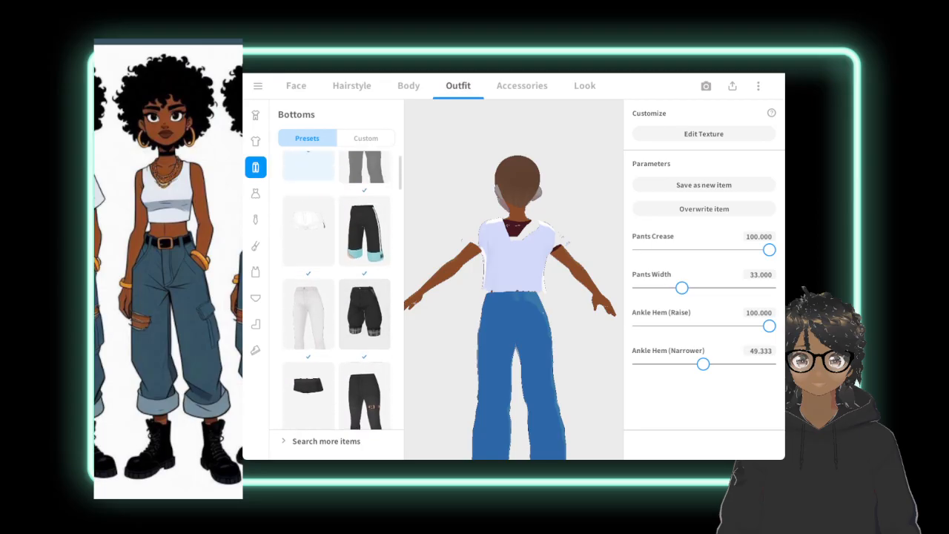
pyautogui.scroll(2, 331, 189)
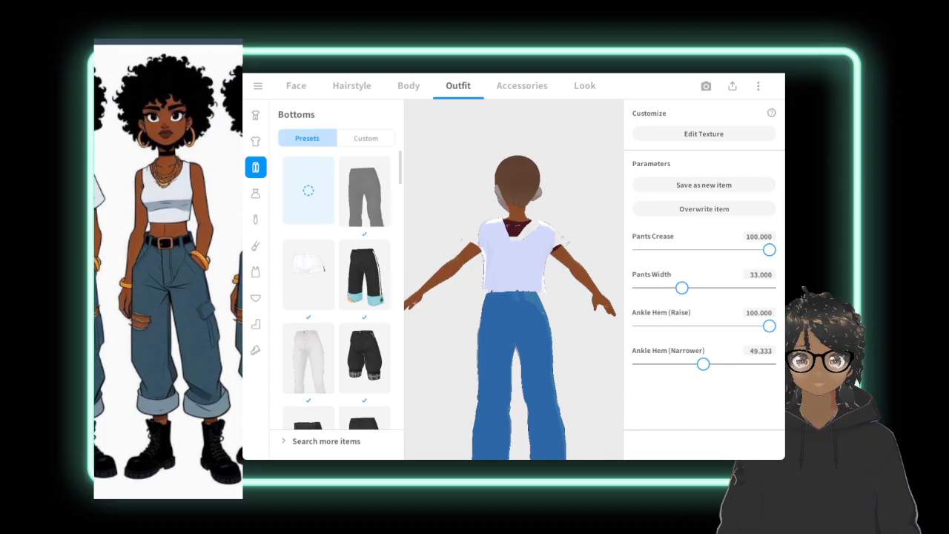
# Look through the whole outfit sets and the custom tops, and check the avatar's top from the front.
pyautogui.click(255, 115)
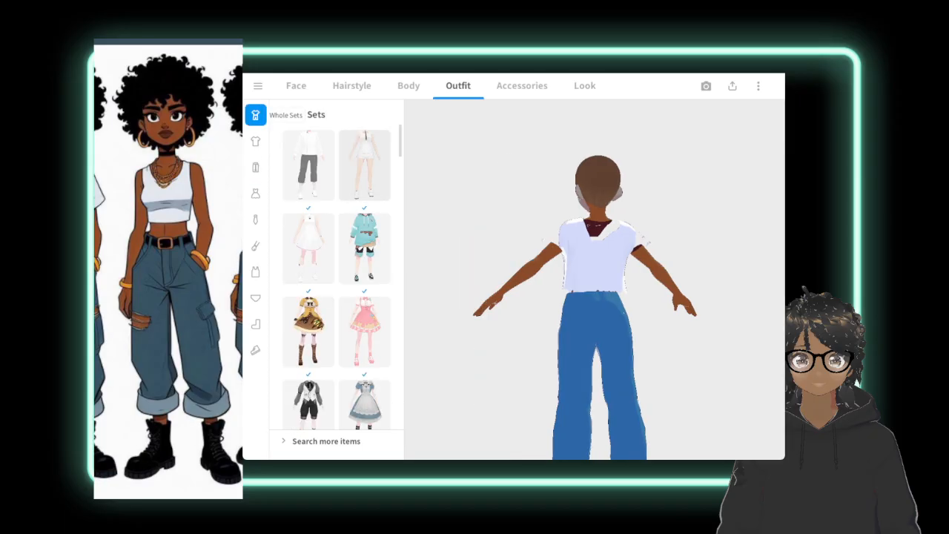
pyautogui.click(255, 140)
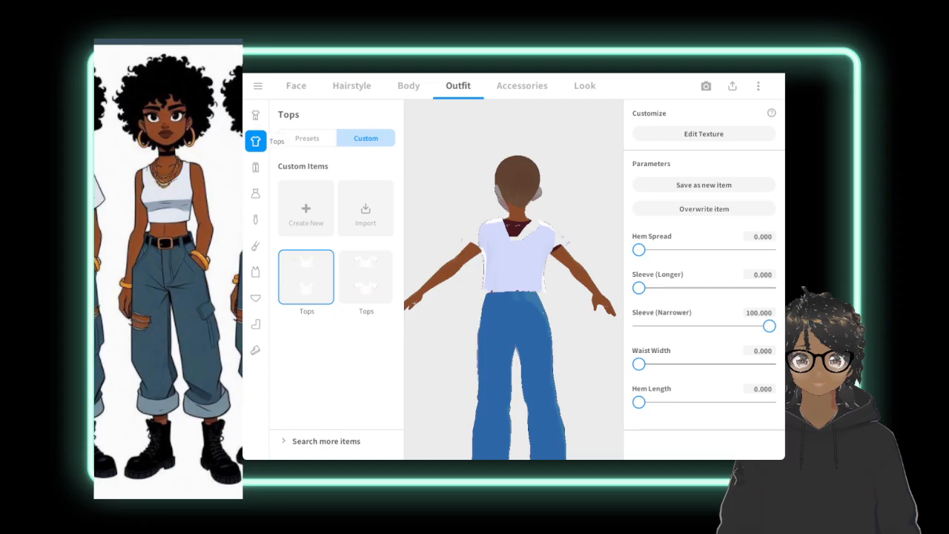
pyautogui.moveTo(444, 289); pyautogui.dragTo(593, 288, button='right')
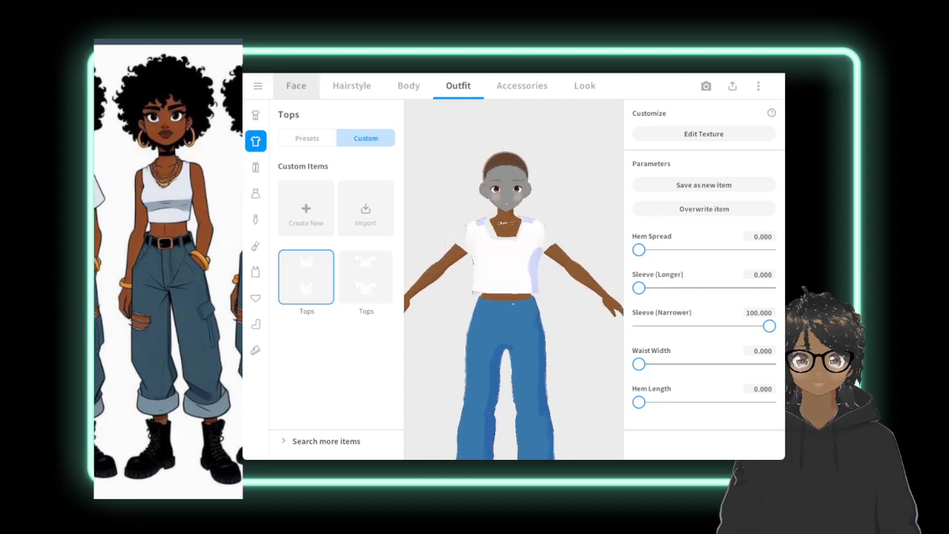
# Create a new custom mouth item for the avatar's face.
pyautogui.click(296, 85)
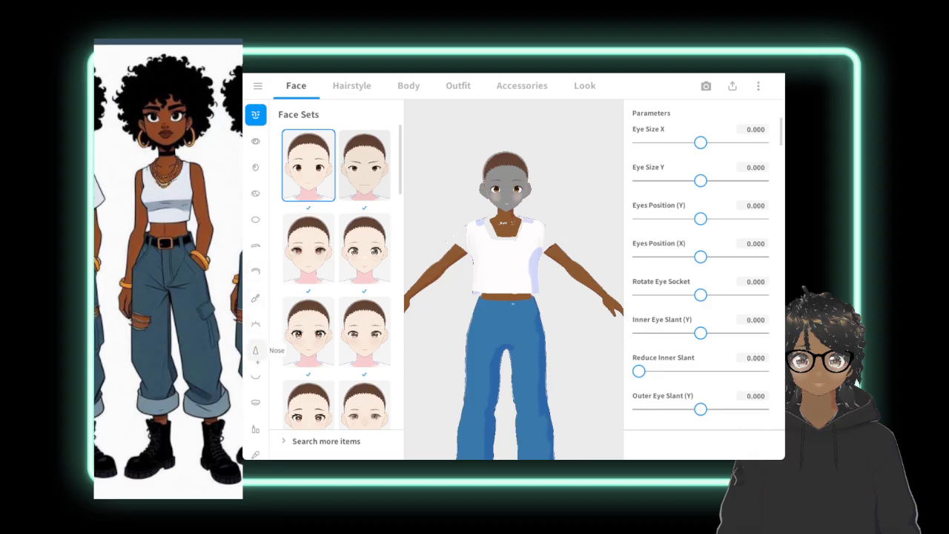
pyautogui.click(256, 377)
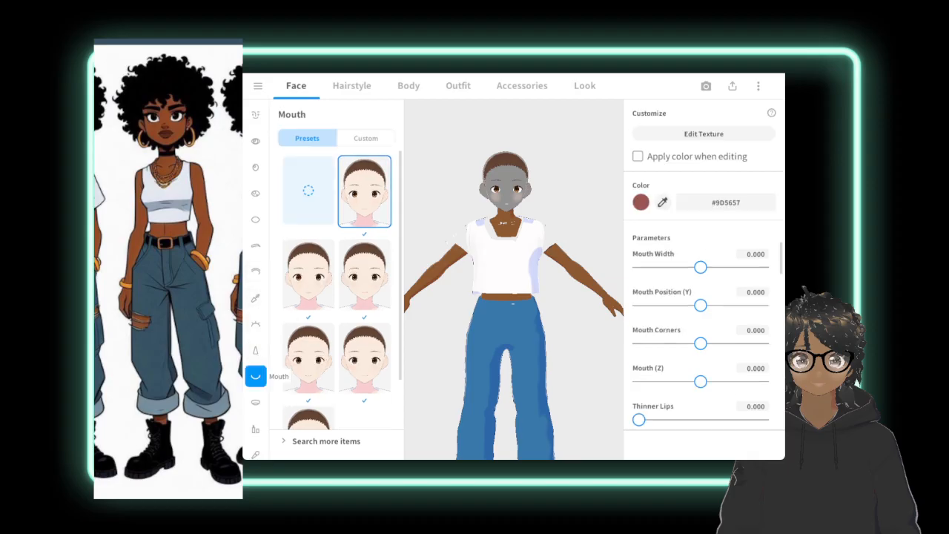
pyautogui.click(366, 138)
pyautogui.click(306, 209)
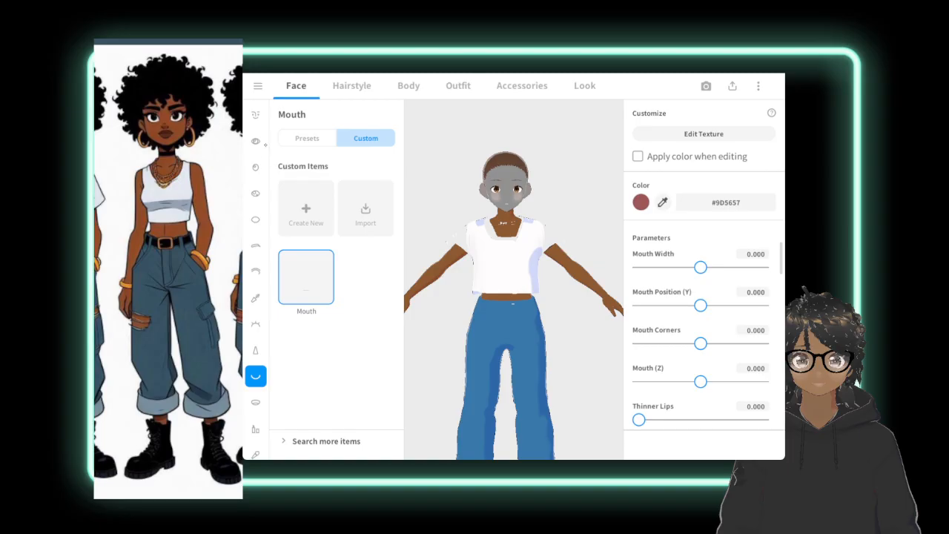
# Compare face sets, apply the large-eyed one with light irises, and set Eye Size X to -0.168.
pyautogui.click(256, 115)
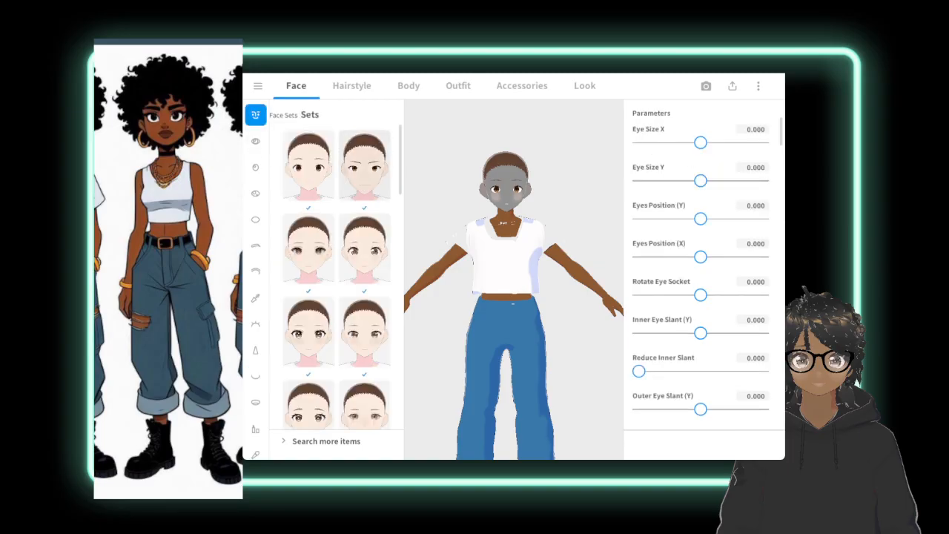
pyautogui.scroll(-3, 337, 274)
pyautogui.scroll(-5, 337, 275)
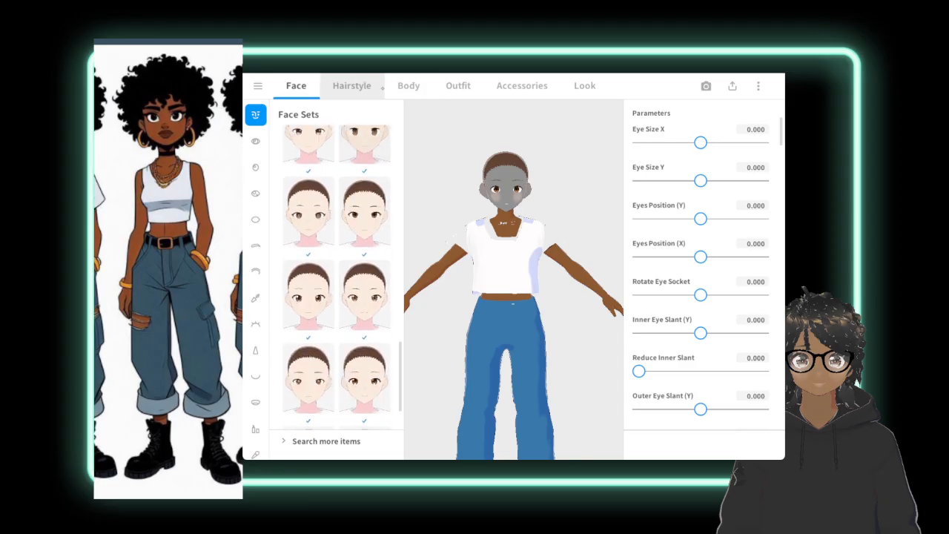
pyautogui.scroll(8, 338, 274)
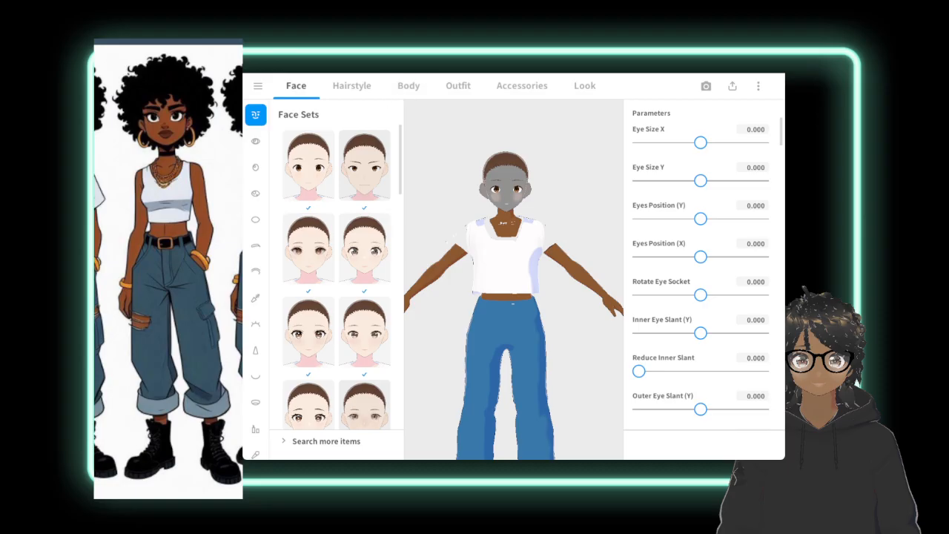
pyautogui.click(309, 166)
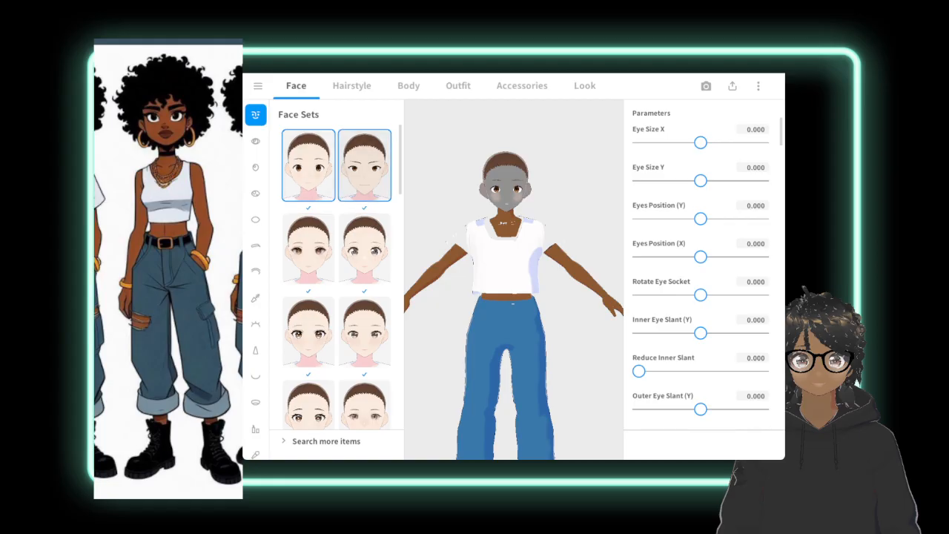
pyautogui.click(364, 165)
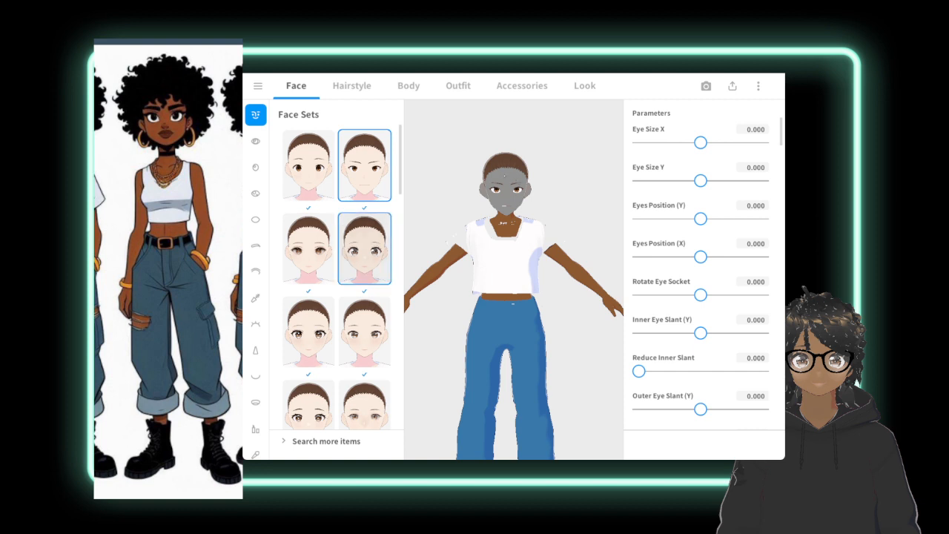
pyautogui.click(364, 249)
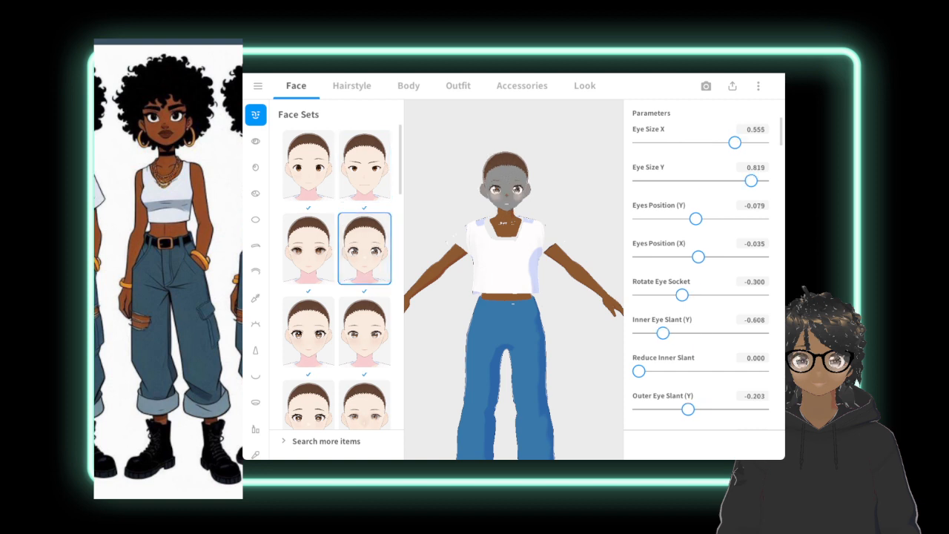
pyautogui.moveTo(690, 142)
pyautogui.mouseDown()
pyautogui.moveTo(651, 142)
pyautogui.moveTo(689, 142)
pyautogui.mouseUp()
# Change the face skin's main Color to #AA7E6B by sampling its Dark Color.
pyautogui.scroll(-2, 255, 274)
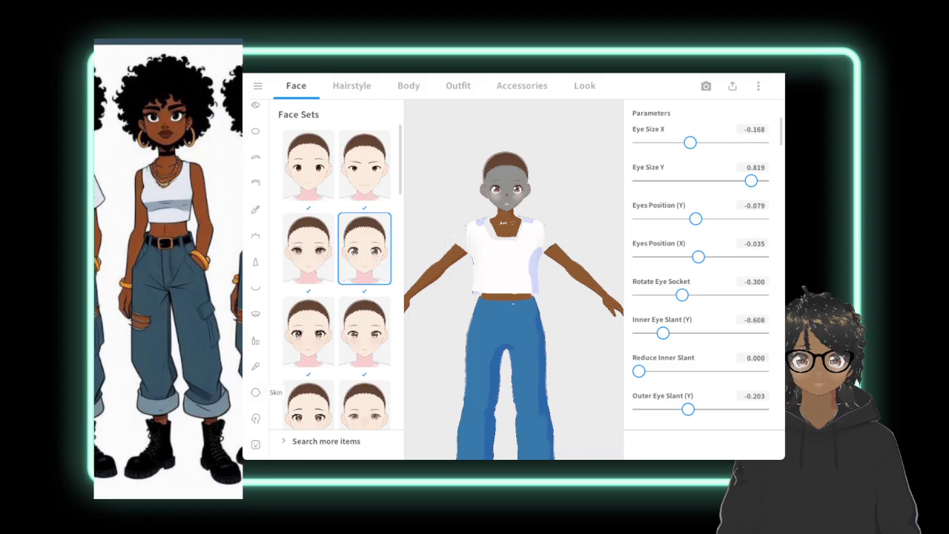
pyautogui.click(255, 392)
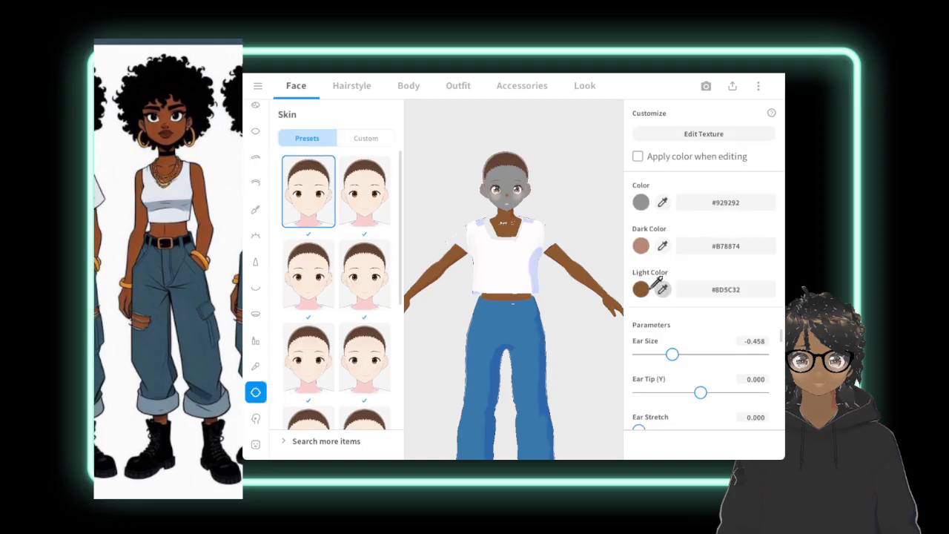
pyautogui.click(641, 201)
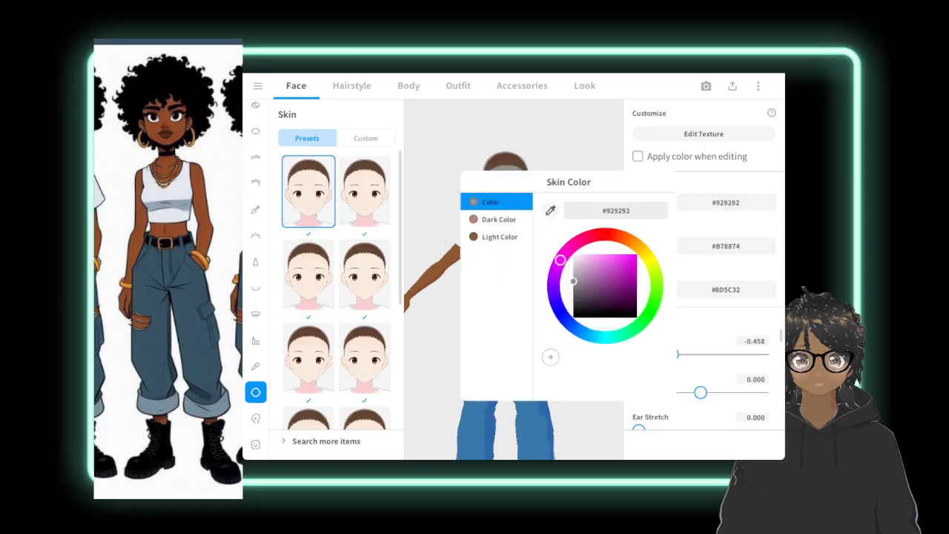
pyautogui.click(477, 235)
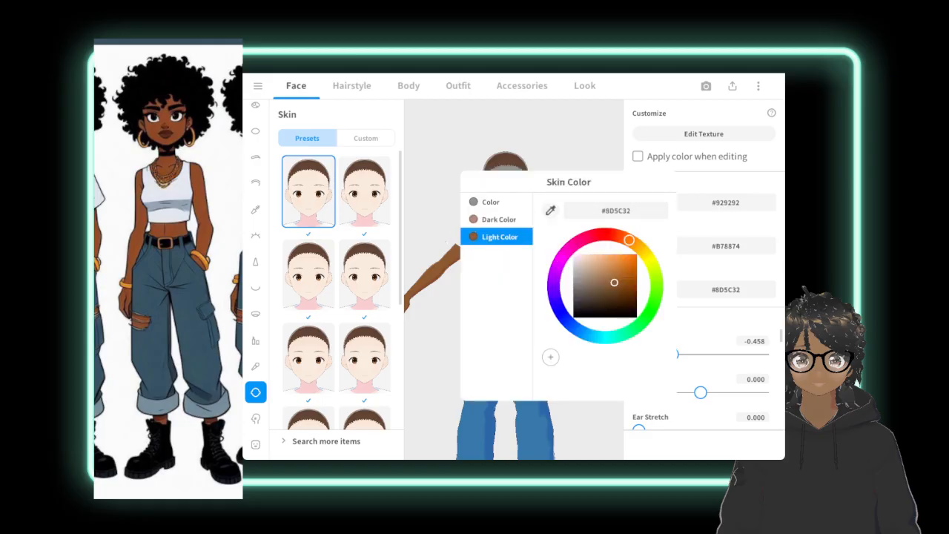
pyautogui.click(446, 241)
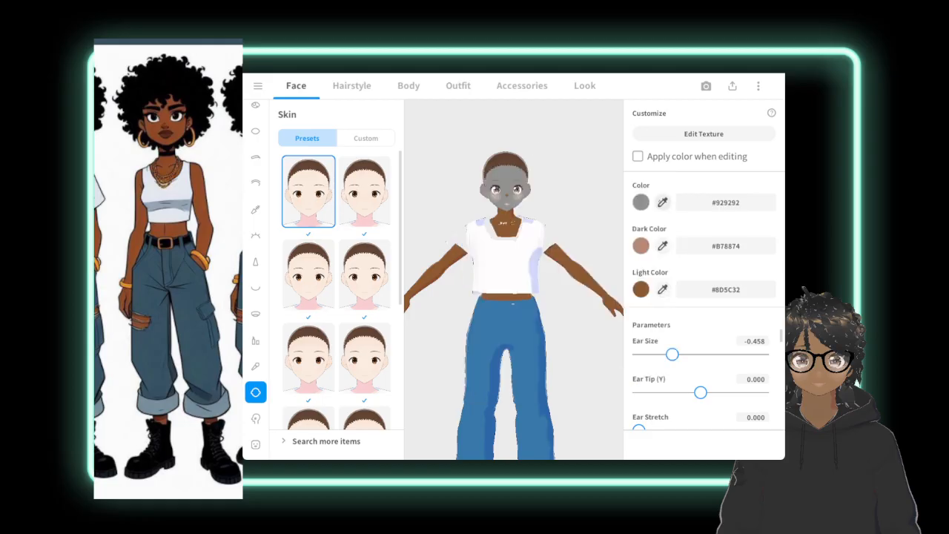
pyautogui.click(662, 202)
pyautogui.click(645, 241)
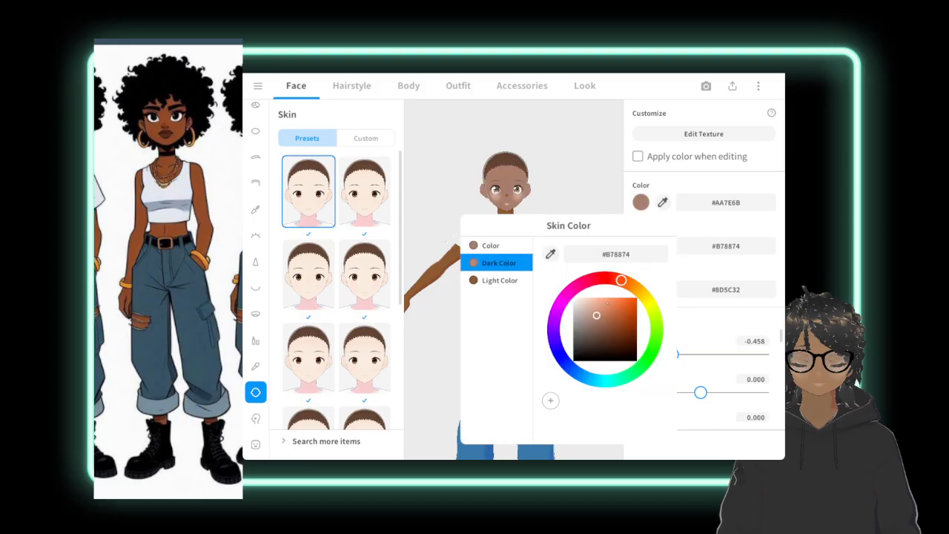
# Set the face skin's Light Color to #AA7E6A by sampling the main Color.
pyautogui.click(510, 278)
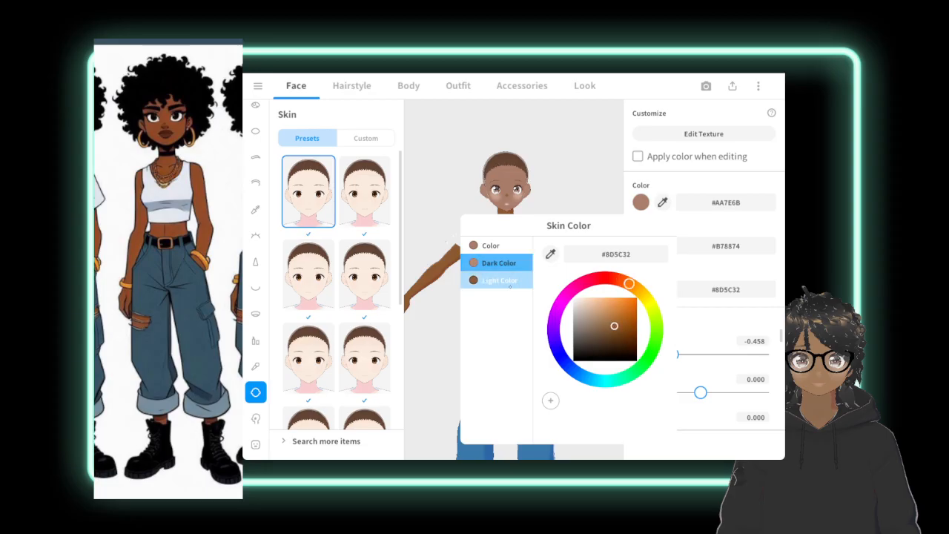
pyautogui.click(550, 254)
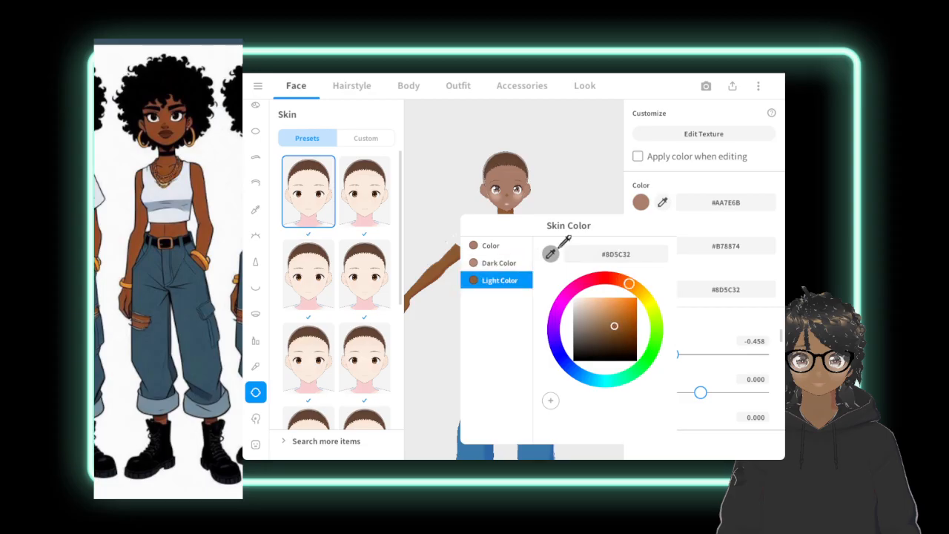
pyautogui.click(640, 201)
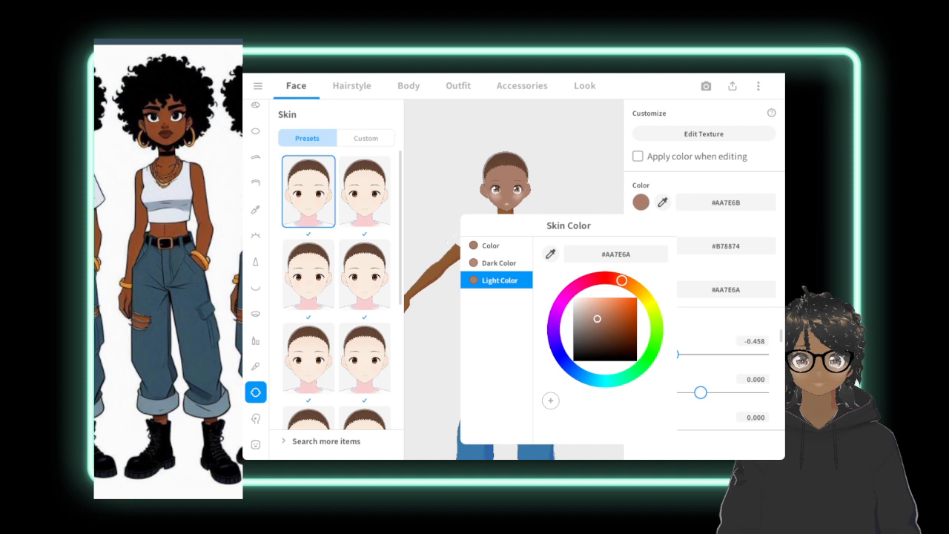
pyautogui.click(552, 184)
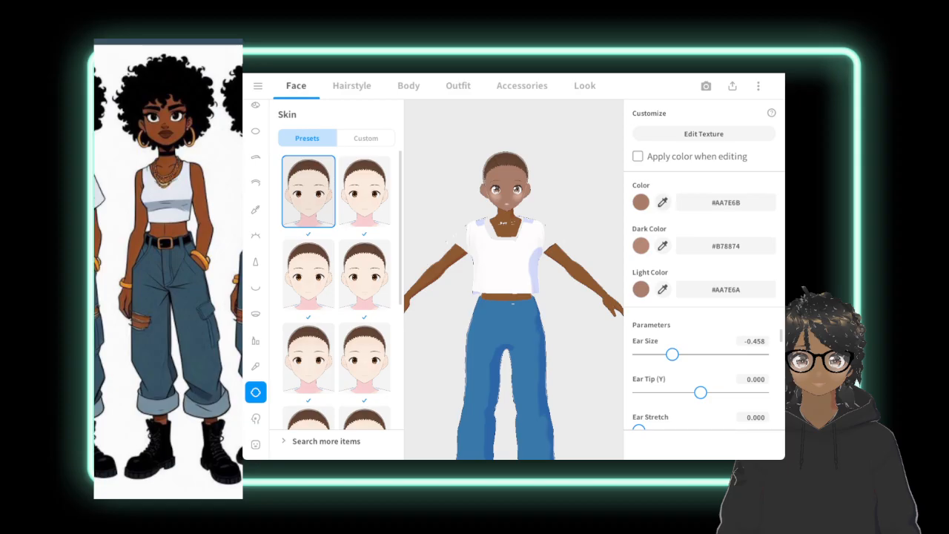
# Match the face skin's main Color to the body by sampling #8C5A31 from the neck, and check the whole avatar.
pyautogui.click(663, 203)
pyautogui.click(509, 217)
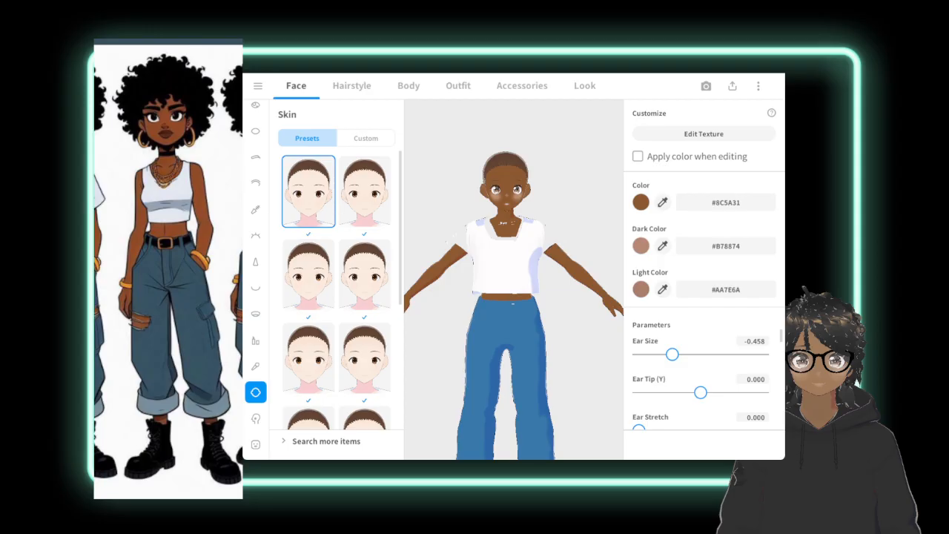
pyautogui.scroll(-4, 513, 280)
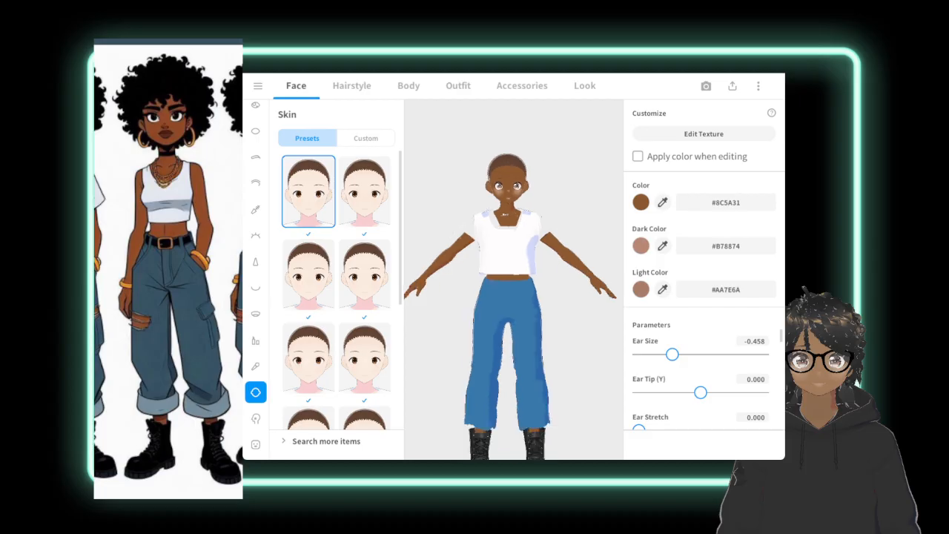
pyautogui.scroll(2, 513, 279)
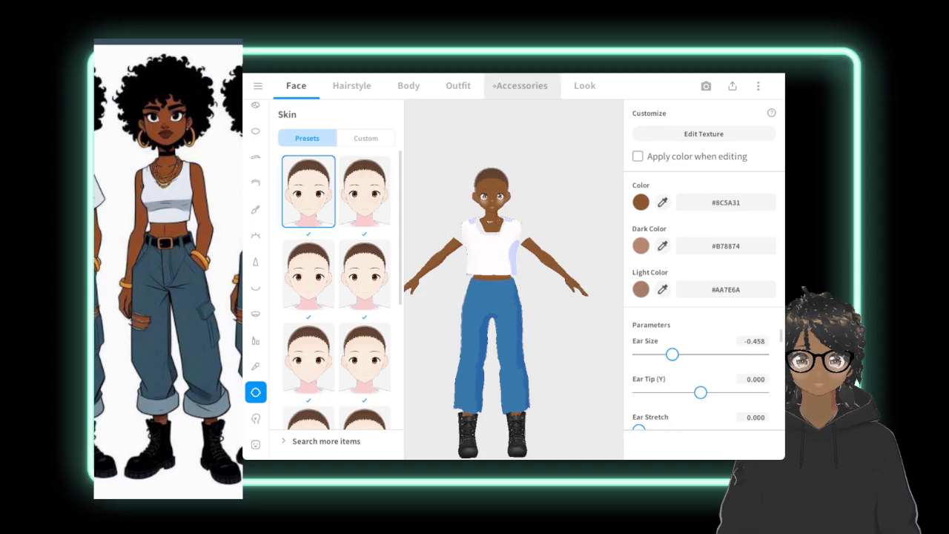
# Replace the avatar's white top with the black sleeveless cropped preset top.
pyautogui.click(523, 86)
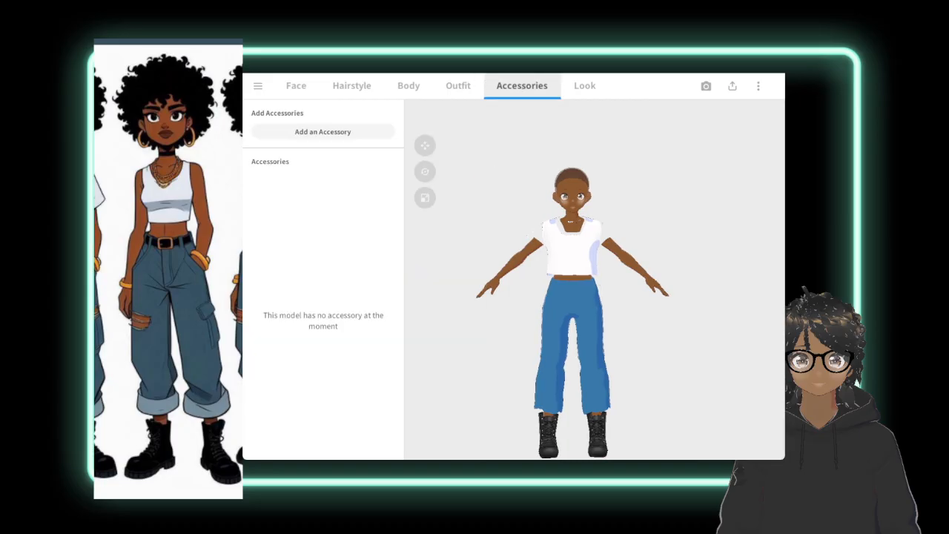
pyautogui.click(458, 86)
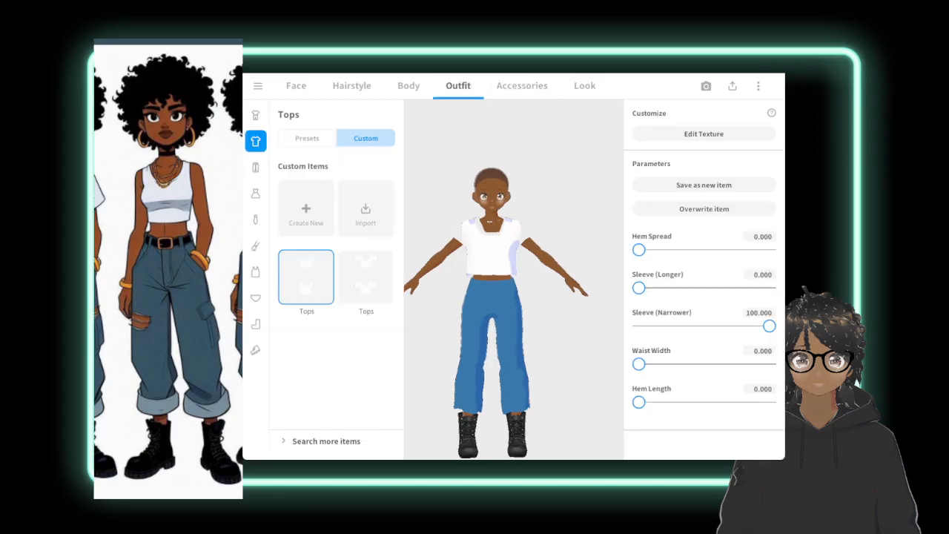
pyautogui.click(307, 139)
pyautogui.scroll(-5, 337, 290)
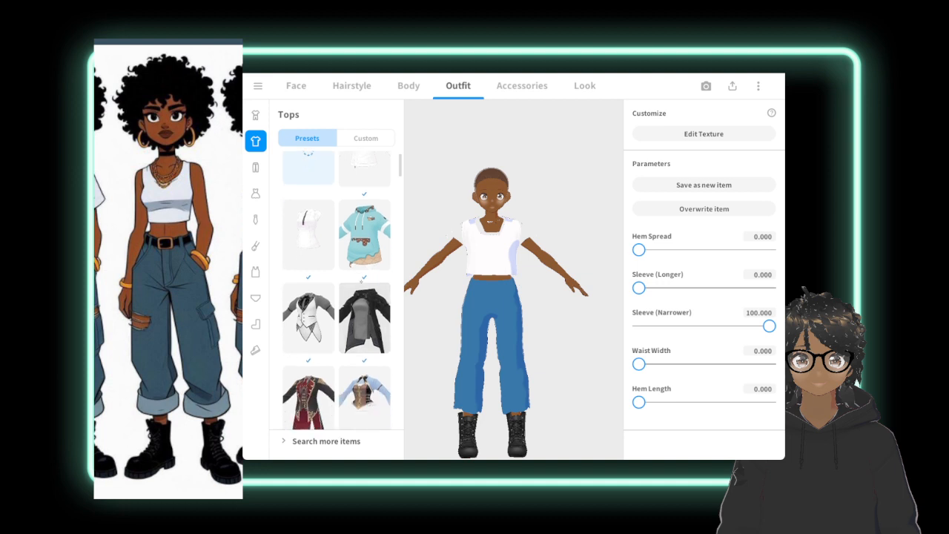
pyautogui.scroll(-3, 337, 289)
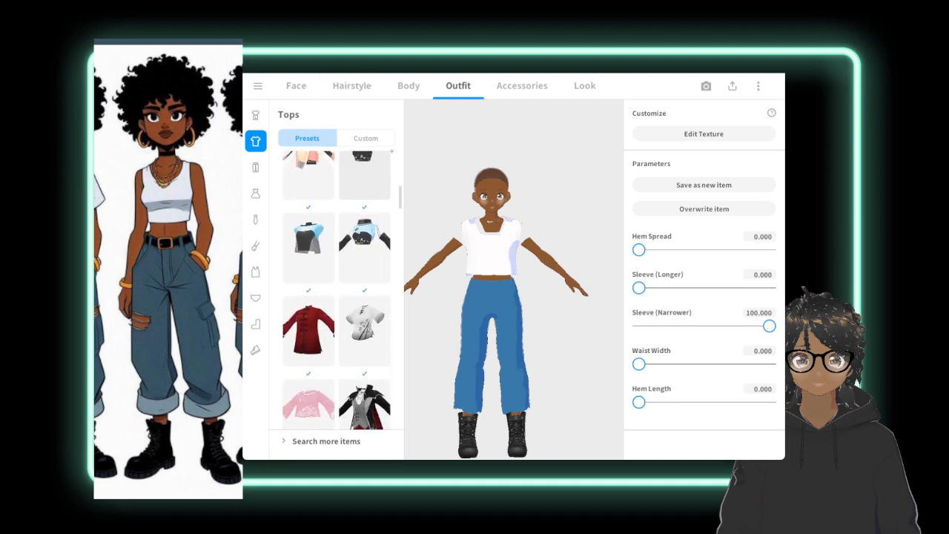
pyautogui.scroll(2, 337, 290)
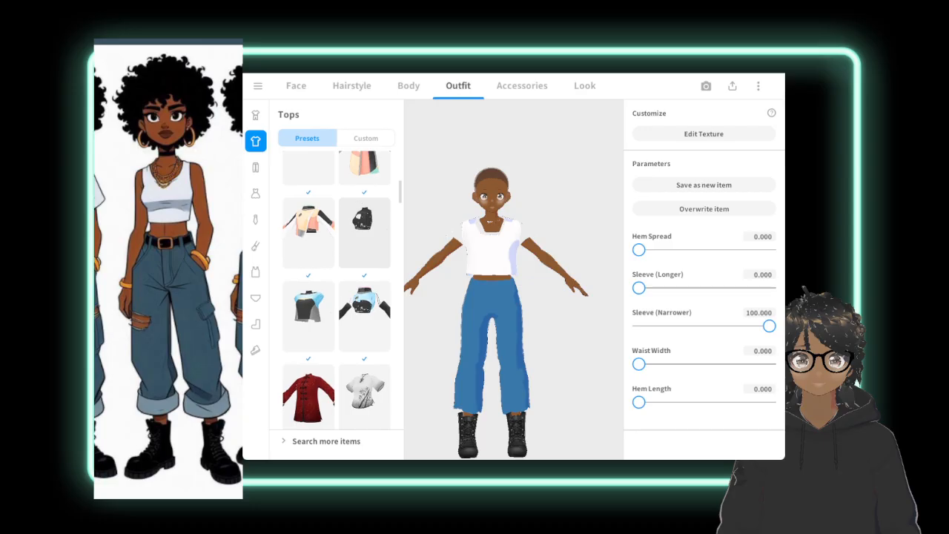
pyautogui.click(364, 233)
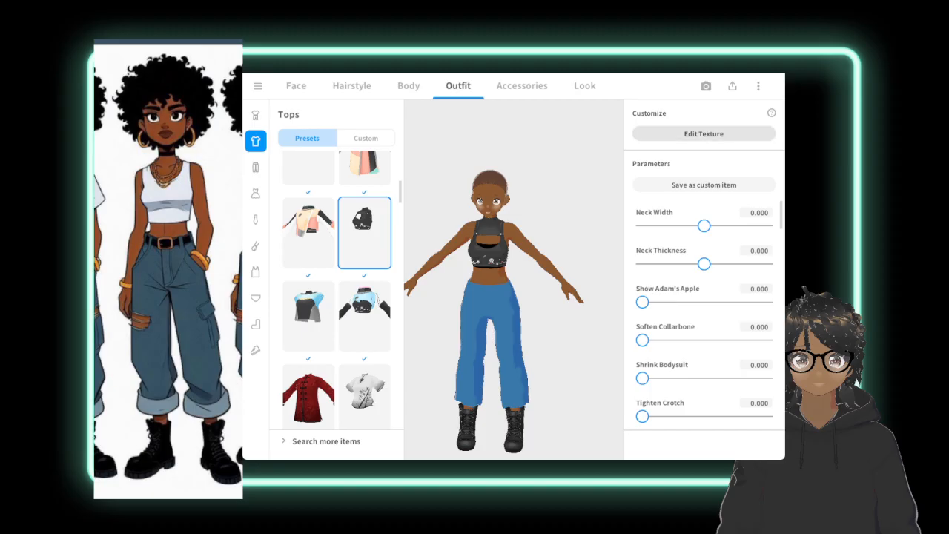
# Open the black crop top's texture for editing, try a short brush stroke beside the garment, and undo it.
pyautogui.click(704, 134)
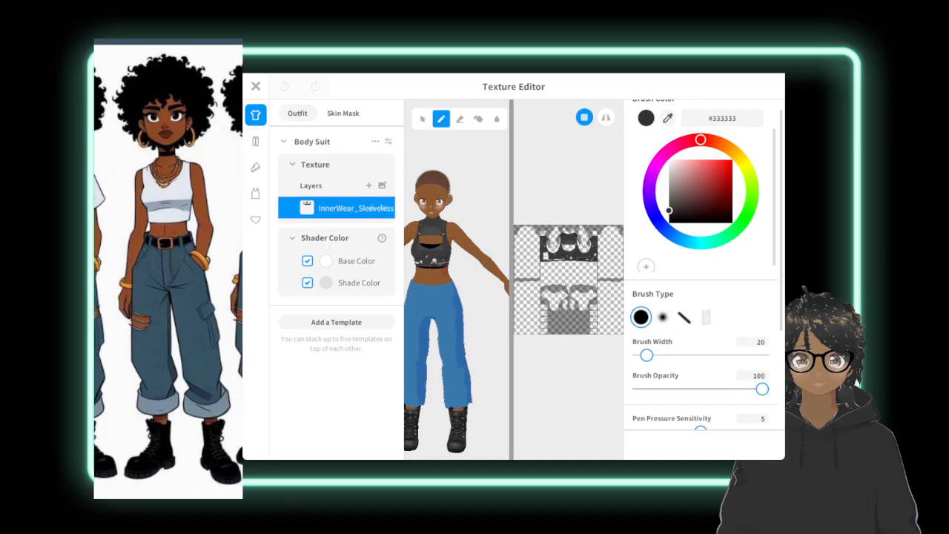
pyautogui.scroll(3, 569, 305)
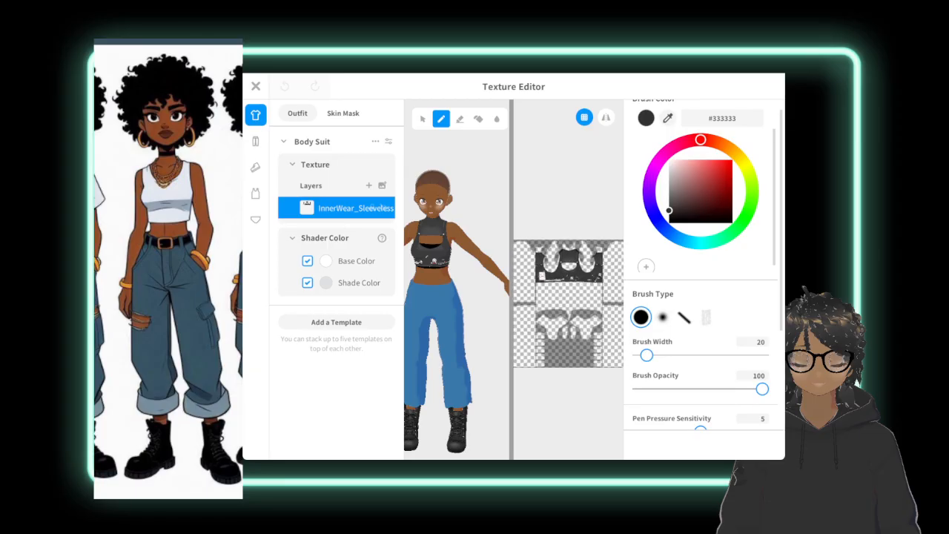
pyautogui.moveTo(568, 306); pyautogui.dragTo(562, 298, button='middle')
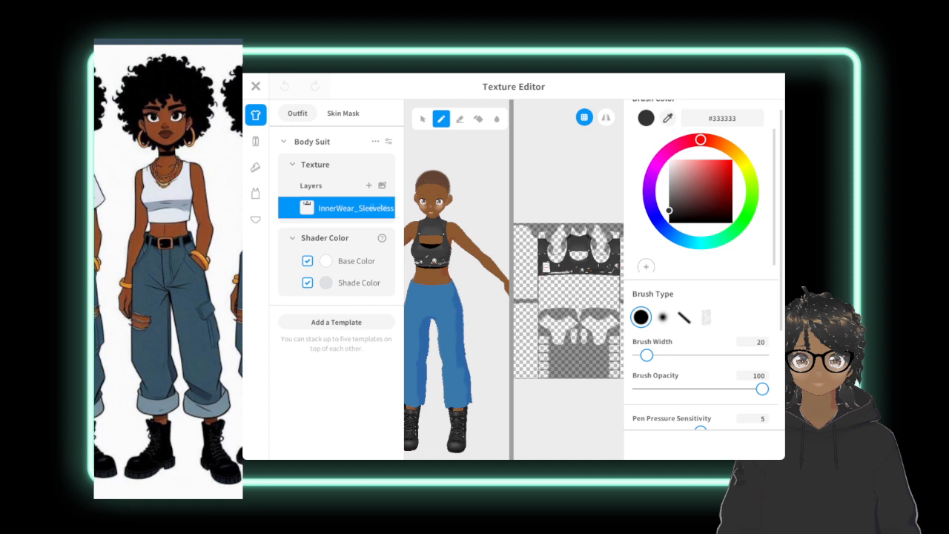
pyautogui.moveTo(515, 251); pyautogui.dragTo(536, 252)
pyautogui.click(286, 85)
pyautogui.scroll(-4, 470, 223)
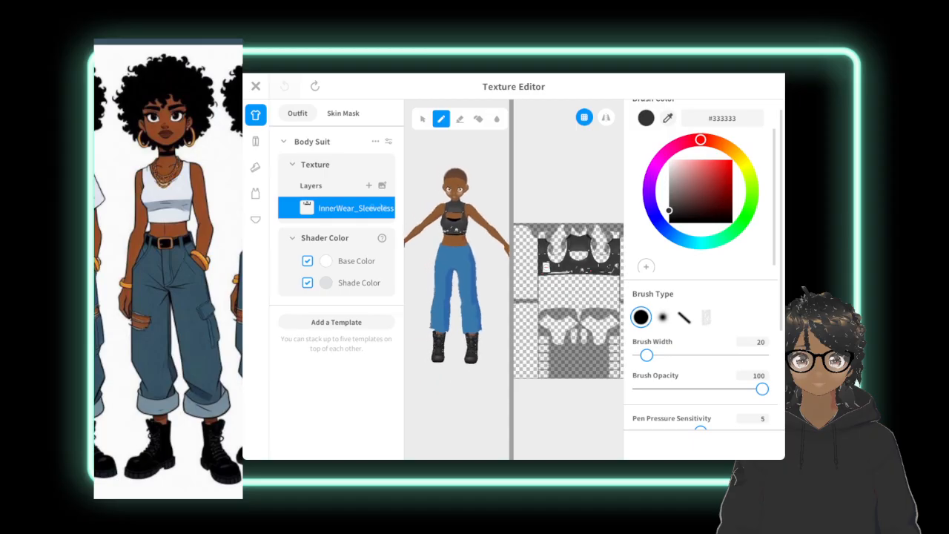
# Set the brush color to #FFFFFF and the brush width to 39 for painting the crop top's texture.
pyautogui.moveTo(471, 223); pyautogui.dragTo(480, 223, button='right')
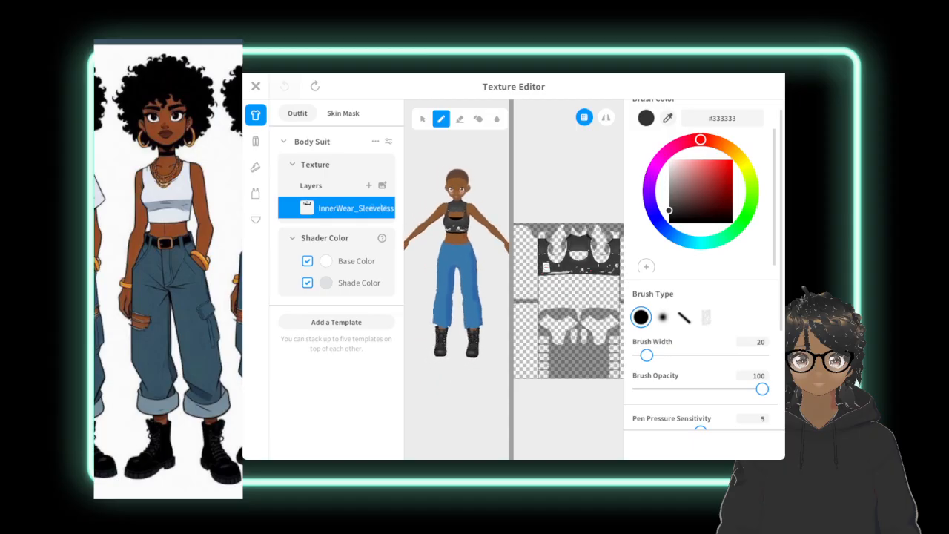
pyautogui.moveTo(669, 210); pyautogui.dragTo(670, 160)
pyautogui.moveTo(570, 300)
pyautogui.mouseDown(button='middle')
pyautogui.moveTo(565, 315)
pyautogui.moveTo(572, 312)
pyautogui.mouseUp(button='middle')
pyautogui.scroll(4, 571, 311)
pyautogui.moveTo(512, 393); pyautogui.dragTo(439, 392)
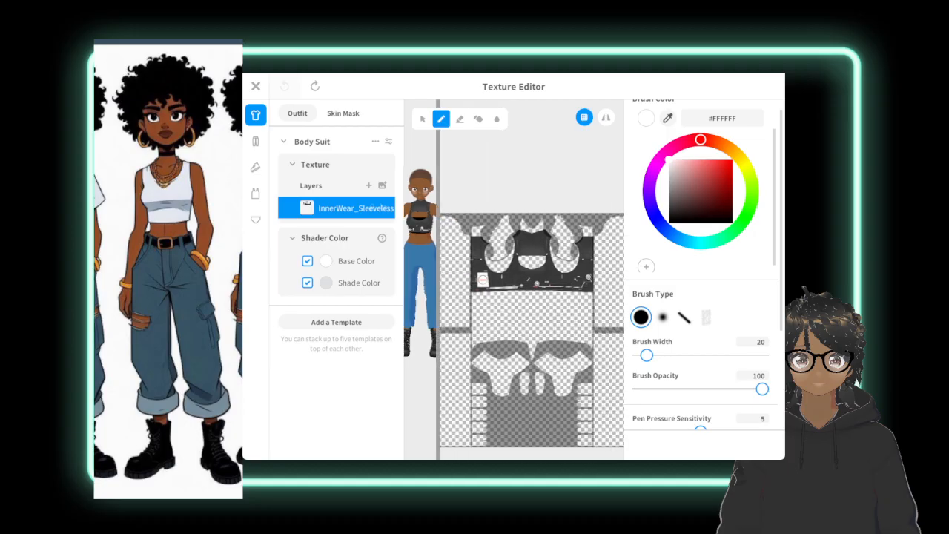
pyautogui.moveTo(532, 349); pyautogui.dragTo(559, 314, button='middle')
pyautogui.moveTo(541, 213); pyautogui.dragTo(543, 195, button='middle')
pyautogui.scroll(2, 542, 195)
pyautogui.moveTo(543, 194)
pyautogui.mouseDown(button='middle')
pyautogui.moveTo(527, 250)
pyautogui.moveTo(536, 290)
pyautogui.moveTo(542, 257)
pyautogui.mouseUp(button='middle')
pyautogui.scroll(2, 531, 276)
pyautogui.scroll(3, 542, 303)
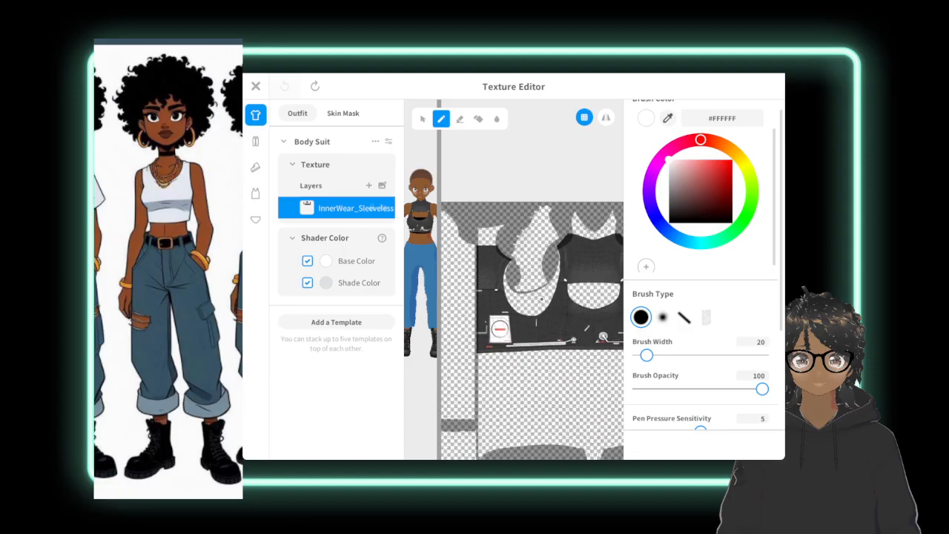
pyautogui.moveTo(542, 301); pyautogui.dragTo(544, 294, button='middle')
pyautogui.scroll(2, 545, 292)
pyautogui.scroll(1, 544, 292)
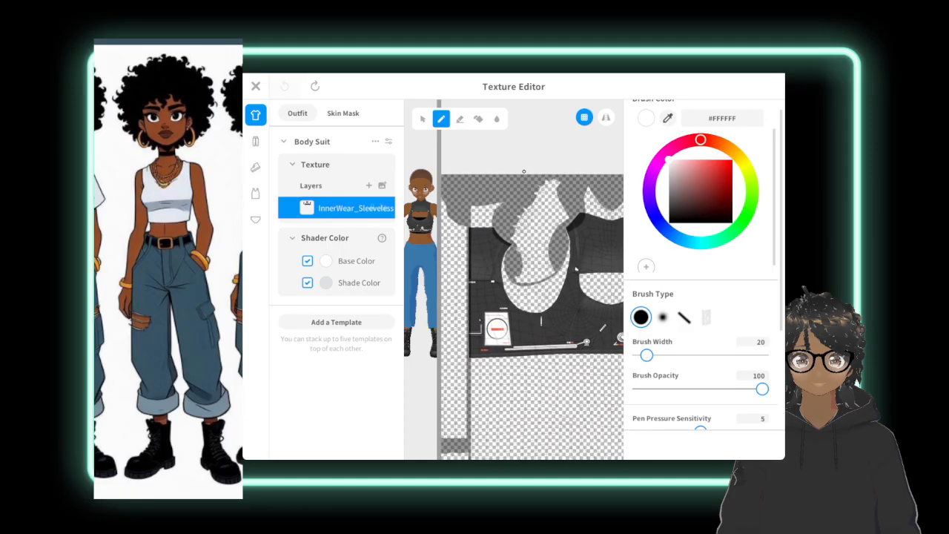
pyautogui.moveTo(647, 355)
pyautogui.mouseDown()
pyautogui.moveTo(674, 355)
pyautogui.moveTo(654, 356)
pyautogui.mouseUp()
# Paint the texture's first back panel white, covering the label graphic and the area beneath the adjoining armhole.
pyautogui.moveTo(471, 247); pyautogui.dragTo(473, 259)
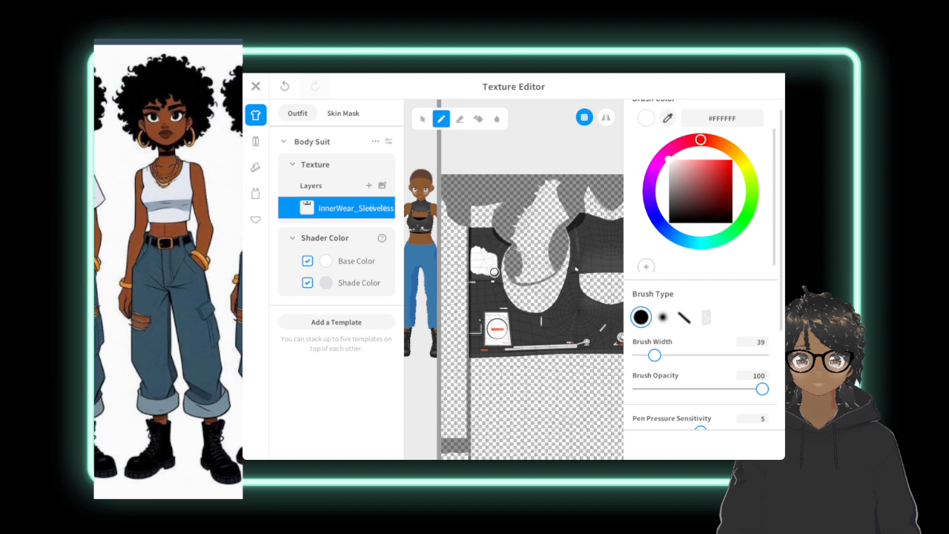
pyautogui.moveTo(498, 257)
pyautogui.mouseDown()
pyautogui.moveTo(496, 286)
pyautogui.moveTo(472, 279)
pyautogui.moveTo(477, 297)
pyautogui.moveTo(504, 304)
pyautogui.moveTo(506, 248)
pyautogui.moveTo(500, 285)
pyautogui.moveTo(509, 312)
pyautogui.moveTo(503, 305)
pyautogui.mouseUp()
pyautogui.moveTo(468, 240)
pyautogui.mouseDown()
pyautogui.moveTo(484, 252)
pyautogui.moveTo(502, 247)
pyautogui.mouseUp()
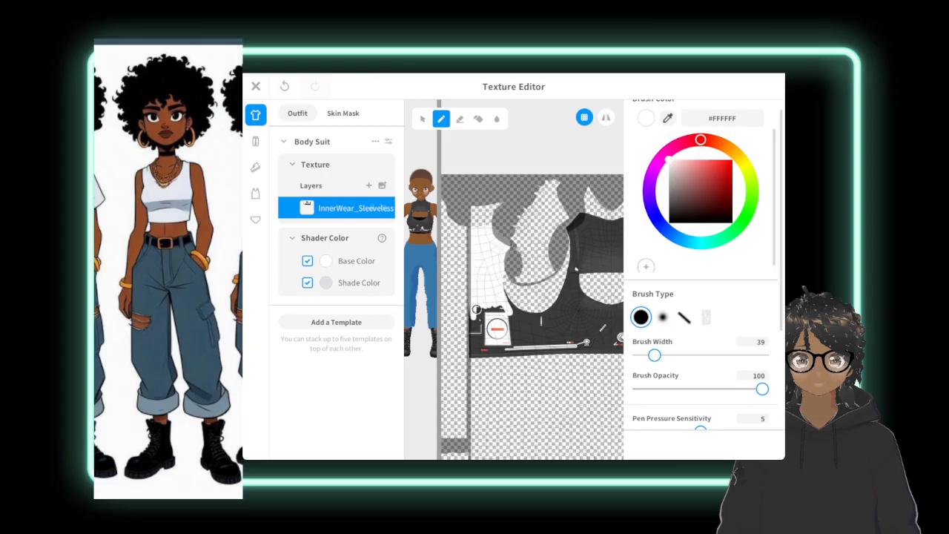
pyautogui.moveTo(476, 309)
pyautogui.mouseDown()
pyautogui.moveTo(483, 322)
pyautogui.moveTo(477, 304)
pyautogui.moveTo(472, 330)
pyautogui.moveTo(494, 304)
pyautogui.moveTo(505, 328)
pyautogui.moveTo(494, 335)
pyautogui.moveTo(493, 314)
pyautogui.moveTo(491, 332)
pyautogui.moveTo(504, 334)
pyautogui.mouseUp()
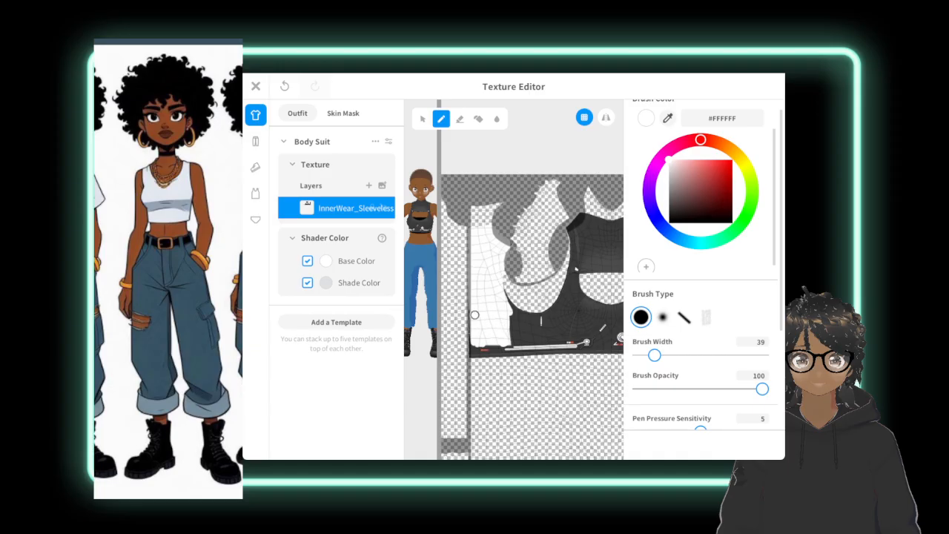
pyautogui.moveTo(472, 345)
pyautogui.mouseDown()
pyautogui.moveTo(524, 353)
pyautogui.moveTo(479, 354)
pyautogui.moveTo(528, 351)
pyautogui.moveTo(505, 341)
pyautogui.moveTo(515, 329)
pyautogui.moveTo(500, 283)
pyautogui.moveTo(523, 331)
pyautogui.moveTo(540, 325)
pyautogui.mouseUp()
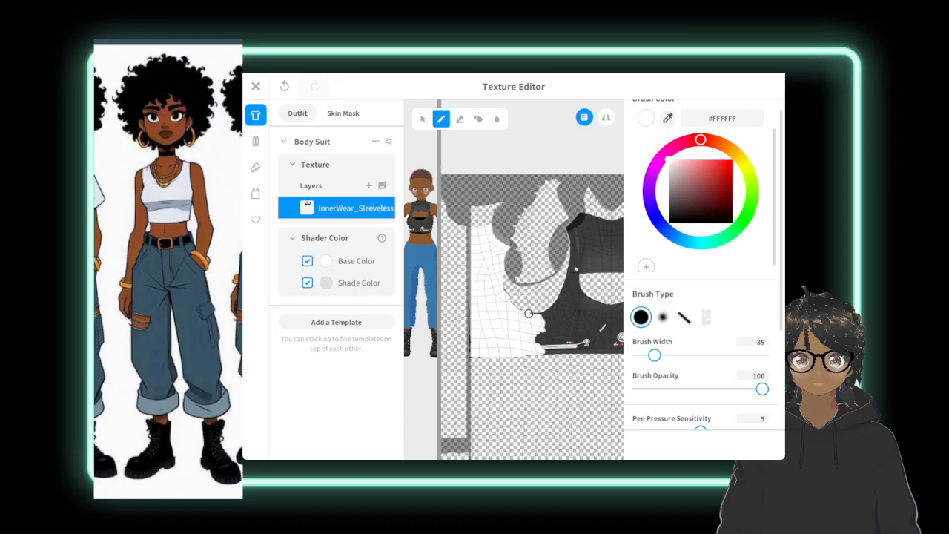
# Paint the adjoining half of the top's front white, from beside the armhole down to the hem and across to the centre.
pyautogui.moveTo(550, 314); pyautogui.dragTo(568, 289)
pyautogui.moveTo(574, 264)
pyautogui.mouseDown()
pyautogui.moveTo(574, 293)
pyautogui.moveTo(561, 324)
pyautogui.moveTo(541, 327)
pyautogui.moveTo(545, 340)
pyautogui.mouseUp()
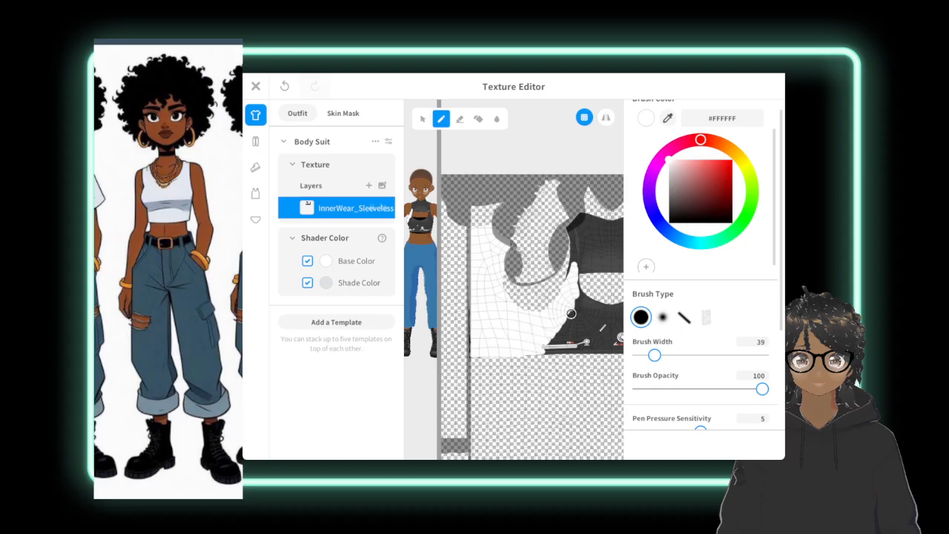
pyautogui.moveTo(572, 294)
pyautogui.mouseDown()
pyautogui.moveTo(569, 329)
pyautogui.moveTo(585, 331)
pyautogui.moveTo(558, 338)
pyautogui.moveTo(595, 341)
pyautogui.moveTo(536, 345)
pyautogui.moveTo(602, 345)
pyautogui.moveTo(586, 329)
pyautogui.moveTo(593, 326)
pyautogui.moveTo(563, 321)
pyautogui.moveTo(582, 311)
pyautogui.moveTo(568, 307)
pyautogui.moveTo(576, 302)
pyautogui.mouseUp()
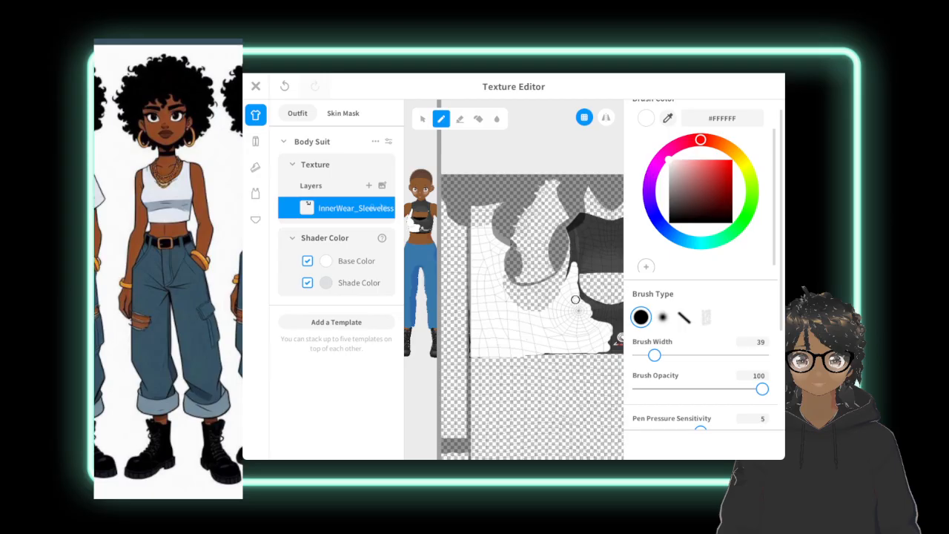
pyautogui.moveTo(576, 300)
pyautogui.mouseDown()
pyautogui.moveTo(576, 247)
pyautogui.moveTo(568, 277)
pyautogui.moveTo(595, 317)
pyautogui.mouseUp()
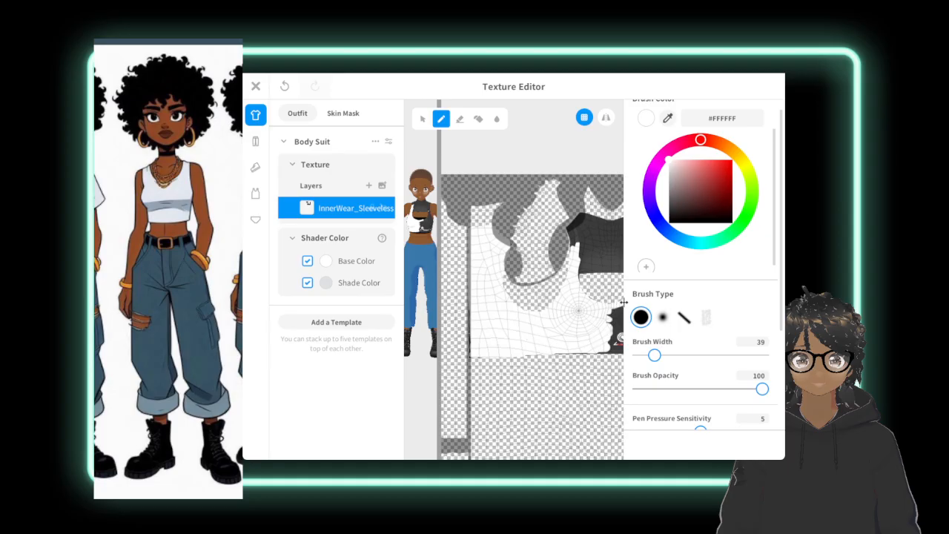
pyautogui.moveTo(622, 327); pyautogui.dragTo(608, 314)
pyautogui.moveTo(610, 325); pyautogui.dragTo(617, 341)
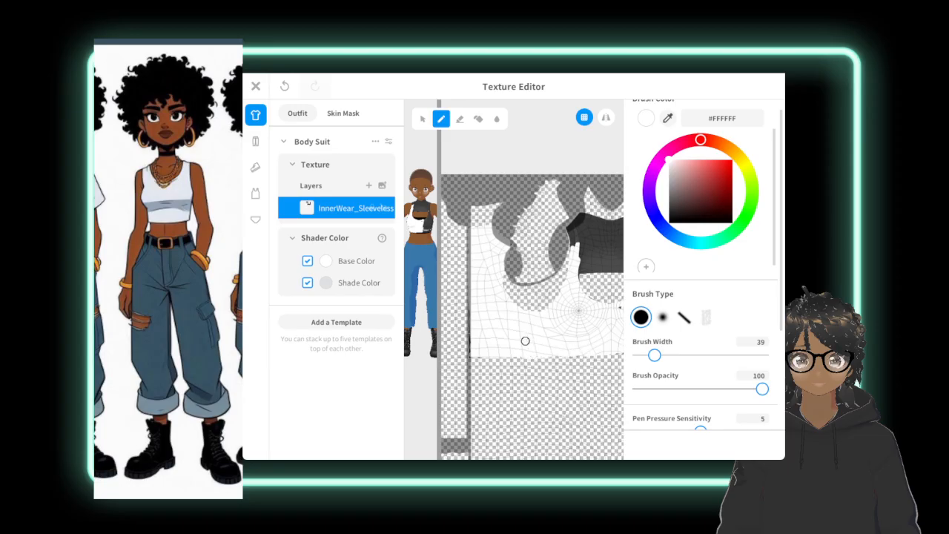
# Paint the other half of the front and the second back panel white, including the printed details along the hem.
pyautogui.scroll(-5, 525, 341)
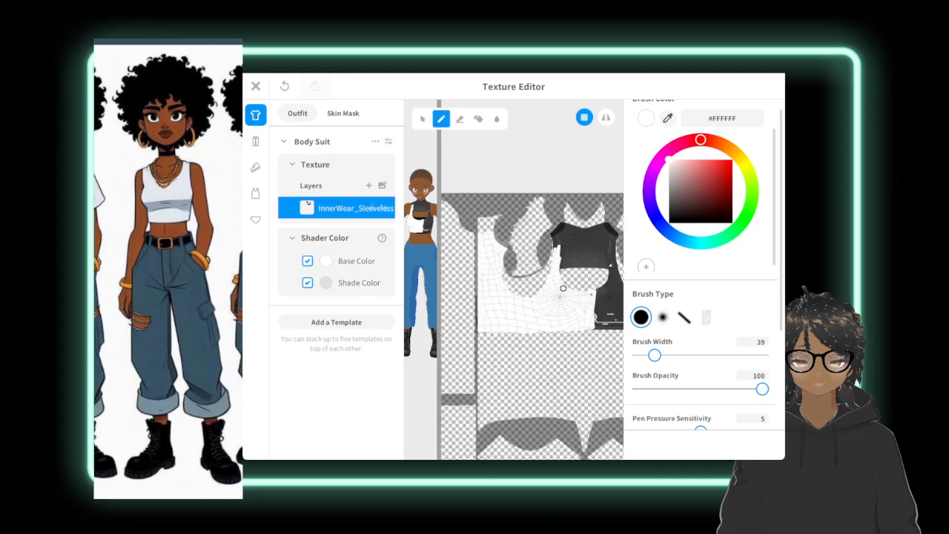
pyautogui.scroll(2, 534, 290)
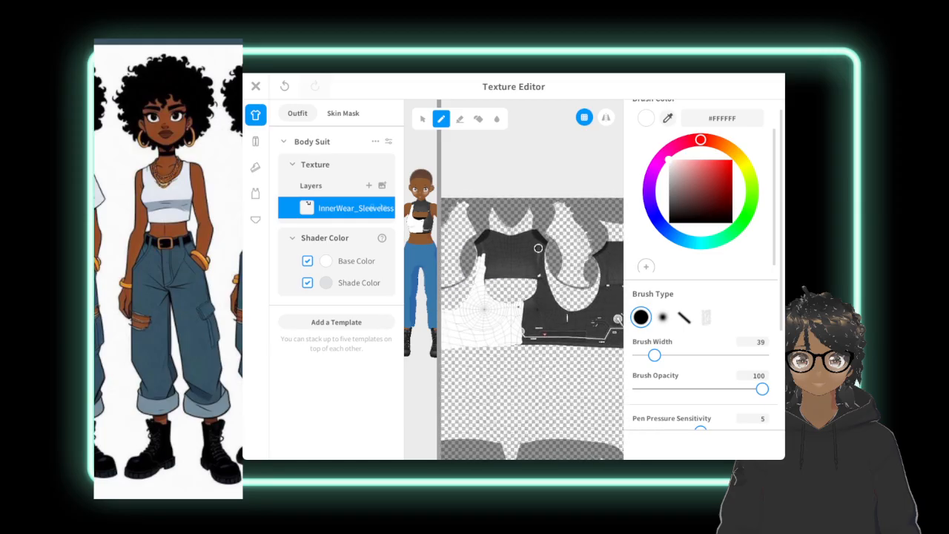
pyautogui.moveTo(542, 273)
pyautogui.mouseDown()
pyautogui.moveTo(541, 281)
pyautogui.moveTo(545, 241)
pyautogui.moveTo(555, 305)
pyautogui.moveTo(551, 314)
pyautogui.moveTo(540, 289)
pyautogui.moveTo(524, 304)
pyautogui.moveTo(548, 305)
pyautogui.moveTo(541, 324)
pyautogui.moveTo(521, 322)
pyautogui.moveTo(522, 340)
pyautogui.mouseUp()
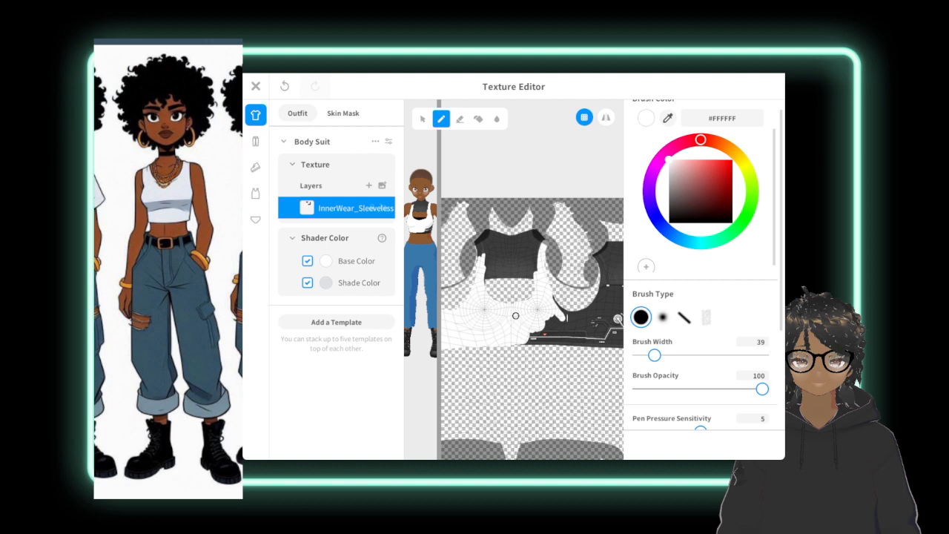
pyautogui.moveTo(566, 322)
pyautogui.mouseDown()
pyautogui.moveTo(540, 319)
pyautogui.moveTo(565, 327)
pyautogui.moveTo(528, 342)
pyautogui.moveTo(584, 335)
pyautogui.moveTo(562, 330)
pyautogui.moveTo(587, 323)
pyautogui.moveTo(560, 317)
pyautogui.moveTo(580, 314)
pyautogui.moveTo(556, 306)
pyautogui.moveTo(595, 312)
pyautogui.moveTo(588, 339)
pyautogui.moveTo(597, 341)
pyautogui.moveTo(572, 340)
pyautogui.mouseUp()
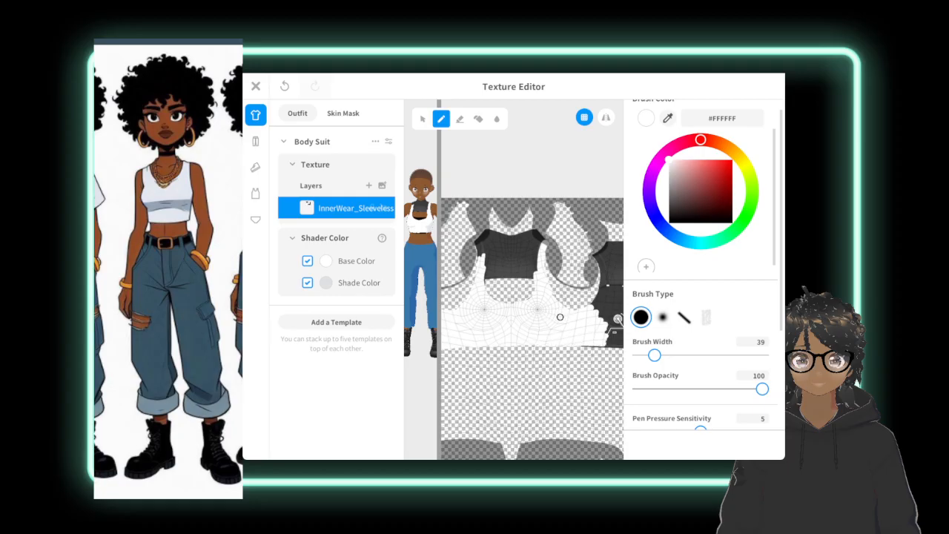
pyautogui.moveTo(614, 318)
pyautogui.mouseDown()
pyautogui.moveTo(605, 316)
pyautogui.moveTo(617, 319)
pyautogui.moveTo(608, 330)
pyautogui.moveTo(612, 322)
pyautogui.moveTo(611, 340)
pyautogui.moveTo(620, 344)
pyautogui.moveTo(549, 341)
pyautogui.mouseUp()
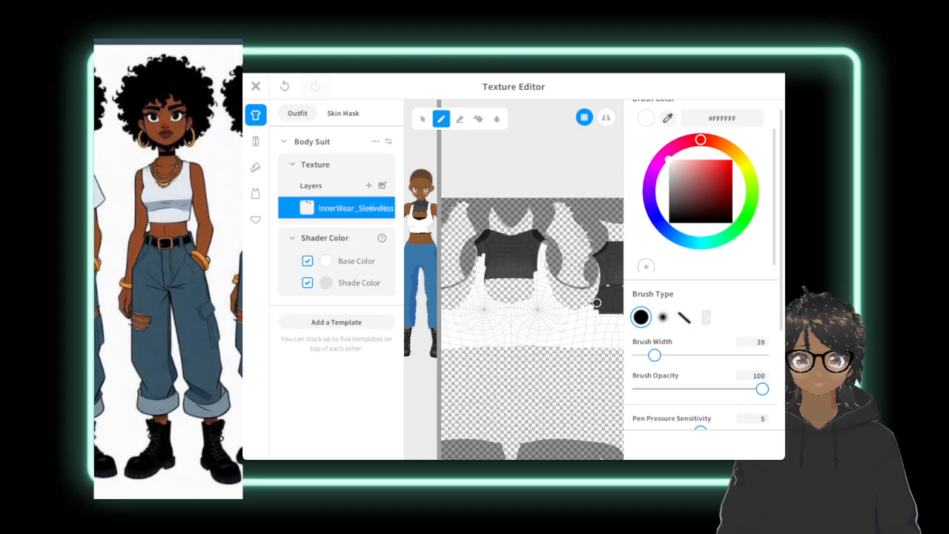
pyautogui.moveTo(597, 302)
pyautogui.mouseDown()
pyautogui.moveTo(608, 313)
pyautogui.moveTo(619, 307)
pyautogui.moveTo(604, 282)
pyautogui.moveTo(597, 298)
pyautogui.mouseUp()
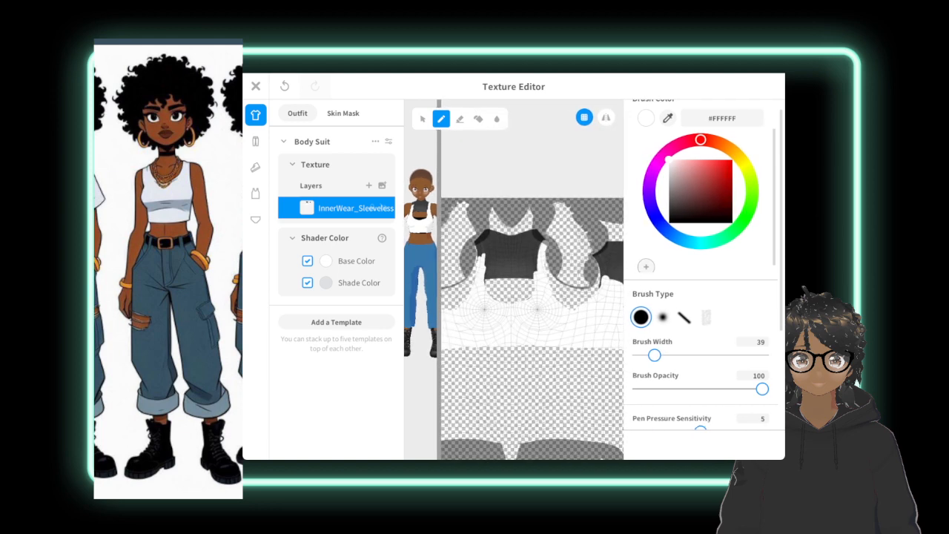
pyautogui.moveTo(615, 249)
pyautogui.mouseDown()
pyautogui.moveTo(616, 268)
pyautogui.moveTo(616, 242)
pyautogui.mouseUp()
pyautogui.moveTo(598, 256); pyautogui.dragTo(608, 261)
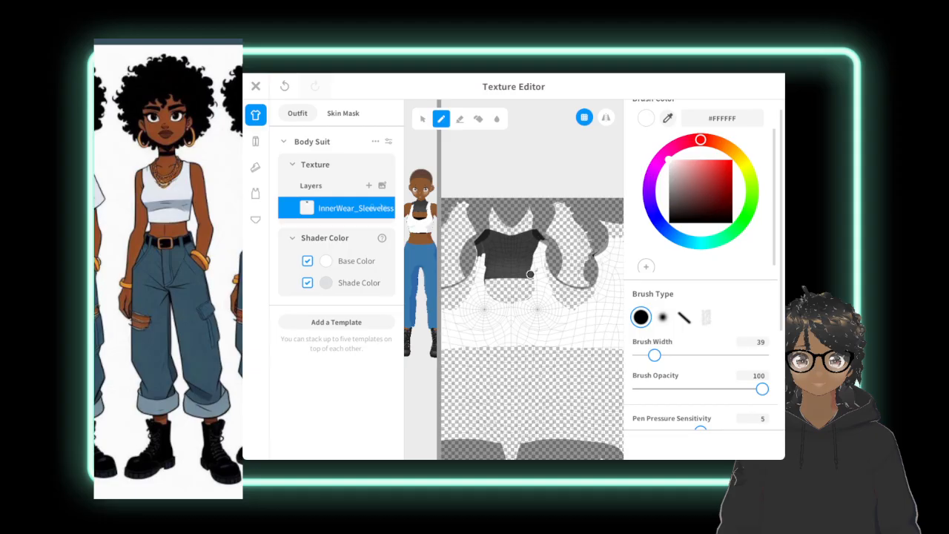
# Paint white inward from both sides of the chest so the remaining dark area forms a V neckline.
pyautogui.moveTo(530, 274); pyautogui.dragTo(508, 301)
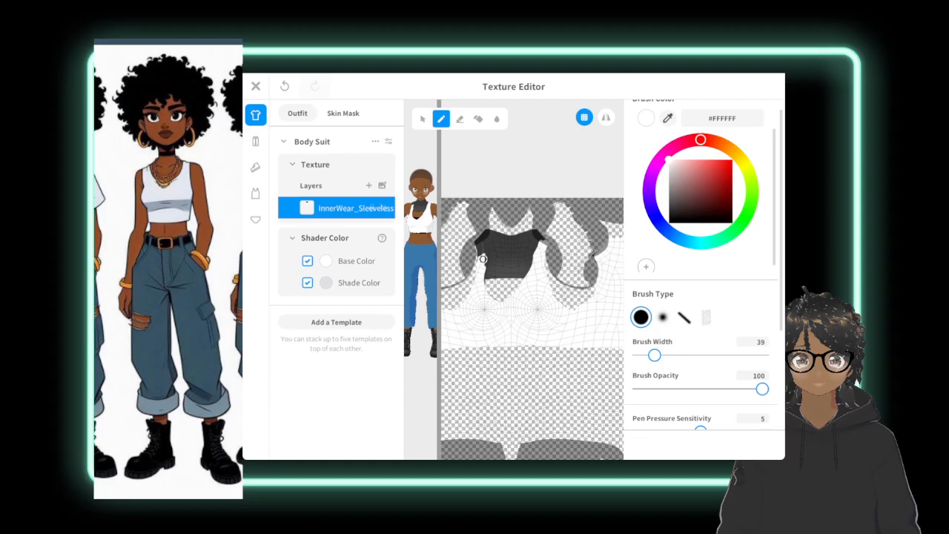
pyautogui.moveTo(483, 257); pyautogui.dragTo(487, 284)
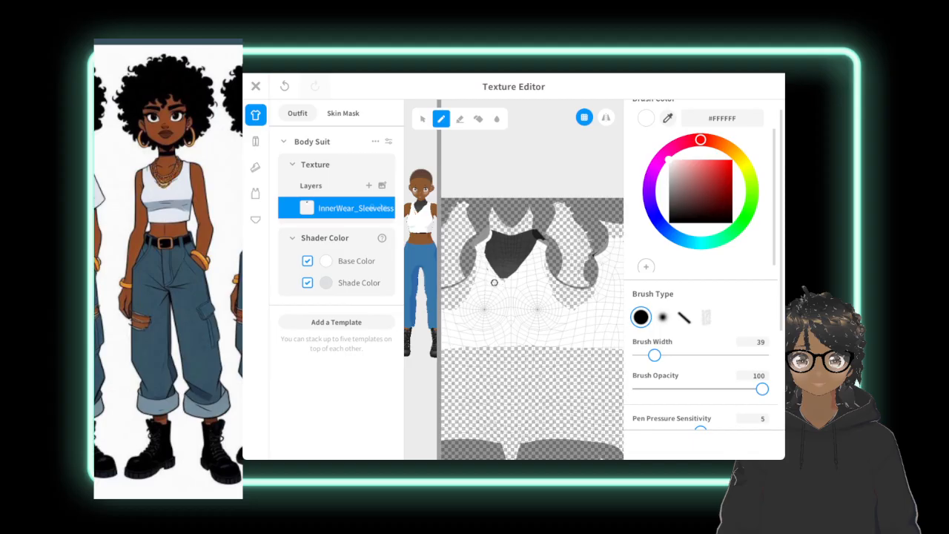
pyautogui.moveTo(500, 277)
pyautogui.mouseDown()
pyautogui.moveTo(486, 255)
pyautogui.moveTo(502, 279)
pyautogui.mouseUp()
# Erase the dark high-neck fabric inside the V neckline and touch up the leftover specks on the back panel in white.
pyautogui.click(460, 119)
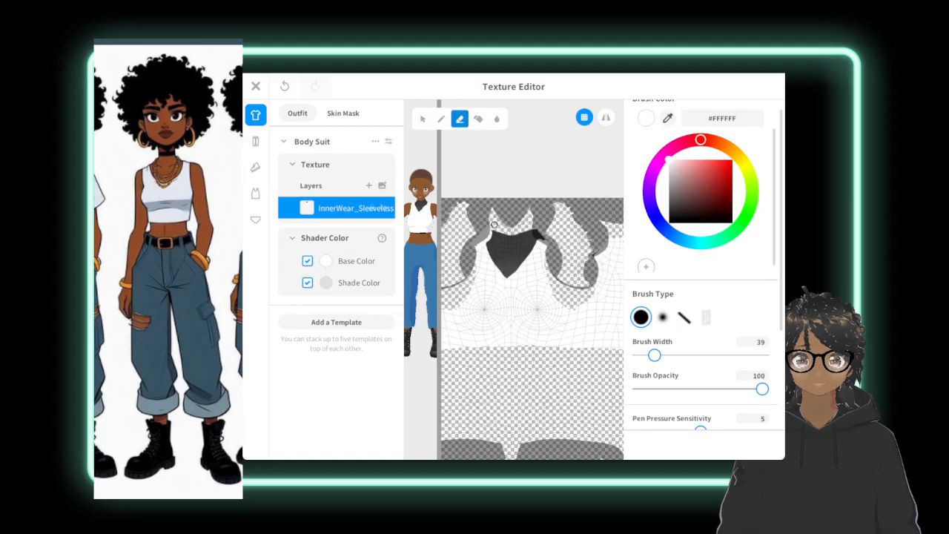
pyautogui.moveTo(494, 224)
pyautogui.mouseDown()
pyautogui.moveTo(533, 241)
pyautogui.moveTo(508, 261)
pyautogui.moveTo(506, 245)
pyautogui.moveTo(519, 238)
pyautogui.moveTo(517, 246)
pyautogui.moveTo(493, 235)
pyautogui.moveTo(488, 245)
pyautogui.moveTo(505, 273)
pyautogui.moveTo(533, 220)
pyautogui.moveTo(499, 240)
pyautogui.moveTo(496, 255)
pyautogui.moveTo(508, 266)
pyautogui.moveTo(493, 239)
pyautogui.moveTo(552, 250)
pyautogui.moveTo(539, 238)
pyautogui.moveTo(530, 247)
pyautogui.mouseUp()
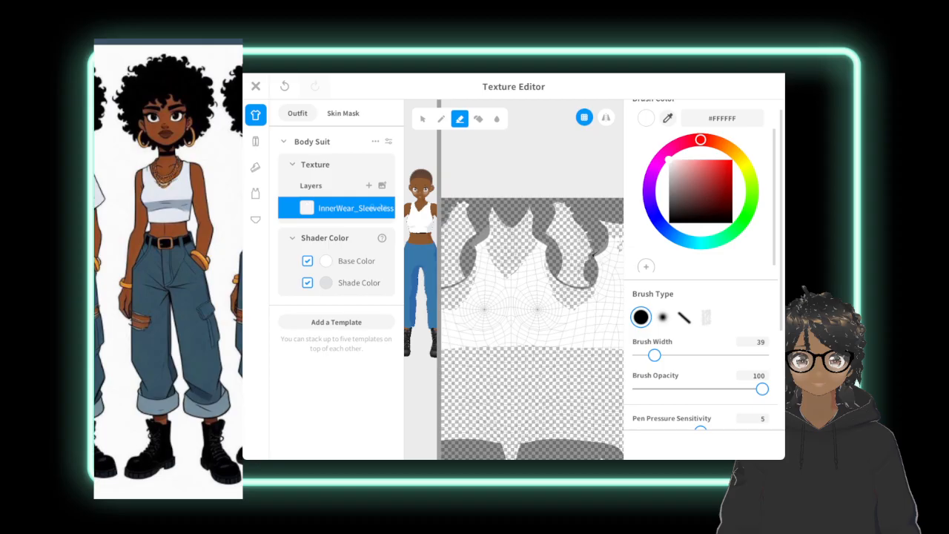
pyautogui.click(440, 119)
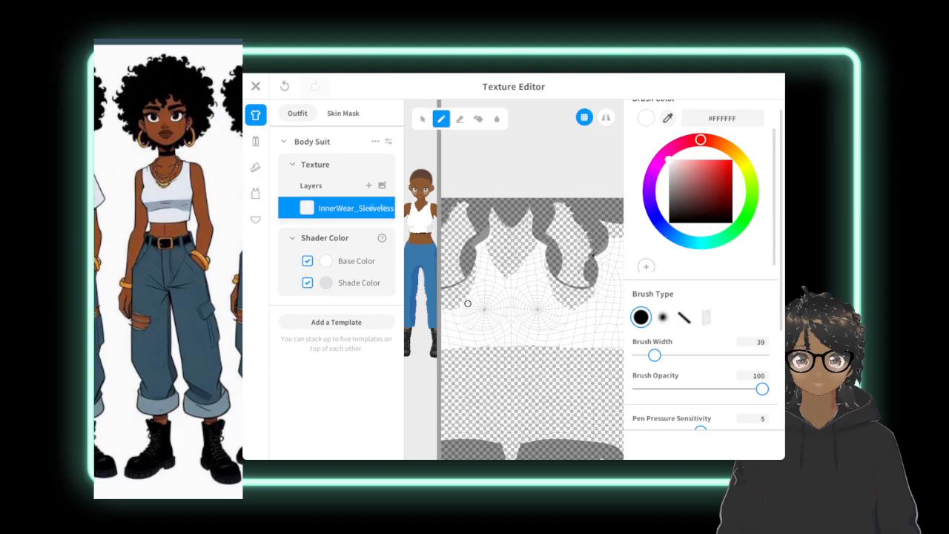
# With a brush width of 90, erase the leftover collar at the back of the neck and paint over the back seam in white.
pyautogui.scroll(-5, 467, 303)
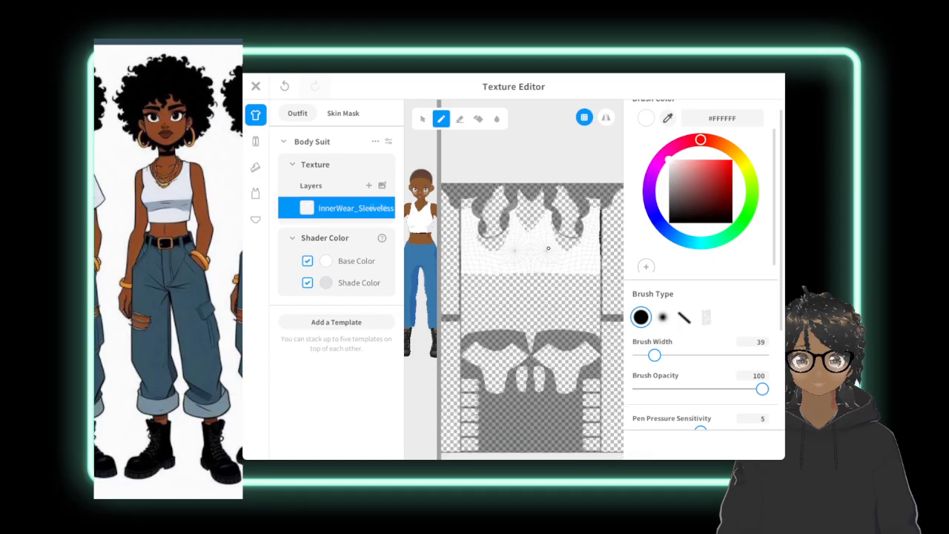
pyautogui.scroll(-2, 511, 332)
pyautogui.moveTo(439, 319); pyautogui.dragTo(591, 319)
pyautogui.moveTo(549, 296); pyautogui.dragTo(411, 297, button='right')
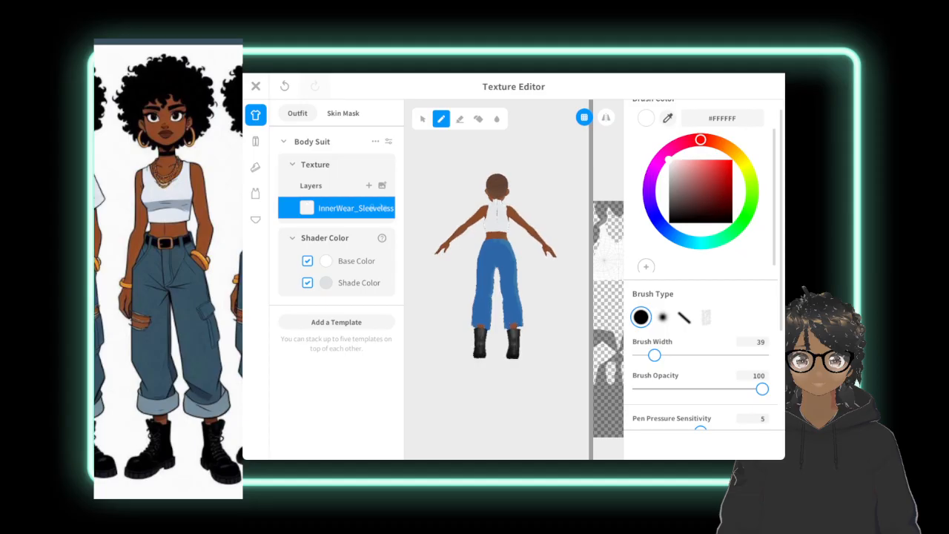
pyautogui.moveTo(591, 297); pyautogui.dragTo(494, 297)
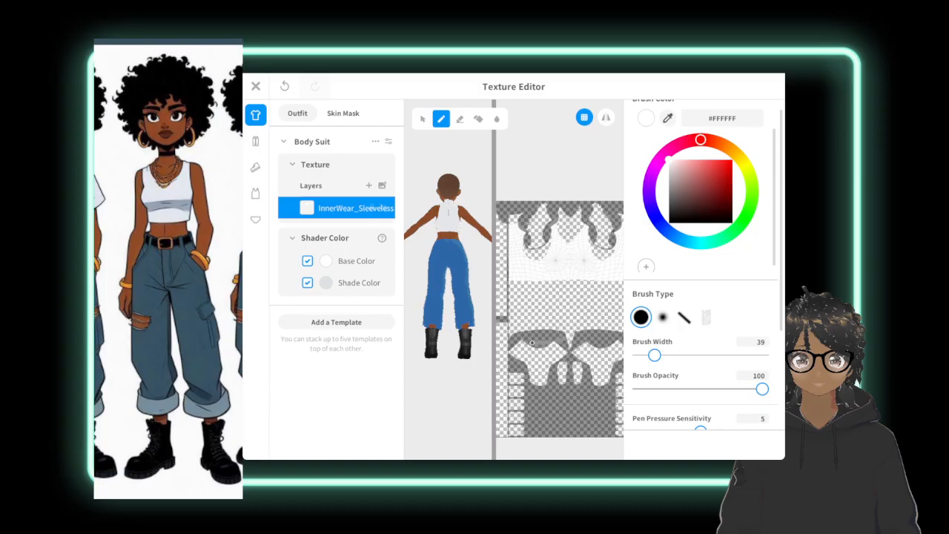
pyautogui.scroll(-2, 569, 335)
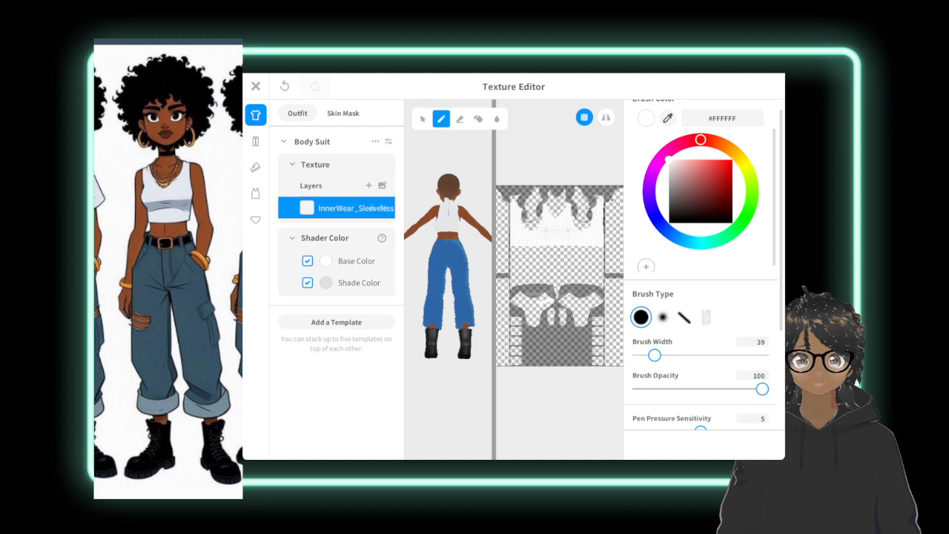
pyautogui.moveTo(654, 355); pyautogui.dragTo(676, 355)
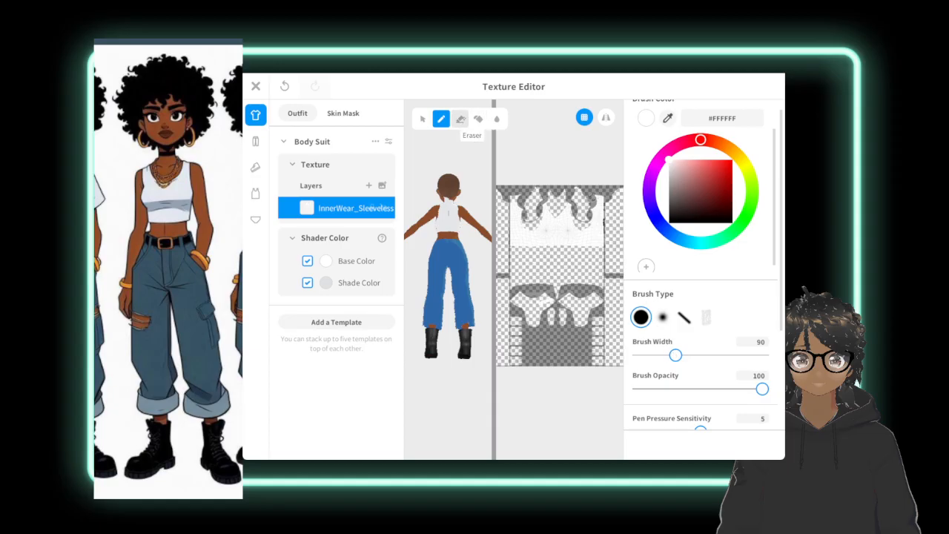
pyautogui.click(460, 119)
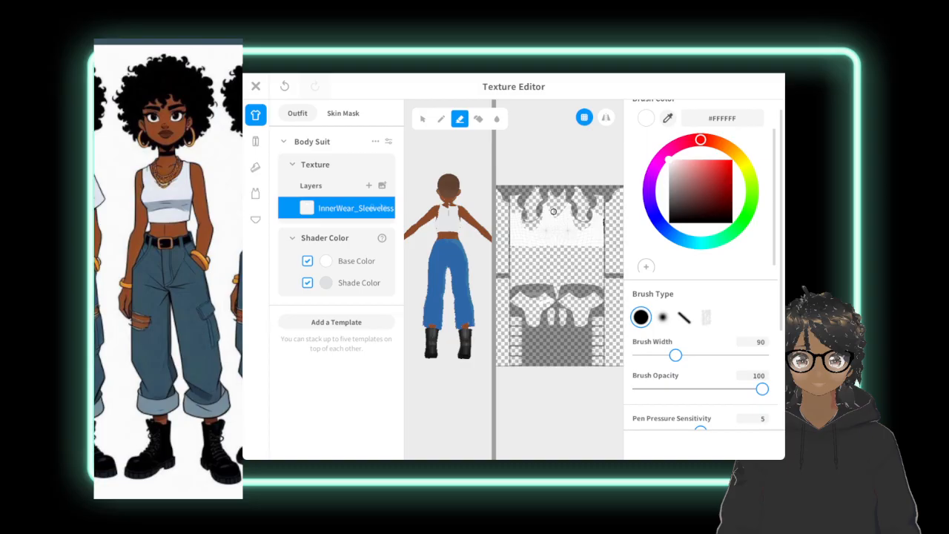
pyautogui.click(441, 119)
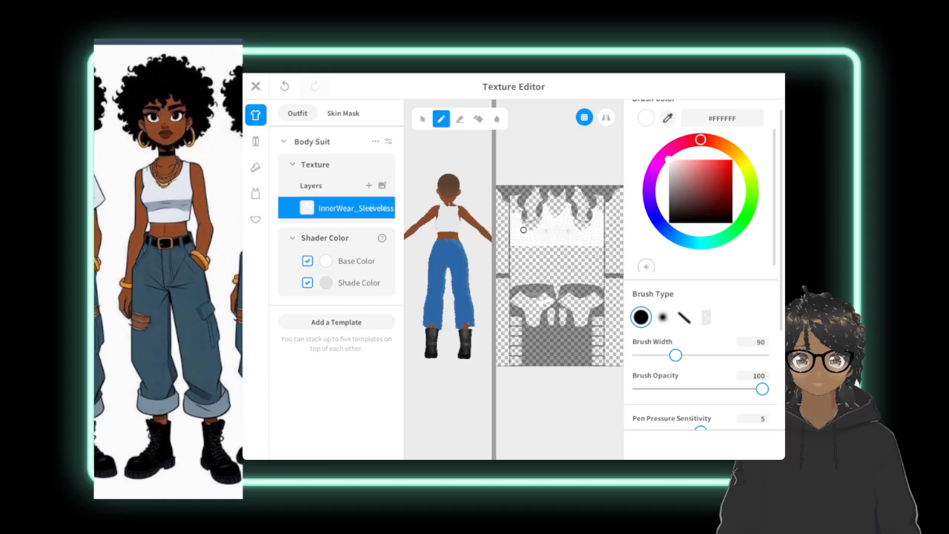
pyautogui.scroll(5, 542, 226)
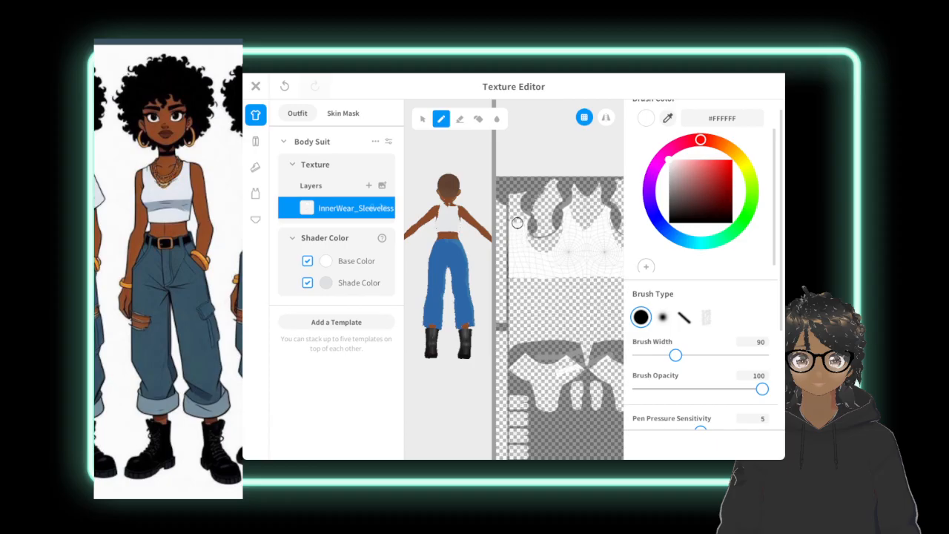
# Erase the stray white fabric along the back neckline on the first back panel of the top's texture.
pyautogui.click(459, 119)
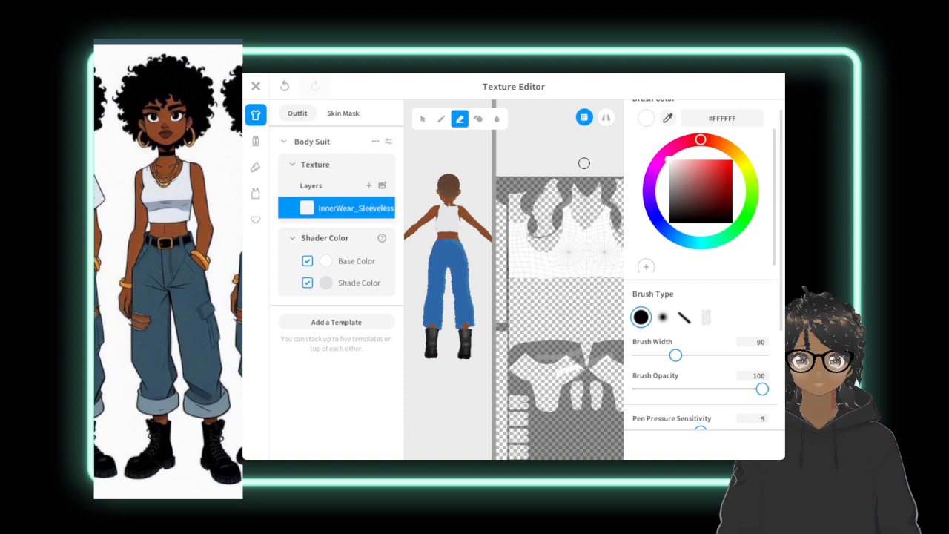
pyautogui.moveTo(576, 239); pyautogui.dragTo(519, 250, button='middle')
pyautogui.scroll(4, 525, 252)
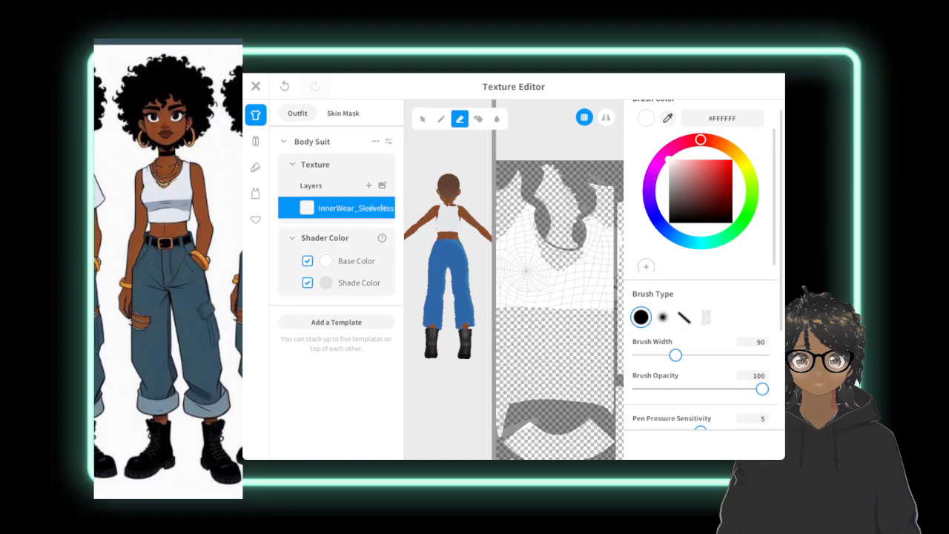
pyautogui.moveTo(591, 181); pyautogui.dragTo(602, 190)
pyautogui.scroll(-5, 611, 262)
pyautogui.moveTo(602, 225); pyautogui.dragTo(574, 219, button='middle')
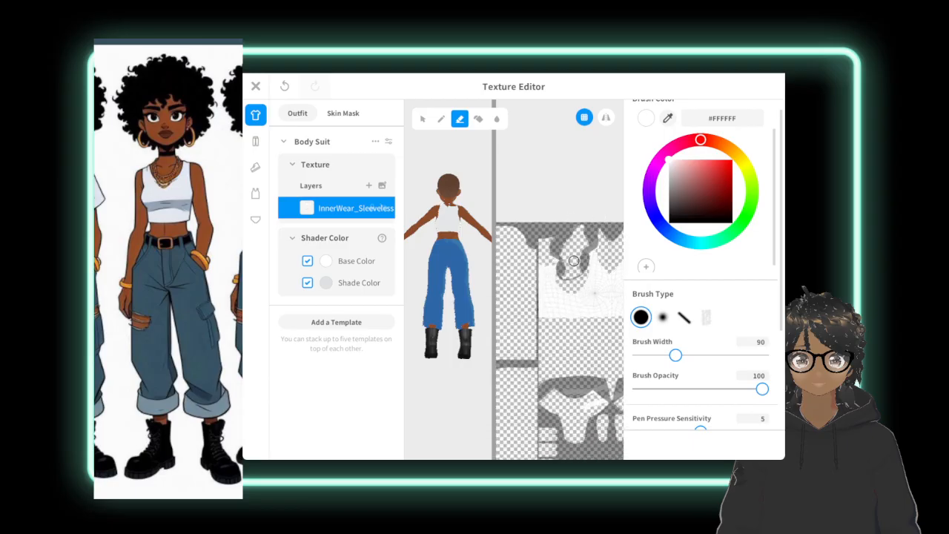
pyautogui.scroll(8, 574, 252)
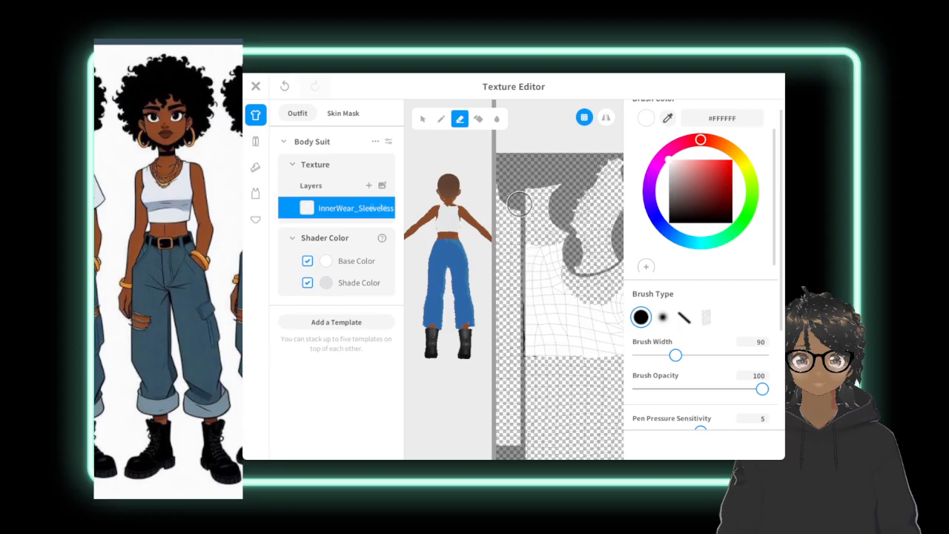
# Erase the remaining stray fabric around the neckline on the opposite back panel of the top.
pyautogui.scroll(-3, 611, 306)
pyautogui.moveTo(612, 311); pyautogui.dragTo(498, 286, button='middle')
pyautogui.moveTo(612, 268); pyautogui.dragTo(567, 256, button='middle')
pyautogui.scroll(3, 615, 279)
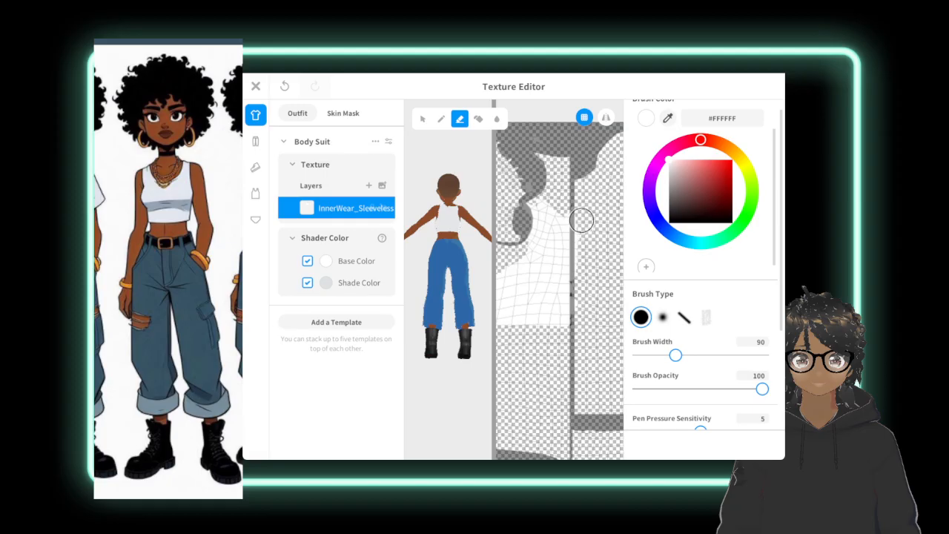
pyautogui.moveTo(537, 178)
pyautogui.mouseDown()
pyautogui.moveTo(564, 195)
pyautogui.moveTo(557, 186)
pyautogui.mouseUp()
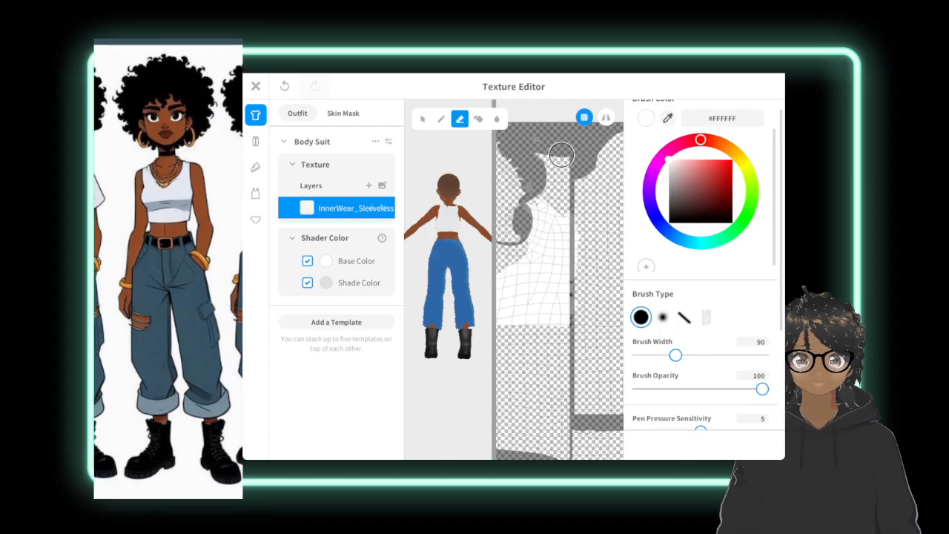
pyautogui.scroll(3, 439, 220)
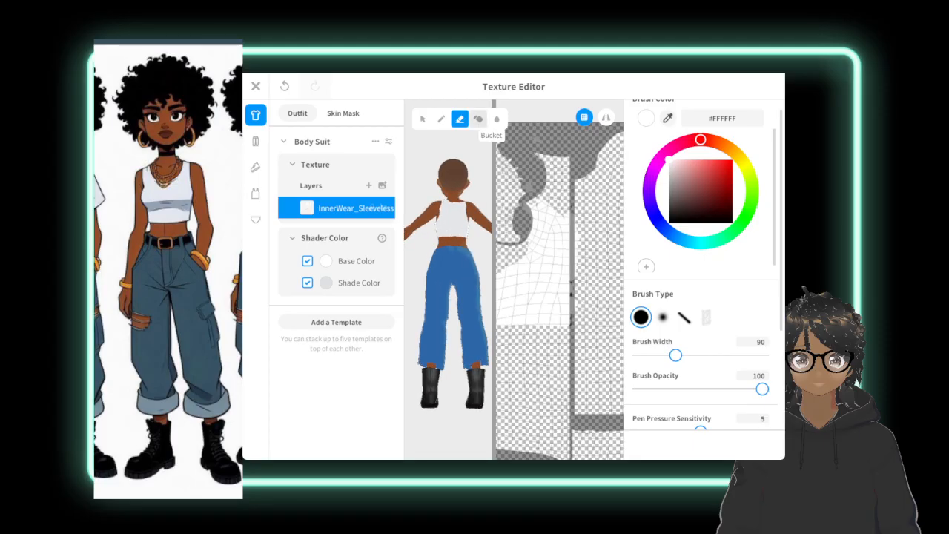
pyautogui.scroll(2, 448, 245)
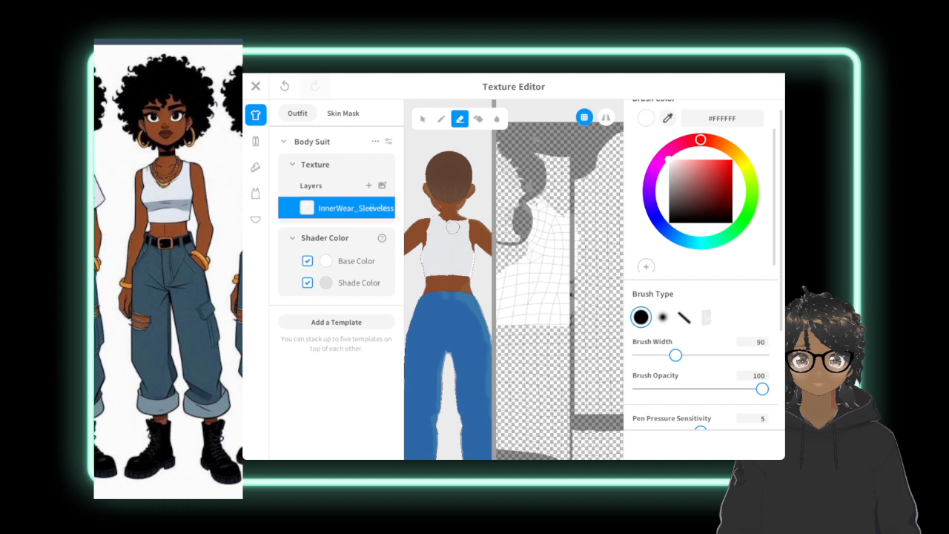
# Touch up the back neckline of the top in white #FFFFFF, using a brush width of 32.
pyautogui.click(441, 120)
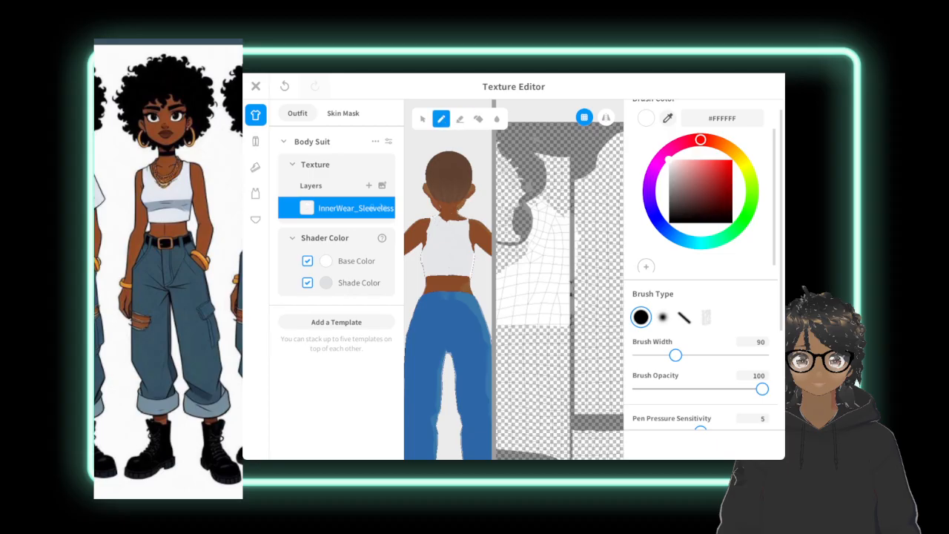
pyautogui.scroll(-5, 556, 269)
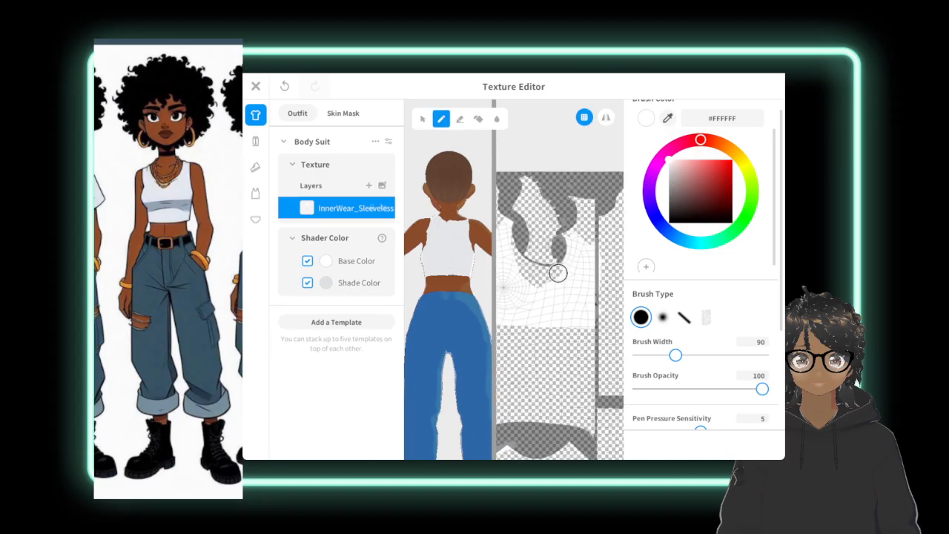
pyautogui.moveTo(587, 317)
pyautogui.mouseDown(button='middle')
pyautogui.moveTo(557, 274)
pyautogui.moveTo(583, 284)
pyautogui.moveTo(566, 286)
pyautogui.mouseUp(button='middle')
pyautogui.scroll(4, 556, 274)
pyautogui.scroll(1, 566, 286)
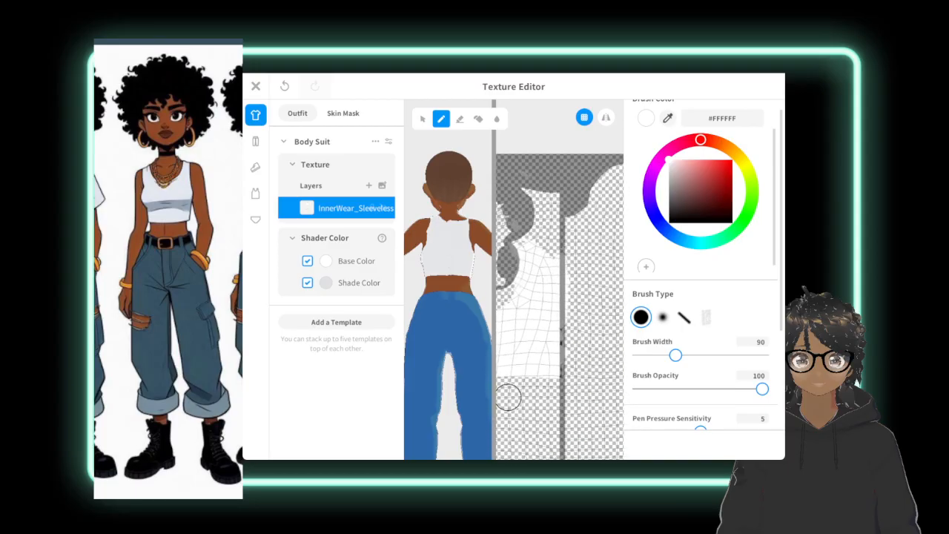
pyautogui.moveTo(676, 355); pyautogui.dragTo(651, 355)
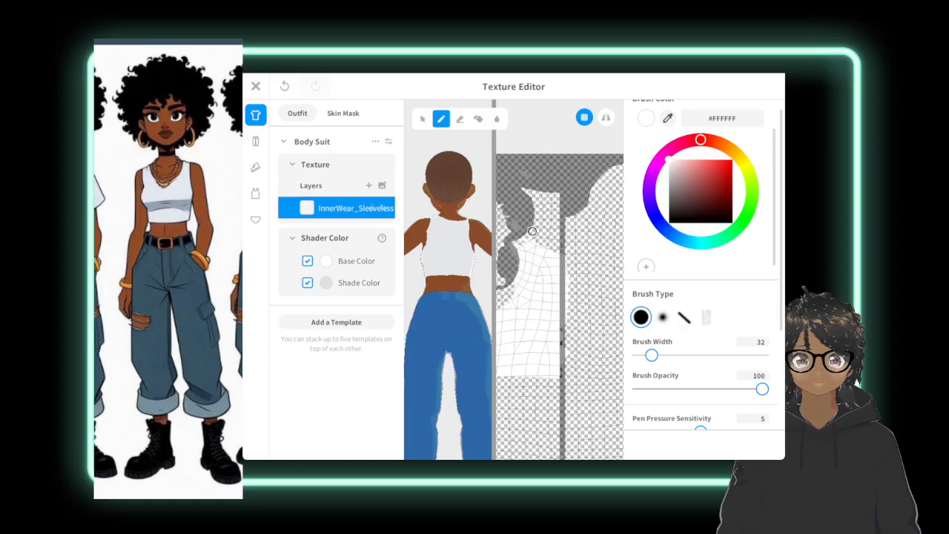
pyautogui.moveTo(532, 231); pyautogui.dragTo(556, 277, button='middle')
pyautogui.scroll(-4, 555, 278)
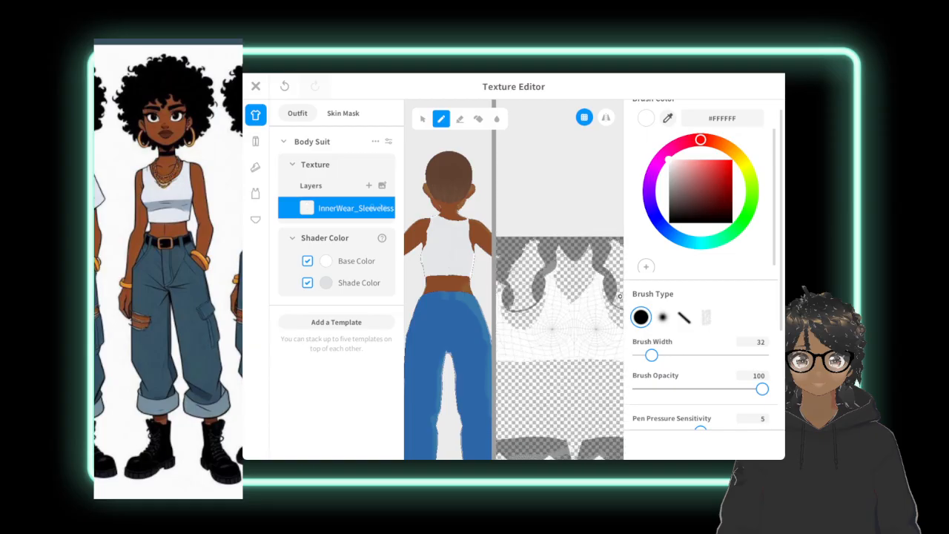
pyautogui.scroll(2, 527, 298)
pyautogui.scroll(3, 526, 298)
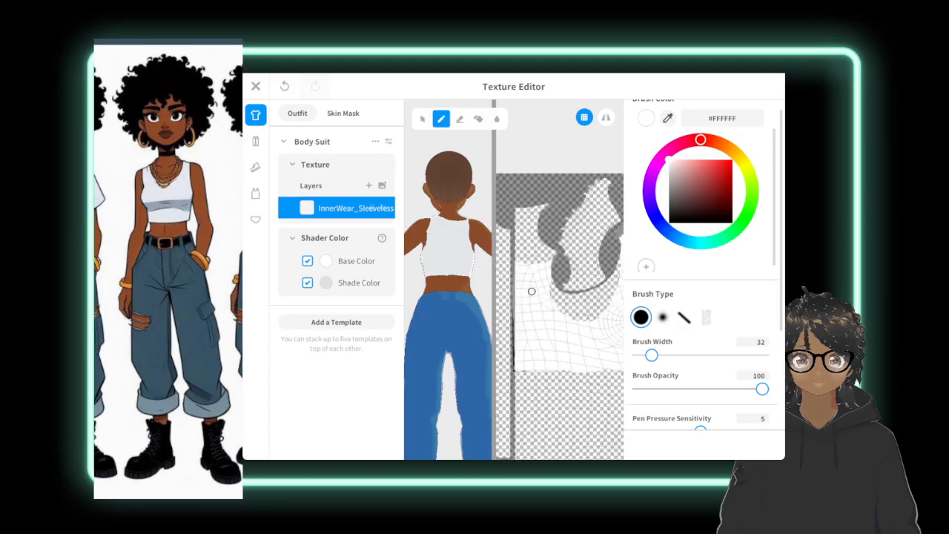
pyautogui.scroll(1, 545, 290)
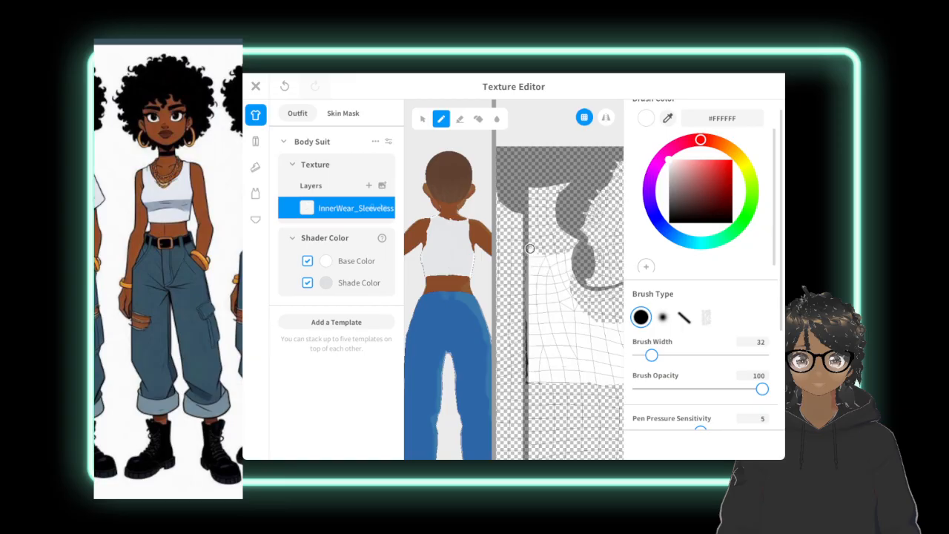
pyautogui.click(285, 86)
pyautogui.hotkey('ctrl', 'y')
# Close the texture editor, saving the edited top as a new item, and turn the avatar to its front.
pyautogui.click(254, 86)
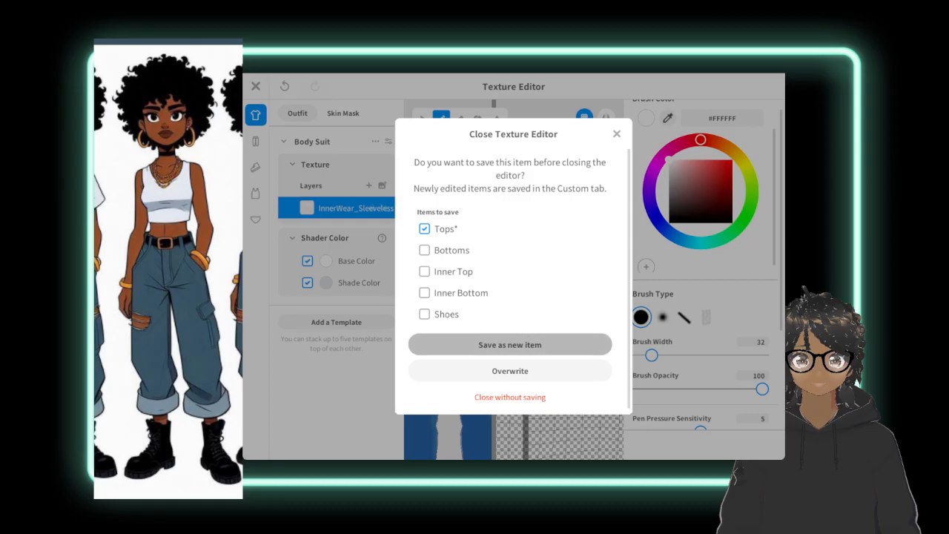
pyautogui.click(510, 344)
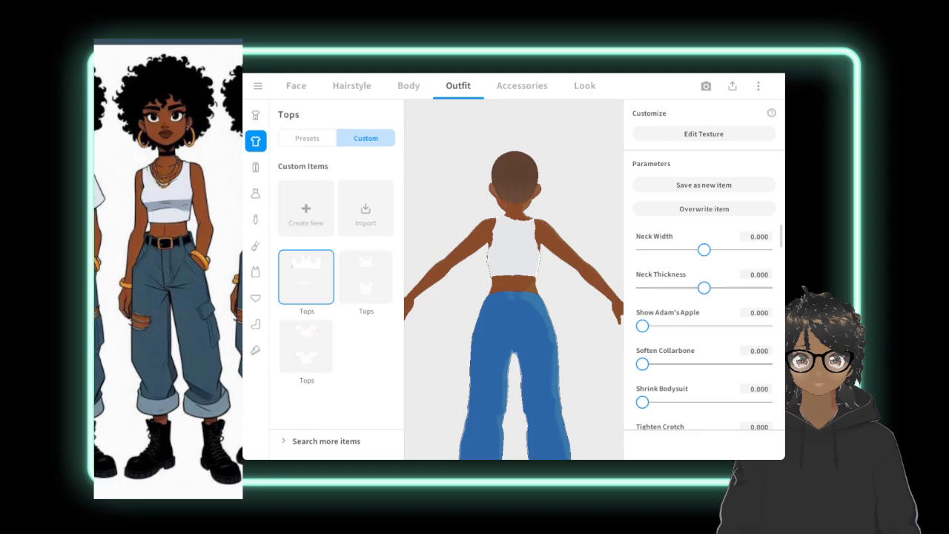
pyautogui.scroll(-8, 519, 259)
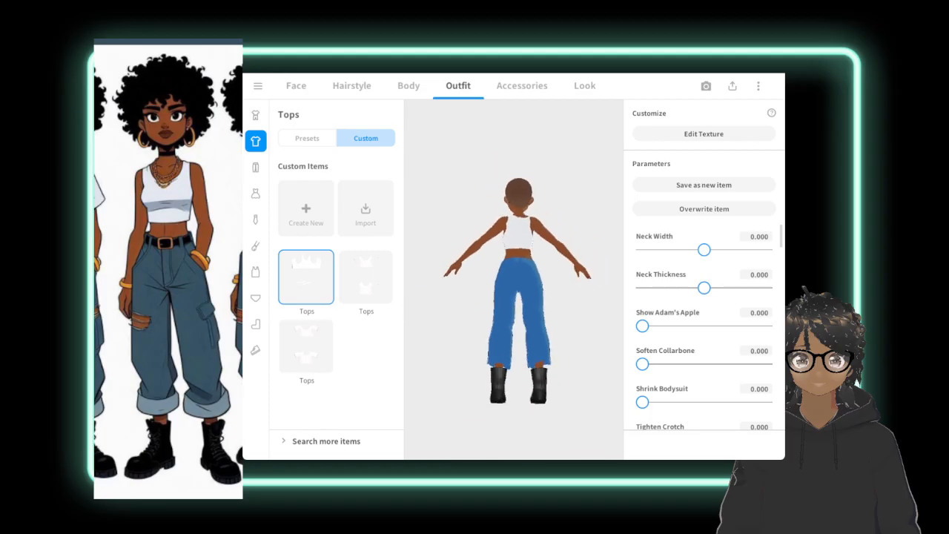
pyautogui.moveTo(445, 282); pyautogui.dragTo(510, 276, button='right')
pyautogui.scroll(4, 516, 274)
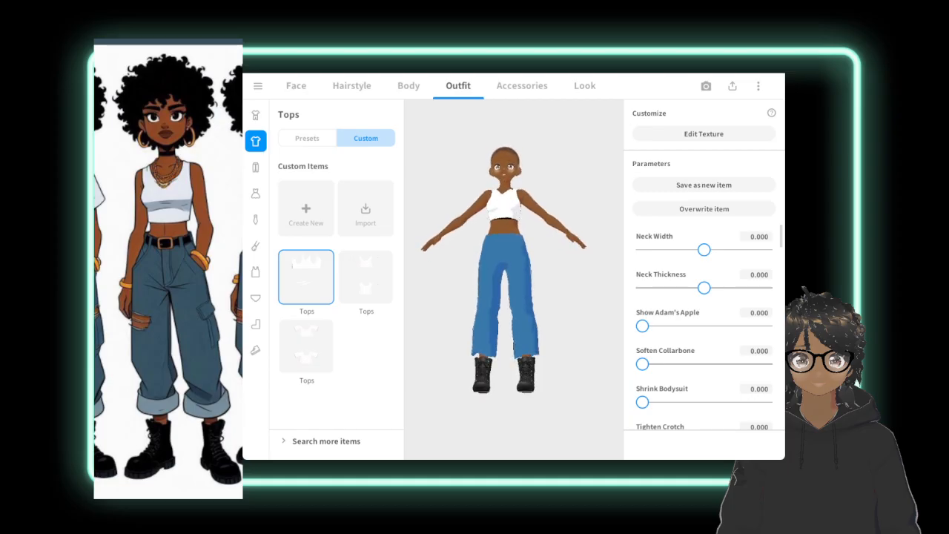
# Look through the glasses, furry ears and tail accessories, and return to the outfit settings.
pyautogui.click(508, 89)
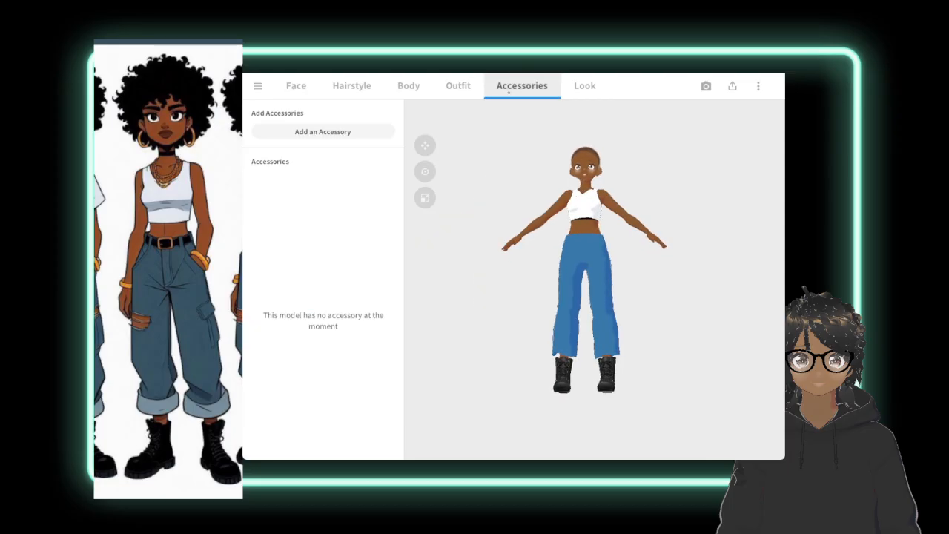
pyautogui.click(323, 131)
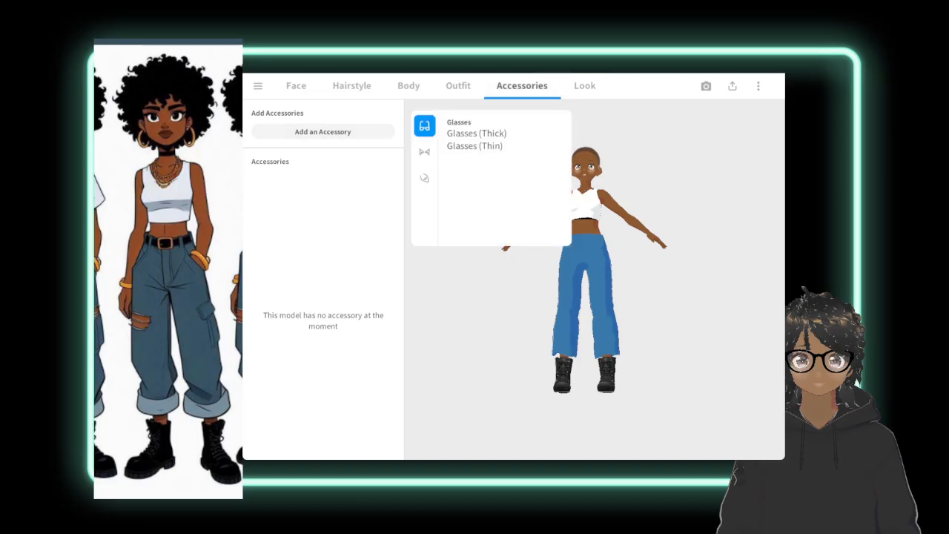
pyautogui.click(424, 152)
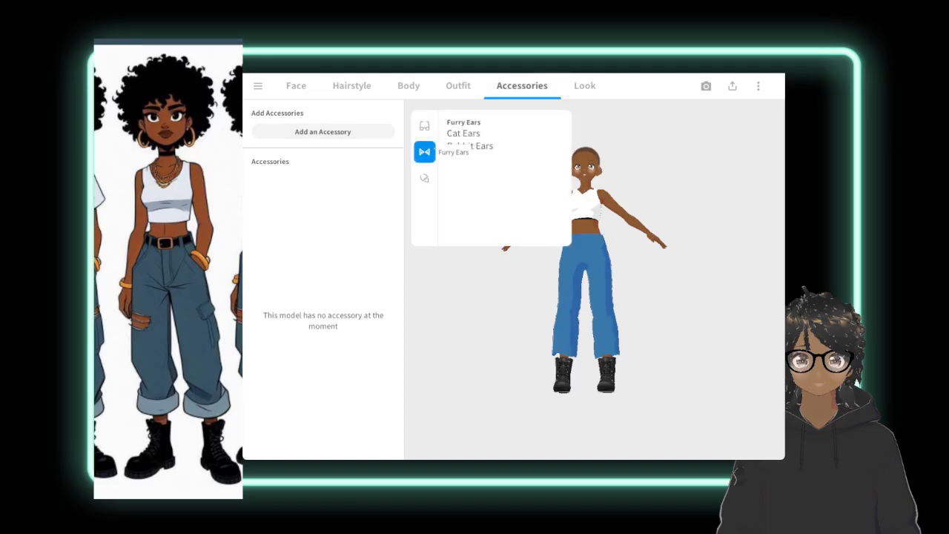
pyautogui.click(425, 178)
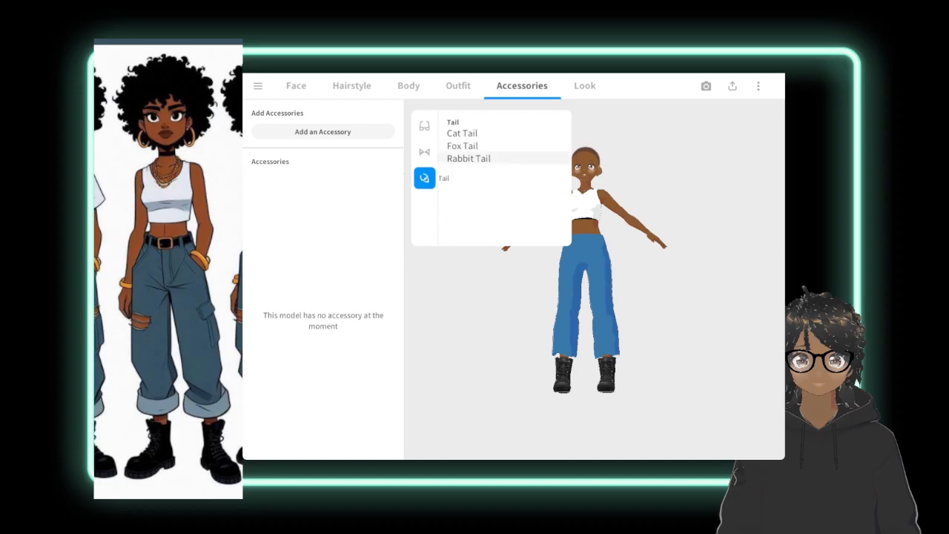
pyautogui.click(465, 317)
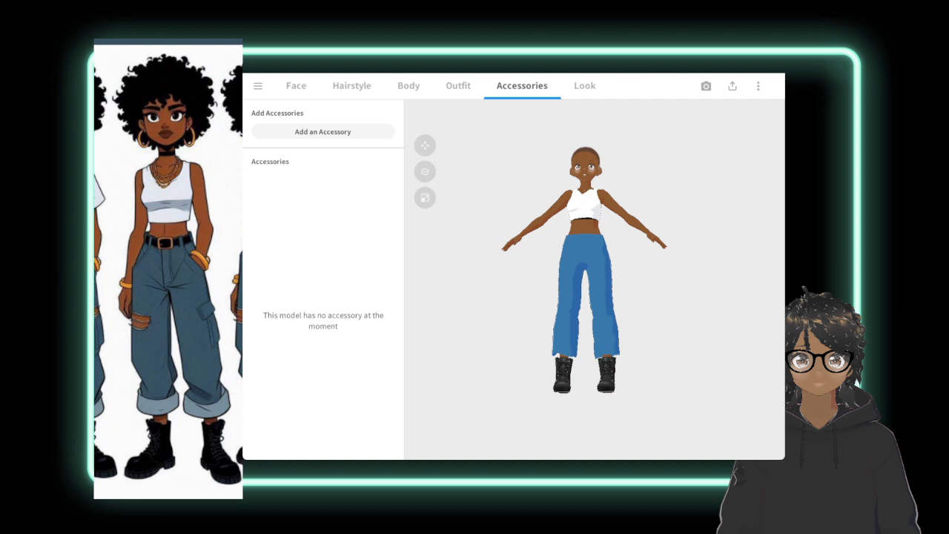
pyautogui.click(342, 133)
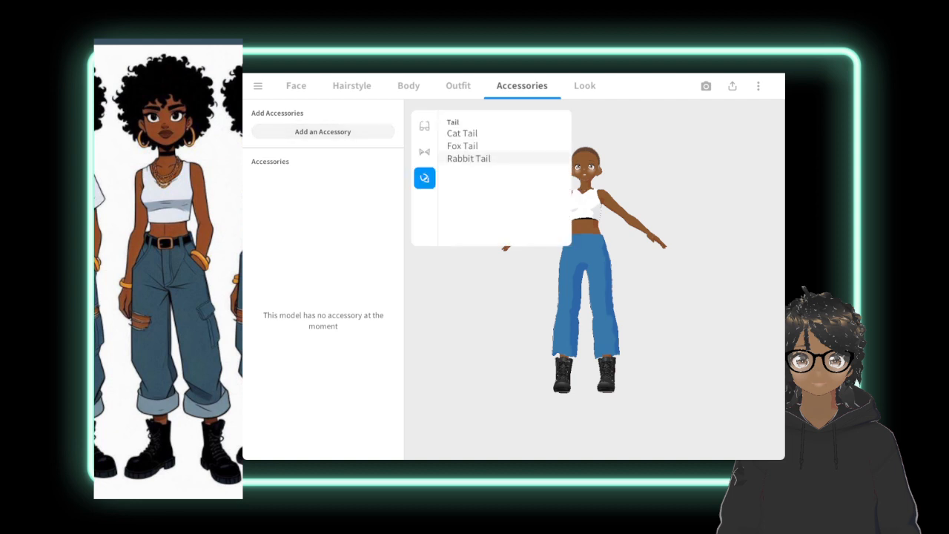
pyautogui.click(470, 158)
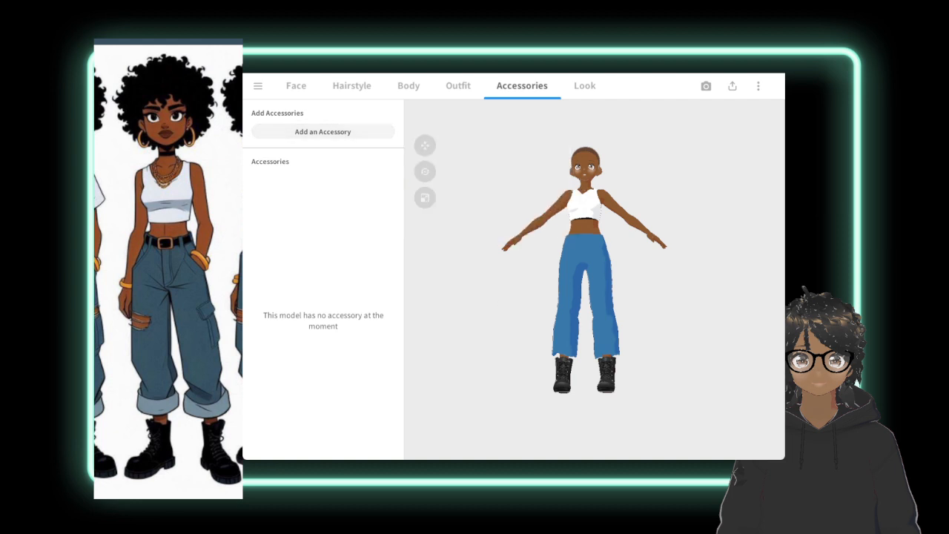
pyautogui.click(458, 85)
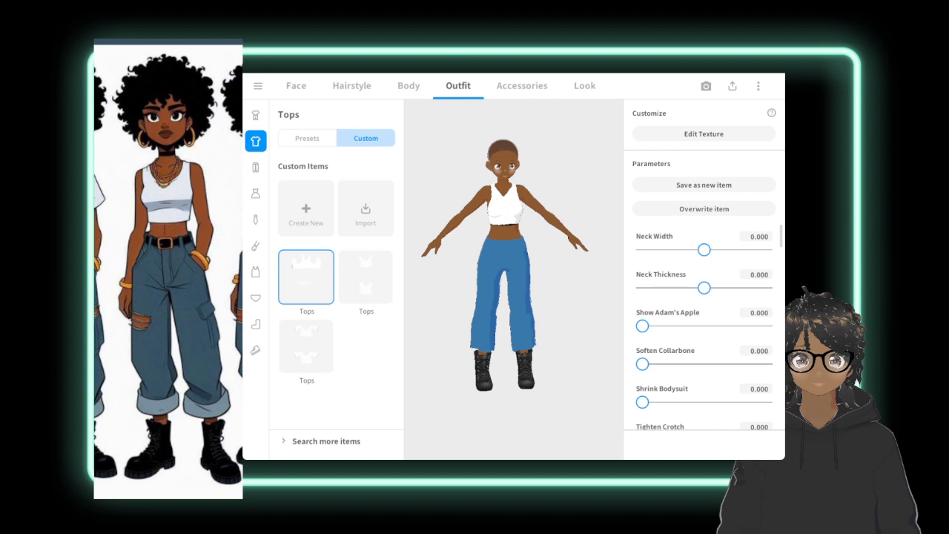
# Replace the avatar's eyes with the first preset in the face's Eyes Sets.
pyautogui.moveTo(511, 267); pyautogui.dragTo(494, 284, button='middle')
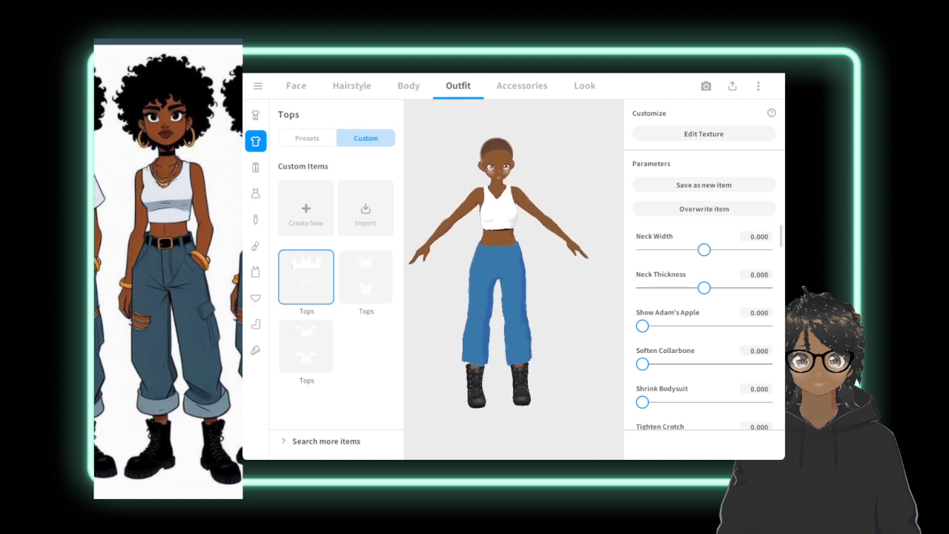
pyautogui.scroll(5, 512, 296)
pyautogui.scroll(4, 514, 297)
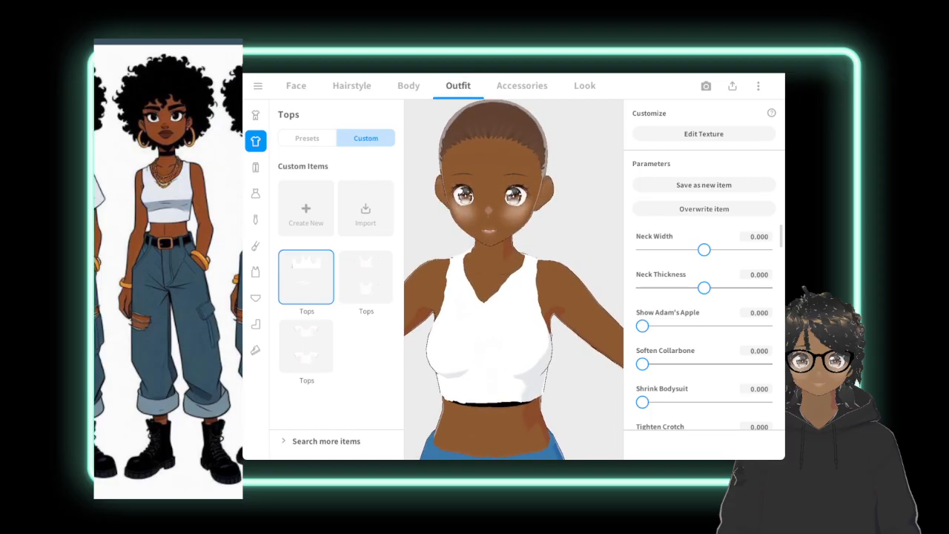
pyautogui.click(296, 86)
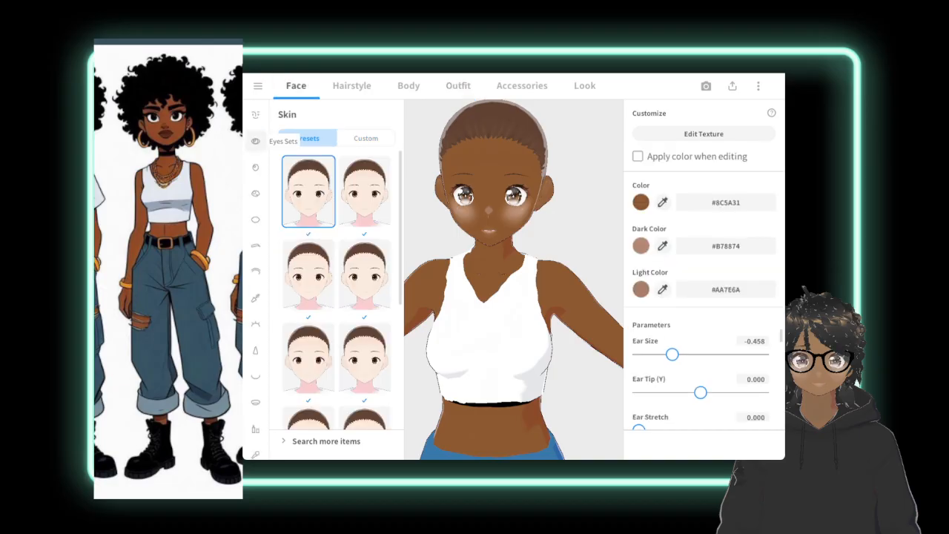
pyautogui.click(255, 141)
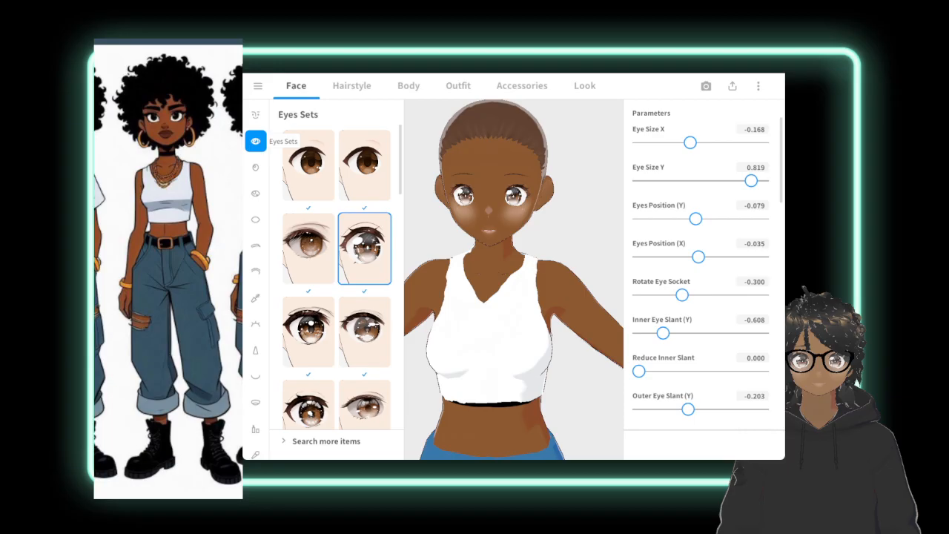
pyautogui.click(308, 165)
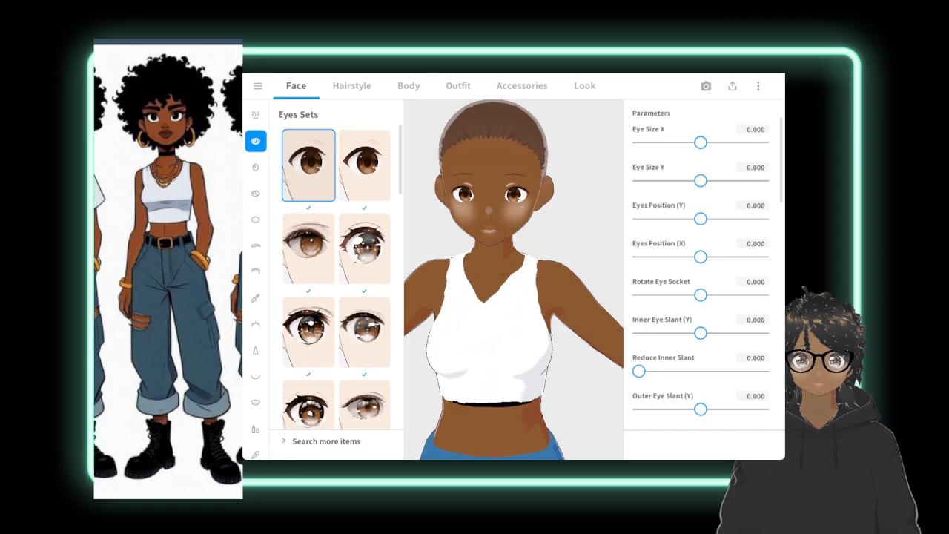
# Replace the avatar's eyes with the Eyes Sets preset that has a round white highlight in the middle of the iris.
pyautogui.scroll(-5, 336, 278)
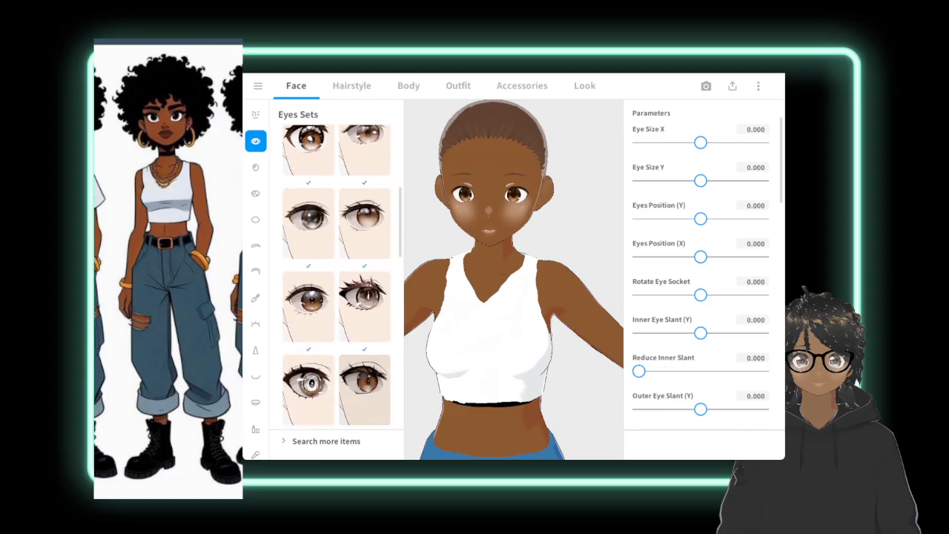
pyautogui.scroll(-3, 335, 278)
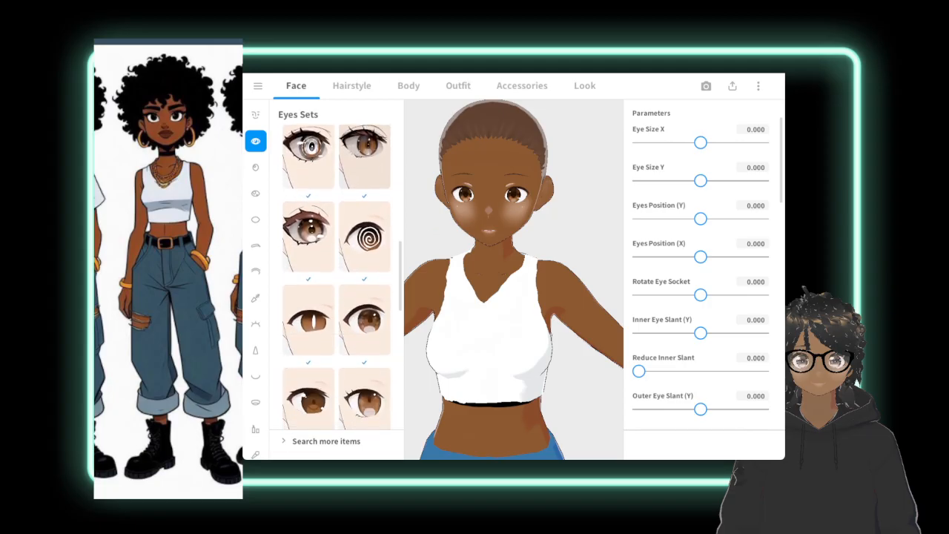
pyautogui.scroll(-5, 335, 278)
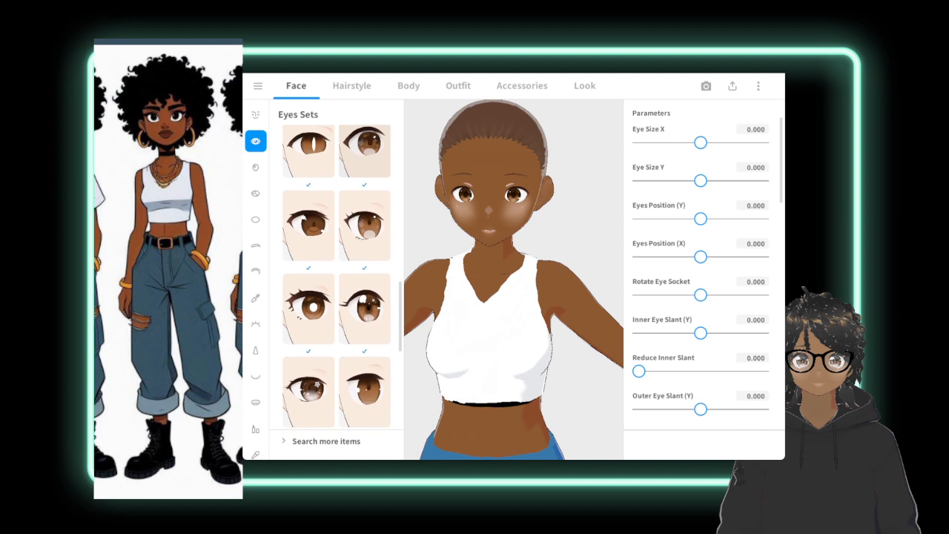
pyautogui.scroll(1, 336, 278)
pyautogui.click(309, 270)
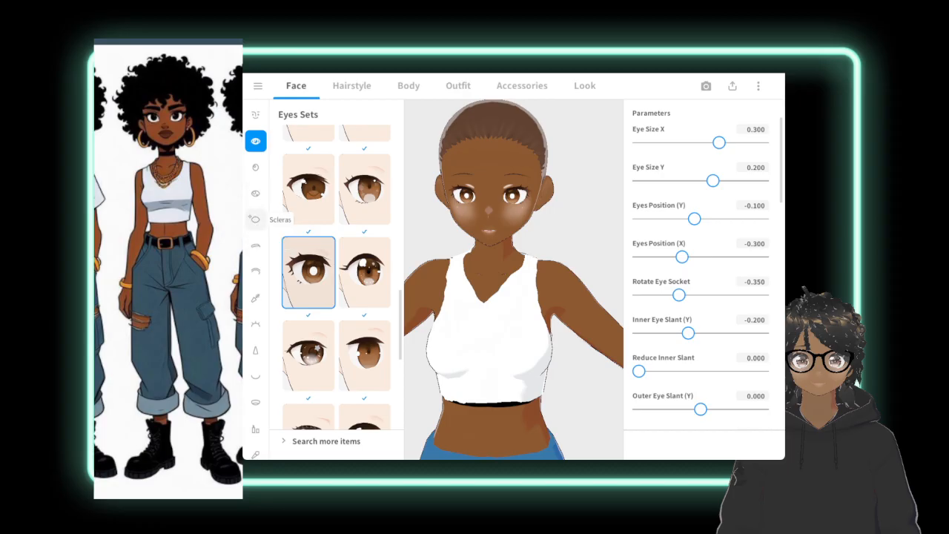
pyautogui.click(255, 219)
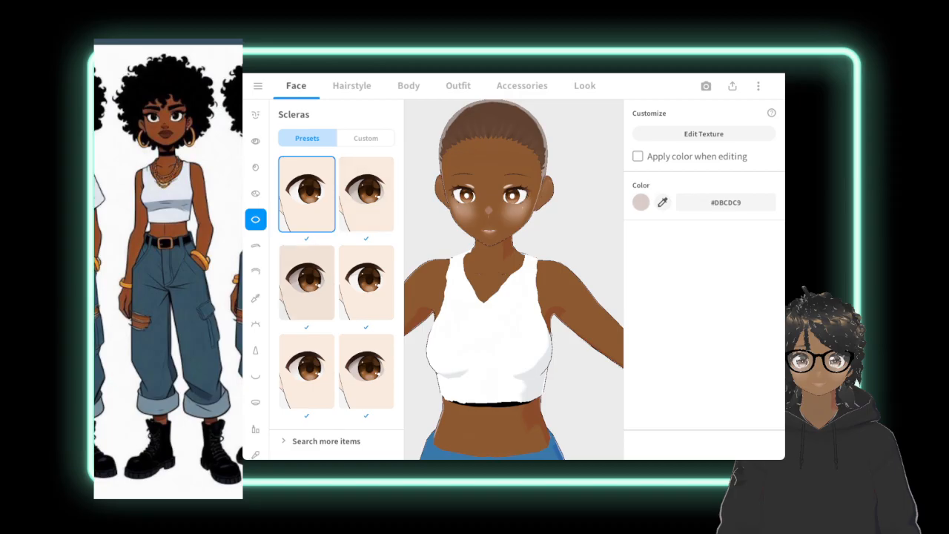
pyautogui.click(366, 139)
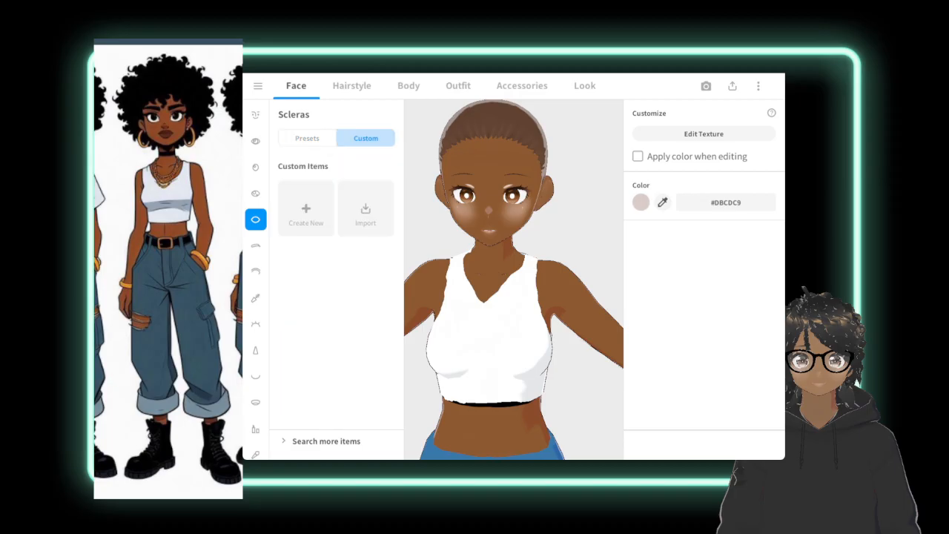
pyautogui.click(307, 139)
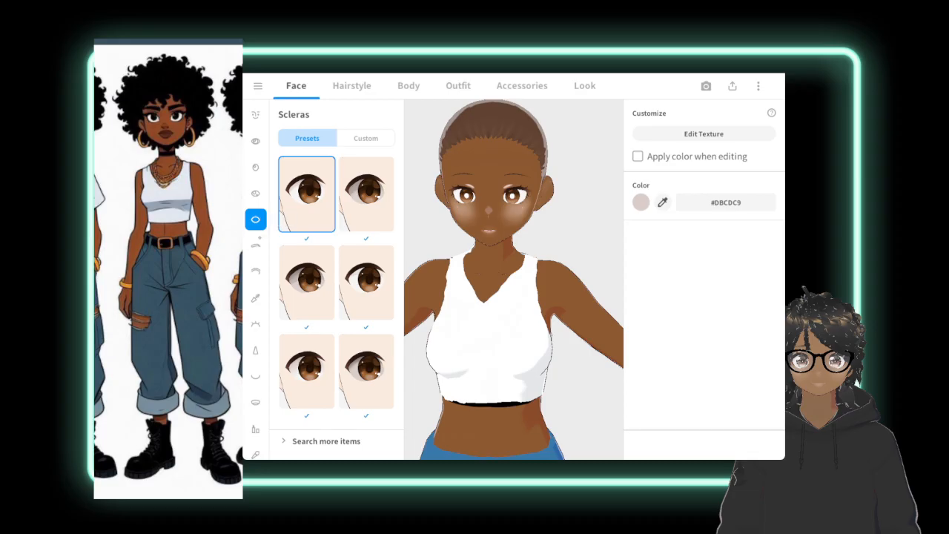
# Set the eyebrow color to black #000000.
pyautogui.click(255, 245)
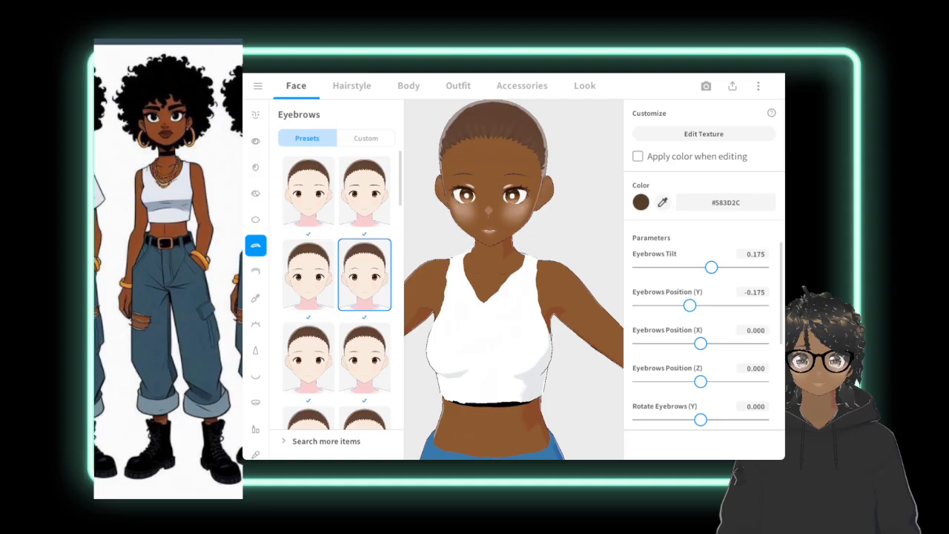
pyautogui.click(642, 201)
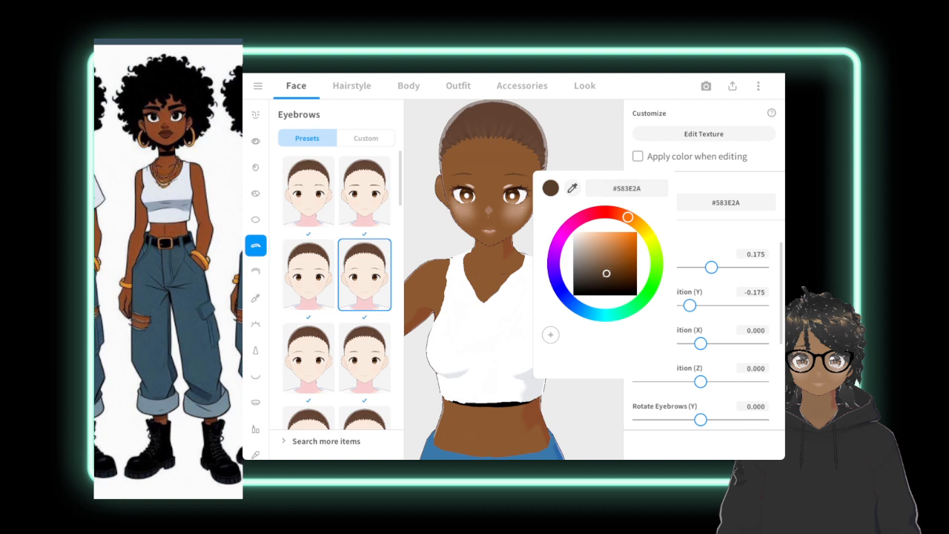
pyautogui.moveTo(606, 274); pyautogui.dragTo(573, 295)
pyautogui.click(701, 112)
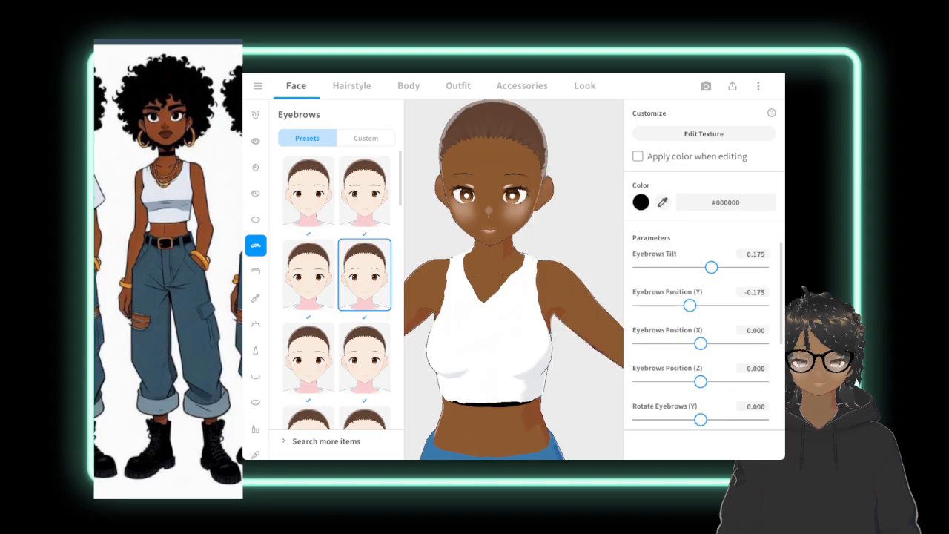
# Set the Eyebrows Length parameter to about 0.317.
pyautogui.scroll(-3, 701, 251)
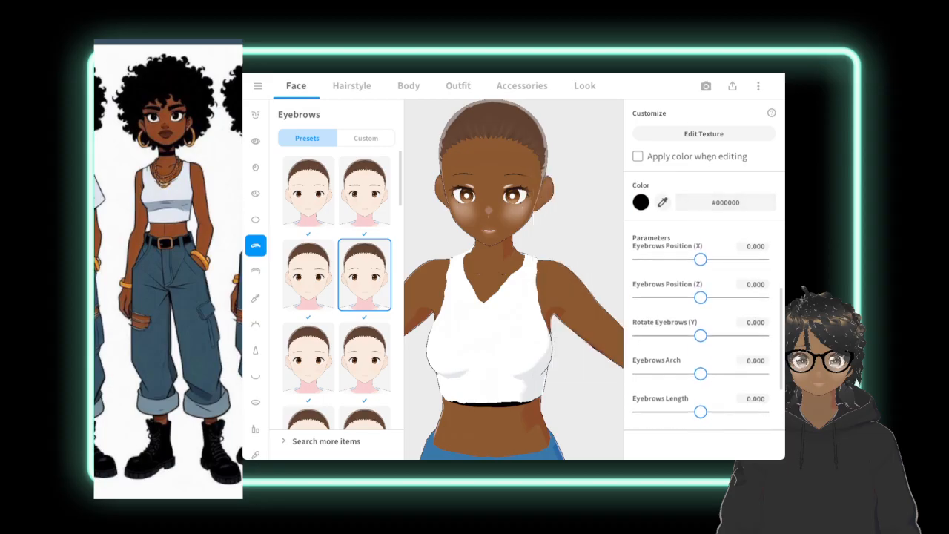
pyautogui.scroll(-1, 712, 319)
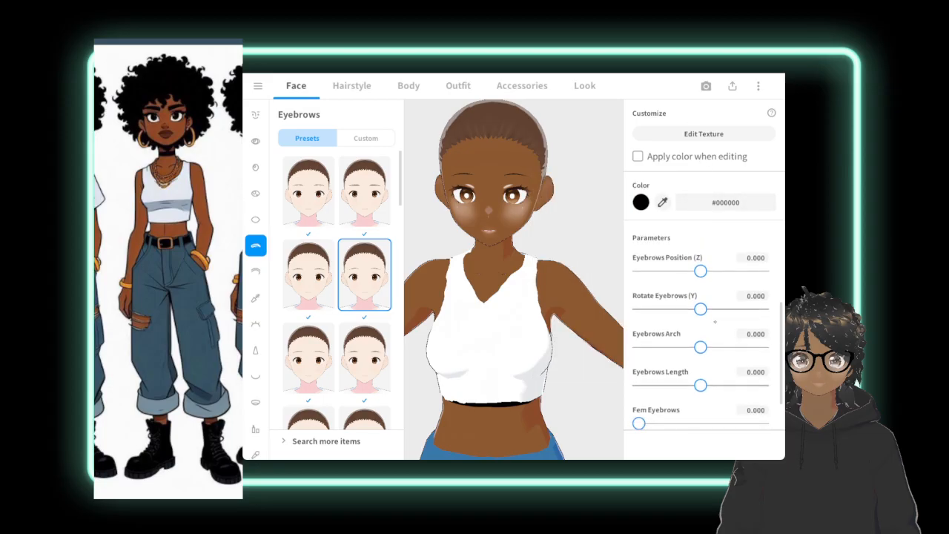
pyautogui.scroll(-1, 715, 307)
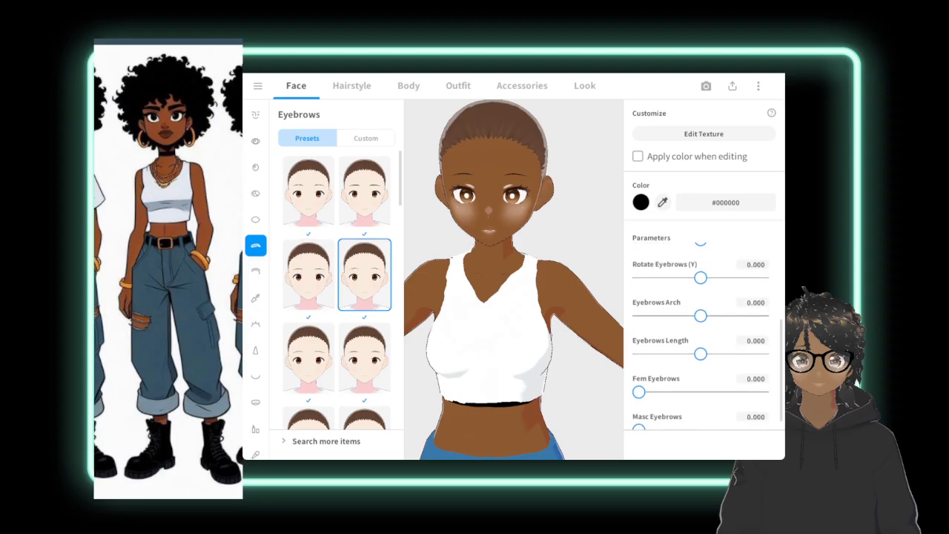
pyautogui.moveTo(701, 354); pyautogui.dragTo(718, 355)
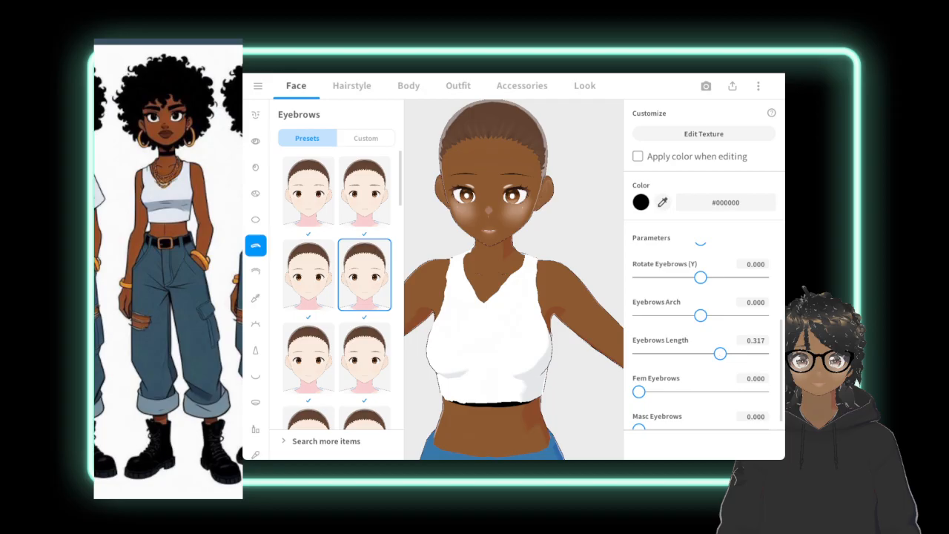
# Raise the Fem Eyebrows parameter and lower the Eyebrows Tilt.
pyautogui.scroll(-1, 708, 345)
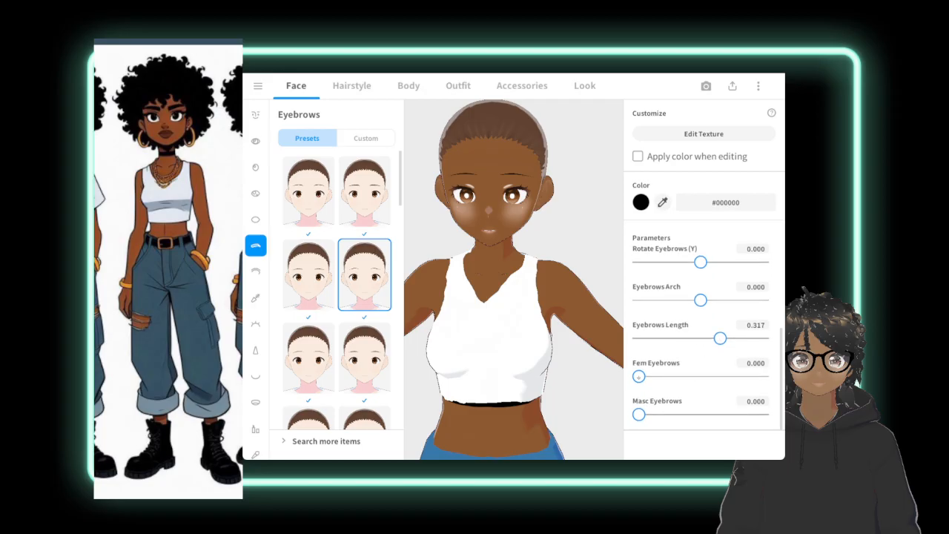
pyautogui.moveTo(638, 376); pyautogui.dragTo(709, 377)
pyautogui.scroll(2, 711, 370)
pyautogui.scroll(2, 718, 369)
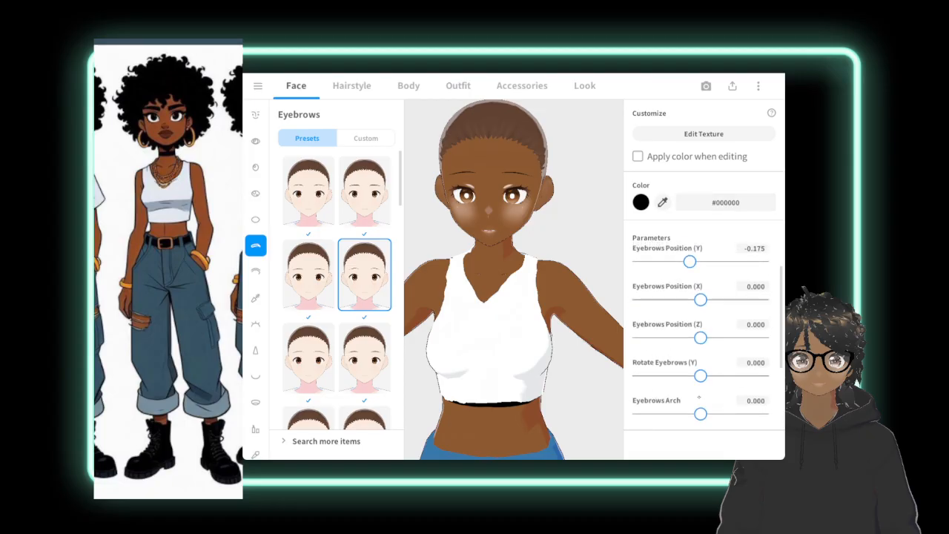
pyautogui.scroll(1, 725, 348)
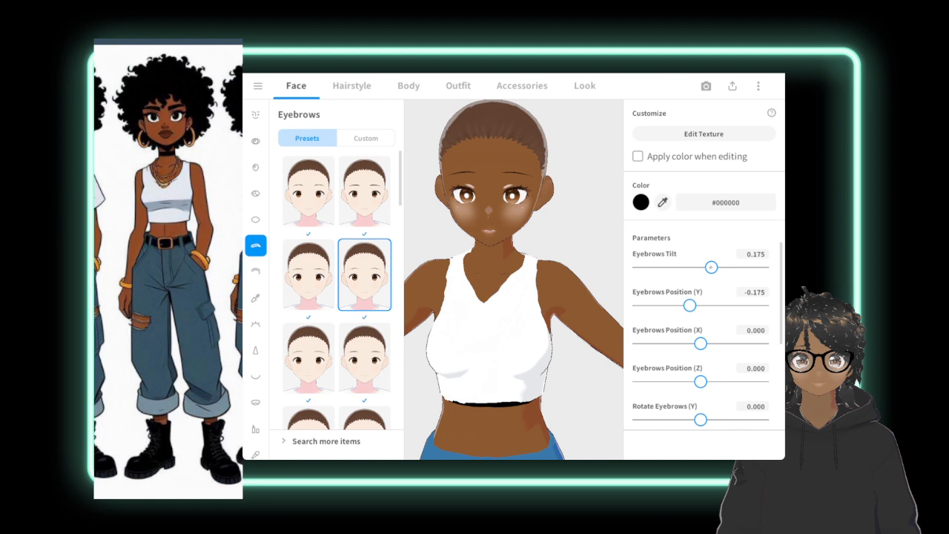
pyautogui.moveTo(711, 267); pyautogui.dragTo(682, 268)
# Open the eyebrow texture for editing and paint a short stroke at the left eyebrow's inner end with the slanted line brush in #333333.
pyautogui.click(704, 133)
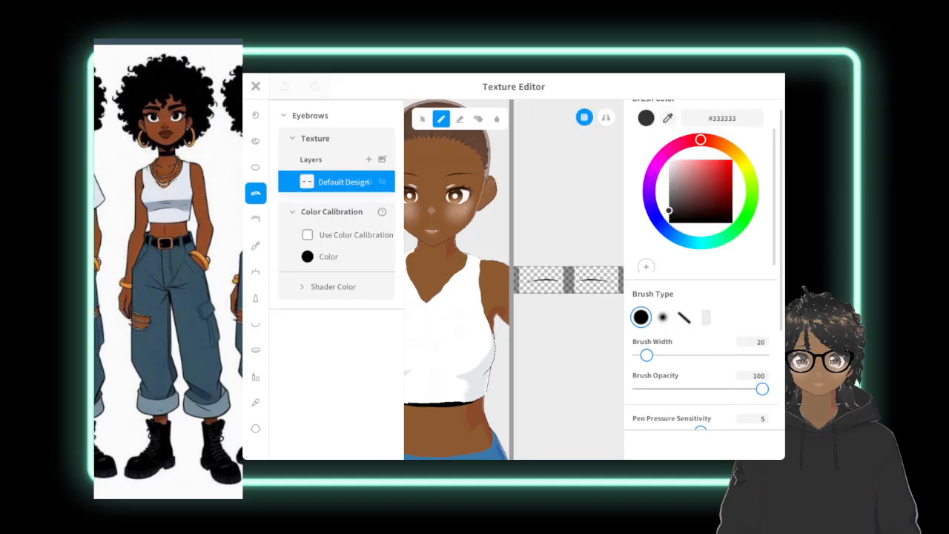
pyautogui.scroll(5, 588, 221)
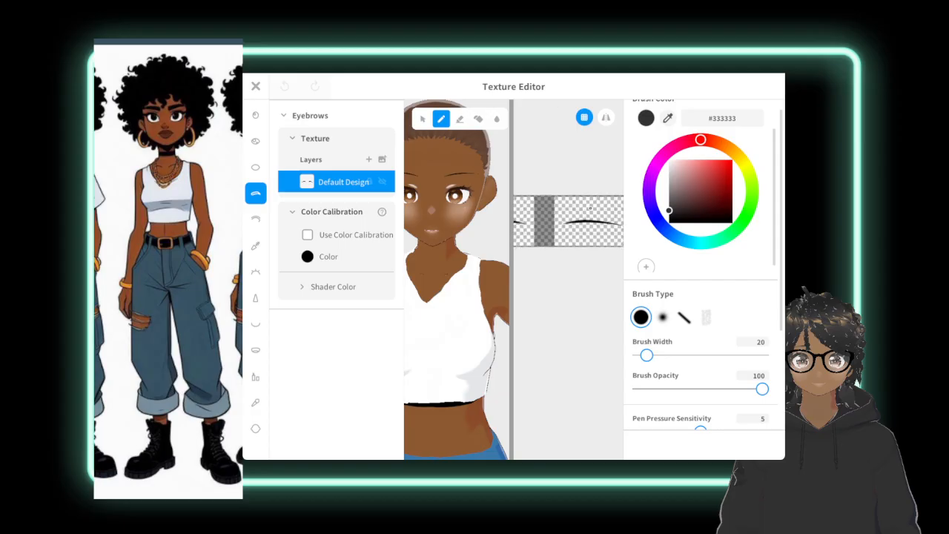
pyautogui.scroll(2, 588, 222)
pyautogui.moveTo(593, 225); pyautogui.dragTo(573, 237, button='middle')
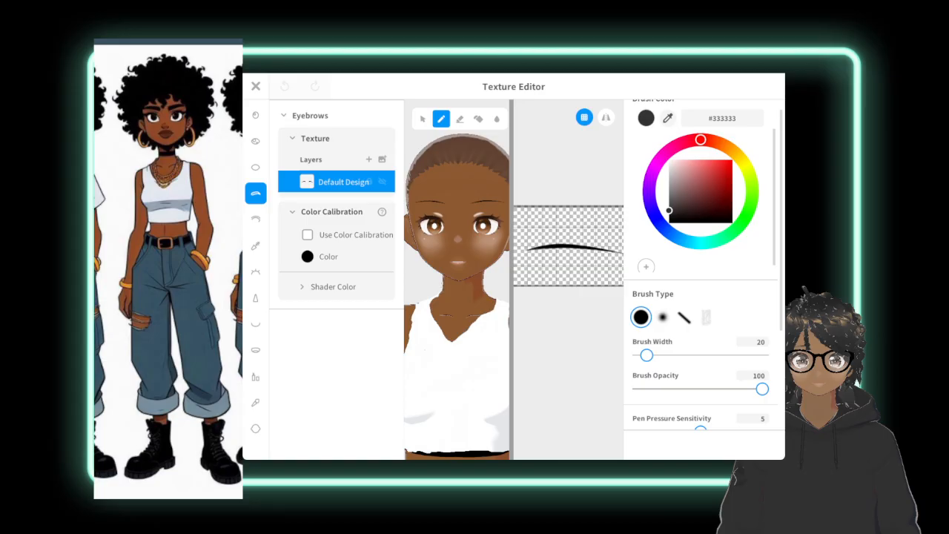
pyautogui.click(684, 317)
pyautogui.moveTo(533, 251); pyautogui.dragTo(537, 250)
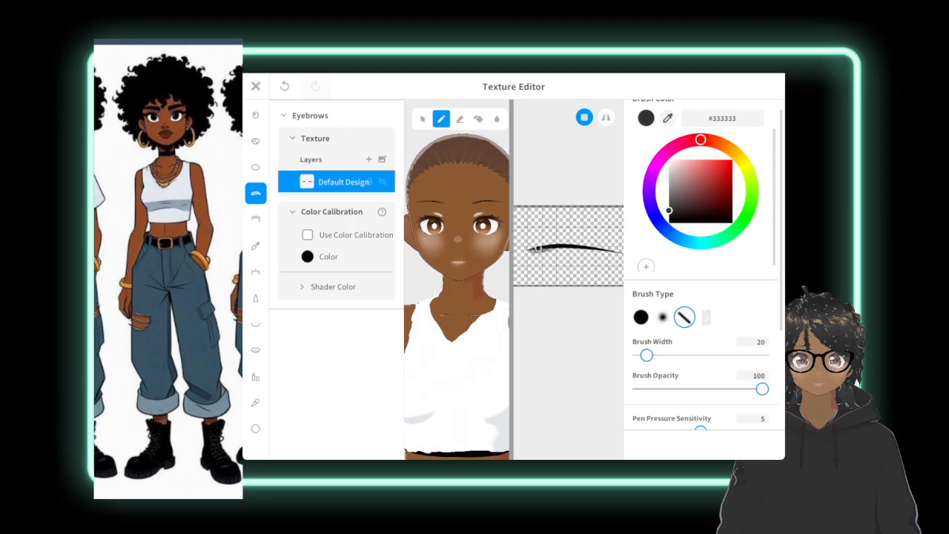
# Sample the brush color #010101 from the eyebrow and set the brush width to 9.
pyautogui.moveTo(669, 212); pyautogui.dragTo(671, 220)
pyautogui.click(659, 116)
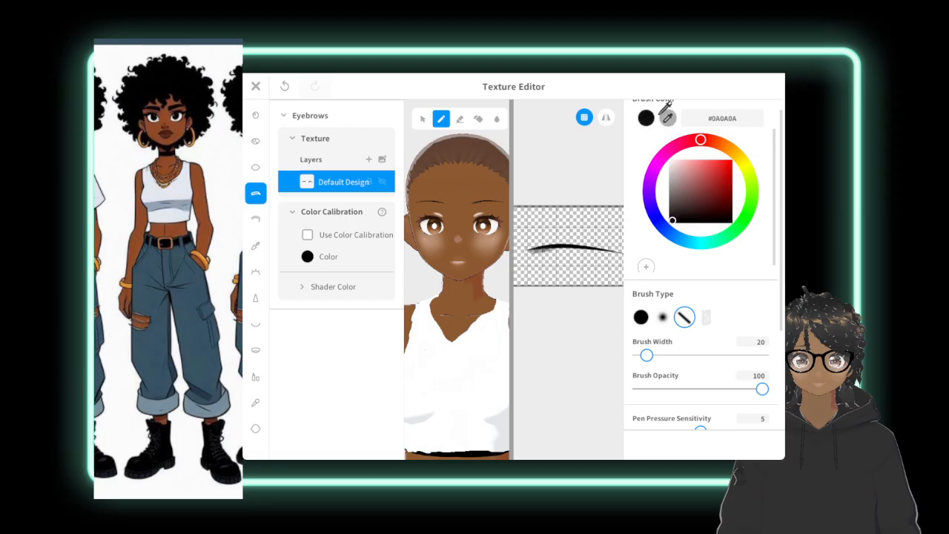
pyautogui.click(563, 242)
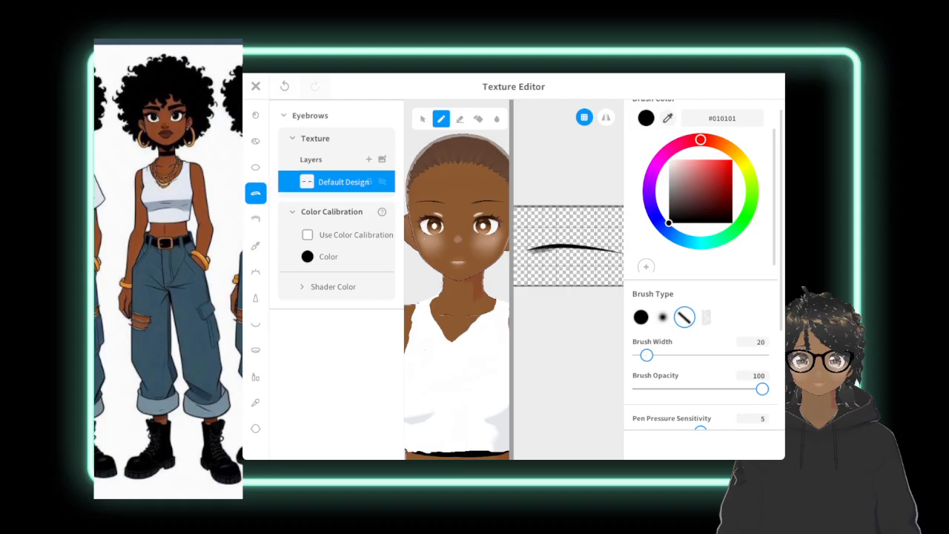
pyautogui.moveTo(647, 356); pyautogui.dragTo(642, 355)
# Thicken the avatar's left eyebrow along its whole length with #010101 strokes, from the inner end to the outer tip.
pyautogui.scroll(3, 569, 247)
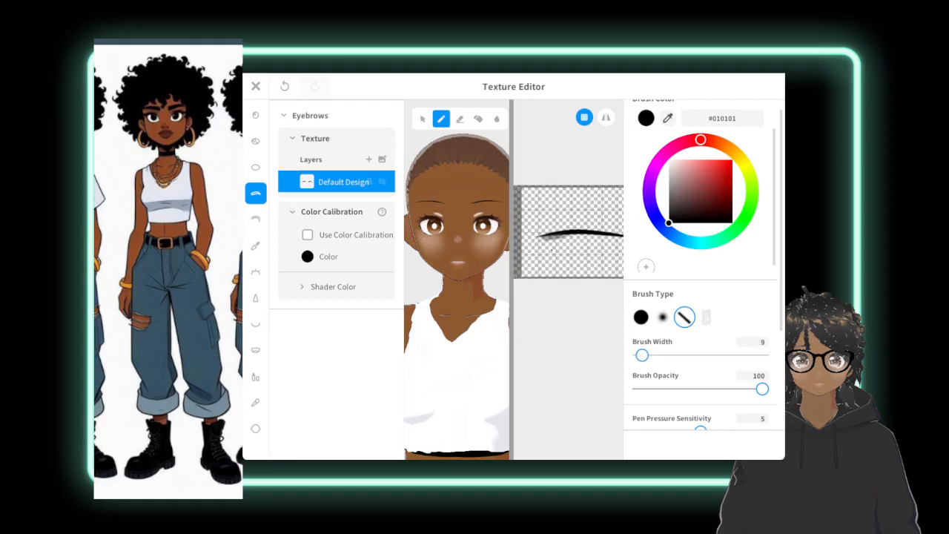
pyautogui.scroll(-3, 569, 251)
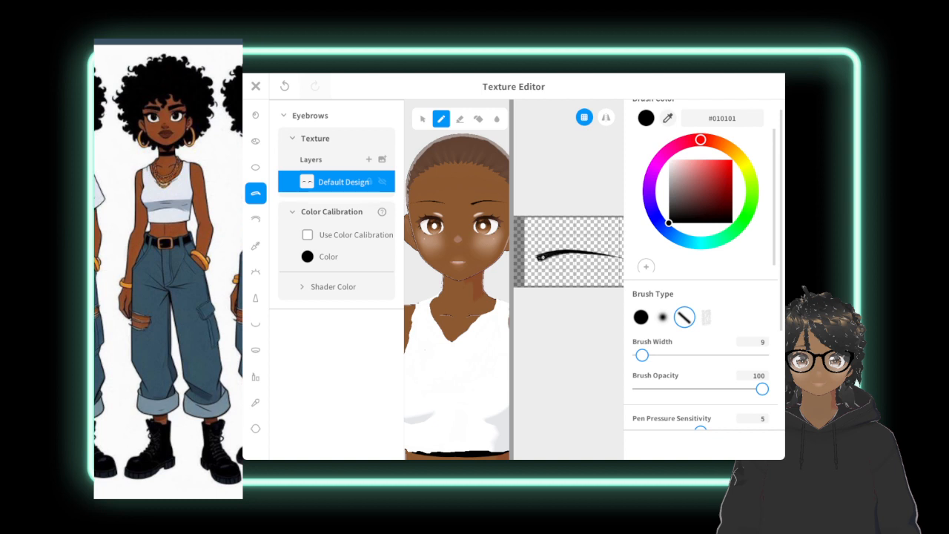
pyautogui.moveTo(544, 257); pyautogui.dragTo(619, 258)
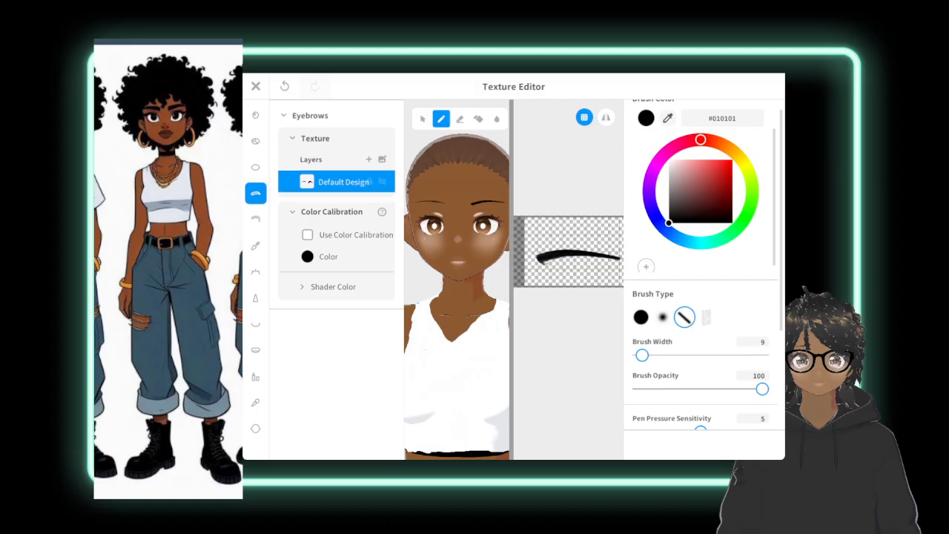
pyautogui.moveTo(548, 262); pyautogui.dragTo(593, 256)
pyautogui.moveTo(601, 257)
pyautogui.mouseDown()
pyautogui.moveTo(617, 259)
pyautogui.moveTo(595, 257)
pyautogui.mouseUp()
pyautogui.scroll(-1, 568, 252)
pyautogui.moveTo(599, 256); pyautogui.dragTo(568, 256, button='middle')
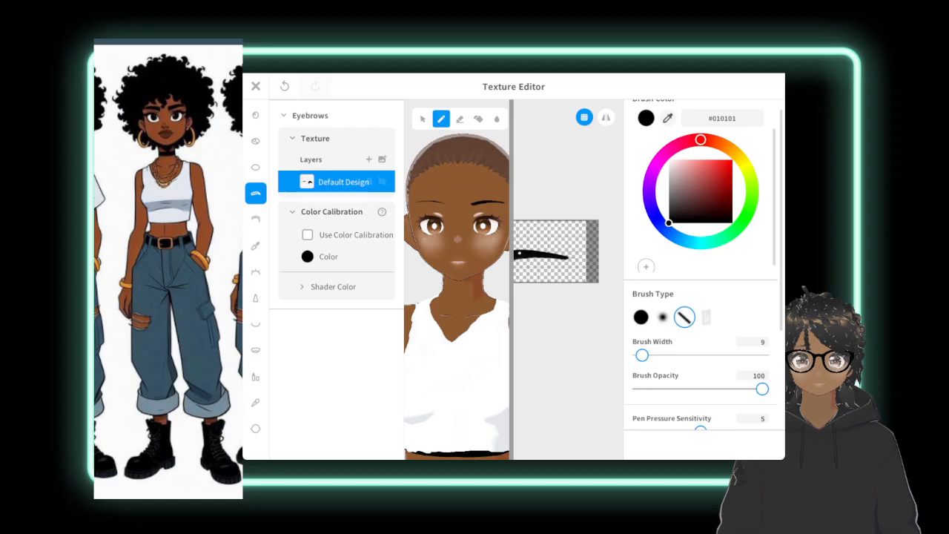
pyautogui.moveTo(519, 253); pyautogui.dragTo(576, 260, button='middle')
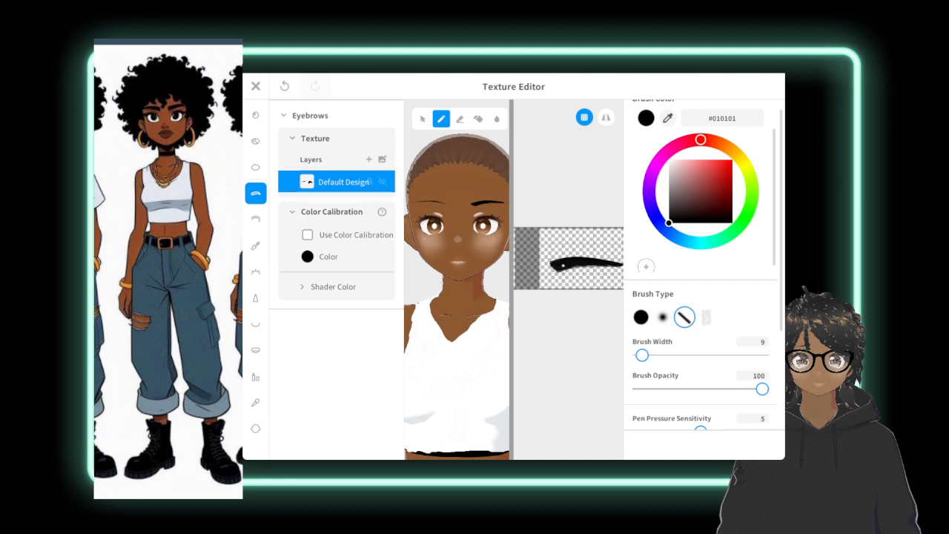
pyautogui.moveTo(618, 276); pyautogui.dragTo(558, 285, button='middle')
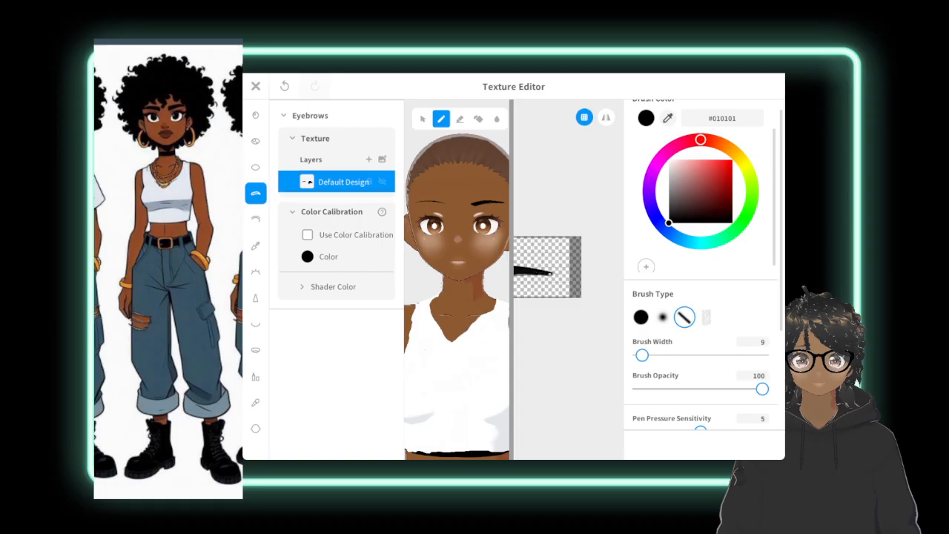
pyautogui.moveTo(550, 275); pyautogui.dragTo(537, 274)
pyautogui.moveTo(526, 271); pyautogui.dragTo(555, 250, button='middle')
# Thicken the avatar's right eyebrow with #010101 strokes, starting at its inner end and continuing outward.
pyautogui.scroll(-3, 569, 263)
pyautogui.scroll(3, 569, 263)
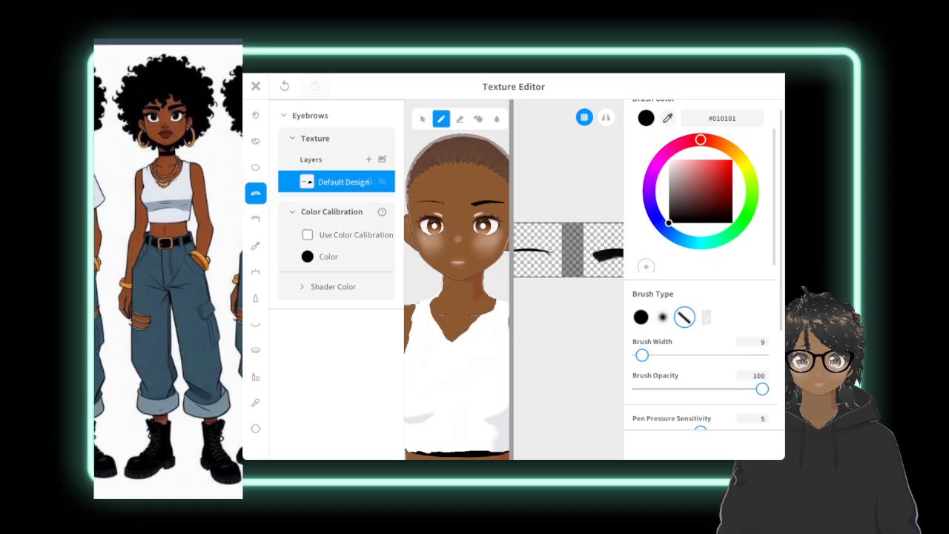
pyautogui.scroll(5, 581, 225)
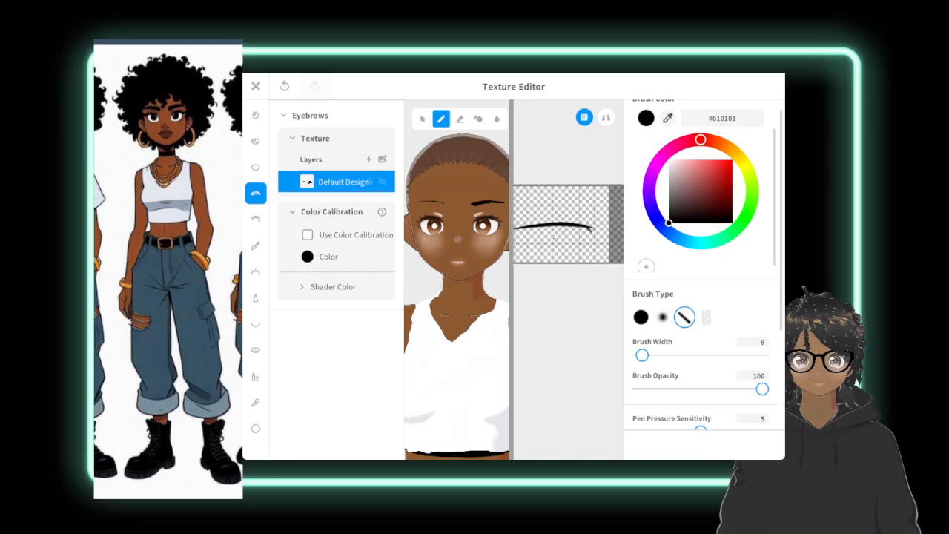
pyautogui.scroll(1, 553, 238)
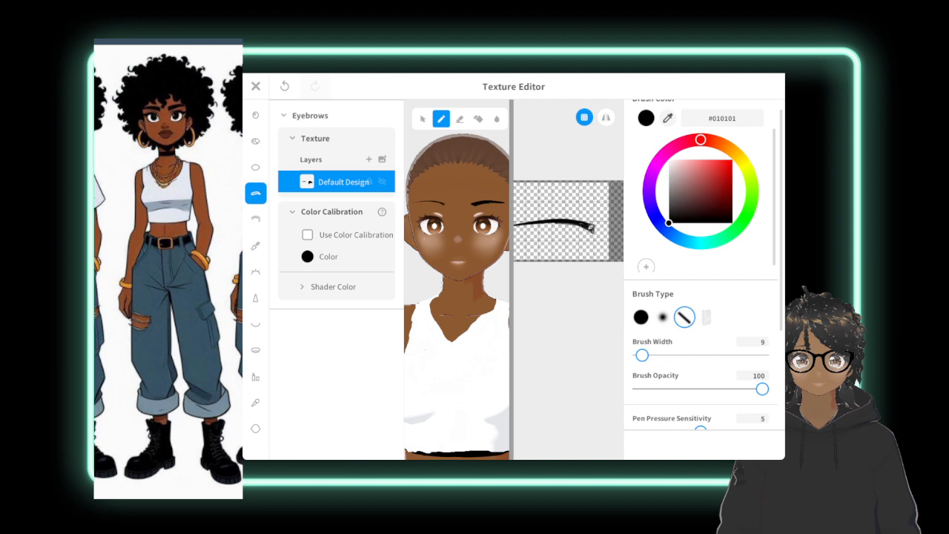
pyautogui.moveTo(592, 231); pyautogui.dragTo(578, 223)
pyautogui.moveTo(559, 222)
pyautogui.mouseDown()
pyautogui.moveTo(542, 223)
pyautogui.moveTo(592, 232)
pyautogui.mouseUp()
pyautogui.moveTo(534, 224); pyautogui.dragTo(515, 227)
pyautogui.moveTo(522, 144); pyautogui.dragTo(590, 173, button='middle')
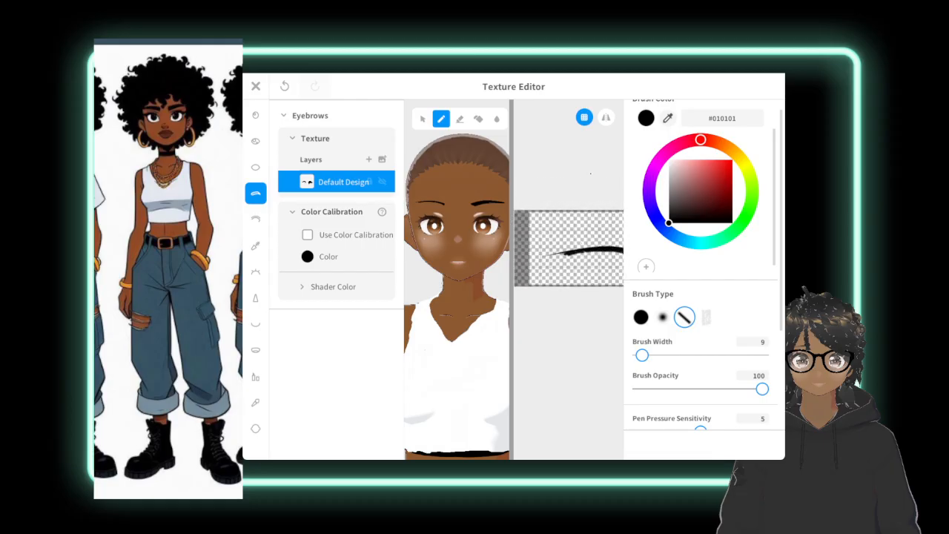
pyautogui.moveTo(563, 253)
pyautogui.mouseDown()
pyautogui.moveTo(540, 255)
pyautogui.moveTo(549, 255)
pyautogui.mouseUp()
pyautogui.hotkey('ctrl', 'z')
pyautogui.hotkey('ctrl', 'z')
pyautogui.moveTo(602, 250)
pyautogui.mouseDown()
pyautogui.moveTo(611, 249)
pyautogui.moveTo(539, 259)
pyautogui.moveTo(590, 250)
pyautogui.mouseUp()
pyautogui.hotkey('ctrl', 'z')
# Repaint the inner part of the avatar's right eyebrow with #010101 strokes, working from the inner end toward the middle.
pyautogui.scroll(2, 568, 248)
pyautogui.moveTo(608, 260); pyautogui.dragTo(517, 214, button='middle')
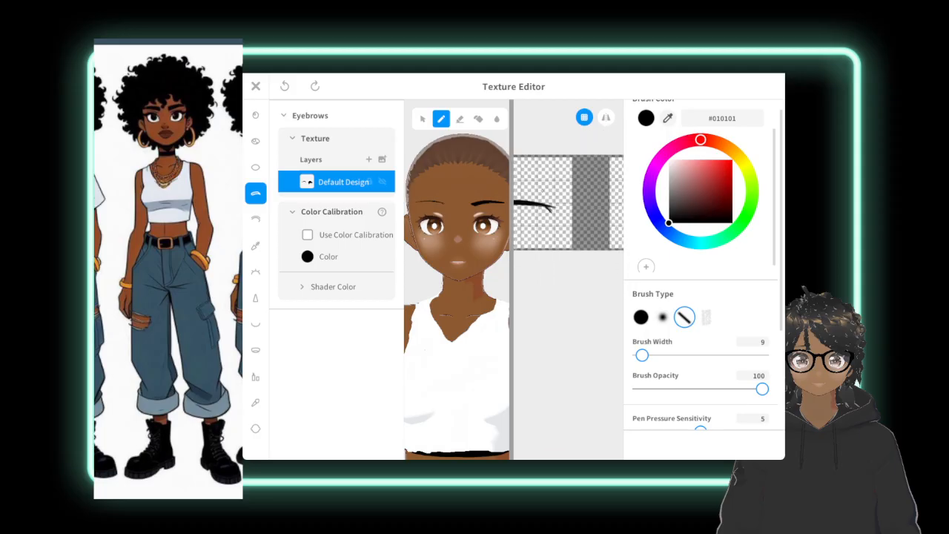
pyautogui.hotkey('ctrl', 'y')
pyautogui.moveTo(553, 210)
pyautogui.mouseDown()
pyautogui.moveTo(528, 206)
pyautogui.moveTo(537, 207)
pyautogui.mouseUp()
pyautogui.moveTo(539, 207); pyautogui.dragTo(519, 204)
pyautogui.scroll(-2, 569, 207)
pyautogui.moveTo(523, 158); pyautogui.dragTo(573, 162, button='middle')
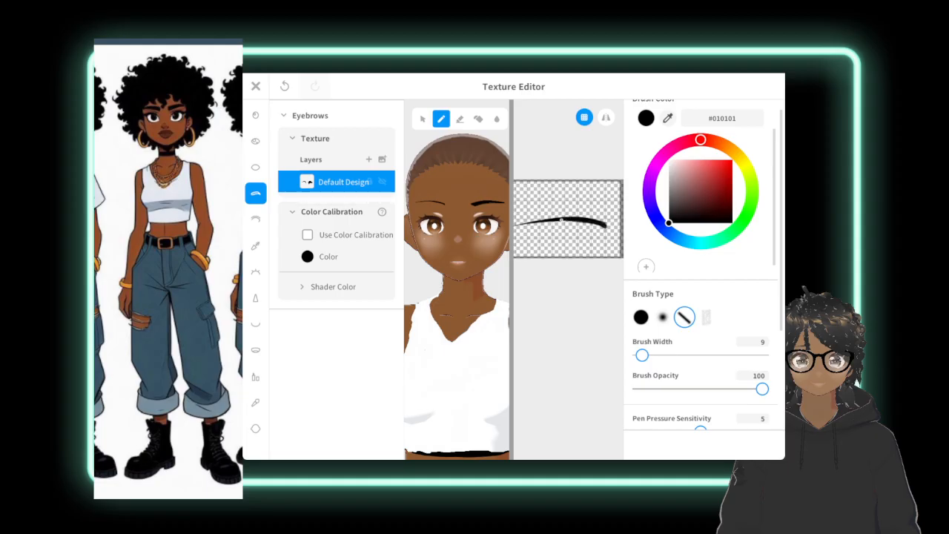
# Continue thickening the avatar's right eyebrow with #010101 strokes from its middle to the outer tip.
pyautogui.moveTo(543, 221)
pyautogui.mouseDown()
pyautogui.moveTo(520, 225)
pyautogui.moveTo(604, 225)
pyautogui.moveTo(565, 223)
pyautogui.mouseUp()
pyautogui.moveTo(553, 222); pyautogui.dragTo(516, 226)
pyautogui.moveTo(542, 223); pyautogui.dragTo(516, 227)
pyautogui.scroll(-2, 579, 301)
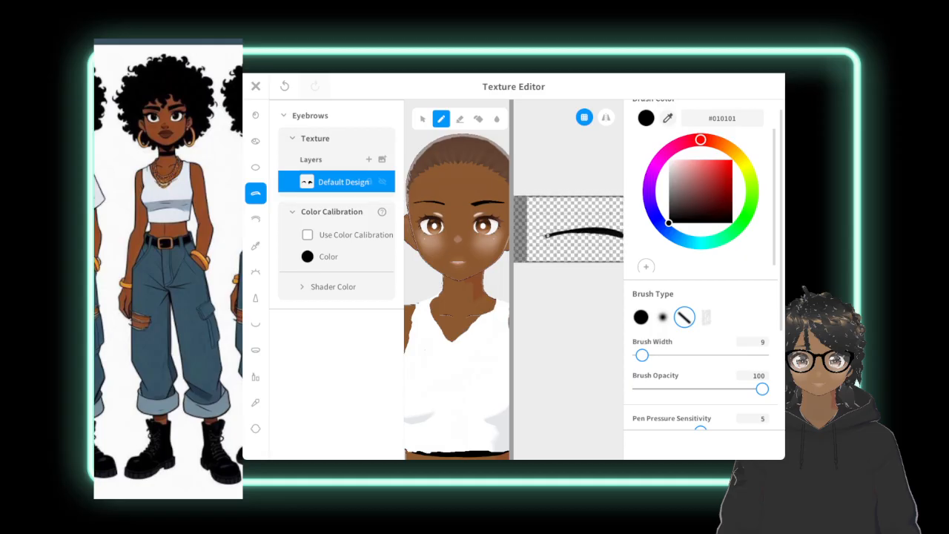
pyautogui.moveTo(546, 236); pyautogui.dragTo(535, 237)
pyautogui.moveTo(549, 236); pyautogui.dragTo(583, 233)
# Taper the right eyebrow's outer tip by erasing above and below it, and switch to the hard round brush type.
pyautogui.click(460, 119)
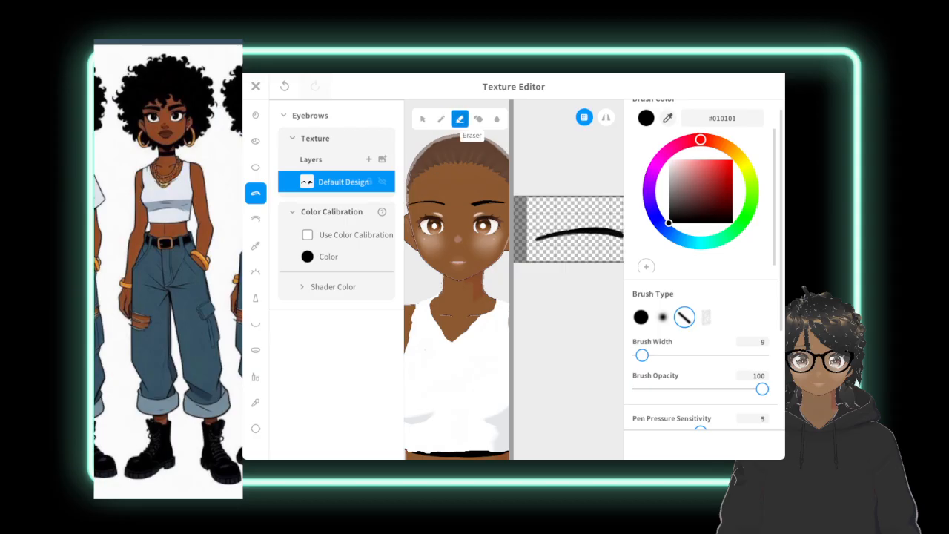
pyautogui.moveTo(535, 236); pyautogui.dragTo(546, 233)
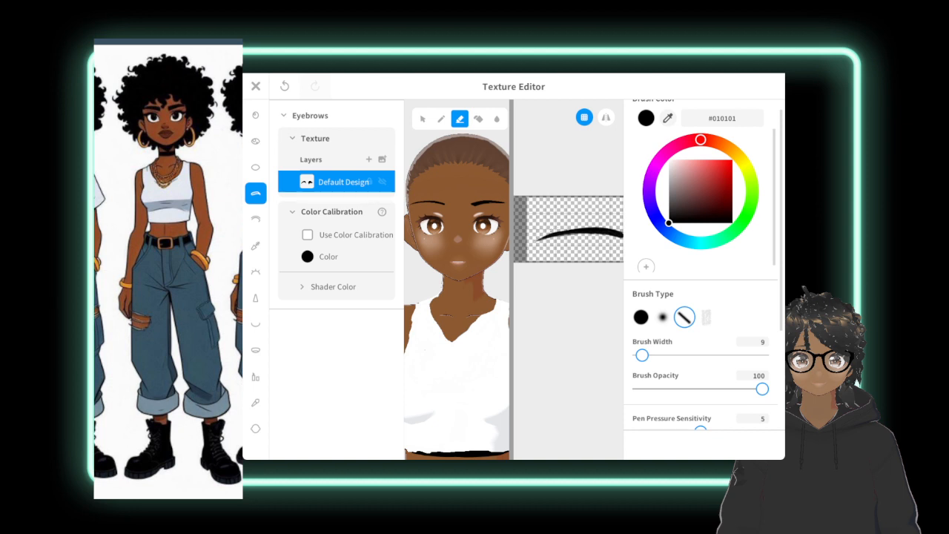
pyautogui.moveTo(535, 242); pyautogui.dragTo(551, 236)
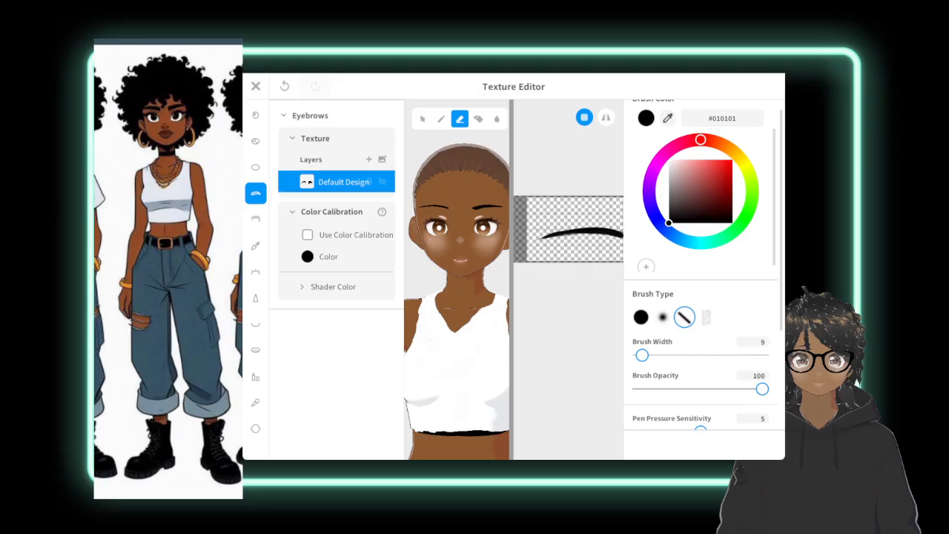
pyautogui.click(641, 318)
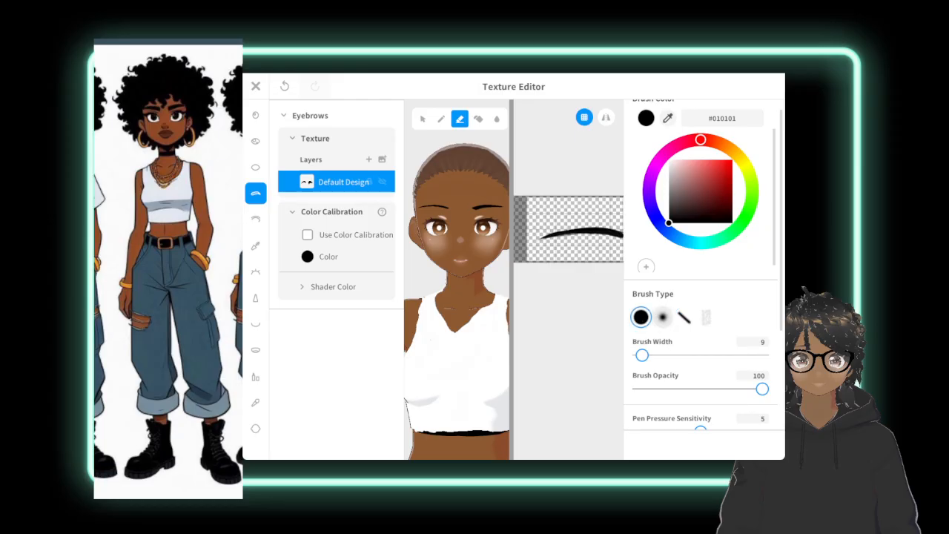
pyautogui.moveTo(593, 245); pyautogui.dragTo(564, 249, button='middle')
pyautogui.moveTo(585, 238); pyautogui.dragTo(569, 235)
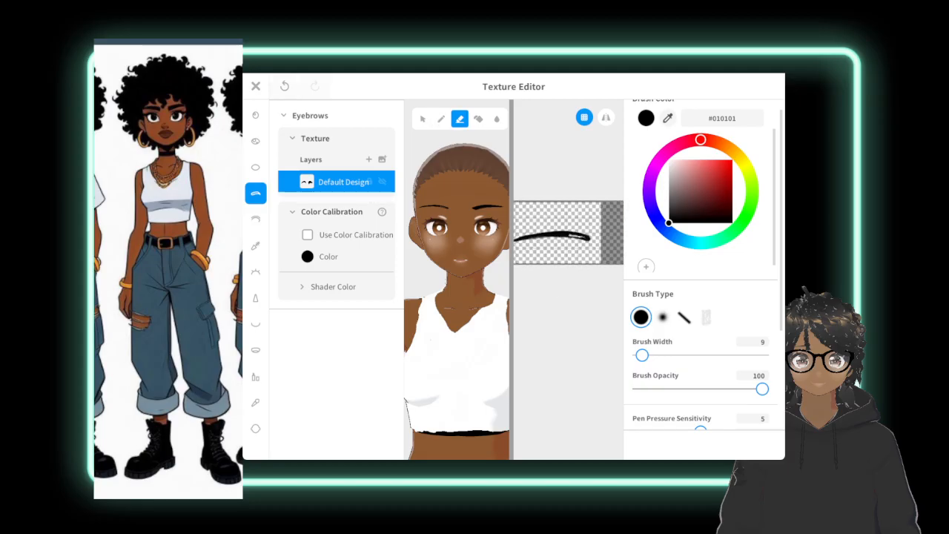
pyautogui.hotkey('ctrl', 'z')
# Smooth and fill the right eyebrow's inner half and outer end with the pen, using the round brush in #010101.
pyautogui.click(441, 118)
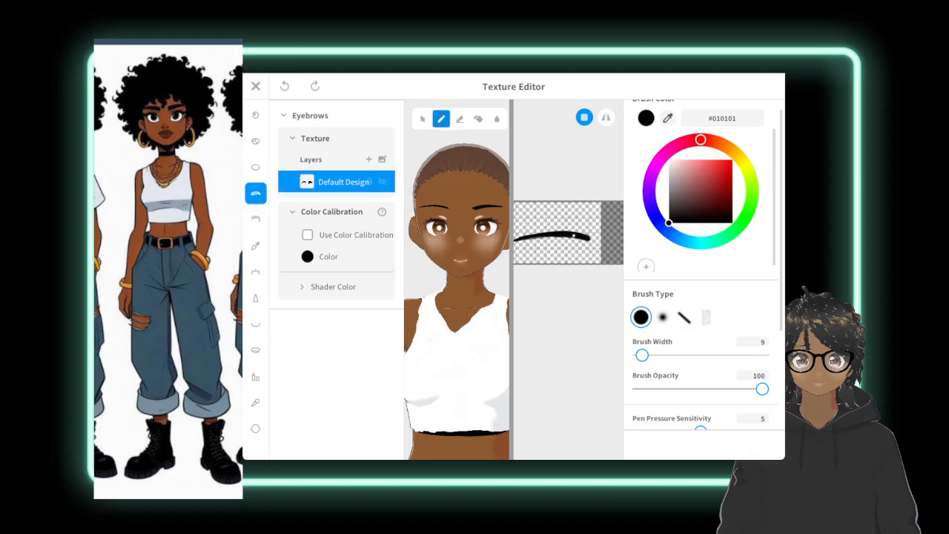
pyautogui.moveTo(571, 236); pyautogui.dragTo(580, 235)
pyautogui.moveTo(515, 240); pyautogui.dragTo(520, 239)
pyautogui.moveTo(585, 237); pyautogui.dragTo(557, 238)
pyautogui.scroll(-3, 568, 233)
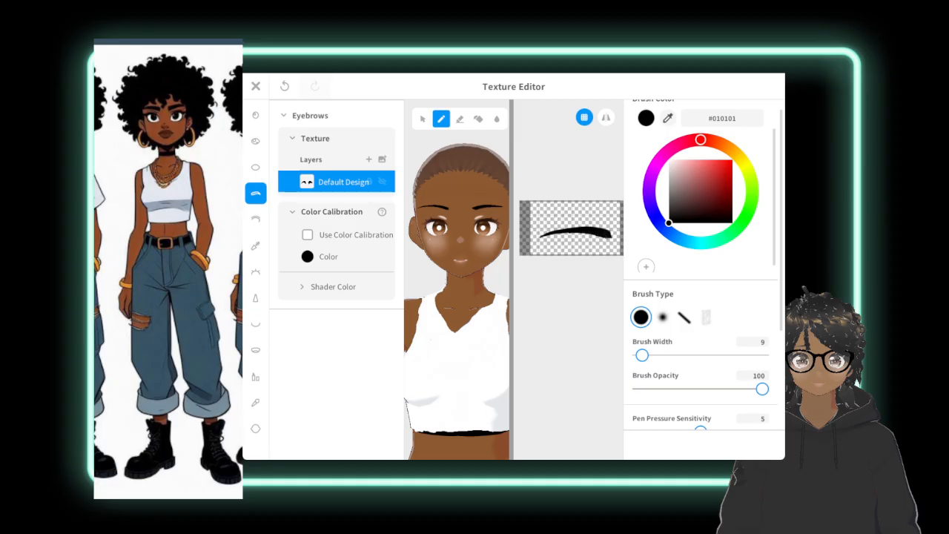
# Close the texture editor, saving the painted eyebrows as a new custom item.
pyautogui.click(256, 86)
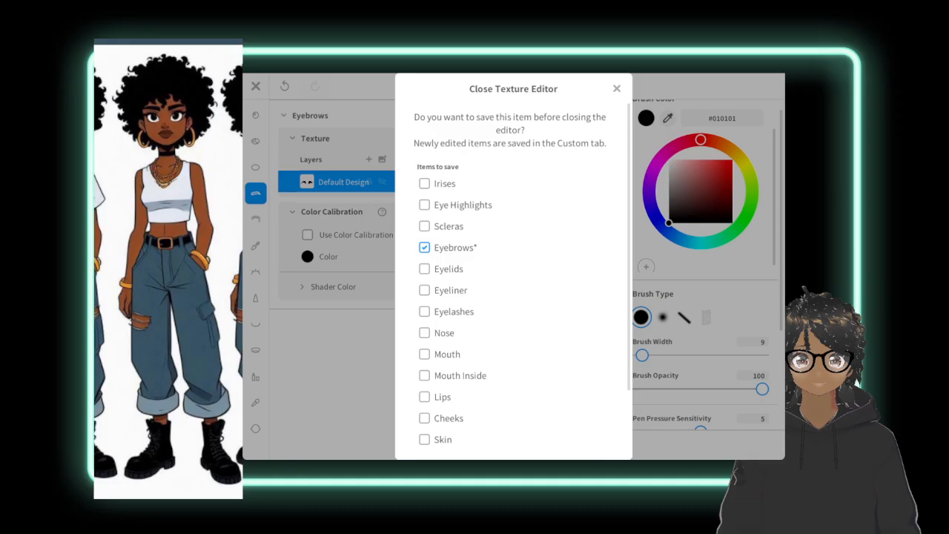
pyautogui.scroll(-2, 511, 281)
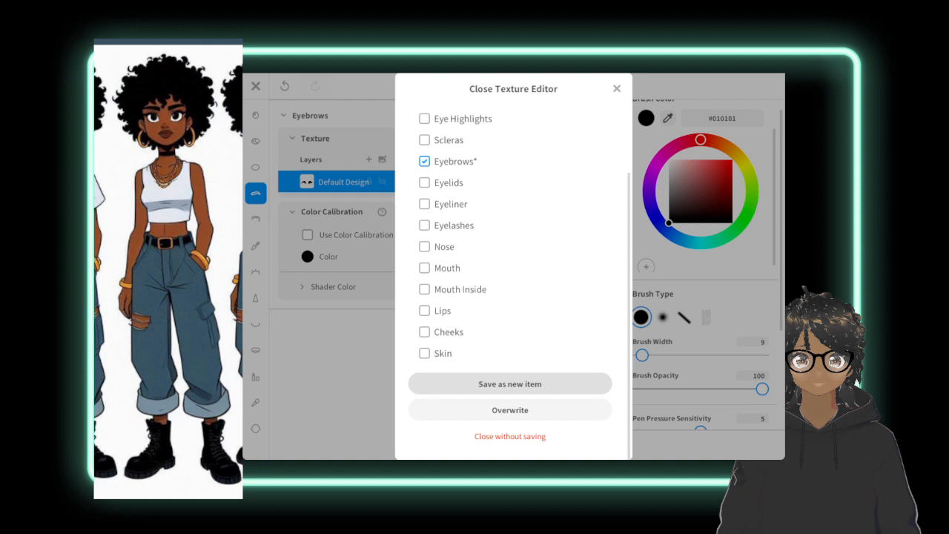
pyautogui.click(510, 384)
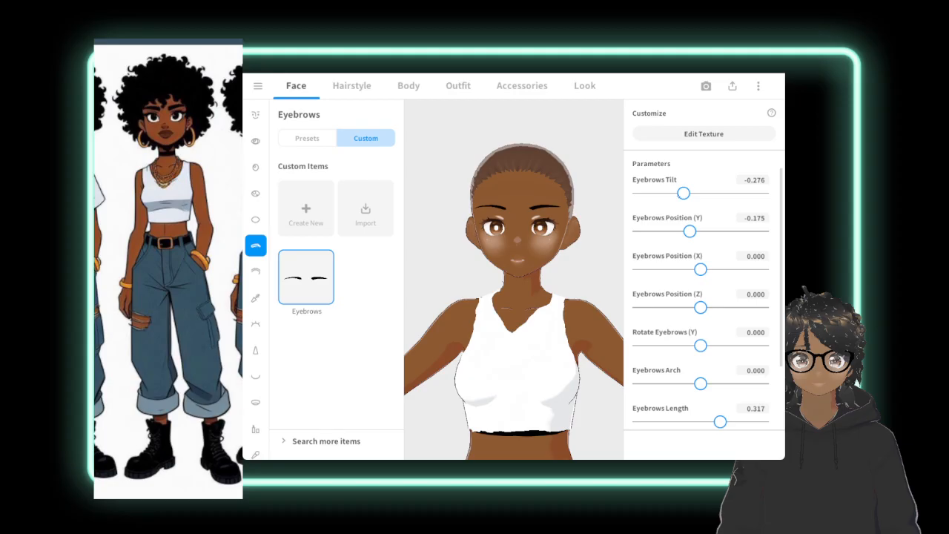
# Set Eyebrows Tilt to -0.537, Eyebrows Position (Y) to -0.492, Rotate Eyebrows (Y) to -0.028 and Eyebrows Arch to -0.176.
pyautogui.moveTo(683, 193); pyautogui.dragTo(668, 193)
pyautogui.moveTo(689, 232); pyautogui.dragTo(671, 231)
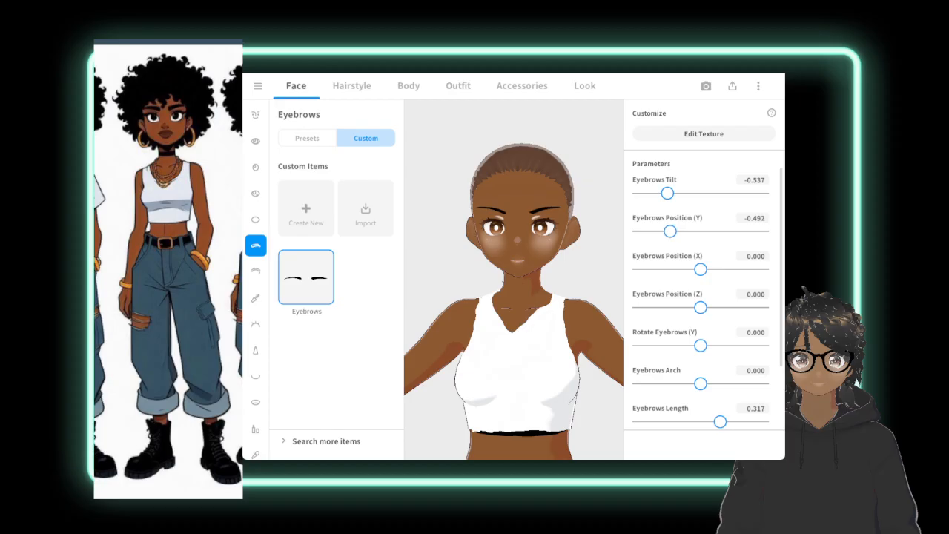
pyautogui.moveTo(700, 345)
pyautogui.mouseDown()
pyautogui.moveTo(688, 345)
pyautogui.moveTo(699, 346)
pyautogui.mouseUp()
pyautogui.moveTo(700, 384); pyautogui.dragTo(693, 383)
pyautogui.moveTo(678, 384)
pyautogui.mouseDown()
pyautogui.moveTo(657, 384)
pyautogui.moveTo(689, 384)
pyautogui.mouseUp()
# Set Eyebrows Length to 0.247 and Fem Eyebrows to 1.000.
pyautogui.moveTo(719, 421); pyautogui.dragTo(707, 422)
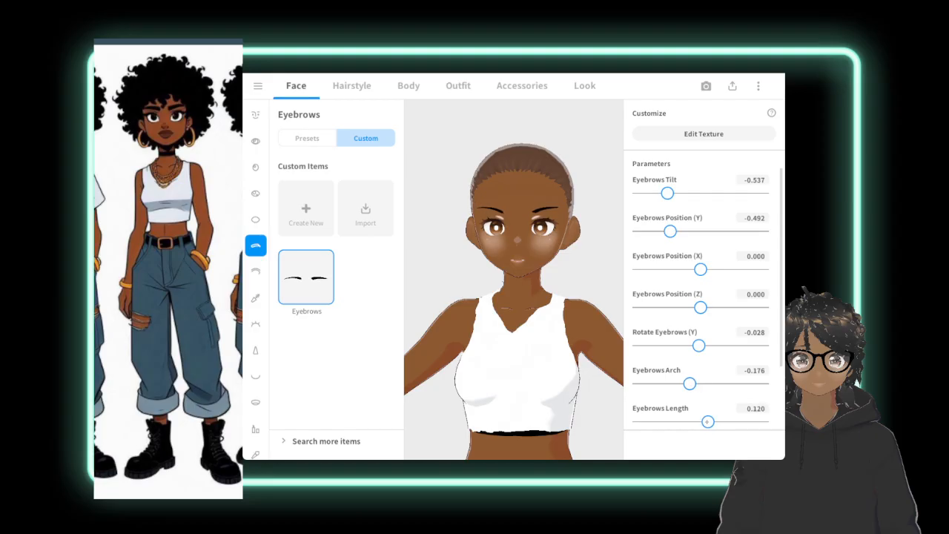
pyautogui.moveTo(708, 421); pyautogui.dragTo(716, 421)
pyautogui.scroll(-2, 777, 316)
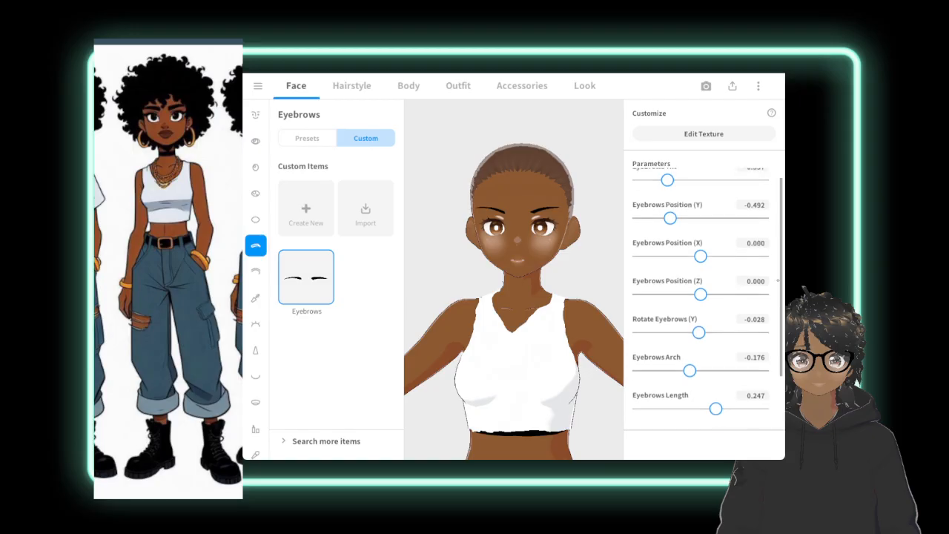
pyautogui.scroll(-1, 777, 317)
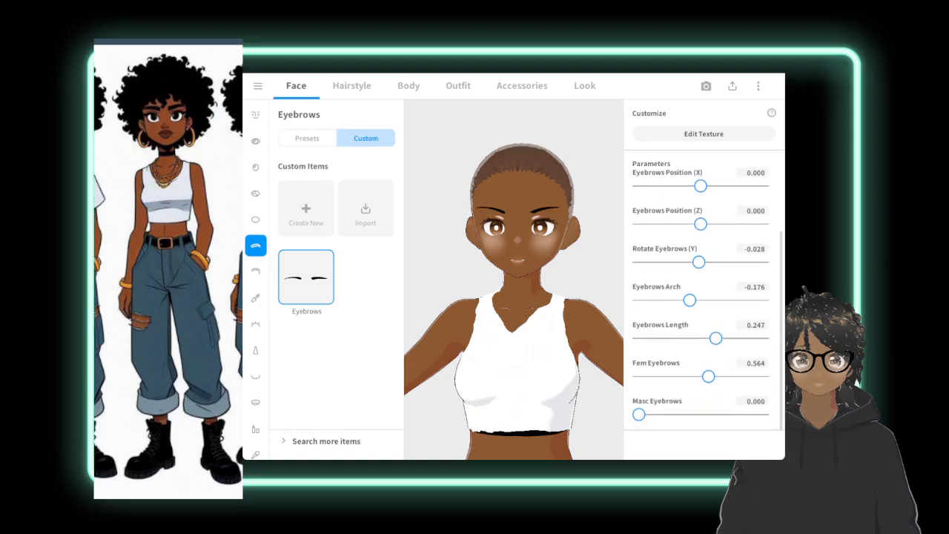
pyautogui.moveTo(708, 377); pyautogui.dragTo(783, 377)
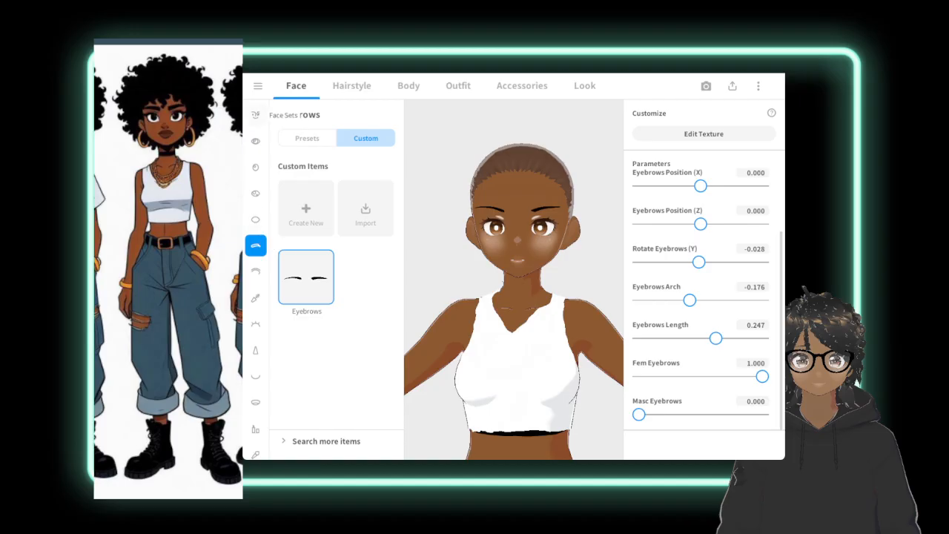
# Open the face's Skin settings.
pyautogui.click(255, 114)
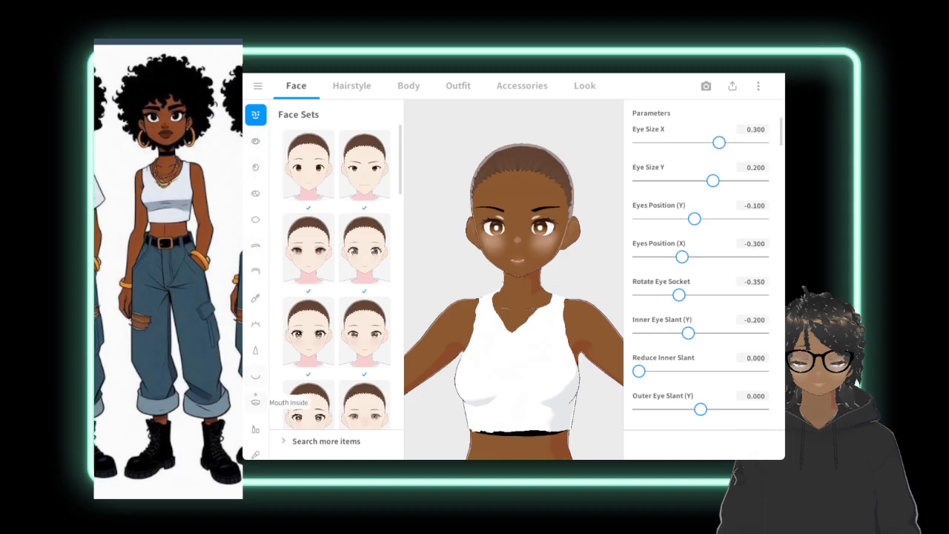
pyautogui.scroll(-3, 255, 400)
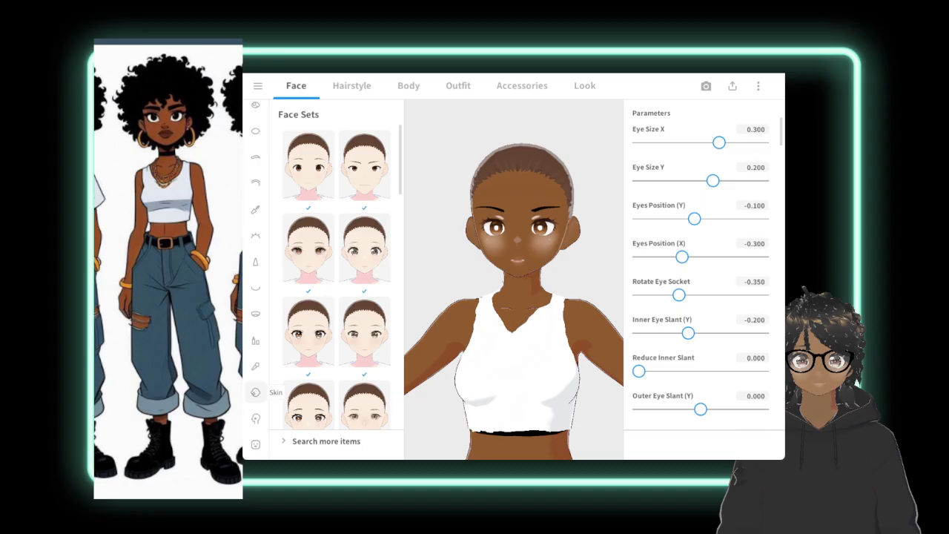
pyautogui.click(255, 392)
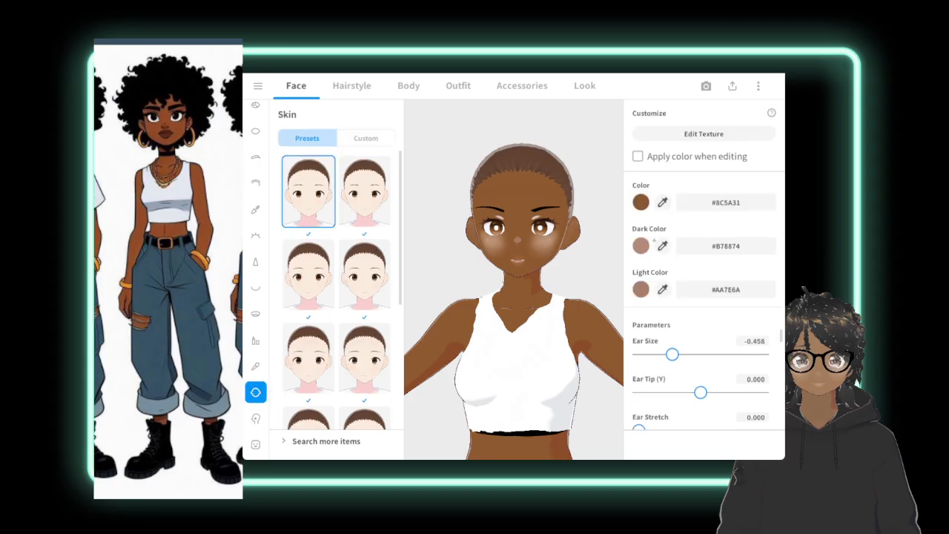
# Try using the Dark Color swatch's tone as the face skin's base color.
pyautogui.click(640, 245)
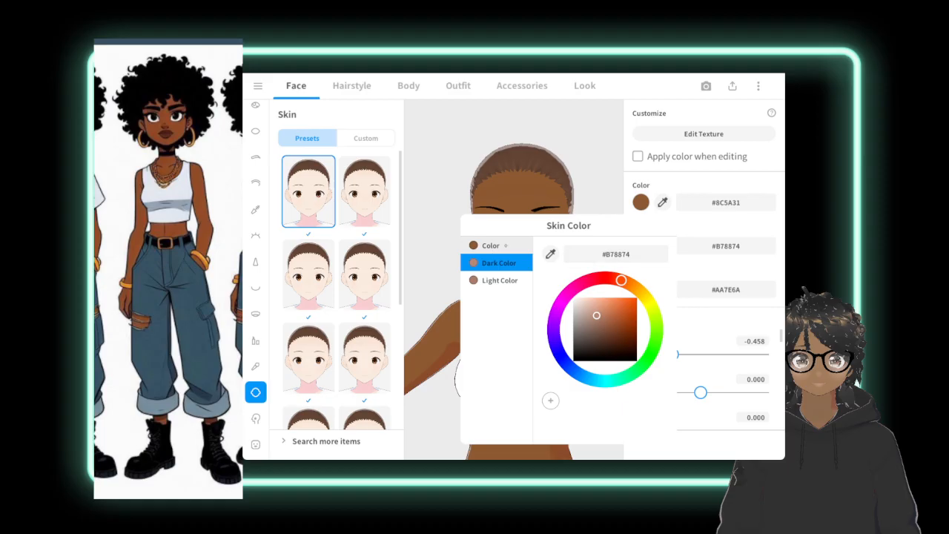
pyautogui.click(490, 246)
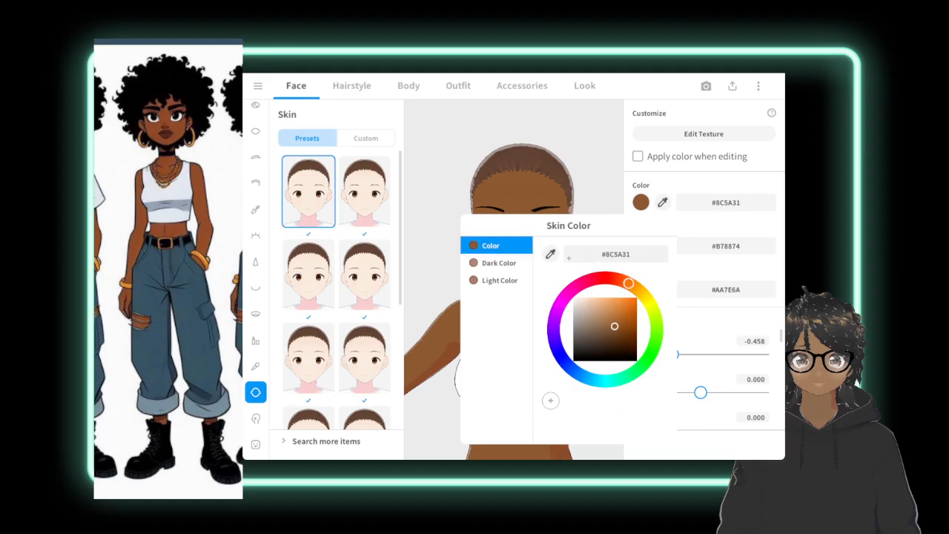
pyautogui.click(550, 254)
pyautogui.click(474, 262)
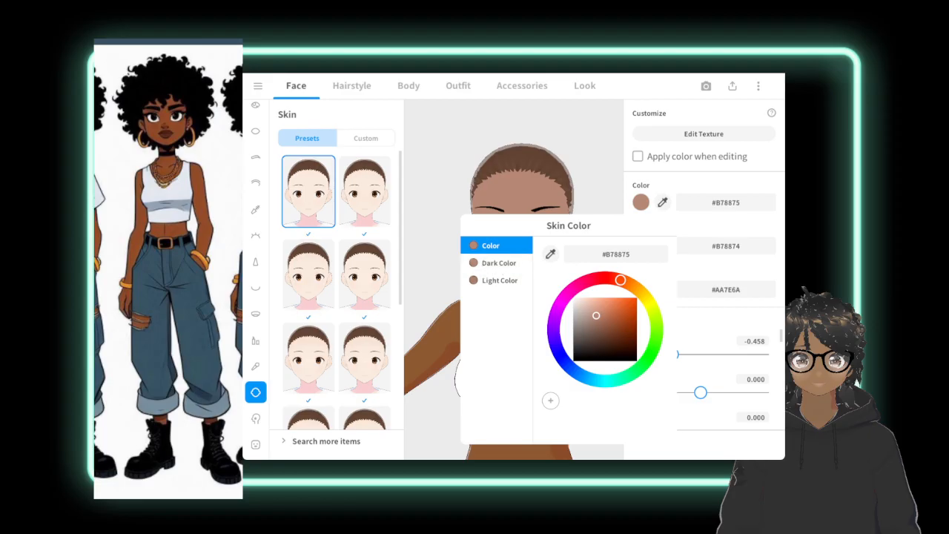
pyautogui.click(560, 125)
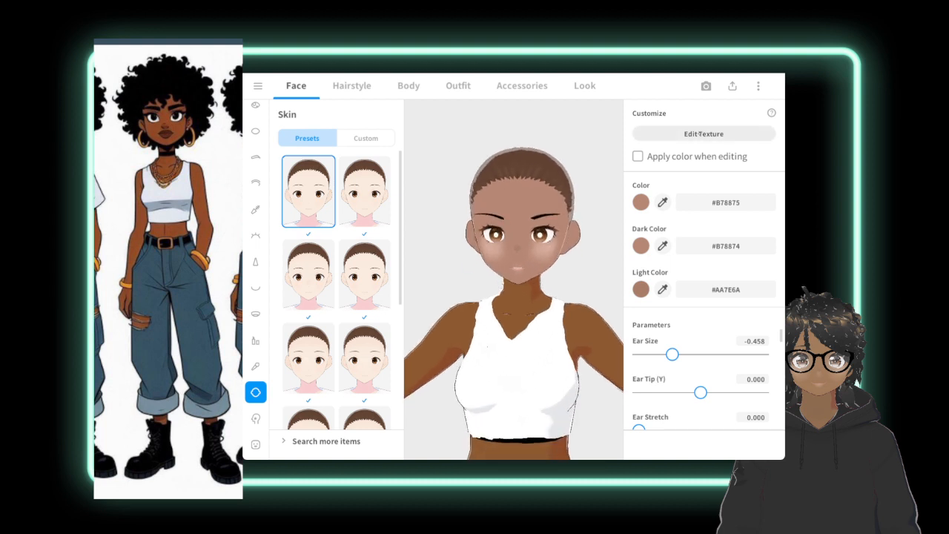
# Sample the avatar's brown skin to set the face skin's Color to #8D5A31, Dark Color to #8D5932 and Light Color to #8D5931.
pyautogui.click(662, 202)
pyautogui.click(521, 302)
pyautogui.click(662, 246)
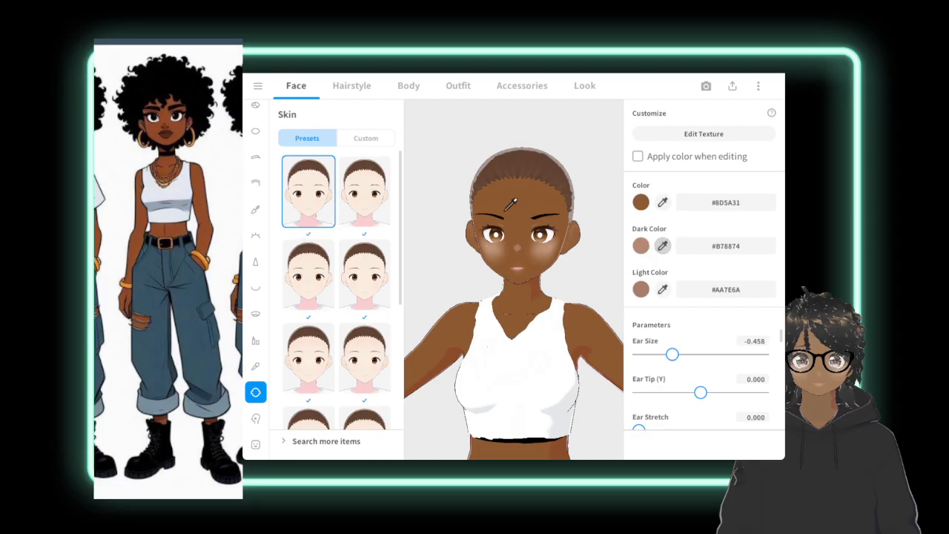
pyautogui.click(515, 198)
pyautogui.click(662, 289)
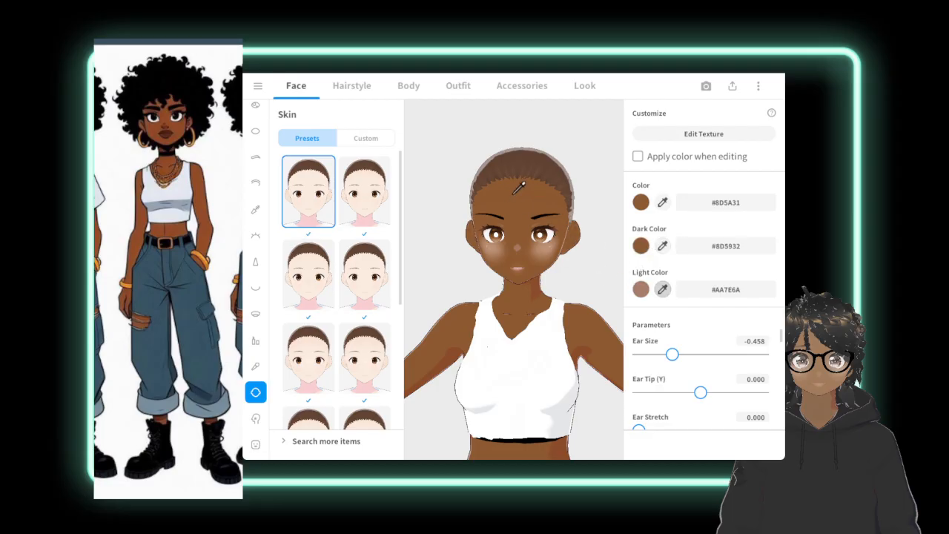
pyautogui.click(521, 187)
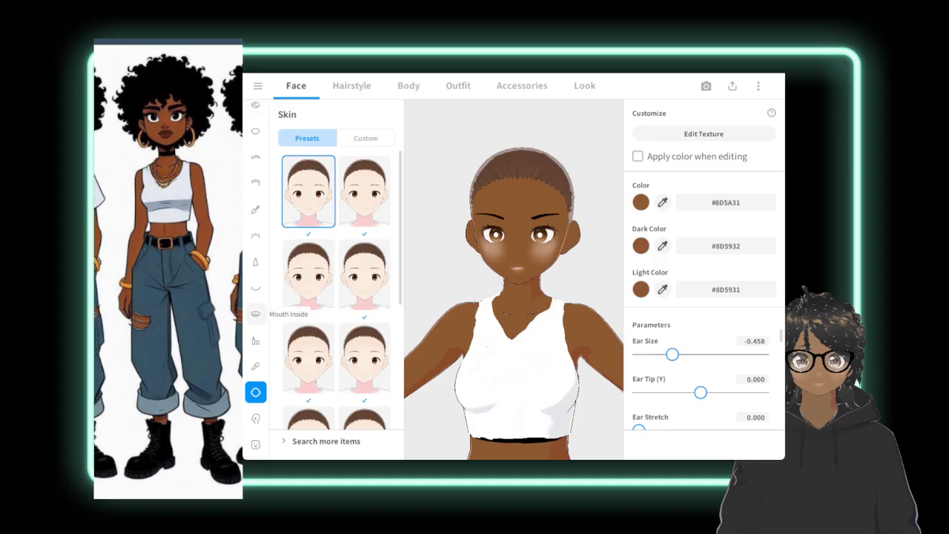
# Check the Mouth Inside items, then open the mouth's texture for editing and keep the editor open.
pyautogui.click(255, 313)
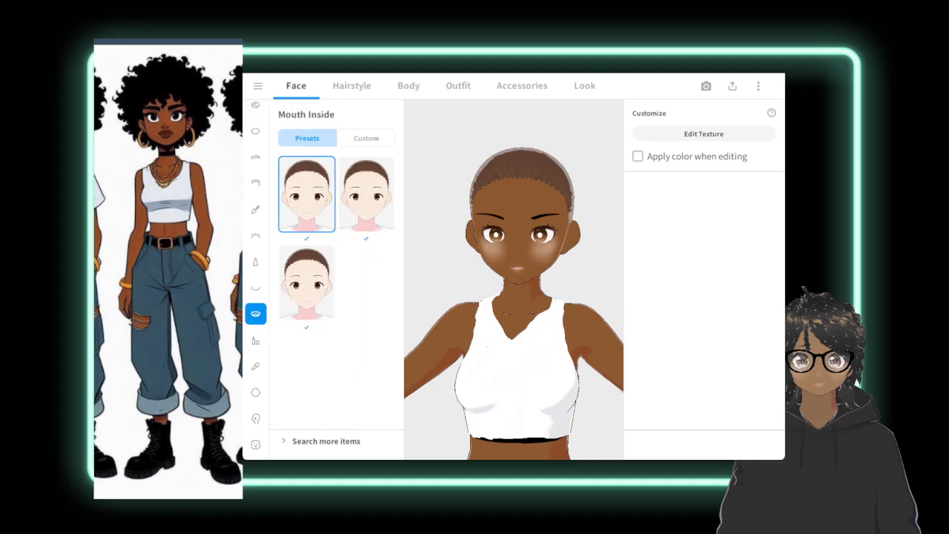
pyautogui.click(375, 138)
pyautogui.click(305, 138)
pyautogui.click(255, 287)
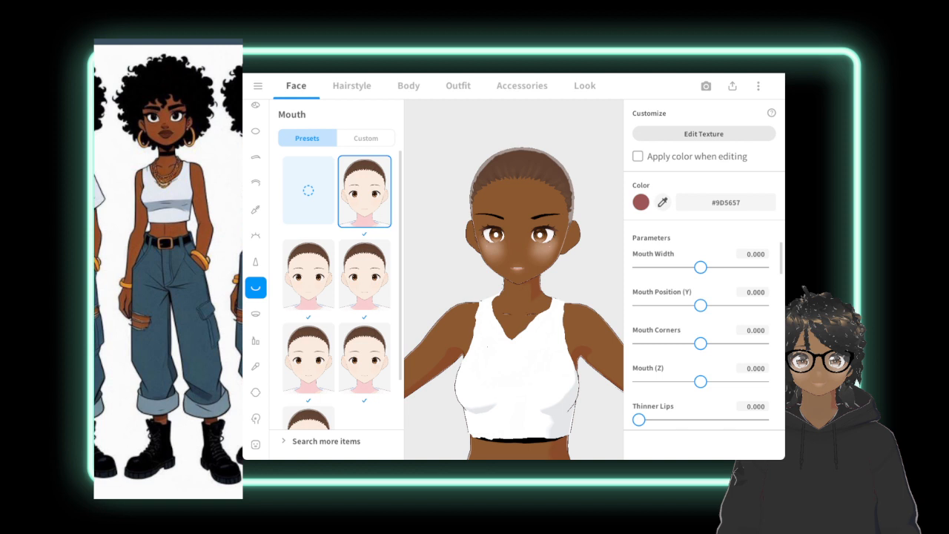
pyautogui.click(703, 138)
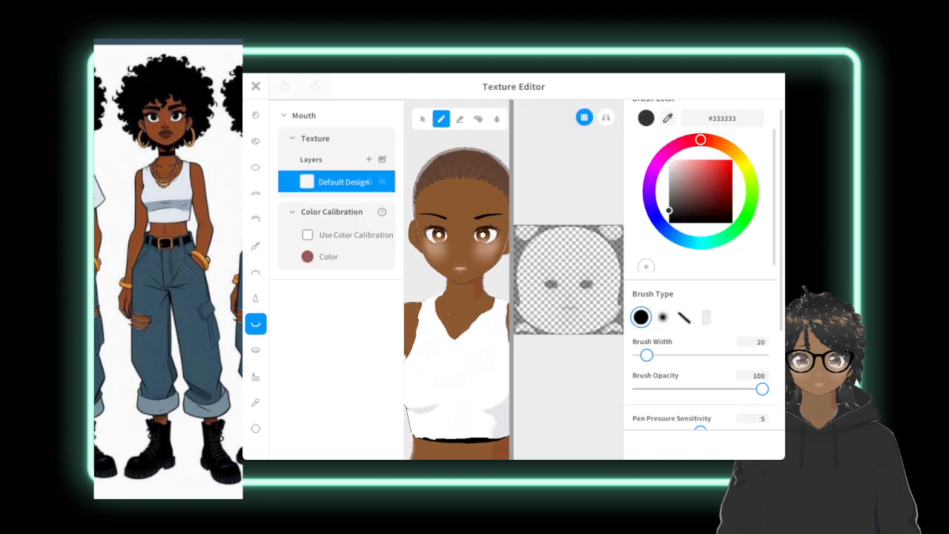
pyautogui.click(256, 86)
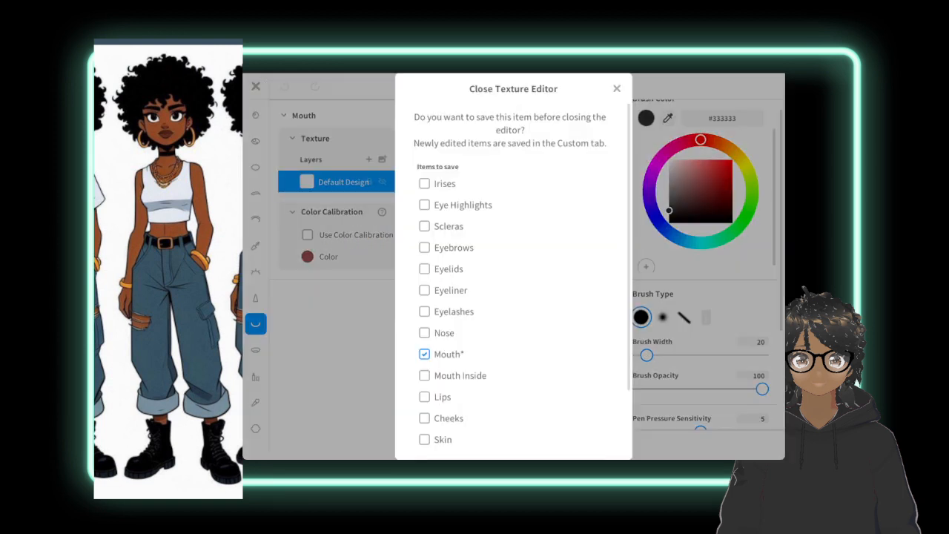
pyautogui.click(615, 89)
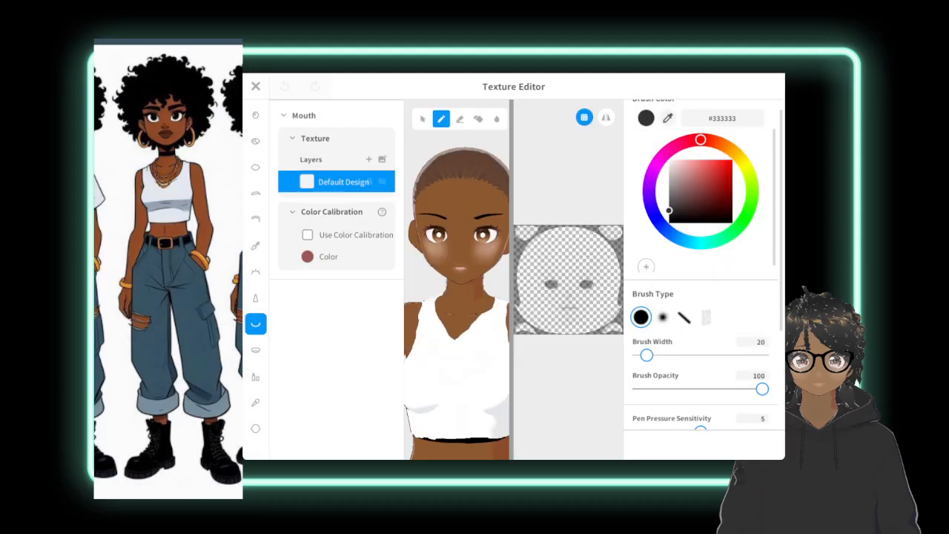
# Examine the face's iris, eye highlight, eyebrow, eyelid, eyeliner and eyelash textures.
pyautogui.click(255, 115)
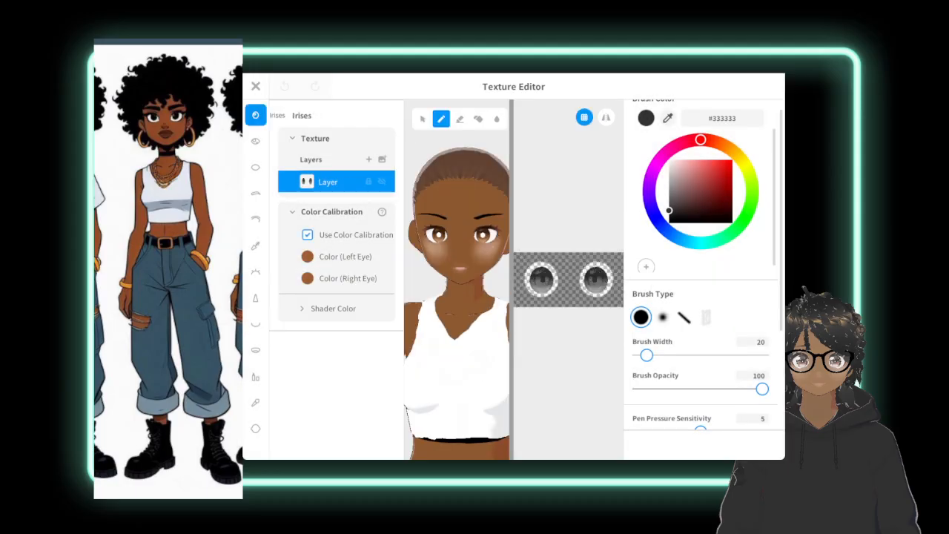
pyautogui.click(255, 141)
pyautogui.click(255, 167)
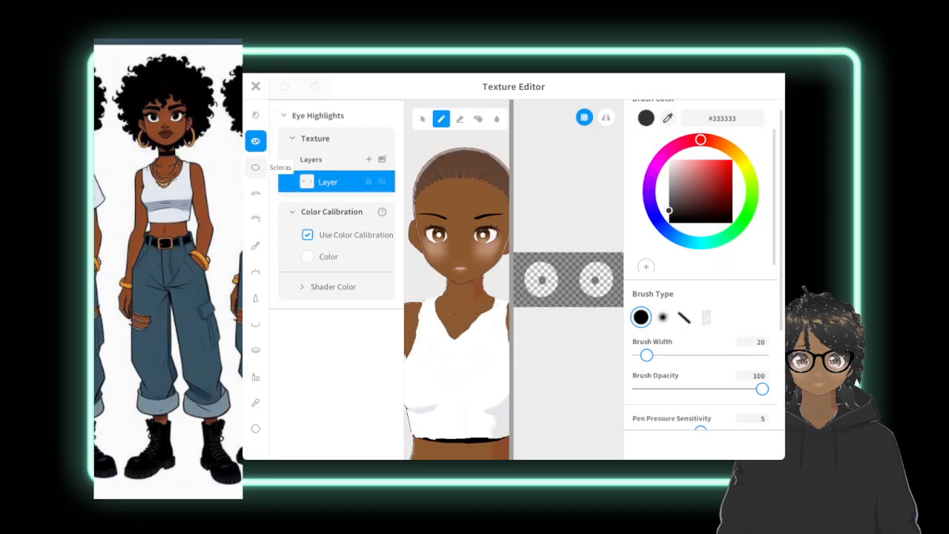
pyautogui.click(256, 192)
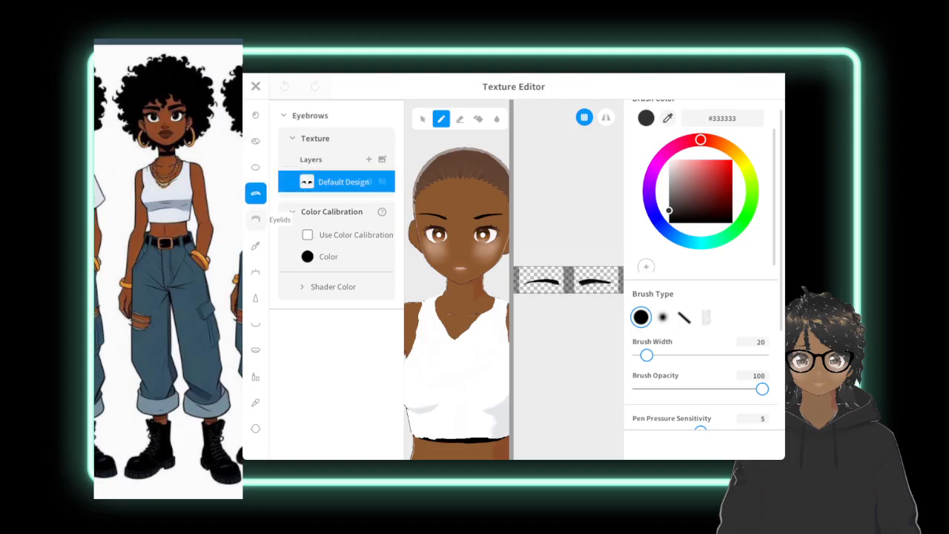
pyautogui.click(255, 219)
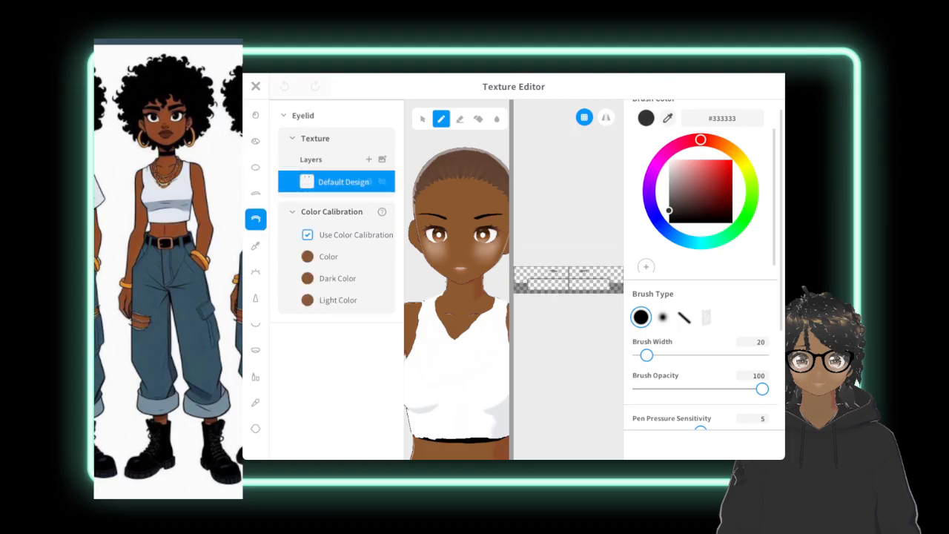
pyautogui.click(256, 245)
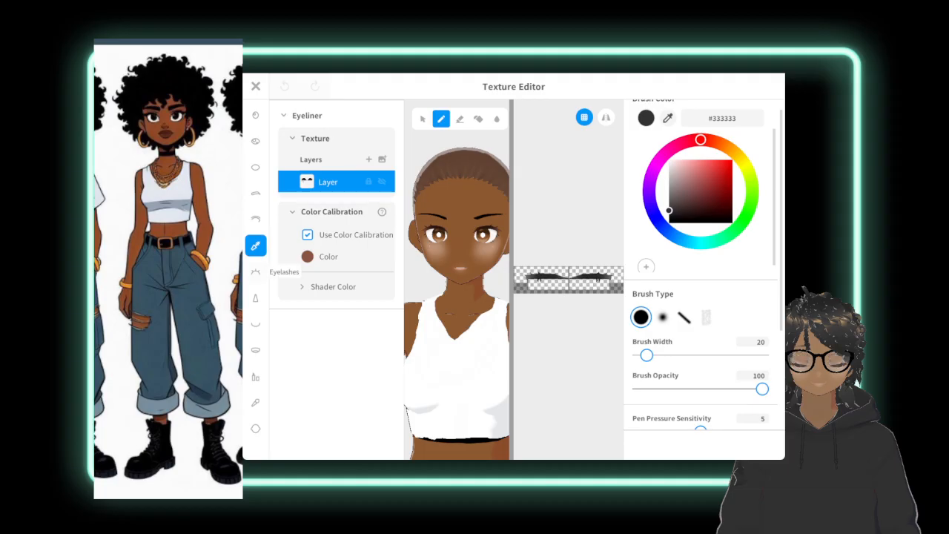
pyautogui.click(255, 271)
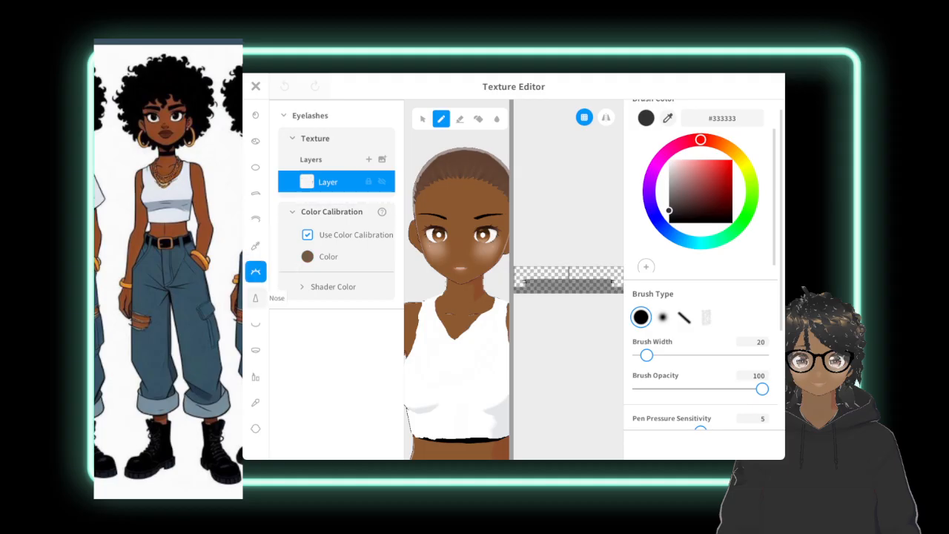
# Try the eraser on the nose texture and examine the mouth, mouth inside, lips and cheeks textures.
pyautogui.click(255, 297)
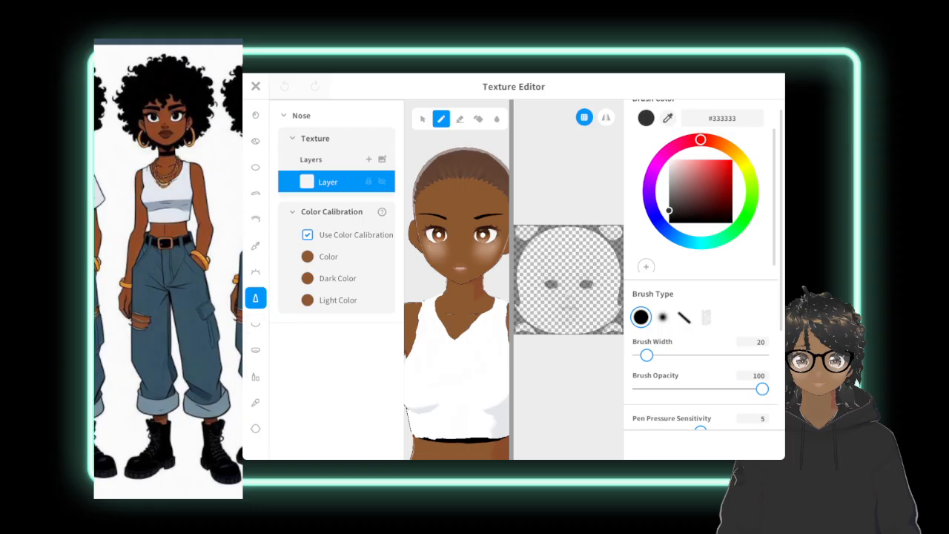
pyautogui.click(459, 119)
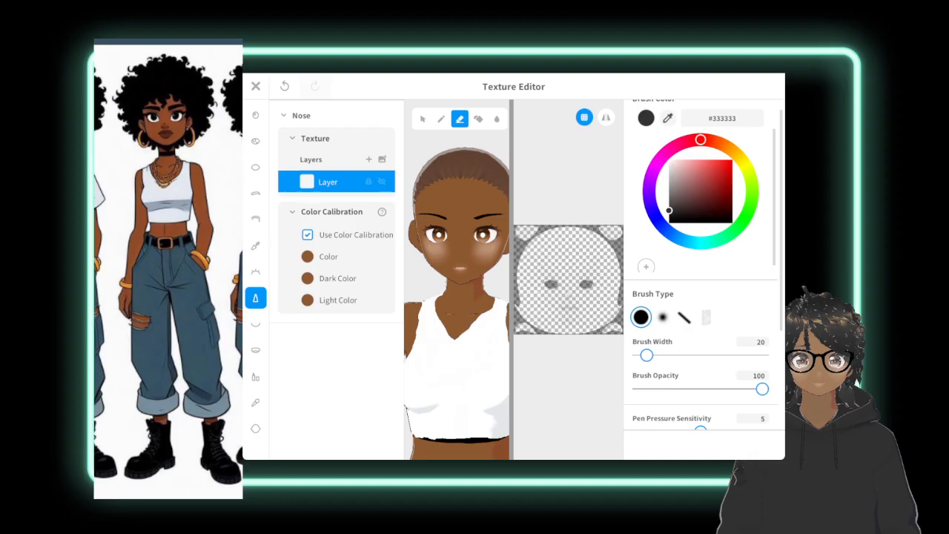
pyautogui.click(255, 324)
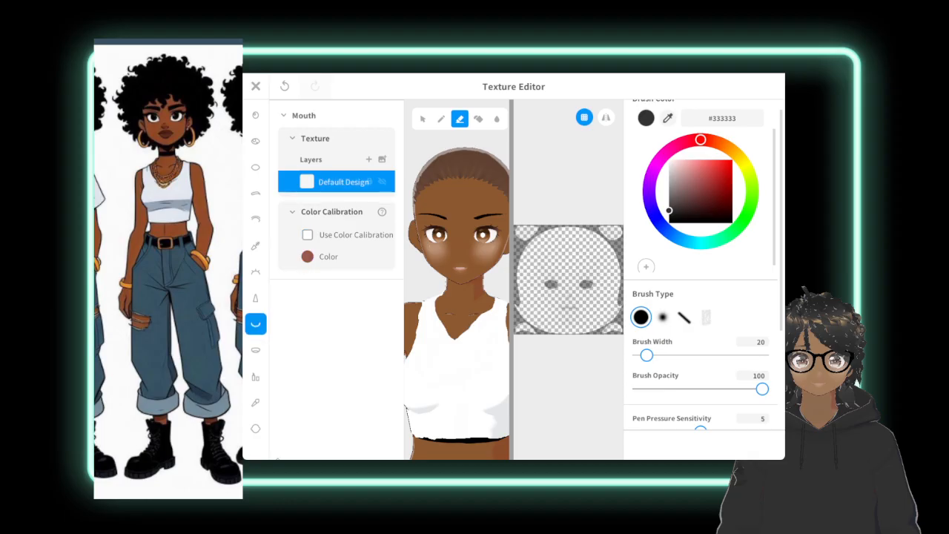
pyautogui.click(255, 349)
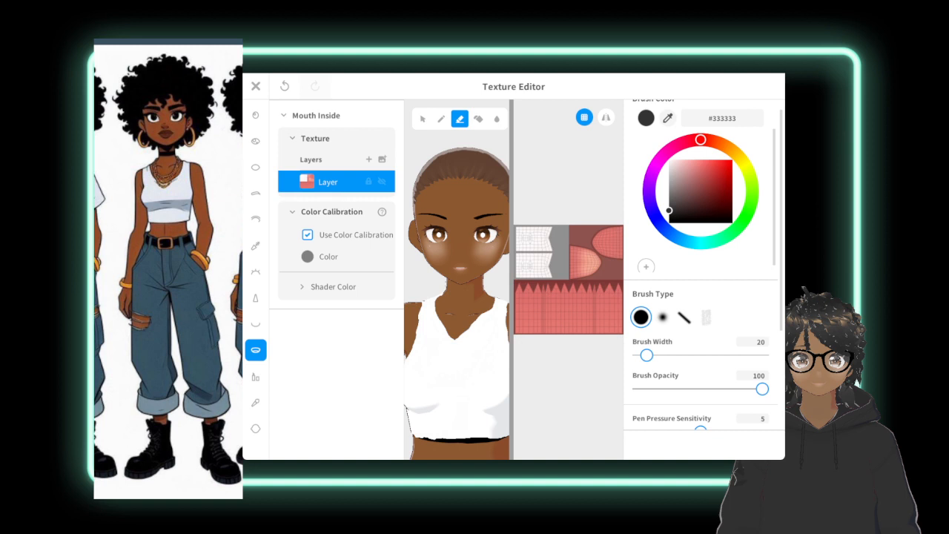
pyautogui.click(255, 324)
pyautogui.click(255, 376)
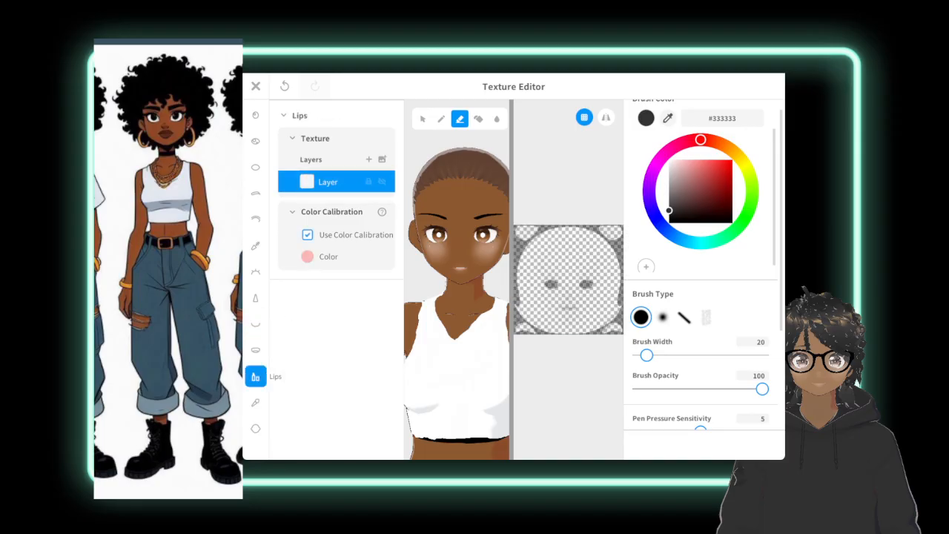
pyautogui.click(255, 403)
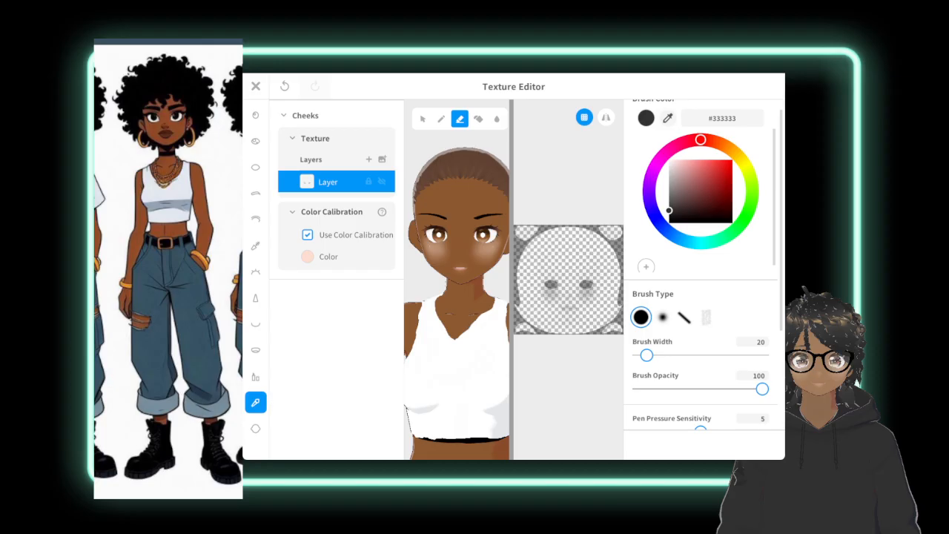
# Erase the blush from both cheeks on the Cheeks texture layer with the eraser at brush width 106.
pyautogui.moveTo(498, 246)
pyautogui.mouseDown()
pyautogui.moveTo(476, 249)
pyautogui.moveTo(494, 254)
pyautogui.mouseUp()
pyautogui.moveTo(646, 356); pyautogui.dragTo(683, 355)
pyautogui.moveTo(598, 298)
pyautogui.mouseDown()
pyautogui.moveTo(578, 284)
pyautogui.moveTo(596, 294)
pyautogui.moveTo(586, 287)
pyautogui.mouseUp()
pyautogui.moveTo(557, 290)
pyautogui.mouseDown()
pyautogui.moveTo(558, 280)
pyautogui.moveTo(562, 291)
pyautogui.moveTo(539, 291)
pyautogui.moveTo(558, 285)
pyautogui.moveTo(551, 294)
pyautogui.mouseUp()
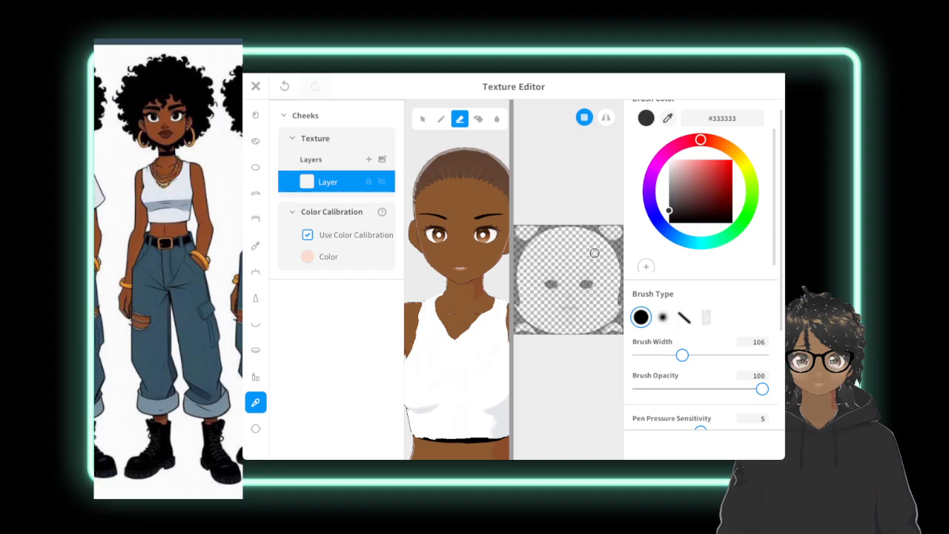
# Close the texture editor, saving the edited Nose, Mouth and Cheeks as new items.
pyautogui.click(256, 86)
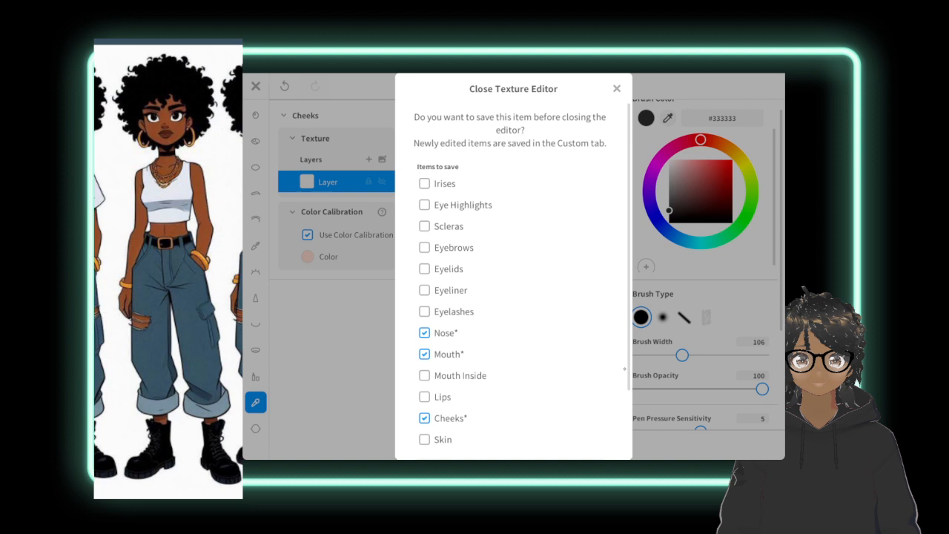
pyautogui.scroll(-2, 625, 368)
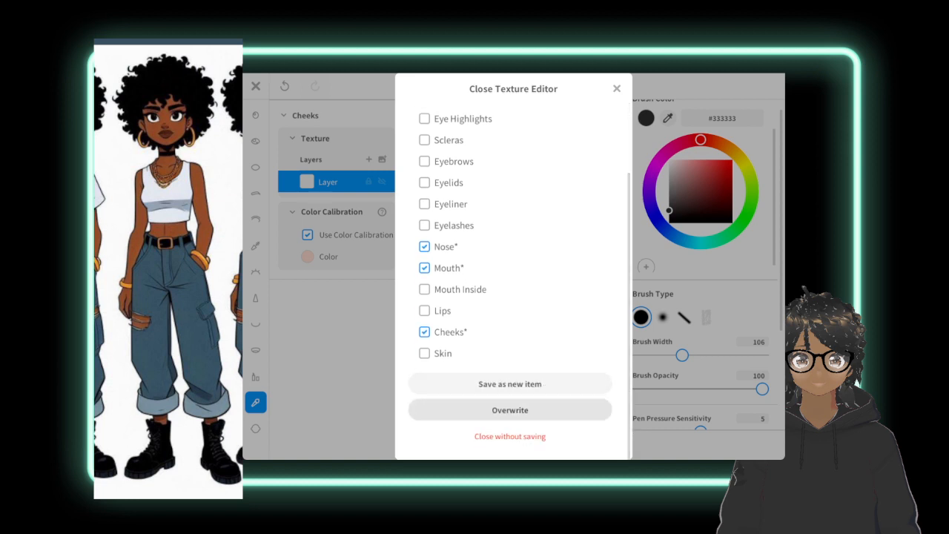
pyautogui.click(509, 383)
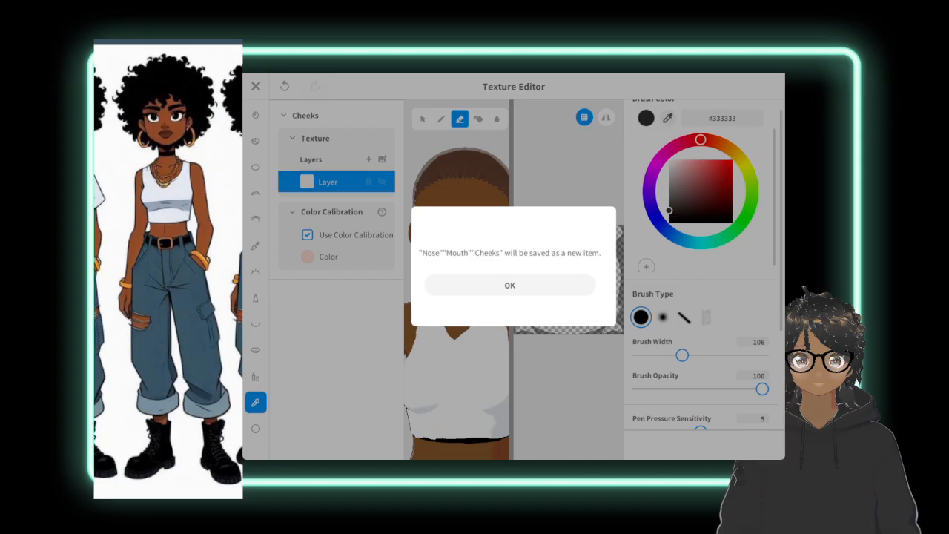
pyautogui.click(510, 286)
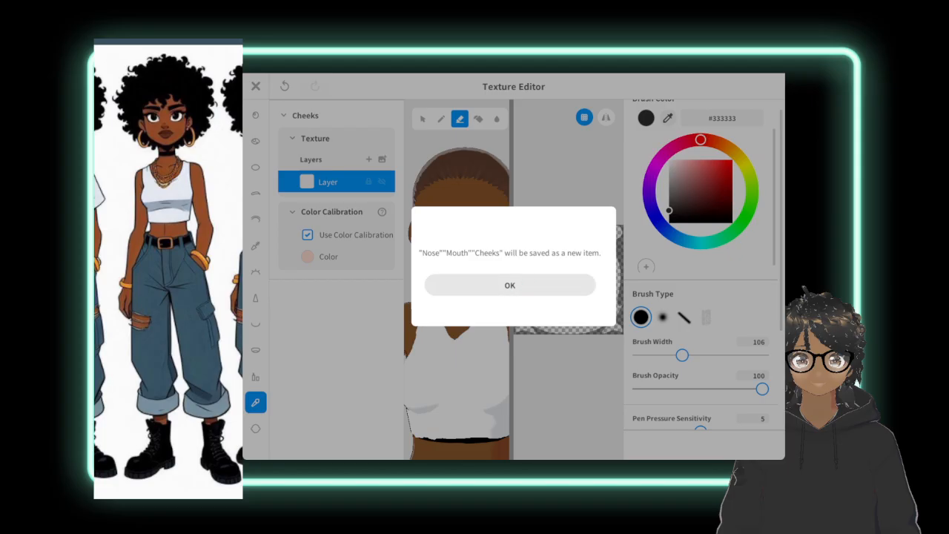
pyautogui.click(509, 286)
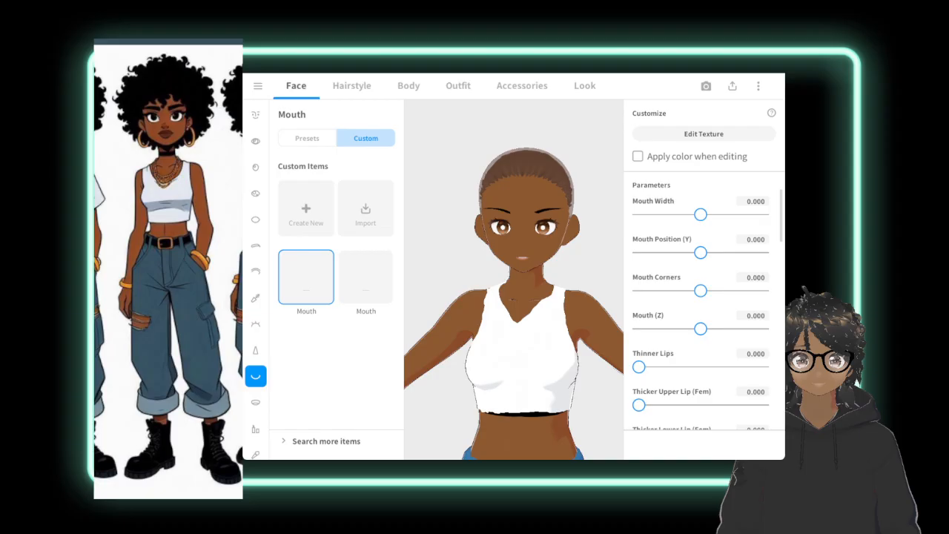
# Examine the whole avatar beside the reference and check the options for the custom mouth item.
pyautogui.scroll(-3, 514, 280)
pyautogui.moveTo(514, 280); pyautogui.dragTo(525, 234, button='middle')
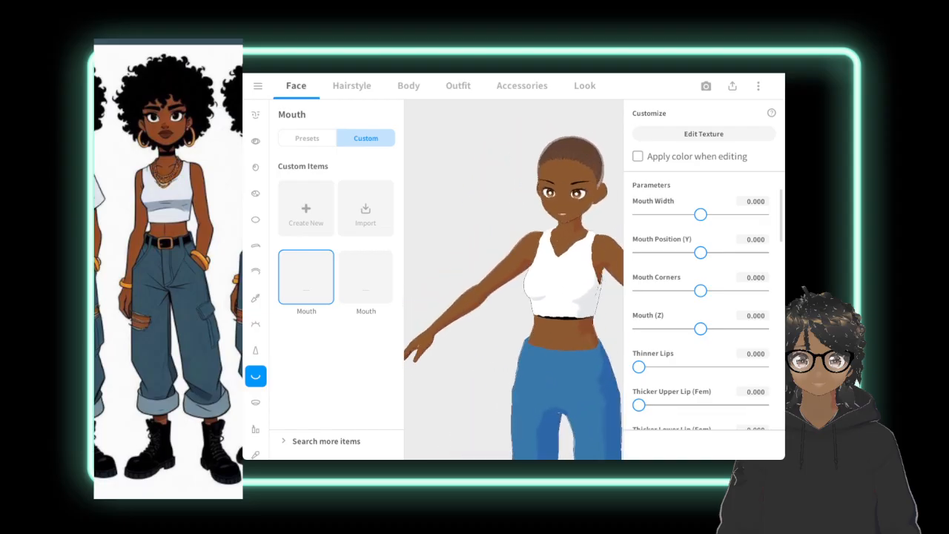
pyautogui.moveTo(549, 280)
pyautogui.mouseDown(button='right')
pyautogui.moveTo(451, 276)
pyautogui.moveTo(518, 270)
pyautogui.moveTo(499, 241)
pyautogui.moveTo(522, 246)
pyautogui.moveTo(536, 266)
pyautogui.mouseUp(button='right')
pyautogui.moveTo(537, 265); pyautogui.dragTo(478, 260, button='middle')
pyautogui.scroll(-5, 514, 280)
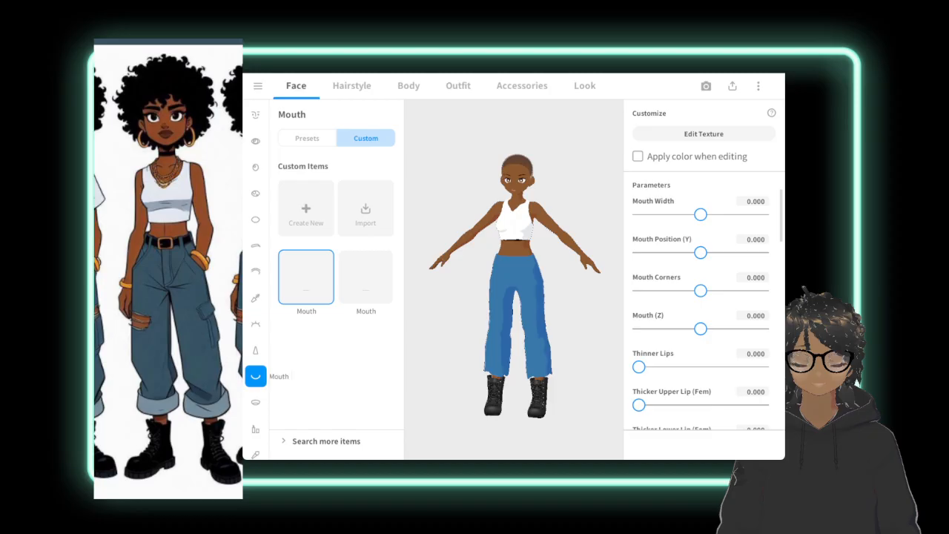
pyautogui.rightClick(294, 282)
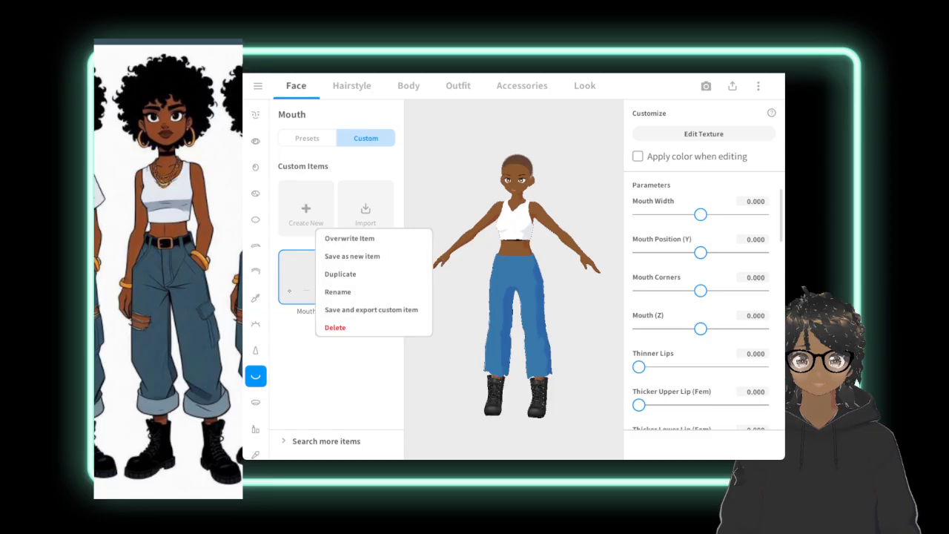
pyautogui.rightClick(289, 290)
pyautogui.click(326, 282)
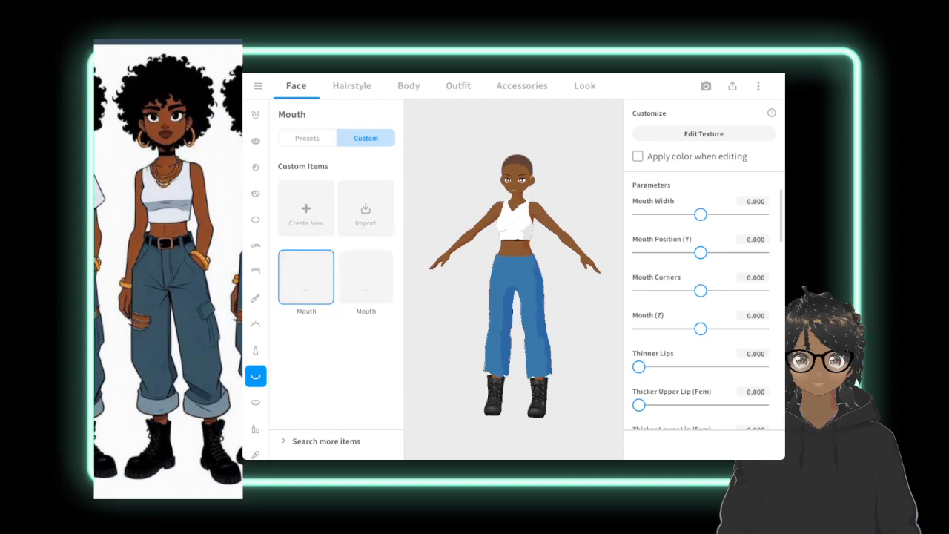
# Set the mouth's Mouth Width to 0.141 and Mouth Corners to -0.198.
pyautogui.scroll(5, 538, 134)
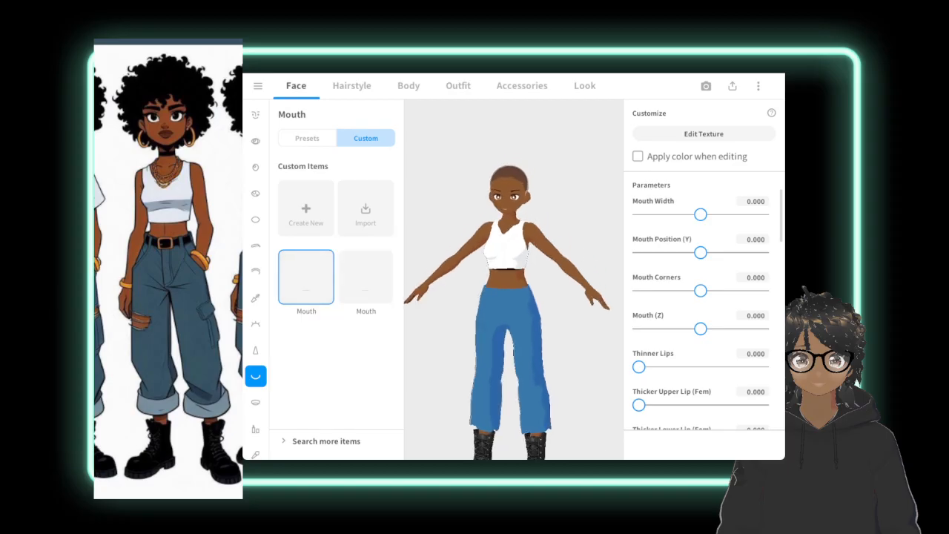
pyautogui.moveTo(508, 137); pyautogui.dragTo(522, 93, button='middle')
pyautogui.scroll(3, 522, 111)
pyautogui.moveTo(489, 148); pyautogui.dragTo(526, 141, button='right')
pyautogui.scroll(3, 522, 112)
pyautogui.scroll(4, 514, 280)
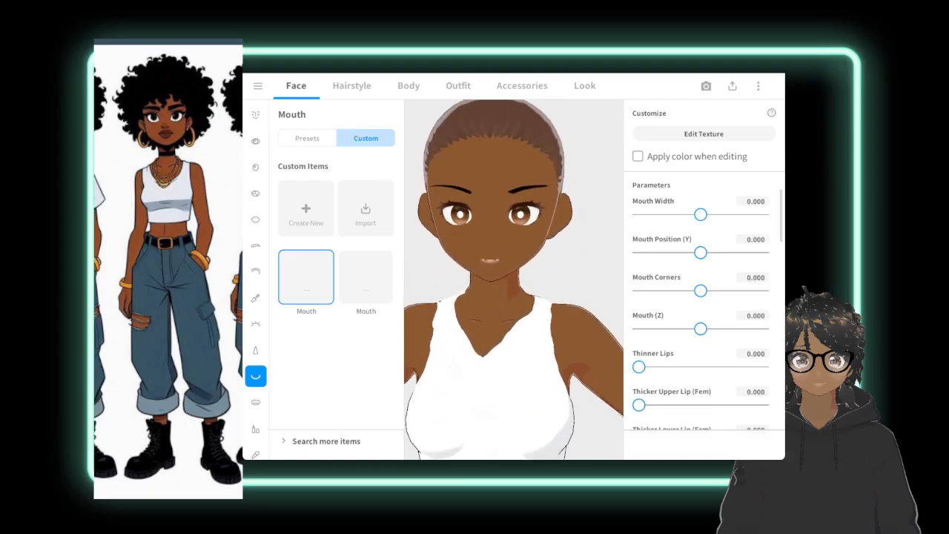
pyautogui.moveTo(517, 282); pyautogui.dragTo(518, 234, button='middle')
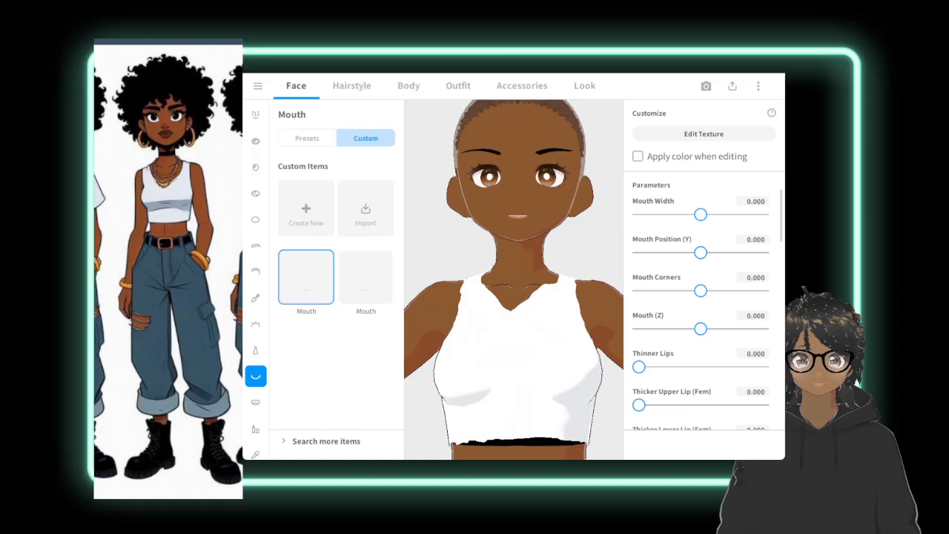
pyautogui.moveTo(700, 214)
pyautogui.mouseDown()
pyautogui.moveTo(771, 212)
pyautogui.moveTo(709, 215)
pyautogui.mouseUp()
pyautogui.moveTo(700, 290)
pyautogui.mouseDown()
pyautogui.moveTo(783, 289)
pyautogui.moveTo(680, 292)
pyautogui.moveTo(690, 296)
pyautogui.mouseUp()
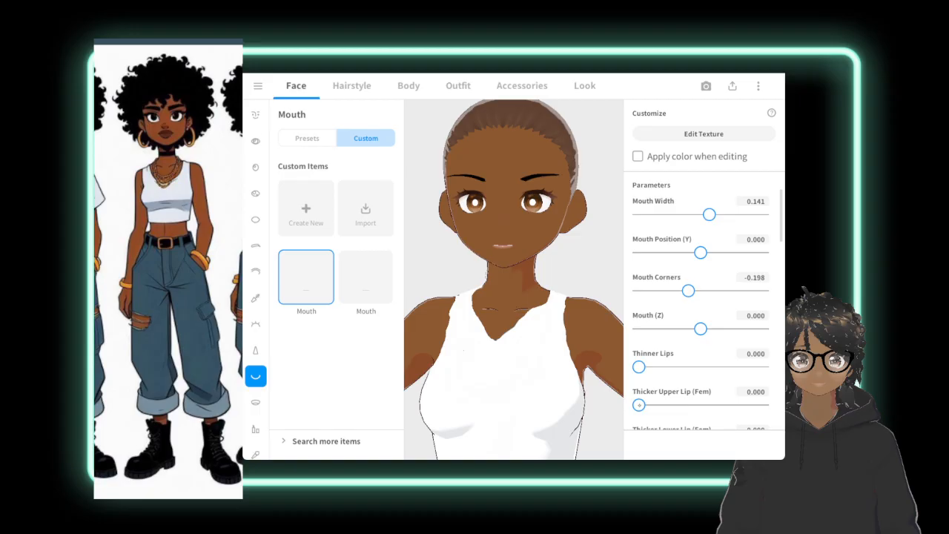
# Set Thicker Upper Lip (Fem), Thicker Lower Lip (Fem) and Thicker Upper Lip (Masc) to 100, and Thicker Lower Lip (Masc) to 63.436.
pyautogui.moveTo(639, 405); pyautogui.dragTo(774, 400)
pyautogui.moveTo(639, 366)
pyautogui.mouseDown()
pyautogui.moveTo(727, 366)
pyautogui.moveTo(639, 366)
pyautogui.mouseUp()
pyautogui.scroll(-5, 705, 312)
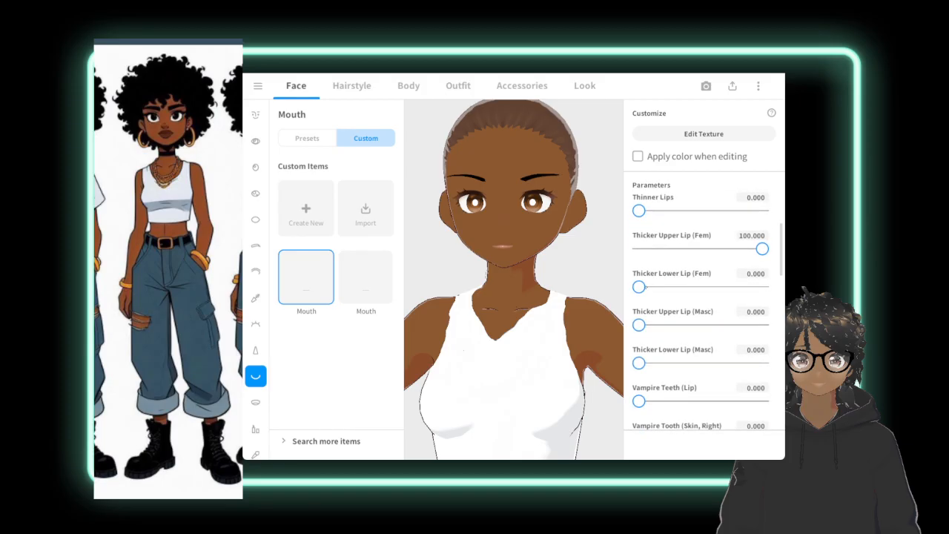
pyautogui.moveTo(638, 287); pyautogui.dragTo(782, 286)
pyautogui.moveTo(639, 325); pyautogui.dragTo(641, 325)
pyautogui.moveTo(638, 362); pyautogui.dragTo(717, 362)
pyautogui.moveTo(641, 325); pyautogui.dragTo(771, 327)
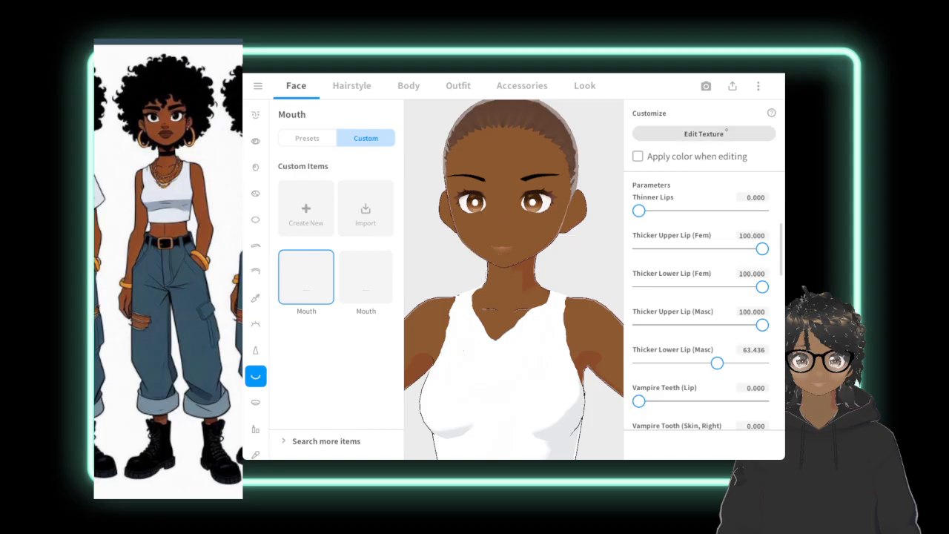
# Open the mouth texture for editing and set up a soft brush with color #703131 and width 5.
pyautogui.click(704, 134)
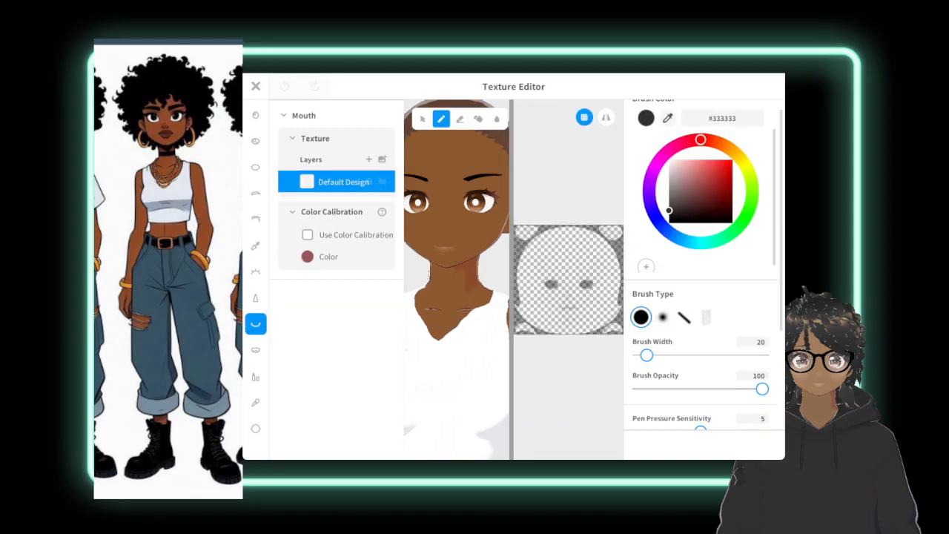
pyautogui.scroll(5, 579, 279)
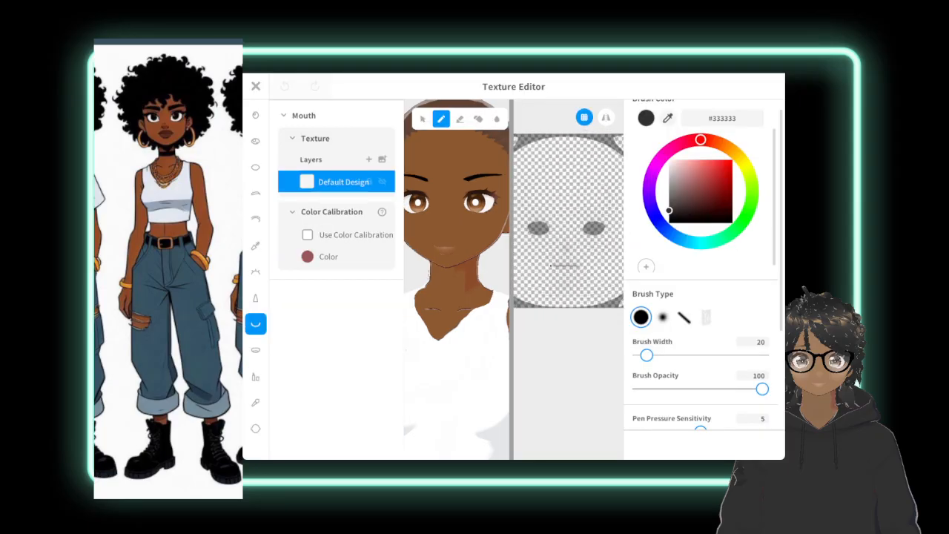
pyautogui.scroll(1, 584, 246)
pyautogui.scroll(8, 583, 245)
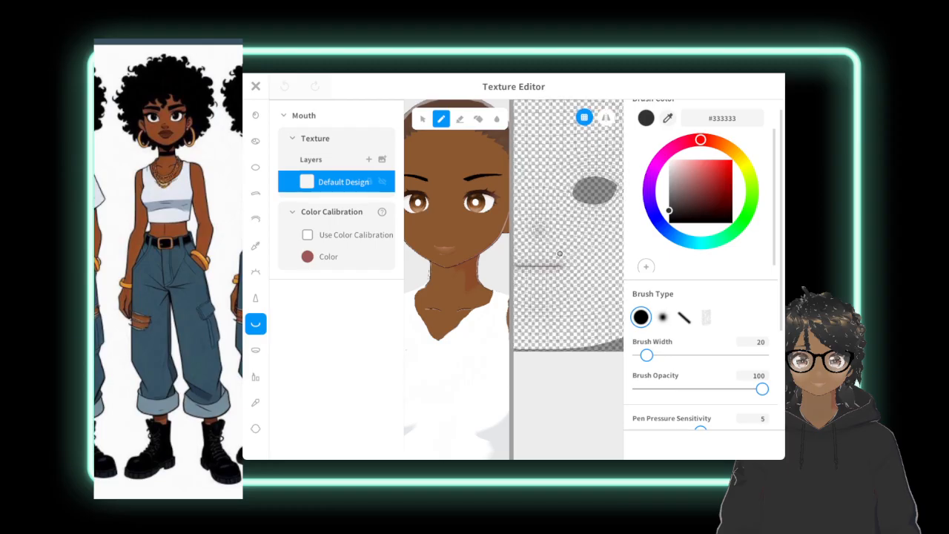
pyautogui.scroll(5, 565, 278)
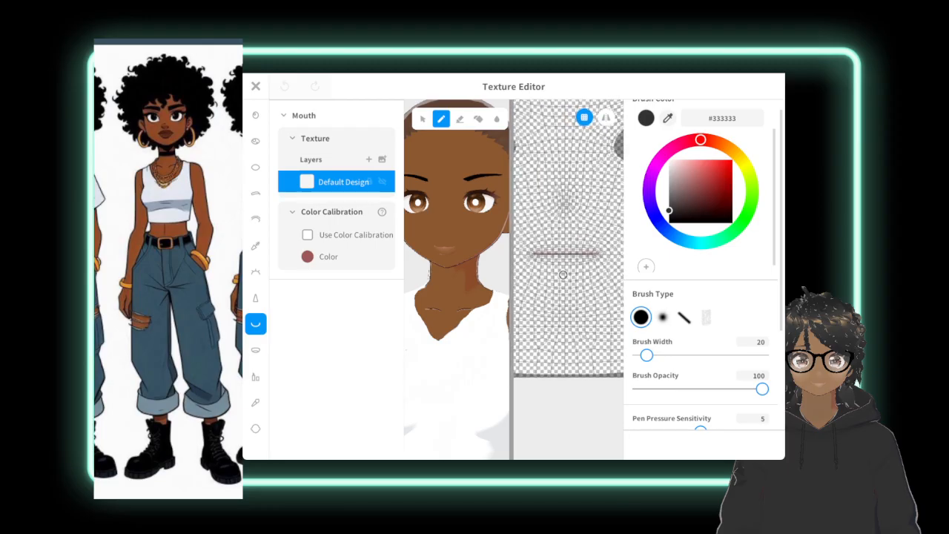
pyautogui.scroll(6, 575, 264)
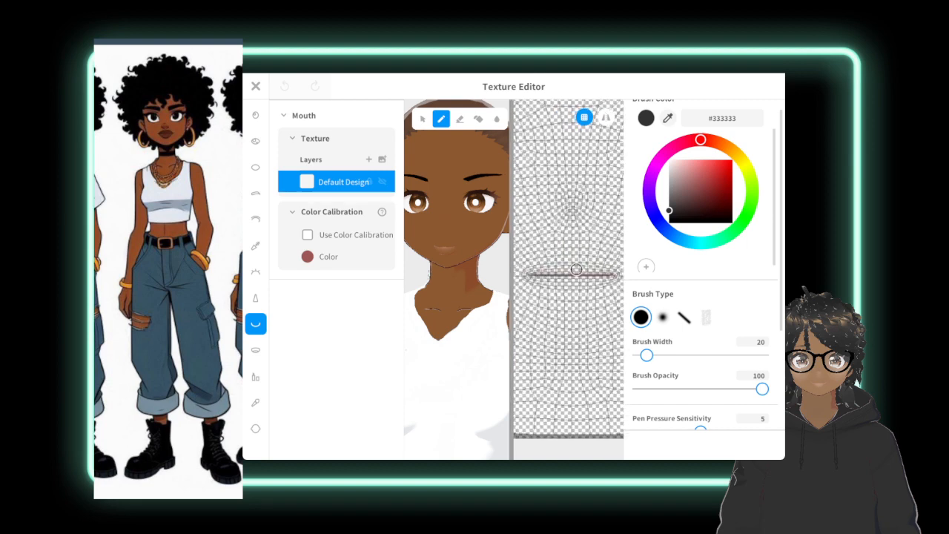
pyautogui.scroll(1, 578, 272)
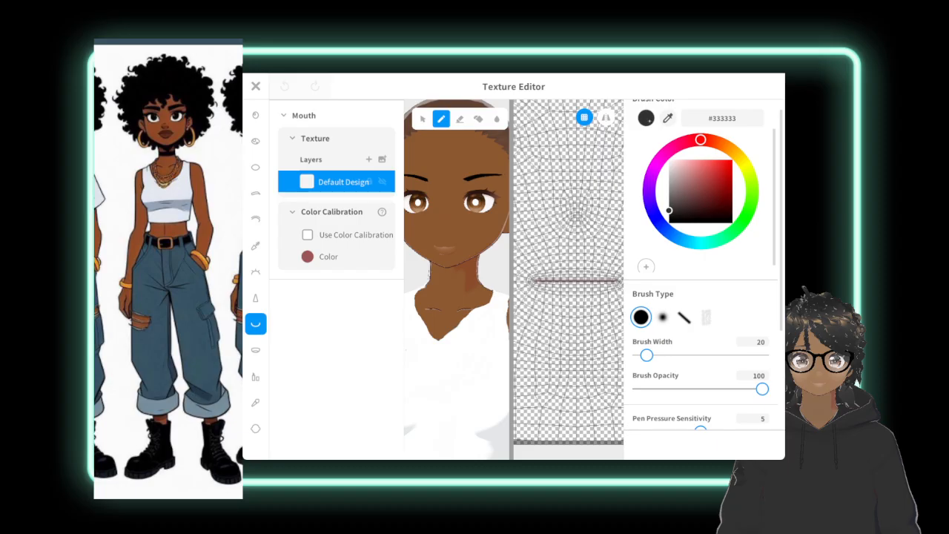
pyautogui.moveTo(668, 211); pyautogui.dragTo(704, 195)
pyautogui.click(662, 318)
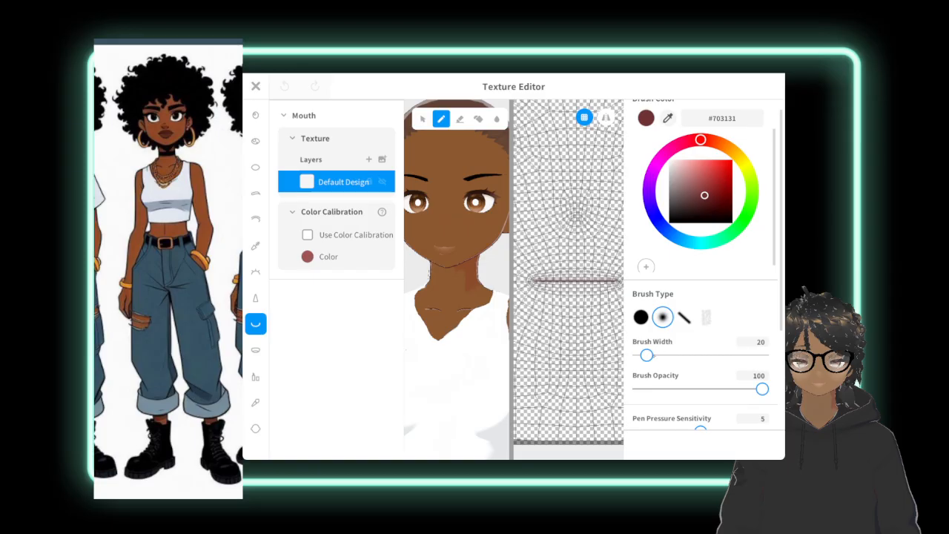
pyautogui.moveTo(647, 355); pyautogui.dragTo(640, 355)
# Try to draw an upper lip outline with a cupid's bow above the mouth line on the Default Design layer.
pyautogui.click(573, 273)
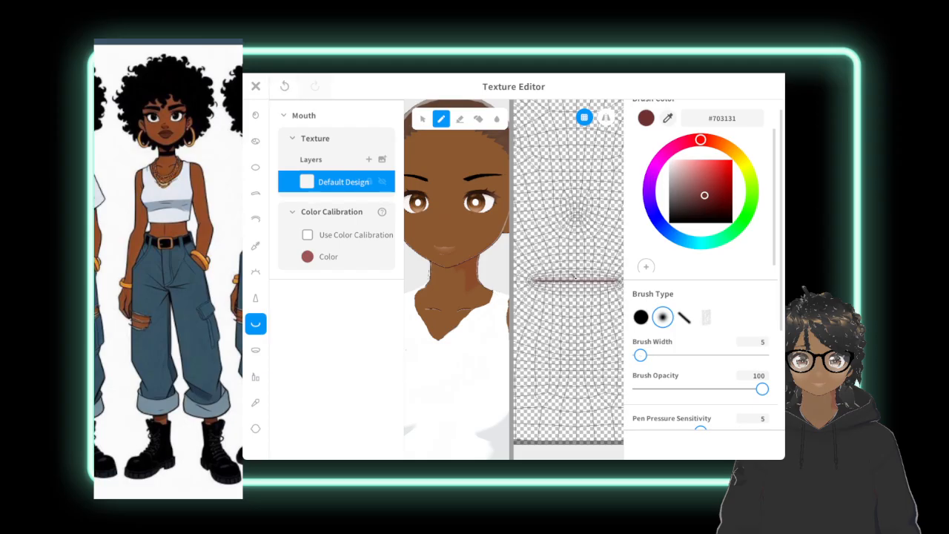
pyautogui.moveTo(577, 276); pyautogui.dragTo(578, 268)
pyautogui.hotkey('ctrl', 'z')
pyautogui.moveTo(575, 276); pyautogui.dragTo(610, 277)
pyautogui.moveTo(576, 275); pyautogui.dragTo(531, 279)
pyautogui.moveTo(520, 280); pyautogui.dragTo(544, 272)
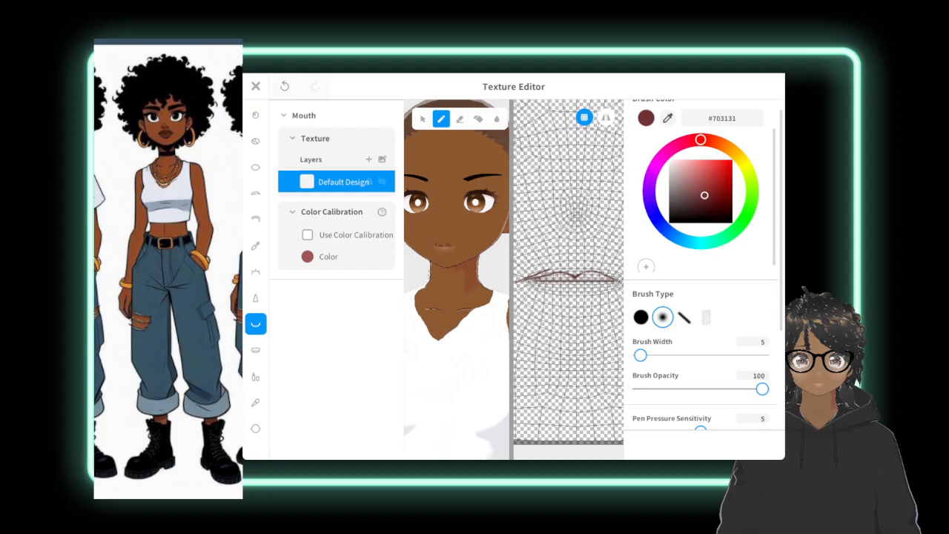
pyautogui.hotkey('ctrl', 'z')
# Try to fill in one half of the upper lip outline while checking it on the avatar's face.
pyautogui.scroll(5, 456, 279)
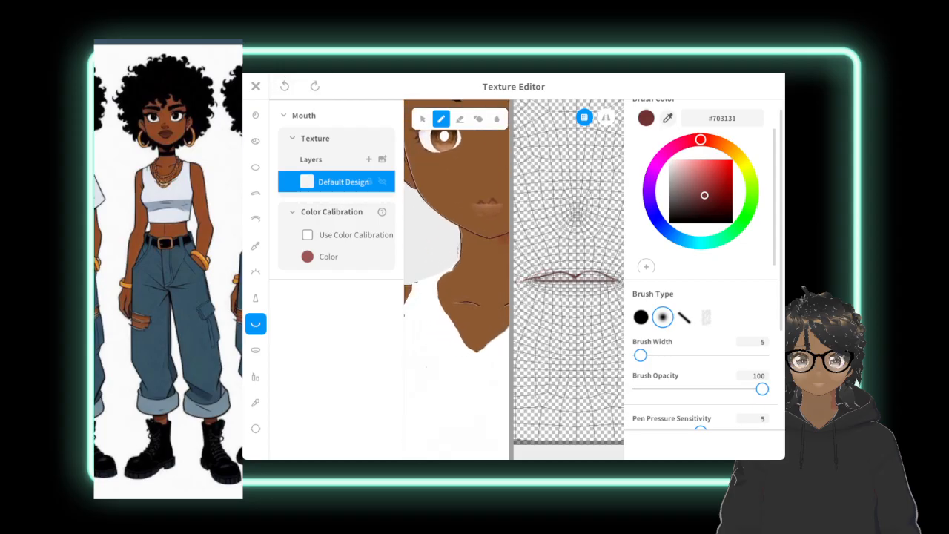
pyautogui.moveTo(489, 193); pyautogui.dragTo(501, 154, button='middle')
pyautogui.moveTo(486, 267); pyautogui.dragTo(462, 263, button='middle')
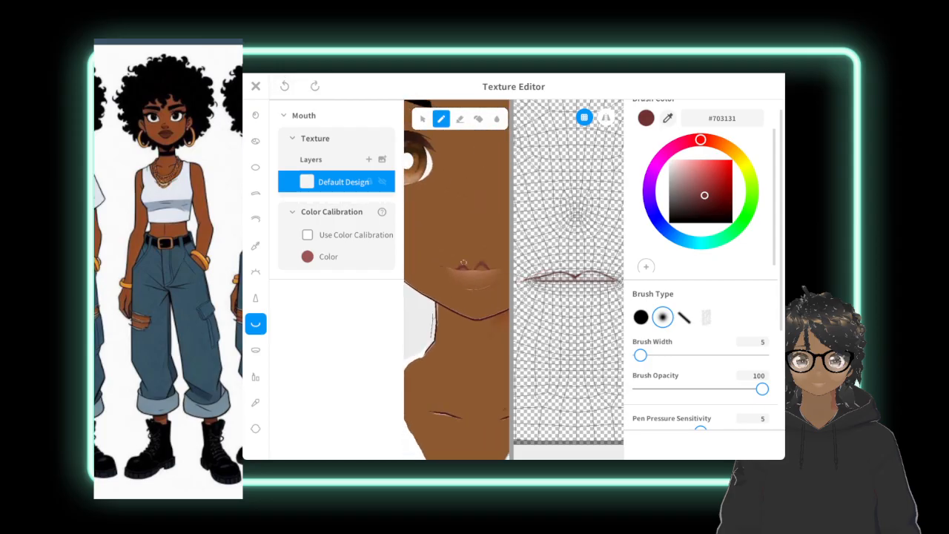
pyautogui.moveTo(531, 278)
pyautogui.mouseDown()
pyautogui.moveTo(575, 274)
pyautogui.moveTo(548, 276)
pyautogui.mouseUp()
pyautogui.scroll(-1, 565, 203)
pyautogui.scroll(-1, 569, 267)
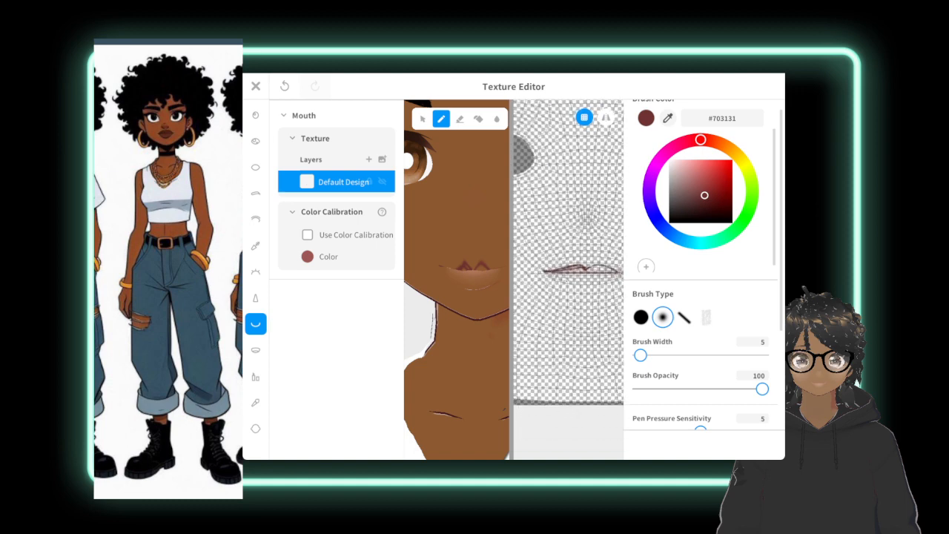
# Undo all the upper lip strokes drawn on the mouth texture.
pyautogui.hotkey('ctrl', 'z')
pyautogui.hotkey('ctrl', 'z')
pyautogui.hotkey('ctrl', 'z')
pyautogui.click(315, 86)
pyautogui.hotkey('ctrl', 'z')
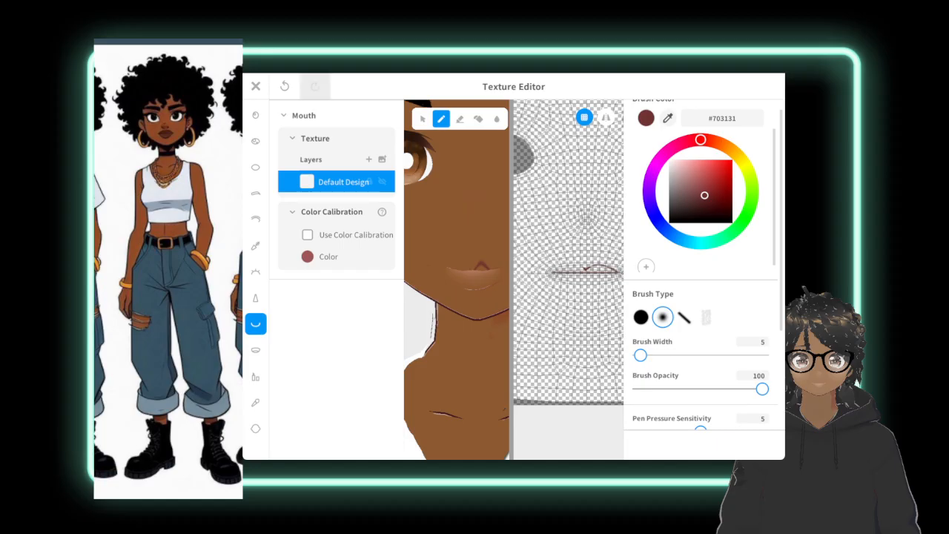
pyautogui.click(315, 86)
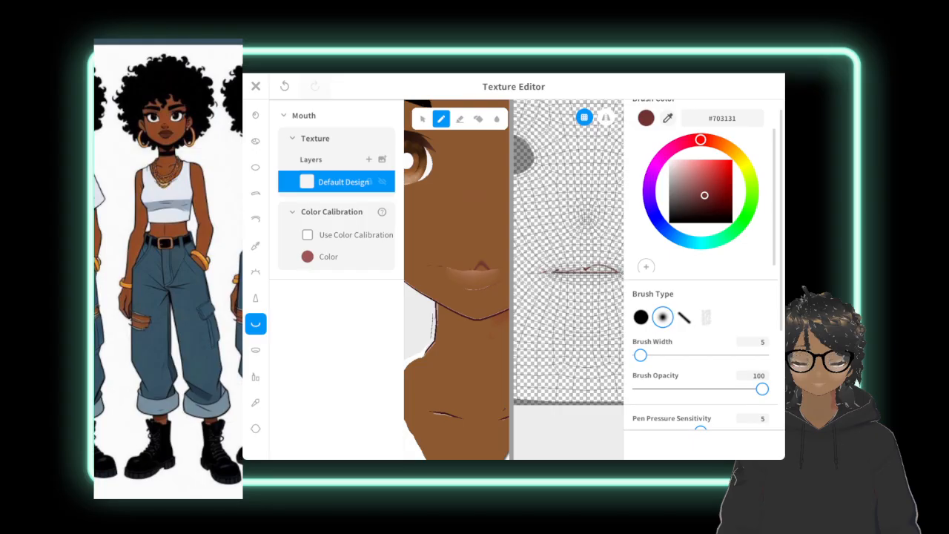
pyautogui.hotkey('ctrl', 'z')
pyautogui.scroll(5, 568, 259)
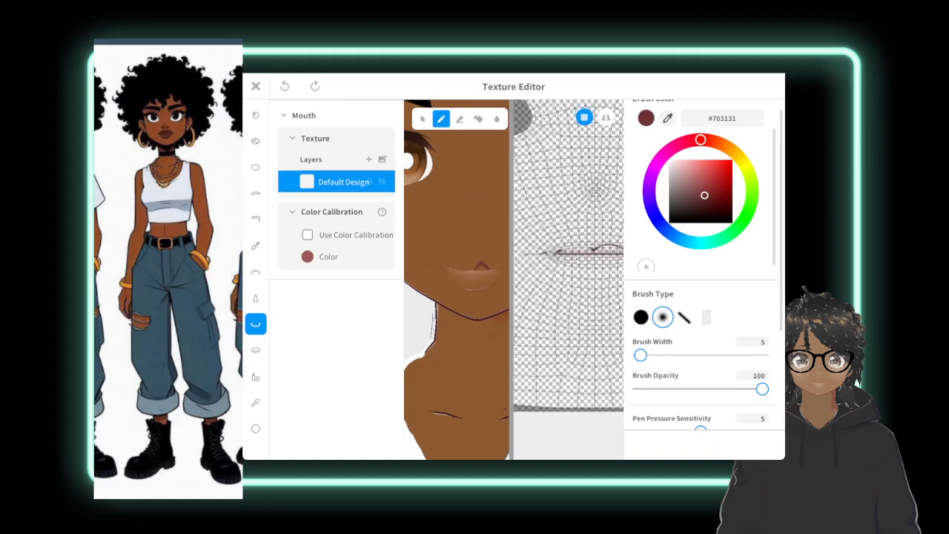
pyautogui.scroll(1, 575, 268)
pyautogui.moveTo(576, 268); pyautogui.dragTo(565, 277, button='middle')
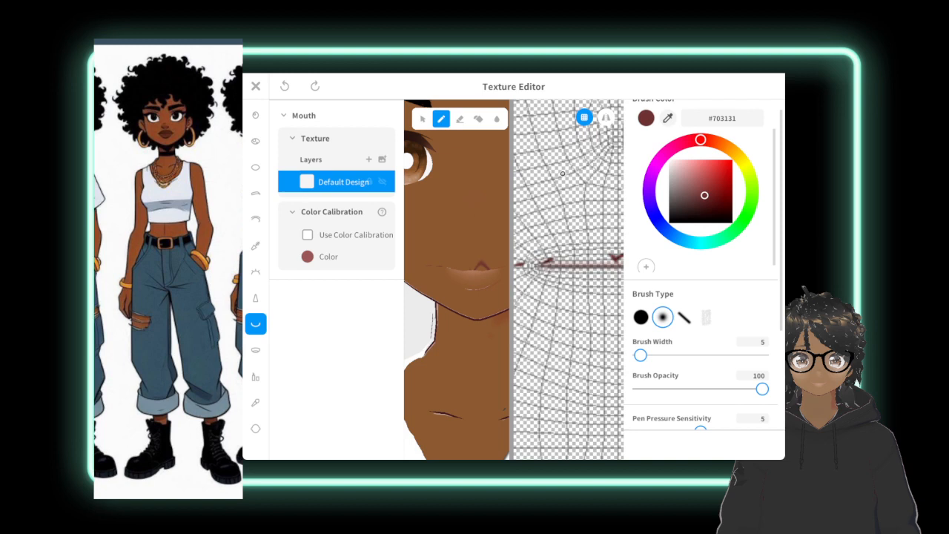
pyautogui.scroll(-6, 457, 260)
pyautogui.moveTo(465, 260); pyautogui.dragTo(443, 264, button='middle')
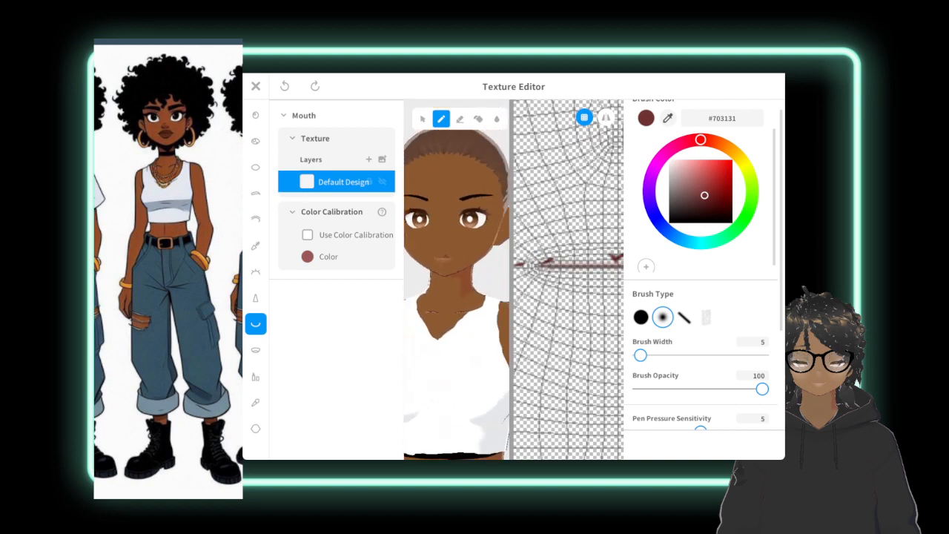
pyautogui.hotkey('ctrl', 'z')
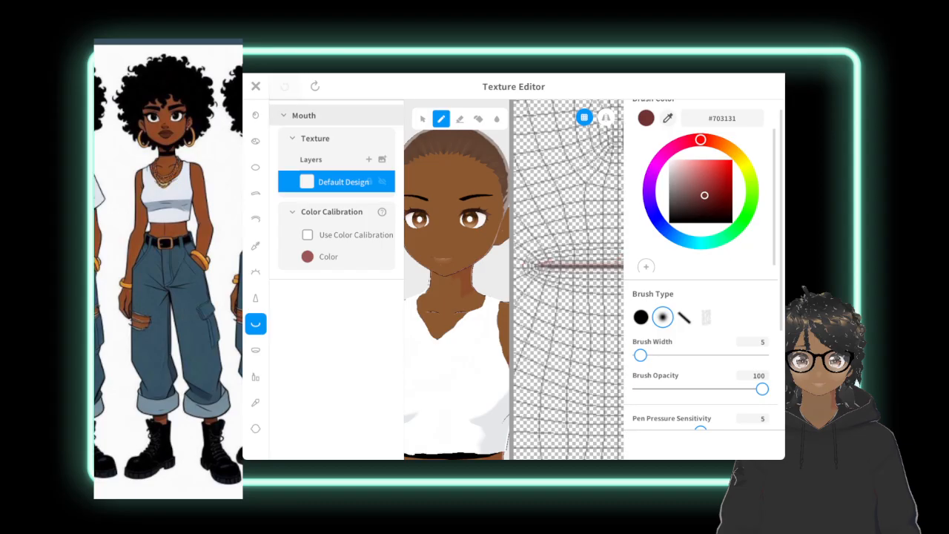
pyautogui.moveTo(564, 265); pyautogui.dragTo(579, 285, button='middle')
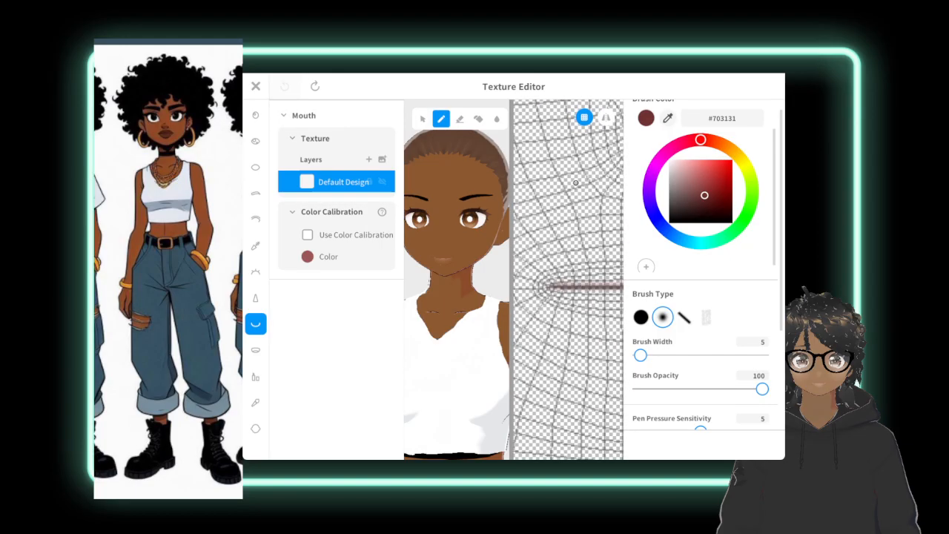
# Paint one half of the upper lip, with a cupid's bow peak, above the mouth line on the Default Design layer.
pyautogui.moveTo(549, 287); pyautogui.dragTo(558, 287)
pyautogui.moveTo(595, 279); pyautogui.dragTo(600, 278)
pyautogui.scroll(-3, 599, 278)
pyautogui.moveTo(599, 278); pyautogui.dragTo(567, 287, button='middle')
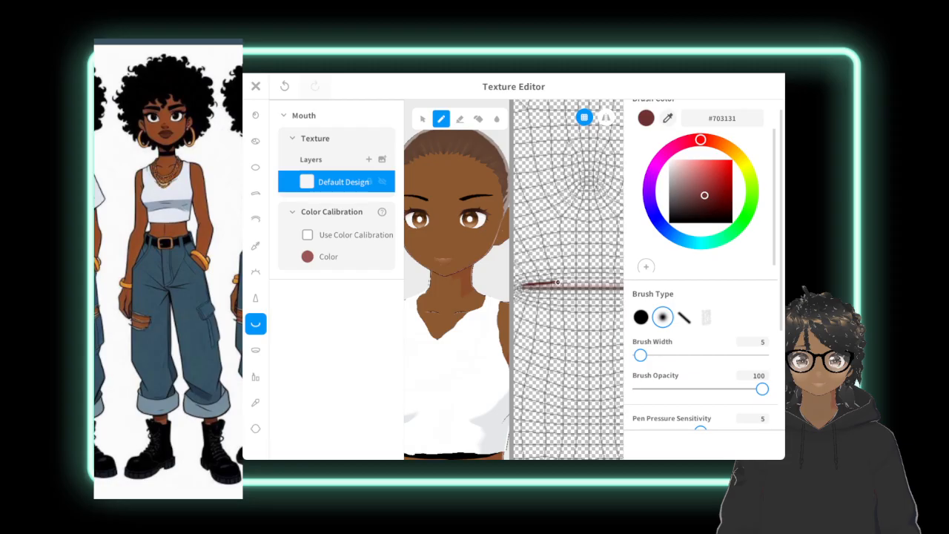
pyautogui.moveTo(561, 284)
pyautogui.mouseDown()
pyautogui.moveTo(595, 288)
pyautogui.moveTo(560, 281)
pyautogui.moveTo(567, 277)
pyautogui.moveTo(602, 288)
pyautogui.moveTo(577, 278)
pyautogui.moveTo(533, 286)
pyautogui.moveTo(582, 285)
pyautogui.moveTo(556, 284)
pyautogui.moveTo(571, 276)
pyautogui.mouseUp()
pyautogui.moveTo(470, 238); pyautogui.dragTo(459, 170, button='right')
pyautogui.scroll(8, 458, 222)
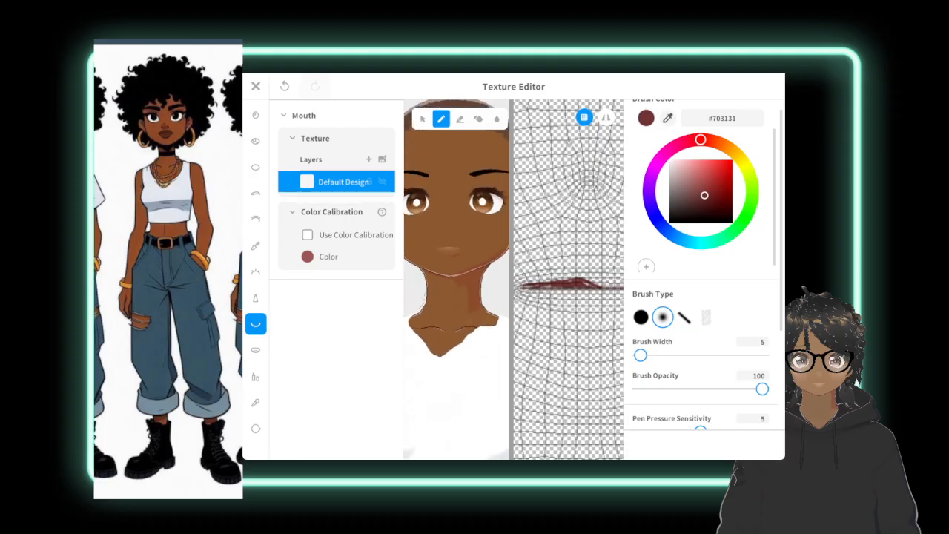
pyautogui.moveTo(458, 222); pyautogui.dragTo(511, 111, button='middle')
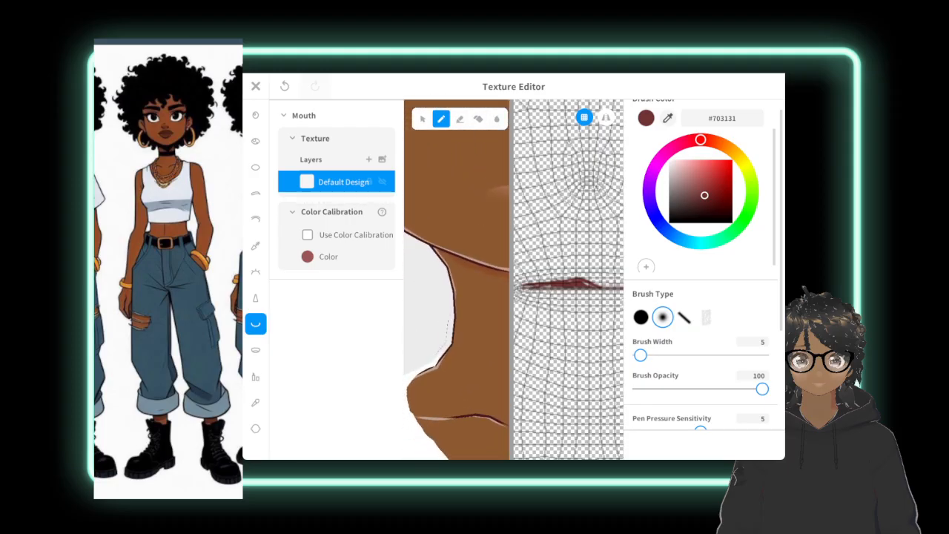
pyautogui.moveTo(478, 226); pyautogui.dragTo(463, 251, button='right')
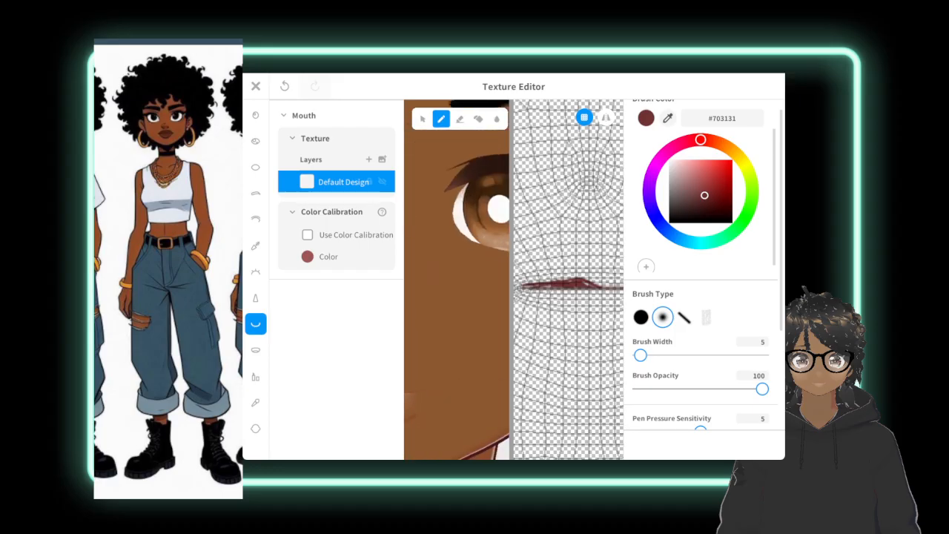
pyautogui.moveTo(493, 297); pyautogui.dragTo(466, 242, button='middle')
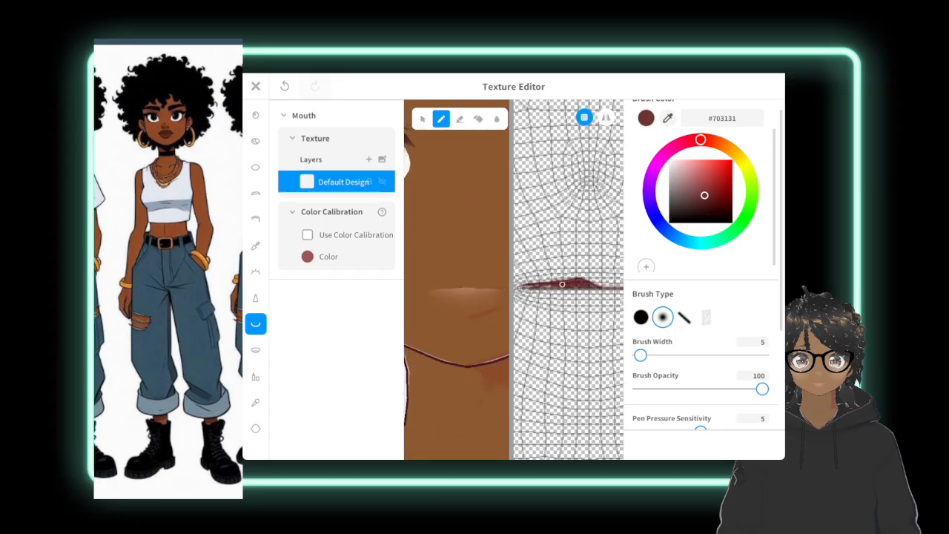
# Try to thicken the painted upper lip half and add a lower lip half beneath the mouth line.
pyautogui.moveTo(539, 286)
pyautogui.mouseDown()
pyautogui.moveTo(522, 288)
pyautogui.moveTo(578, 275)
pyautogui.mouseUp()
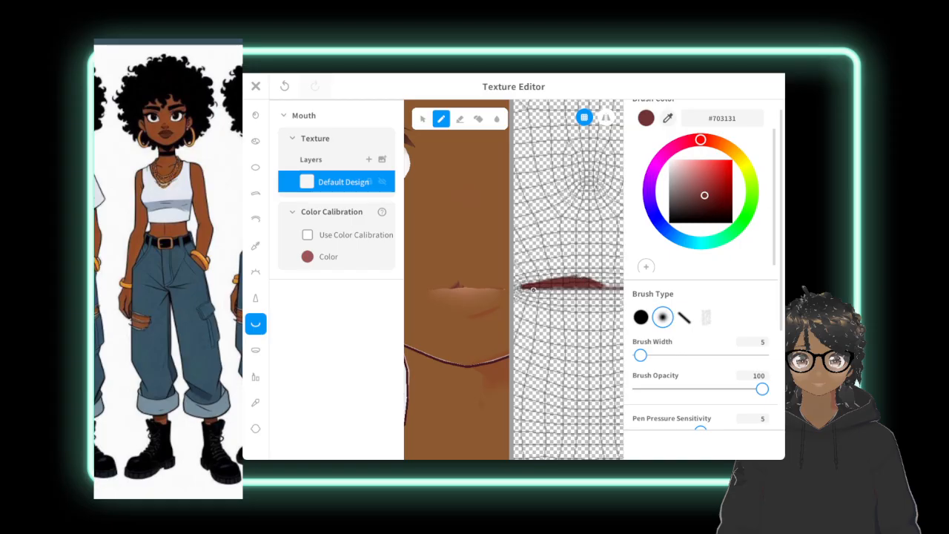
pyautogui.moveTo(524, 291); pyautogui.dragTo(540, 299)
pyautogui.moveTo(541, 292)
pyautogui.mouseDown()
pyautogui.moveTo(590, 289)
pyautogui.moveTo(533, 290)
pyautogui.moveTo(542, 291)
pyautogui.mouseUp()
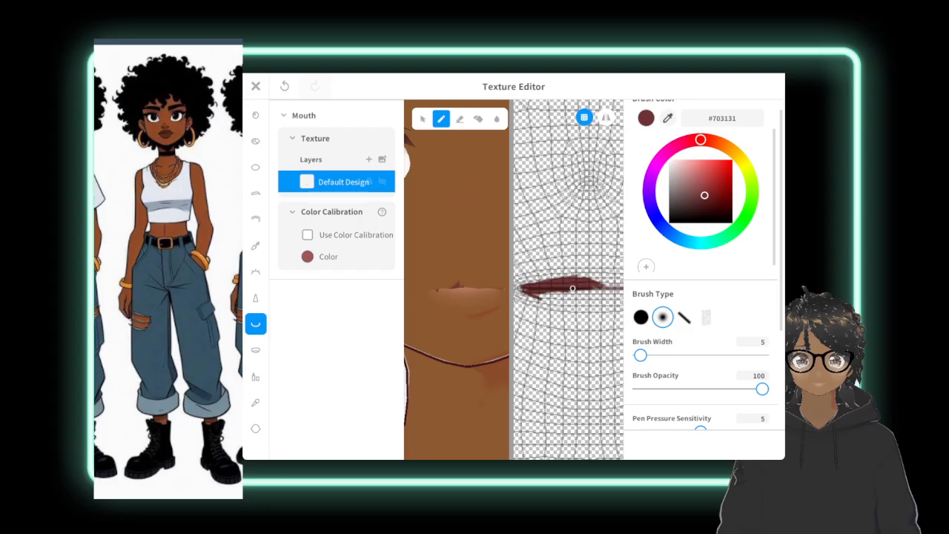
pyautogui.moveTo(533, 290)
pyautogui.mouseDown()
pyautogui.moveTo(548, 300)
pyautogui.moveTo(562, 292)
pyautogui.mouseUp()
pyautogui.scroll(-3, 556, 300)
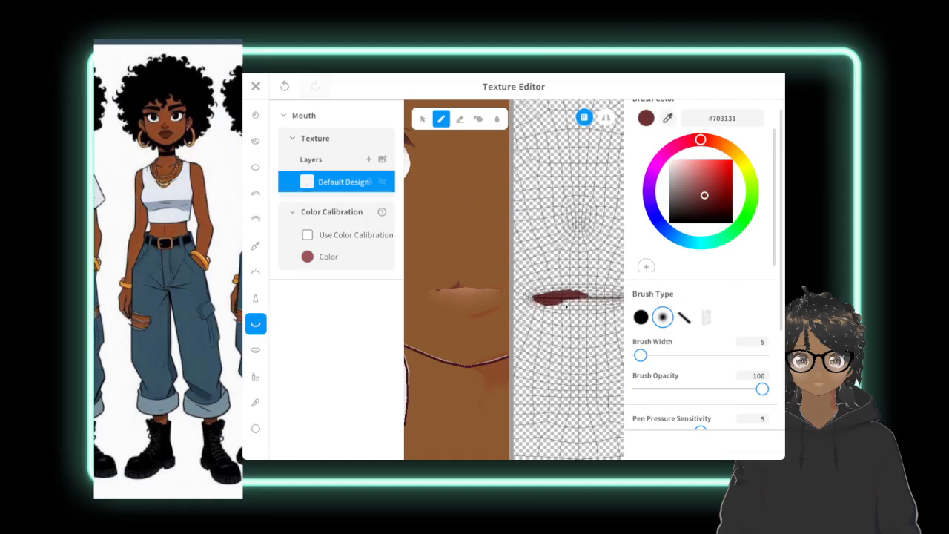
pyautogui.moveTo(580, 282)
pyautogui.mouseDown()
pyautogui.moveTo(573, 290)
pyautogui.moveTo(580, 257)
pyautogui.moveTo(582, 283)
pyautogui.mouseUp()
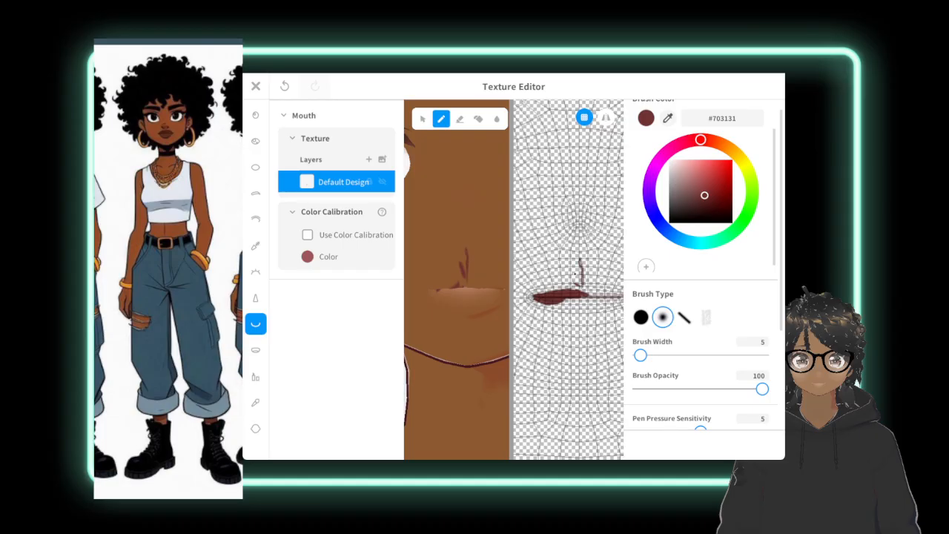
# Undo the lower lip strokes, the vertical stroke above the mouth and the upper lip thickening.
pyautogui.hotkey('ctrl', 'z')
pyautogui.hotkey('ctrl', 'z')
pyautogui.hotkey('ctrl', 'z')
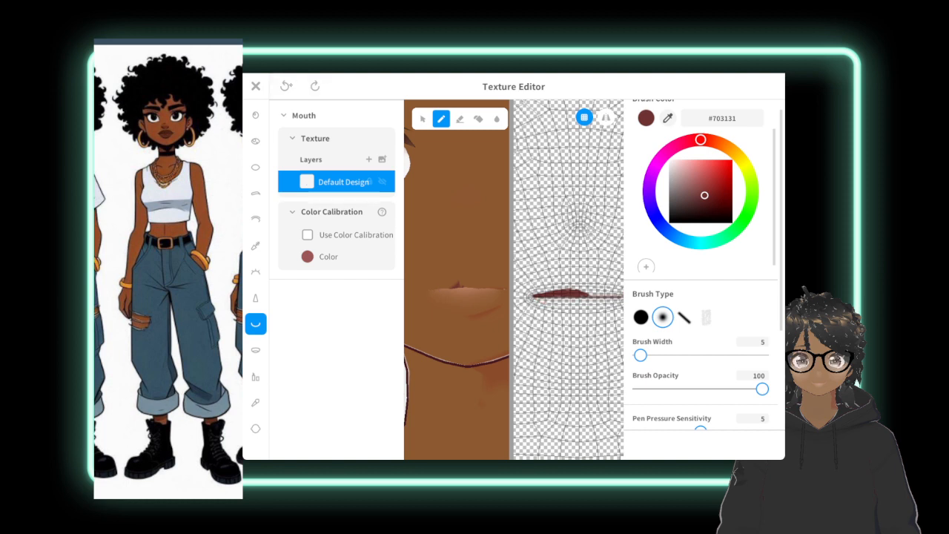
pyautogui.click(287, 85)
pyautogui.click(287, 85)
pyautogui.click(288, 85)
pyautogui.scroll(2, 586, 298)
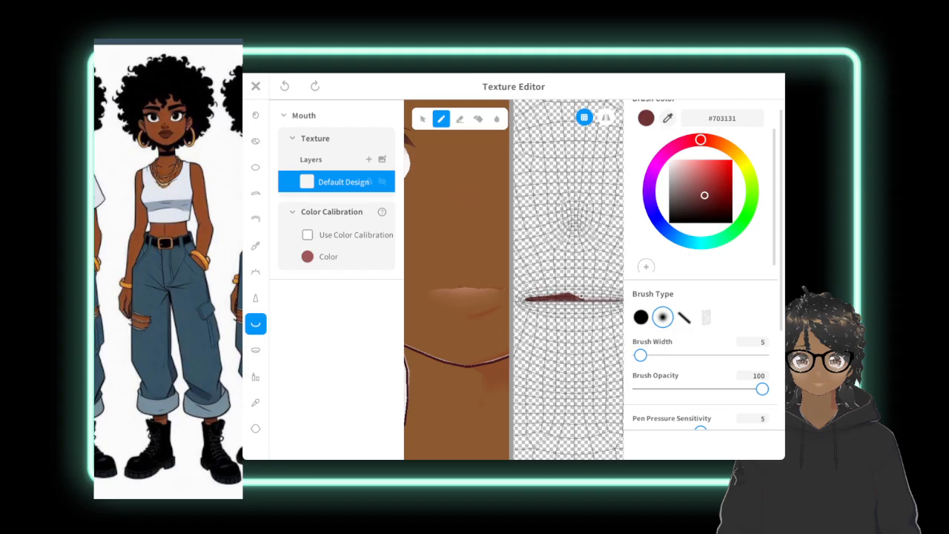
# Paint the other half of the upper lip to mirror the first half and complete the cupid's bow.
pyautogui.scroll(-3, 569, 296)
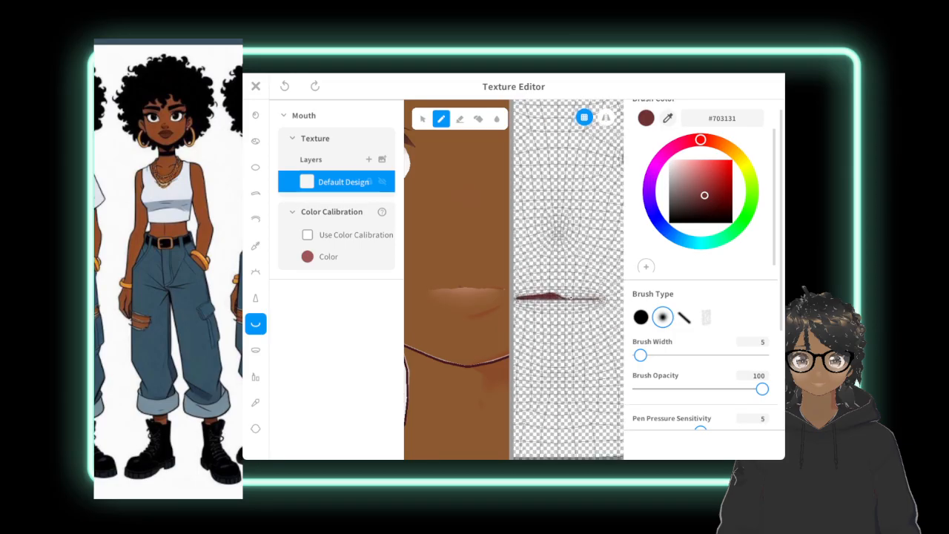
pyautogui.scroll(-4, 456, 282)
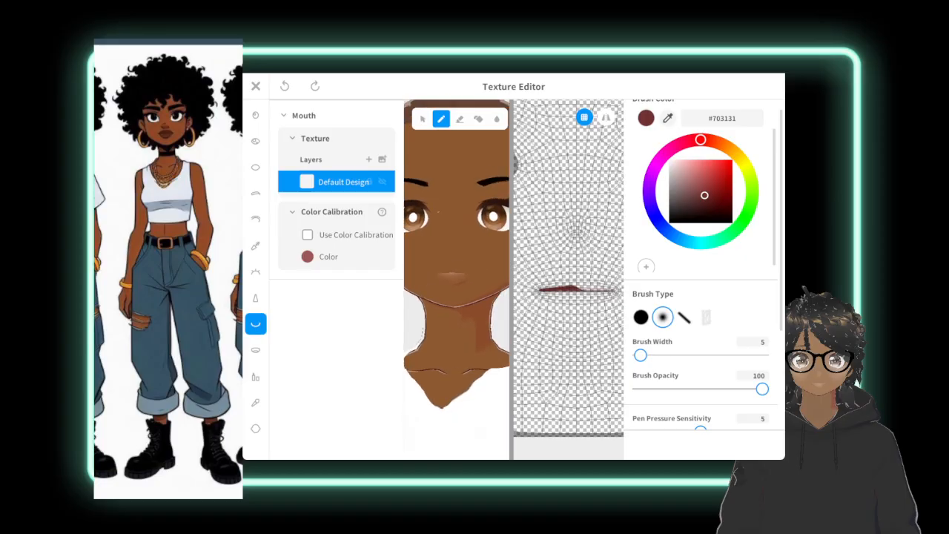
pyautogui.click(586, 290)
pyautogui.scroll(-3, 460, 274)
pyautogui.moveTo(459, 274); pyautogui.dragTo(456, 284, button='middle')
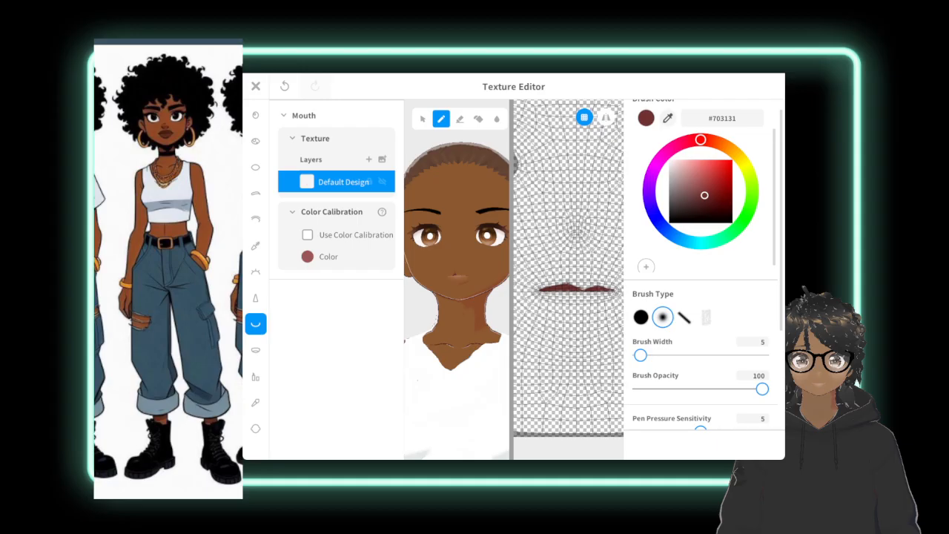
# Build up and fill full upper and lower lips around the mouth line with the #703131 brush.
pyautogui.scroll(-5, 557, 296)
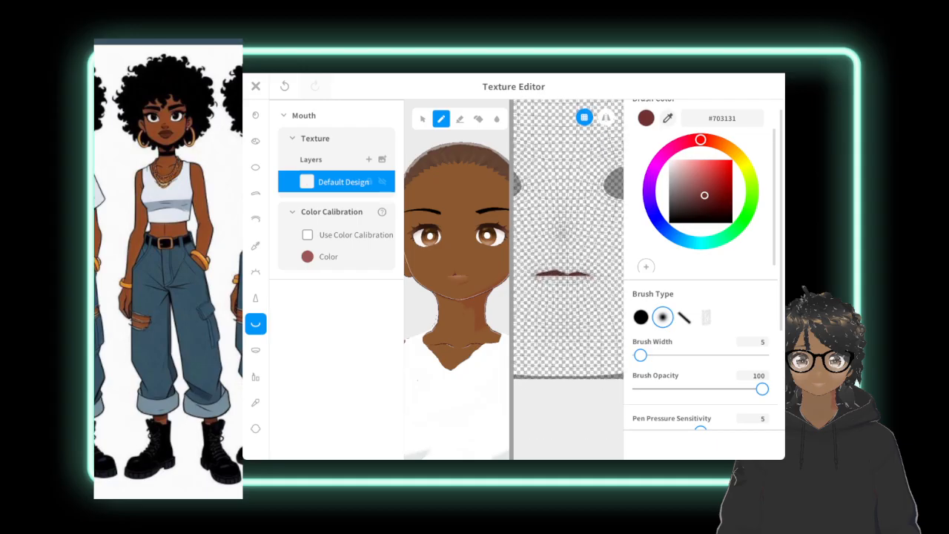
pyautogui.scroll(-2, 568, 230)
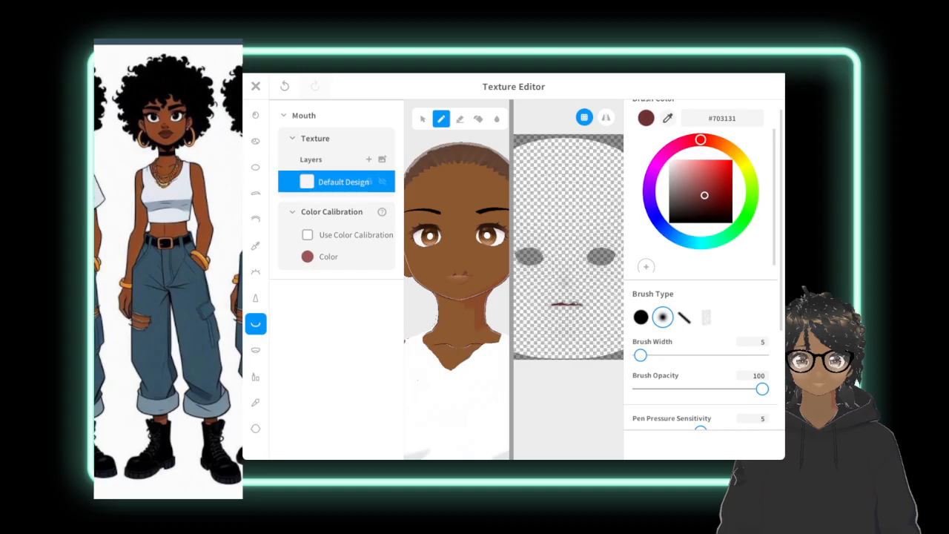
pyautogui.moveTo(564, 310)
pyautogui.mouseDown()
pyautogui.moveTo(583, 308)
pyautogui.moveTo(569, 298)
pyautogui.moveTo(585, 305)
pyautogui.moveTo(571, 300)
pyautogui.moveTo(573, 313)
pyautogui.mouseUp()
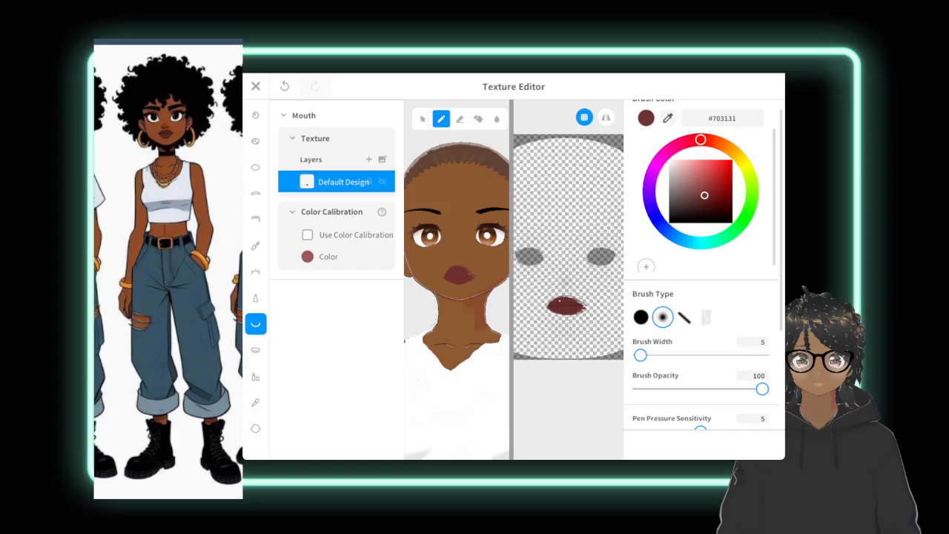
# Smooth the ragged outer edges of both lips and define their corners with the brush.
pyautogui.scroll(5, 565, 304)
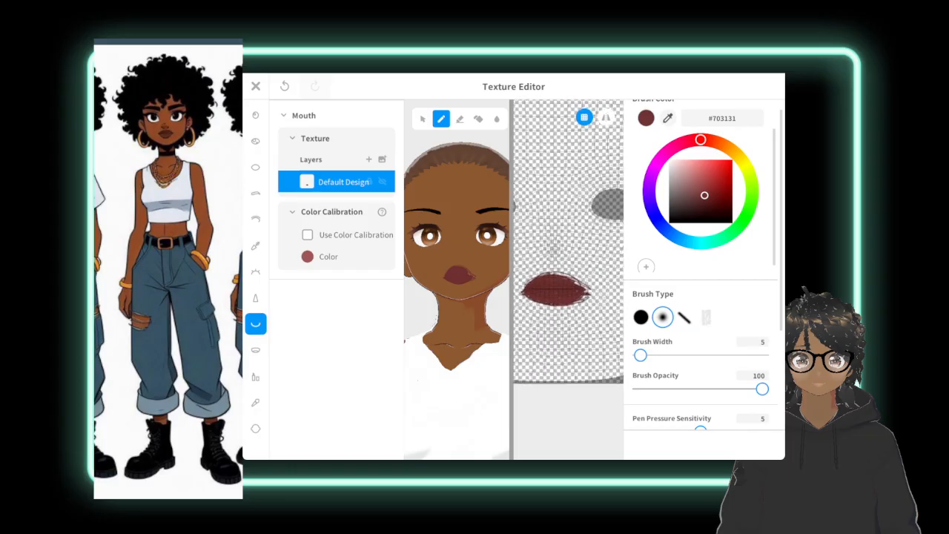
pyautogui.scroll(2, 545, 356)
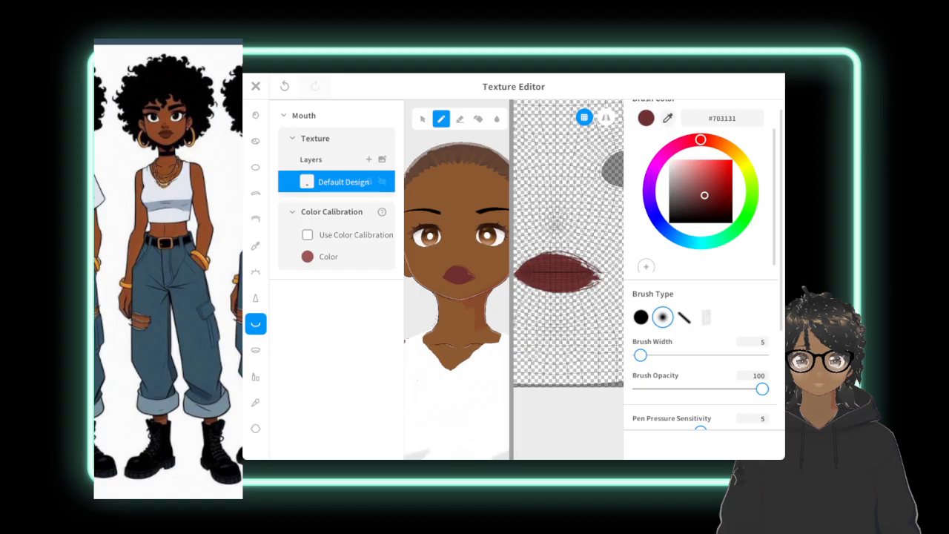
pyautogui.moveTo(546, 253); pyautogui.dragTo(558, 254)
pyautogui.moveTo(559, 254)
pyautogui.mouseDown()
pyautogui.moveTo(588, 264)
pyautogui.moveTo(580, 265)
pyautogui.mouseUp()
pyautogui.moveTo(588, 268)
pyautogui.mouseDown()
pyautogui.moveTo(601, 277)
pyautogui.moveTo(576, 289)
pyautogui.mouseUp()
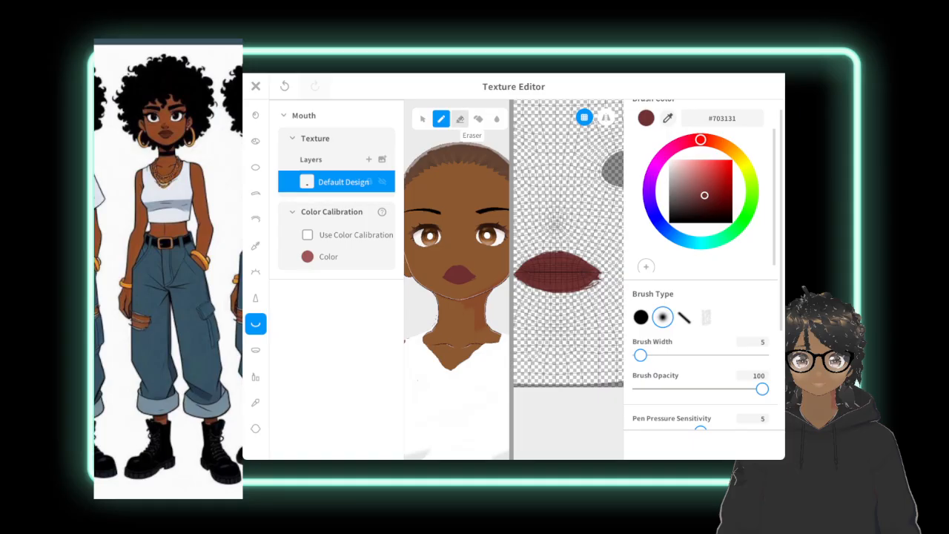
# Erase a dip at the centre of the upper lip's edge to shape the cupid's bow, and check the lips on the avatar.
pyautogui.click(460, 119)
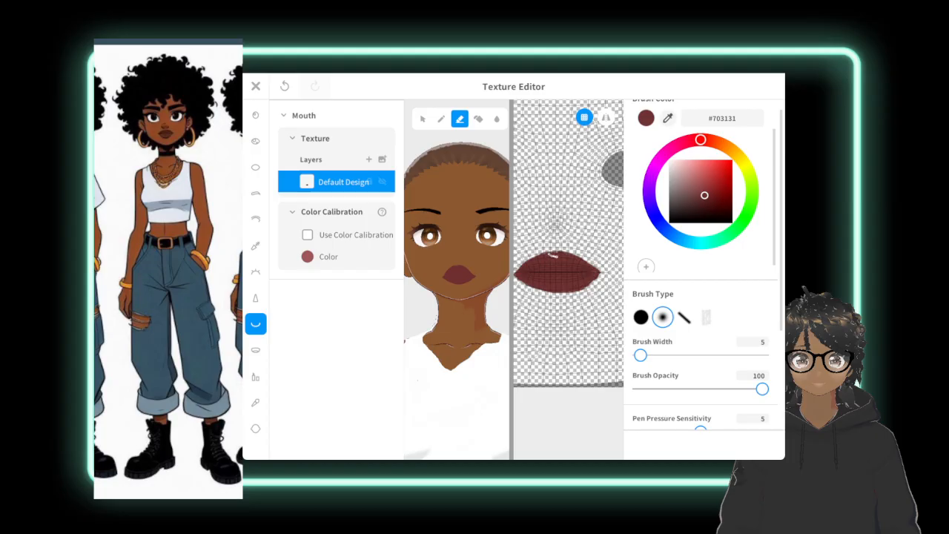
pyautogui.moveTo(557, 256)
pyautogui.mouseDown()
pyautogui.moveTo(566, 252)
pyautogui.moveTo(554, 254)
pyautogui.mouseUp()
pyautogui.click(441, 119)
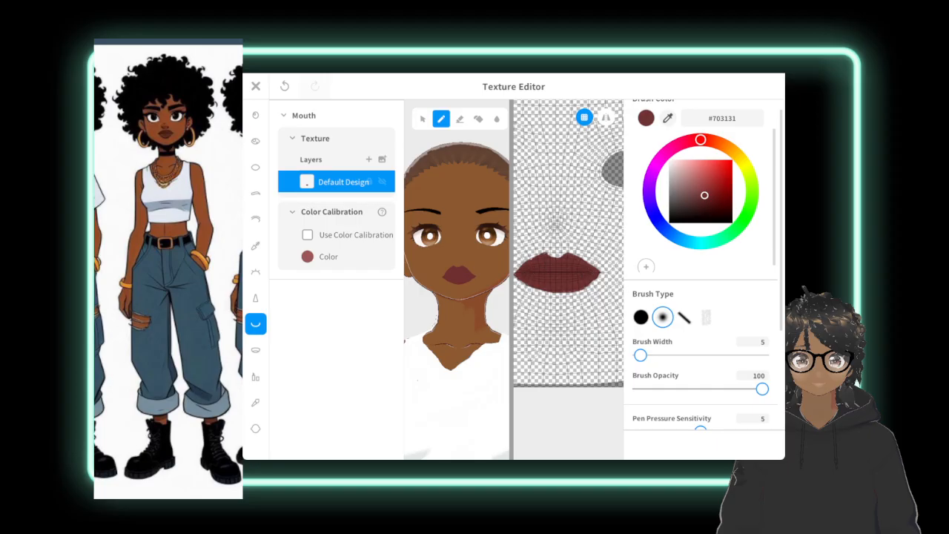
pyautogui.scroll(-5, 567, 267)
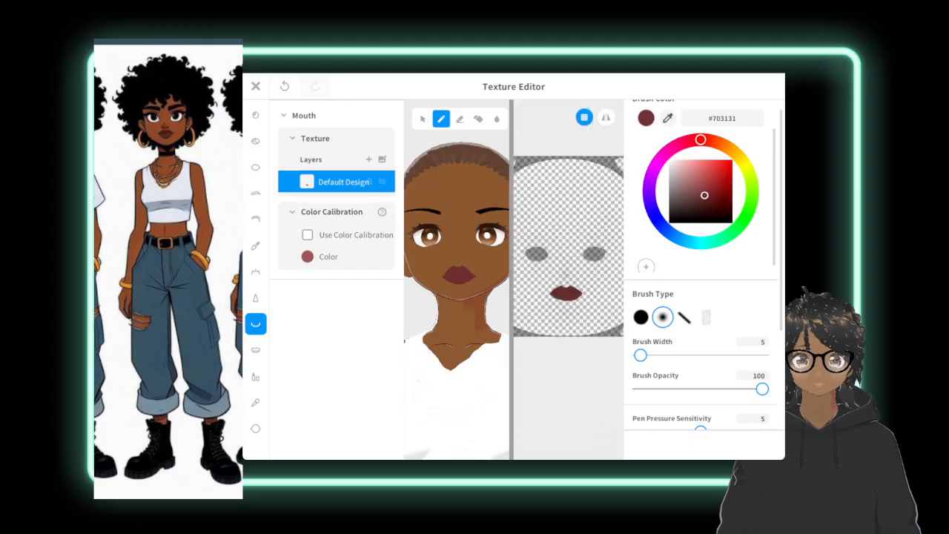
pyautogui.scroll(-4, 581, 273)
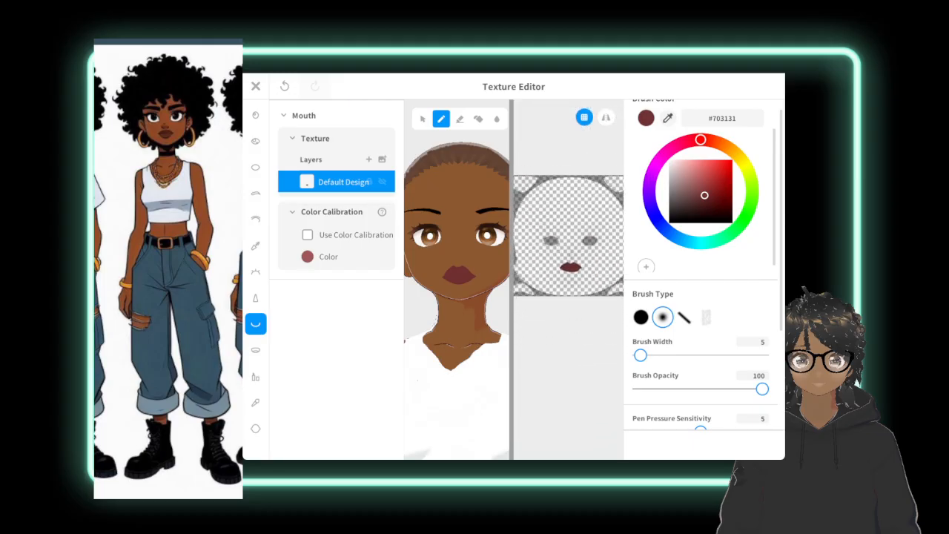
pyautogui.scroll(-2, 581, 273)
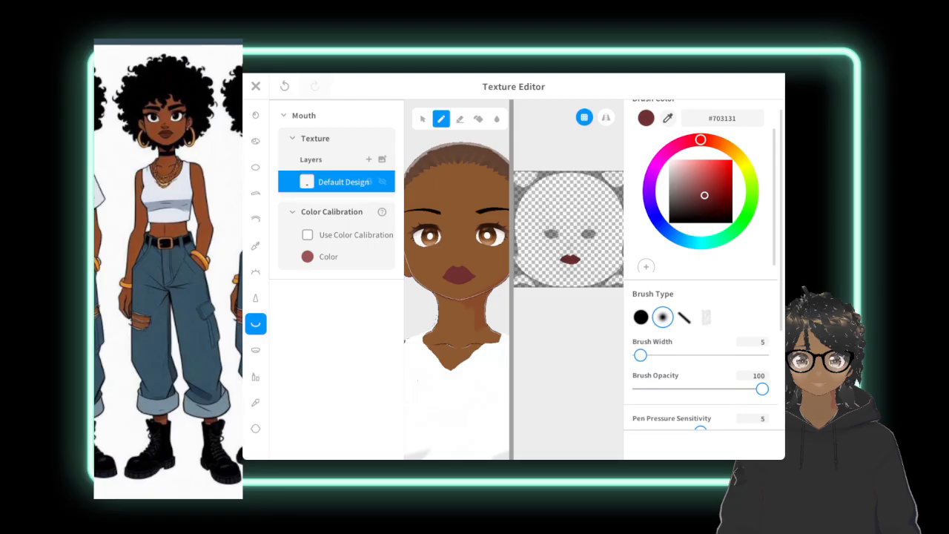
pyautogui.scroll(-5, 457, 259)
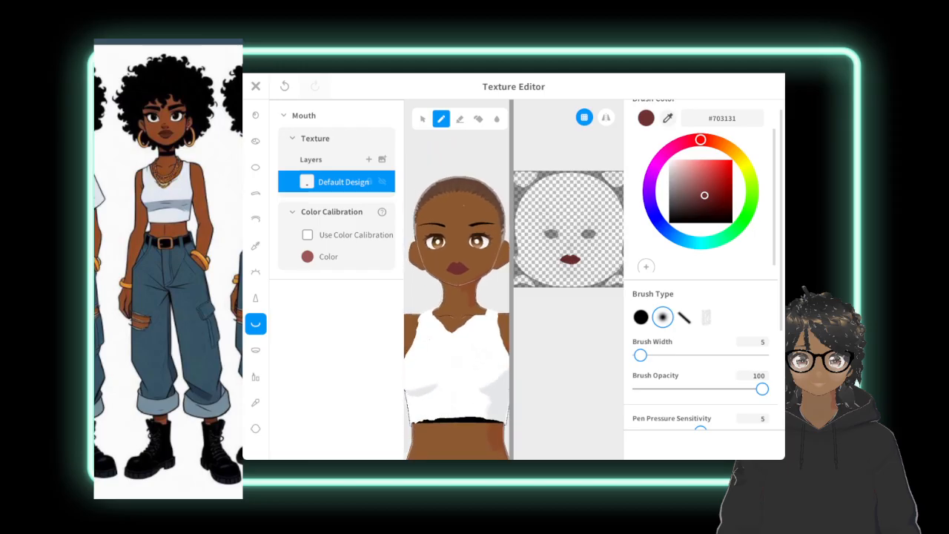
pyautogui.scroll(5, 568, 222)
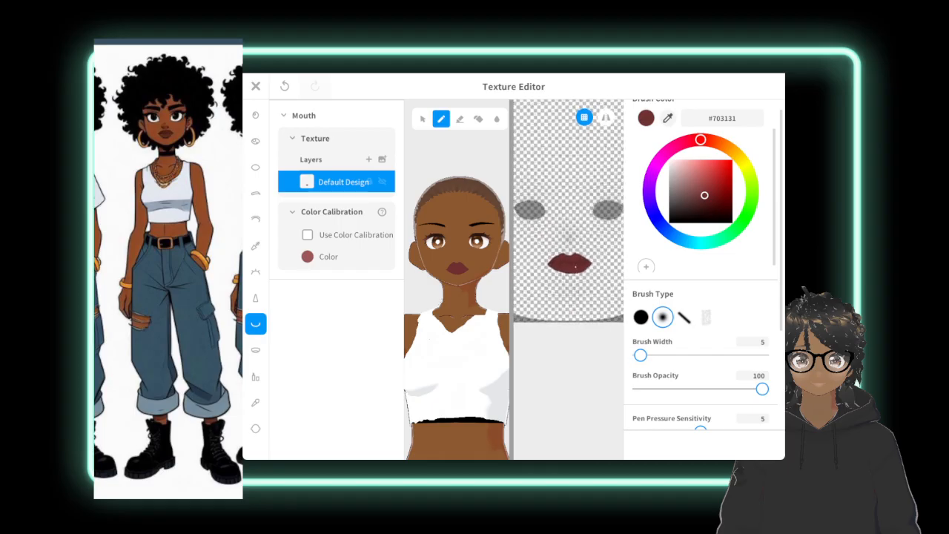
pyautogui.scroll(3, 568, 222)
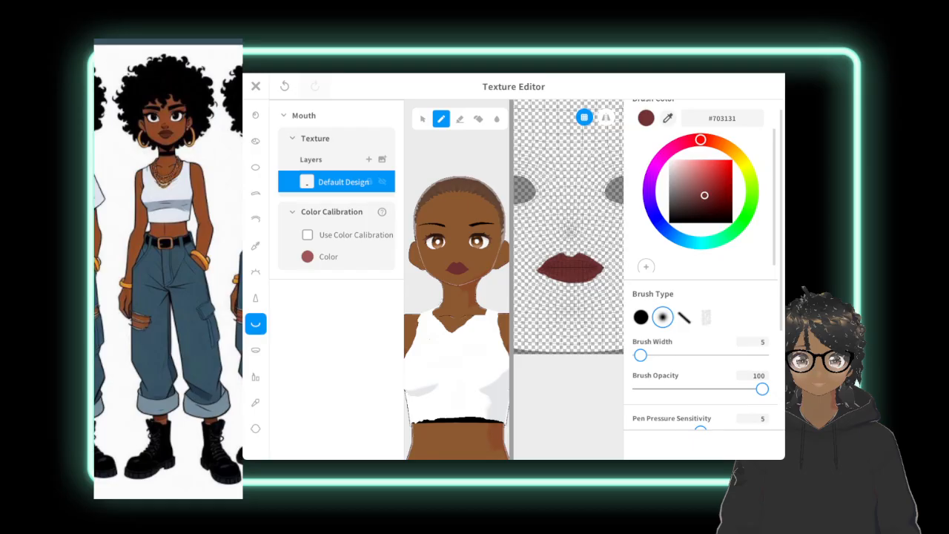
# Close the texture editor and save the Mouth texture as a new item.
pyautogui.click(256, 86)
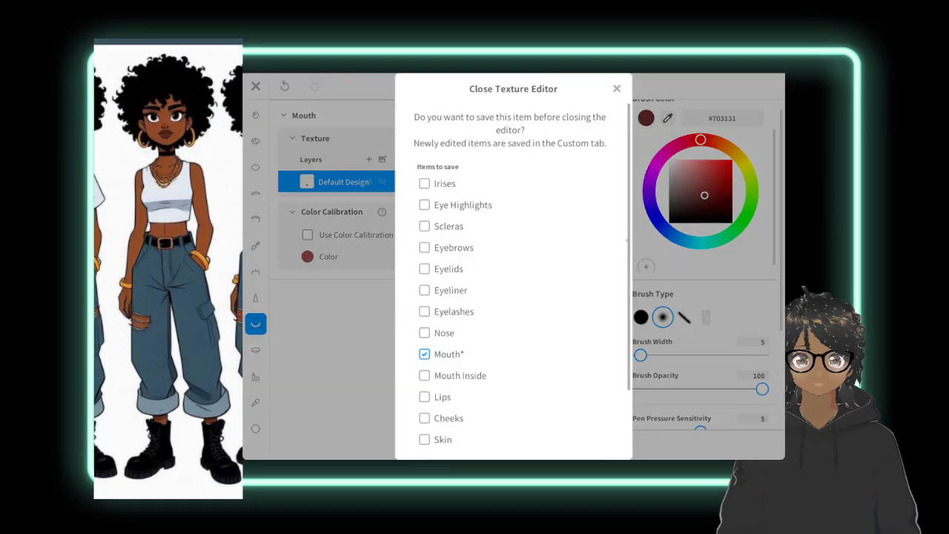
pyautogui.scroll(-2, 513, 282)
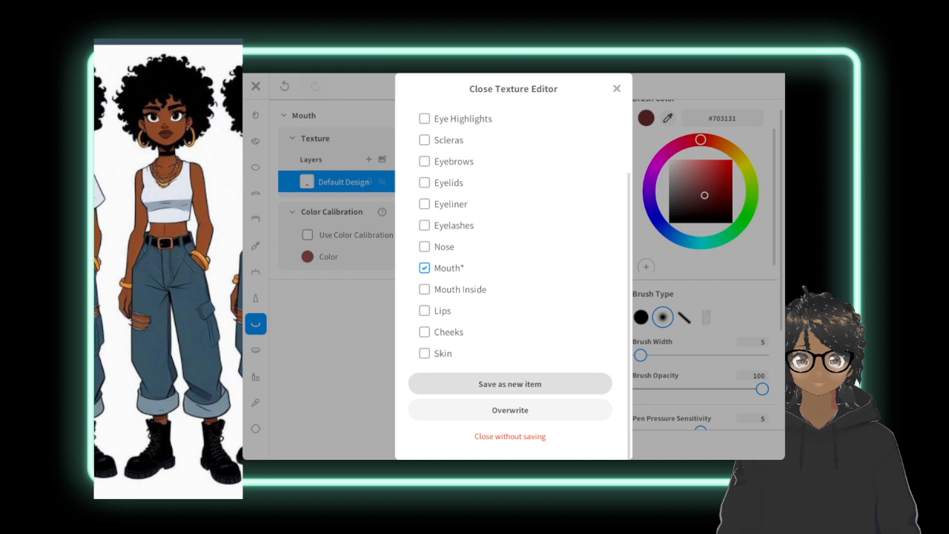
pyautogui.click(509, 383)
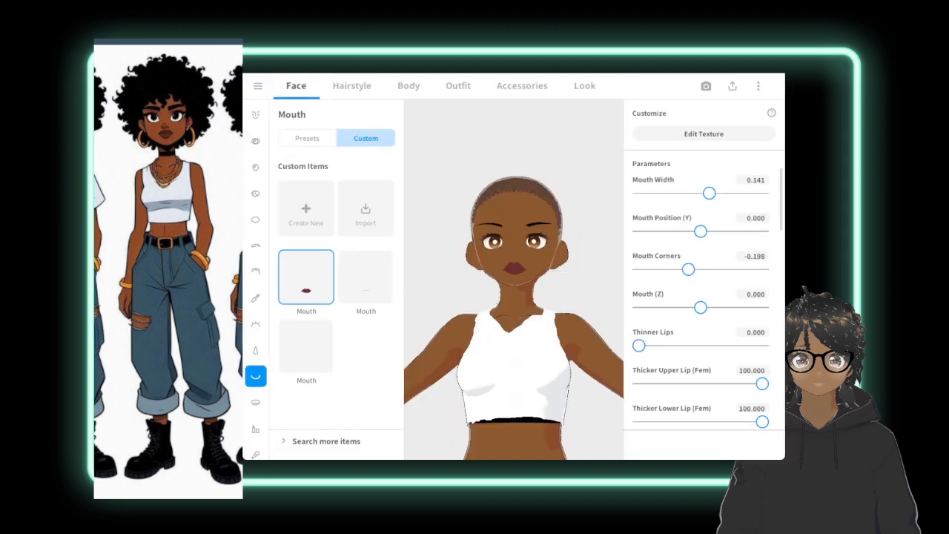
# Check the full-body avatar from a few angles, and open the selected blue bottoms item in the texture editor.
pyautogui.scroll(-3, 514, 280)
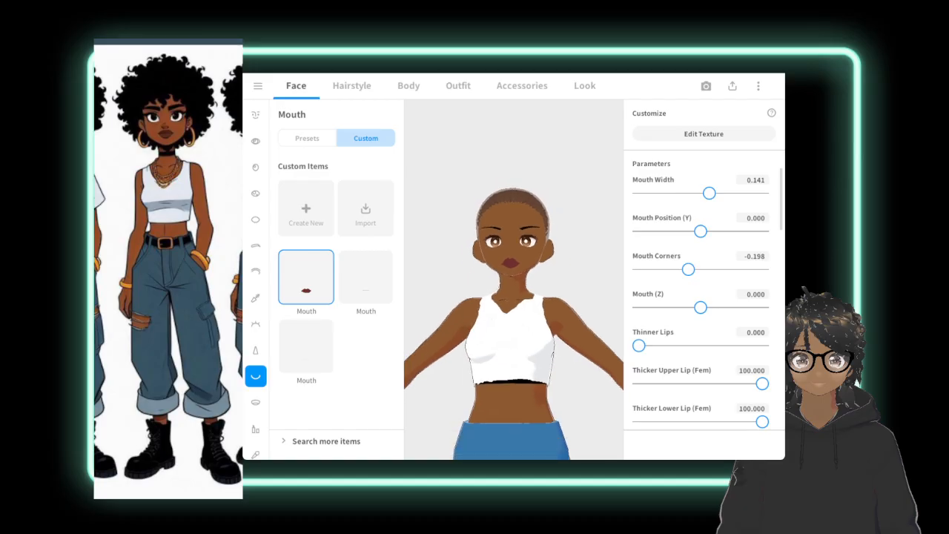
pyautogui.scroll(-5, 514, 296)
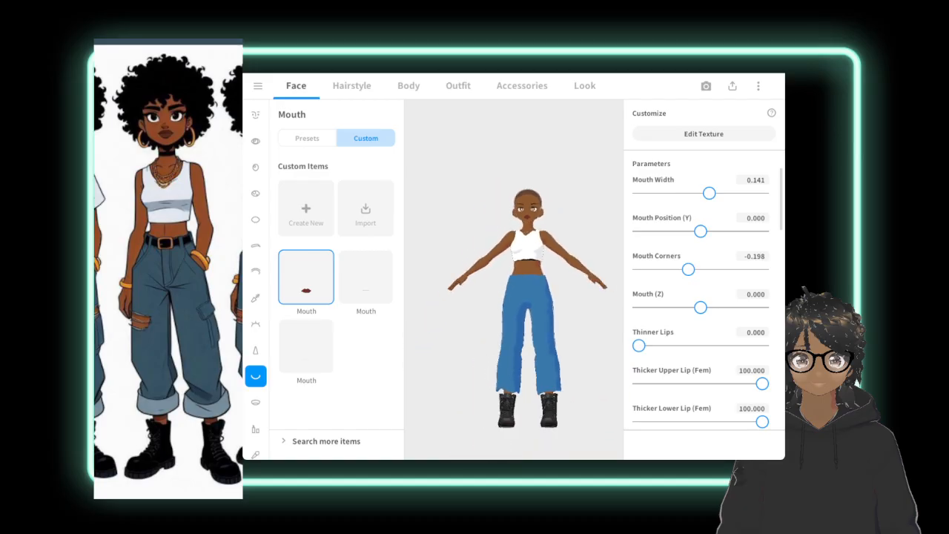
pyautogui.moveTo(513, 279); pyautogui.dragTo(513, 315, button='right')
pyautogui.moveTo(513, 315); pyautogui.dragTo(488, 315, button='middle')
pyautogui.moveTo(488, 315); pyautogui.dragTo(472, 268, button='right')
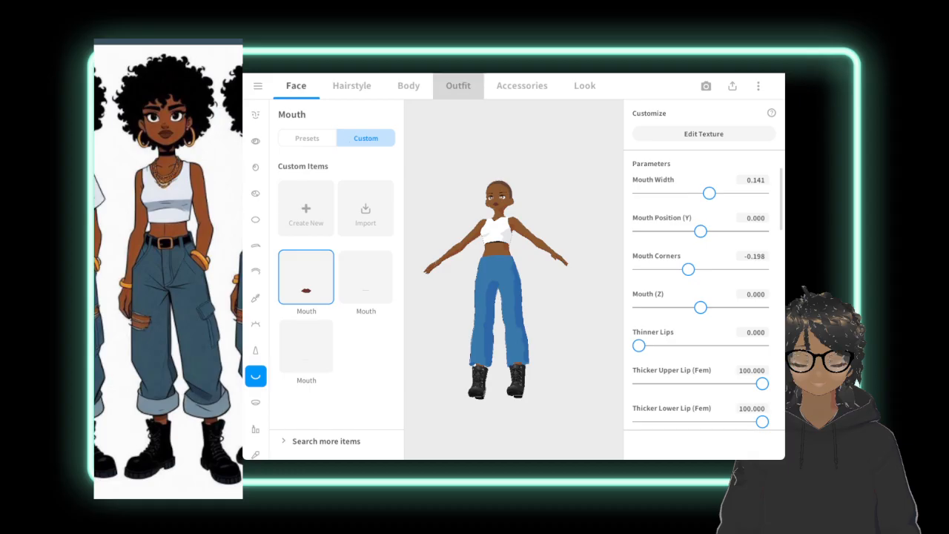
pyautogui.click(457, 85)
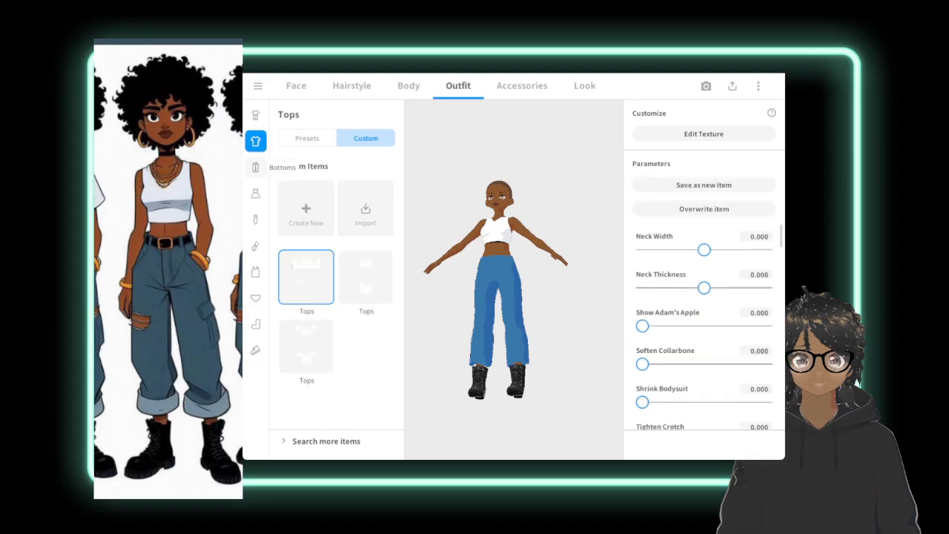
pyautogui.click(255, 166)
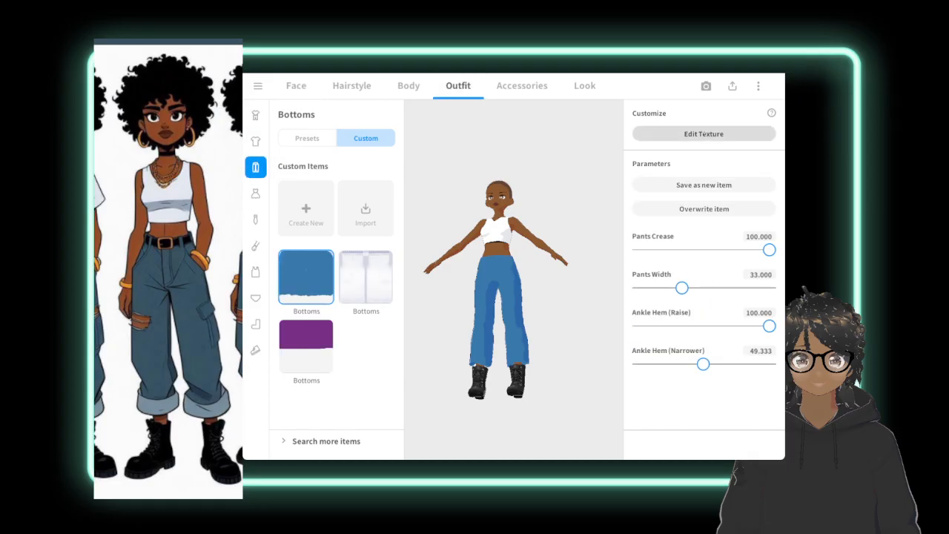
pyautogui.click(704, 134)
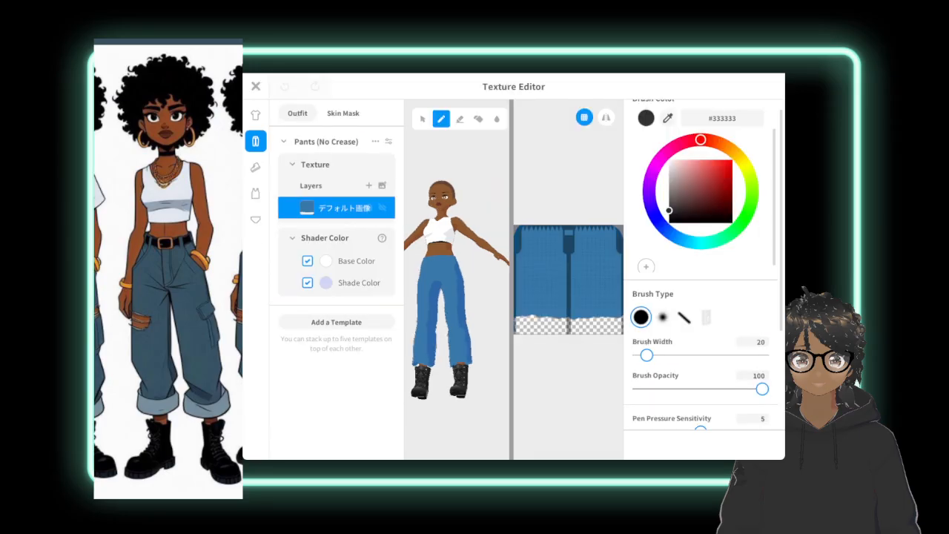
# Shorten the pants by erasing along the lower edge of the texture with a 68-wide eraser.
pyautogui.click(460, 119)
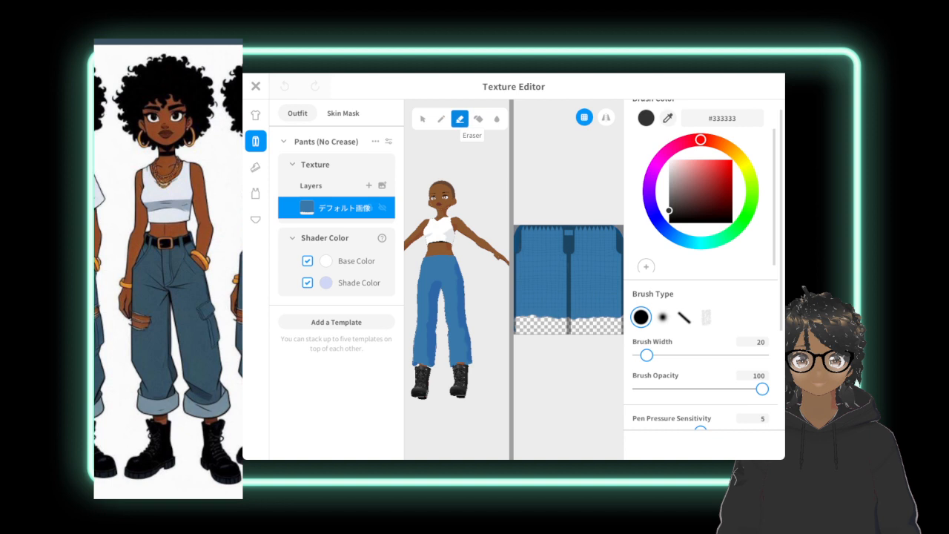
pyautogui.click(573, 313)
pyautogui.moveTo(650, 355); pyautogui.dragTo(669, 356)
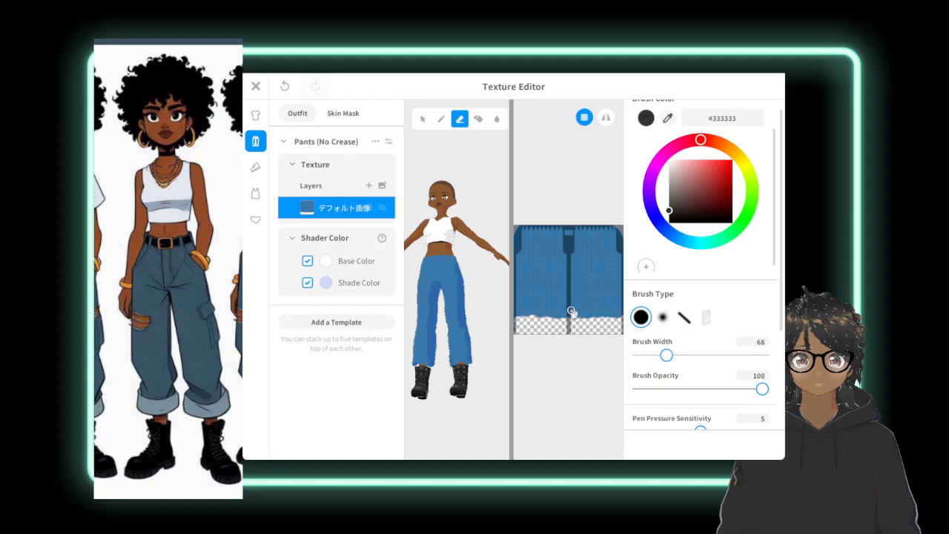
pyautogui.moveTo(571, 311)
pyautogui.mouseDown()
pyautogui.moveTo(620, 309)
pyautogui.moveTo(576, 319)
pyautogui.moveTo(622, 312)
pyautogui.moveTo(536, 320)
pyautogui.mouseUp()
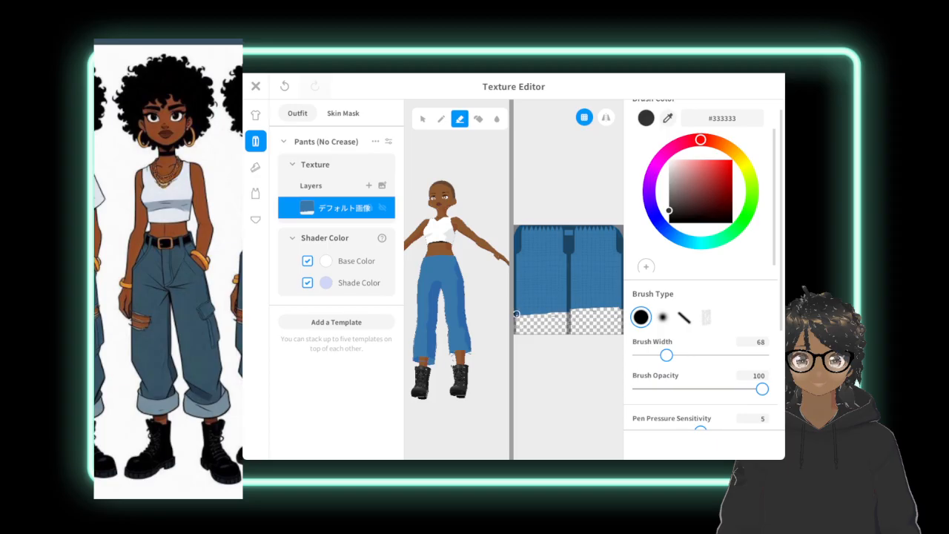
pyautogui.moveTo(515, 311); pyautogui.dragTo(604, 310)
# Erase the dark details at the upper centre and upper corners of the pants texture.
pyautogui.scroll(-2, 586, 251)
pyautogui.moveTo(586, 252); pyautogui.dragTo(570, 259, button='middle')
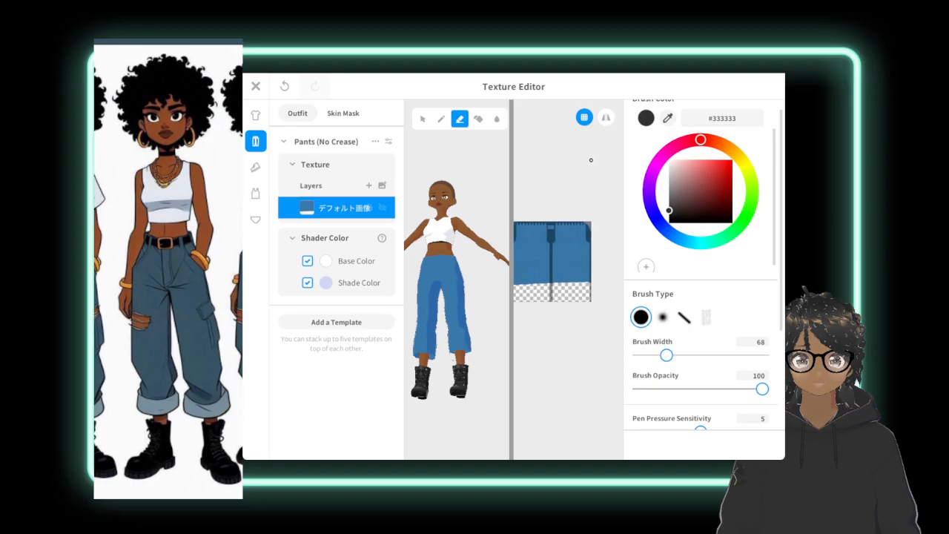
pyautogui.moveTo(563, 259)
pyautogui.mouseDown(button='middle')
pyautogui.moveTo(593, 280)
pyautogui.moveTo(620, 280)
pyautogui.moveTo(578, 233)
pyautogui.mouseUp(button='middle')
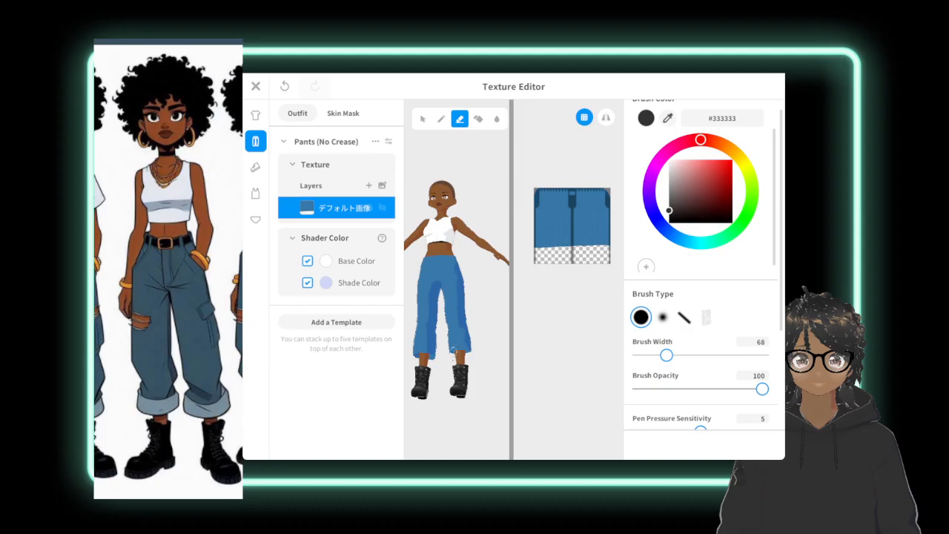
pyautogui.moveTo(463, 350); pyautogui.dragTo(445, 286, button='right')
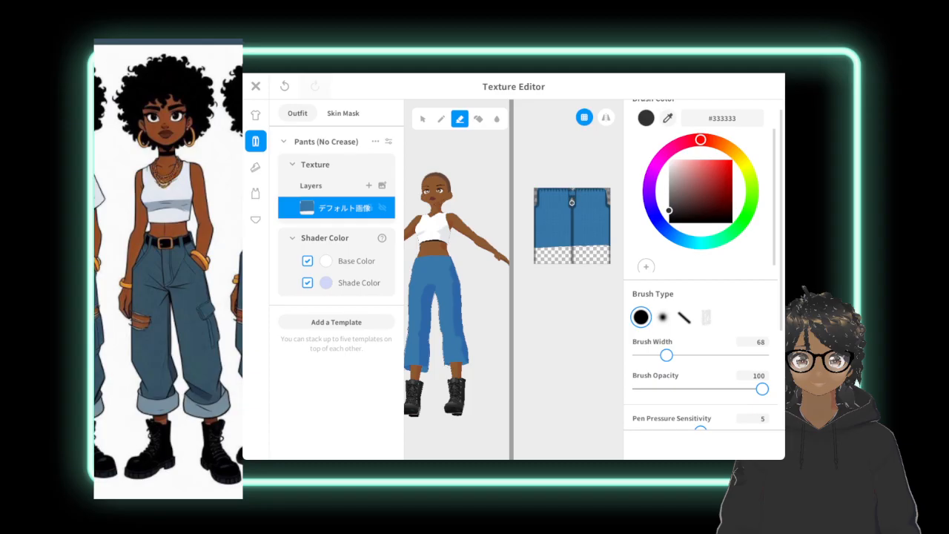
pyautogui.moveTo(572, 200); pyautogui.dragTo(573, 195)
# Inspect the pants on the avatar, undo the last erasure, and trim the hem higher and straighter across both legs.
pyautogui.moveTo(493, 312)
pyautogui.mouseDown(button='right')
pyautogui.moveTo(424, 312)
pyautogui.moveTo(460, 311)
pyautogui.mouseUp(button='right')
pyautogui.moveTo(446, 329); pyautogui.dragTo(444, 335)
pyautogui.moveTo(444, 331)
pyautogui.mouseDown(button='right')
pyautogui.moveTo(532, 309)
pyautogui.moveTo(529, 290)
pyautogui.moveTo(541, 290)
pyautogui.mouseUp(button='right')
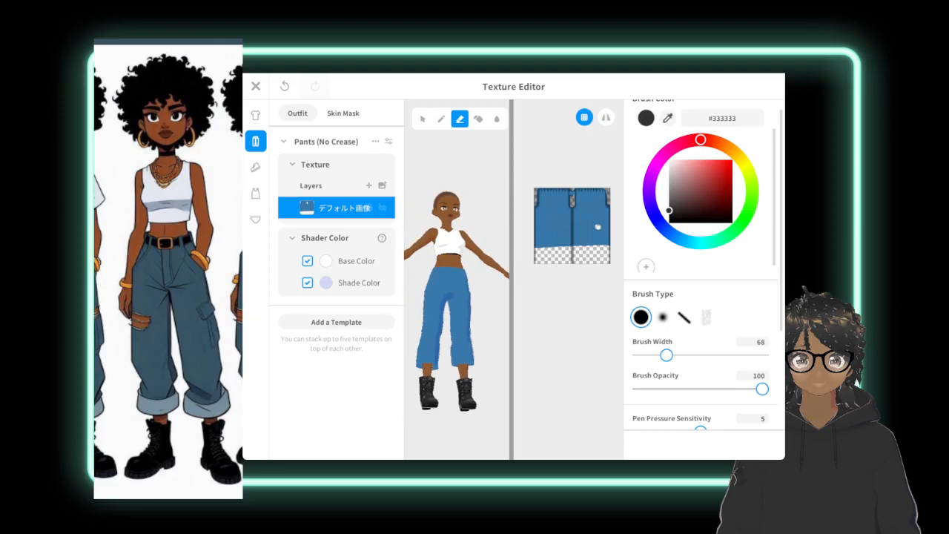
pyautogui.hotkey('ctrl', 'z')
pyautogui.moveTo(537, 247); pyautogui.dragTo(607, 242)
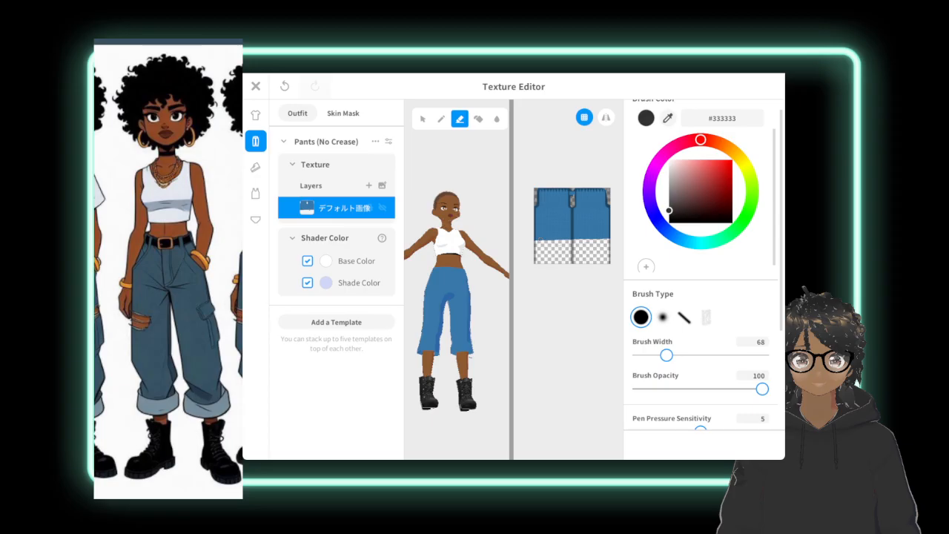
# Paint a light blue #5DA3C3 cuff band along the hem of both pant legs with the 68-wide brush.
pyautogui.click(707, 242)
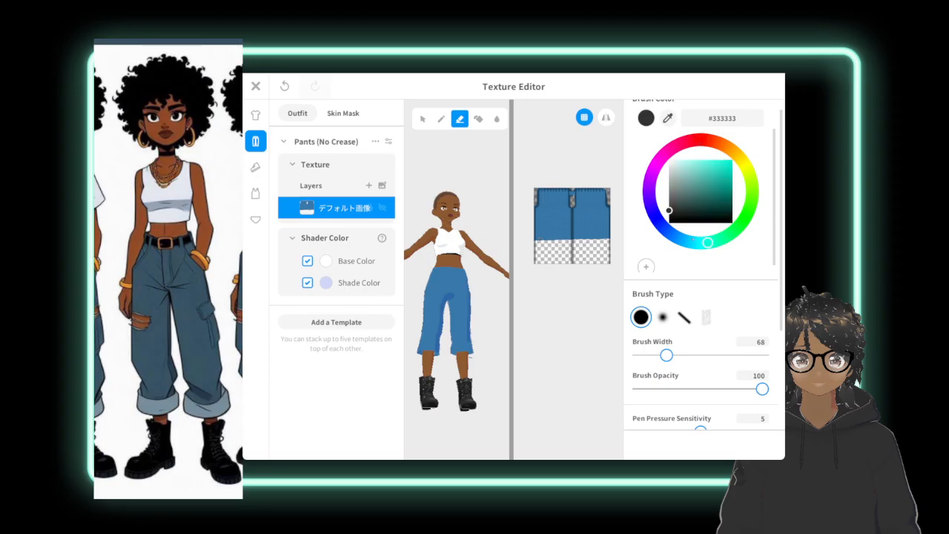
pyautogui.click(695, 242)
pyautogui.click(685, 241)
pyautogui.moveTo(694, 191); pyautogui.dragTo(702, 175)
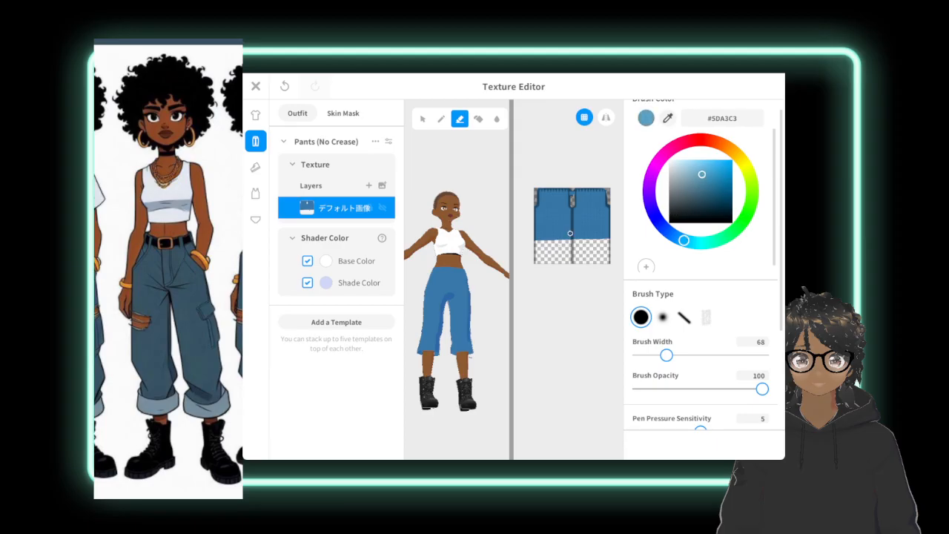
pyautogui.press('p')
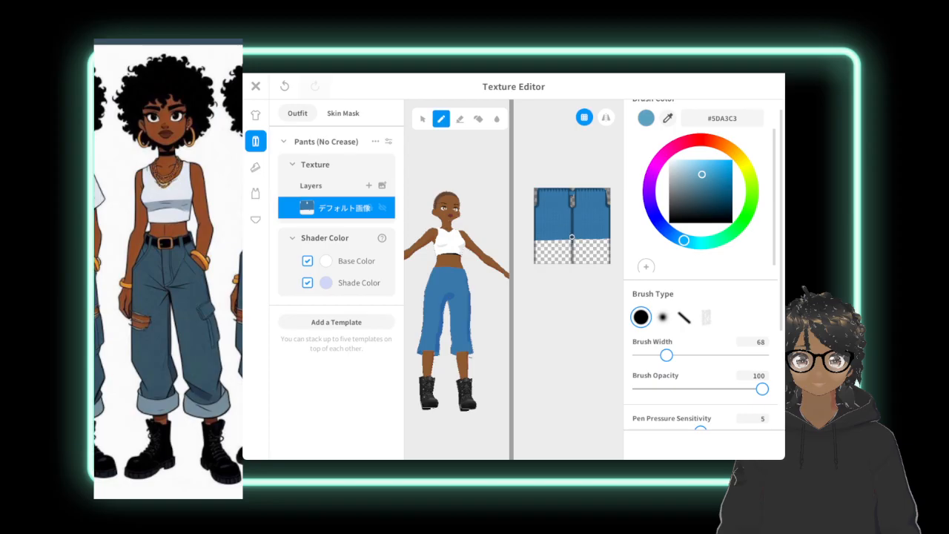
pyautogui.moveTo(571, 236)
pyautogui.mouseDown()
pyautogui.moveTo(608, 234)
pyautogui.moveTo(608, 243)
pyautogui.moveTo(585, 242)
pyautogui.mouseUp()
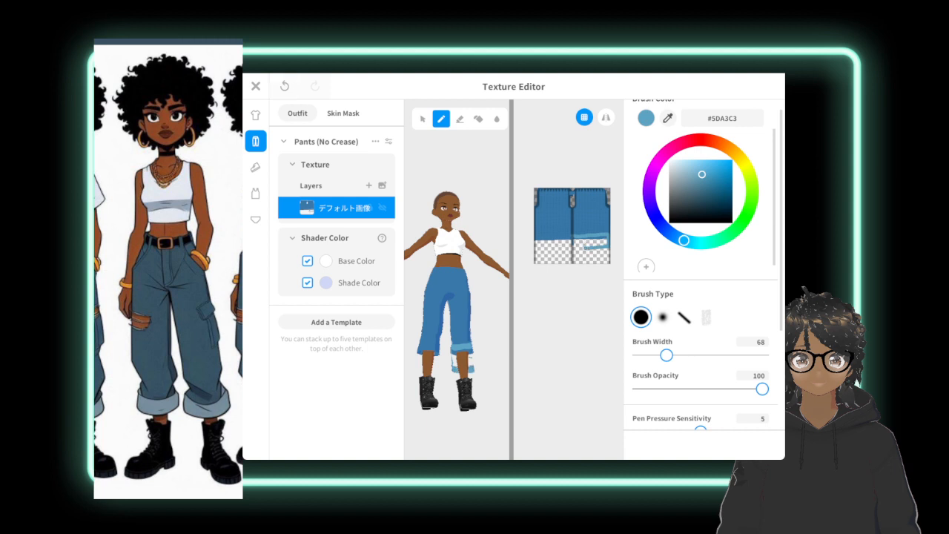
pyautogui.hotkey('ctrl', 'z')
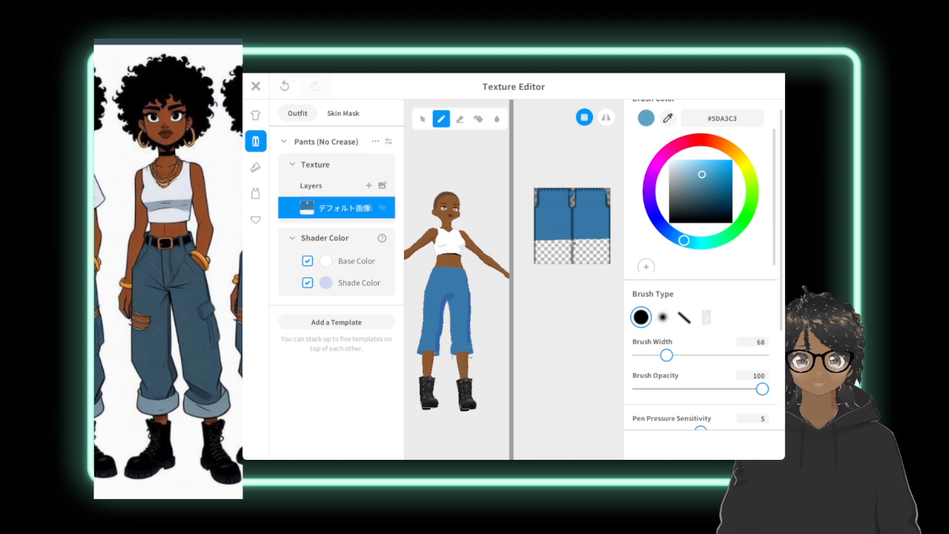
pyautogui.moveTo(573, 243); pyautogui.dragTo(605, 241)
pyautogui.moveTo(574, 240)
pyautogui.mouseDown()
pyautogui.moveTo(608, 240)
pyautogui.moveTo(573, 244)
pyautogui.mouseUp()
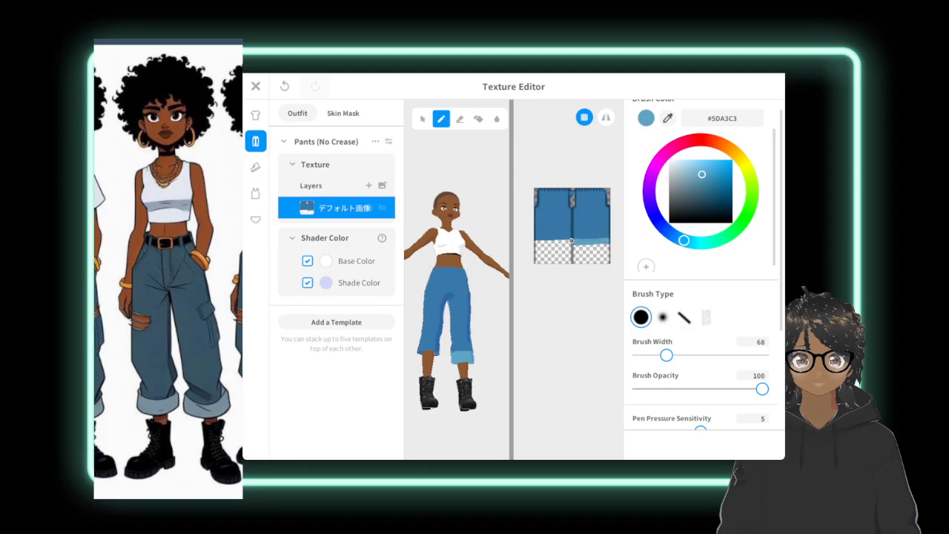
pyautogui.moveTo(569, 242); pyautogui.dragTo(534, 244)
pyautogui.moveTo(445, 296)
pyautogui.mouseDown(button='right')
pyautogui.moveTo(507, 293)
pyautogui.moveTo(568, 309)
pyautogui.moveTo(518, 315)
pyautogui.moveTo(538, 317)
pyautogui.mouseUp(button='right')
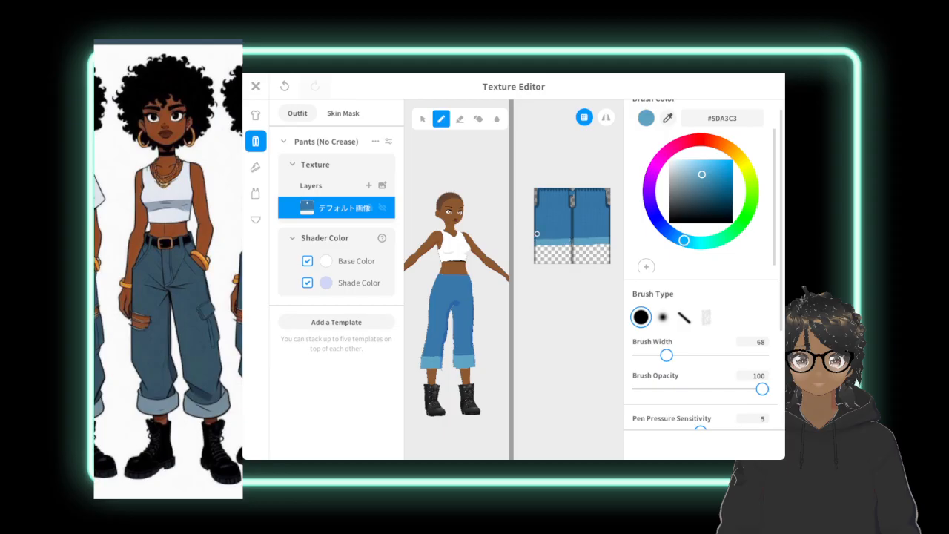
# Draw a black #000000 line along the upper edge of the first leg's cuff with the brush width at 9.
pyautogui.scroll(4, 537, 234)
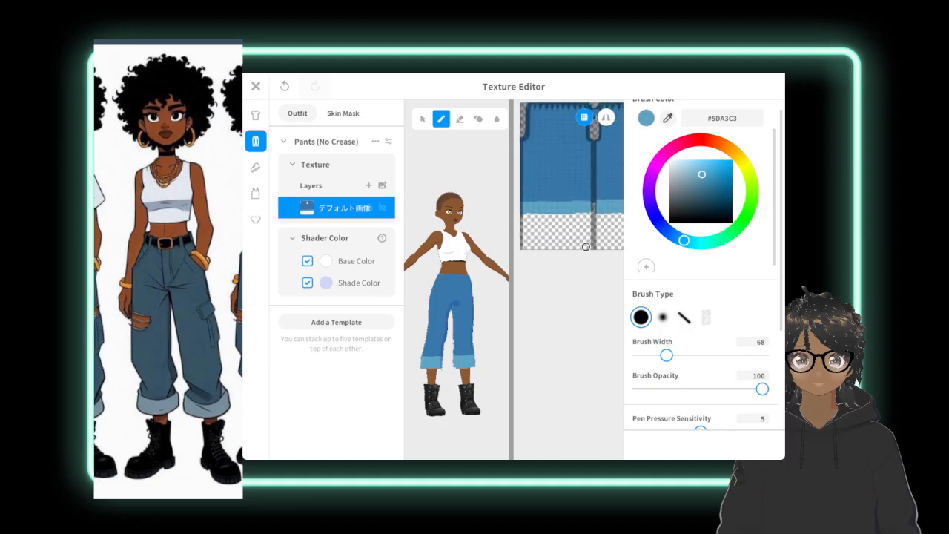
pyautogui.scroll(5, 559, 206)
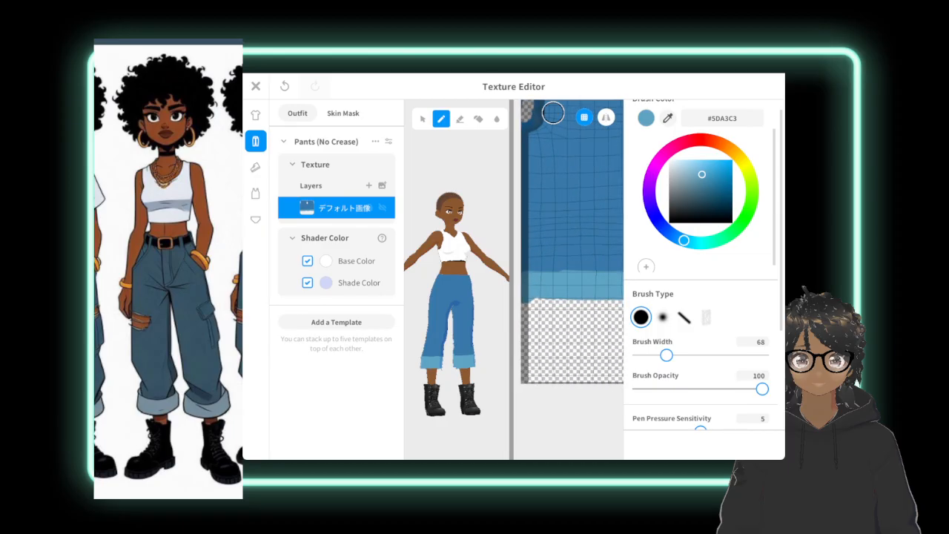
pyautogui.moveTo(676, 204); pyautogui.dragTo(667, 224)
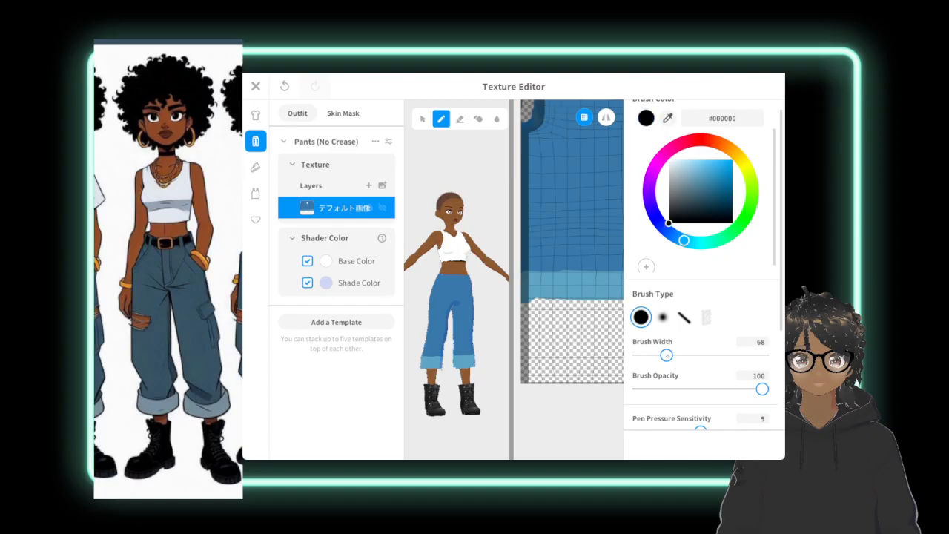
pyautogui.moveTo(667, 356); pyautogui.dragTo(629, 355)
pyautogui.moveTo(593, 237); pyautogui.dragTo(530, 242, button='middle')
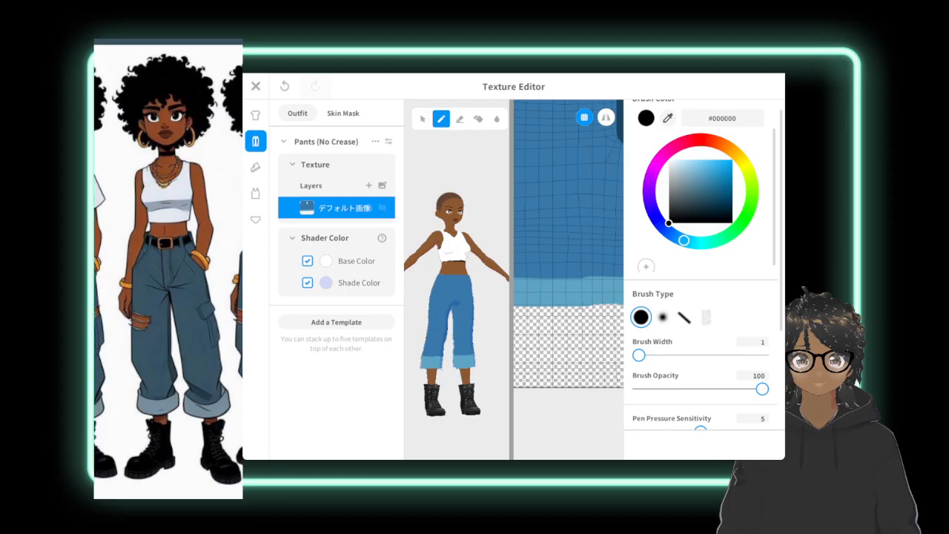
pyautogui.moveTo(639, 355); pyautogui.dragTo(642, 355)
pyautogui.moveTo(526, 279); pyautogui.dragTo(615, 275)
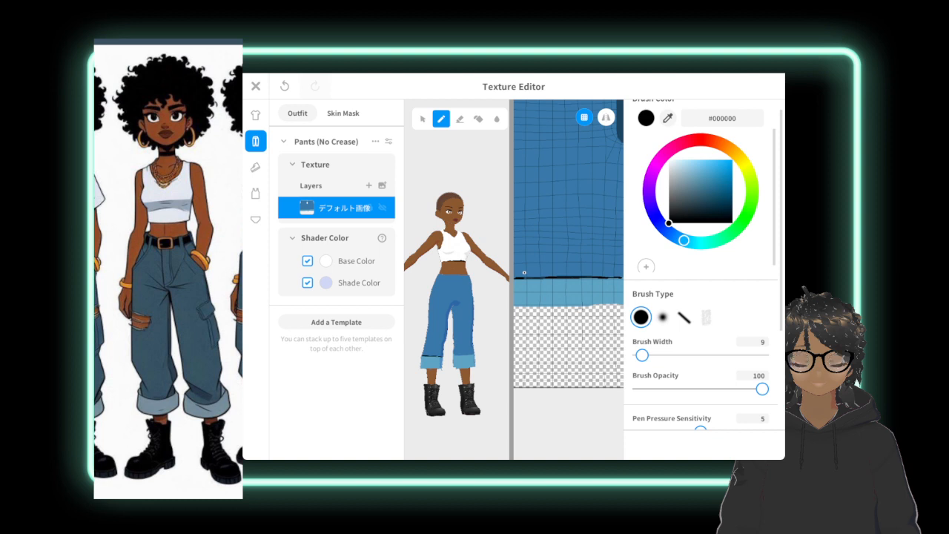
# Extend the cuff's upper outline to the texture's outer edge and outline the cuff's lower edge in black.
pyautogui.scroll(-3, 568, 274)
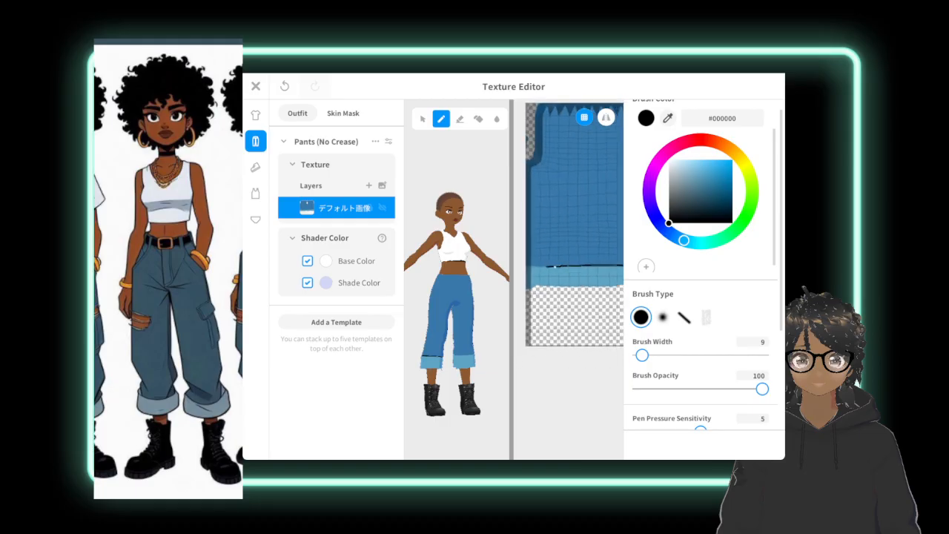
pyautogui.moveTo(545, 267); pyautogui.dragTo(528, 266)
pyautogui.moveTo(533, 286)
pyautogui.mouseDown()
pyautogui.moveTo(622, 286)
pyautogui.moveTo(527, 287)
pyautogui.mouseUp()
pyautogui.scroll(-1, 578, 367)
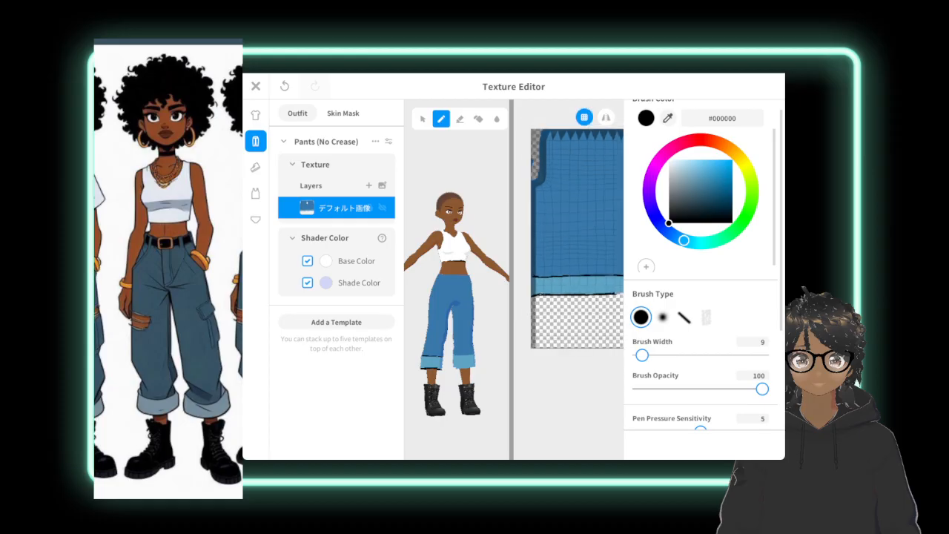
# Continue the black cuff outlines to the centre seam and along the upper and lower edges of the second leg's cuff.
pyautogui.scroll(-3, 534, 274)
pyautogui.moveTo(600, 277); pyautogui.dragTo(560, 275, button='middle')
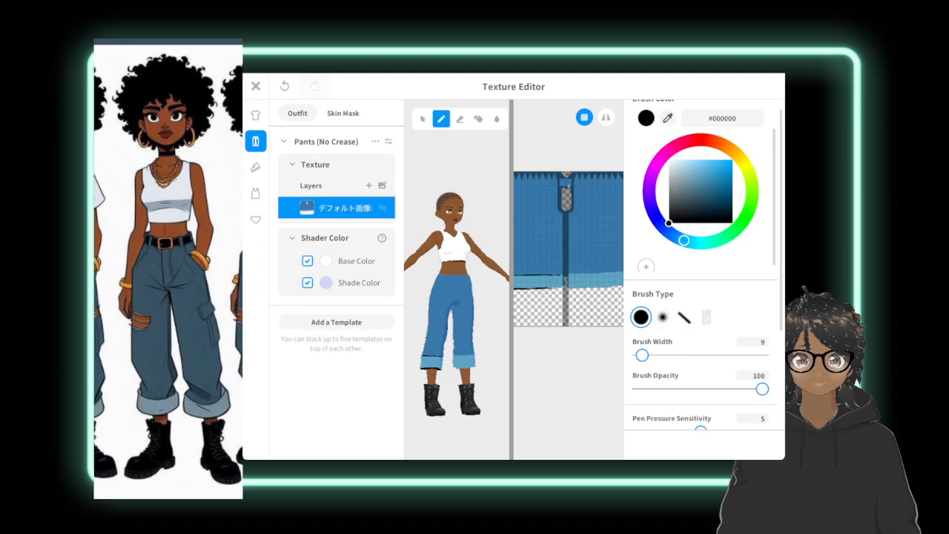
pyautogui.moveTo(557, 287); pyautogui.dragTo(549, 288)
pyautogui.moveTo(576, 288); pyautogui.dragTo(615, 286)
pyautogui.moveTo(622, 272); pyautogui.dragTo(577, 275)
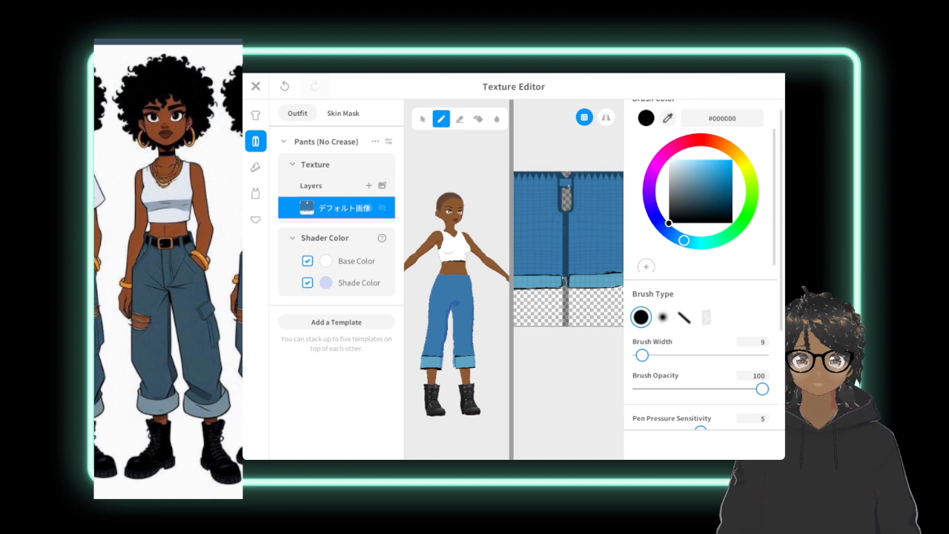
pyautogui.moveTo(601, 245); pyautogui.dragTo(522, 279, button='middle')
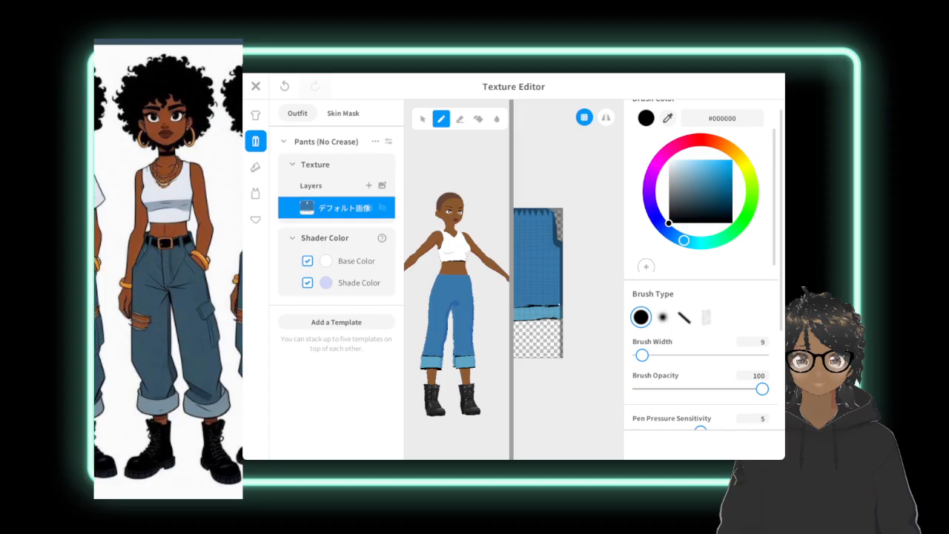
pyautogui.scroll(-3, 568, 278)
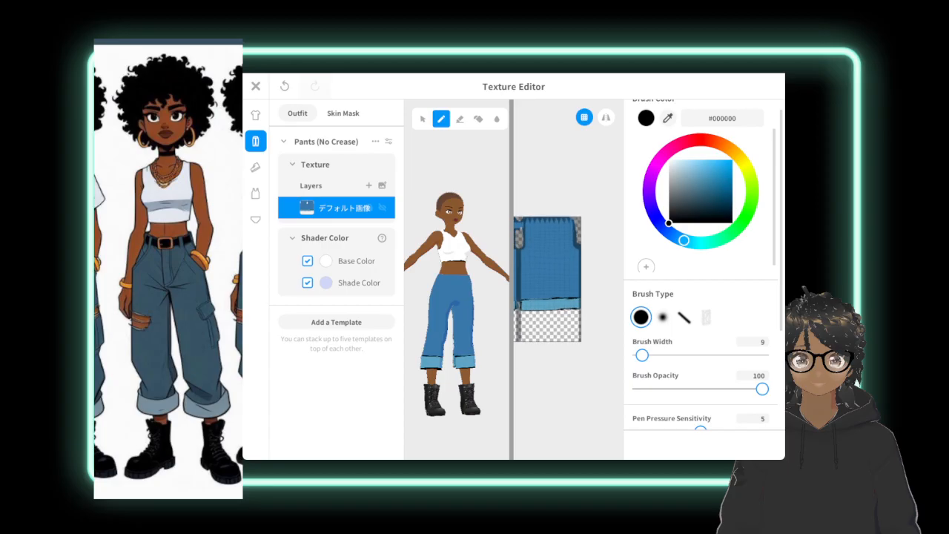
pyautogui.scroll(-3, 568, 278)
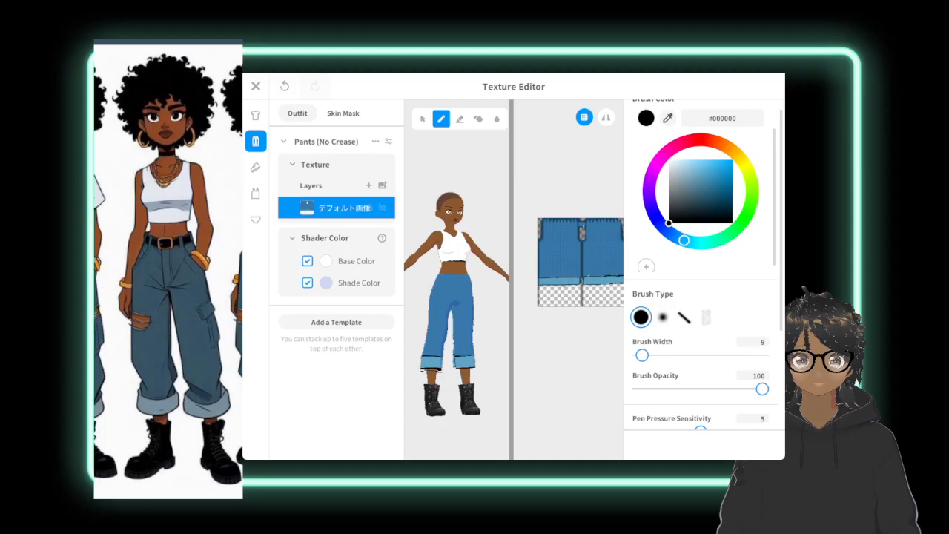
# Set the brush colour to #586E78, undo the last change to the pants texture, and check the cuffs up close.
pyautogui.moveTo(669, 223); pyautogui.dragTo(685, 193)
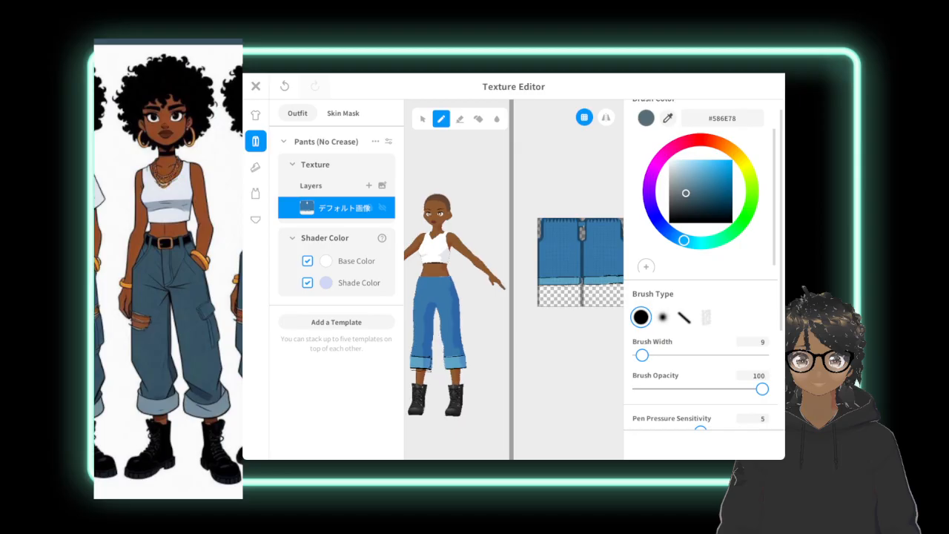
pyautogui.hotkey('ctrl', 'z')
pyautogui.scroll(5, 457, 296)
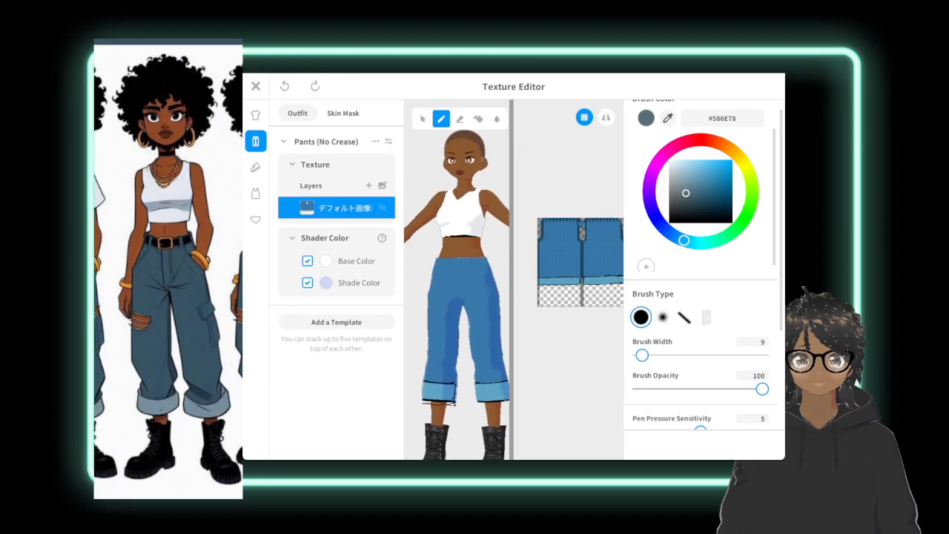
# Redo the last pants texture change and draw the belt's upper line across the waistband in black #000000.
pyautogui.scroll(3, 457, 297)
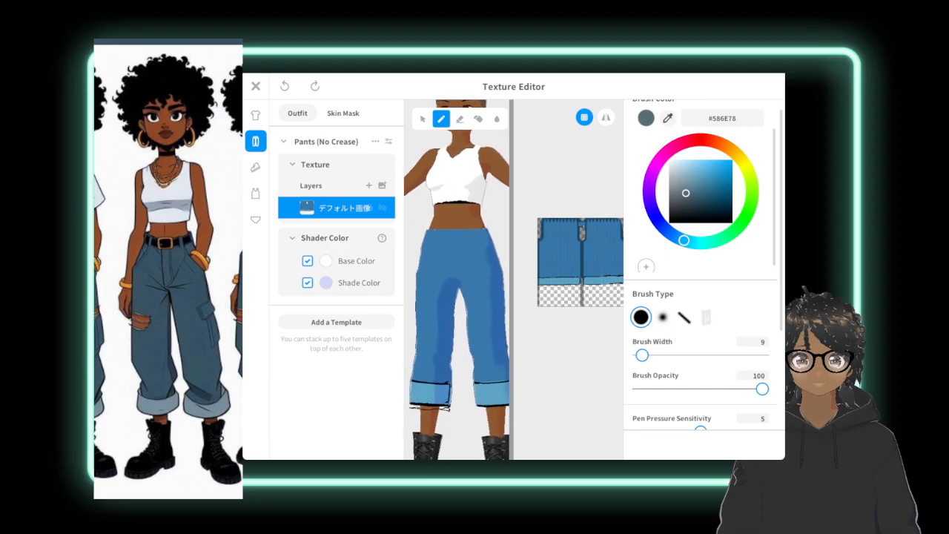
pyautogui.hotkey('ctrl', 'y')
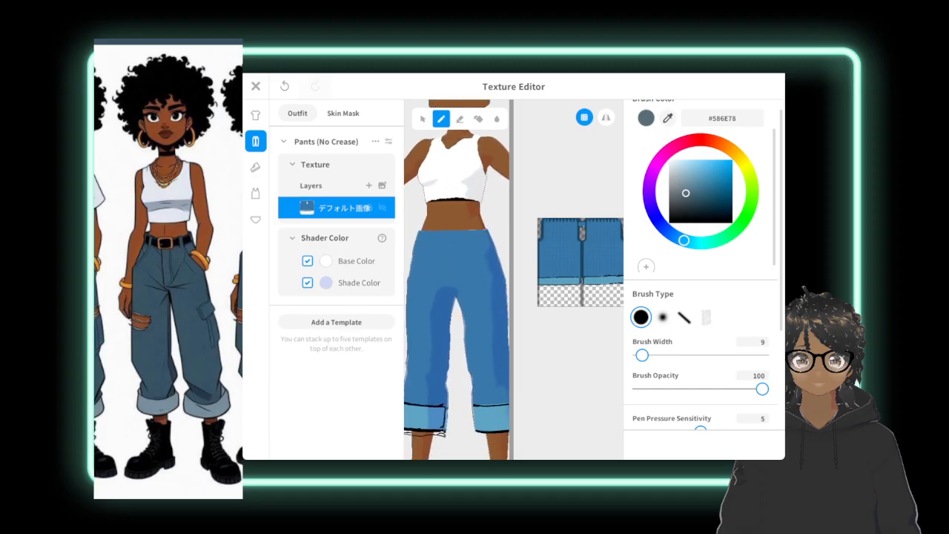
pyautogui.moveTo(442, 238)
pyautogui.mouseDown(button='middle')
pyautogui.moveTo(482, 238)
pyautogui.moveTo(441, 243)
pyautogui.moveTo(452, 243)
pyautogui.mouseUp(button='middle')
pyautogui.scroll(1, 468, 240)
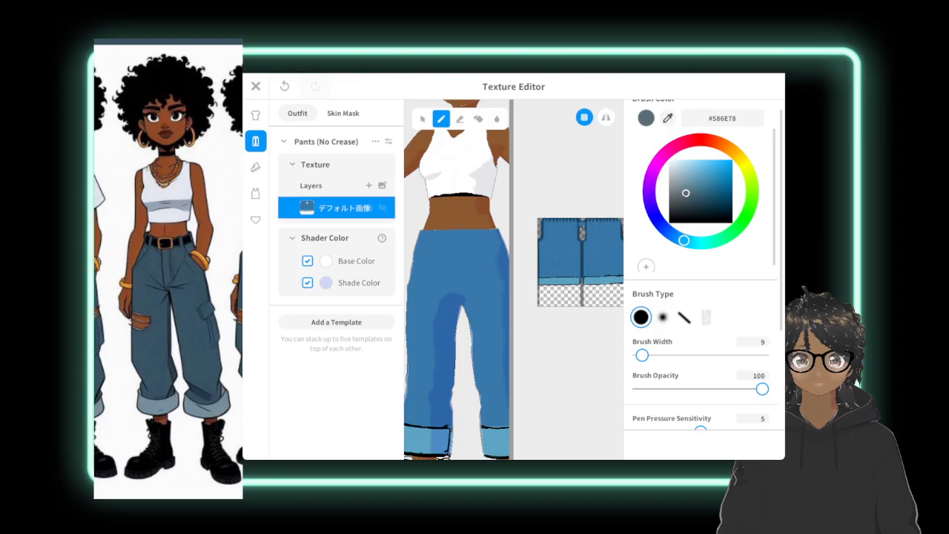
pyautogui.moveTo(685, 193); pyautogui.dragTo(668, 223)
pyautogui.moveTo(425, 237); pyautogui.dragTo(476, 236)
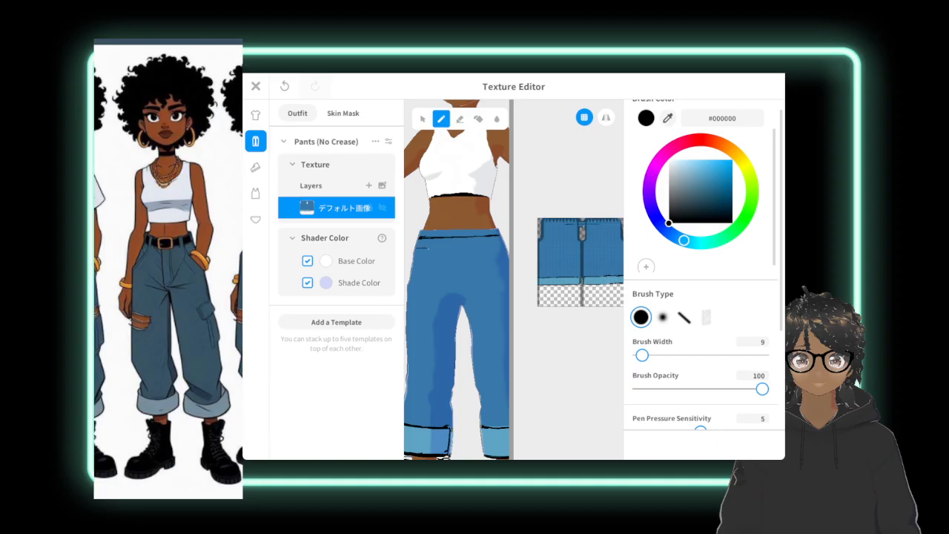
# Outline the belt's lower edge and fill the band across the front of the waist solid black.
pyautogui.moveTo(428, 249); pyautogui.dragTo(449, 245)
pyautogui.moveTo(475, 247); pyautogui.dragTo(487, 245)
pyautogui.moveTo(495, 239); pyautogui.dragTo(470, 239)
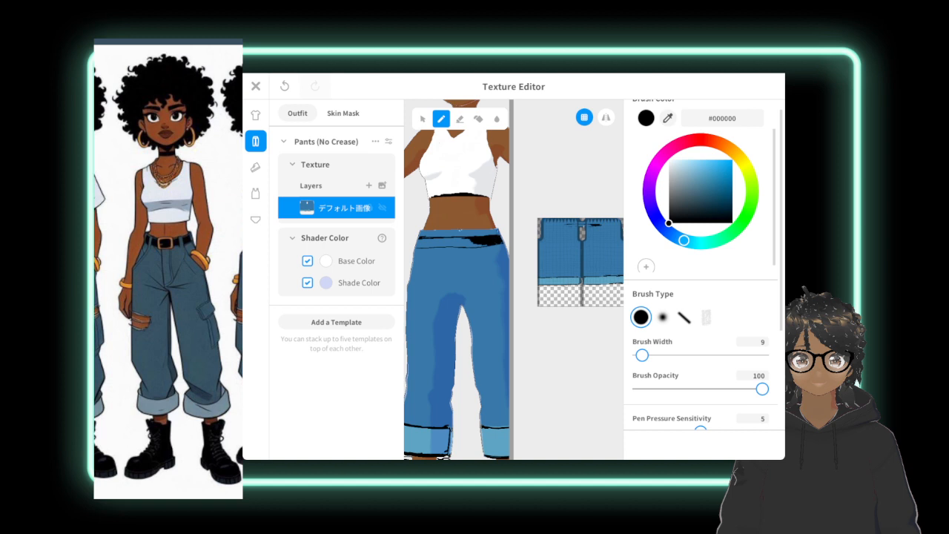
pyautogui.moveTo(474, 240)
pyautogui.mouseDown()
pyautogui.moveTo(454, 238)
pyautogui.moveTo(480, 246)
pyautogui.moveTo(448, 238)
pyautogui.moveTo(422, 246)
pyautogui.mouseUp()
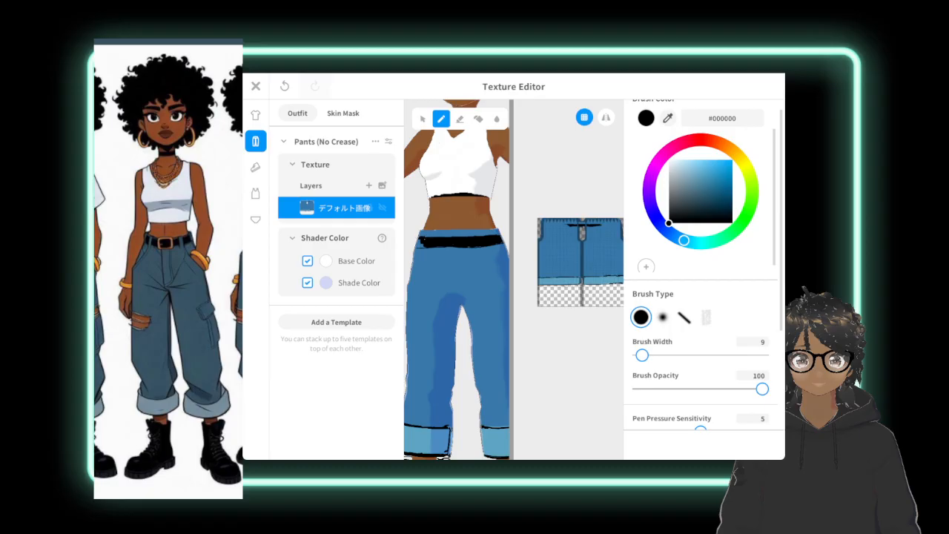
pyautogui.moveTo(430, 236); pyautogui.dragTo(473, 237)
pyautogui.moveTo(495, 235); pyautogui.dragTo(483, 236)
# Mark a belt loop in white #FFFFFF, then paint the loops across the belt in blue #3778A7 sampled from the pants.
pyautogui.click(642, 354)
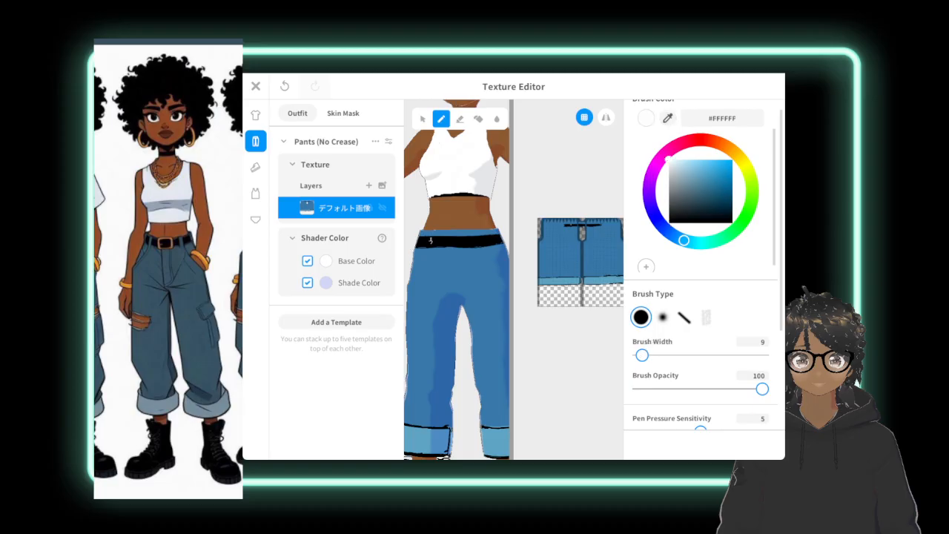
pyautogui.moveTo(431, 233); pyautogui.dragTo(430, 243)
pyautogui.click(667, 117)
pyautogui.click(599, 236)
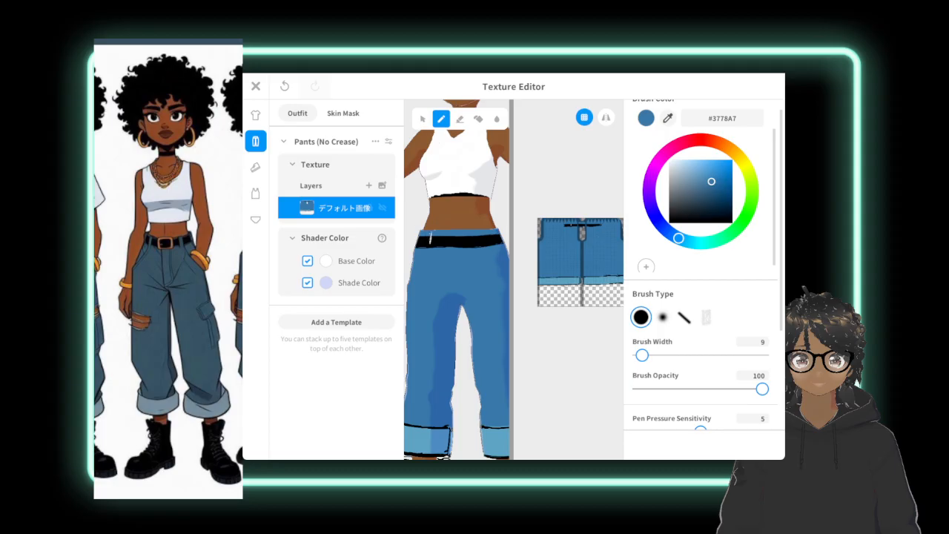
pyautogui.moveTo(431, 235); pyautogui.dragTo(430, 248)
pyautogui.moveTo(481, 231)
pyautogui.mouseDown()
pyautogui.moveTo(482, 246)
pyautogui.moveTo(484, 233)
pyautogui.mouseUp()
# Draw a rectangular buckle outline in gold #BCA128 at the centre of the black belt.
pyautogui.moveTo(679, 238)
pyautogui.mouseDown()
pyautogui.moveTo(739, 157)
pyautogui.moveTo(718, 176)
pyautogui.mouseUp()
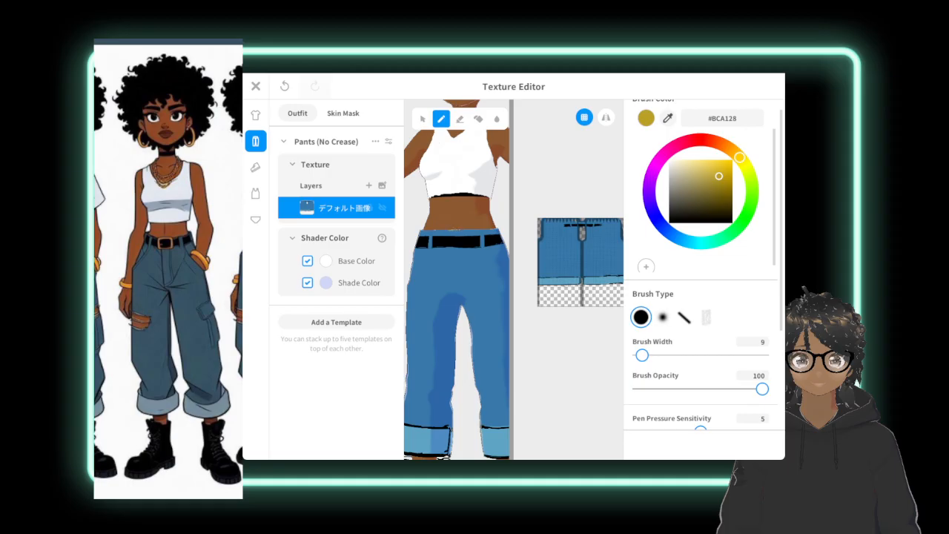
pyautogui.moveTo(453, 230); pyautogui.dragTo(463, 231)
pyautogui.moveTo(446, 236)
pyautogui.mouseDown()
pyautogui.moveTo(445, 250)
pyautogui.moveTo(471, 238)
pyautogui.moveTo(470, 250)
pyautogui.mouseUp()
pyautogui.moveTo(469, 232); pyautogui.dragTo(470, 250)
pyautogui.moveTo(443, 233); pyautogui.dragTo(444, 250)
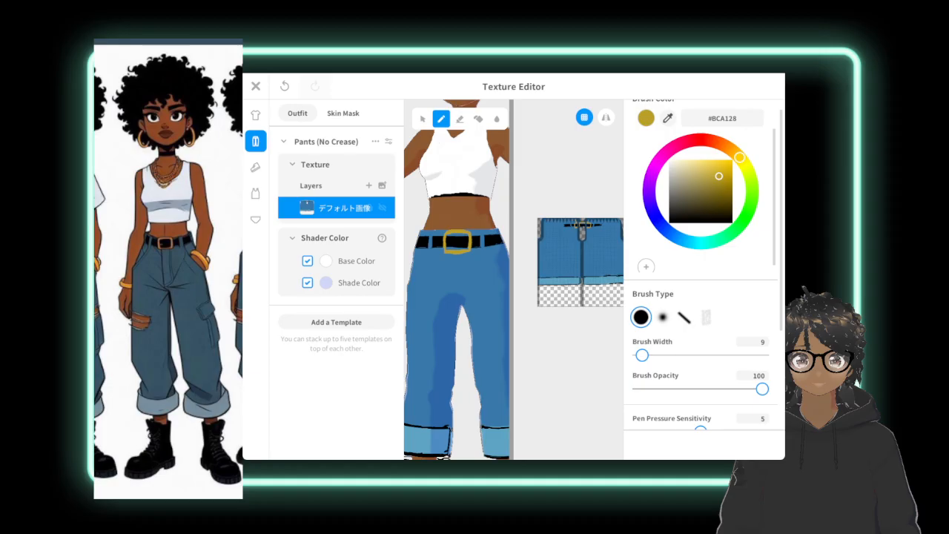
# Try a soft-brush fly line in grey #ADAA9C below the buckle, undo it, and darken the brush colour to #6C6A5F.
pyautogui.click(675, 179)
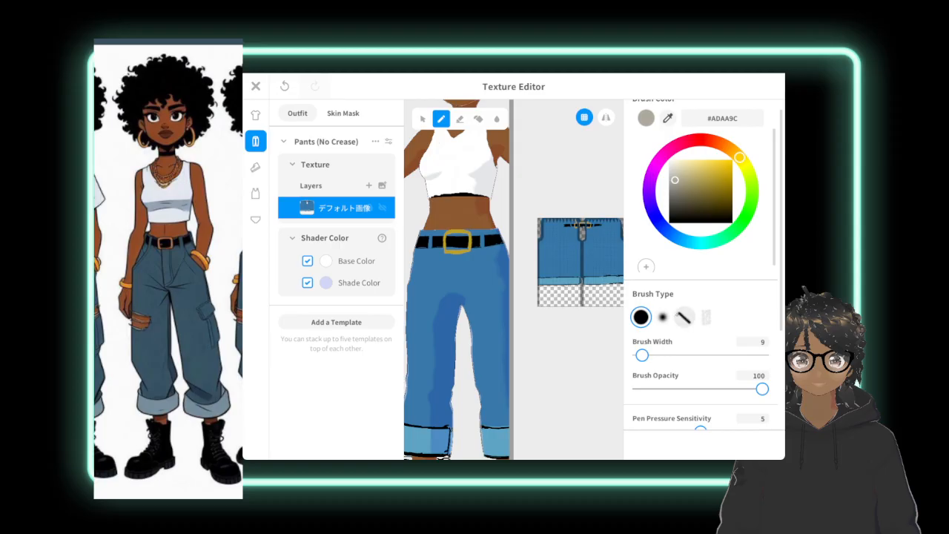
pyautogui.click(663, 316)
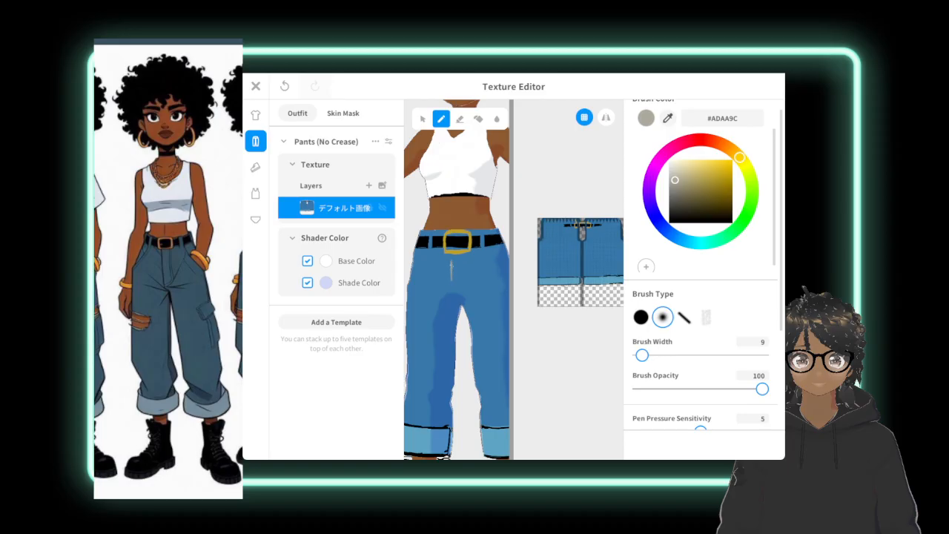
pyautogui.moveTo(452, 279); pyautogui.dragTo(453, 287)
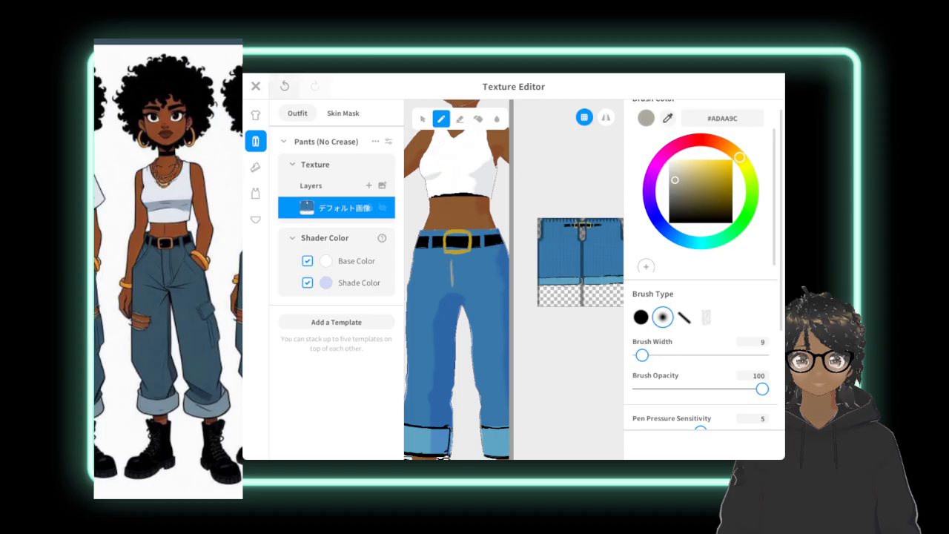
pyautogui.hotkey('ctrl', 'z')
pyautogui.moveTo(674, 179); pyautogui.dragTo(676, 195)
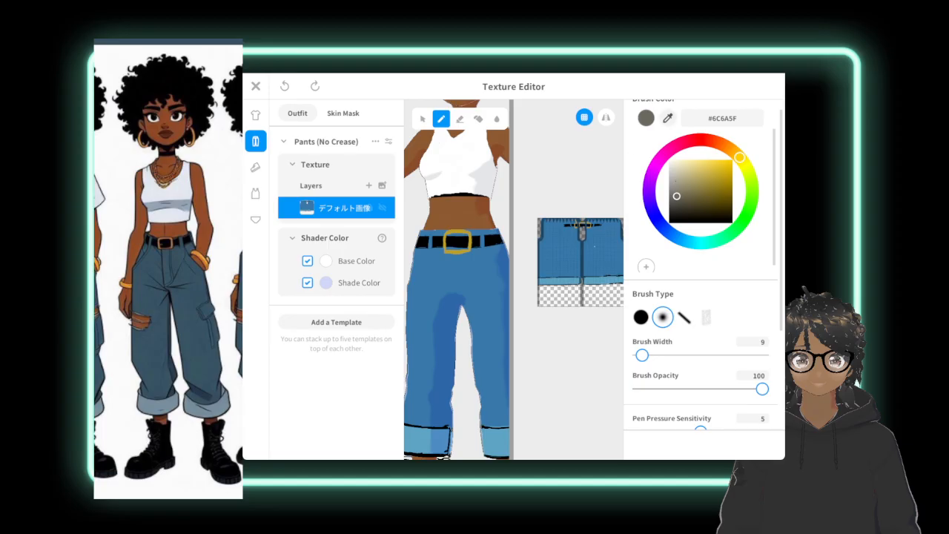
# Draw soft fly and crotch crease lines below the buckle, darkening the blue sampled from the pants to #3A4D5B.
pyautogui.click(668, 119)
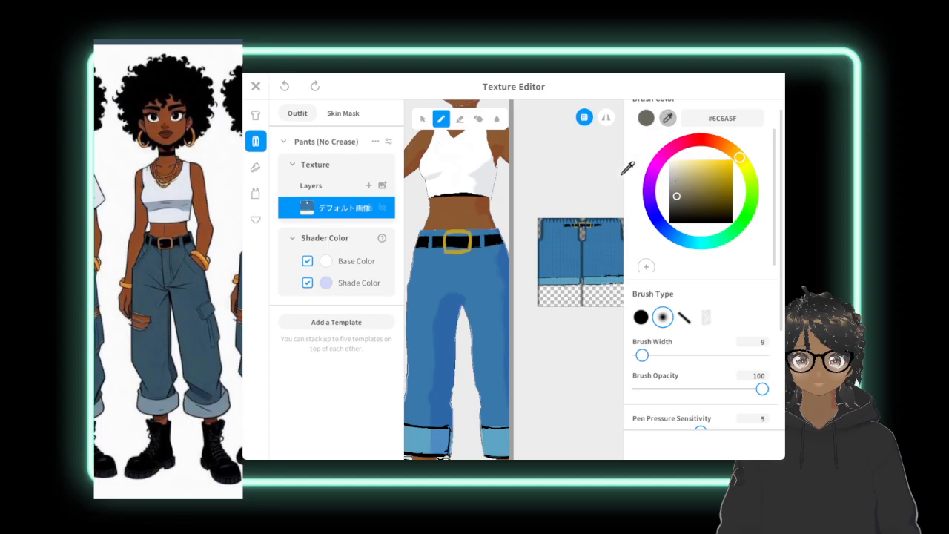
pyautogui.click(602, 238)
pyautogui.moveTo(711, 183); pyautogui.dragTo(690, 190)
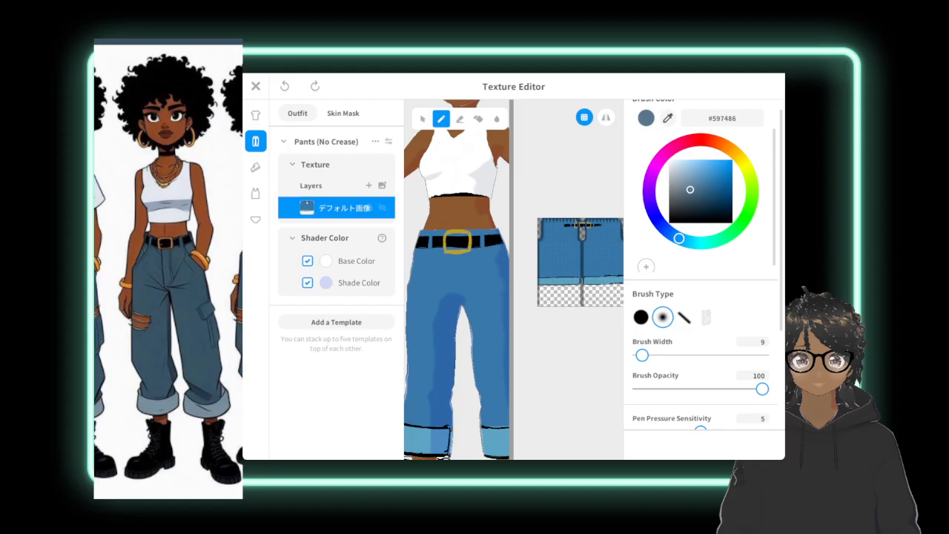
pyautogui.moveTo(446, 261); pyautogui.dragTo(447, 264)
pyautogui.moveTo(690, 190); pyautogui.dragTo(682, 194)
pyautogui.moveTo(682, 194); pyautogui.dragTo(691, 201)
pyautogui.moveTo(433, 293); pyautogui.dragTo(445, 298)
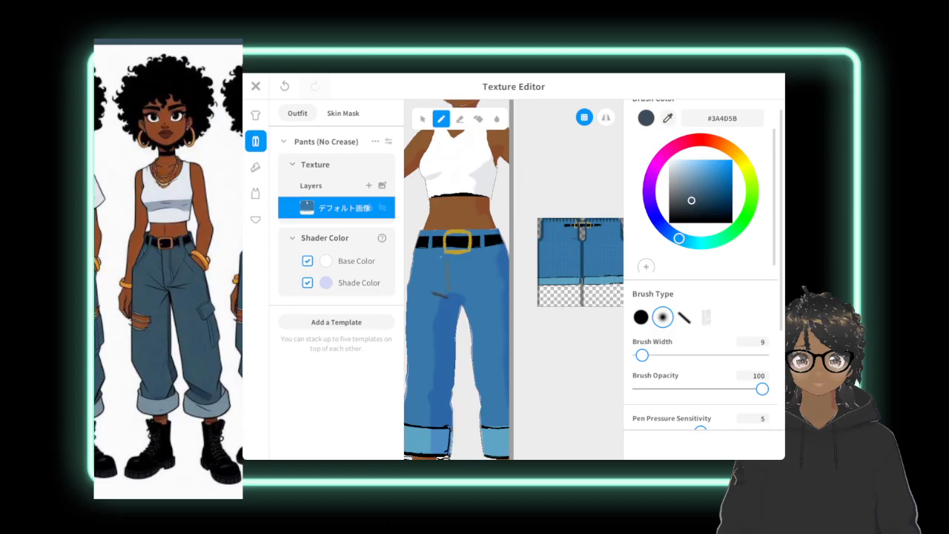
pyautogui.moveTo(446, 263)
pyautogui.mouseDown()
pyautogui.moveTo(447, 288)
pyautogui.moveTo(447, 260)
pyautogui.mouseUp()
pyautogui.scroll(-5, 460, 299)
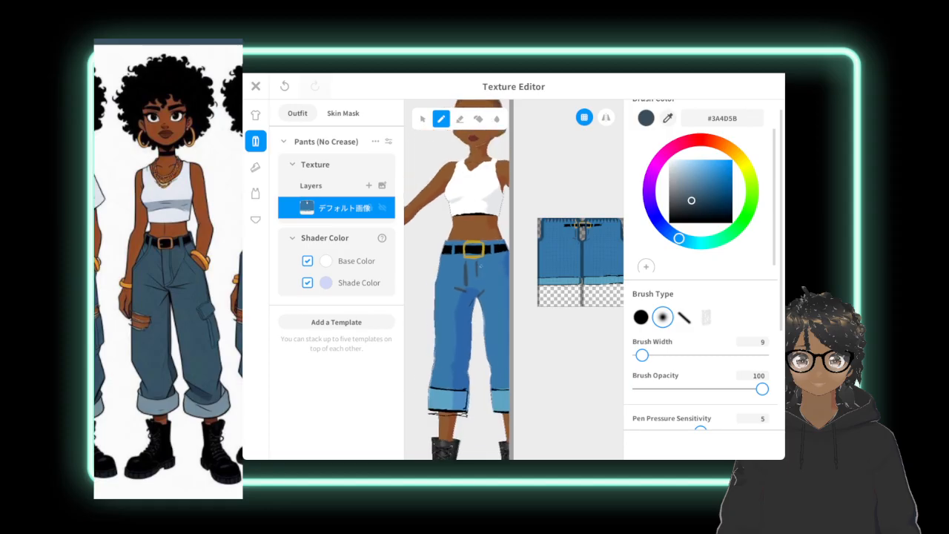
pyautogui.scroll(-3, 457, 297)
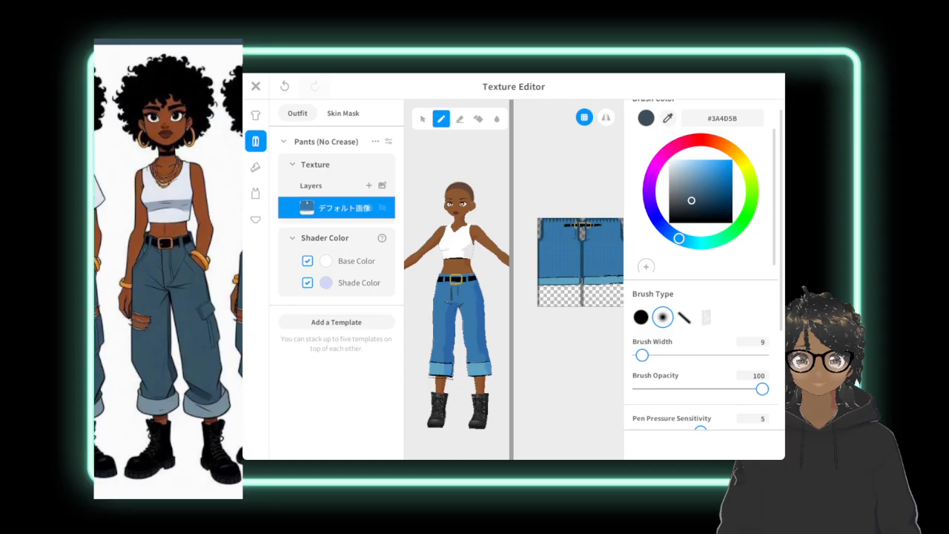
# Undo the dark fly and crease lines on the pants and set the brush colour to #445D6E.
pyautogui.hotkey('ctrl', 'z')
pyautogui.moveTo(692, 200); pyautogui.dragTo(692, 195)
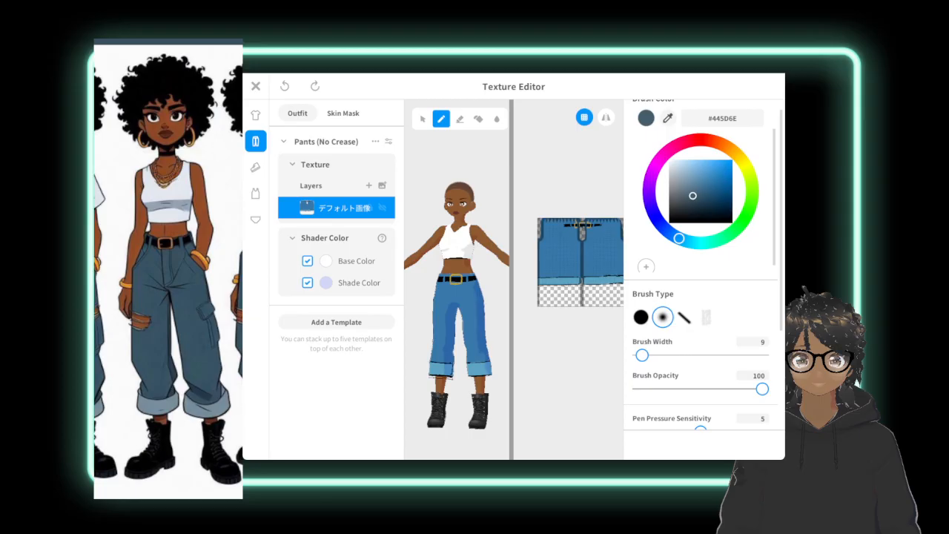
pyautogui.hotkey('ctrl', 'y')
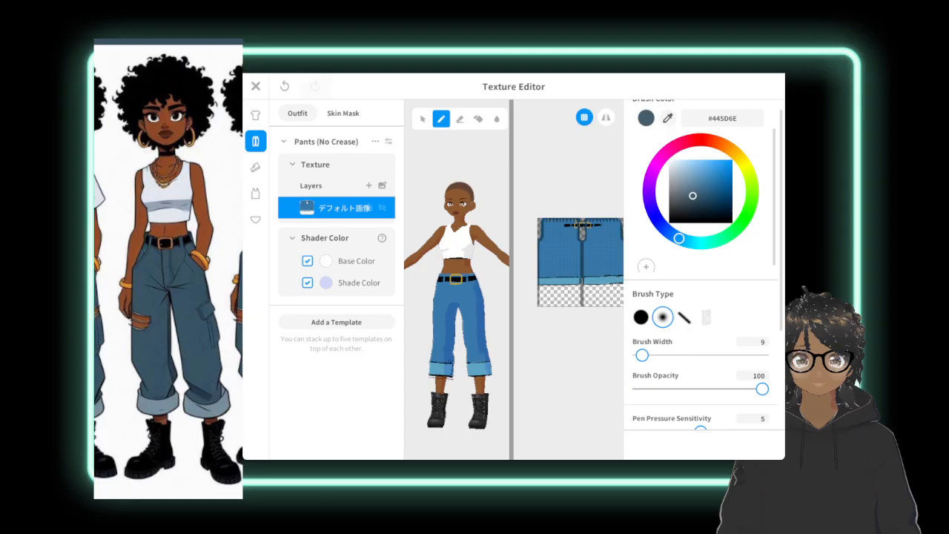
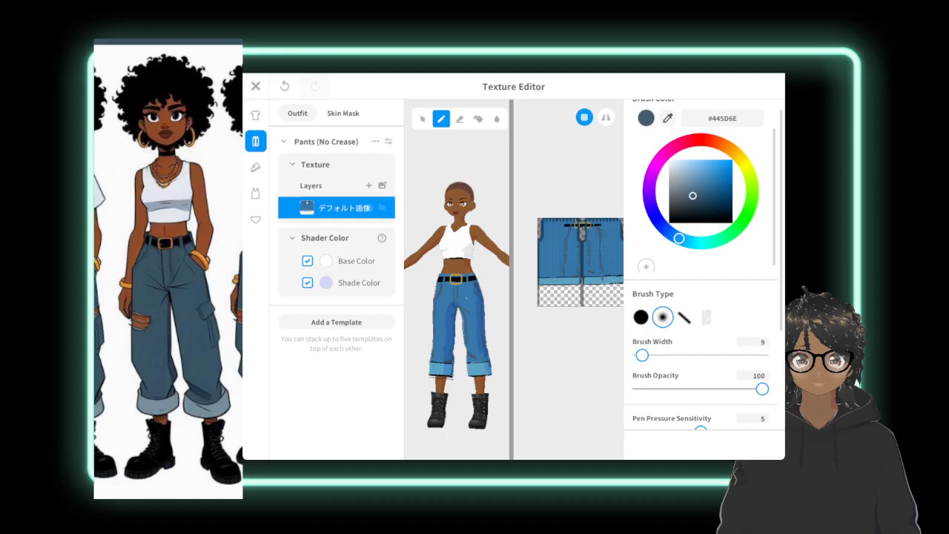
# Examine the pants and belt from the side and back of the avatar and on the flat texture.
pyautogui.scroll(-3, 467, 298)
pyautogui.moveTo(466, 298); pyautogui.dragTo(514, 290, button='right')
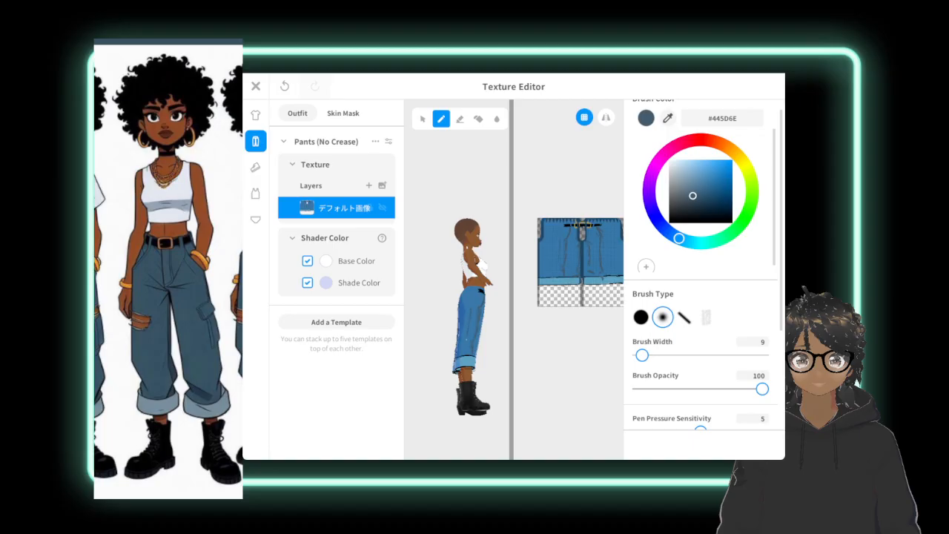
pyautogui.moveTo(444, 311); pyautogui.dragTo(497, 307, button='right')
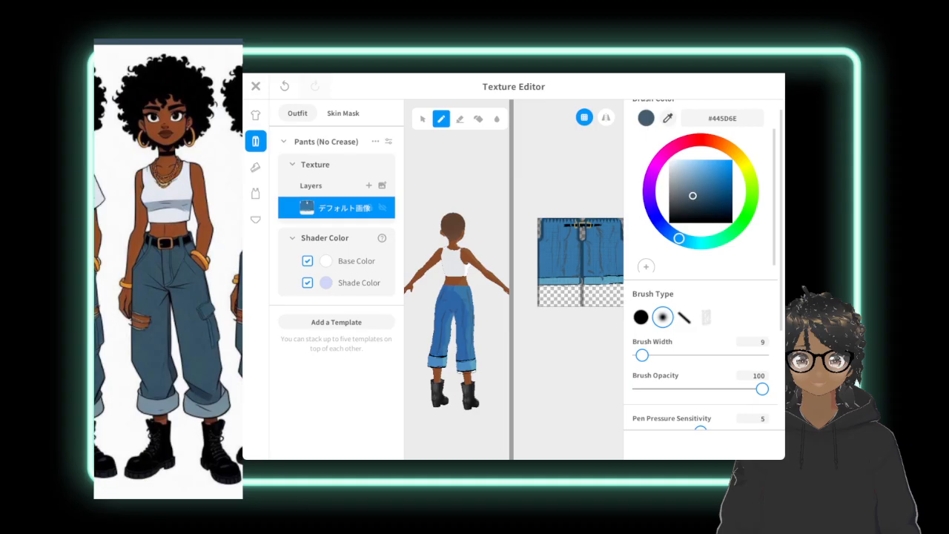
pyautogui.hotkey('ctrl', 'z')
pyautogui.scroll(5, 569, 279)
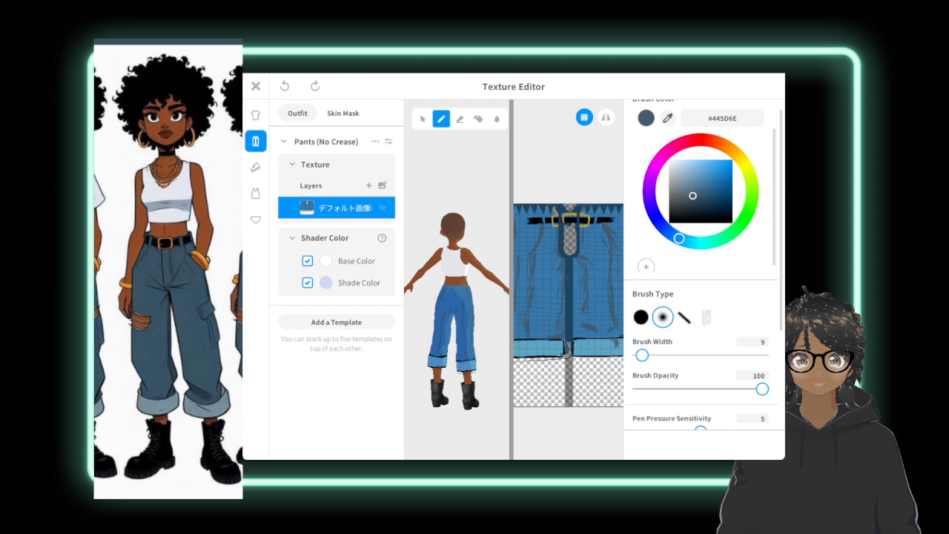
pyautogui.click(316, 86)
pyautogui.moveTo(569, 281)
pyautogui.mouseDown(button='middle')
pyautogui.moveTo(570, 274)
pyautogui.moveTo(547, 290)
pyautogui.moveTo(566, 276)
pyautogui.mouseUp(button='middle')
pyautogui.scroll(1, 589, 266)
pyautogui.scroll(1, 553, 289)
pyautogui.scroll(1, 583, 271)
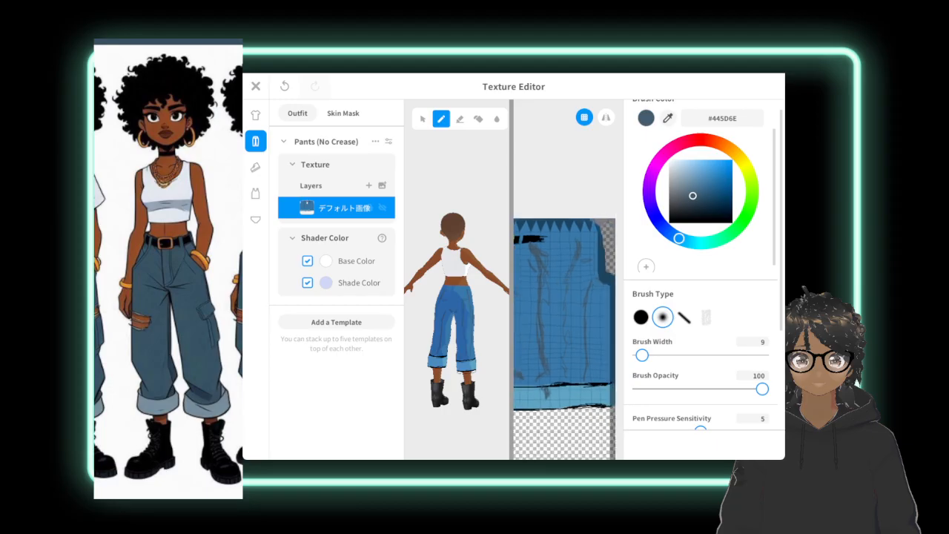
# Sample black #000000 from the belt and extend the belt stripe across one half of the pants texture to its outer edge.
pyautogui.click(668, 118)
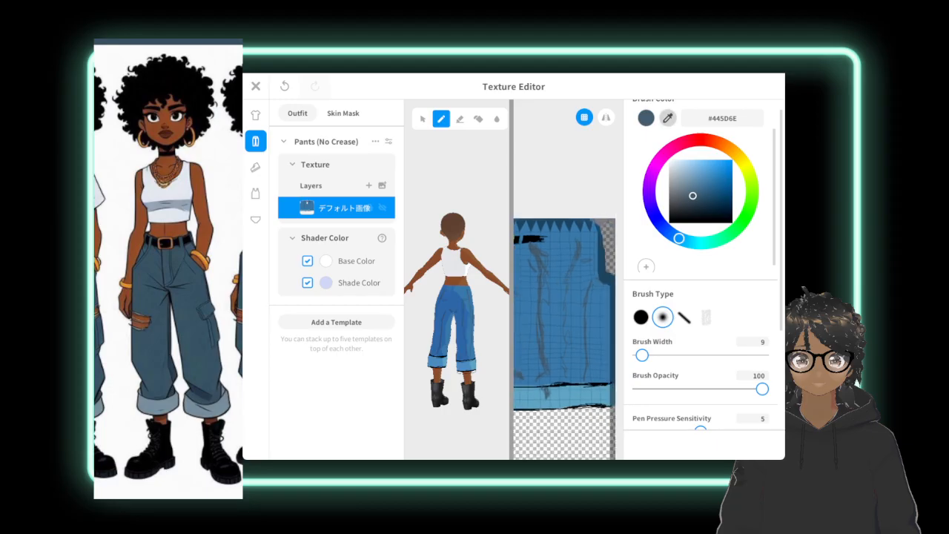
pyautogui.click(533, 235)
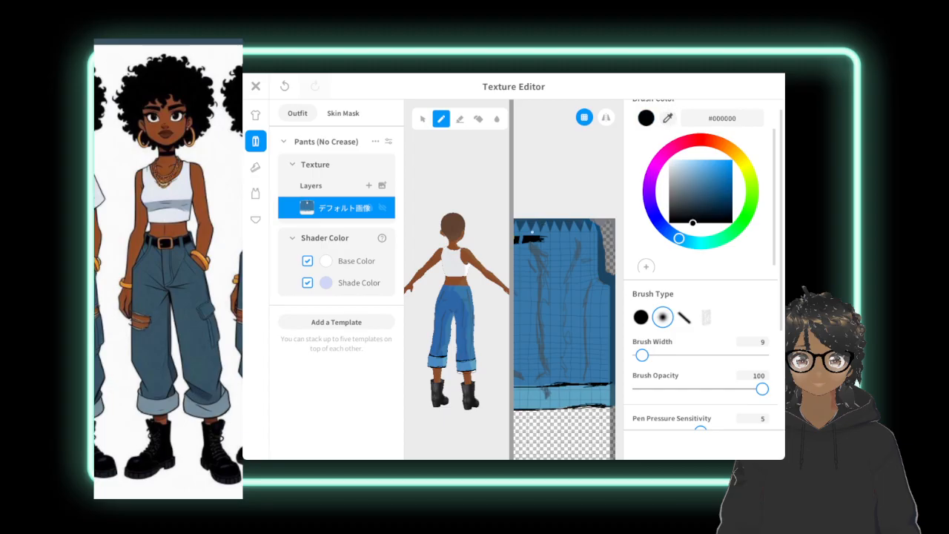
pyautogui.moveTo(542, 238); pyautogui.dragTo(550, 240)
pyautogui.moveTo(552, 238); pyautogui.dragTo(571, 240)
pyautogui.moveTo(597, 236)
pyautogui.mouseDown()
pyautogui.moveTo(551, 236)
pyautogui.moveTo(594, 238)
pyautogui.mouseUp()
pyautogui.scroll(-3, 542, 231)
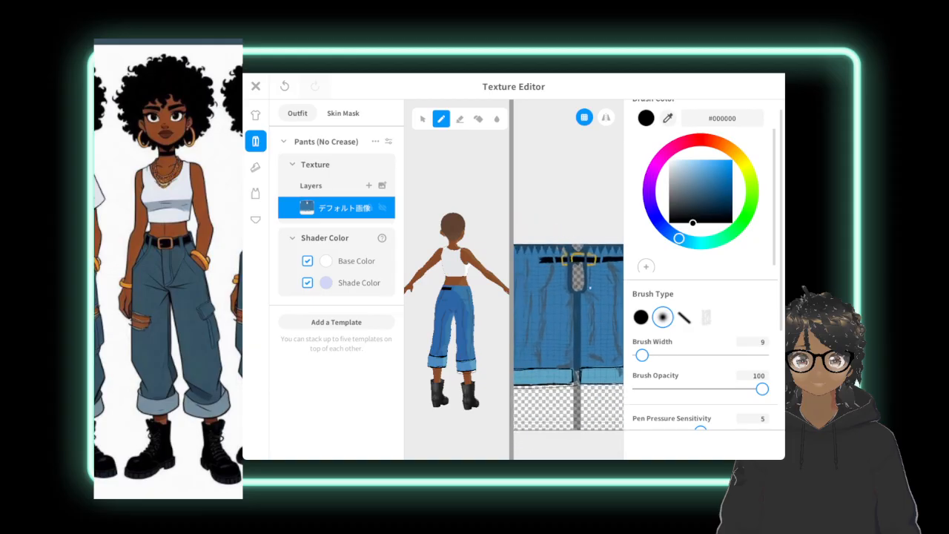
# Paint the black belt stripe from the buckle across the other half of the pants texture to complete the back of the belt.
pyautogui.scroll(-1, 565, 313)
pyautogui.scroll(4, 566, 313)
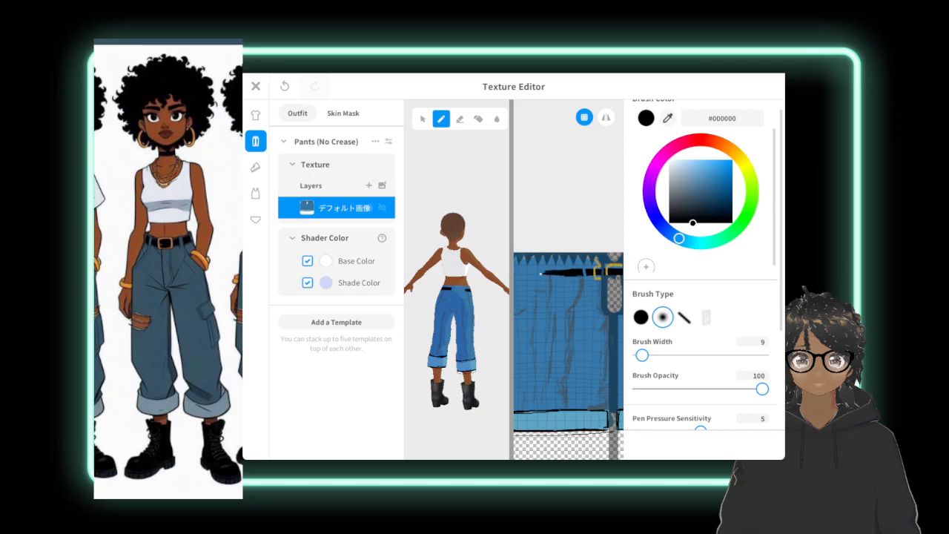
pyautogui.moveTo(527, 273)
pyautogui.mouseDown()
pyautogui.moveTo(551, 271)
pyautogui.moveTo(515, 271)
pyautogui.moveTo(528, 273)
pyautogui.mouseUp()
pyautogui.click(284, 86)
pyautogui.scroll(-3, 557, 311)
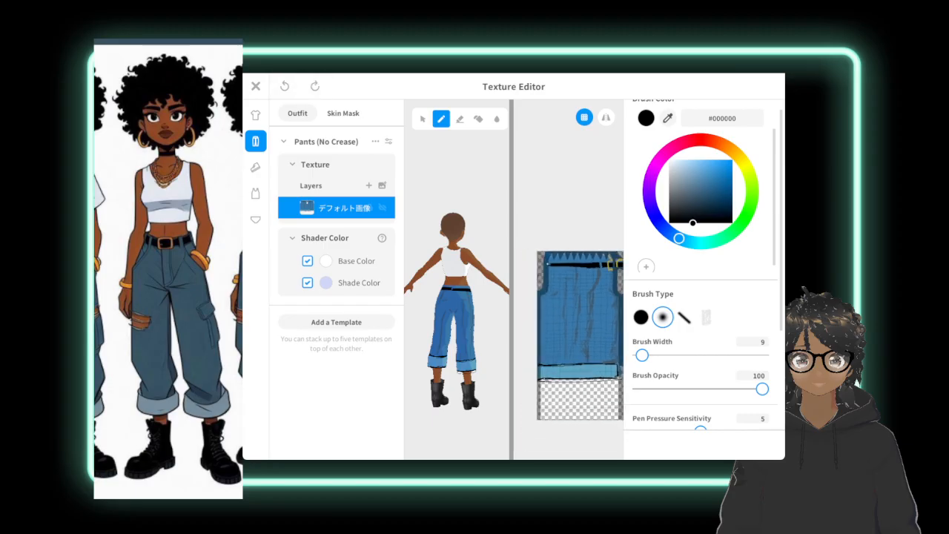
pyautogui.click(314, 86)
pyautogui.moveTo(572, 267); pyautogui.dragTo(547, 267)
pyautogui.scroll(-2, 553, 257)
pyautogui.moveTo(552, 257); pyautogui.dragTo(497, 277, button='middle')
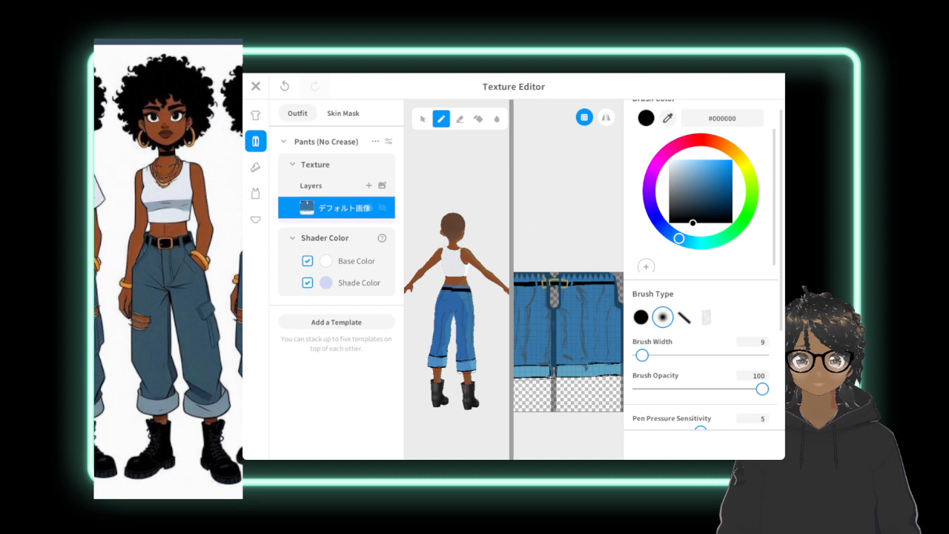
# Set the eraser width to 1, try trimming the belt's lower edge beside the buckle, and undo the strokes.
pyautogui.scroll(2, 582, 330)
pyautogui.moveTo(582, 330); pyautogui.dragTo(577, 345, button='middle')
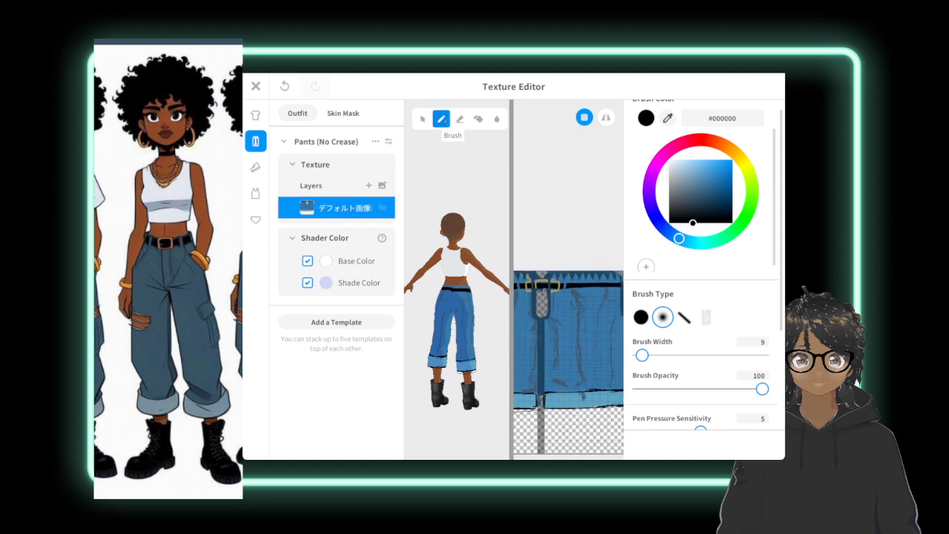
pyautogui.click(460, 119)
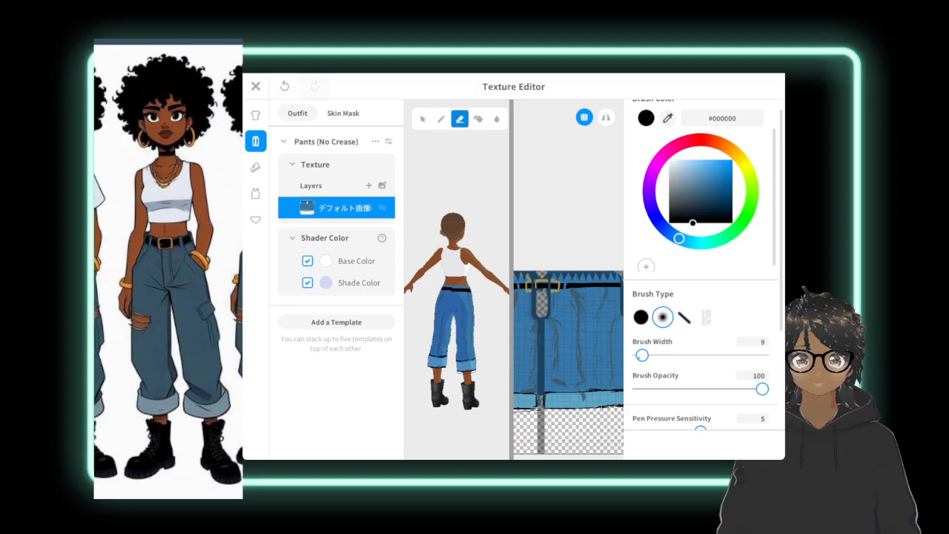
pyautogui.moveTo(642, 355); pyautogui.dragTo(637, 355)
pyautogui.scroll(4, 560, 295)
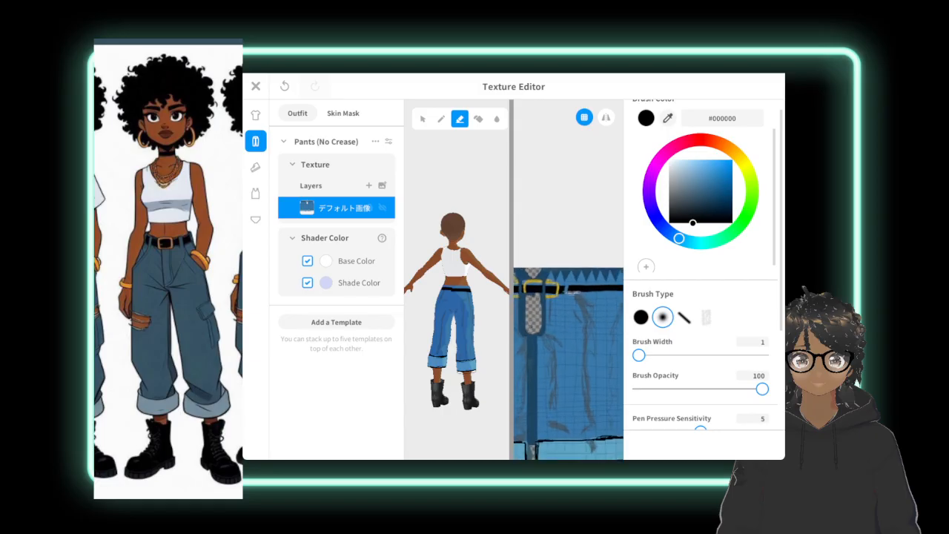
pyautogui.moveTo(562, 289); pyautogui.dragTo(537, 295, button='middle')
pyautogui.moveTo(542, 294); pyautogui.dragTo(558, 293)
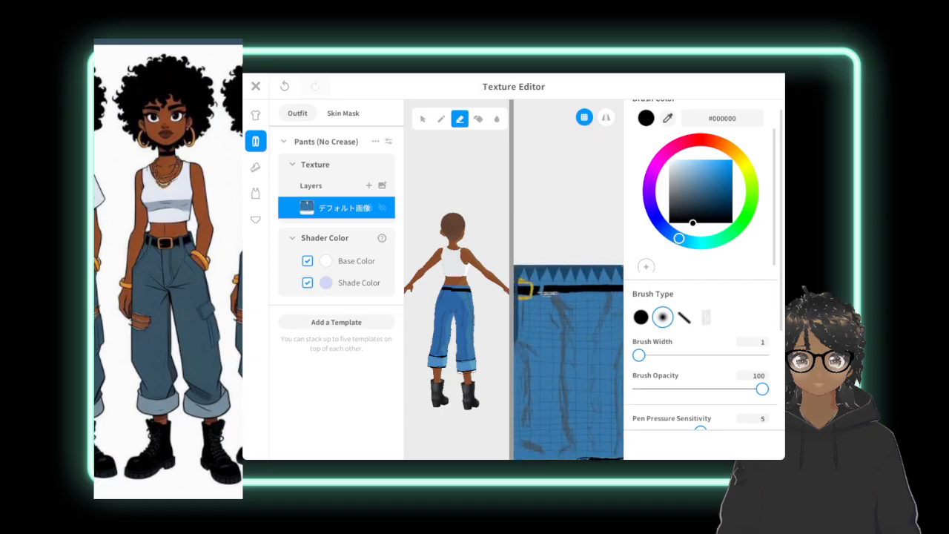
pyautogui.scroll(1, 563, 289)
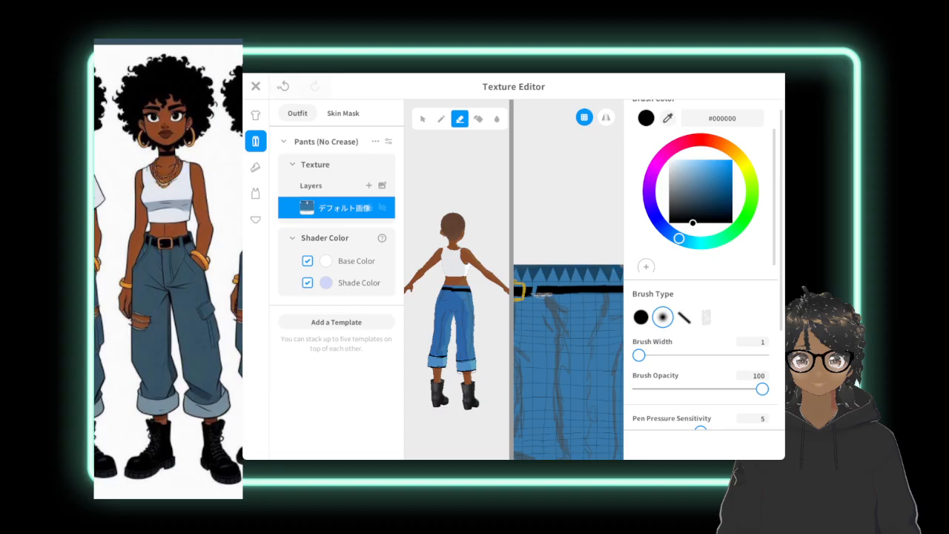
pyautogui.hotkey('ctrl', 'z')
pyautogui.scroll(-5, 568, 363)
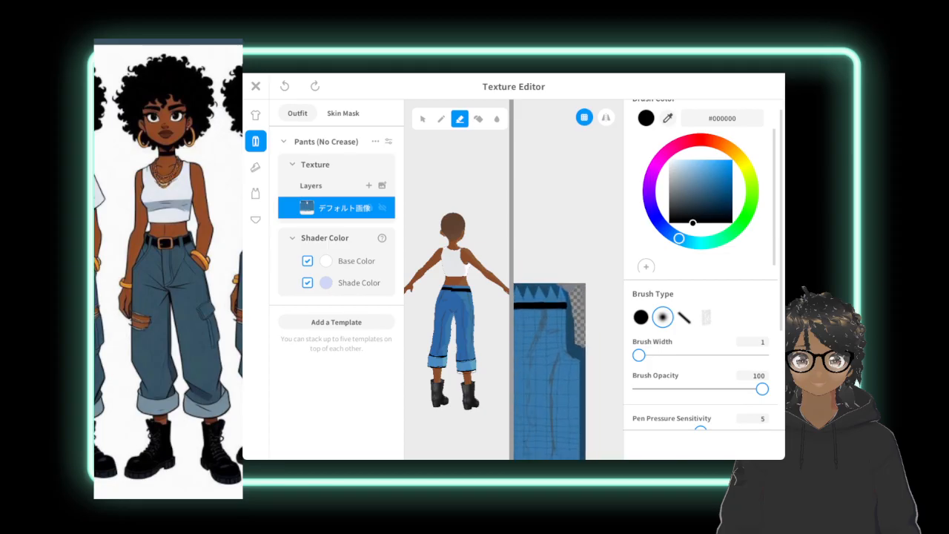
pyautogui.click(315, 86)
pyautogui.click(284, 86)
# Erase thin strips along the upper and lower edges of the belt between the buckle and the texture's outer edge.
pyautogui.moveTo(528, 371); pyautogui.dragTo(672, 396, button='middle')
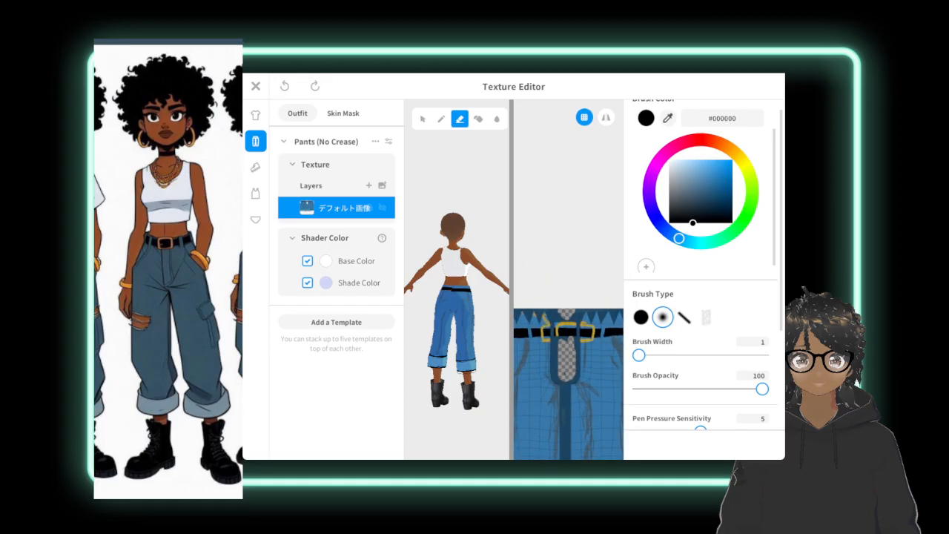
pyautogui.moveTo(531, 385); pyautogui.dragTo(687, 393, button='middle')
pyautogui.scroll(2, 576, 387)
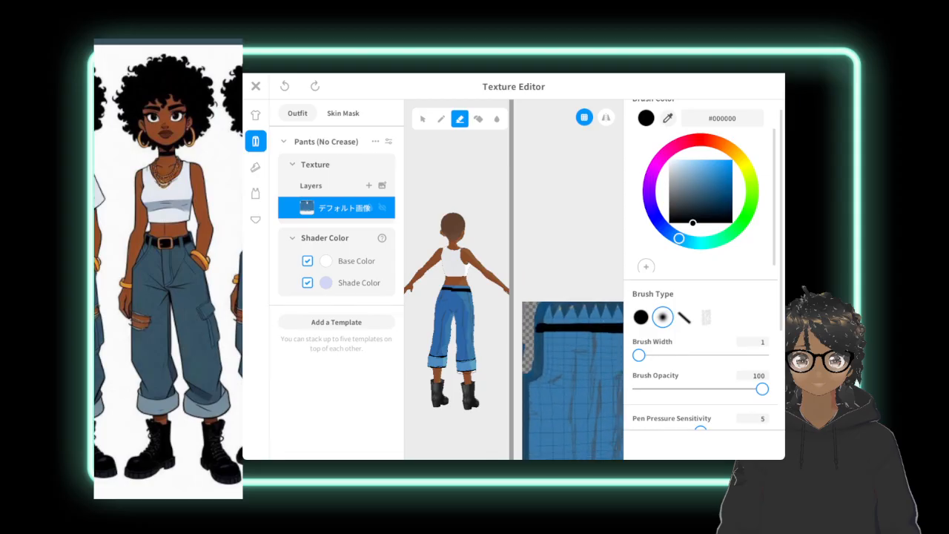
pyautogui.moveTo(575, 387); pyautogui.dragTo(577, 387, button='middle')
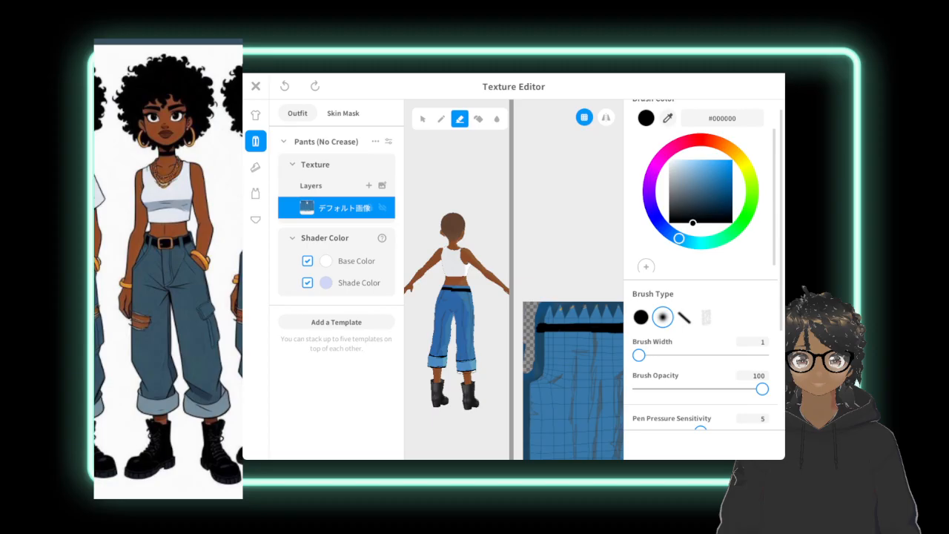
pyautogui.click(315, 86)
pyautogui.moveTo(572, 378)
pyautogui.mouseDown(button='middle')
pyautogui.moveTo(587, 378)
pyautogui.moveTo(531, 376)
pyautogui.moveTo(568, 389)
pyautogui.mouseUp(button='middle')
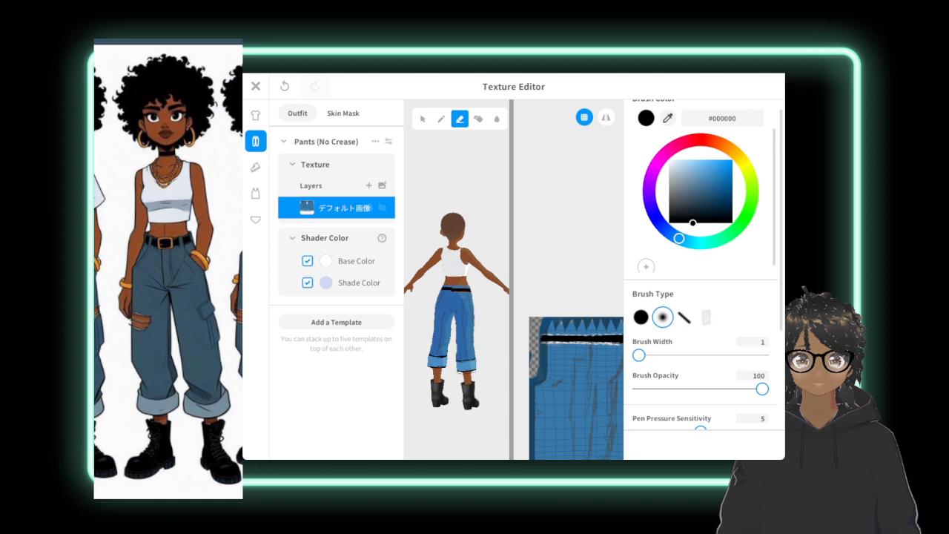
pyautogui.scroll(3, 586, 345)
pyautogui.moveTo(585, 345); pyautogui.dragTo(532, 322, button='middle')
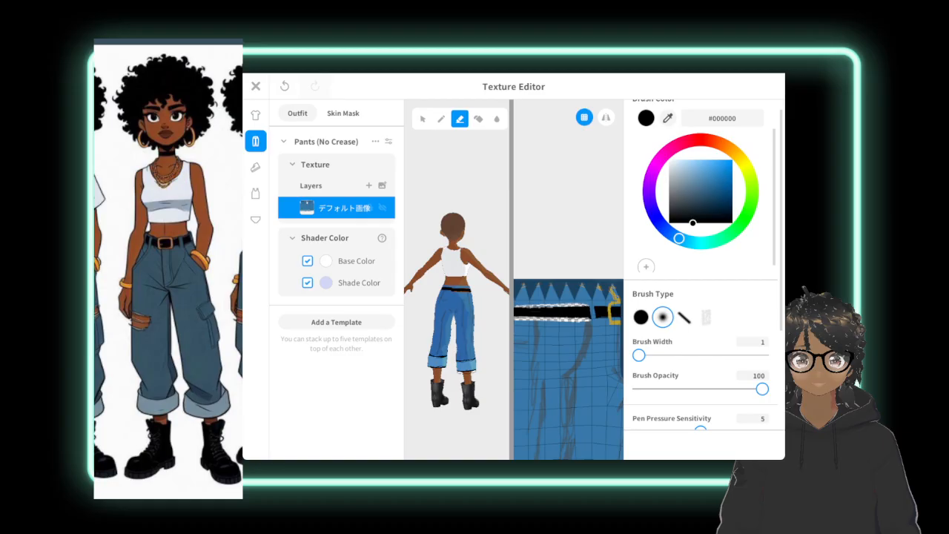
# Paint over the erased strips along the belt edges with a width-16 soft brush in the pants blue #3879A9.
pyautogui.click(669, 168)
pyautogui.moveTo(645, 354); pyautogui.dragTo(645, 355)
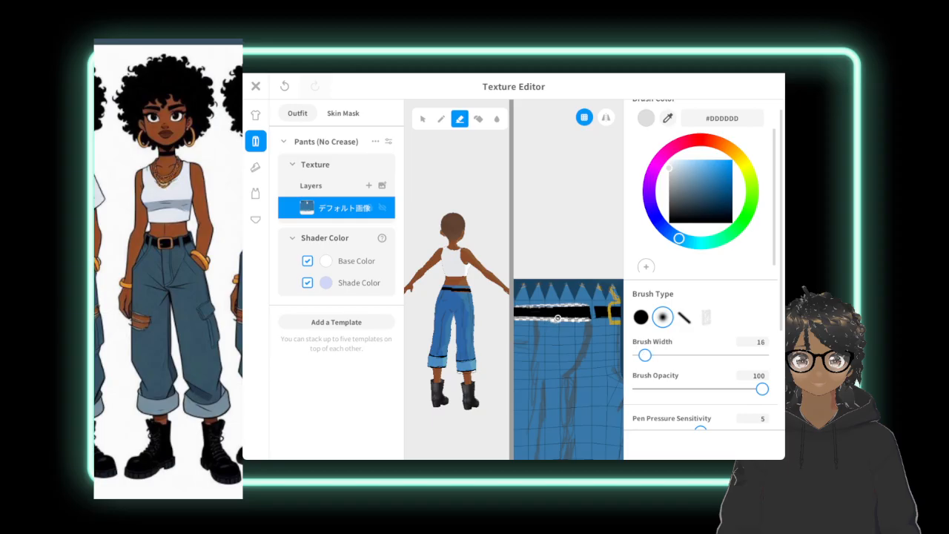
pyautogui.click(441, 119)
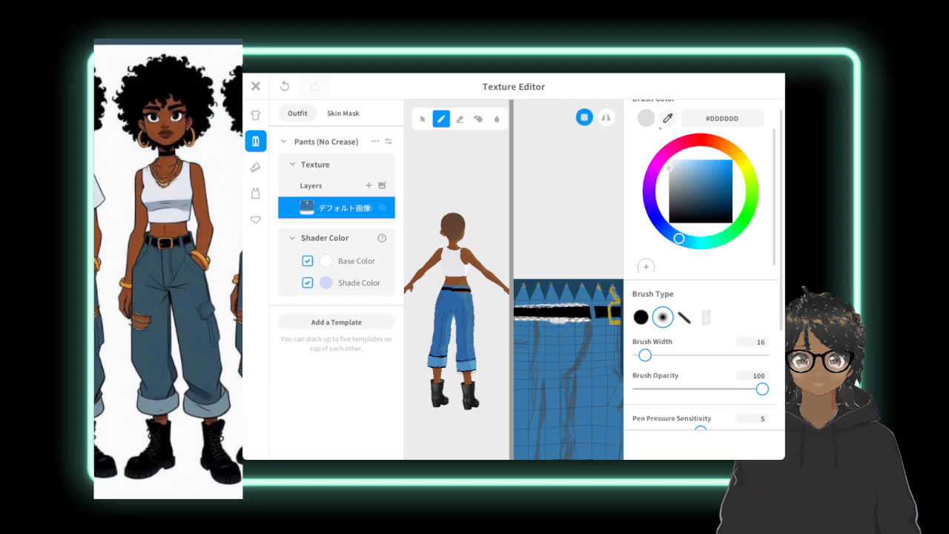
pyautogui.click(667, 119)
pyautogui.click(586, 368)
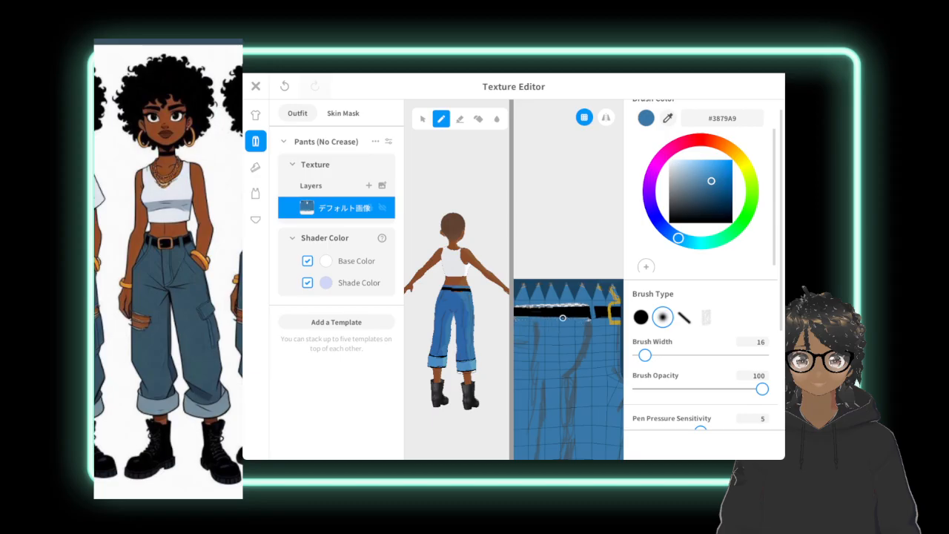
pyautogui.scroll(-3, 563, 318)
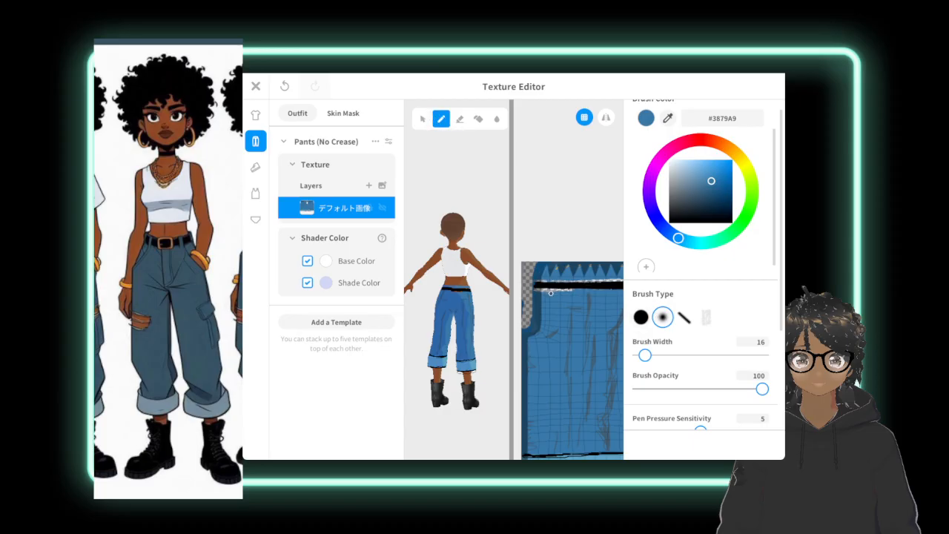
pyautogui.moveTo(550, 291); pyautogui.dragTo(568, 290)
pyautogui.moveTo(586, 280); pyautogui.dragTo(623, 280)
pyautogui.moveTo(539, 279); pyautogui.dragTo(619, 279)
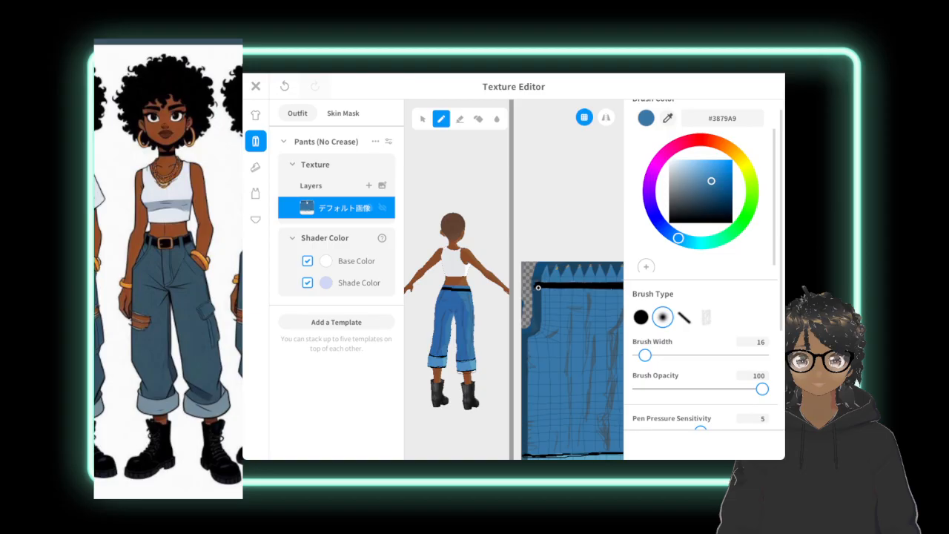
# Examine the belt edges along both halves of the pants texture for uneven spots.
pyautogui.scroll(-2, 538, 287)
pyautogui.moveTo(615, 299)
pyautogui.mouseDown(button='middle')
pyautogui.moveTo(565, 292)
pyautogui.moveTo(566, 301)
pyautogui.mouseUp(button='middle')
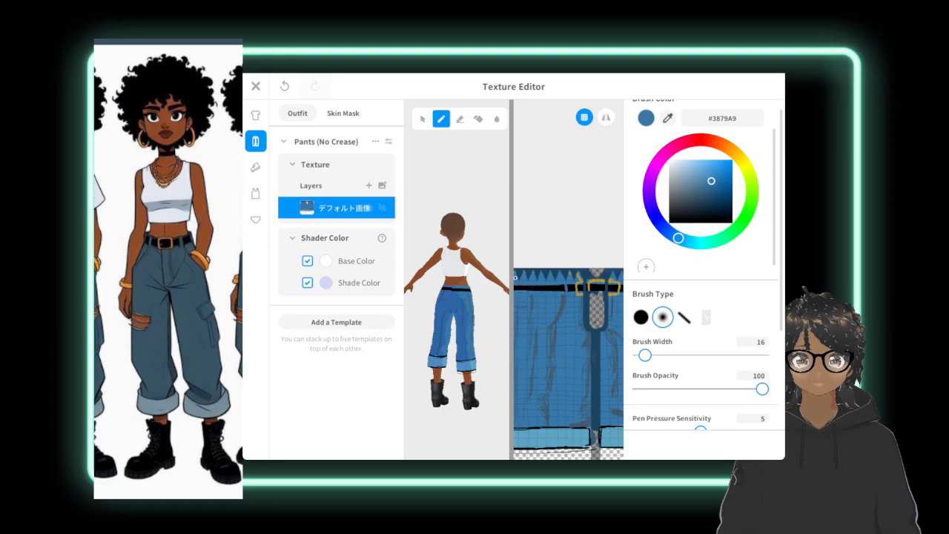
pyautogui.scroll(-5, 516, 277)
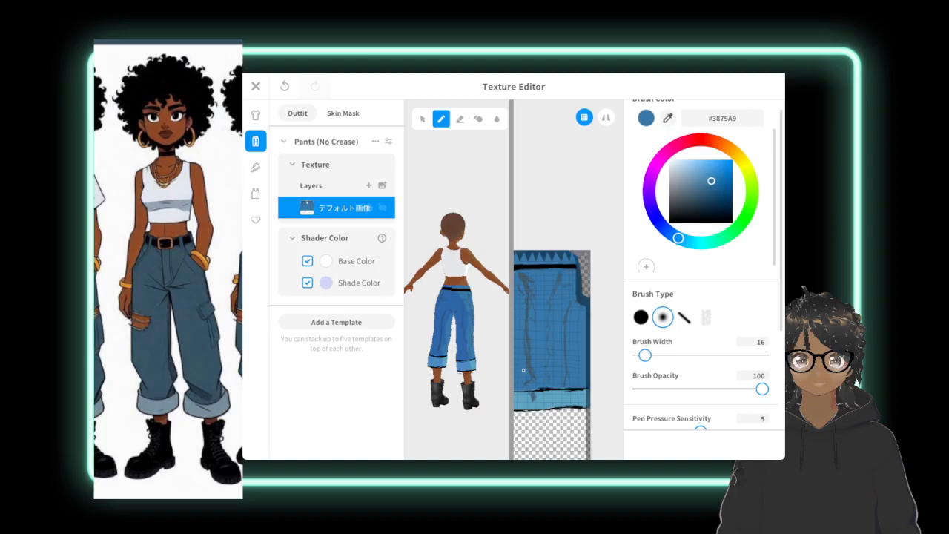
pyautogui.scroll(-2, 523, 370)
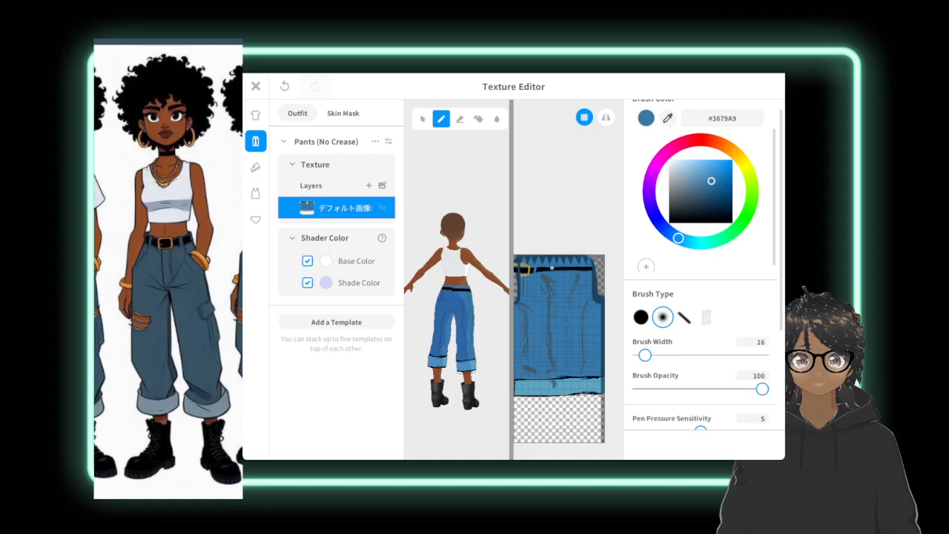
pyautogui.scroll(-5, 577, 286)
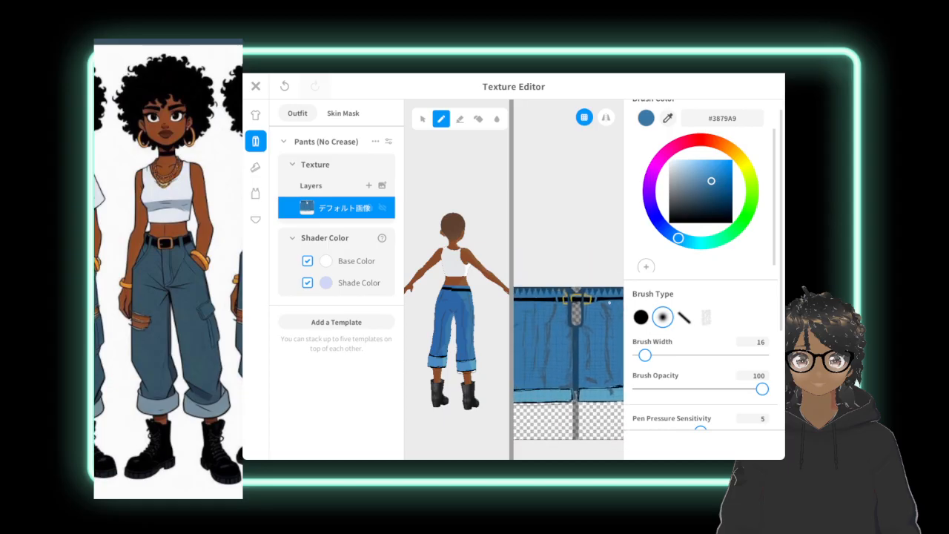
pyautogui.moveTo(599, 253); pyautogui.dragTo(644, 256, button='middle')
pyautogui.scroll(3, 586, 304)
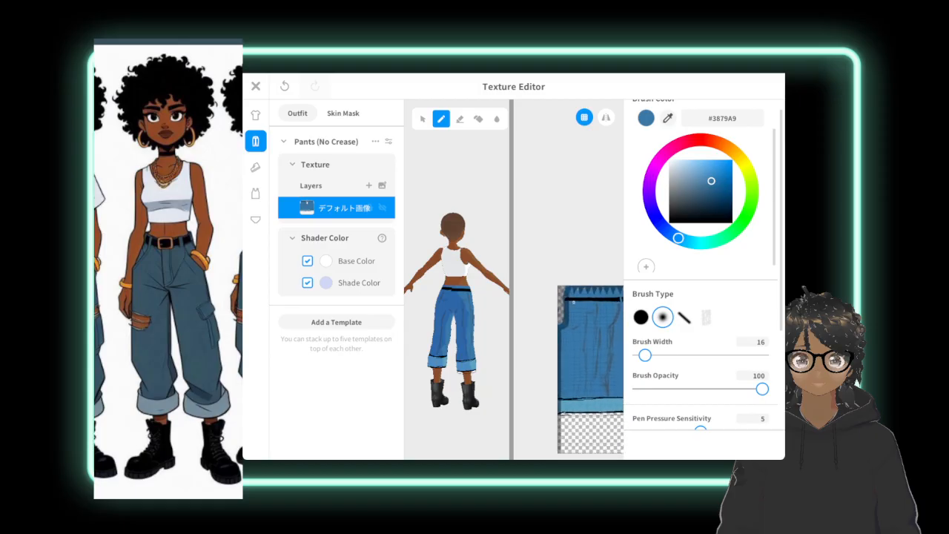
pyautogui.moveTo(585, 306); pyautogui.dragTo(557, 296, button='middle')
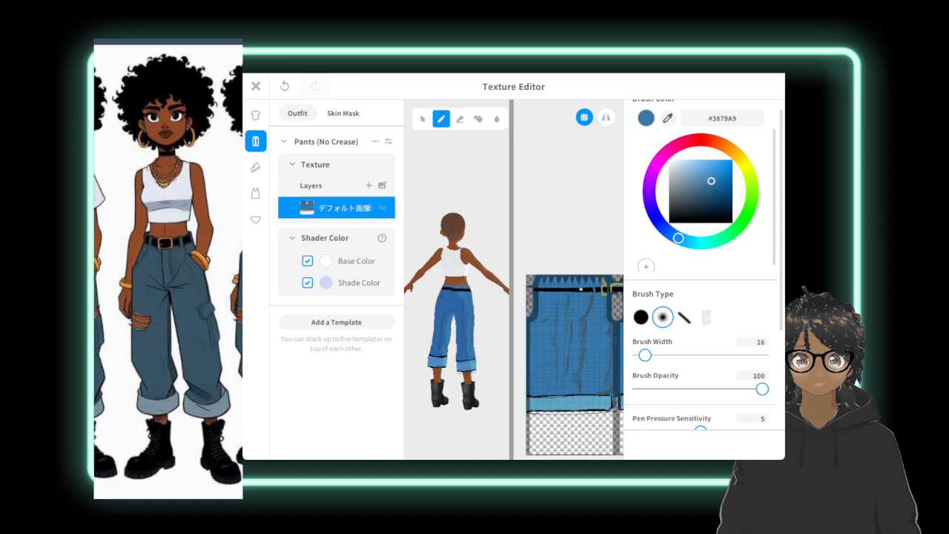
# Even out the belt's jagged section and step at the back of the pants with a width-7 soft brush in black #000000.
pyautogui.scroll(2, 461, 311)
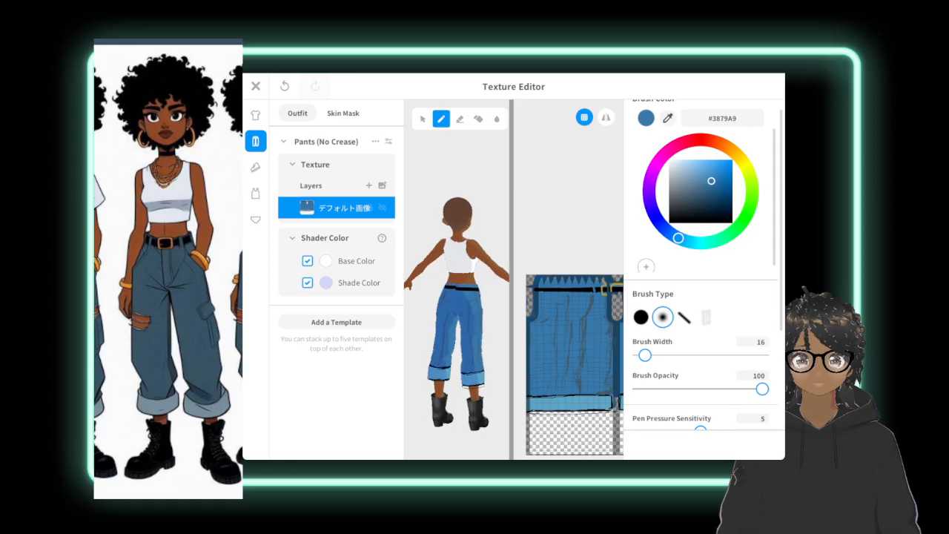
pyautogui.scroll(8, 464, 268)
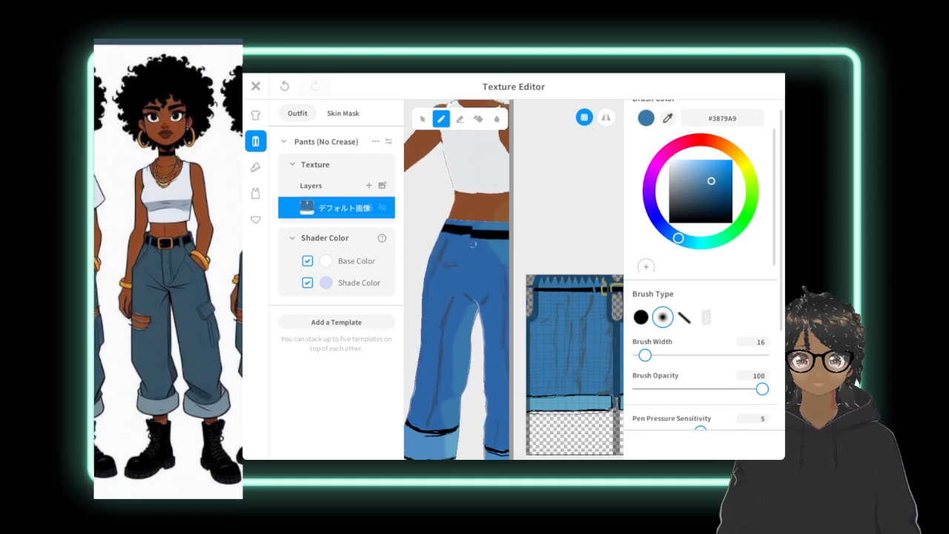
pyautogui.scroll(2, 463, 269)
pyautogui.moveTo(445, 326); pyautogui.dragTo(449, 355, button='middle')
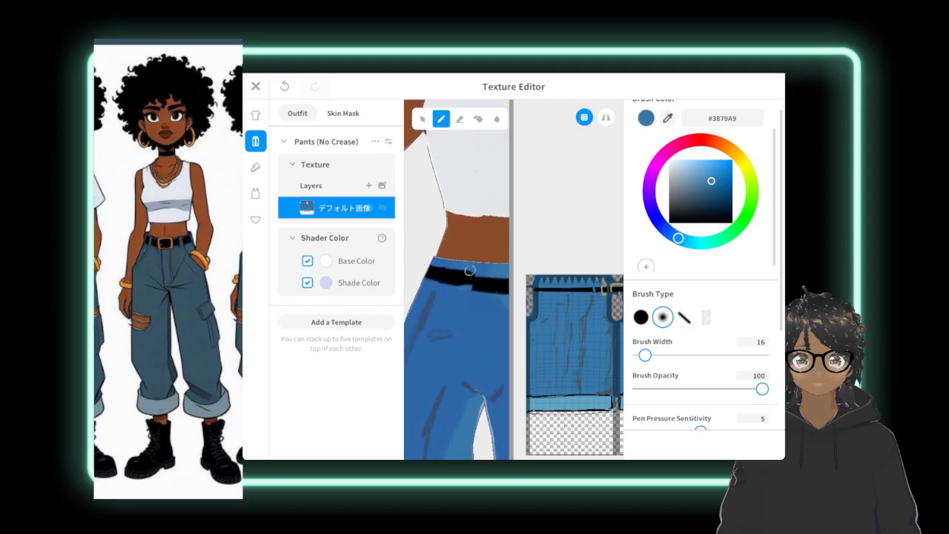
pyautogui.moveTo(645, 355); pyautogui.dragTo(638, 356)
pyautogui.scroll(5, 460, 248)
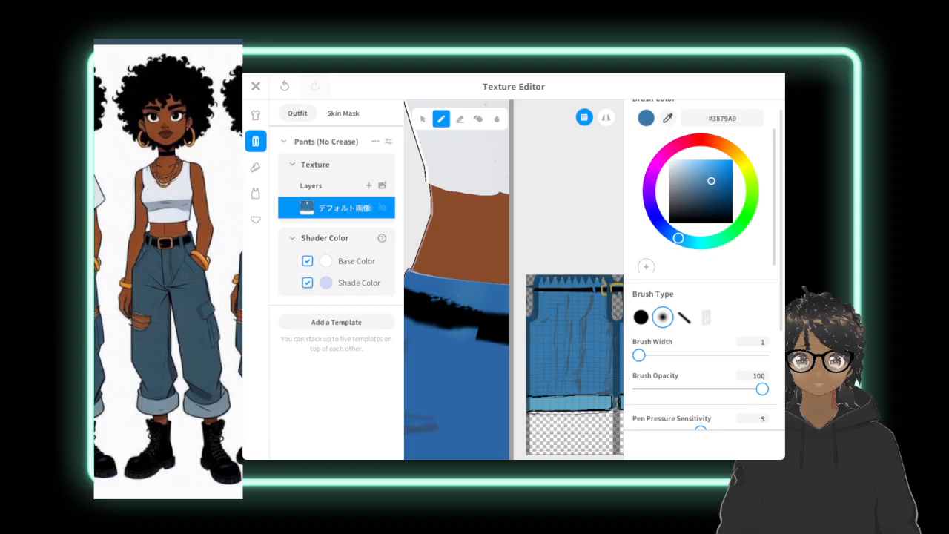
pyautogui.moveTo(644, 355); pyautogui.dragTo(641, 356)
pyautogui.click(668, 118)
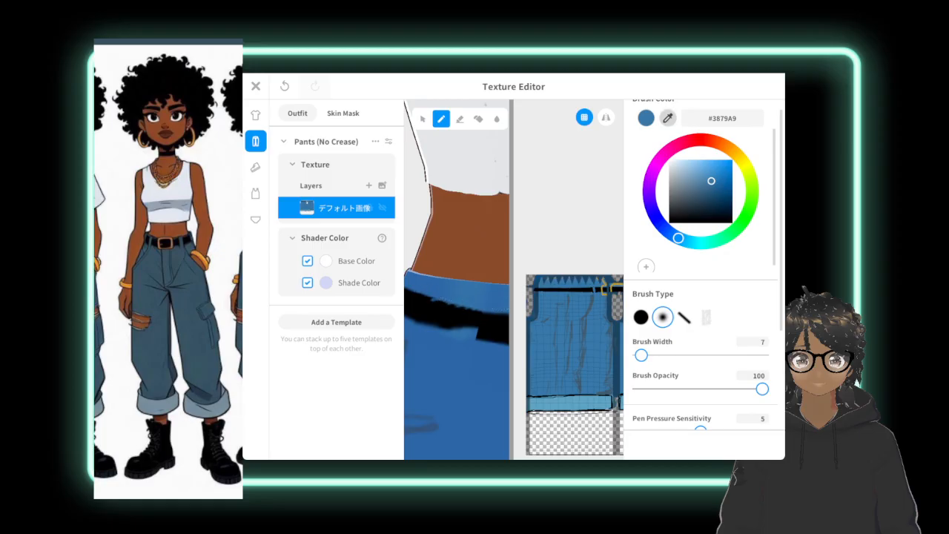
pyautogui.click(429, 302)
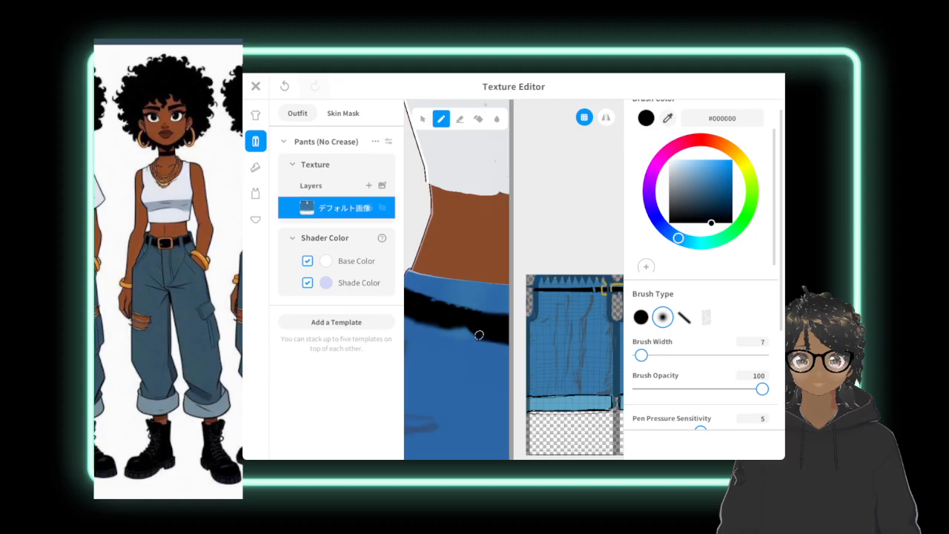
pyautogui.moveTo(479, 335); pyautogui.dragTo(452, 328)
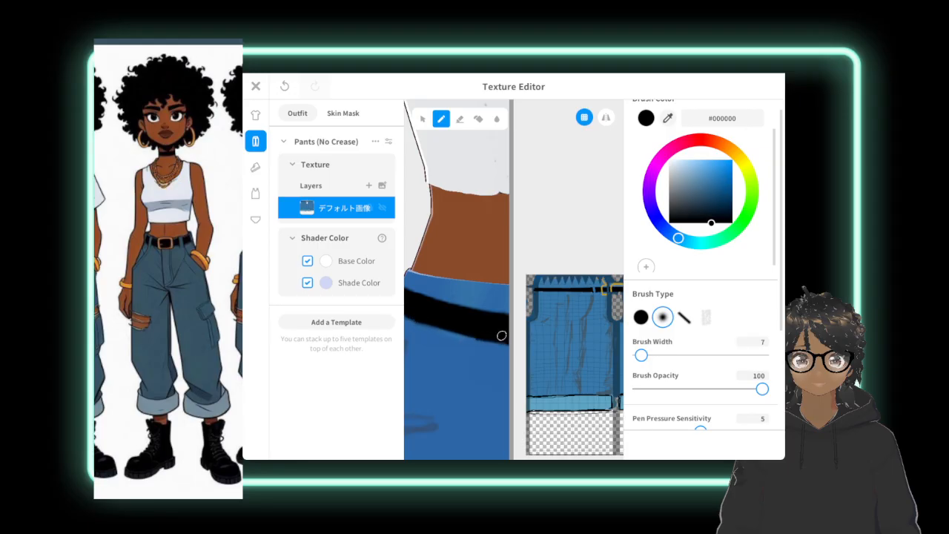
pyautogui.scroll(-6, 460, 269)
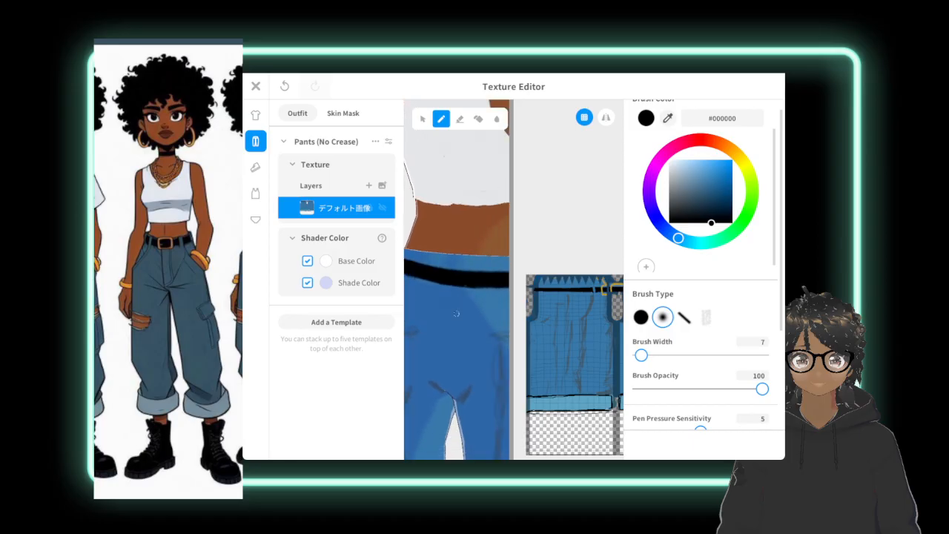
pyautogui.scroll(-2, 469, 255)
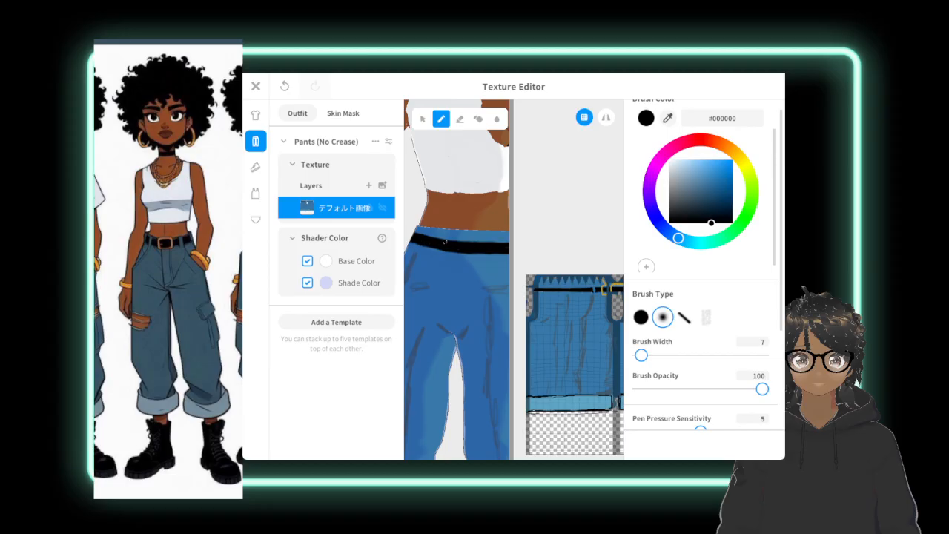
pyautogui.scroll(-5, 460, 259)
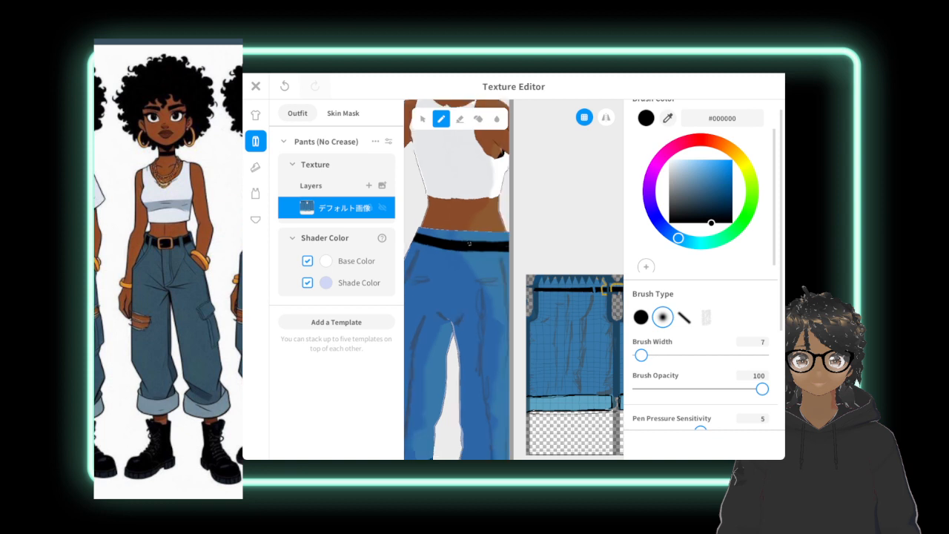
pyautogui.scroll(-2, 460, 259)
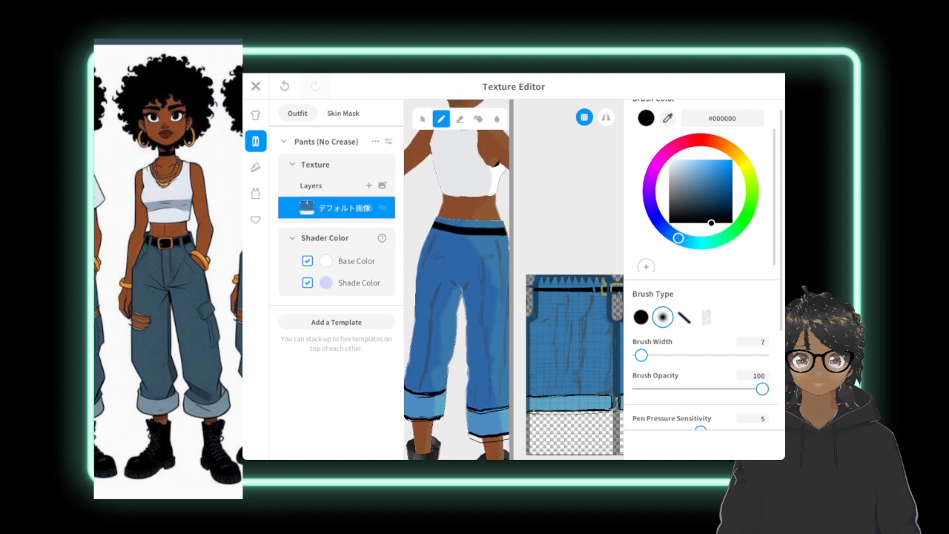
pyautogui.moveTo(445, 321); pyautogui.dragTo(486, 321)
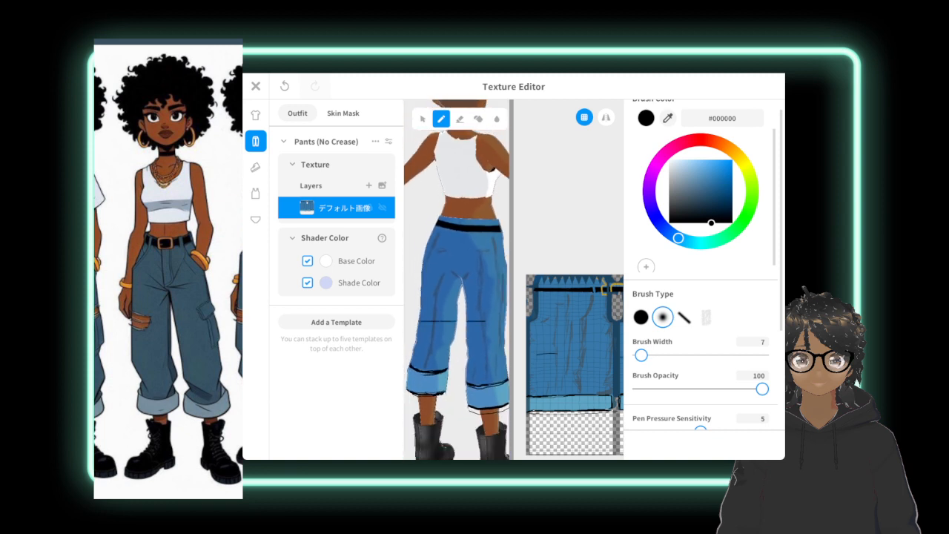
pyautogui.hotkey('ctrl', 'z')
# Redo the last undone black stroke on the pants and inspect the belt from the back around to the front.
pyautogui.scroll(-3, 580, 288)
pyautogui.scroll(1, 580, 289)
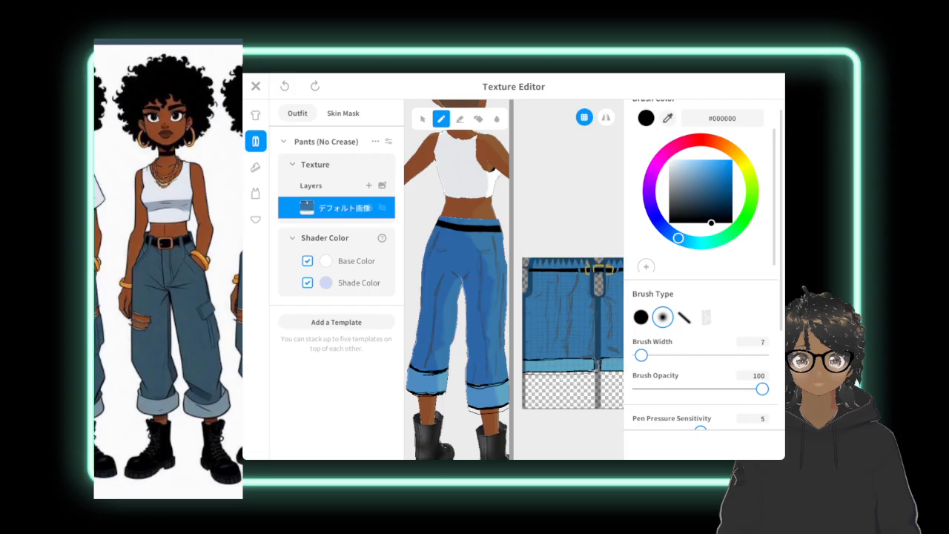
pyautogui.moveTo(471, 296); pyautogui.dragTo(444, 303, button='middle')
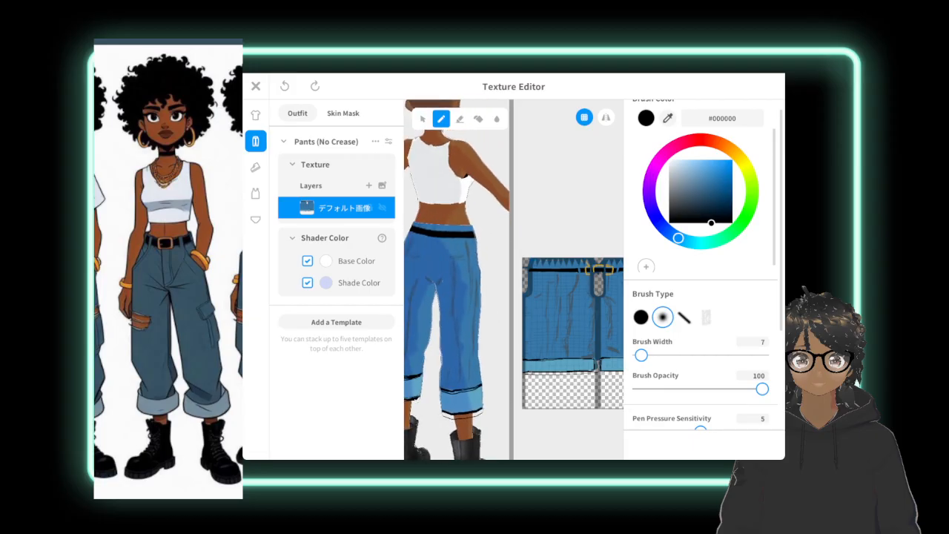
pyautogui.moveTo(475, 297); pyautogui.dragTo(445, 297, button='right')
pyautogui.click(315, 86)
pyautogui.scroll(-3, 457, 297)
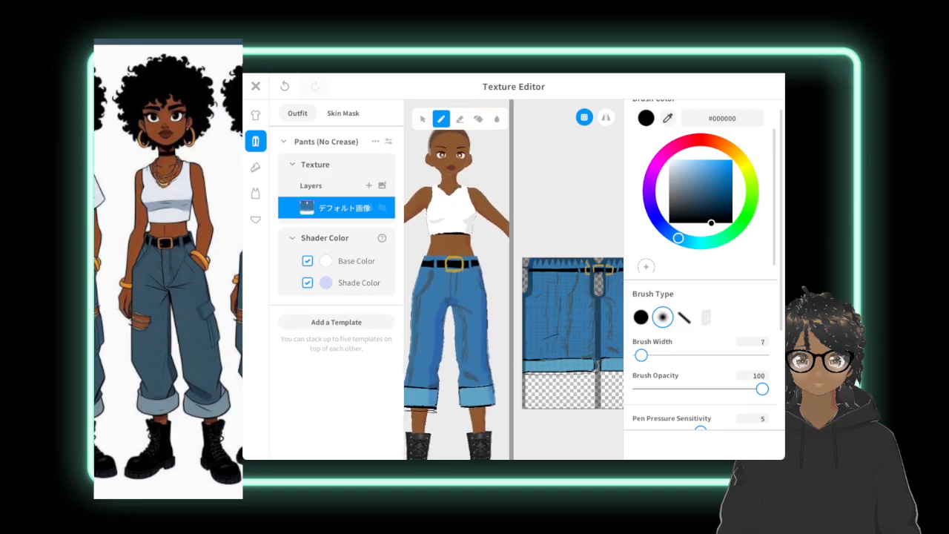
pyautogui.scroll(-3, 457, 297)
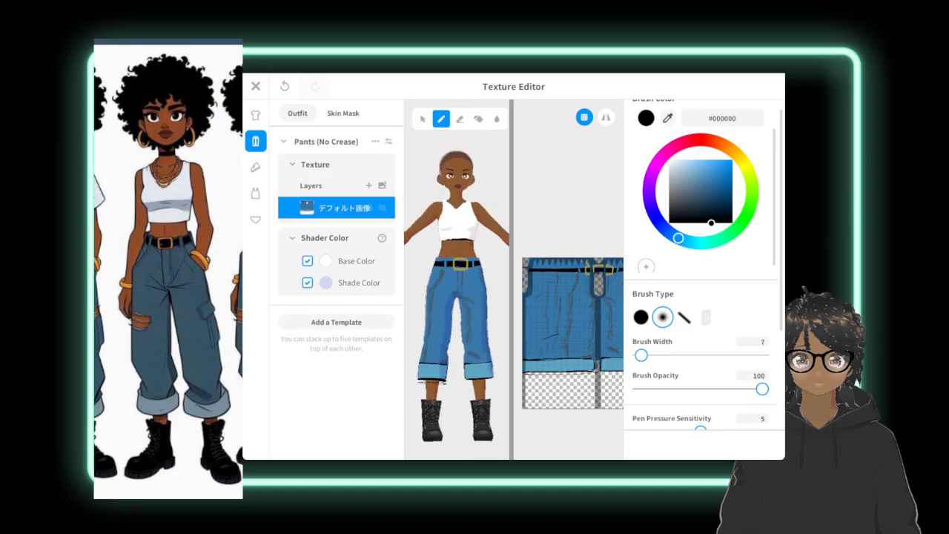
pyautogui.scroll(-3, 457, 297)
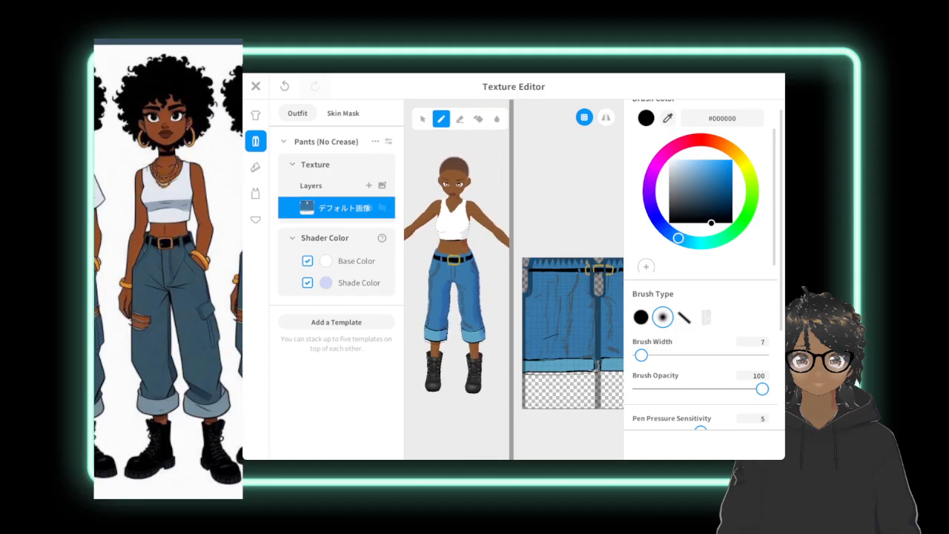
pyautogui.moveTo(456, 296); pyautogui.dragTo(457, 280, button='right')
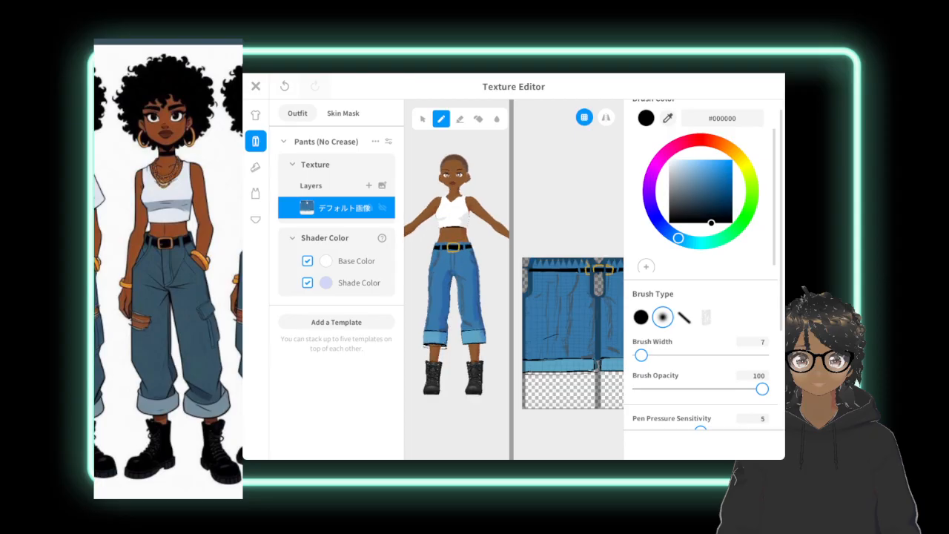
# Erase part of the stray black line on the lower part of the pants texture with a width-32 eraser.
pyautogui.scroll(5, 575, 281)
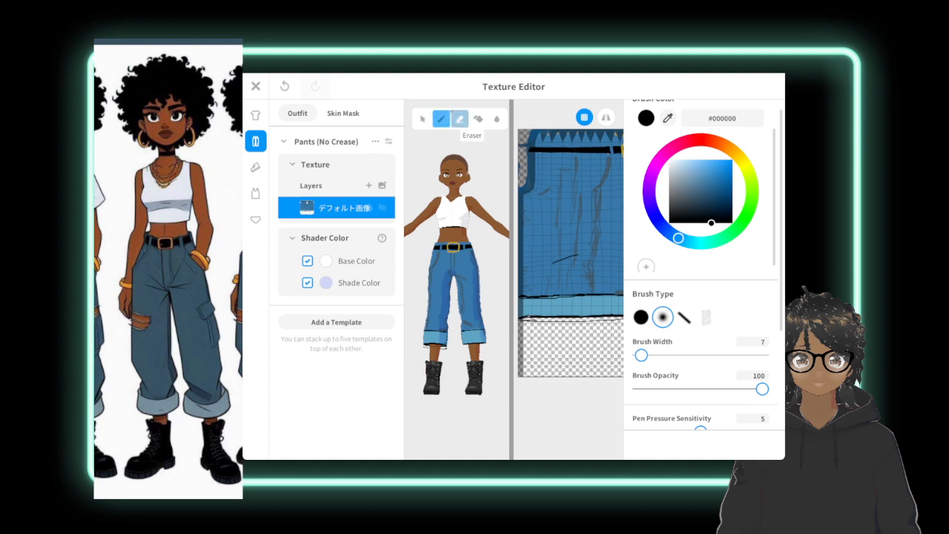
pyautogui.click(459, 118)
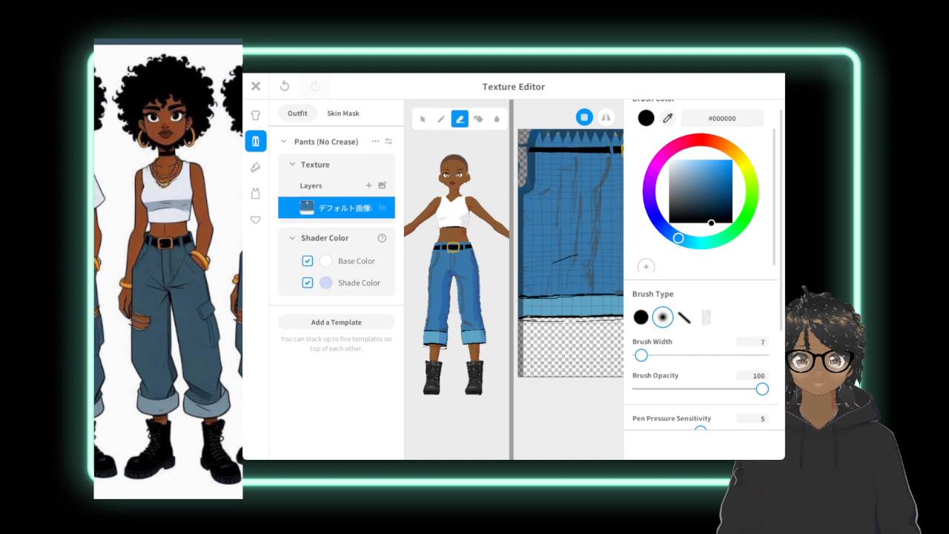
pyautogui.moveTo(640, 355); pyautogui.dragTo(652, 355)
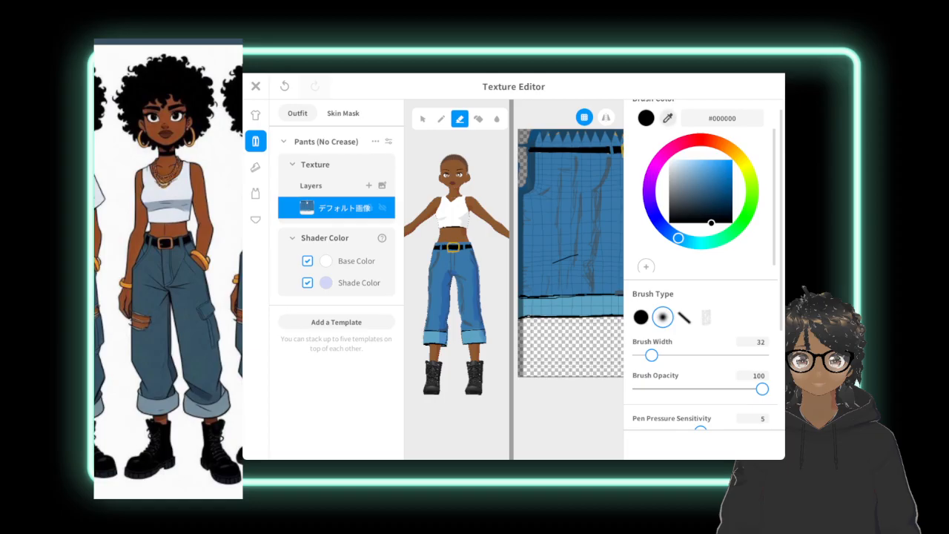
pyautogui.moveTo(711, 222); pyautogui.dragTo(669, 204)
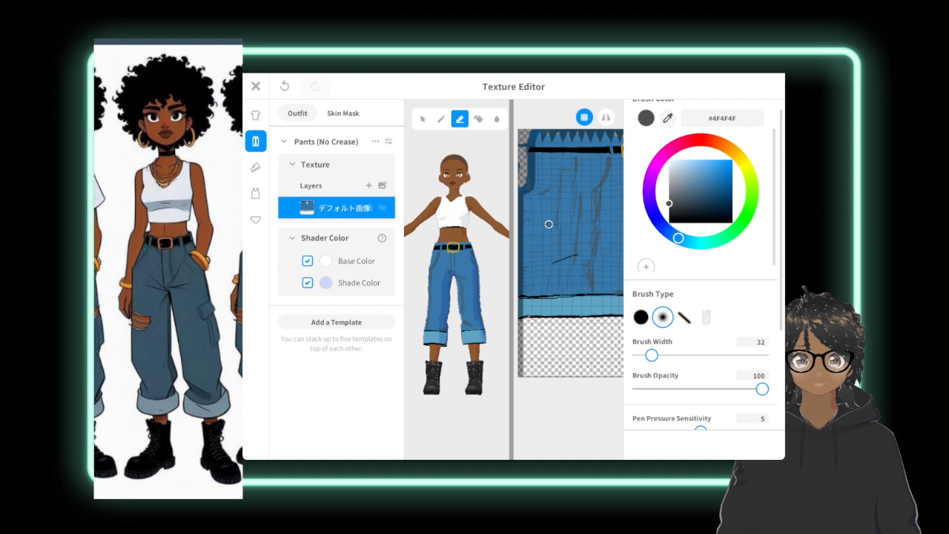
pyautogui.moveTo(561, 259); pyautogui.dragTo(568, 249)
# Fill the erased hole and cover the rest of the stray line with a width-32 soft brush in the pants blue #3879A9.
pyautogui.click(441, 119)
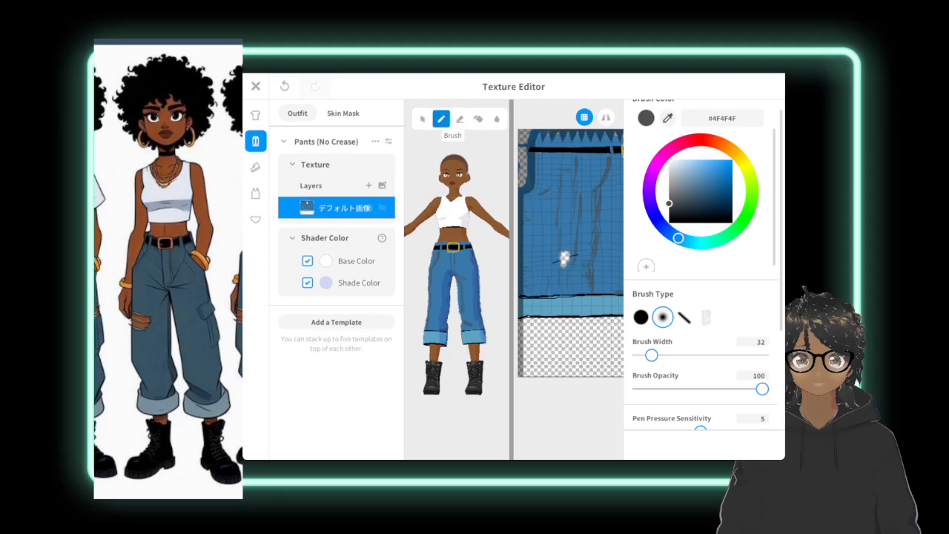
pyautogui.click(668, 118)
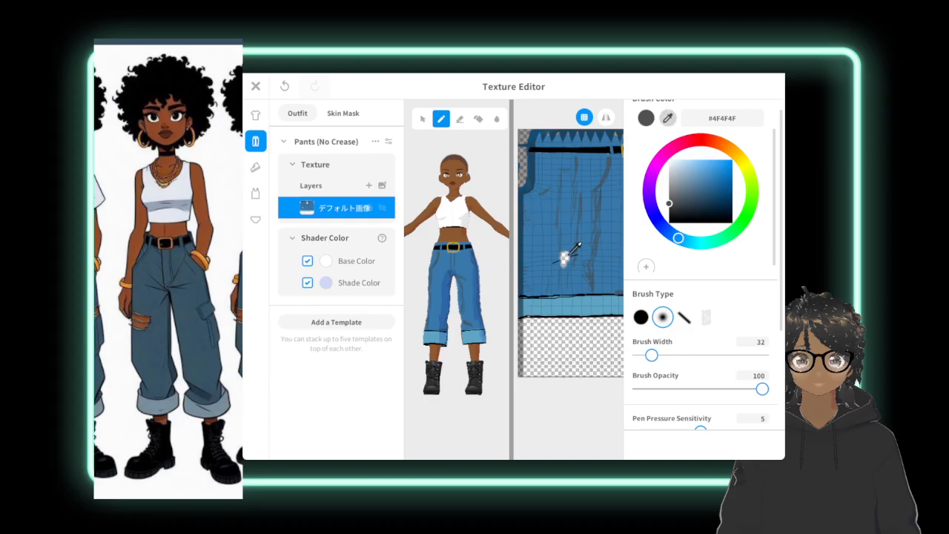
pyautogui.click(565, 260)
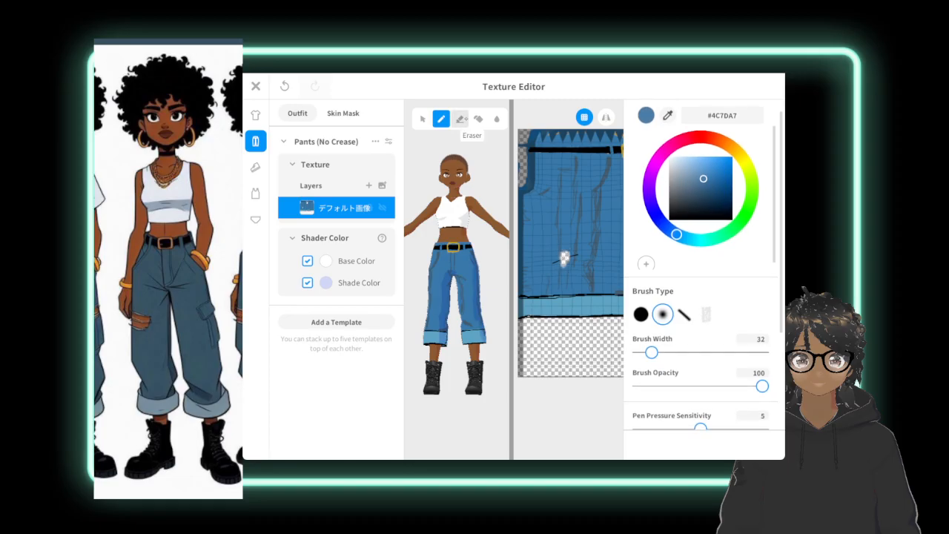
pyautogui.click(669, 115)
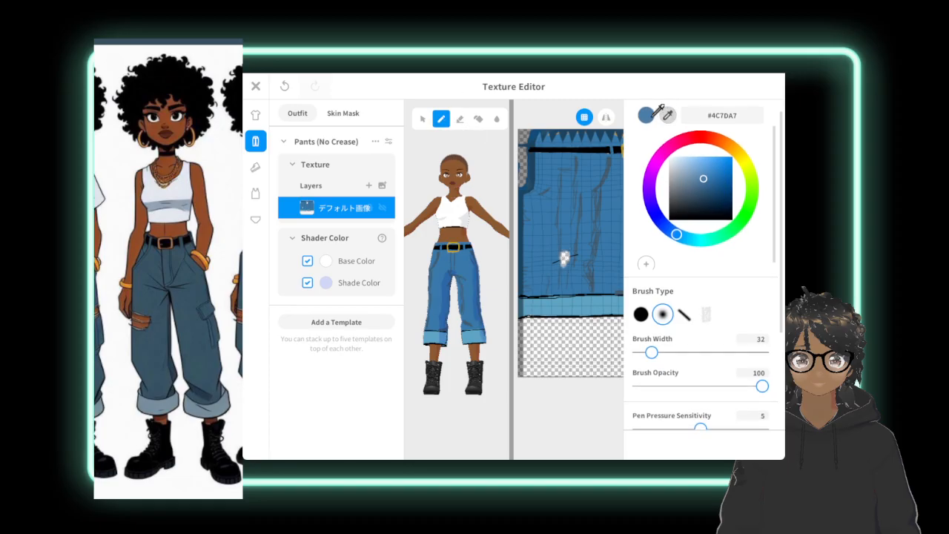
pyautogui.click(550, 154)
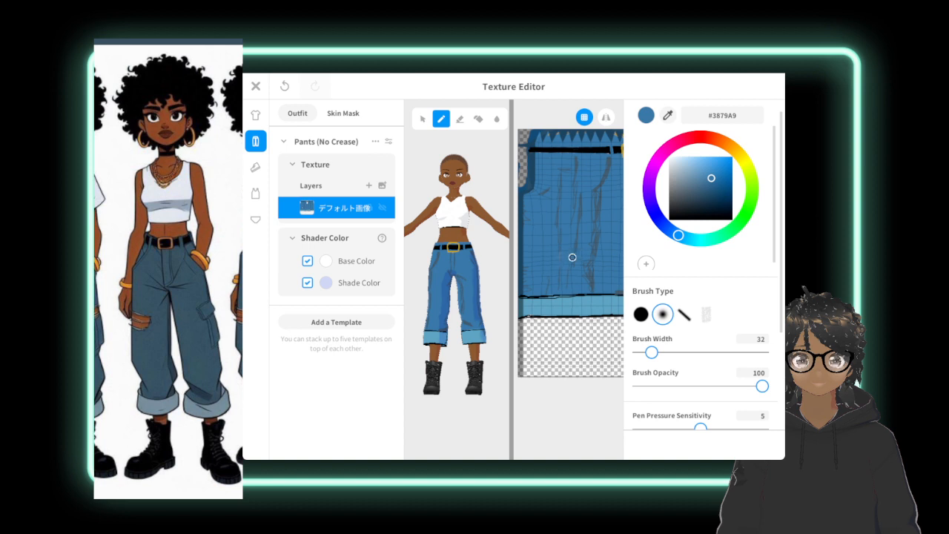
# Touch up the denim crease lines on the pants texture with a width-8 soft brush in the sampled crease color #3E6583.
pyautogui.click(667, 115)
pyautogui.click(599, 236)
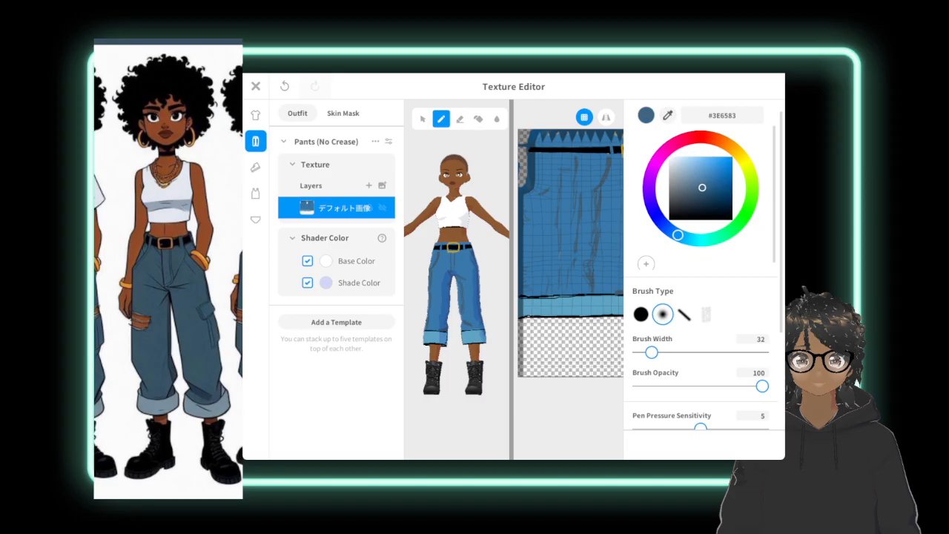
pyautogui.moveTo(651, 352); pyautogui.dragTo(641, 353)
pyautogui.scroll(-1, 701, 194)
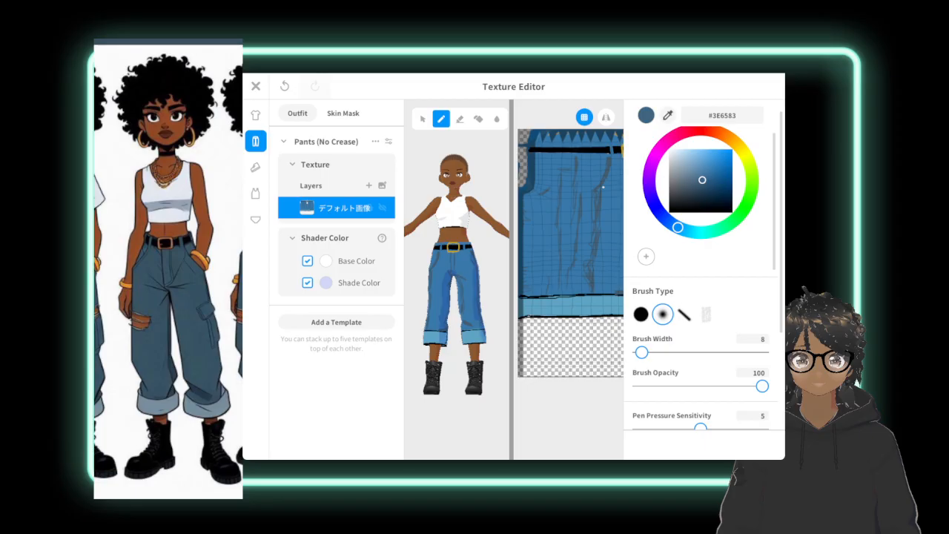
# Save the edited Bottoms as a new item, close the Texture Editor, and check the pants on the avatar.
pyautogui.scroll(-5, 457, 274)
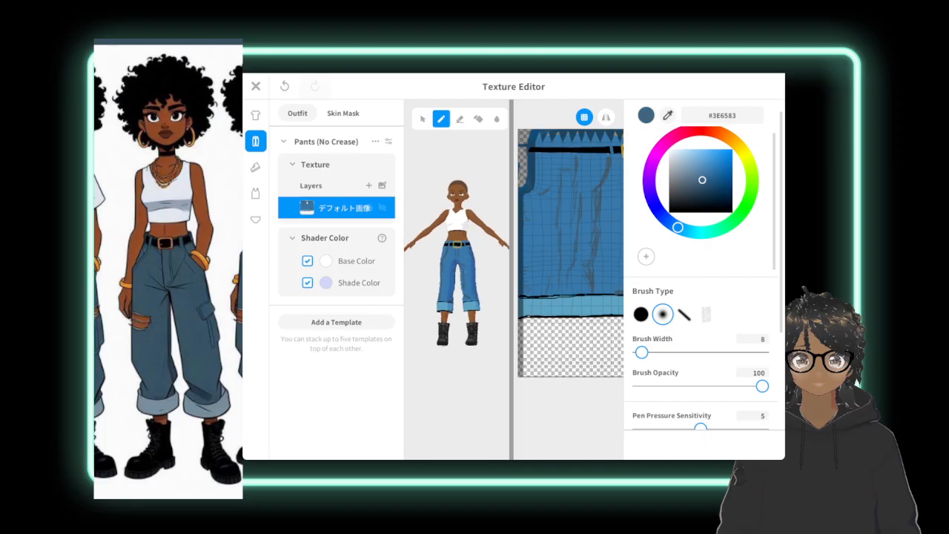
pyautogui.moveTo(475, 275); pyautogui.dragTo(346, 275, button='right')
pyautogui.moveTo(445, 274); pyautogui.dragTo(482, 274, button='right')
pyautogui.moveTo(508, 337); pyautogui.dragTo(682, 334, button='right')
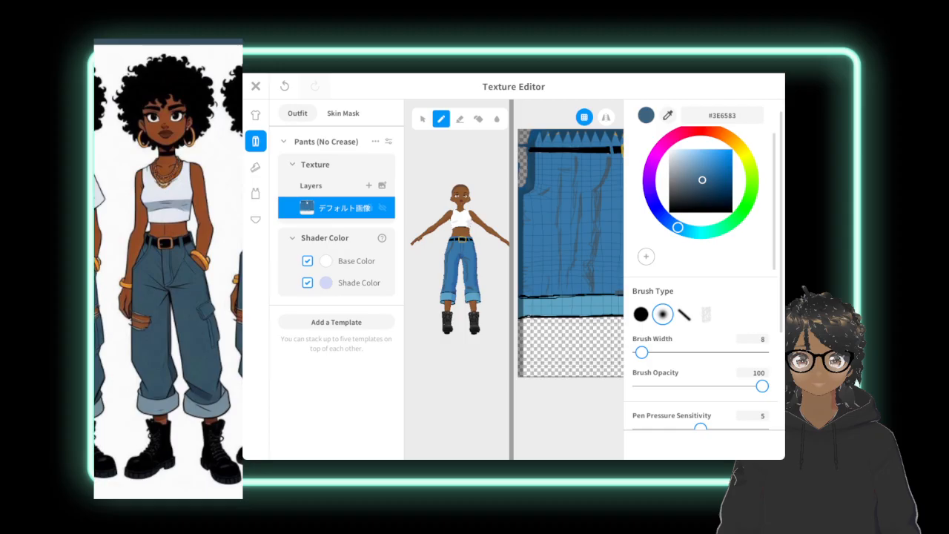
pyautogui.click(256, 86)
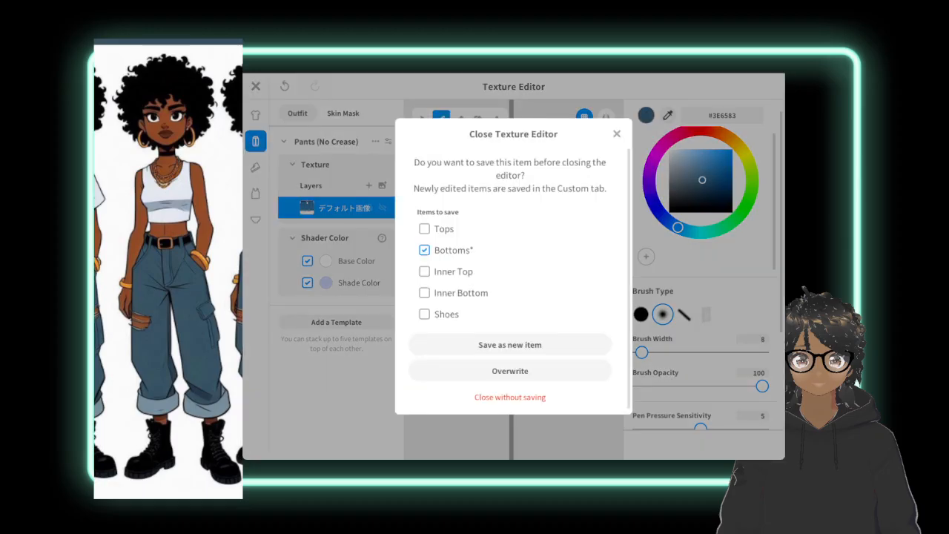
pyautogui.click(510, 344)
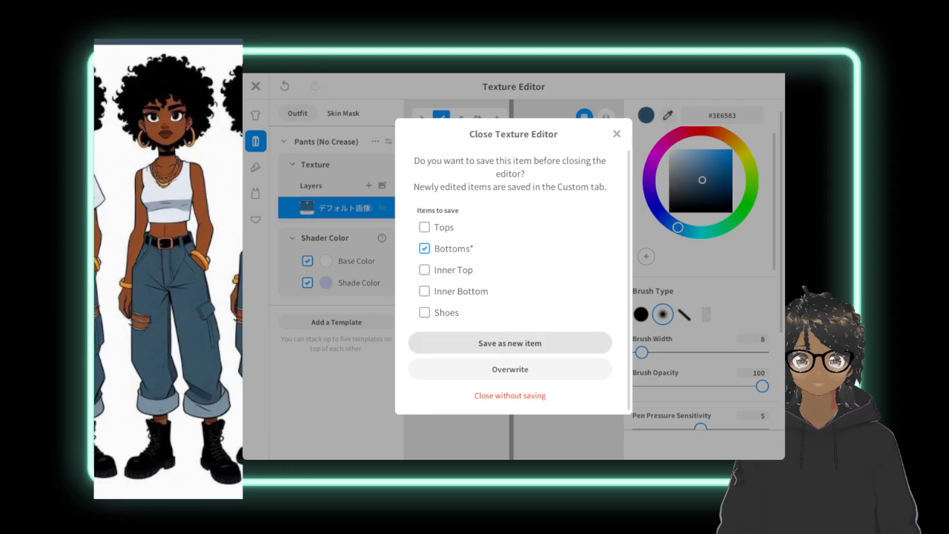
pyautogui.click(510, 343)
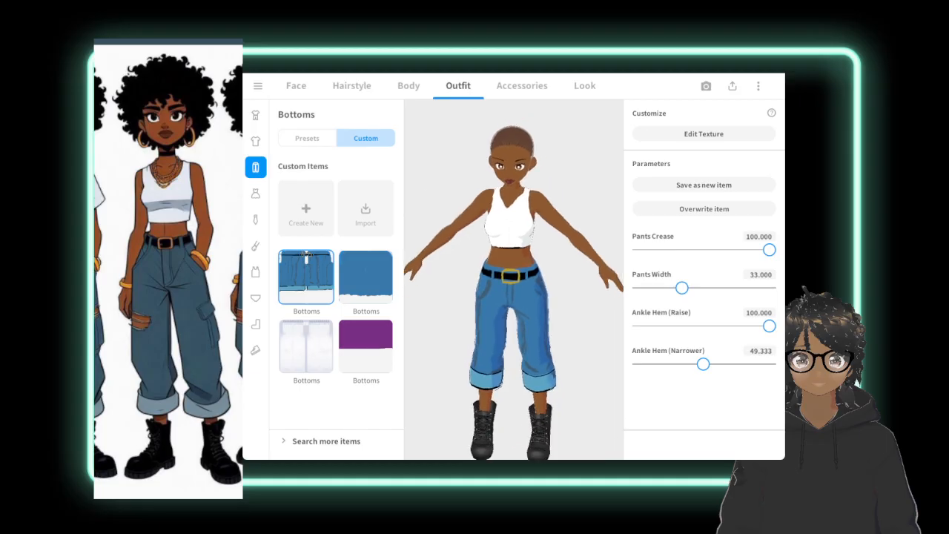
pyautogui.moveTo(511, 276); pyautogui.dragTo(504, 246, button='middle')
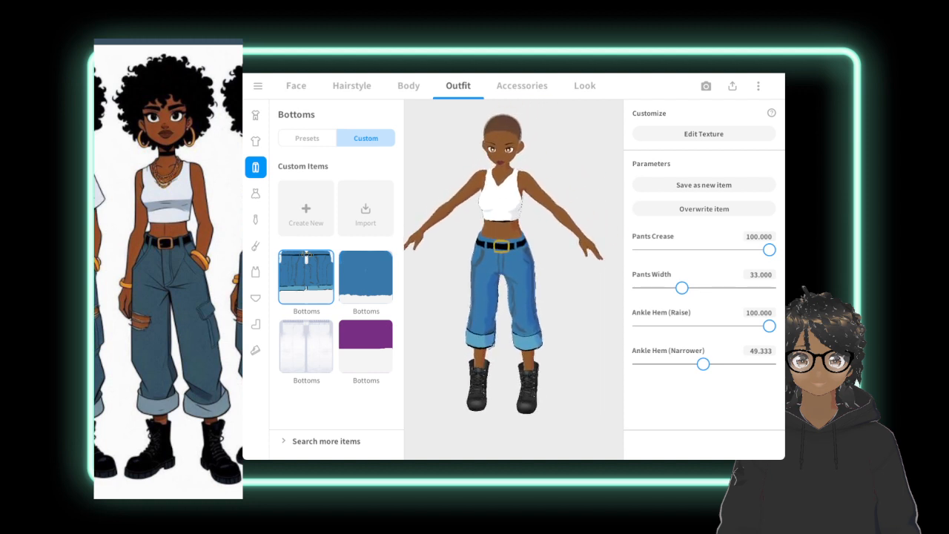
# Switch to the hairstyle settings and check the dressed avatar up close from the front and at an angle.
pyautogui.click(352, 85)
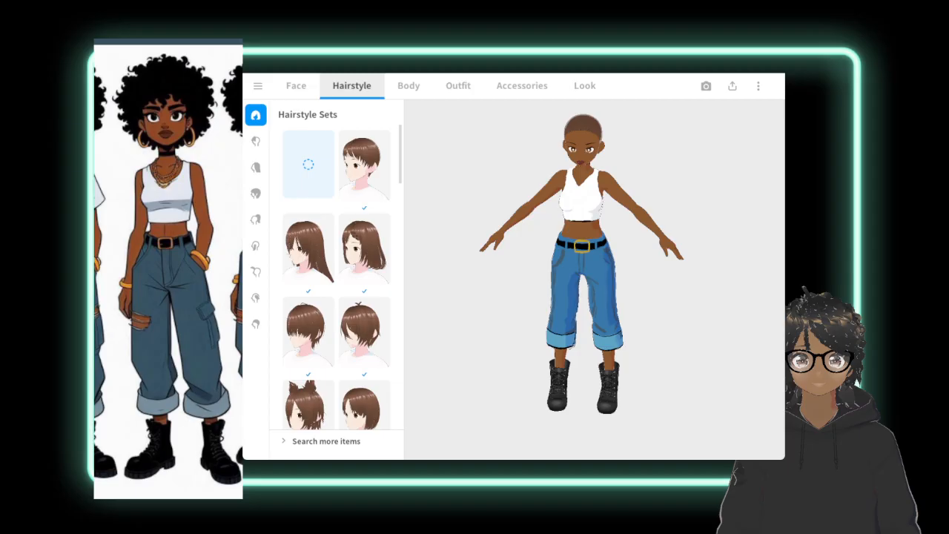
pyautogui.moveTo(593, 223); pyautogui.dragTo(548, 264, button='right')
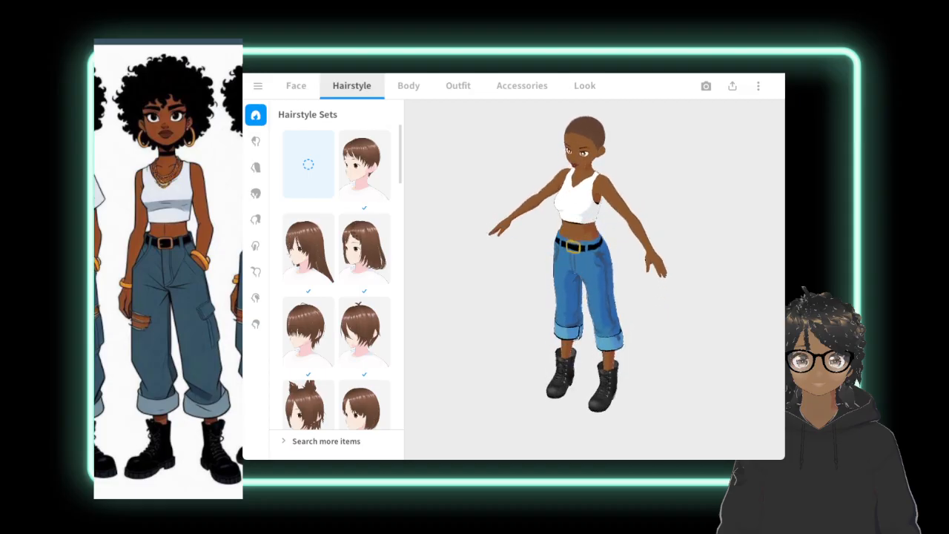
pyautogui.scroll(-1, 556, 289)
pyautogui.moveTo(556, 289); pyautogui.dragTo(535, 307, button='middle')
pyautogui.scroll(3, 563, 289)
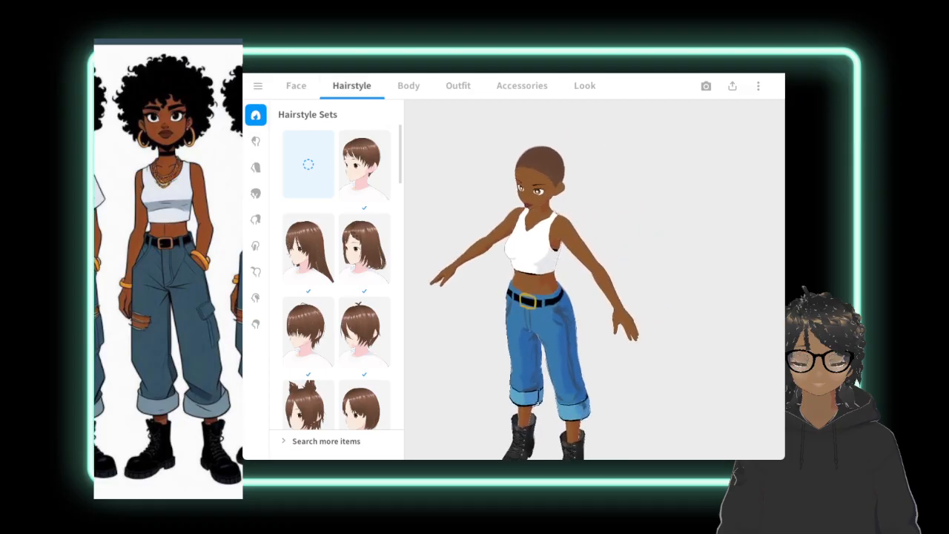
pyautogui.scroll(3, 563, 289)
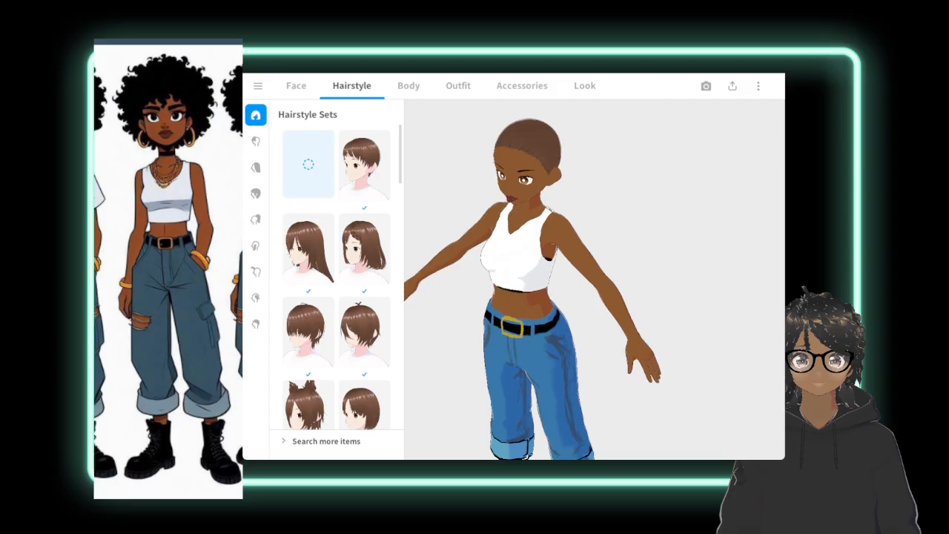
pyautogui.moveTo(563, 289); pyautogui.dragTo(639, 285, button='right')
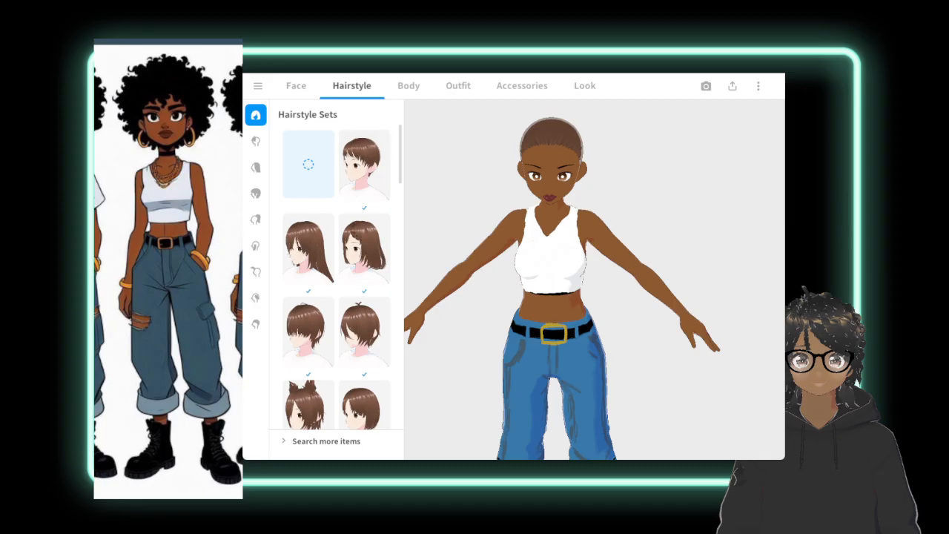
# Browse the hairstyle sets and apply the first short-haired set with straight bangs to the avatar.
pyautogui.scroll(-10, 336, 277)
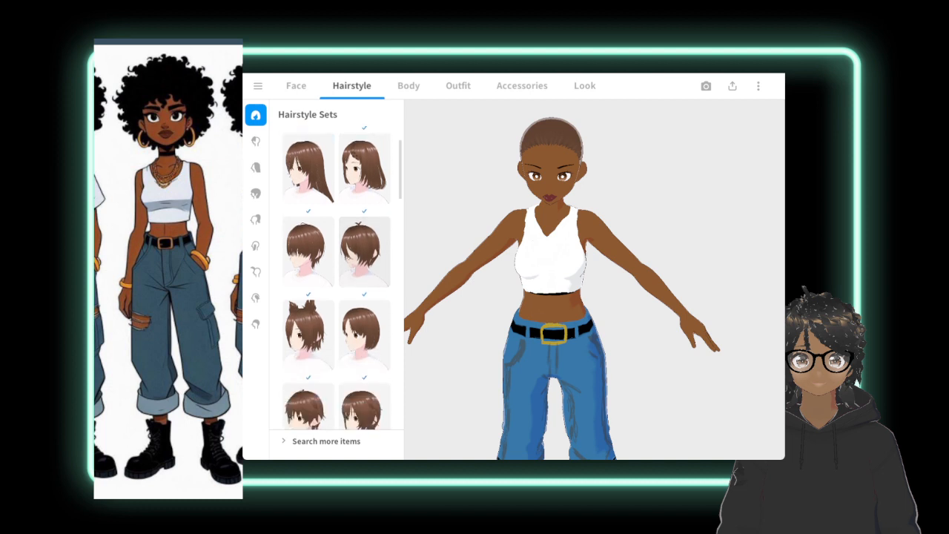
pyautogui.scroll(-10, 335, 277)
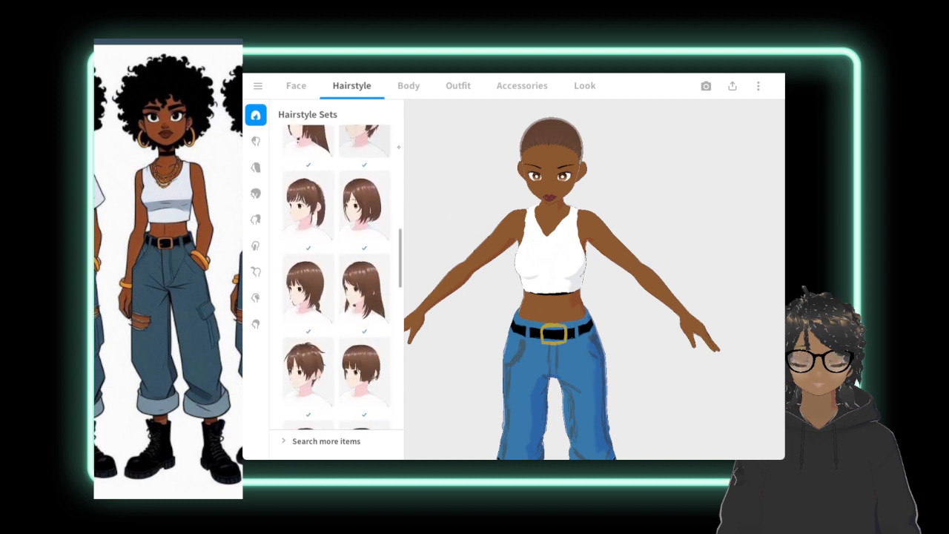
pyautogui.scroll(-10, 364, 297)
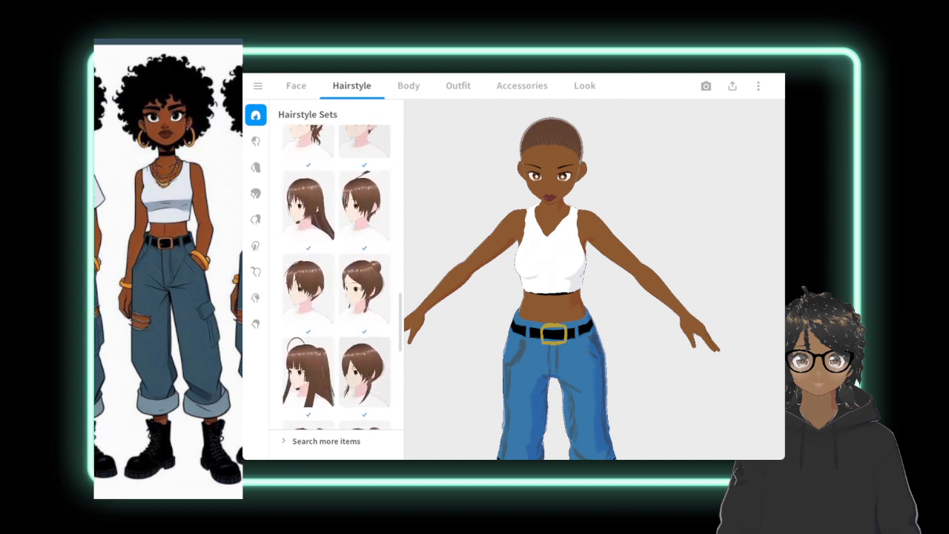
pyautogui.scroll(-3, 364, 297)
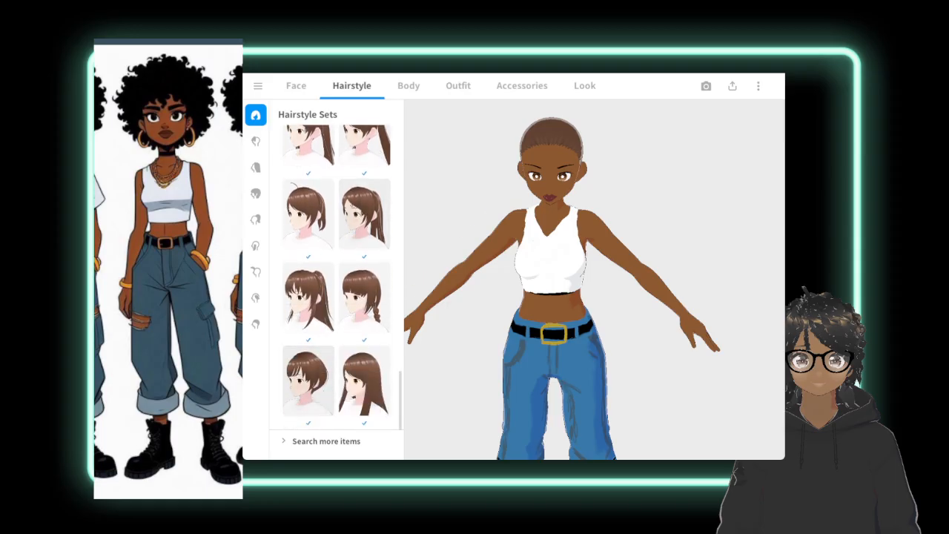
pyautogui.scroll(5, 338, 278)
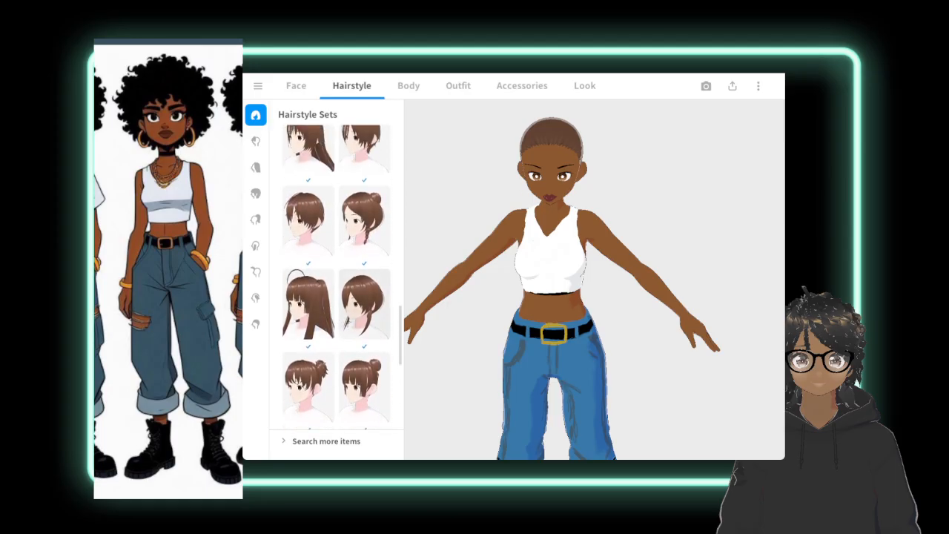
pyautogui.scroll(5, 337, 278)
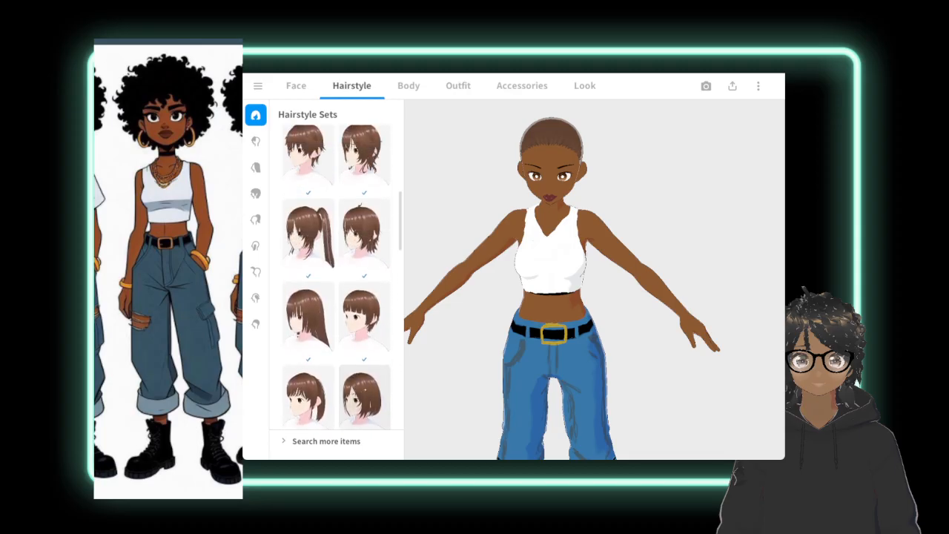
pyautogui.scroll(5, 338, 278)
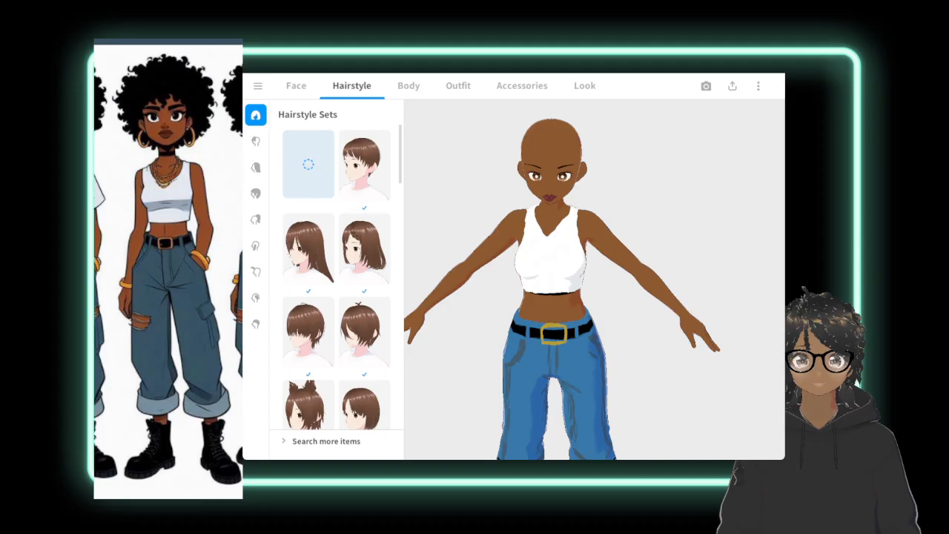
pyautogui.scroll(-1, 556, 259)
pyautogui.moveTo(556, 259); pyautogui.dragTo(504, 268, button='middle')
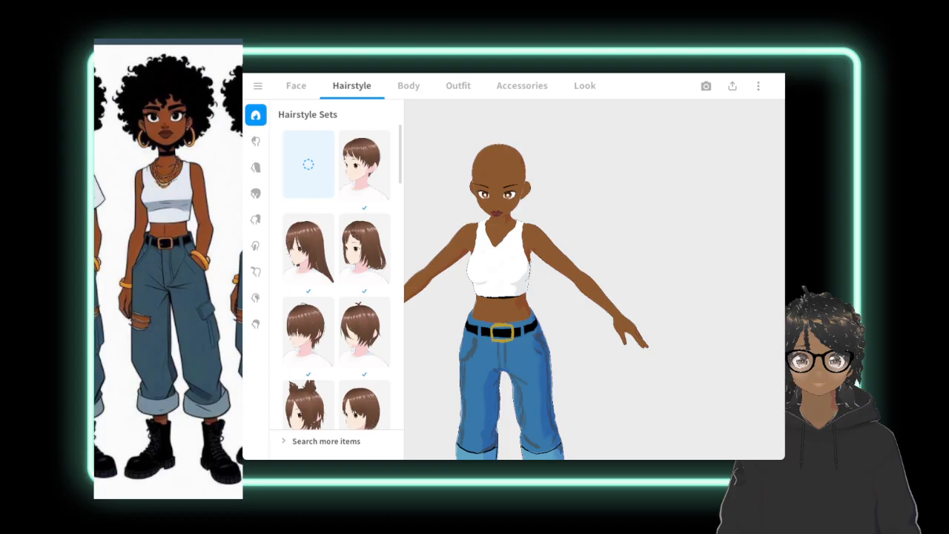
pyautogui.click(364, 166)
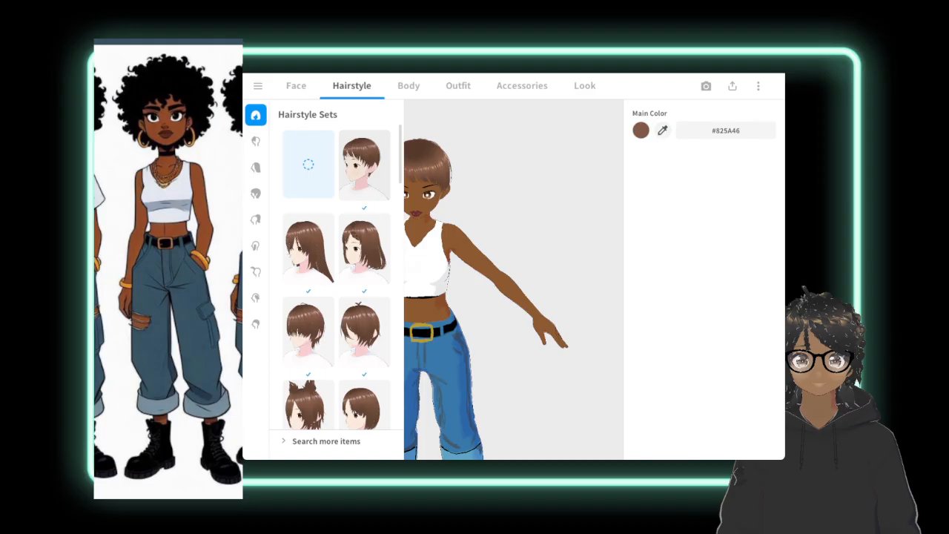
# Open the front hair's bounce editor and set the number of bone groups for auto-generation to 6.
pyautogui.click(255, 141)
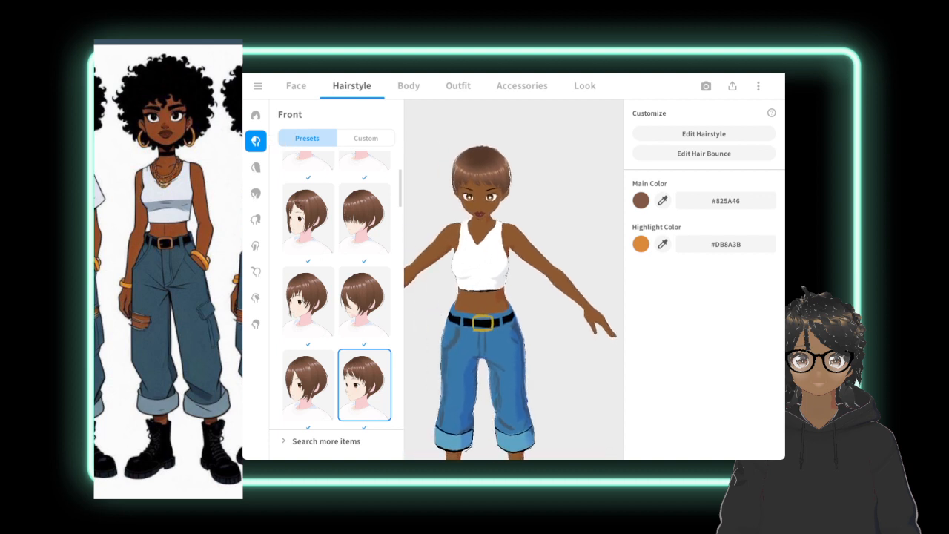
pyautogui.click(705, 153)
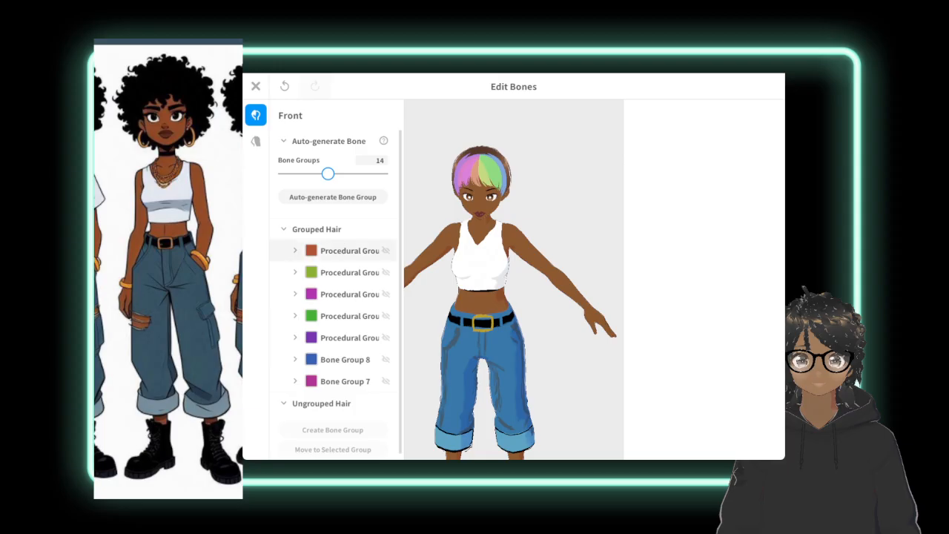
pyautogui.click(344, 250)
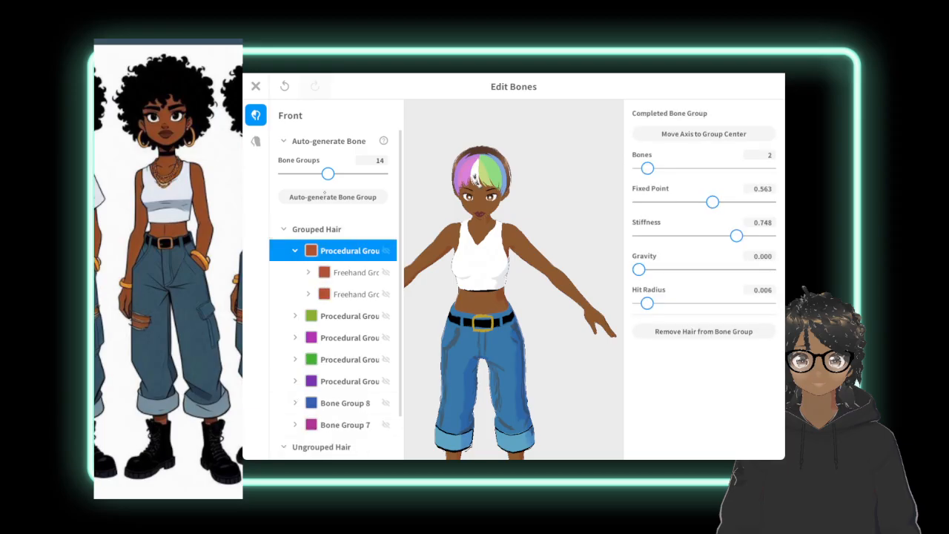
pyautogui.moveTo(327, 173); pyautogui.dragTo(301, 173)
pyautogui.scroll(5, 514, 213)
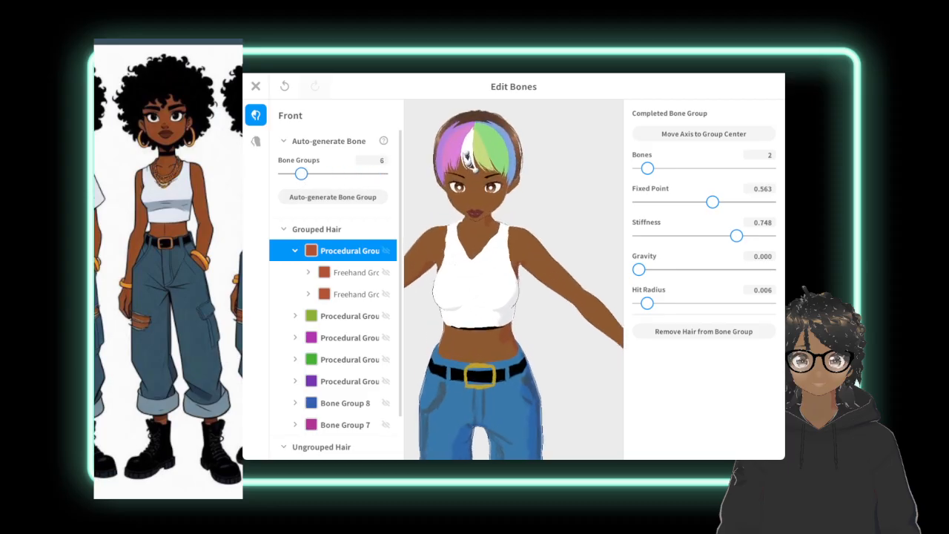
pyautogui.click(563, 185)
pyautogui.scroll(2, 513, 214)
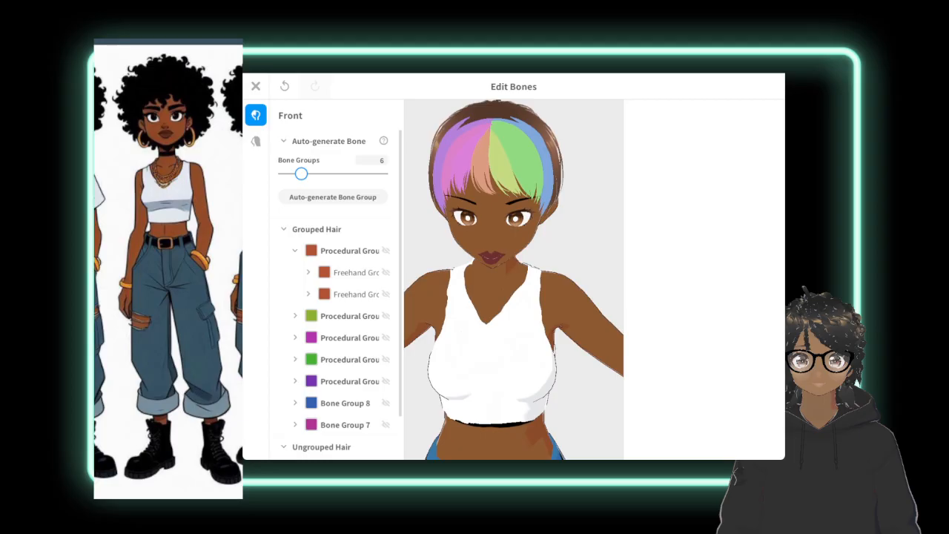
# Give the center bang strand, Hair 1, 11 bones, a fixed point of 0.021 and a gravity of 0.670.
pyautogui.click(480, 169)
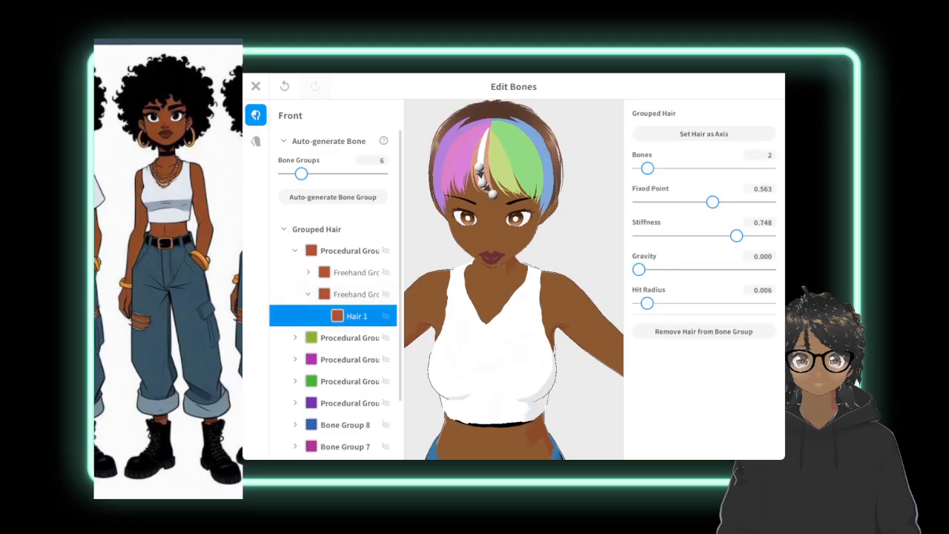
pyautogui.rightClick(353, 315)
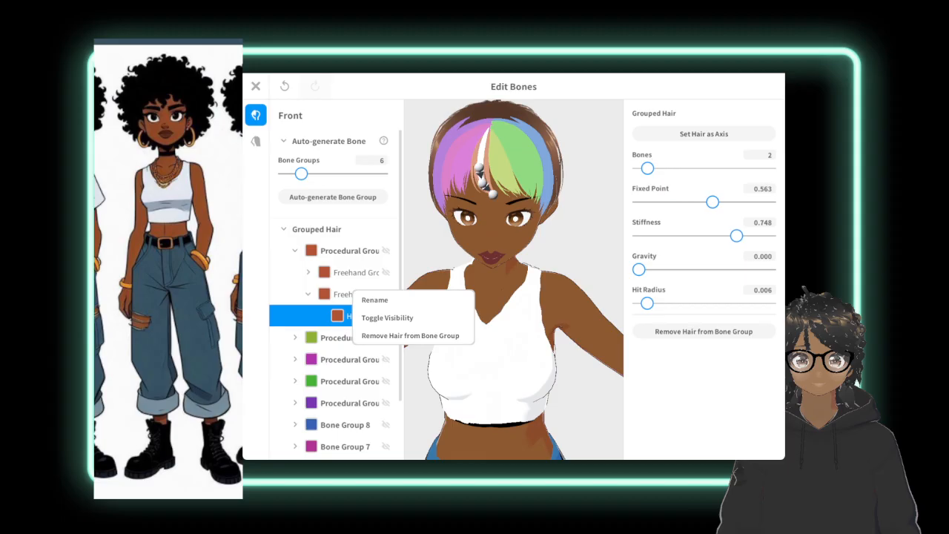
pyautogui.click(702, 264)
pyautogui.click(673, 269)
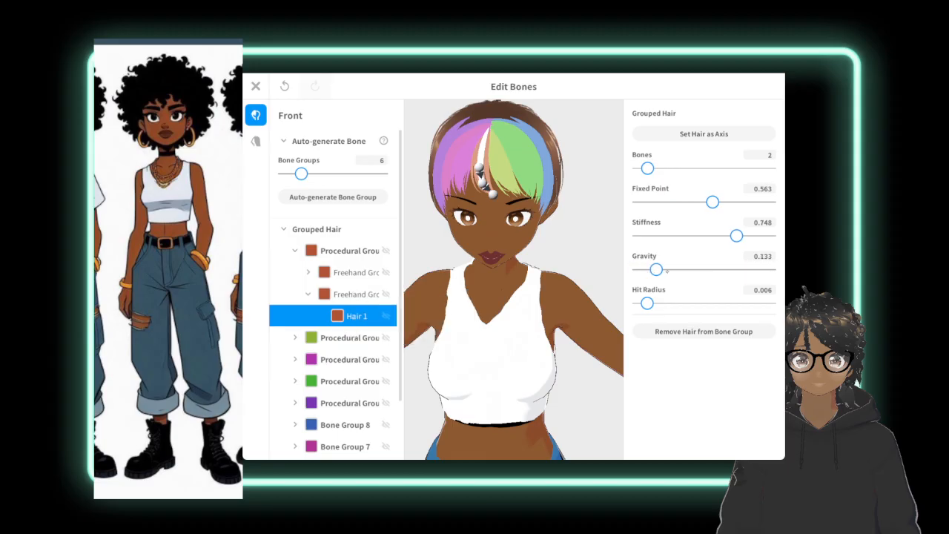
pyautogui.moveTo(673, 270); pyautogui.dragTo(726, 269)
pyautogui.moveTo(710, 204); pyautogui.dragTo(640, 202)
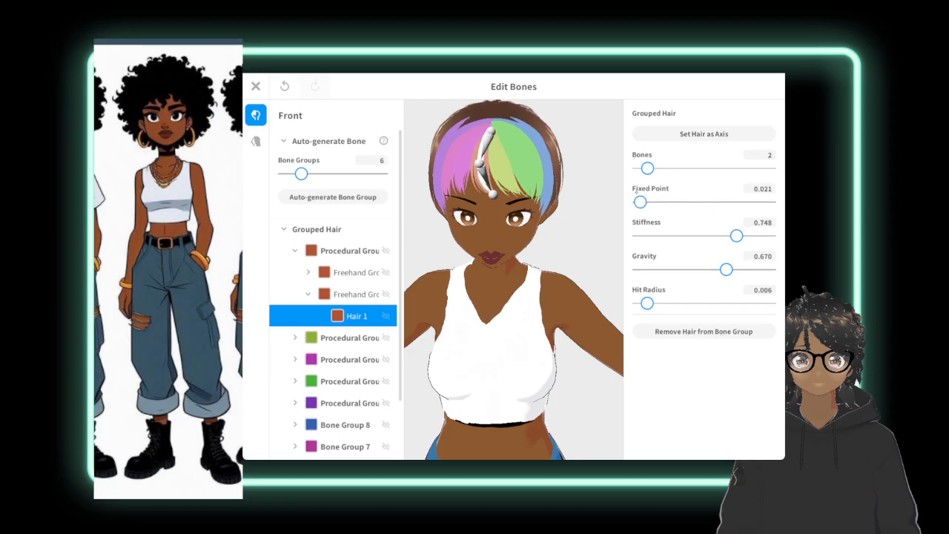
pyautogui.moveTo(647, 169); pyautogui.dragTo(716, 168)
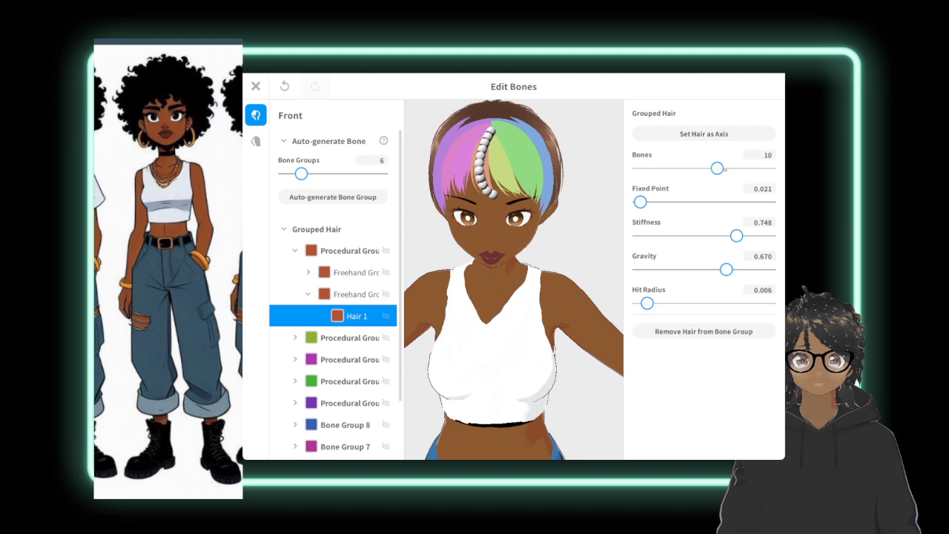
pyautogui.click(726, 168)
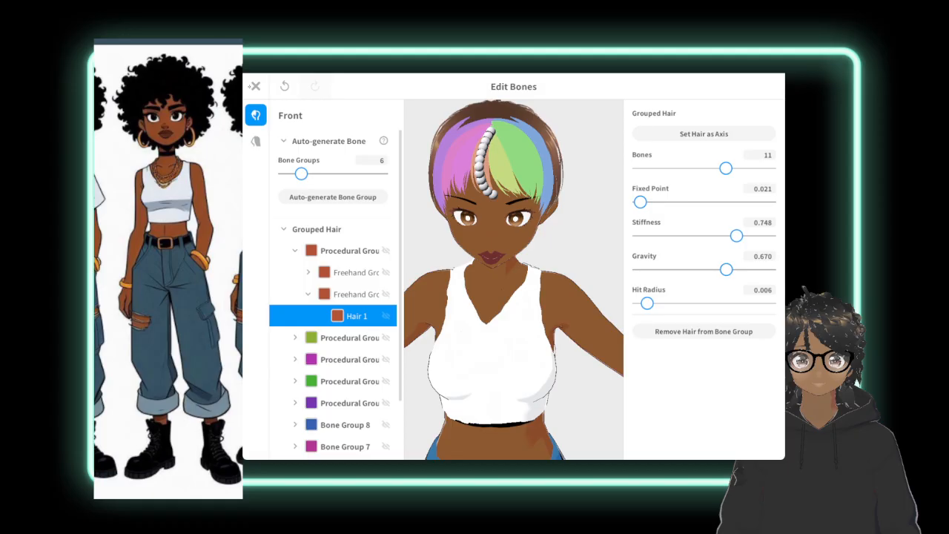
# Save the edited front hair as a new item, close the bounce editor, and open that item for hairstyle editing.
pyautogui.click(255, 86)
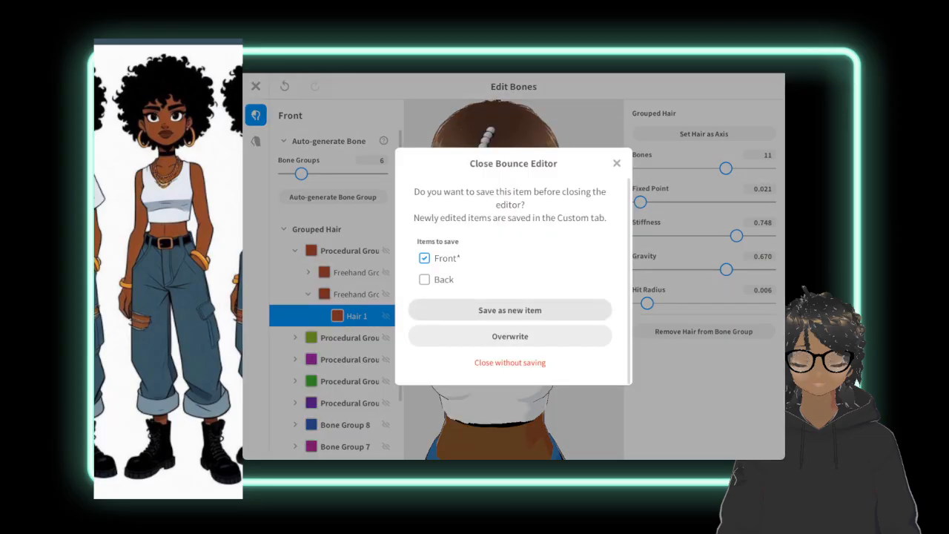
pyautogui.click(511, 310)
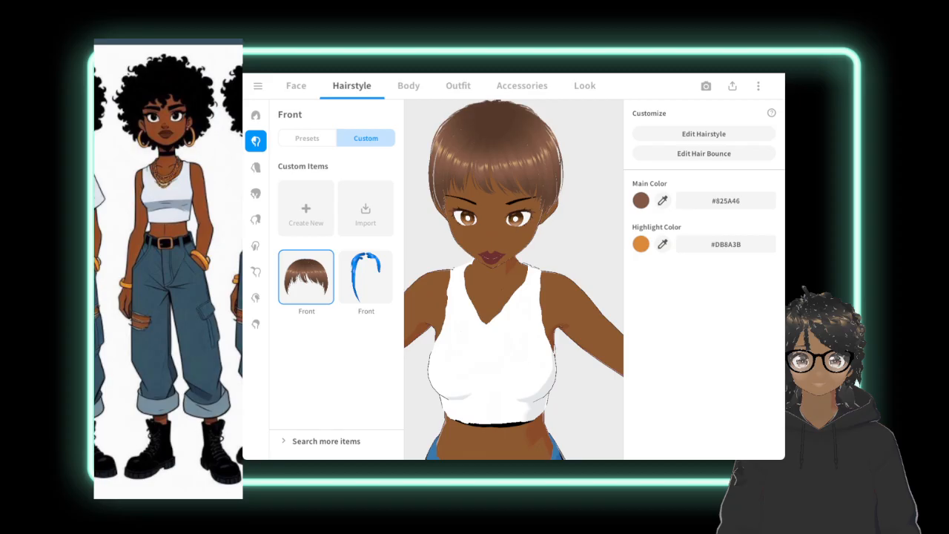
pyautogui.click(704, 134)
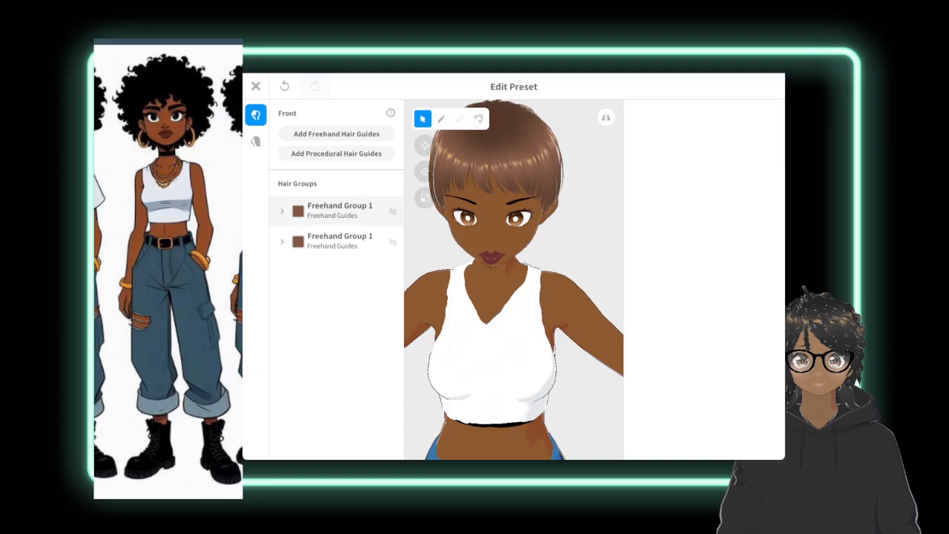
# Select the second freehand hair group of the front hair and reshape the lower part of its guide mesh in front of the face.
pyautogui.click(344, 211)
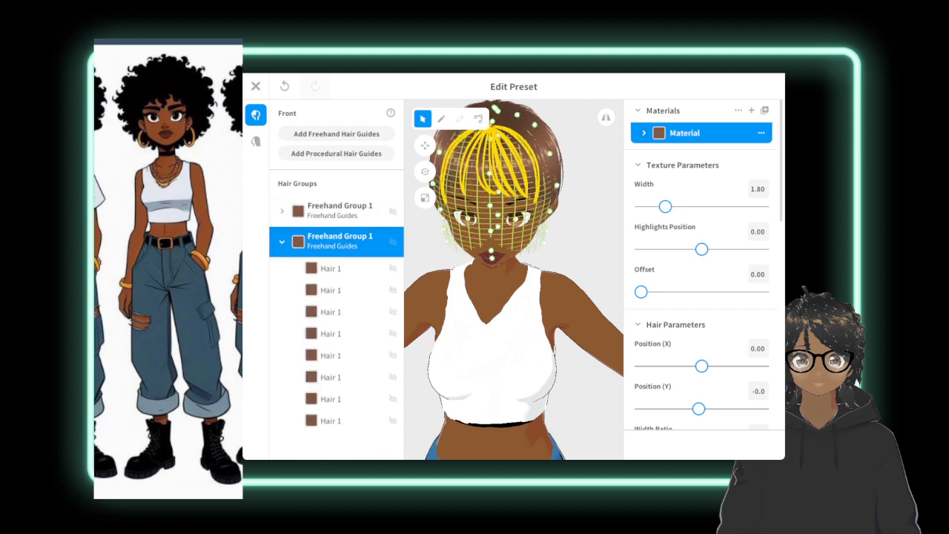
pyautogui.moveTo(549, 296); pyautogui.dragTo(563, 278, button='right')
pyautogui.click(593, 259)
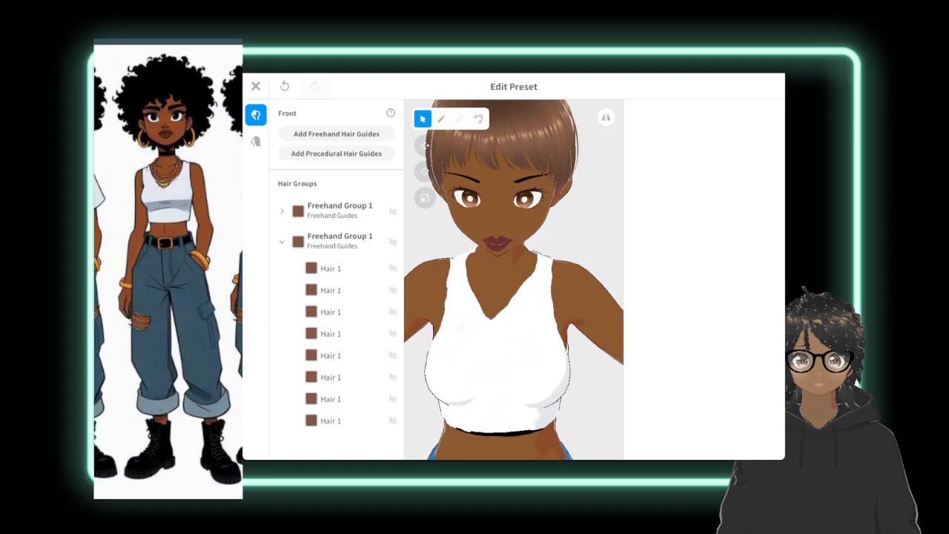
pyautogui.click(302, 235)
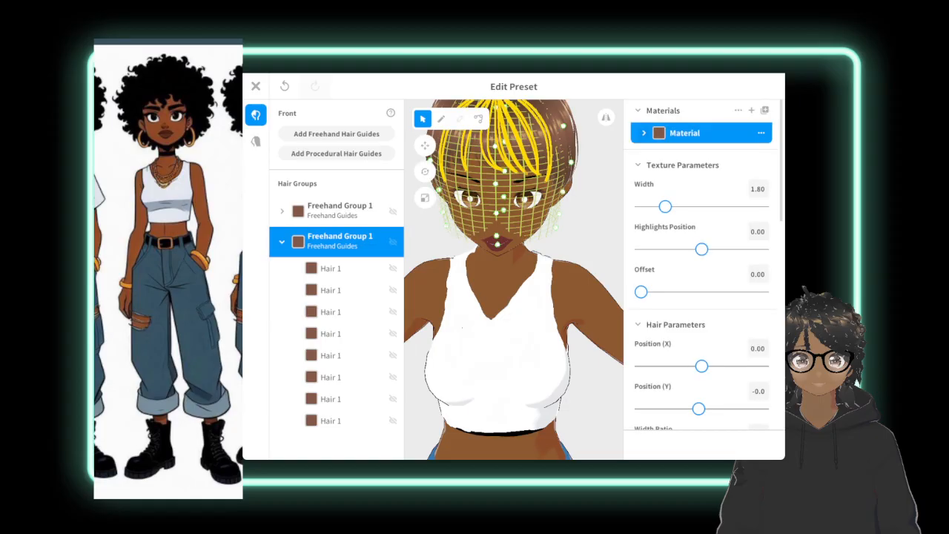
pyautogui.scroll(-2, 549, 297)
pyautogui.moveTo(549, 297); pyautogui.dragTo(560, 293, button='right')
pyautogui.click(593, 237)
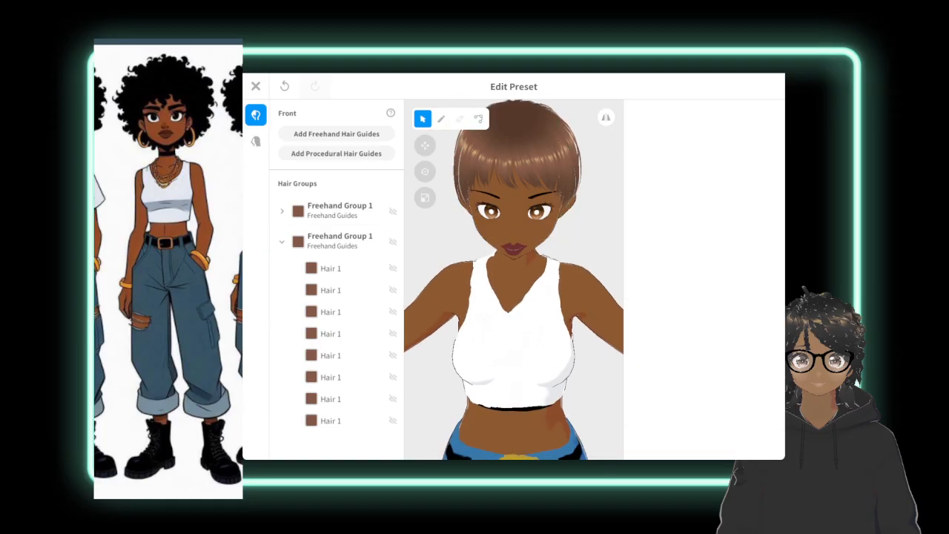
pyautogui.click(338, 241)
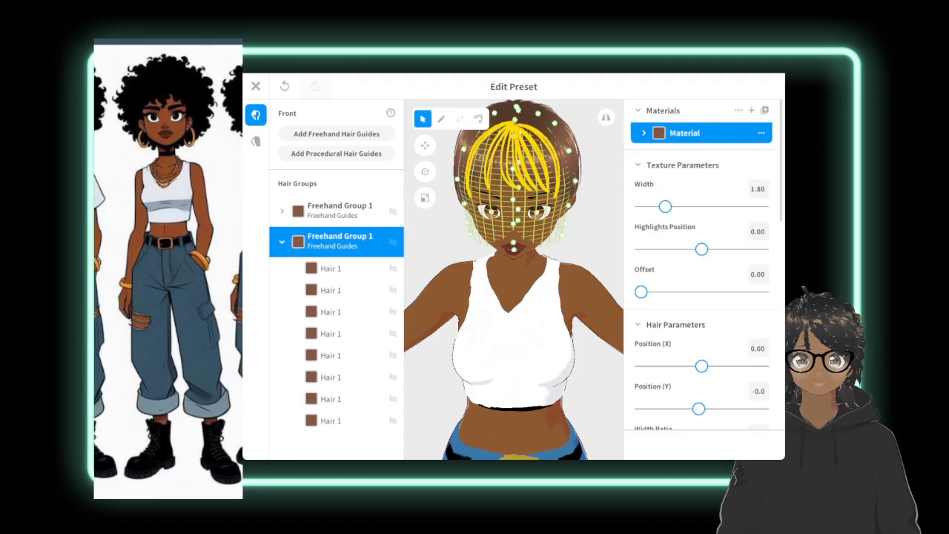
pyautogui.moveTo(564, 240); pyautogui.dragTo(478, 222)
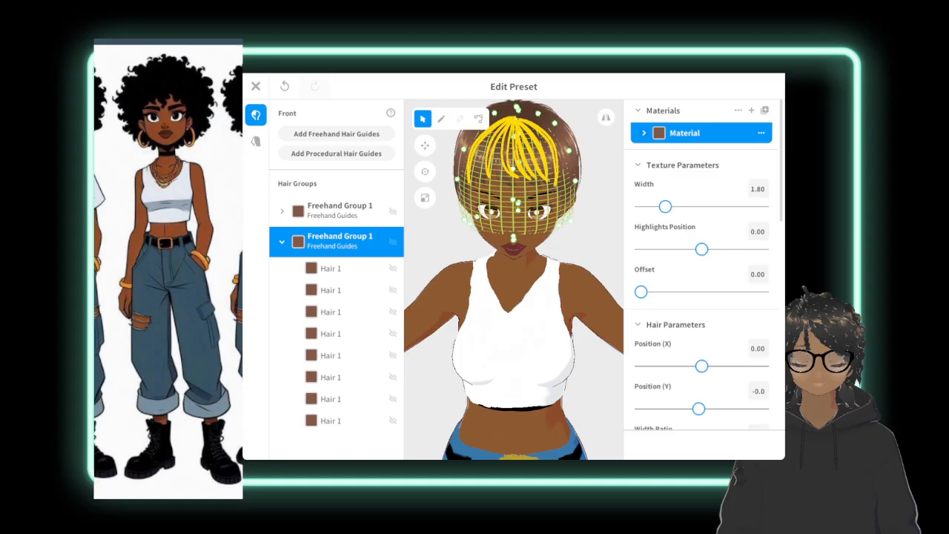
pyautogui.moveTo(513, 280); pyautogui.dragTo(517, 326, button='middle')
pyautogui.scroll(-1, 513, 279)
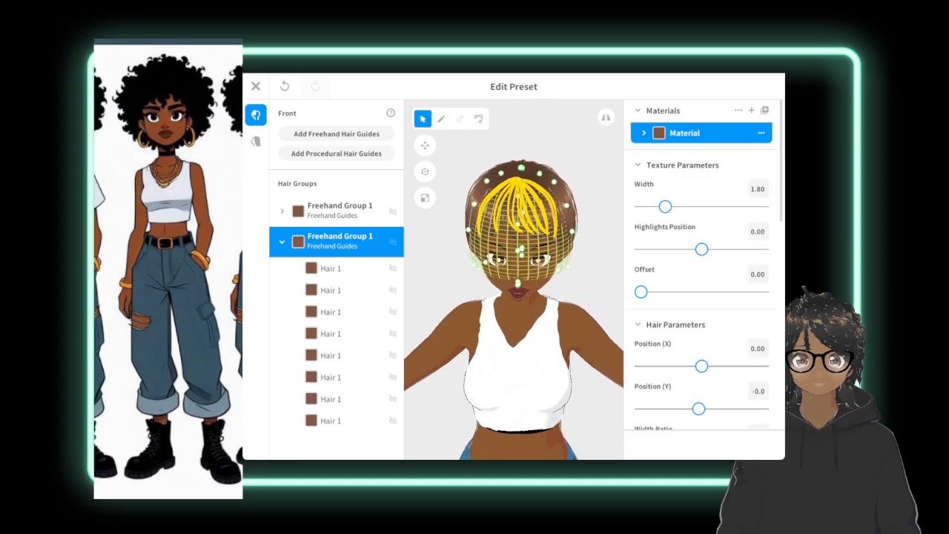
# Examine the guide meshes of both freehand hair groups around the head from the front and the side.
pyautogui.click(593, 222)
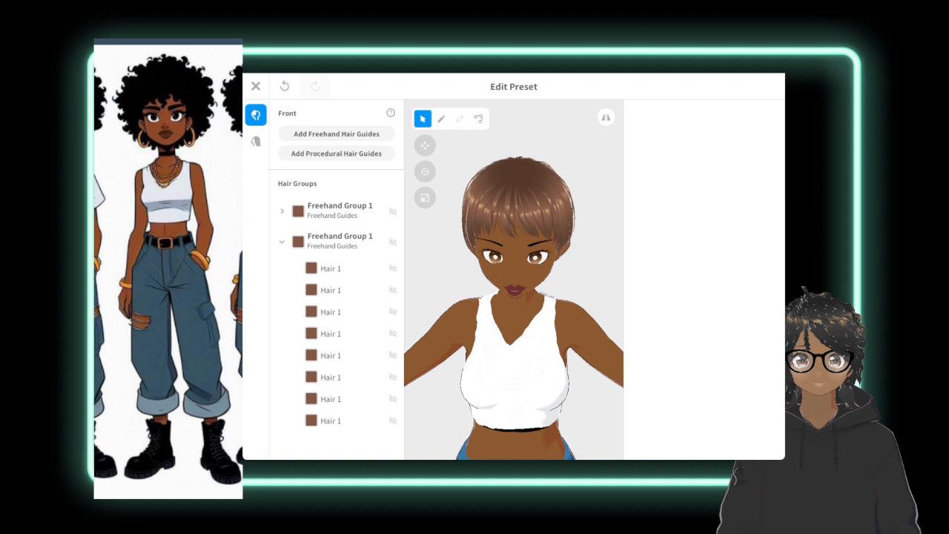
pyautogui.click(339, 239)
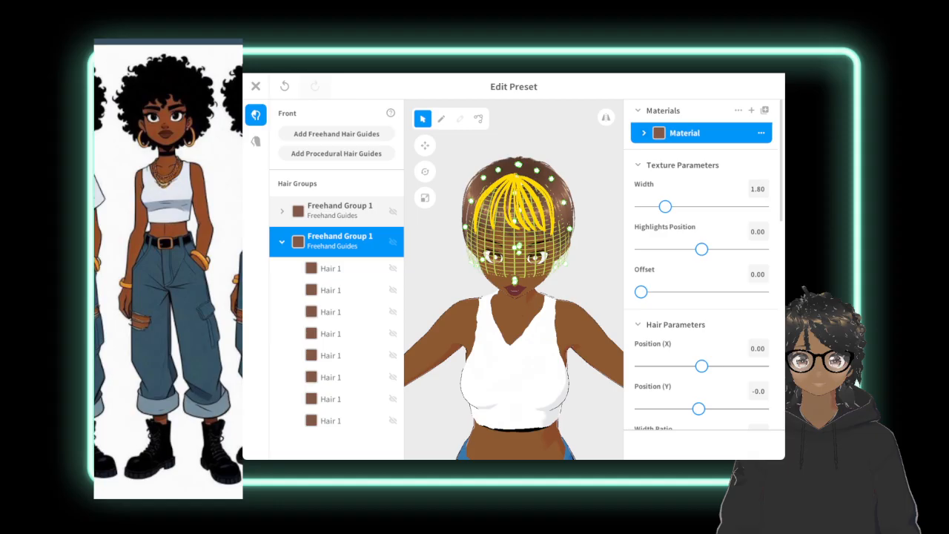
pyautogui.moveTo(593, 260); pyautogui.dragTo(600, 287, button='right')
pyautogui.click(531, 257)
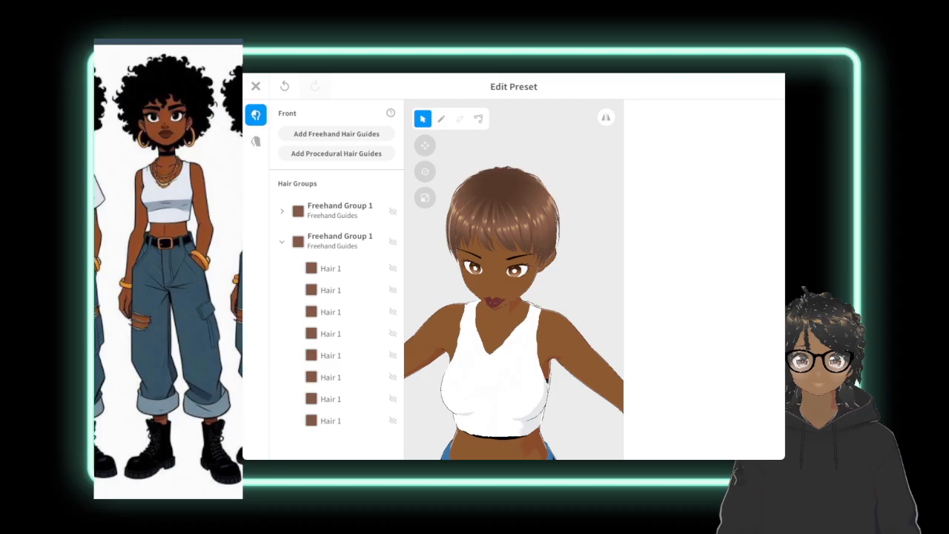
pyautogui.click(331, 247)
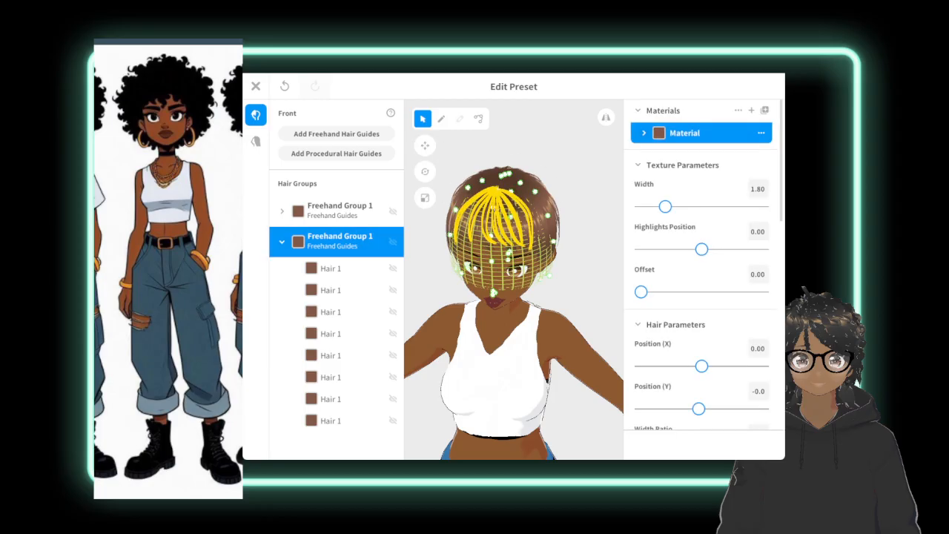
pyautogui.moveTo(578, 297); pyautogui.dragTo(474, 295)
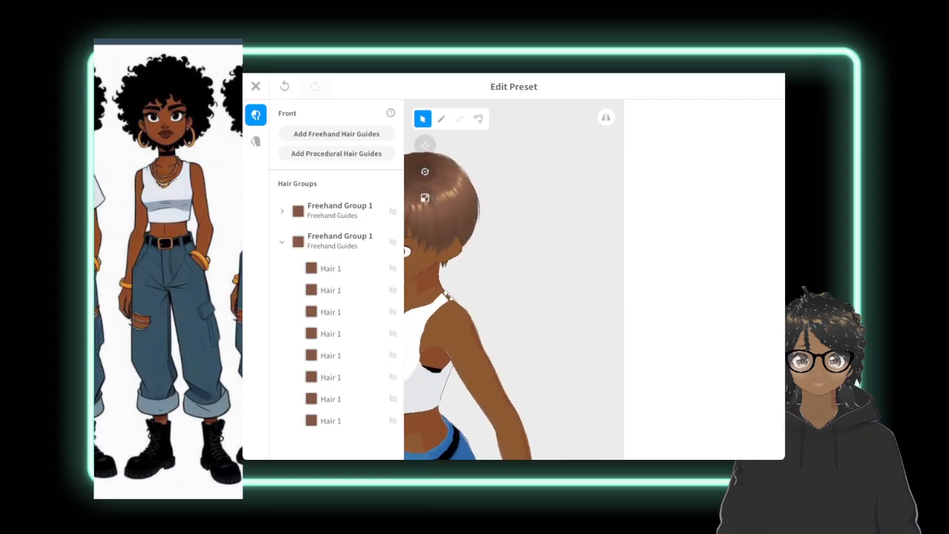
pyautogui.moveTo(475, 295)
pyautogui.mouseDown(button='right')
pyautogui.moveTo(534, 312)
pyautogui.moveTo(519, 295)
pyautogui.moveTo(493, 291)
pyautogui.moveTo(538, 303)
pyautogui.moveTo(482, 290)
pyautogui.moveTo(474, 317)
pyautogui.moveTo(489, 305)
pyautogui.mouseUp(button='right')
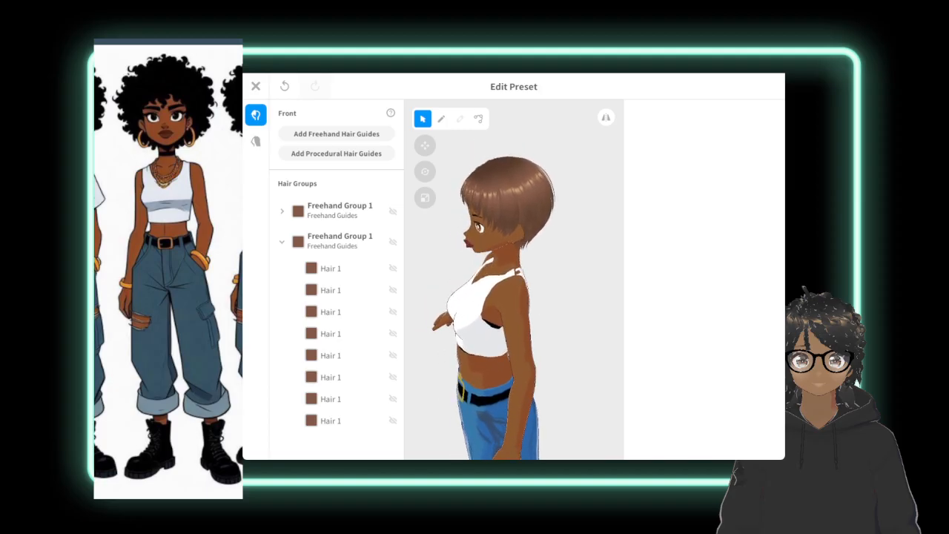
pyautogui.click(340, 210)
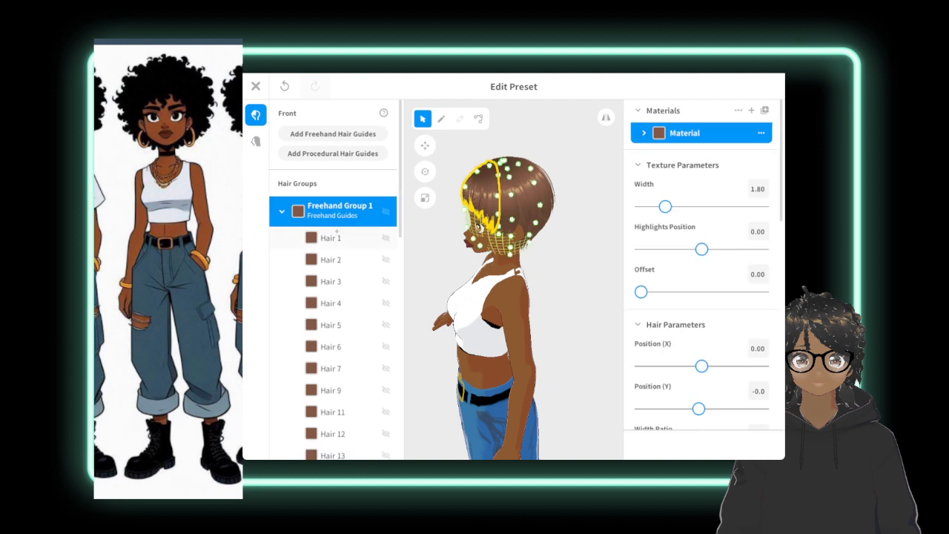
pyautogui.click(282, 211)
pyautogui.click(340, 241)
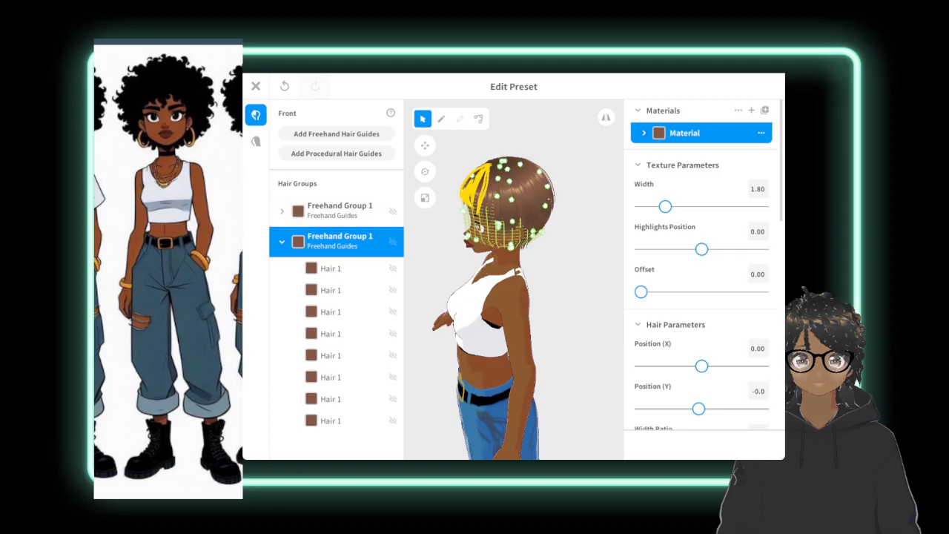
# Pull the second freehand hair group's guide mesh outward and upward around the back of the head.
pyautogui.moveTo(527, 306)
pyautogui.mouseDown(button='right')
pyautogui.moveTo(341, 311)
pyautogui.moveTo(527, 307)
pyautogui.mouseUp(button='right')
pyautogui.click(557, 306)
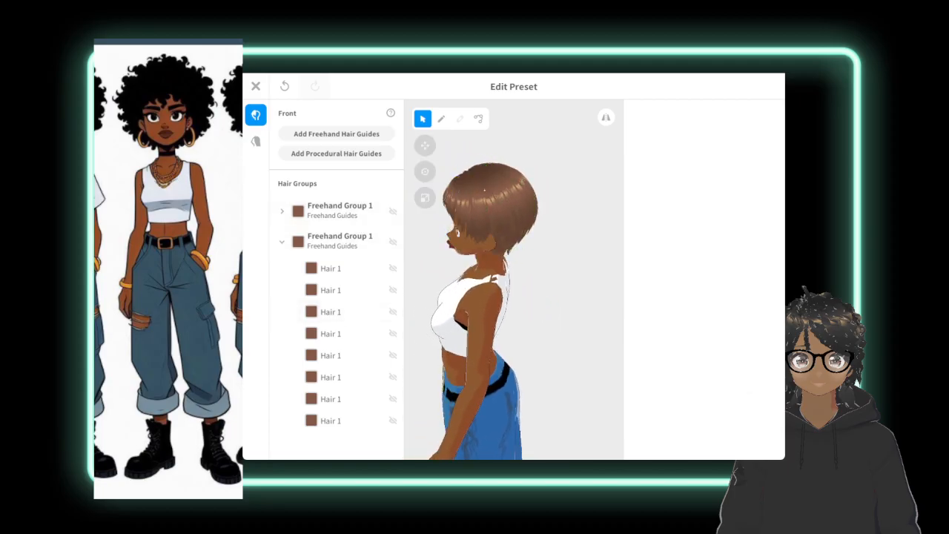
pyautogui.click(339, 241)
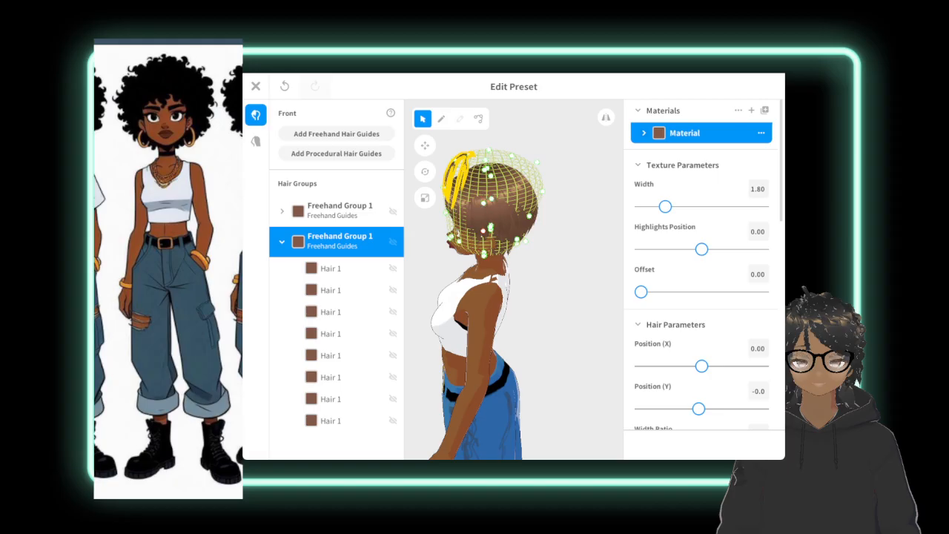
pyautogui.moveTo(526, 240); pyautogui.dragTo(547, 172)
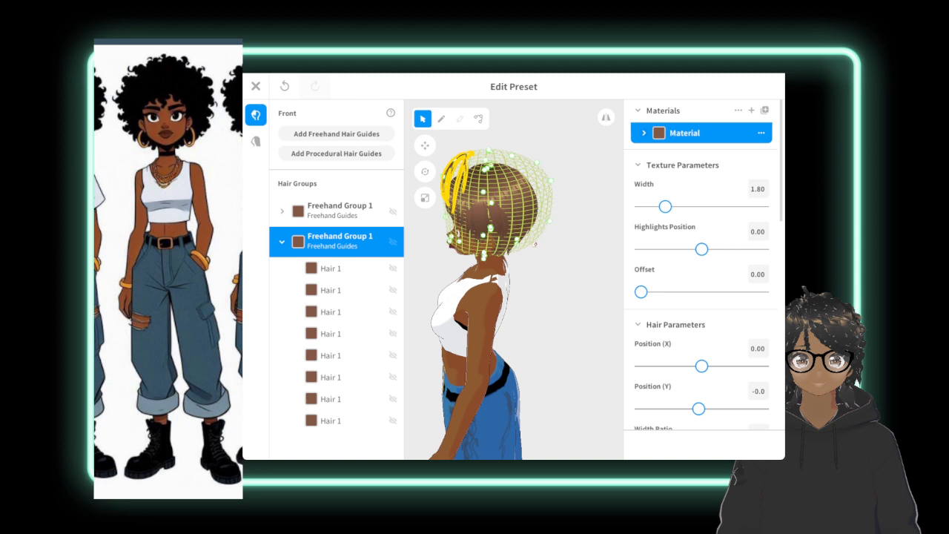
pyautogui.moveTo(534, 243); pyautogui.dragTo(532, 242)
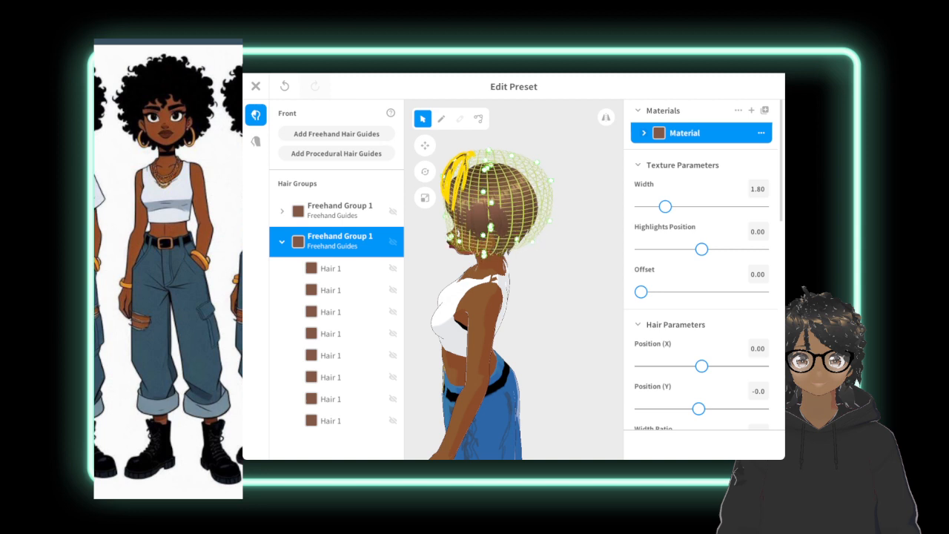
# Delete both existing freehand hair groups from the front hair.
pyautogui.moveTo(604, 319); pyautogui.dragTo(659, 324, button='right')
pyautogui.click(553, 319)
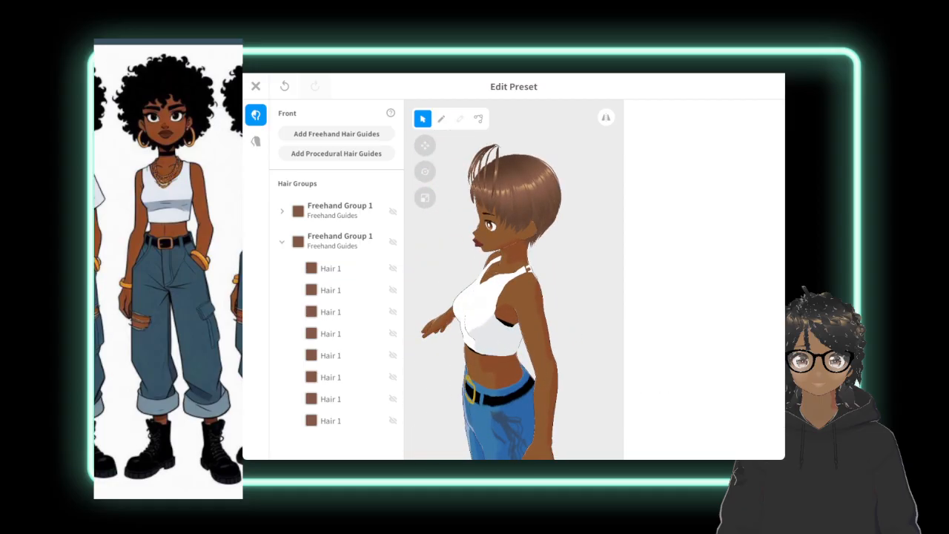
pyautogui.click(339, 211)
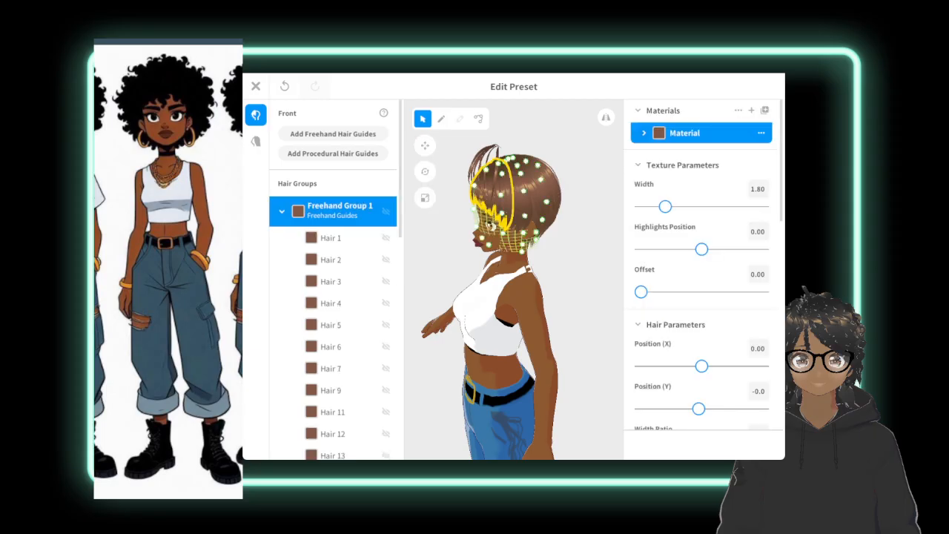
pyautogui.click(282, 211)
pyautogui.click(339, 241)
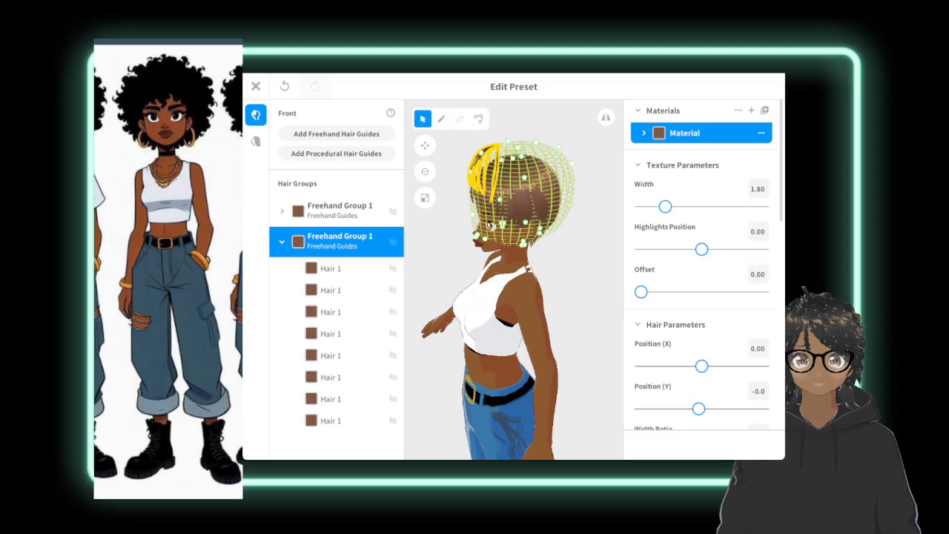
pyautogui.rightClick(356, 241)
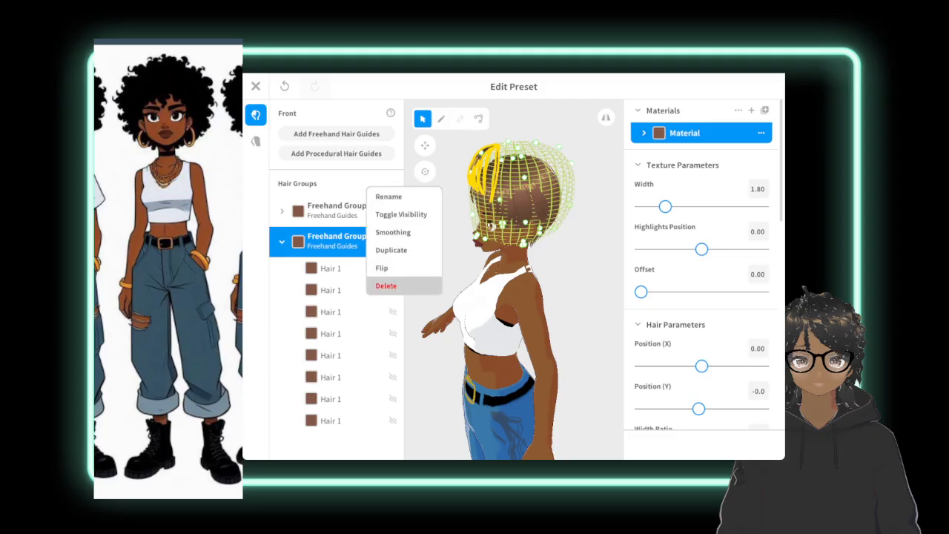
pyautogui.click(400, 285)
pyautogui.click(338, 211)
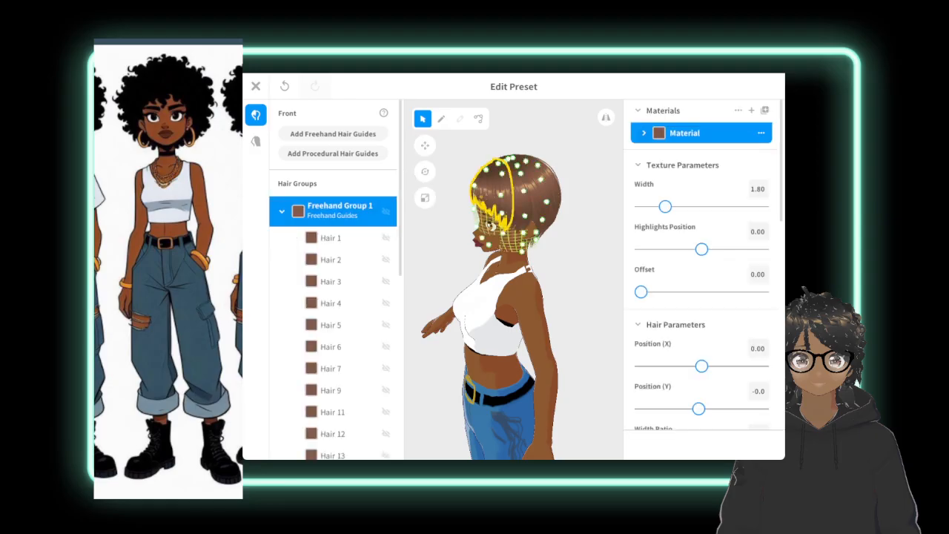
pyautogui.rightClick(348, 211)
pyautogui.click(393, 258)
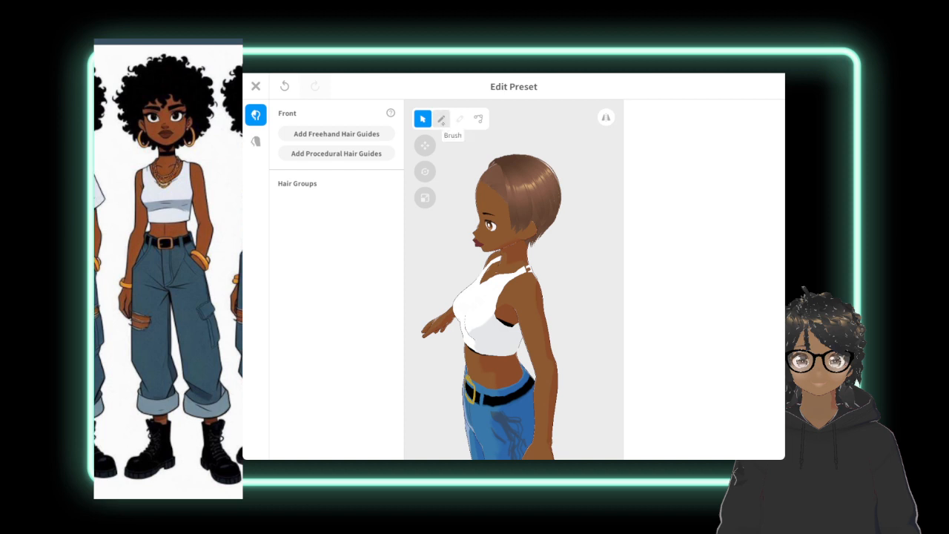
# Add a new freehand hair guide group to the front hair and select it.
pyautogui.click(441, 119)
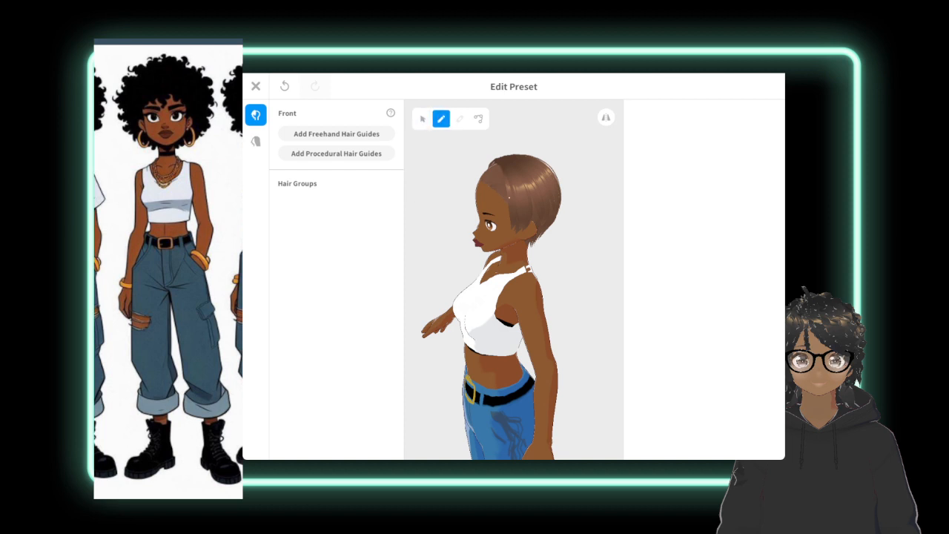
pyautogui.click(423, 119)
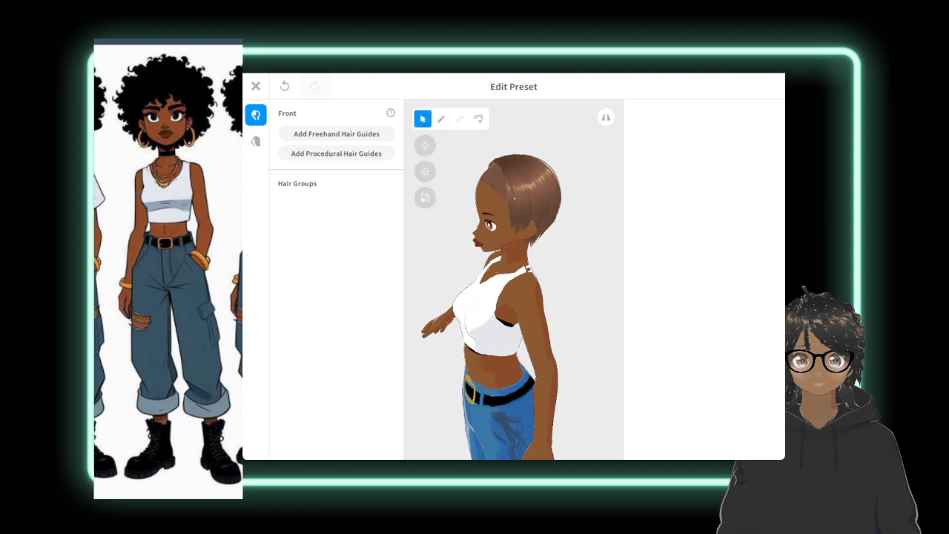
pyautogui.click(336, 133)
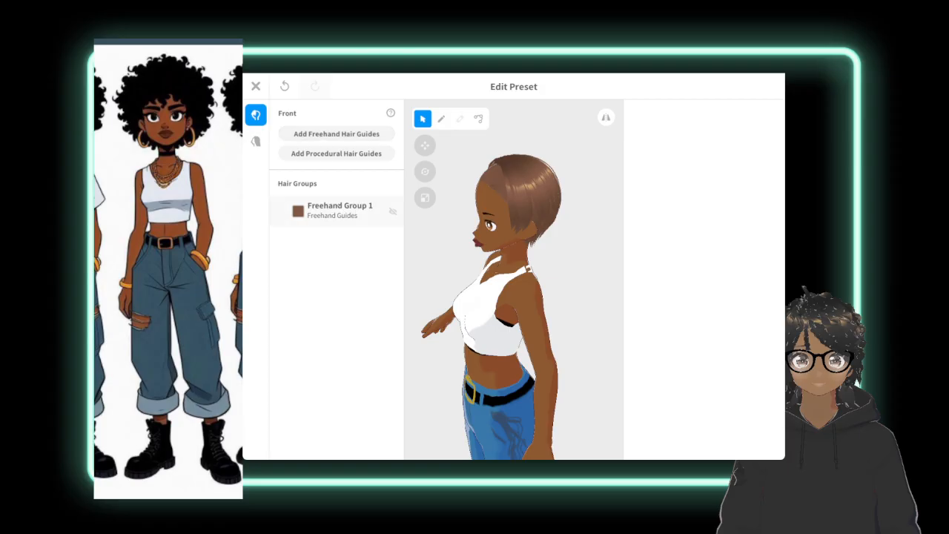
pyautogui.click(340, 207)
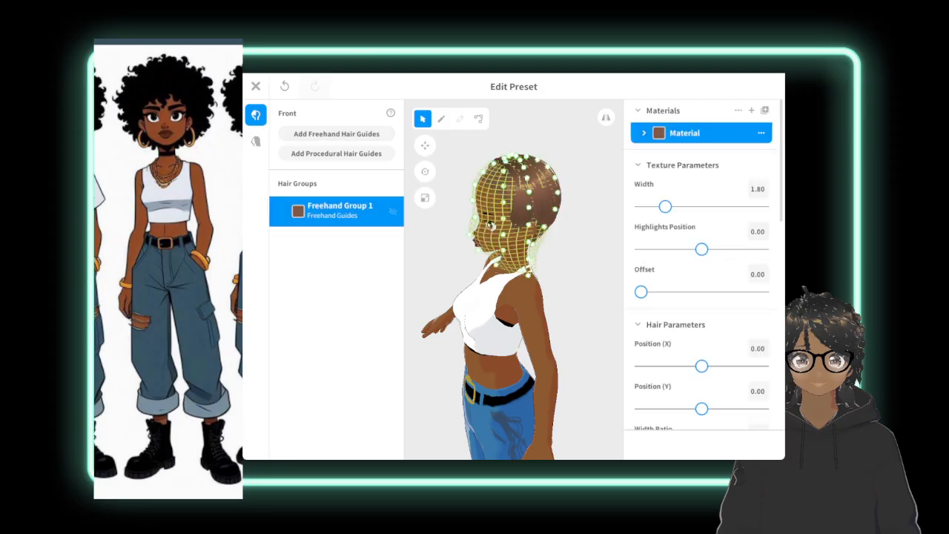
# Try to pull the new group's guide mesh outward at the side and back of the head.
pyautogui.click(558, 267)
pyautogui.moveTo(558, 267); pyautogui.dragTo(496, 268, button='right')
pyautogui.click(326, 207)
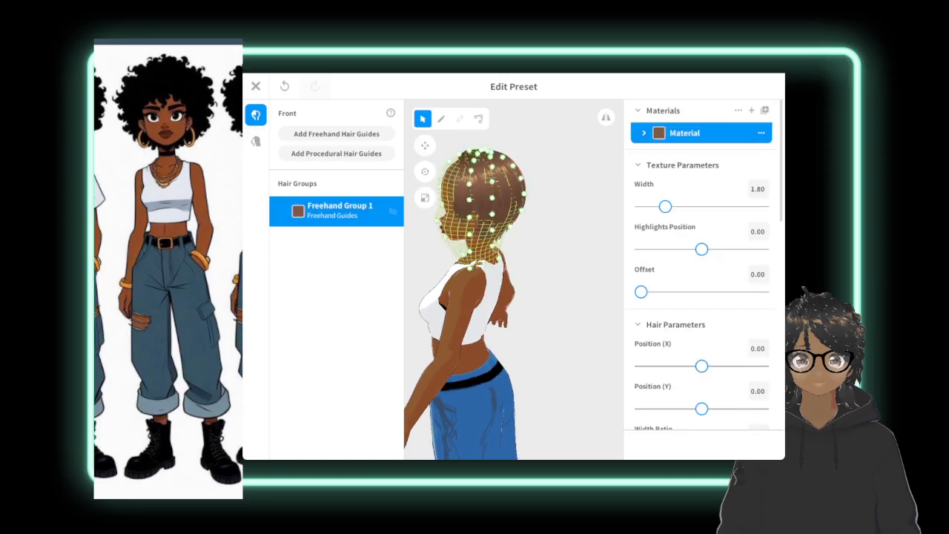
pyautogui.moveTo(493, 182); pyautogui.dragTo(519, 178)
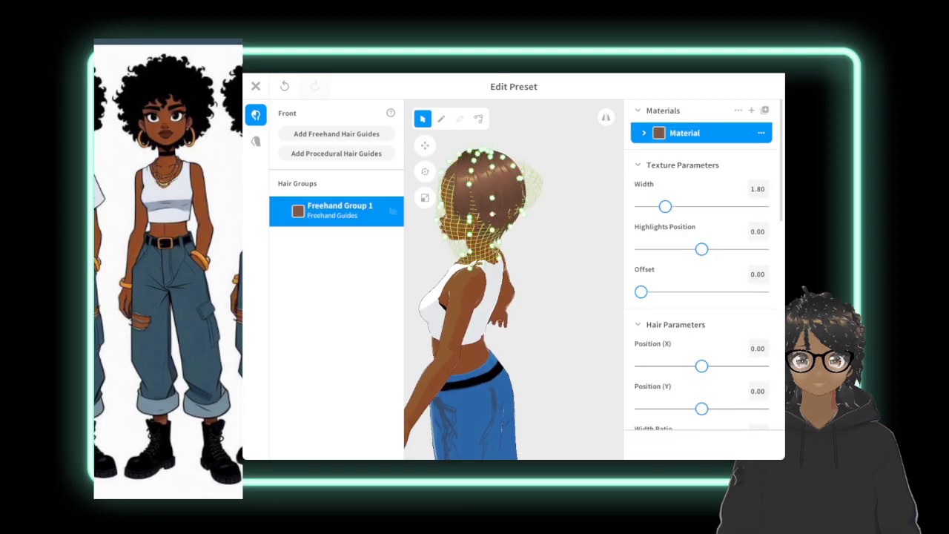
pyautogui.moveTo(492, 214); pyautogui.dragTo(500, 171)
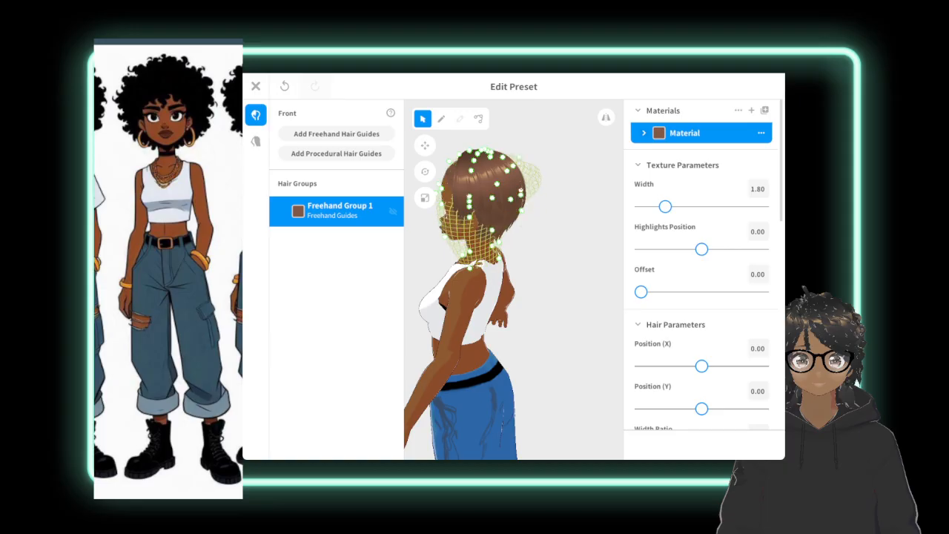
# Undo the guide mesh changes at the side and back of the head, restoring the new group's original shape.
pyautogui.hotkey('ctrl', 'z')
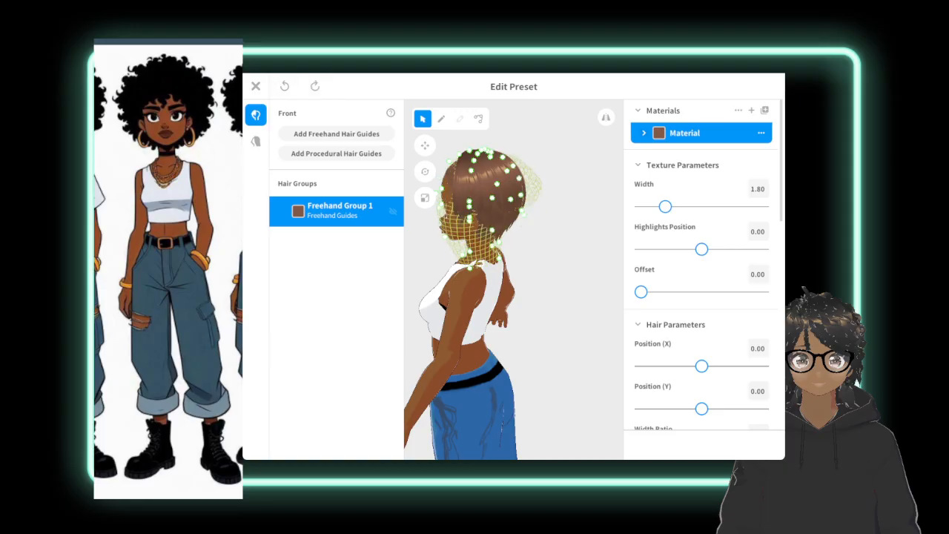
pyautogui.hotkey('ctrl', 'z')
pyautogui.hotkey('ctrl', 'z')
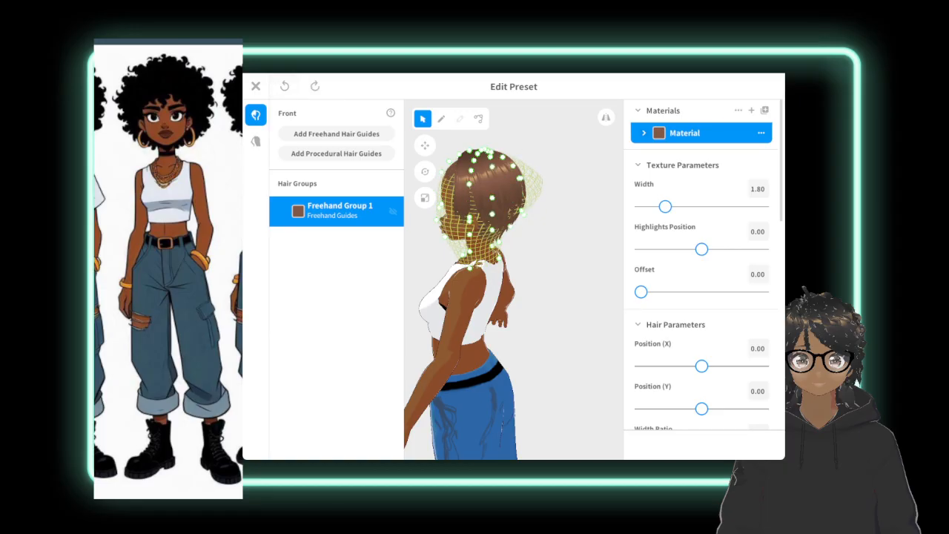
pyautogui.hotkey('ctrl', 'z')
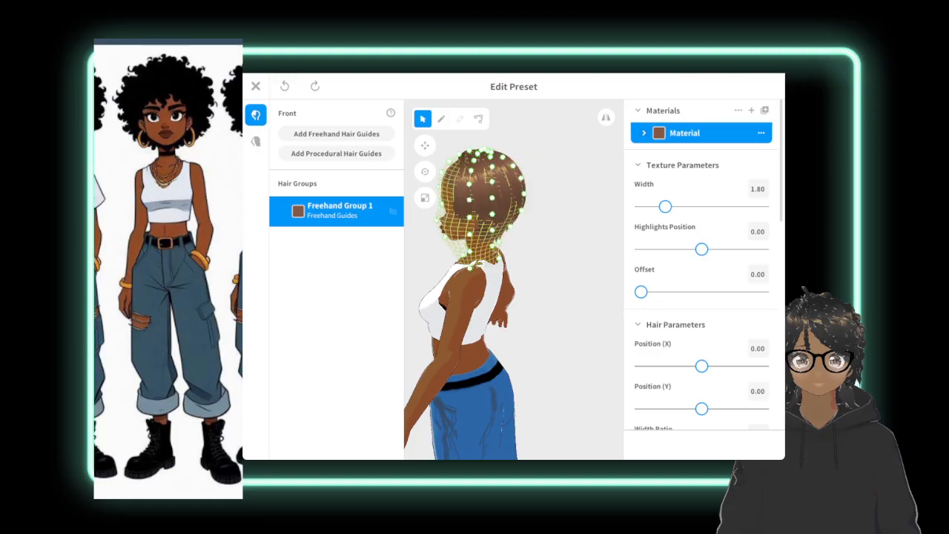
# Raise the lower edge of the new group's guide mesh at the side of the neck toward jaw level.
pyautogui.moveTo(519, 297); pyautogui.dragTo(578, 296, button='right')
pyautogui.click(578, 297)
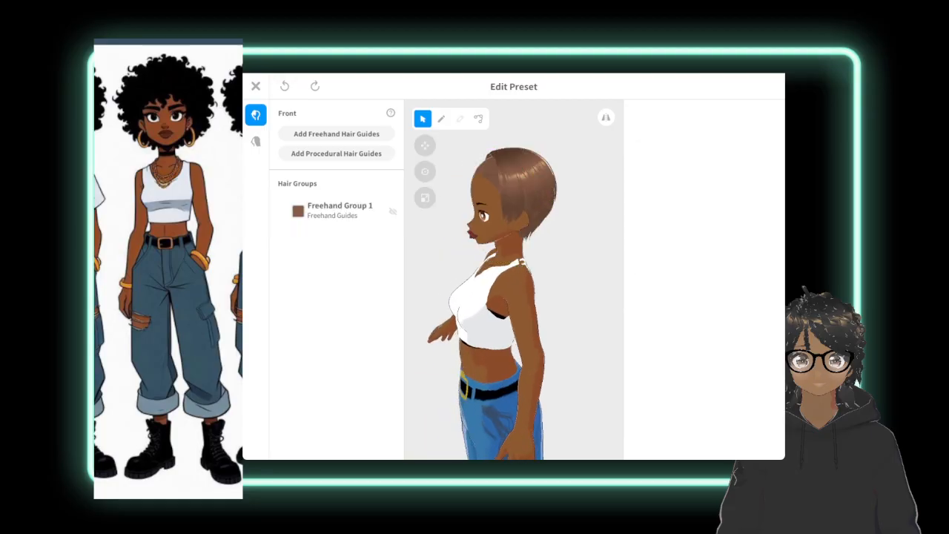
pyautogui.click(340, 210)
pyautogui.moveTo(520, 249); pyautogui.dragTo(520, 229)
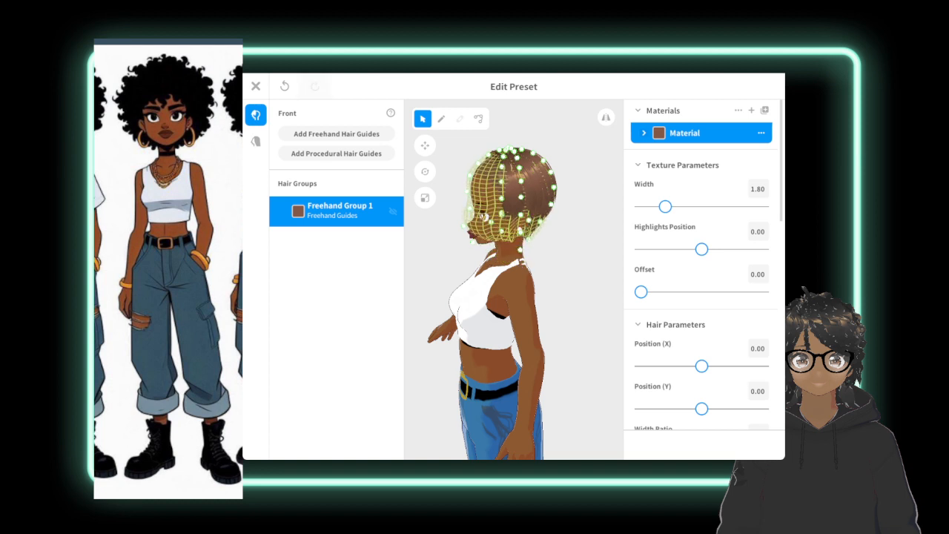
# Reshape the lower front of the new group's guide mesh around the mouth and chin.
pyautogui.moveTo(519, 297); pyautogui.dragTo(586, 297, button='right')
pyautogui.click(586, 296)
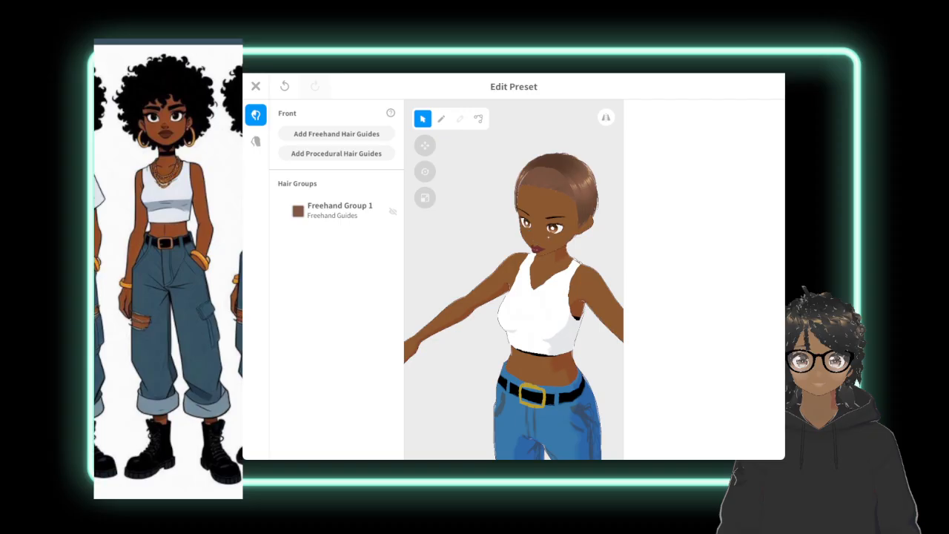
pyautogui.click(340, 211)
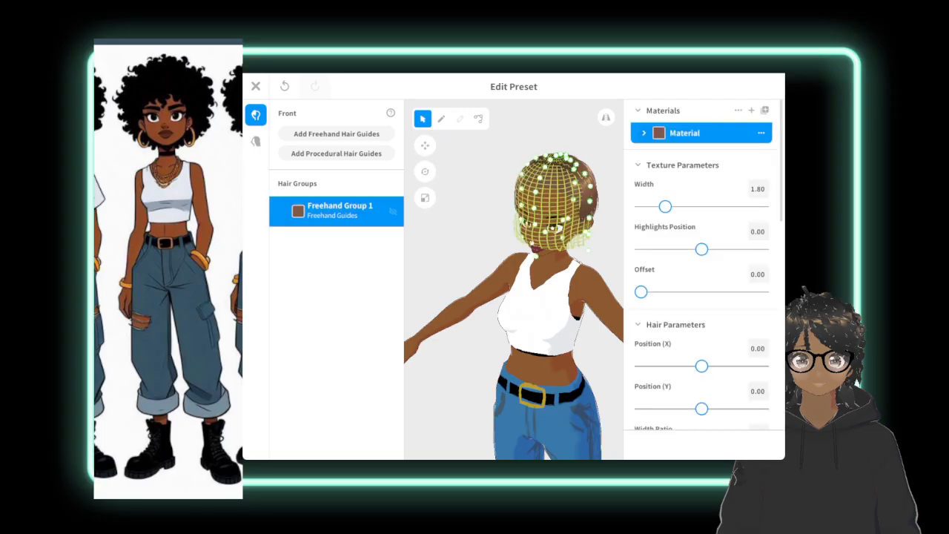
pyautogui.moveTo(535, 255); pyautogui.dragTo(542, 190)
pyautogui.moveTo(534, 225); pyautogui.dragTo(539, 258)
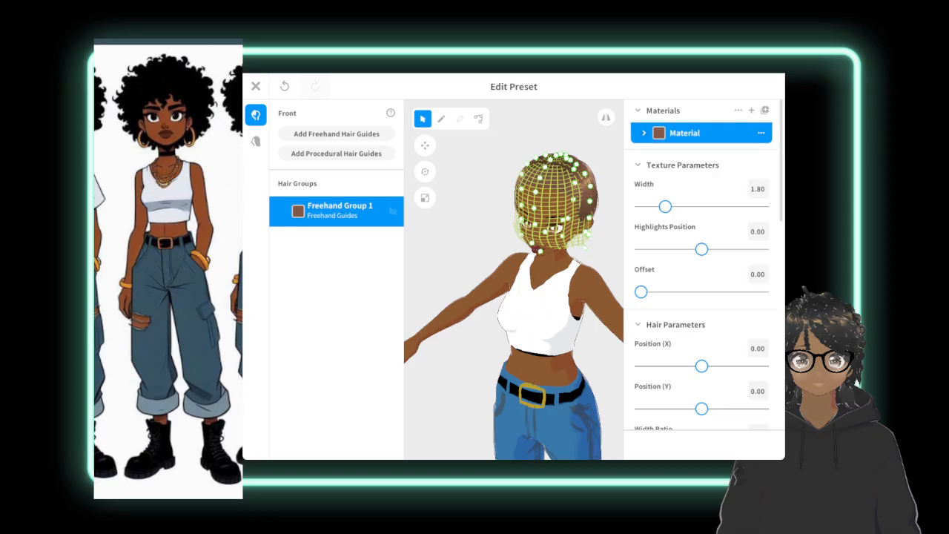
# Examine the freehand group's guide mesh and hair from the front, side and back of the head.
pyautogui.moveTo(444, 267); pyautogui.dragTo(504, 263, button='right')
pyautogui.click(482, 245)
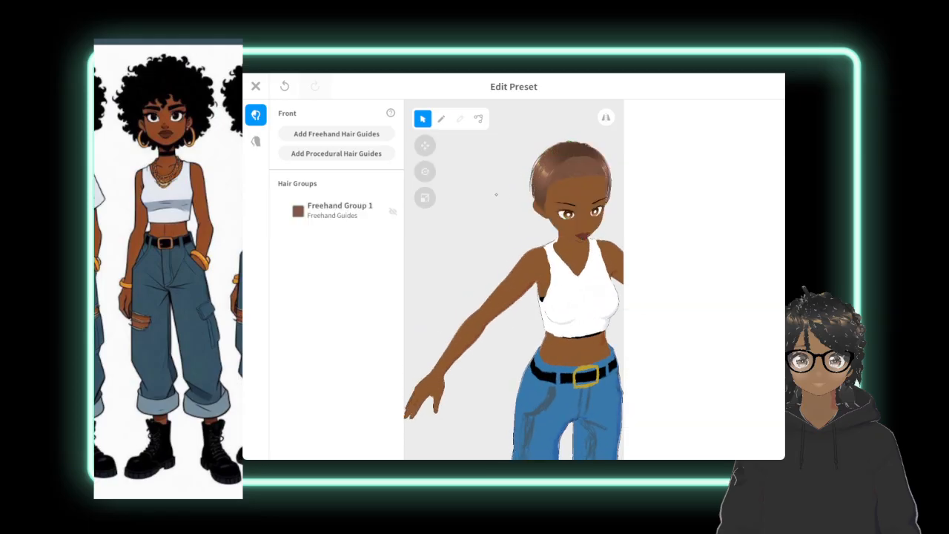
pyautogui.click(352, 206)
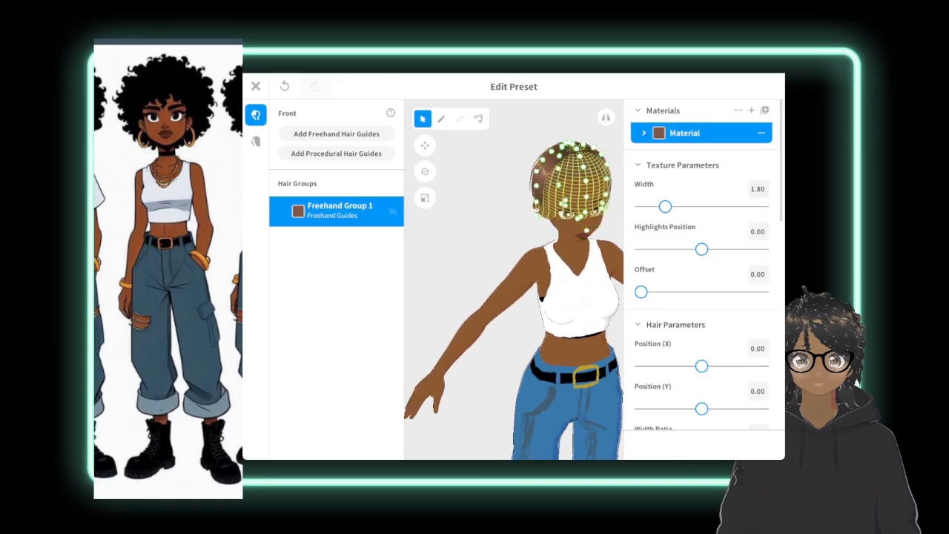
pyautogui.moveTo(536, 229); pyautogui.dragTo(598, 281, button='right')
pyautogui.moveTo(512, 282); pyautogui.dragTo(553, 256, button='right')
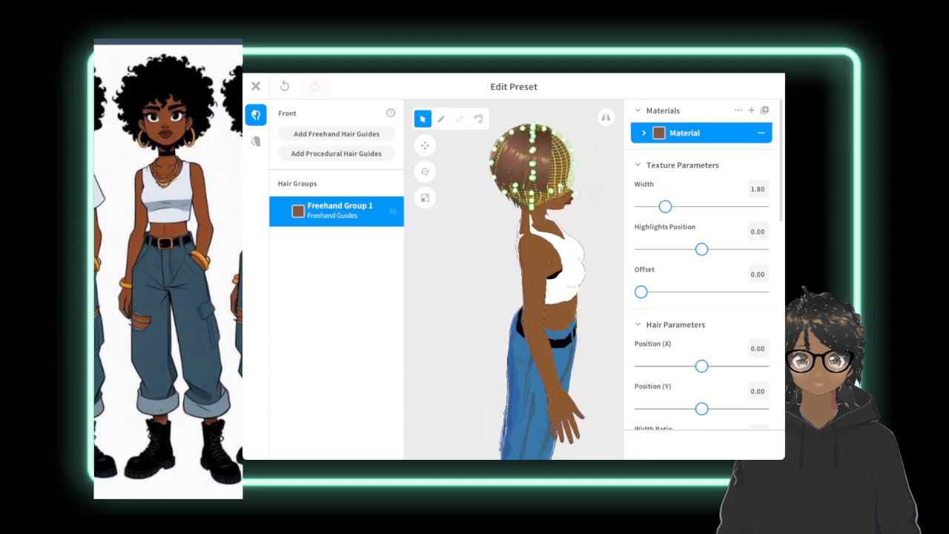
pyautogui.click(474, 259)
pyautogui.moveTo(474, 259); pyautogui.dragTo(567, 261, button='right')
pyautogui.scroll(-1, 519, 274)
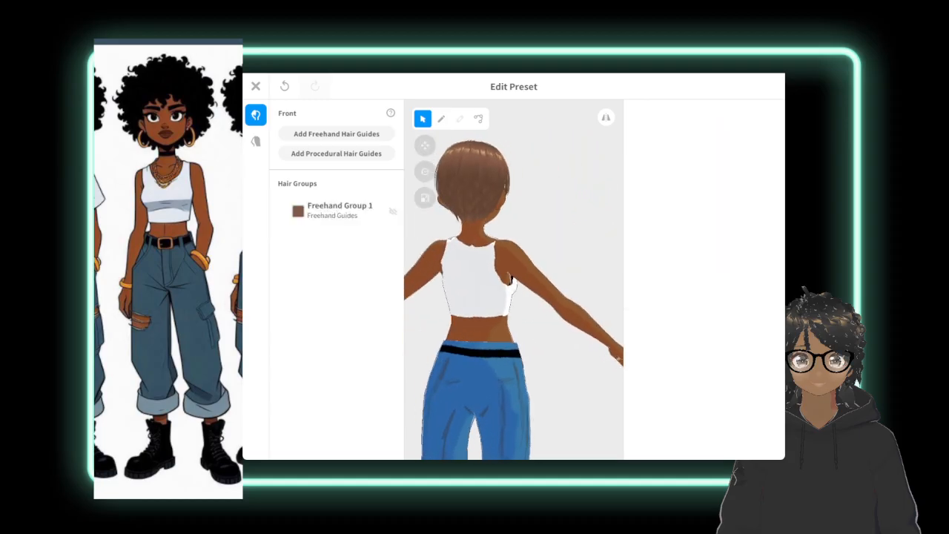
pyautogui.moveTo(519, 274)
pyautogui.mouseDown(button='middle')
pyautogui.moveTo(575, 295)
pyautogui.moveTo(567, 300)
pyautogui.mouseUp(button='middle')
# Try to enlarge the freehand group's guide mesh around the whole head and down to the shoulders.
pyautogui.click(340, 210)
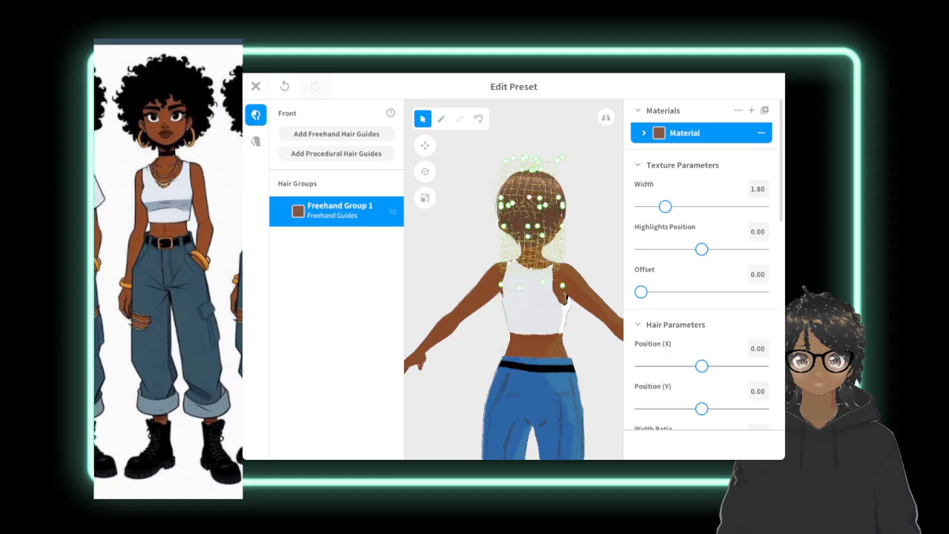
pyautogui.moveTo(593, 326); pyautogui.dragTo(601, 428, button='right')
pyautogui.click(602, 428)
pyautogui.click(340, 210)
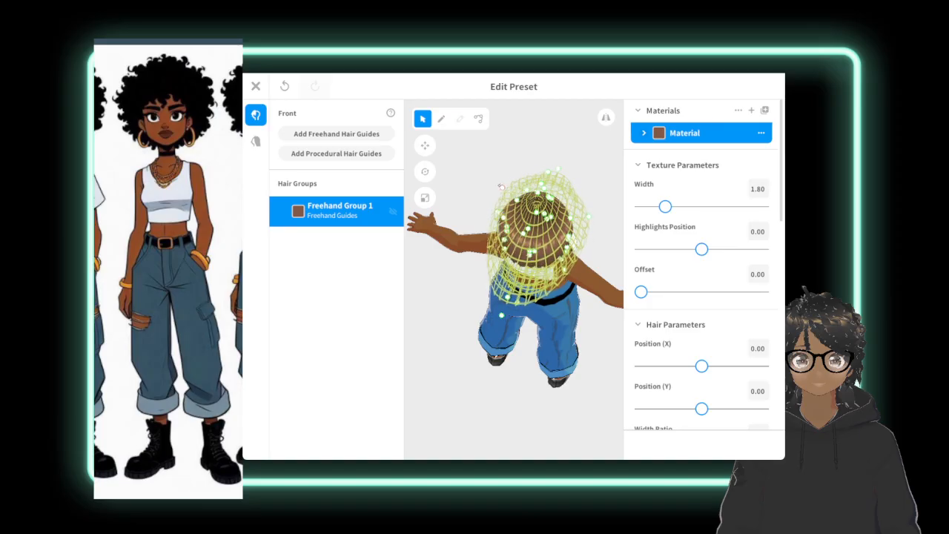
pyautogui.moveTo(519, 356)
pyautogui.mouseDown(button='right')
pyautogui.moveTo(461, 267)
pyautogui.moveTo(441, 297)
pyautogui.mouseUp(button='right')
pyautogui.click(461, 267)
# Try to pull the freehand group's guide mesh far outward above and behind the head, checking it from the back and below.
pyautogui.click(340, 211)
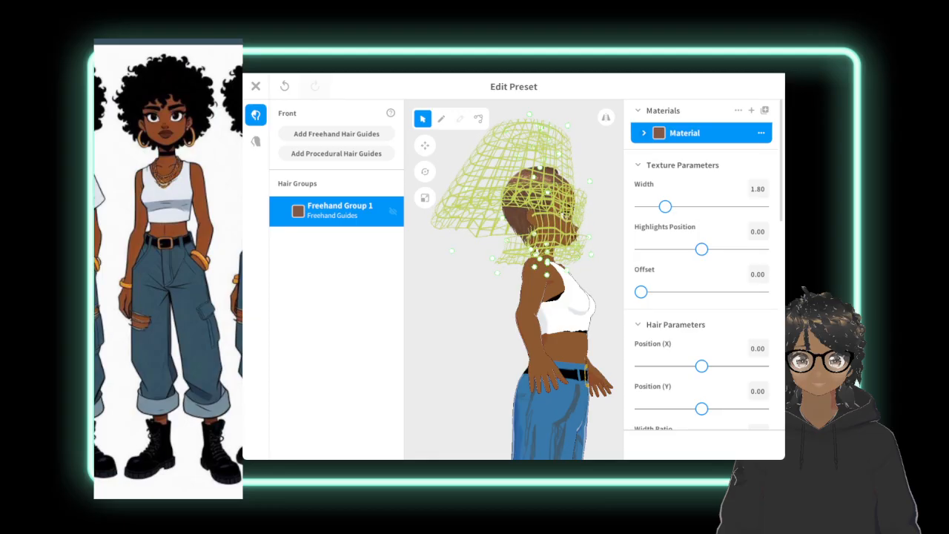
pyautogui.moveTo(460, 333); pyautogui.dragTo(545, 334, button='right')
pyautogui.click(459, 386)
pyautogui.moveTo(460, 386); pyautogui.dragTo(467, 382, button='right')
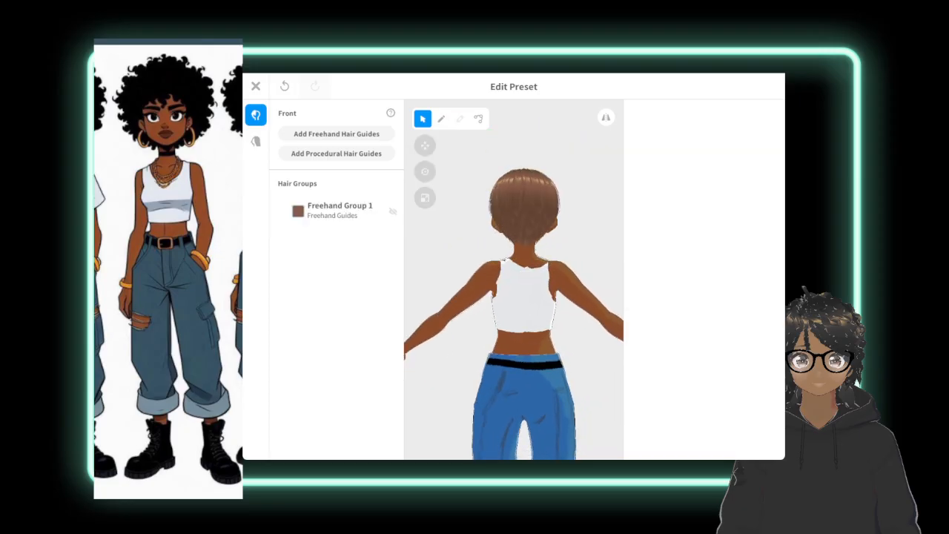
pyautogui.click(339, 211)
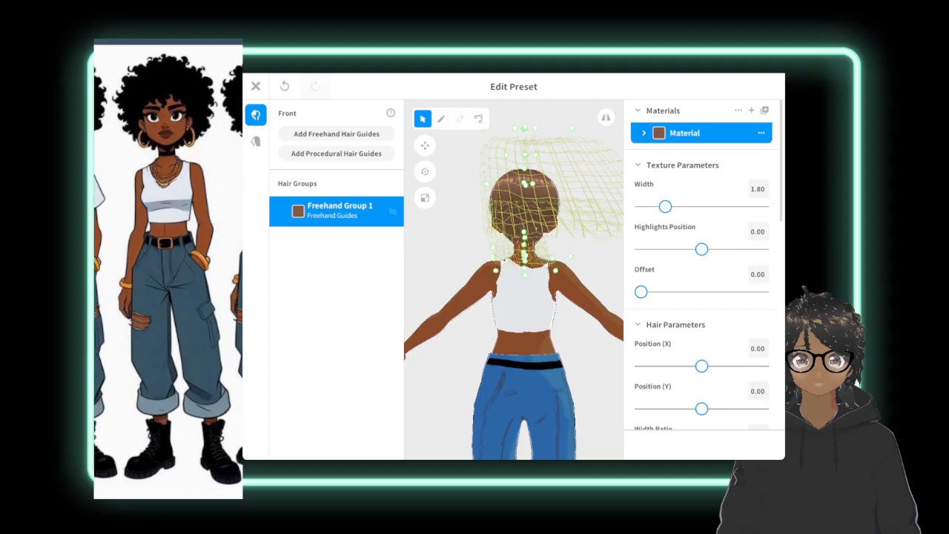
pyautogui.moveTo(519, 334)
pyautogui.mouseDown(button='right')
pyautogui.moveTo(452, 337)
pyautogui.moveTo(428, 202)
pyautogui.moveTo(445, 167)
pyautogui.mouseUp(button='right')
pyautogui.click(452, 178)
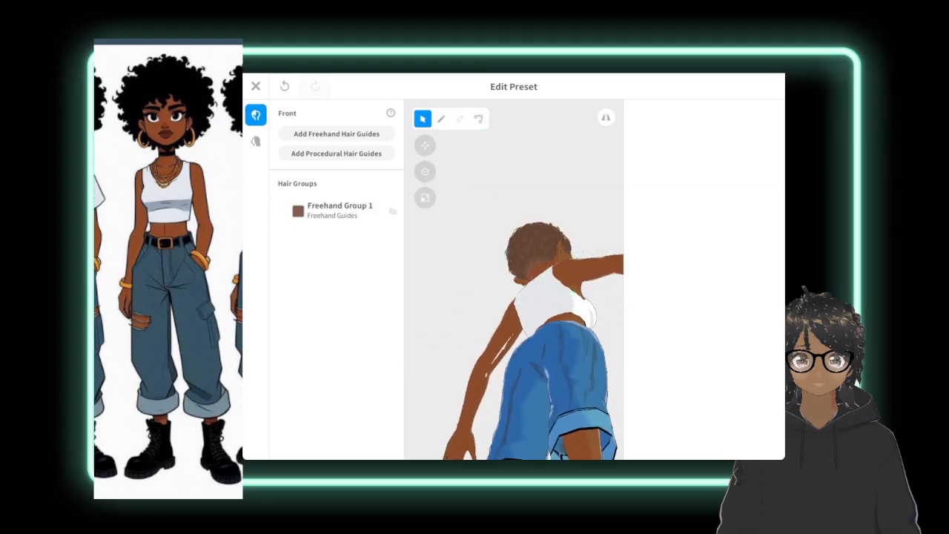
# Replace the freehand hair group with a new procedural hair group and show its individual hairs.
pyautogui.click(339, 211)
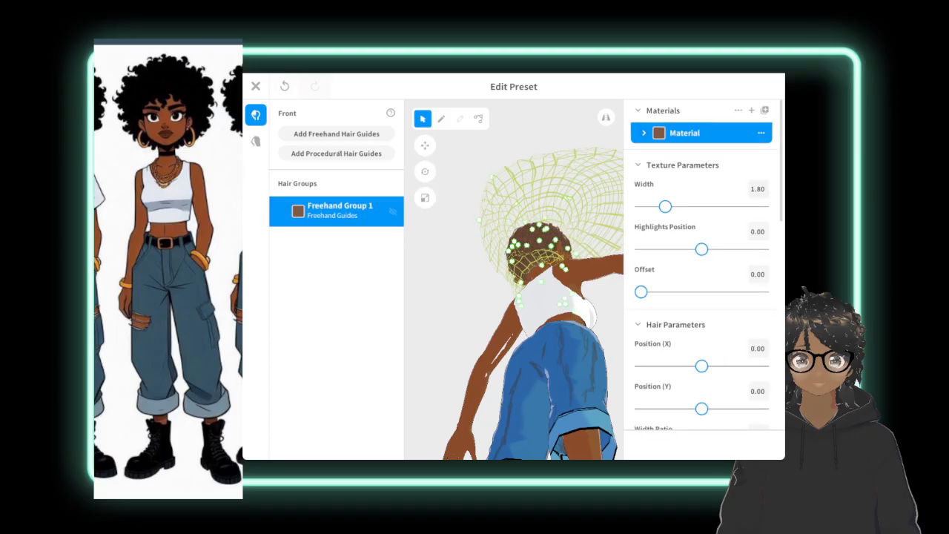
pyautogui.rightClick(371, 211)
pyautogui.click(404, 257)
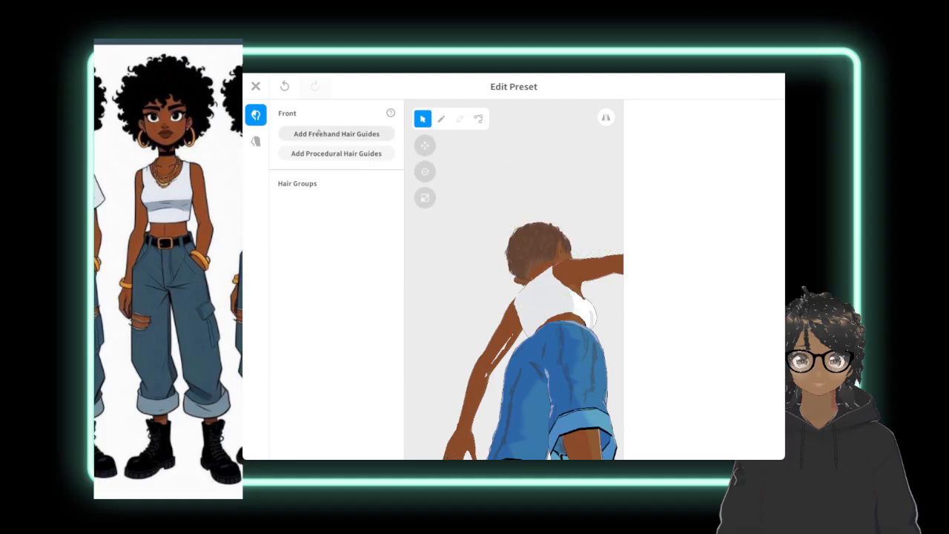
pyautogui.click(333, 153)
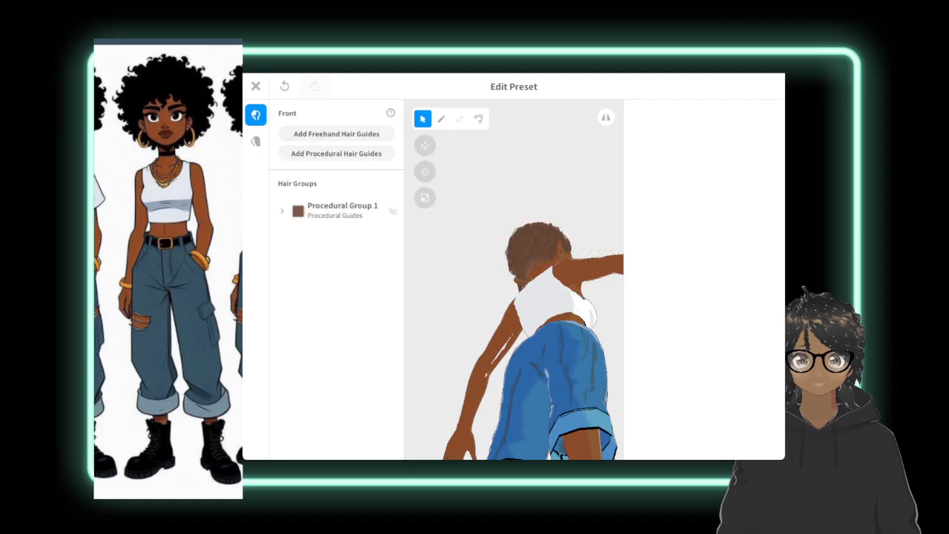
pyautogui.click(344, 209)
pyautogui.moveTo(578, 237); pyautogui.dragTo(308, 367, button='right')
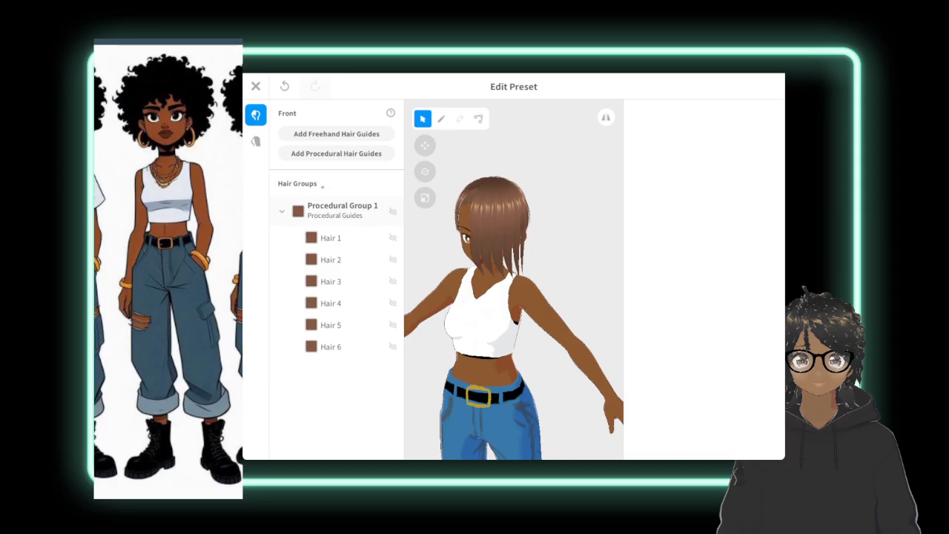
# Raise the lower edge of the procedural group's guide mesh so its hair ends at the forehead.
pyautogui.click(338, 204)
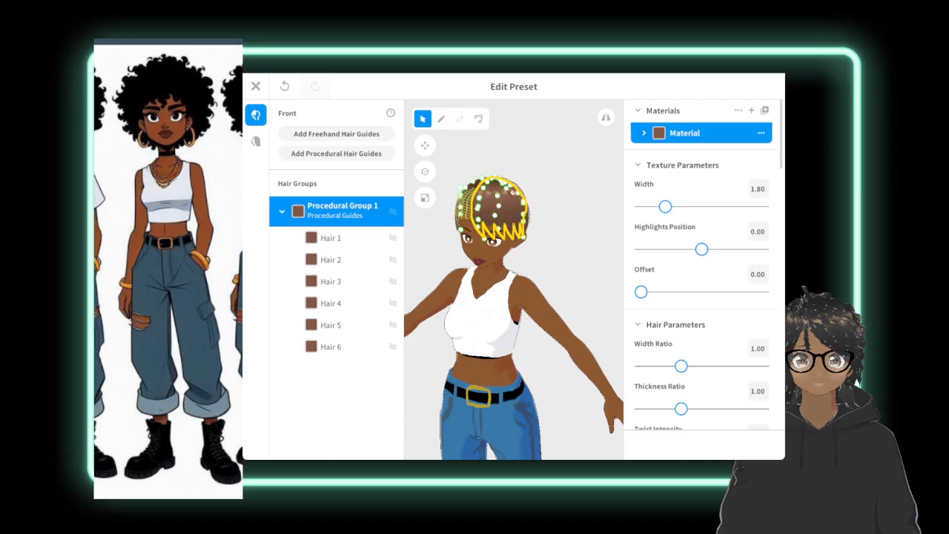
pyautogui.moveTo(523, 224); pyautogui.dragTo(598, 232, button='right')
pyautogui.click(598, 232)
pyautogui.moveTo(511, 296); pyautogui.dragTo(326, 304, button='right')
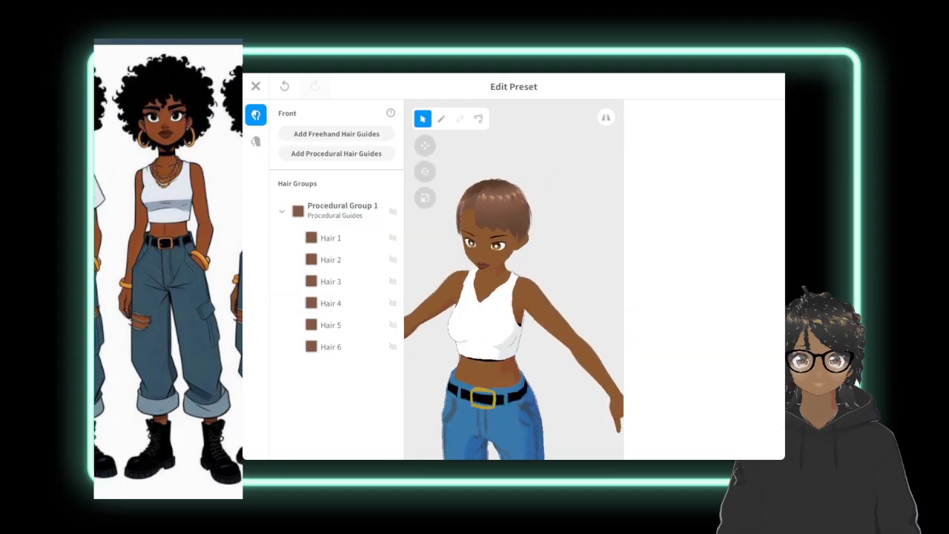
# Set Hair 1's thickness to 0.08, texture offset to 0.01, twist intensity to 5.00 and twist placement to 0.10.
pyautogui.click(332, 238)
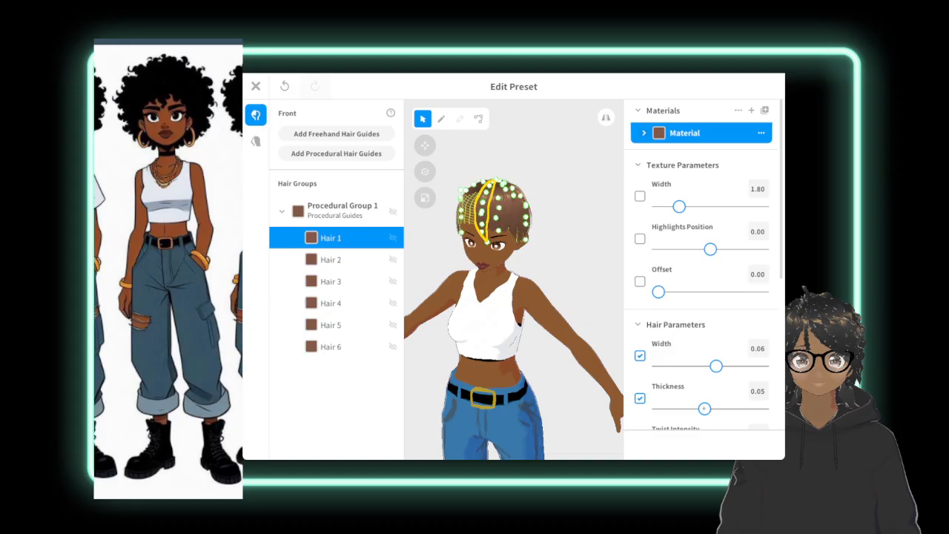
pyautogui.moveTo(704, 408); pyautogui.dragTo(749, 409)
pyautogui.moveTo(659, 291)
pyautogui.mouseDown()
pyautogui.moveTo(710, 292)
pyautogui.moveTo(660, 291)
pyautogui.mouseUp()
pyautogui.scroll(-3, 778, 251)
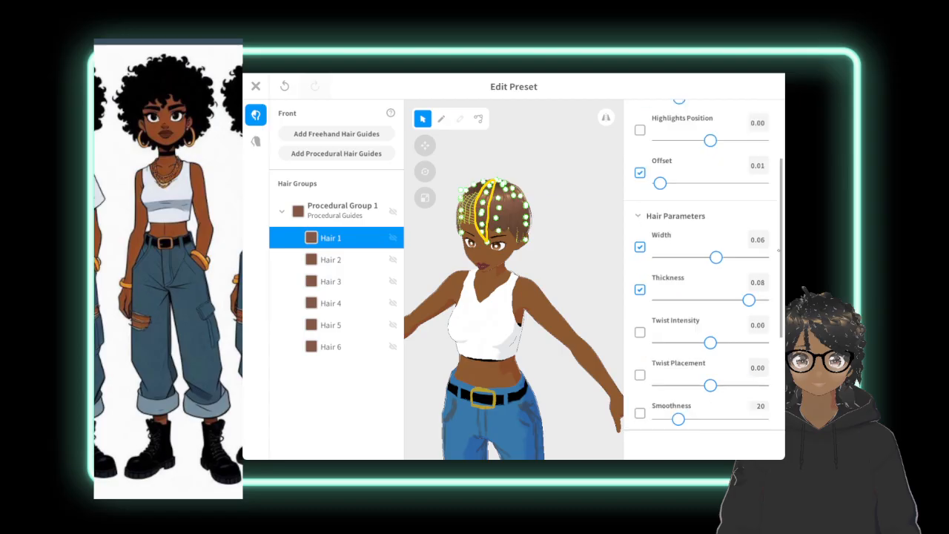
pyautogui.scroll(-5, 779, 251)
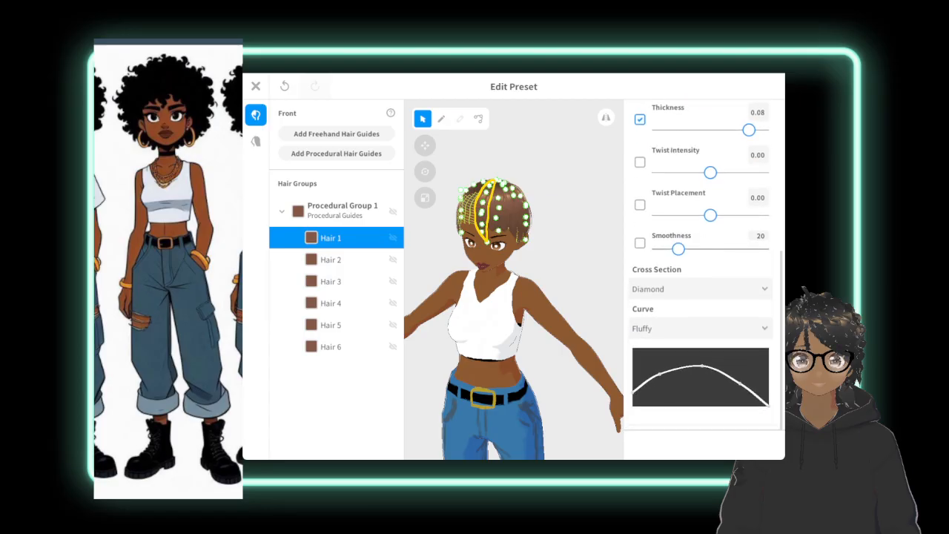
pyautogui.moveTo(710, 172); pyautogui.dragTo(762, 173)
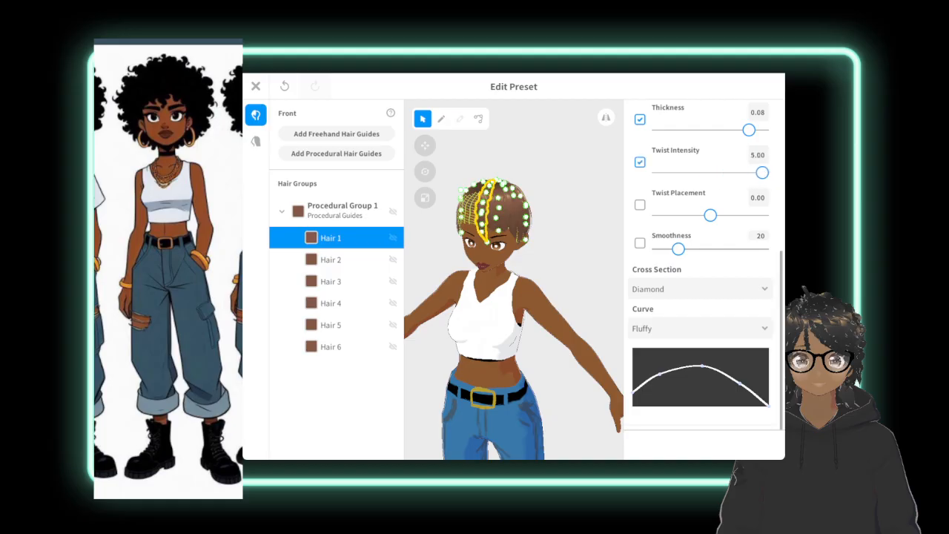
pyautogui.moveTo(710, 215); pyautogui.dragTo(737, 215)
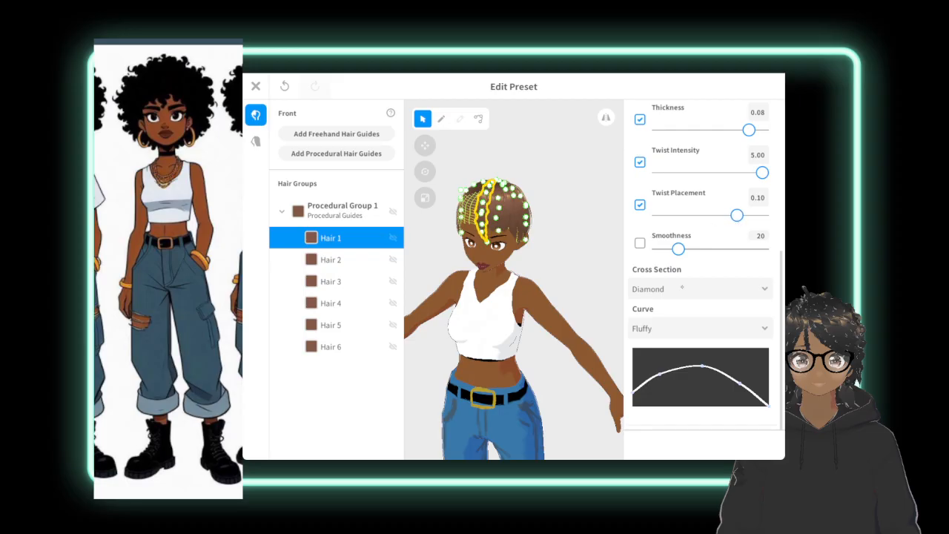
# Give Hair 1 a Triangle cross section and raise the inner points of its Fluffy curve.
pyautogui.click(682, 288)
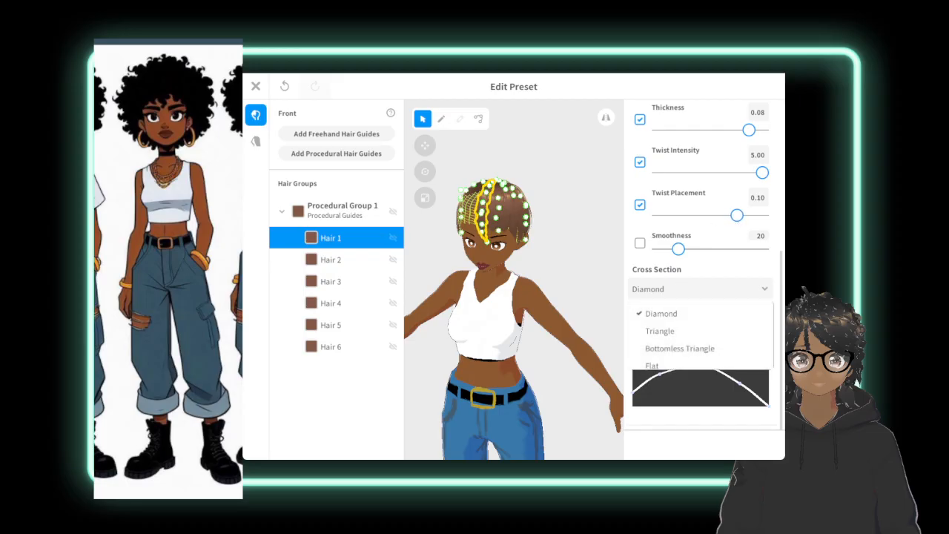
pyautogui.click(689, 331)
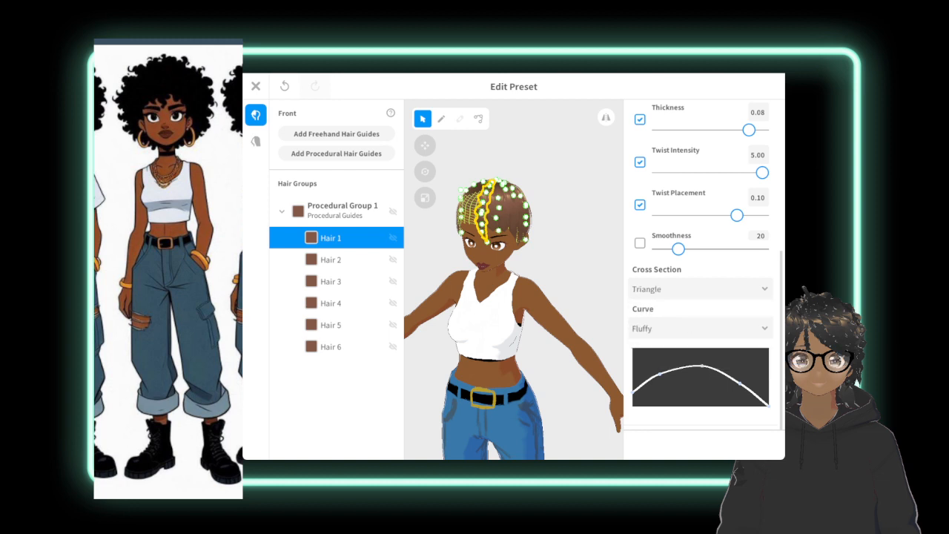
pyautogui.moveTo(659, 374); pyautogui.dragTo(702, 358)
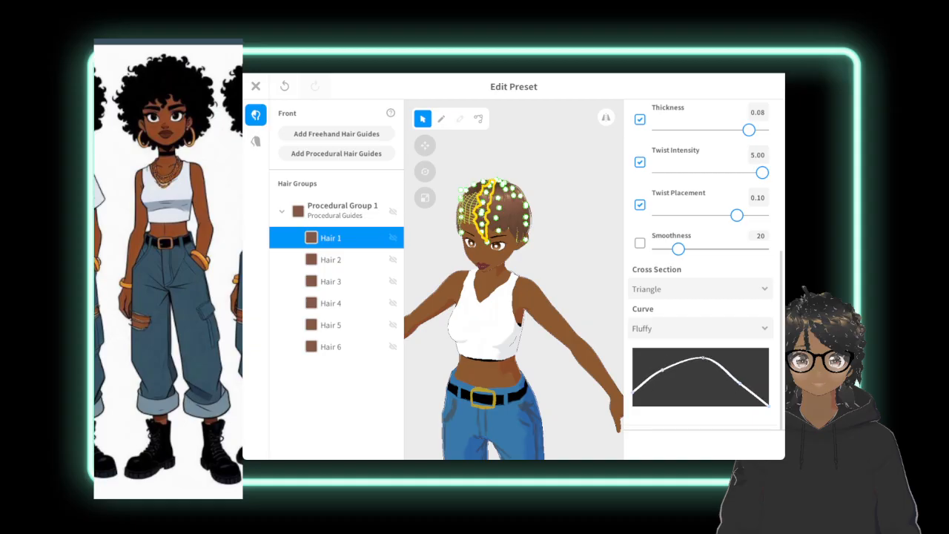
pyautogui.moveTo(739, 383); pyautogui.dragTo(741, 377)
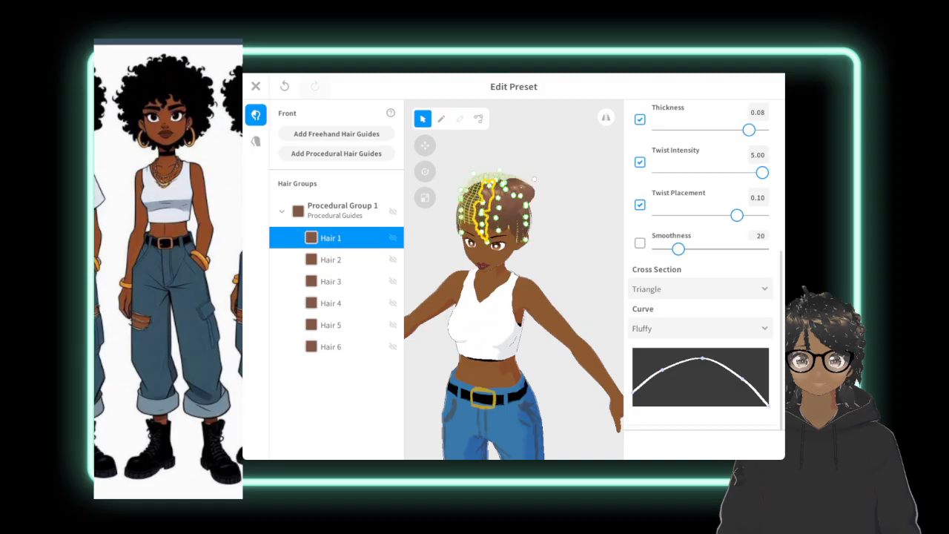
pyautogui.click(536, 168)
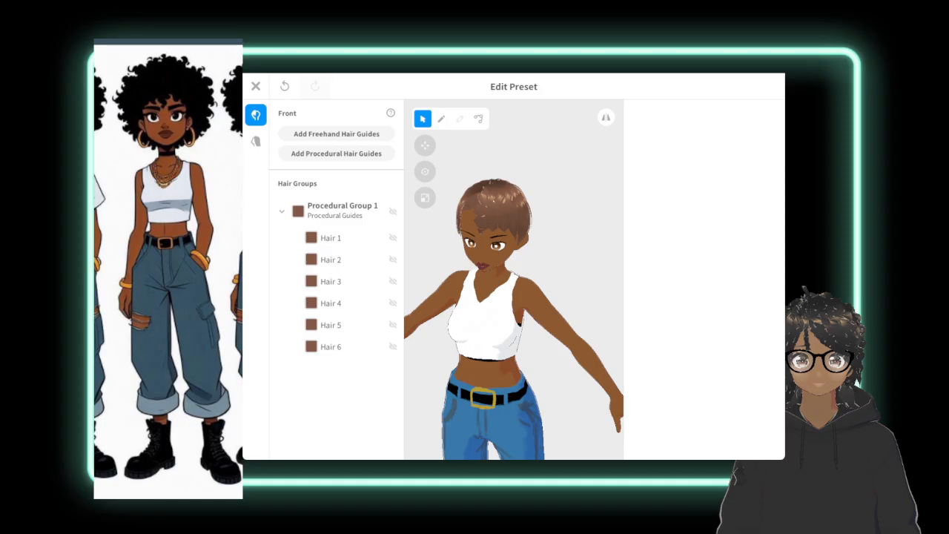
# Try changing the main color of the procedural group's hair material to near-black #1D1816.
pyautogui.click(331, 259)
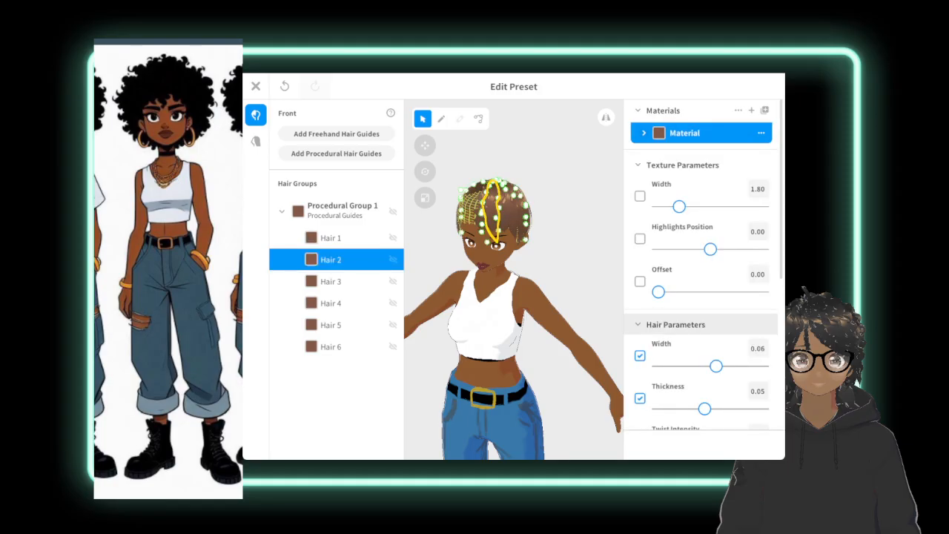
pyautogui.click(337, 211)
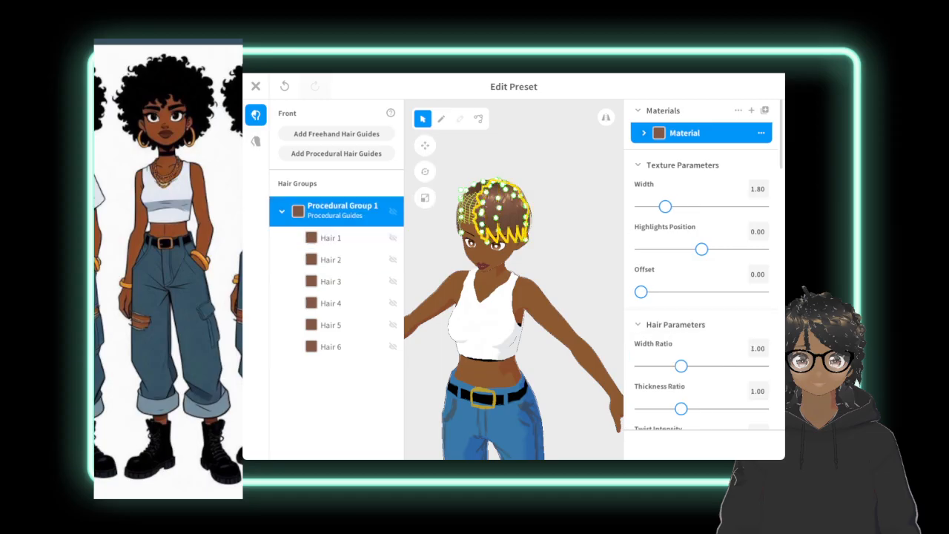
pyautogui.click(644, 133)
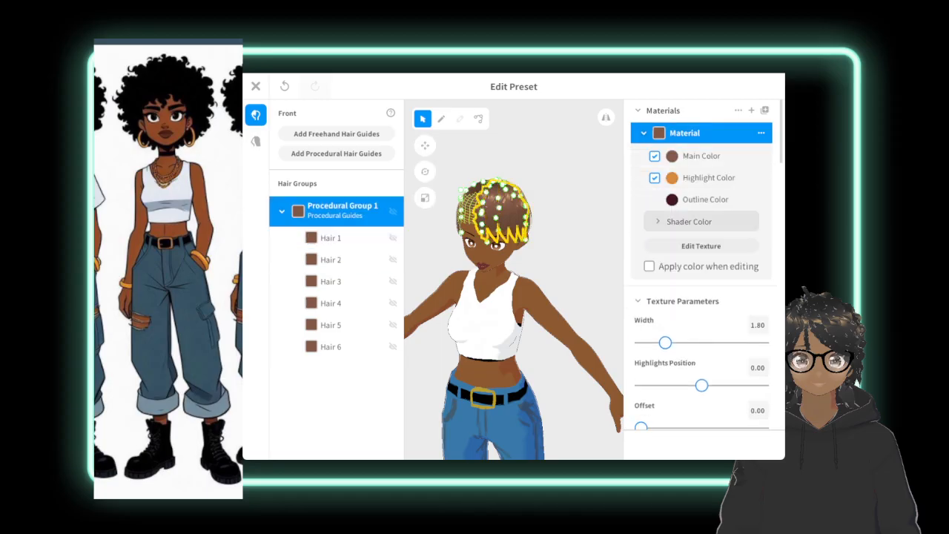
pyautogui.click(664, 156)
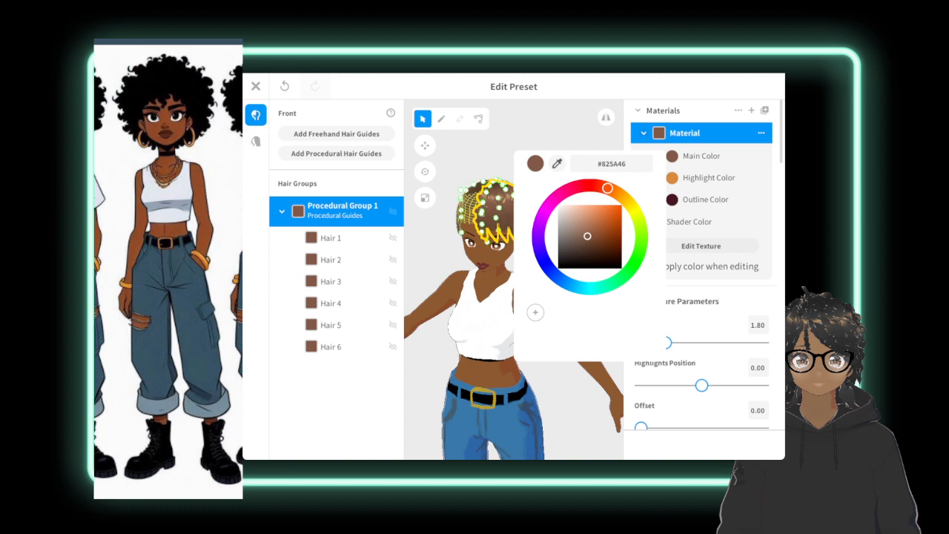
pyautogui.moveTo(587, 235); pyautogui.dragTo(573, 261)
pyautogui.press('Escape')
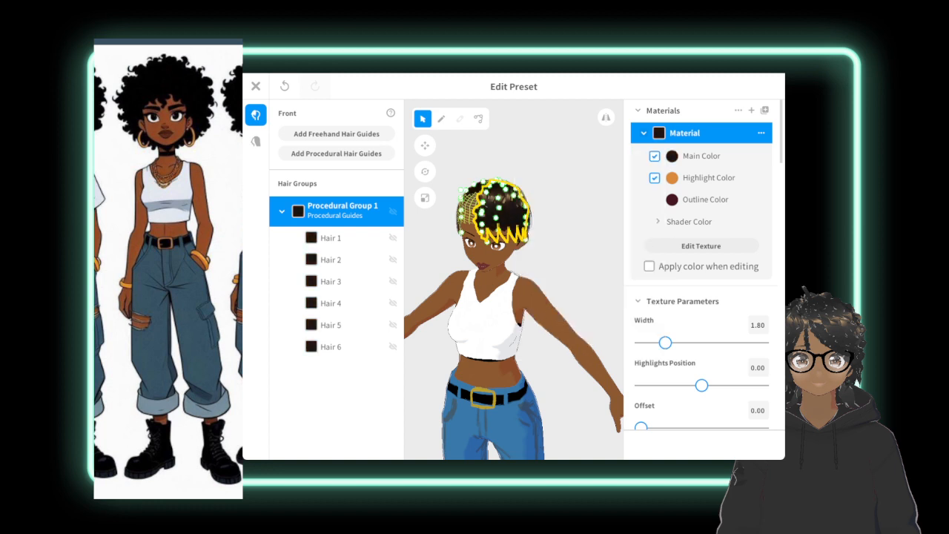
# Try sampling the orange highlight color #DB8A3B as the hair material's main color, and undo the main color changes.
pyautogui.click(670, 156)
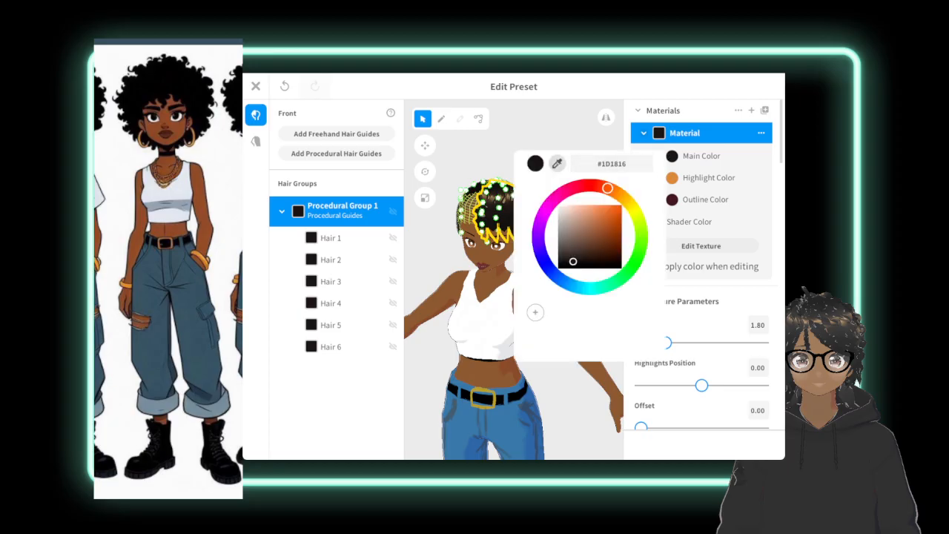
pyautogui.click(560, 163)
pyautogui.click(673, 178)
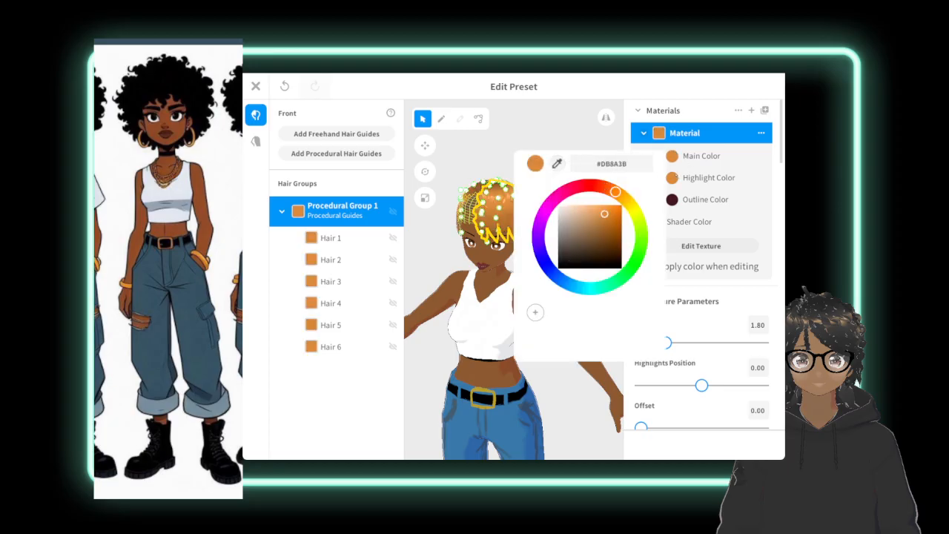
pyautogui.press('Escape')
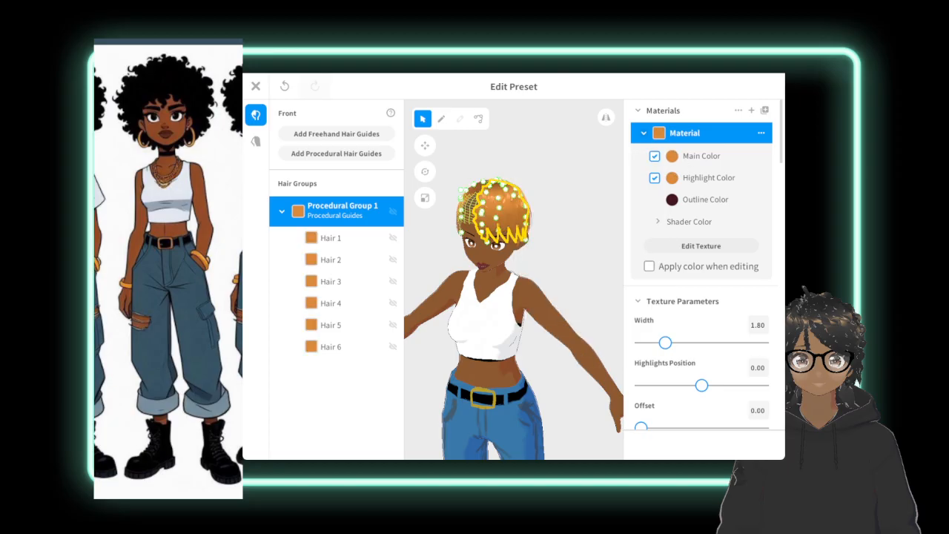
pyautogui.hotkey('ctrl', 'z')
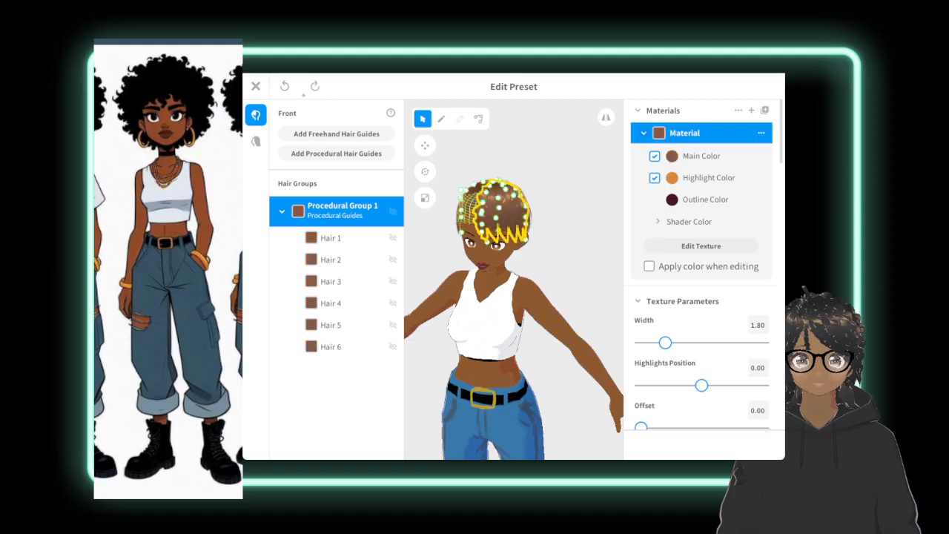
# Set the main color of the procedural hair group's material to near-black #1E1C1A.
pyautogui.hotkey('ctrl', 'y')
pyautogui.hotkey('ctrl', 'z')
pyautogui.click(672, 156)
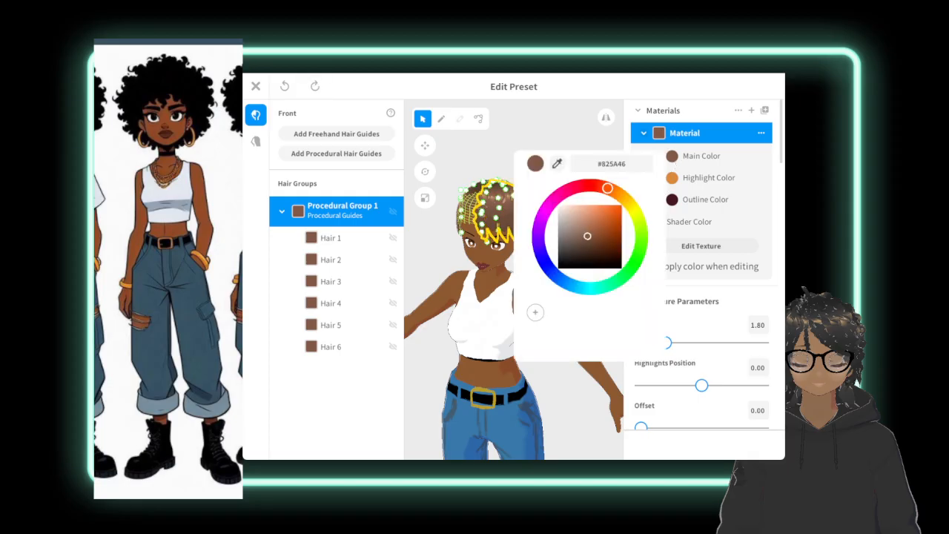
pyautogui.moveTo(587, 236); pyautogui.dragTo(558, 269)
pyautogui.click(562, 255)
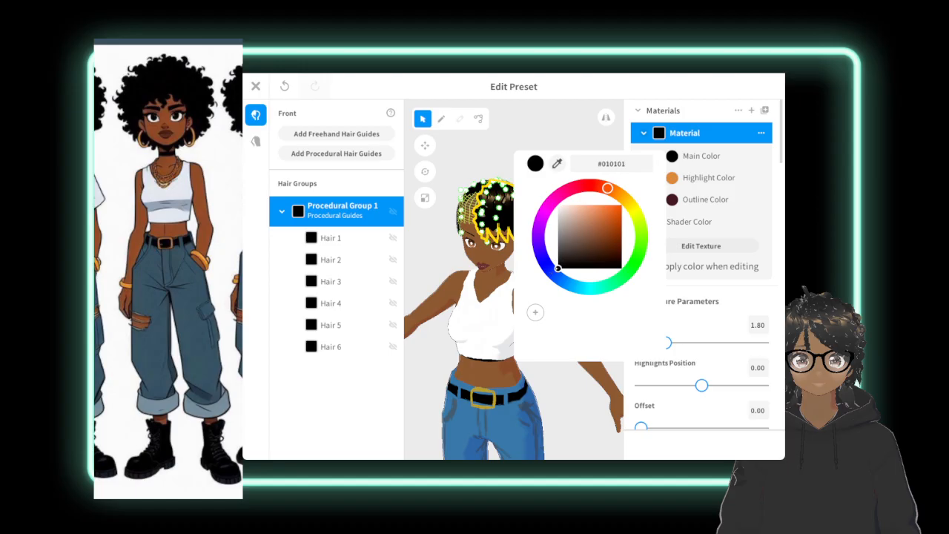
pyautogui.moveTo(566, 261); pyautogui.dragTo(567, 261)
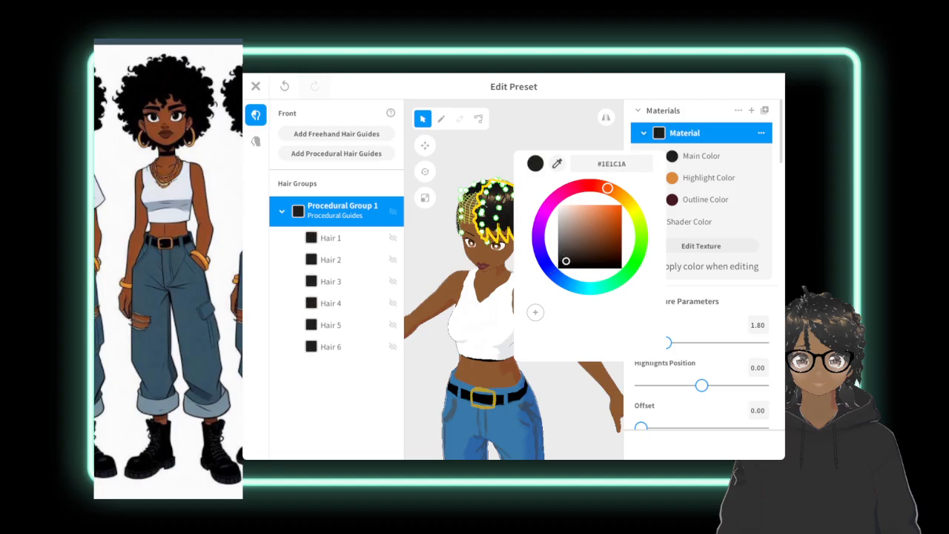
pyautogui.press('Escape')
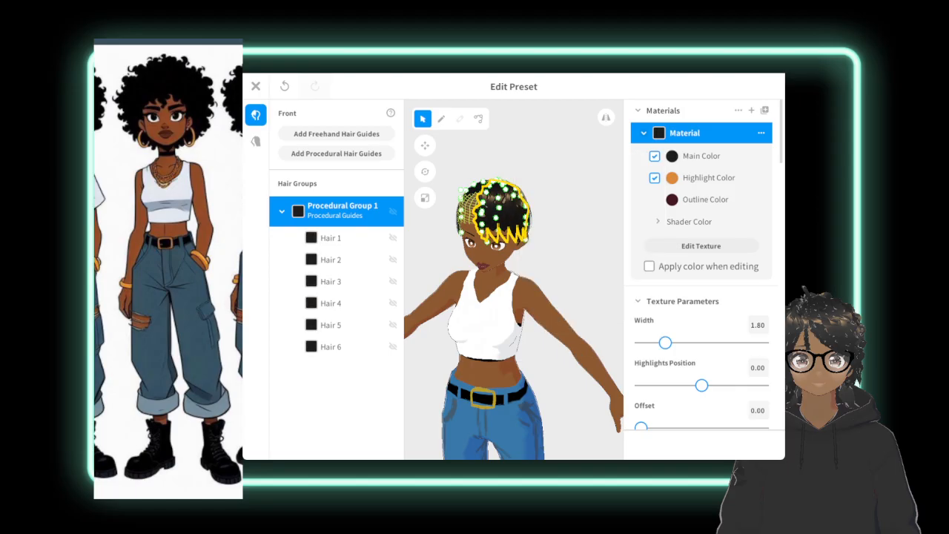
# Give Hair 2 a Triangle cross section, twist intensity 5.00, a slightly negative twist placement and smoothness 14.
pyautogui.click(338, 238)
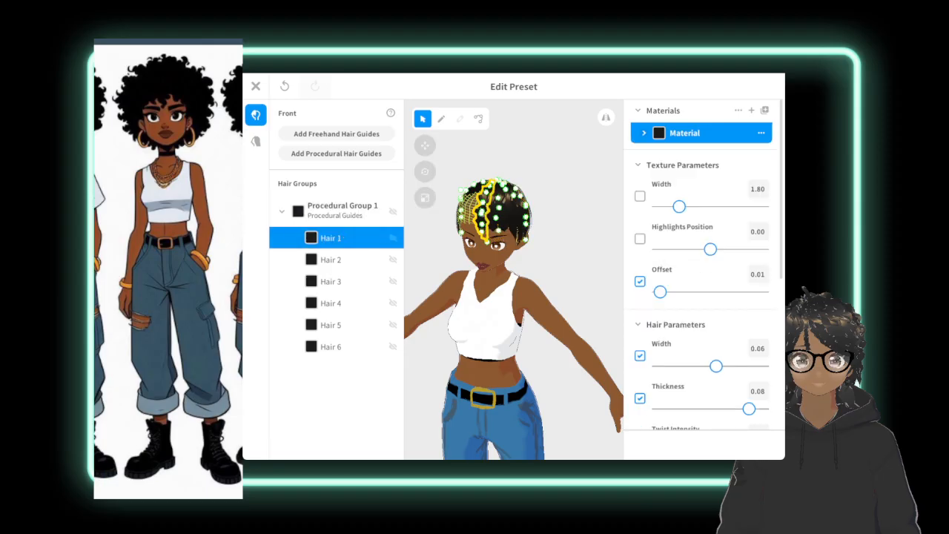
pyautogui.click(341, 259)
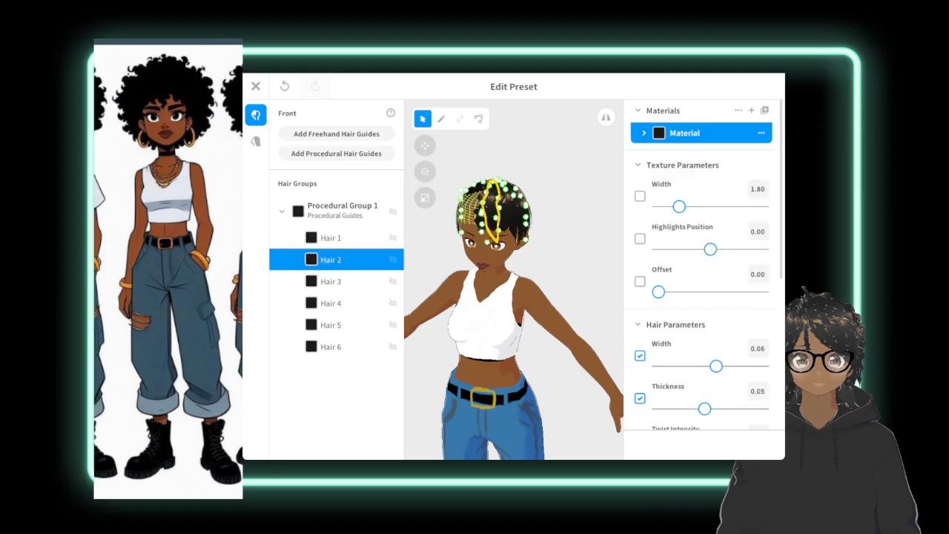
pyautogui.scroll(-3, 776, 315)
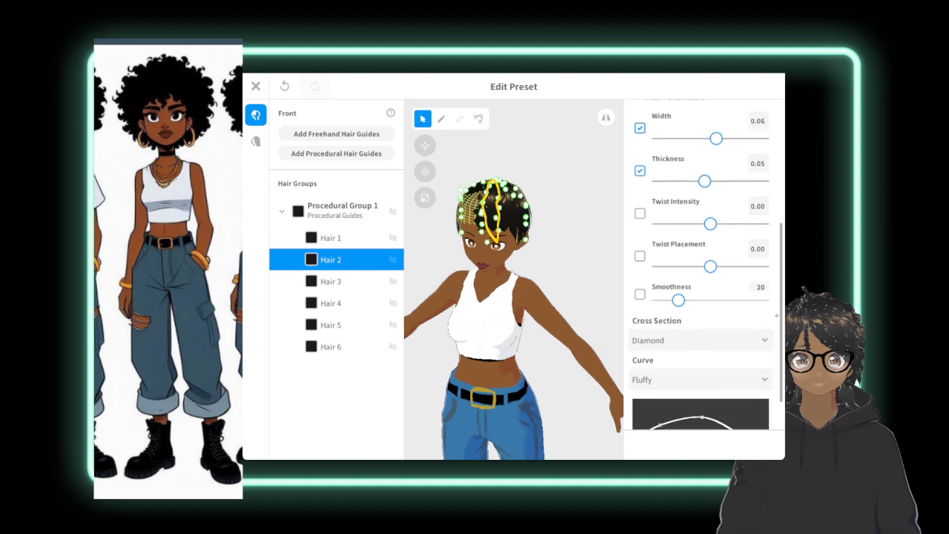
pyautogui.scroll(-2, 777, 316)
pyautogui.click(689, 289)
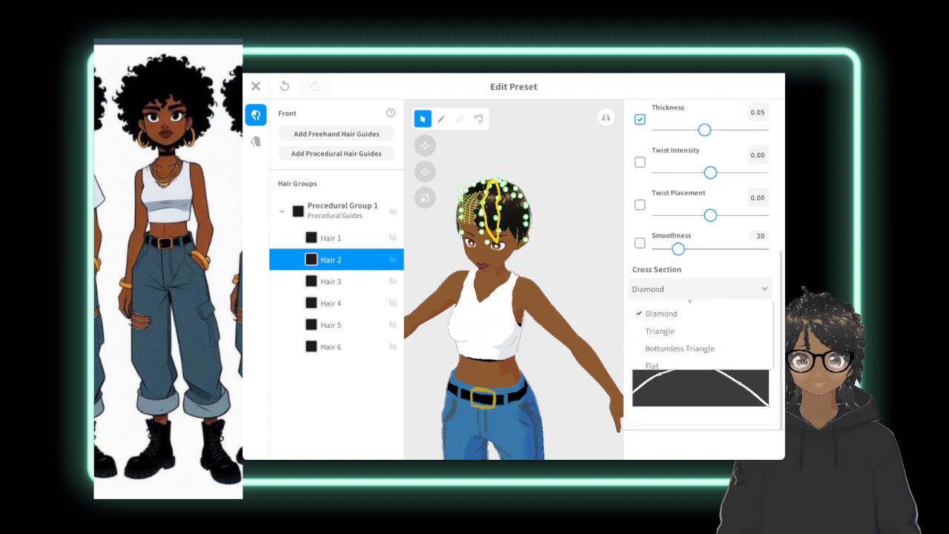
pyautogui.click(672, 332)
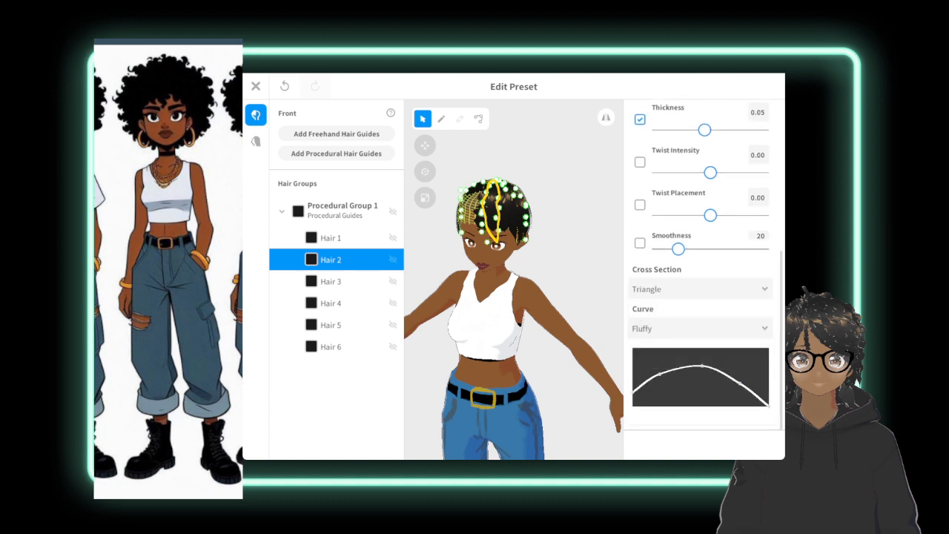
pyautogui.moveTo(711, 172); pyautogui.dragTo(778, 173)
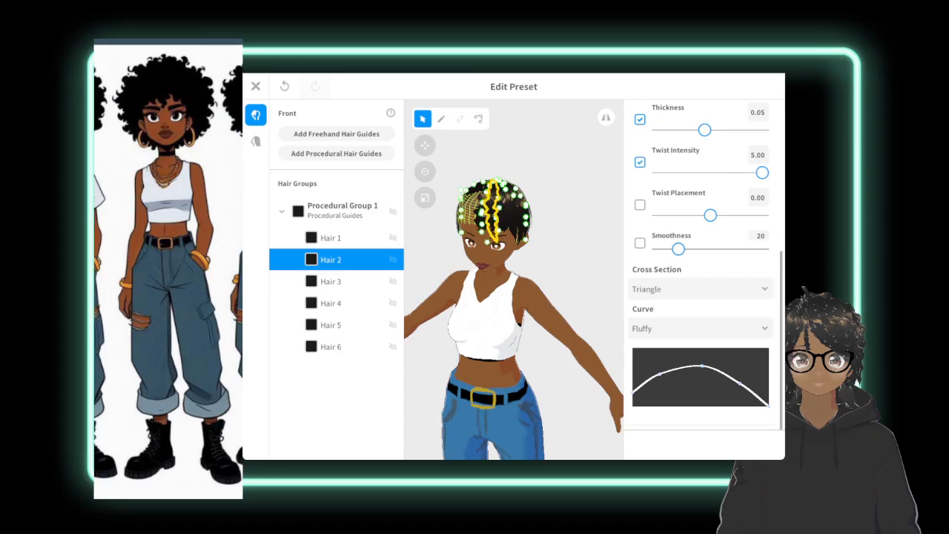
pyautogui.moveTo(711, 215); pyautogui.dragTo(705, 215)
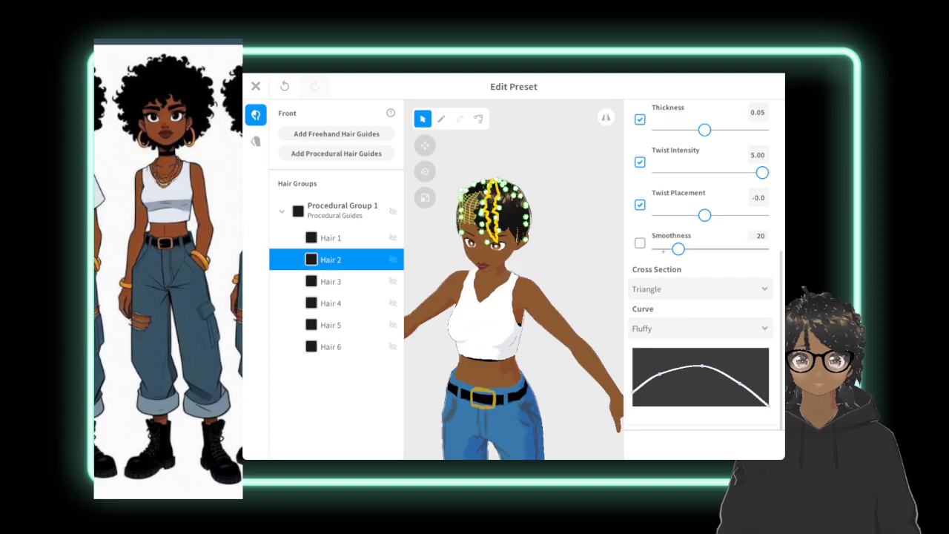
pyautogui.moveTo(678, 249)
pyautogui.mouseDown()
pyautogui.moveTo(661, 249)
pyautogui.moveTo(672, 249)
pyautogui.mouseUp()
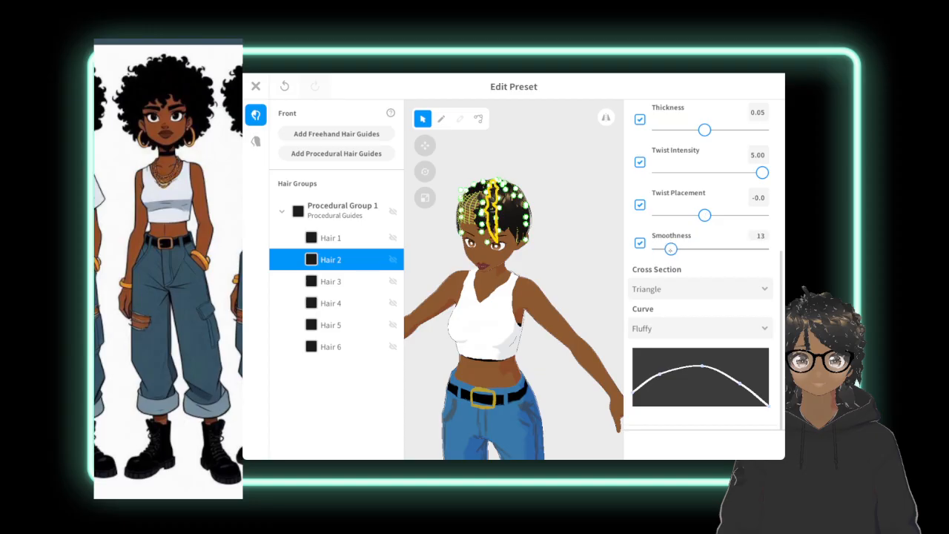
# Set the twist intensity of Hair 3 and Hair 4 to 5.00 and lower their twist placement slightly.
pyautogui.click(327, 283)
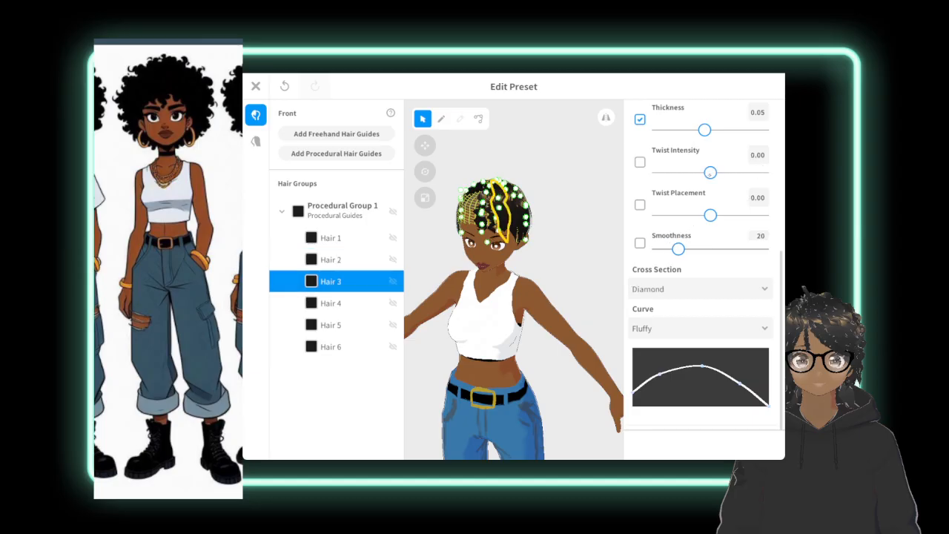
pyautogui.moveTo(711, 172); pyautogui.dragTo(782, 178)
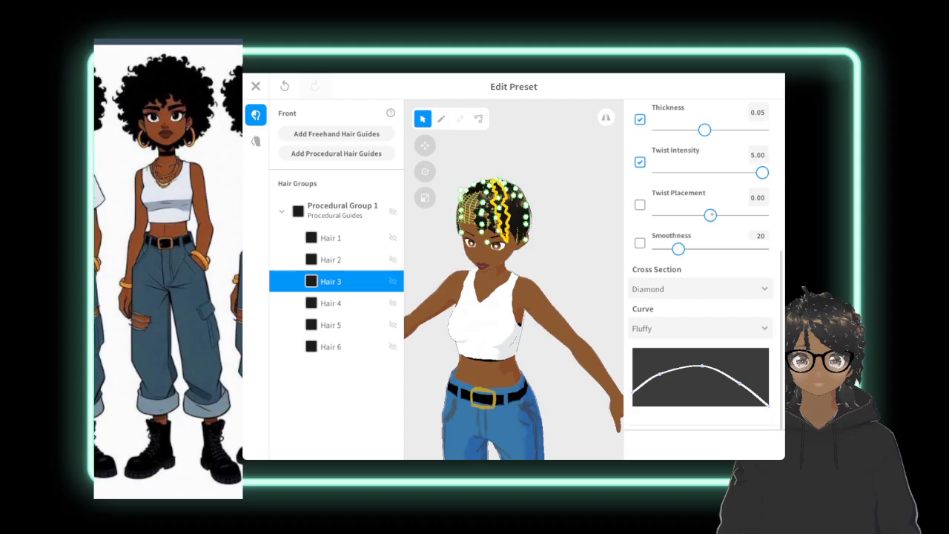
pyautogui.moveTo(710, 215); pyautogui.dragTo(704, 215)
pyautogui.click(331, 303)
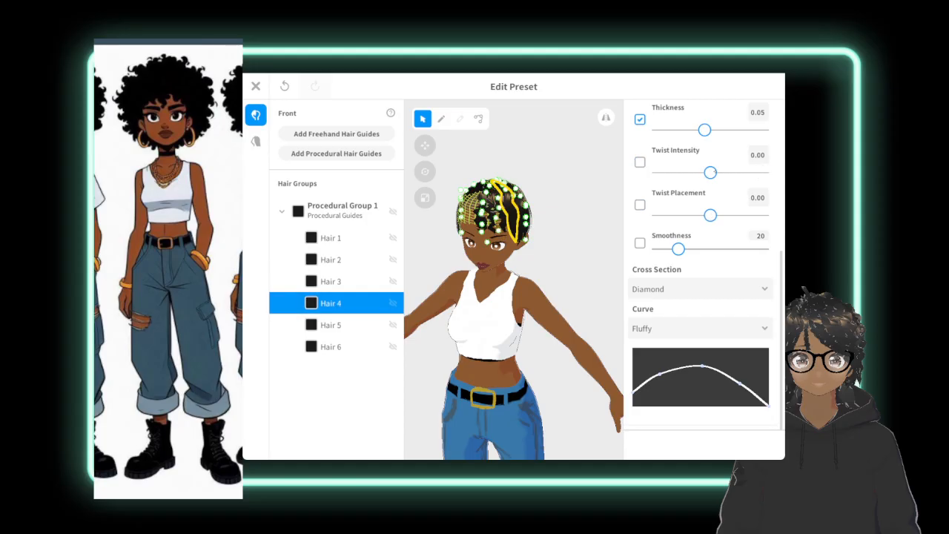
pyautogui.moveTo(710, 172); pyautogui.dragTo(762, 172)
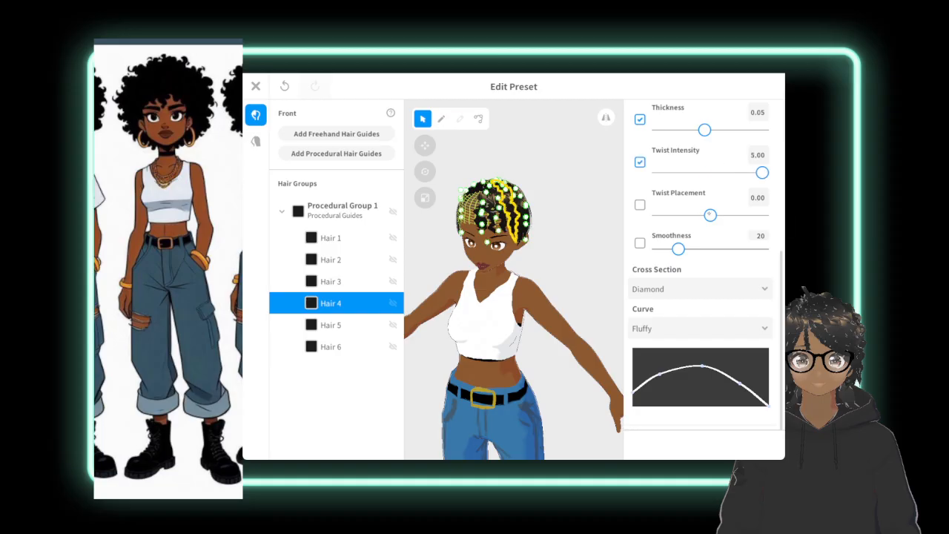
pyautogui.moveTo(710, 215); pyautogui.dragTo(709, 215)
# Set the twist intensity of Hair 5 and Hair 6 to 5.00.
pyautogui.click(331, 324)
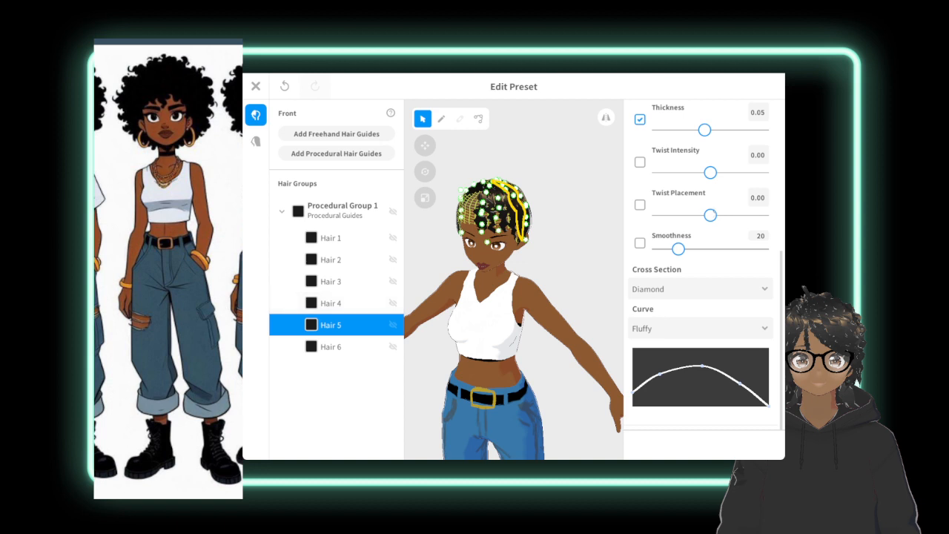
pyautogui.moveTo(711, 172); pyautogui.dragTo(762, 172)
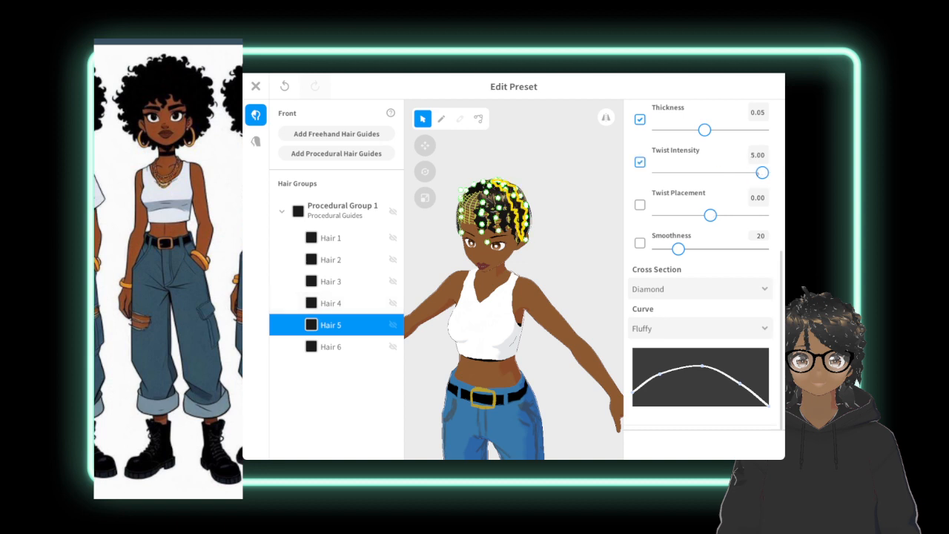
pyautogui.click(341, 347)
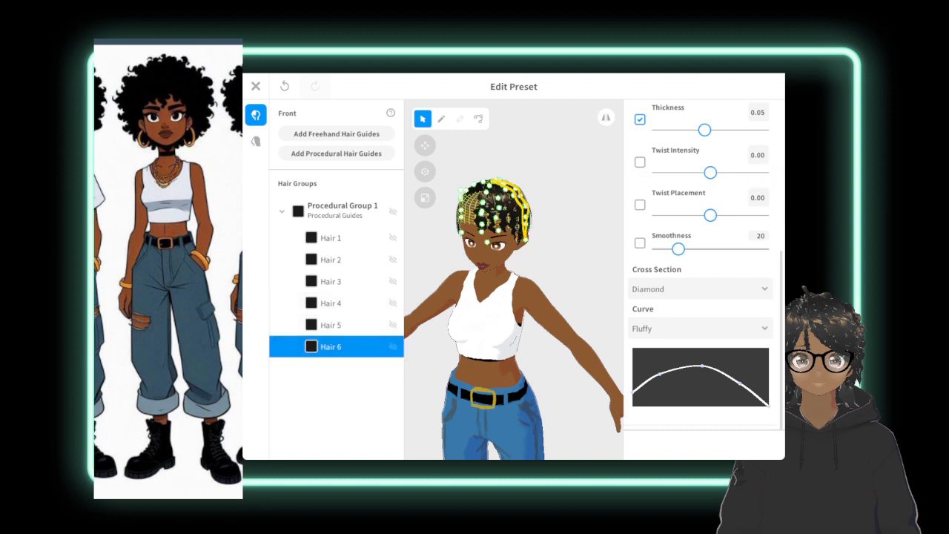
pyautogui.moveTo(710, 172); pyautogui.dragTo(760, 172)
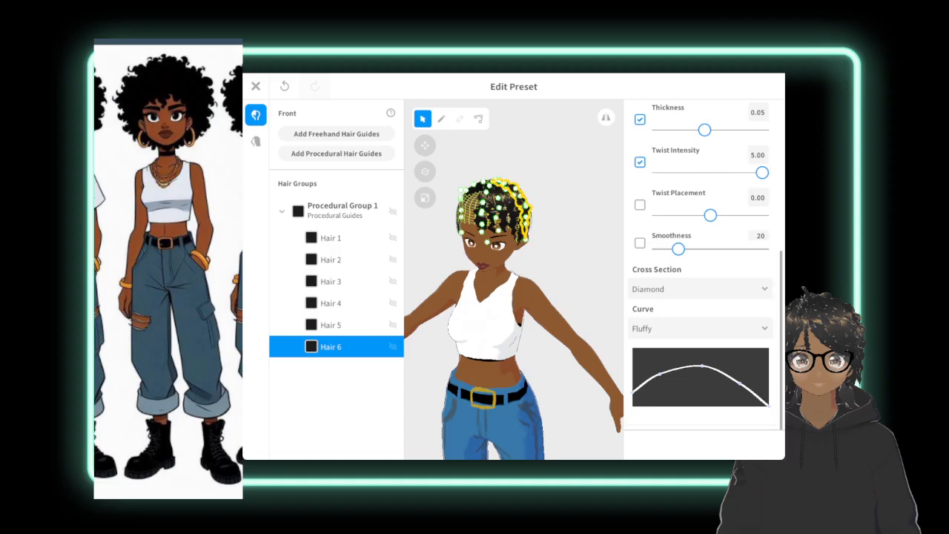
# Try adding a second group of procedural hair guides to the front hair and view it from the front.
pyautogui.click(566, 237)
pyautogui.moveTo(566, 236); pyautogui.dragTo(605, 243, button='right')
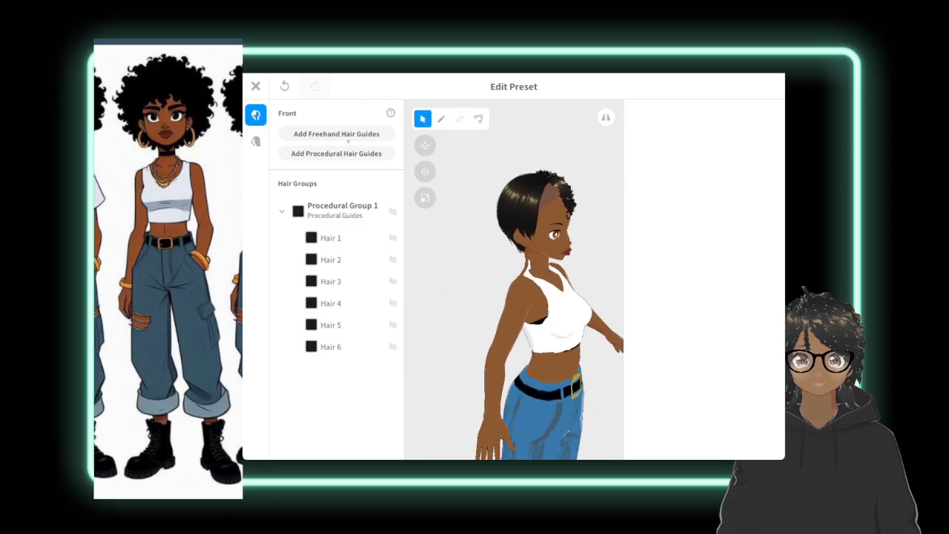
pyautogui.click(335, 154)
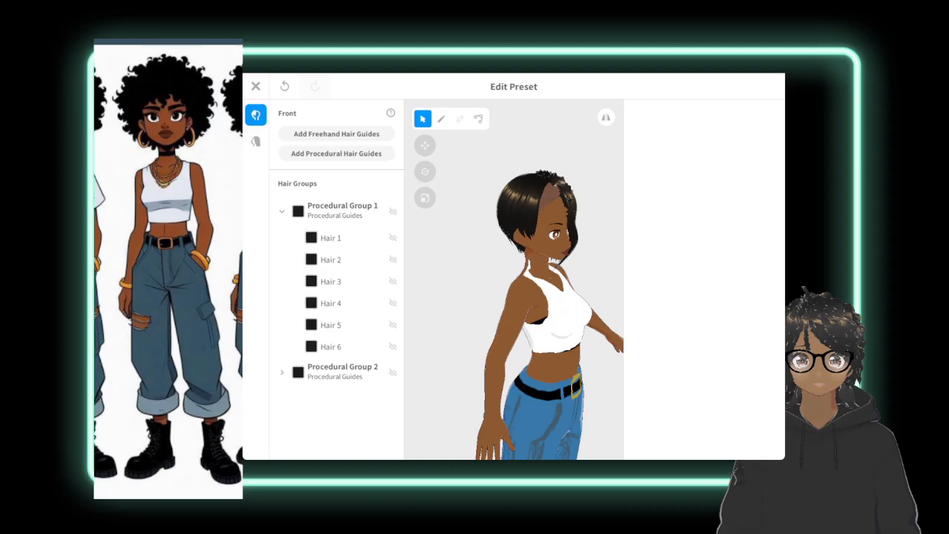
pyautogui.moveTo(579, 267); pyautogui.dragTo(512, 272, button='right')
pyautogui.moveTo(334, 281); pyautogui.dragTo(278, 282, button='right')
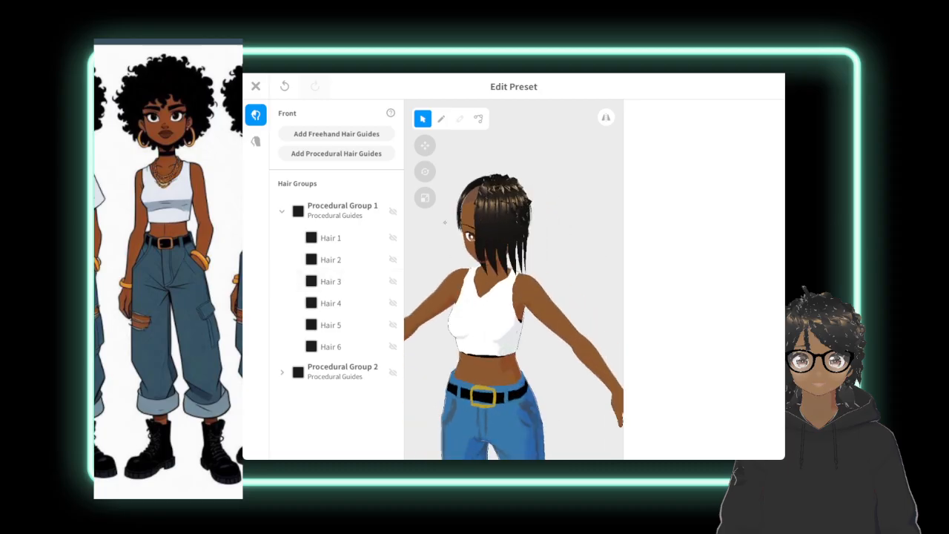
pyautogui.click(506, 217)
# Compare the guide meshes of the two procedural groups and delete Procedural Group 2.
pyautogui.click(337, 211)
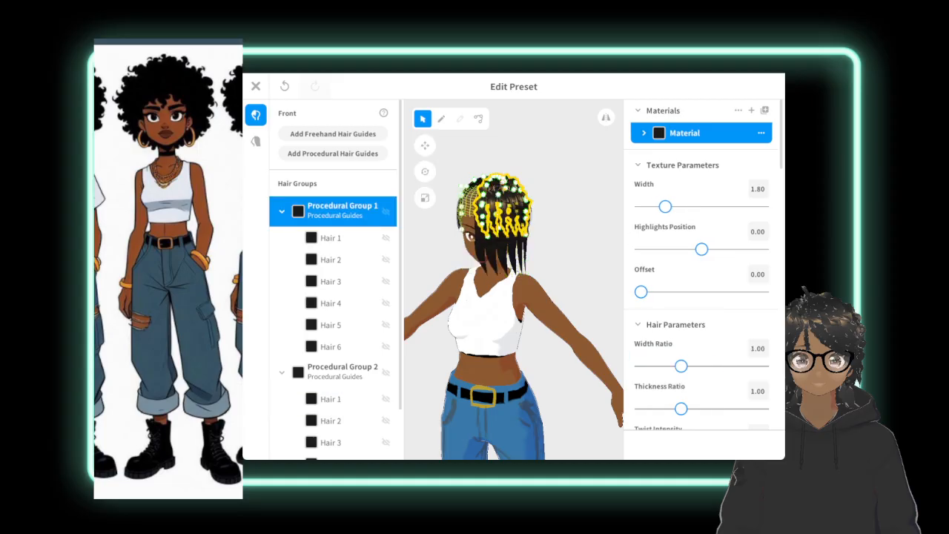
pyautogui.moveTo(475, 296); pyautogui.dragTo(608, 297, button='right')
pyautogui.click(579, 296)
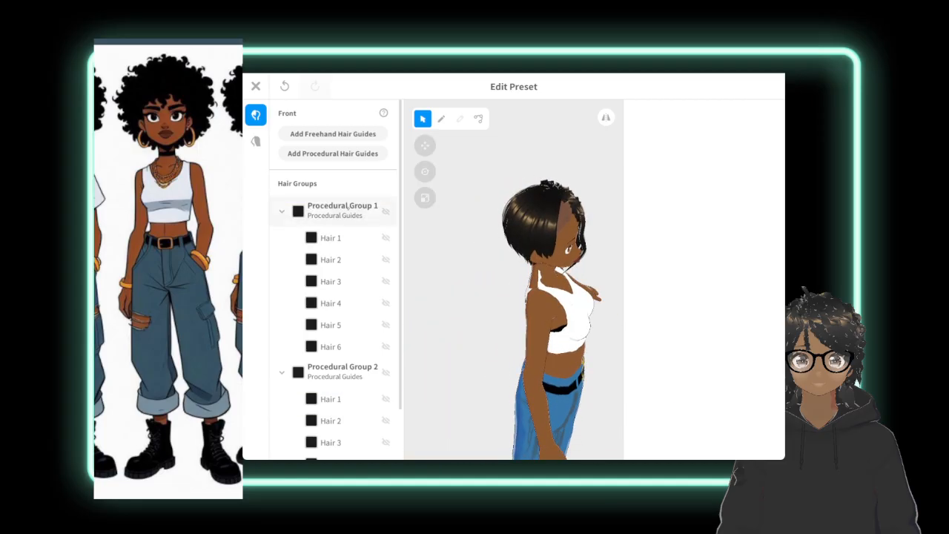
pyautogui.rightClick(352, 200)
pyautogui.click(348, 385)
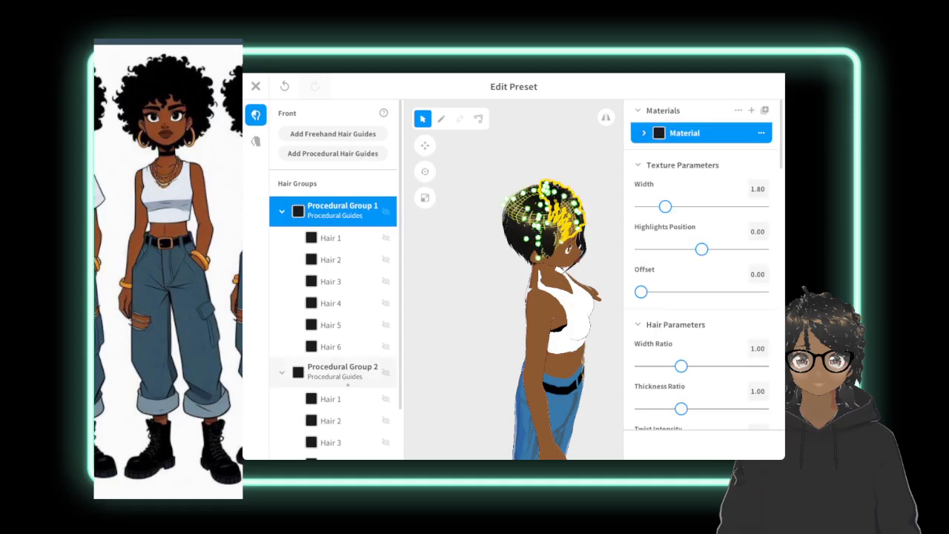
pyautogui.click(341, 378)
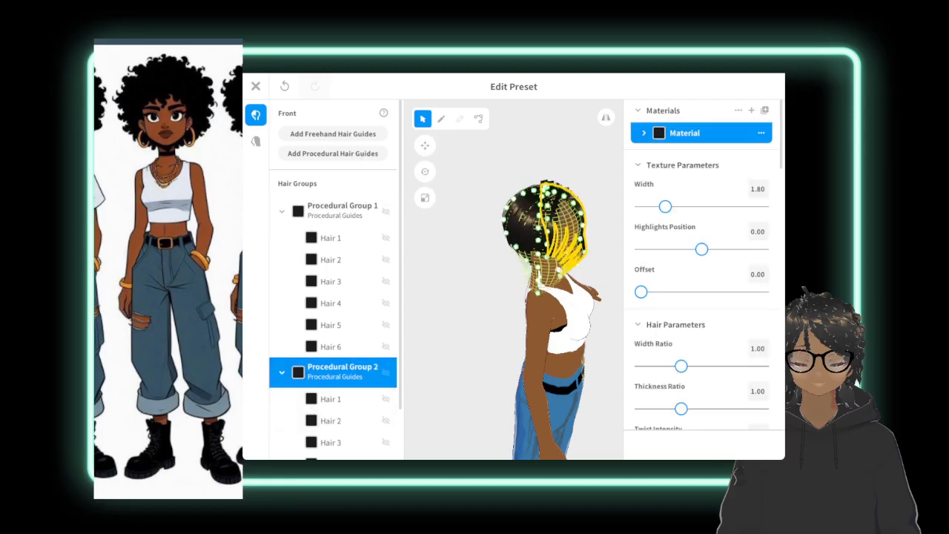
pyautogui.moveTo(519, 334); pyautogui.dragTo(304, 308, button='right')
pyautogui.click(438, 252)
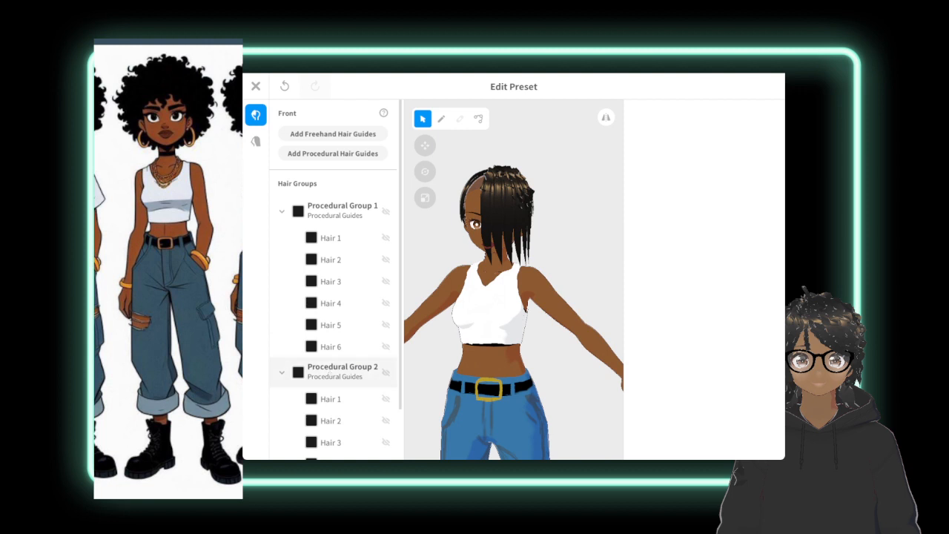
pyautogui.click(340, 371)
pyautogui.rightClick(343, 369)
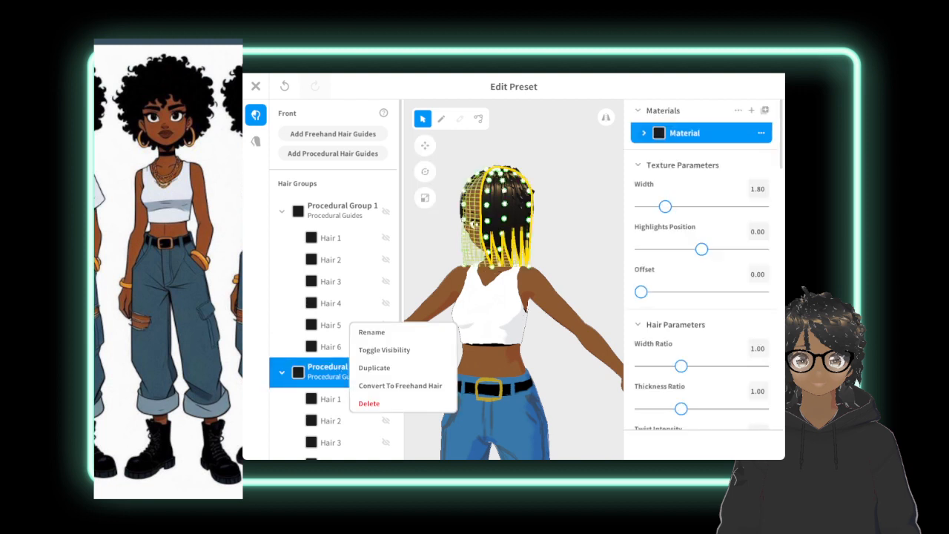
pyautogui.click(313, 401)
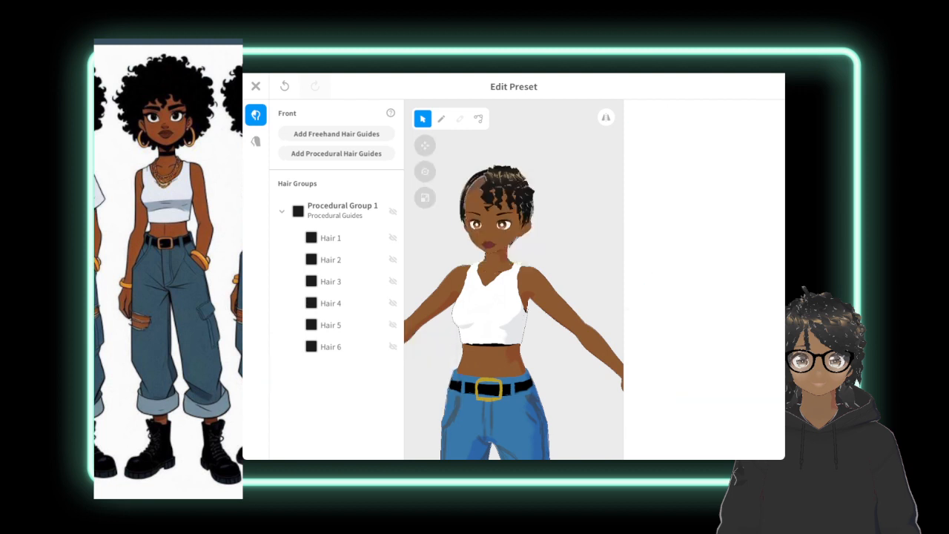
pyautogui.click(337, 209)
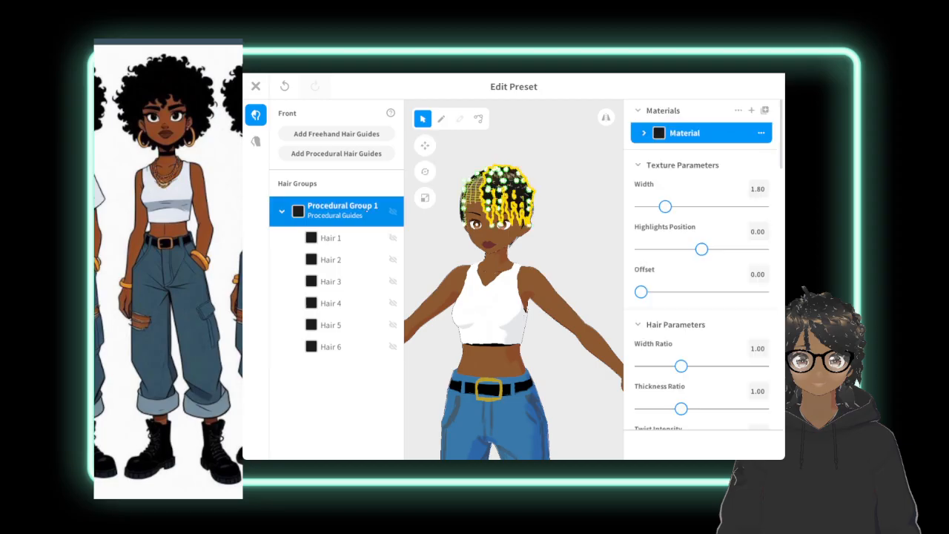
pyautogui.rightClick(366, 210)
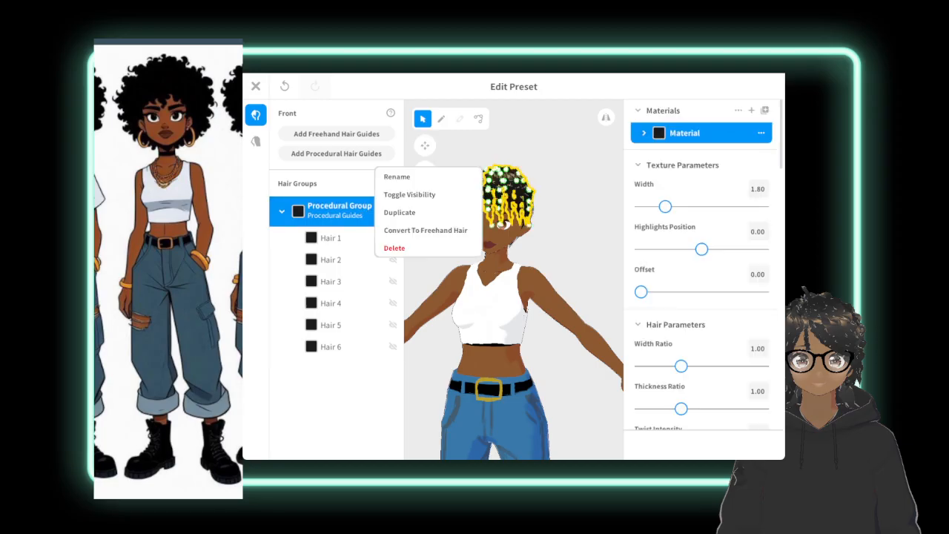
pyautogui.click(557, 146)
pyautogui.moveTo(558, 146); pyautogui.dragTo(614, 149, button='right')
pyautogui.click(595, 149)
# Add a freehand hair guide group to the front hair.
pyautogui.click(442, 119)
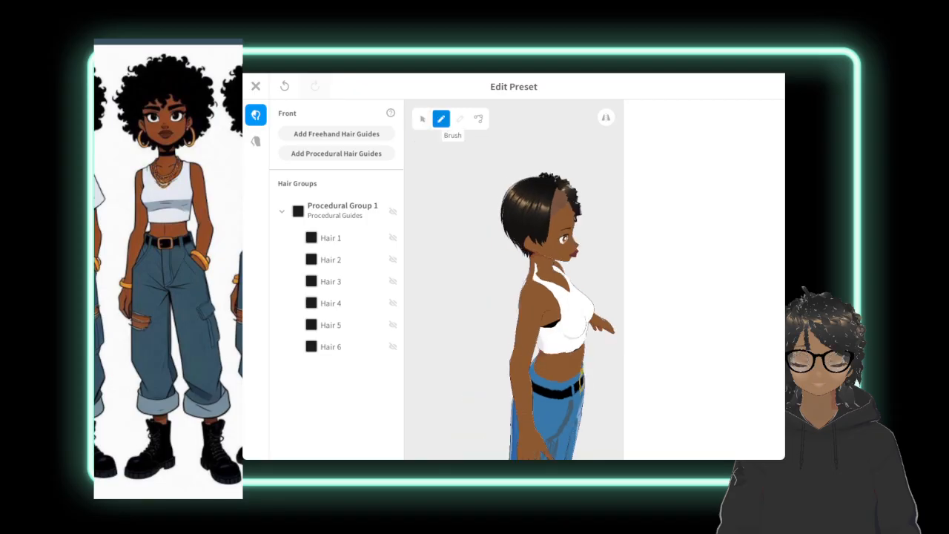
pyautogui.moveTo(549, 164); pyautogui.dragTo(519, 199, button='right')
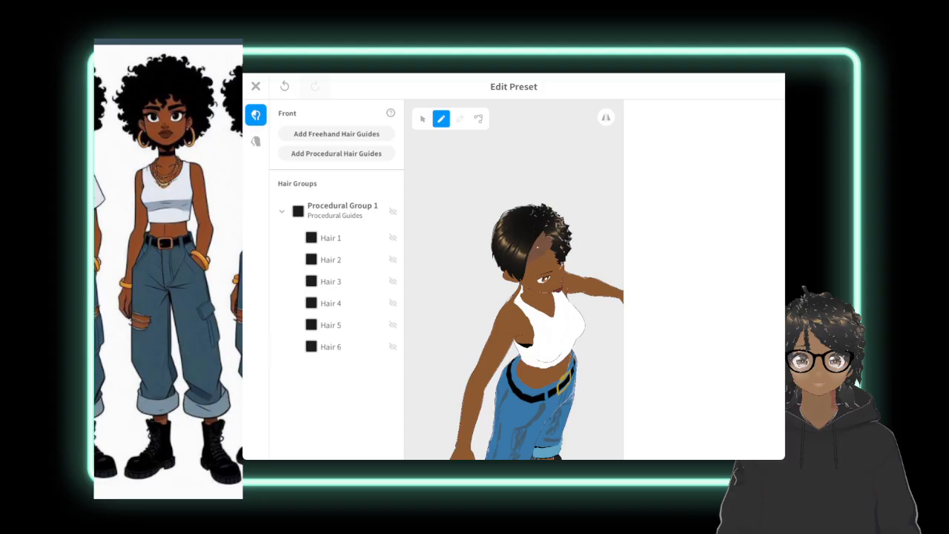
pyautogui.click(335, 198)
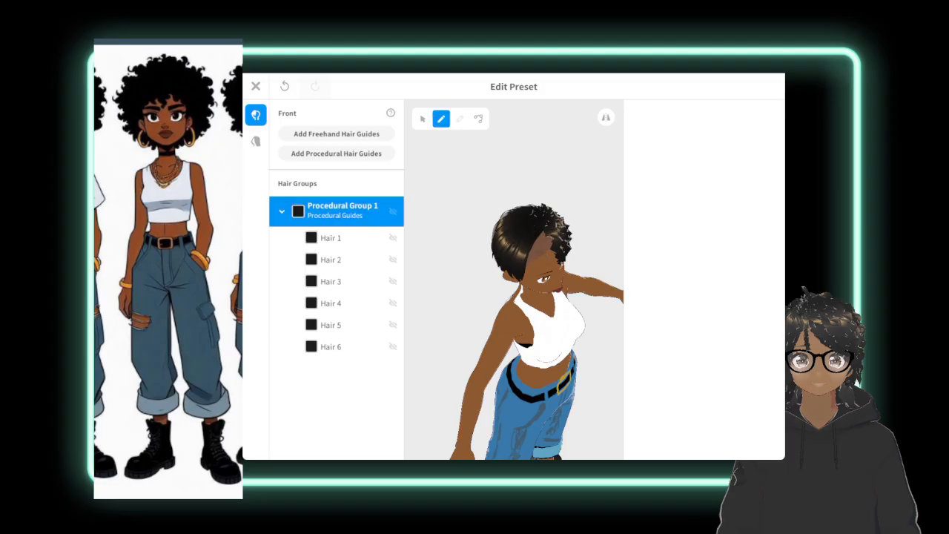
pyautogui.click(442, 120)
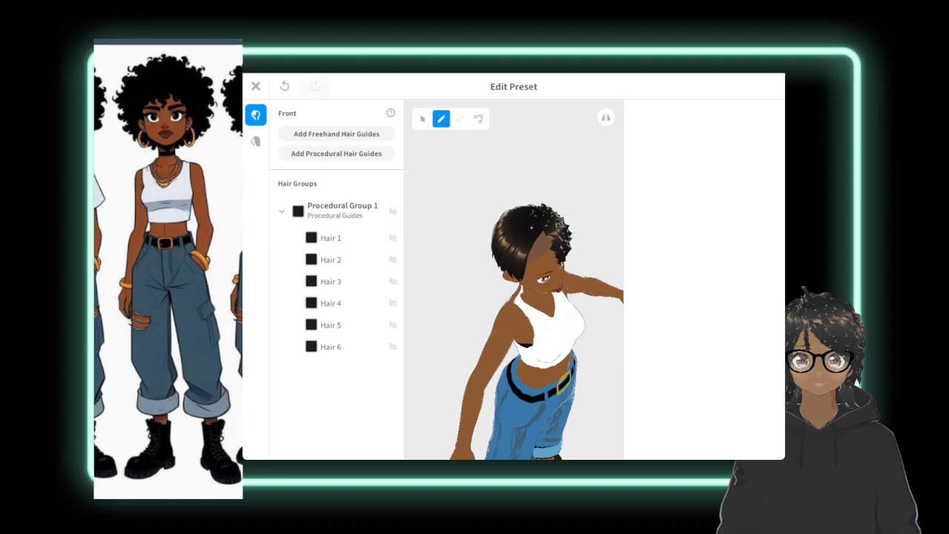
pyautogui.click(347, 131)
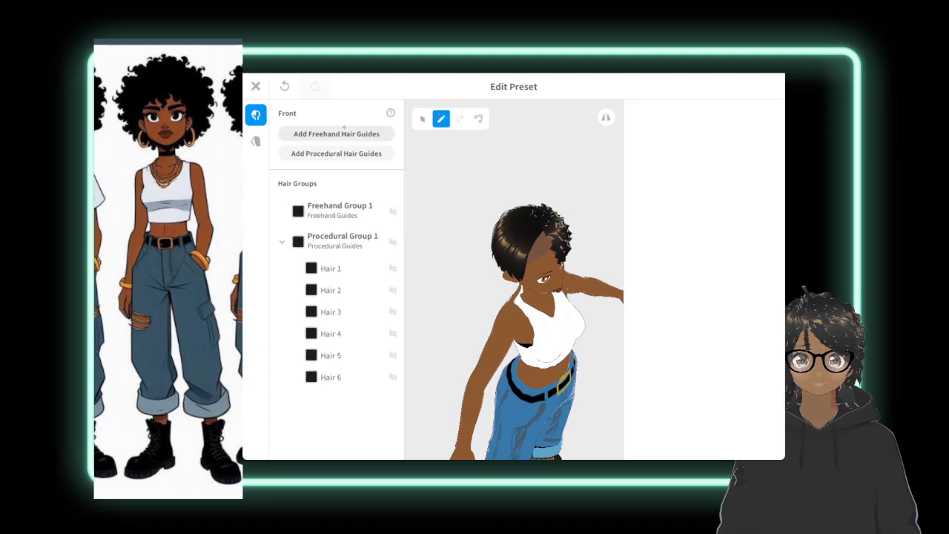
# Draw a freehand strand down the middle of the forehead in Freehand Group 1.
pyautogui.click(338, 210)
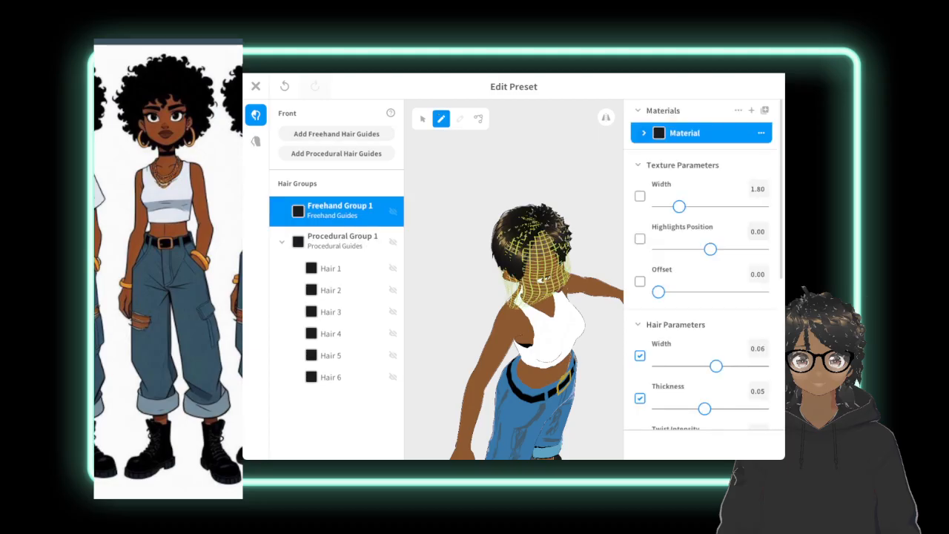
pyautogui.moveTo(542, 280)
pyautogui.mouseDown(button='right')
pyautogui.moveTo(356, 315)
pyautogui.moveTo(344, 332)
pyautogui.moveTo(358, 362)
pyautogui.mouseUp(button='right')
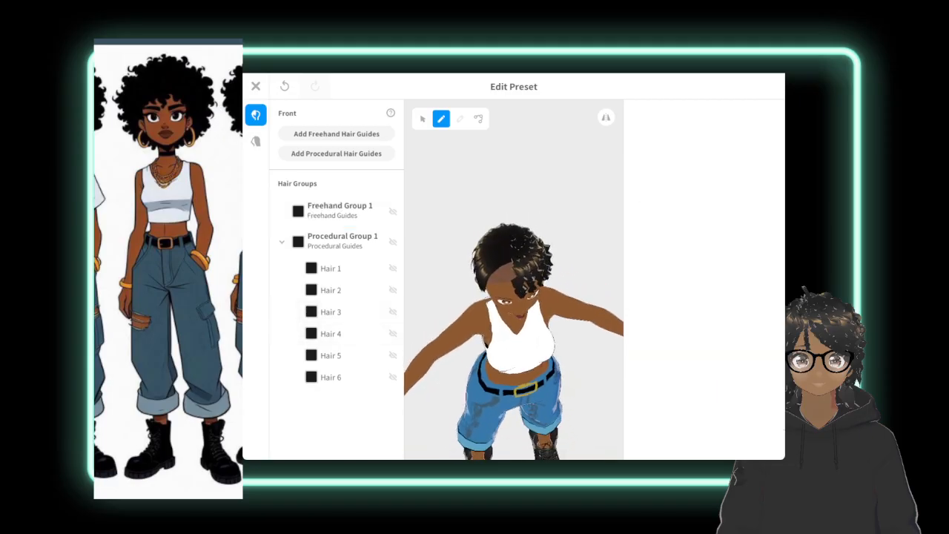
pyautogui.click(339, 212)
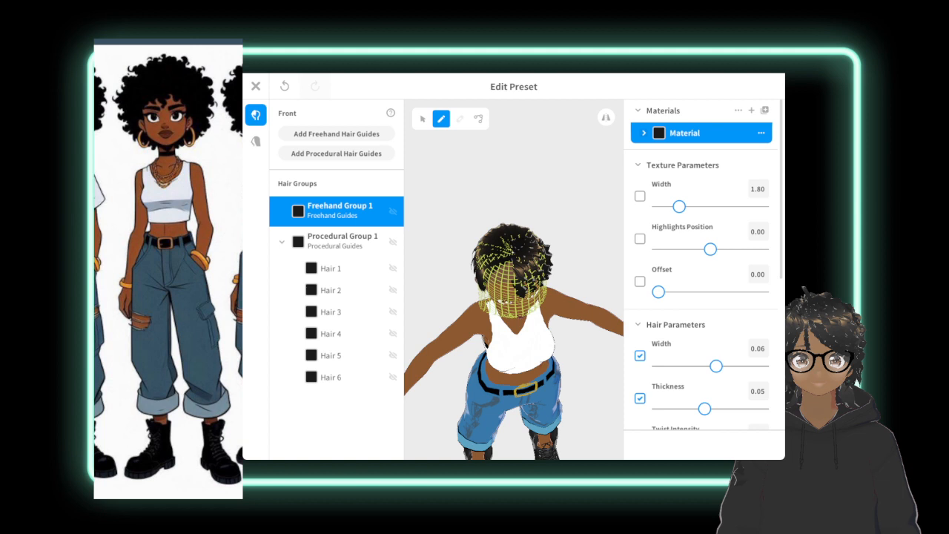
pyautogui.moveTo(511, 256); pyautogui.dragTo(504, 310)
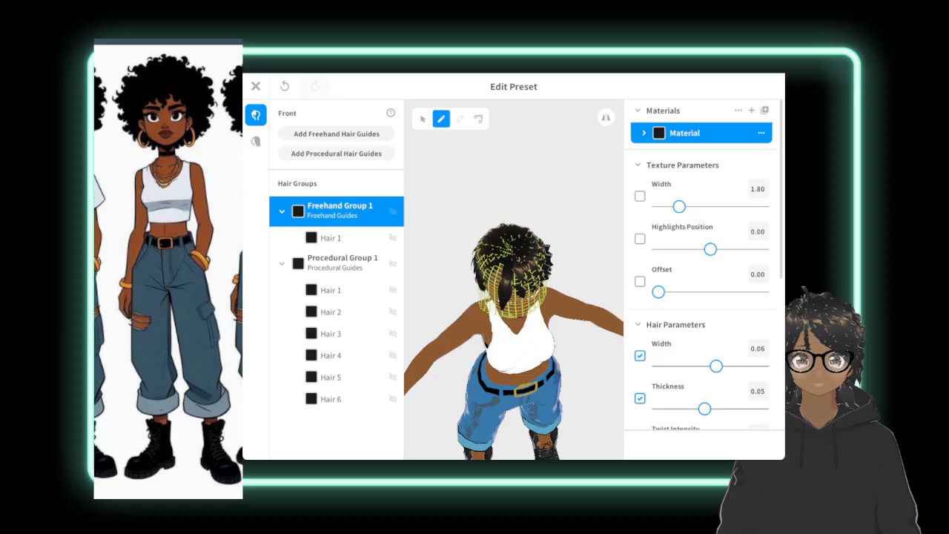
# Try setting the twist intensity of the freehand Hair 1 to 5.00 with the Brush tool active and look through the strand's options.
pyautogui.click(338, 237)
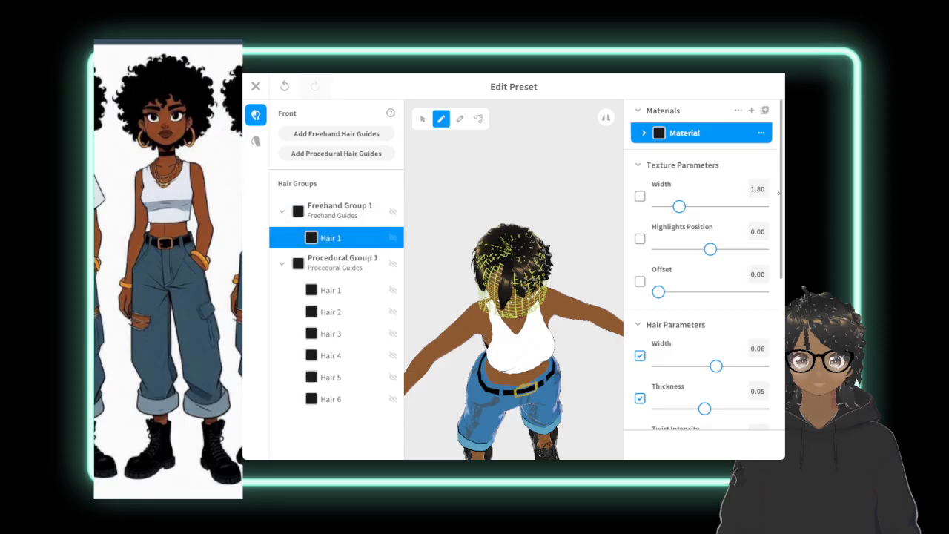
pyautogui.scroll(-1, 703, 297)
pyautogui.moveTo(710, 397); pyautogui.dragTo(762, 397)
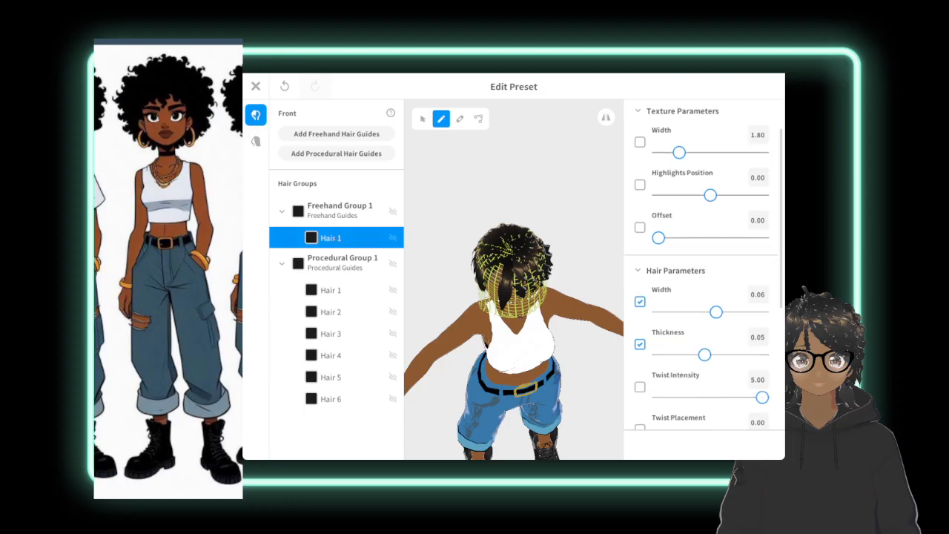
pyautogui.rightClick(339, 238)
pyautogui.click(331, 239)
pyautogui.rightClick(312, 233)
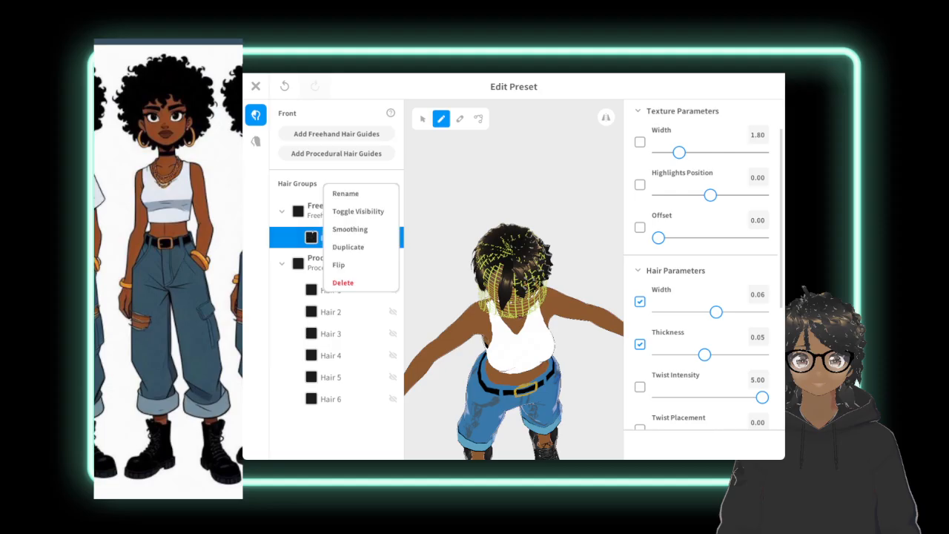
pyautogui.click(308, 235)
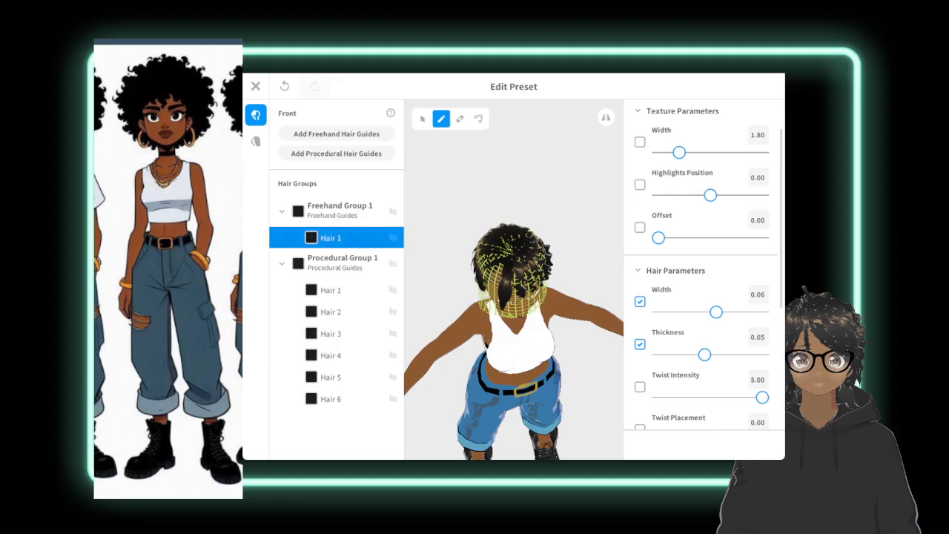
pyautogui.click(327, 207)
pyautogui.click(352, 230)
# Set the twist intensity of the freehand Hair 1 to 5.00 and try nudging the points of its Fluffy curve.
pyautogui.click(423, 118)
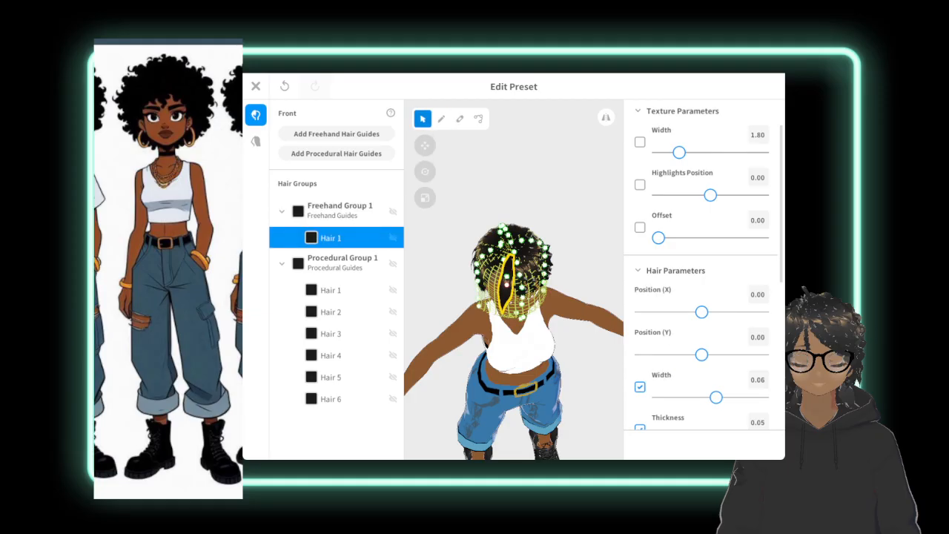
pyautogui.scroll(-5, 703, 267)
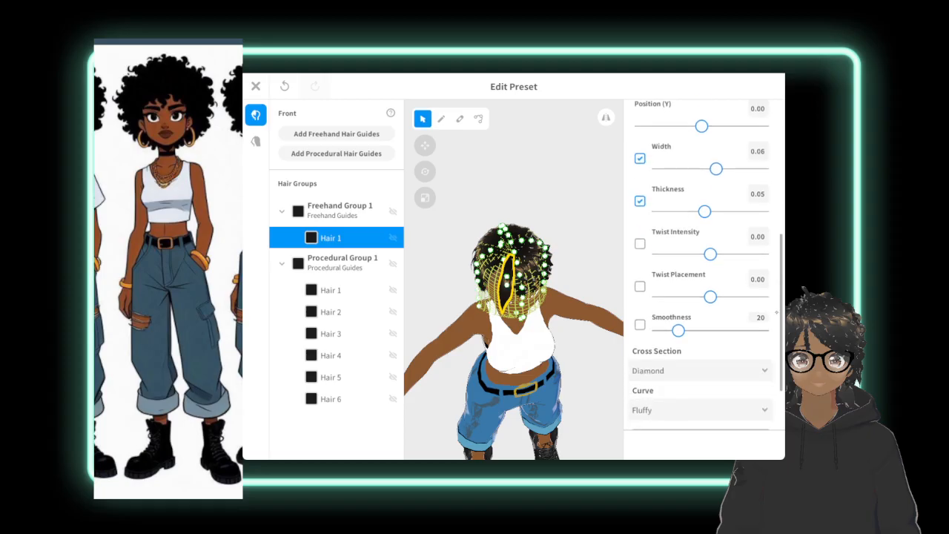
pyautogui.moveTo(710, 254); pyautogui.dragTo(763, 254)
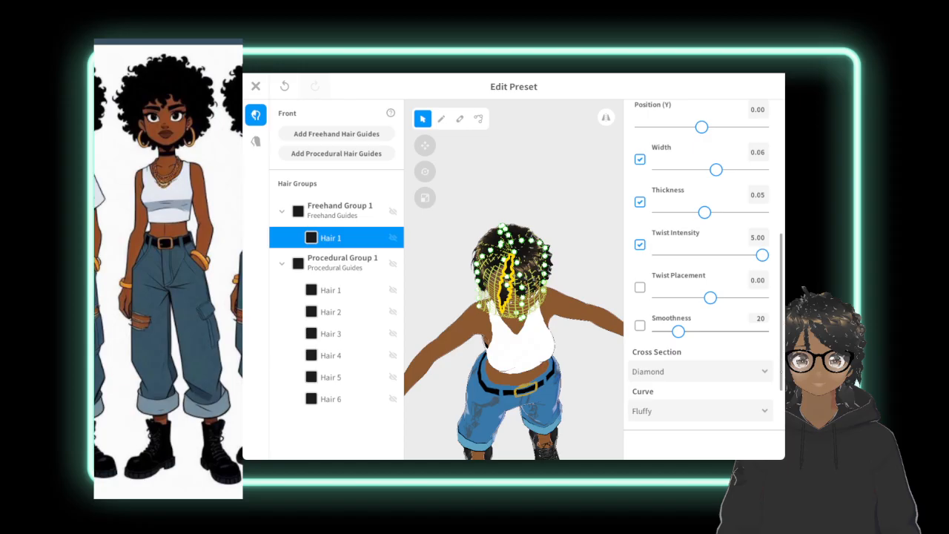
pyautogui.scroll(-3, 780, 387)
pyautogui.moveTo(705, 367)
pyautogui.mouseDown()
pyautogui.moveTo(721, 367)
pyautogui.moveTo(703, 367)
pyautogui.mouseUp()
pyautogui.moveTo(763, 403); pyautogui.dragTo(765, 409)
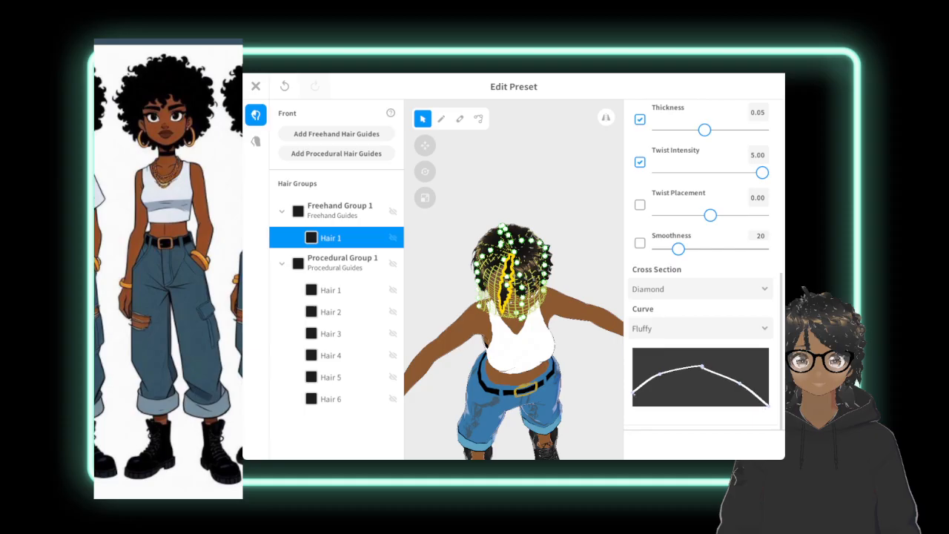
pyautogui.moveTo(634, 394); pyautogui.dragTo(644, 387)
# Draw a second freehand strand in Freehand Group 1, running from the crown diagonally down beside the first one.
pyautogui.click(337, 210)
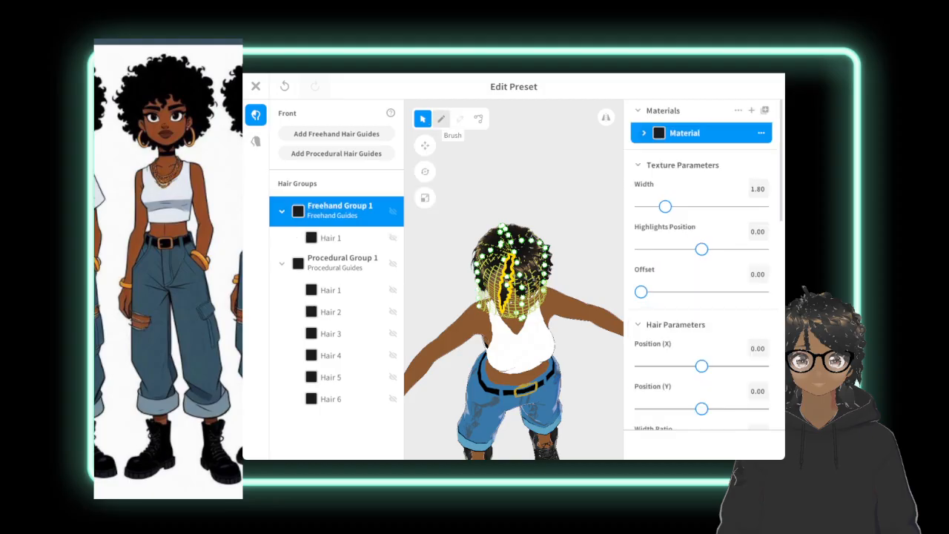
pyautogui.click(441, 120)
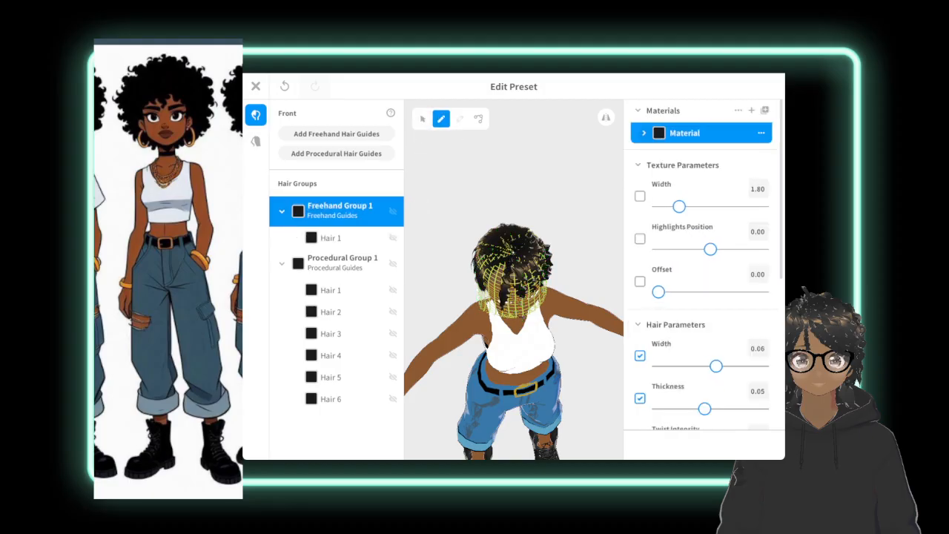
pyautogui.moveTo(510, 244); pyautogui.dragTo(489, 303)
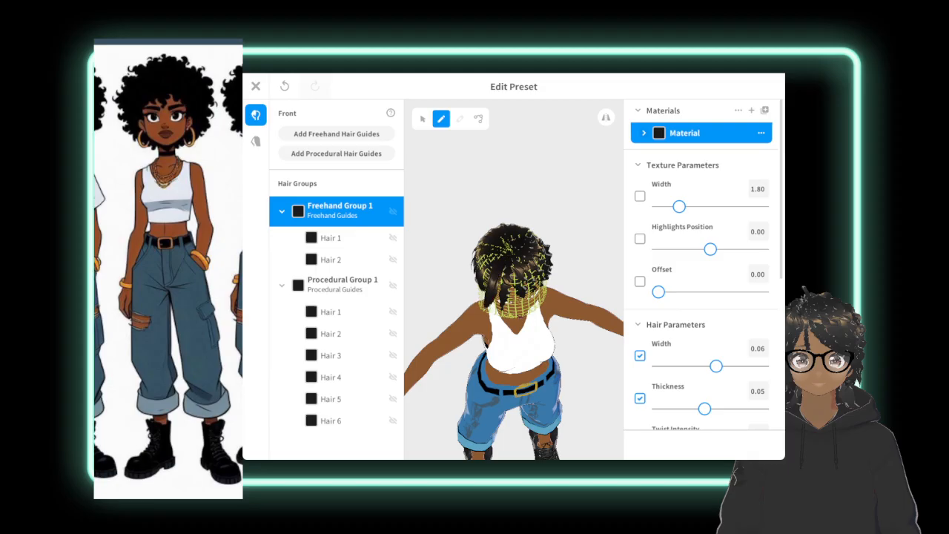
# Set the twist intensity of the freehand Hair 2 to 5.00 and lower its twist placement slightly.
pyautogui.click(327, 261)
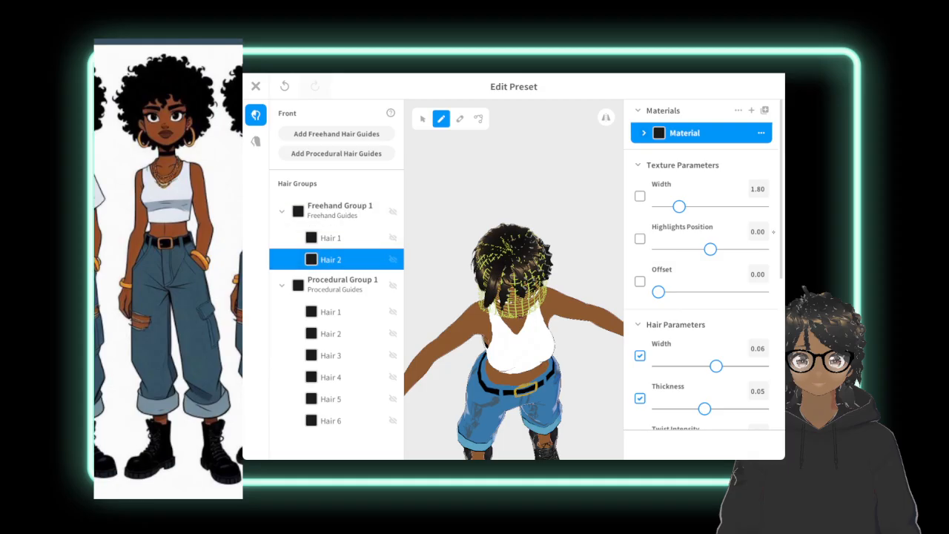
pyautogui.scroll(-3, 700, 282)
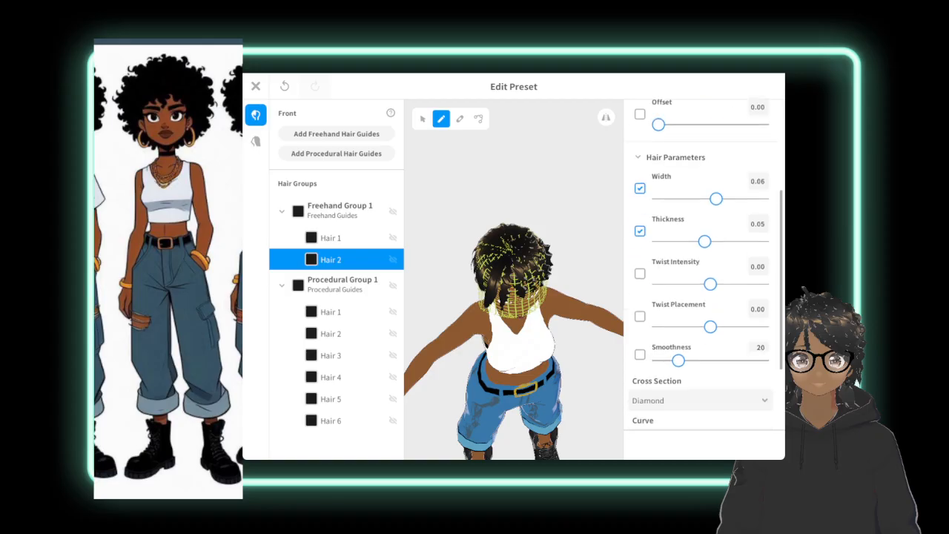
pyautogui.moveTo(711, 284); pyautogui.dragTo(726, 284)
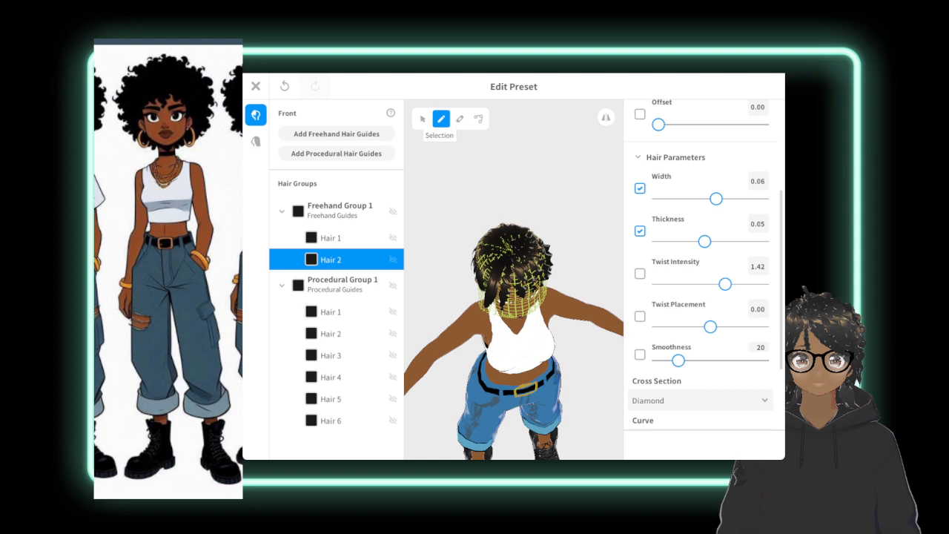
pyautogui.click(422, 119)
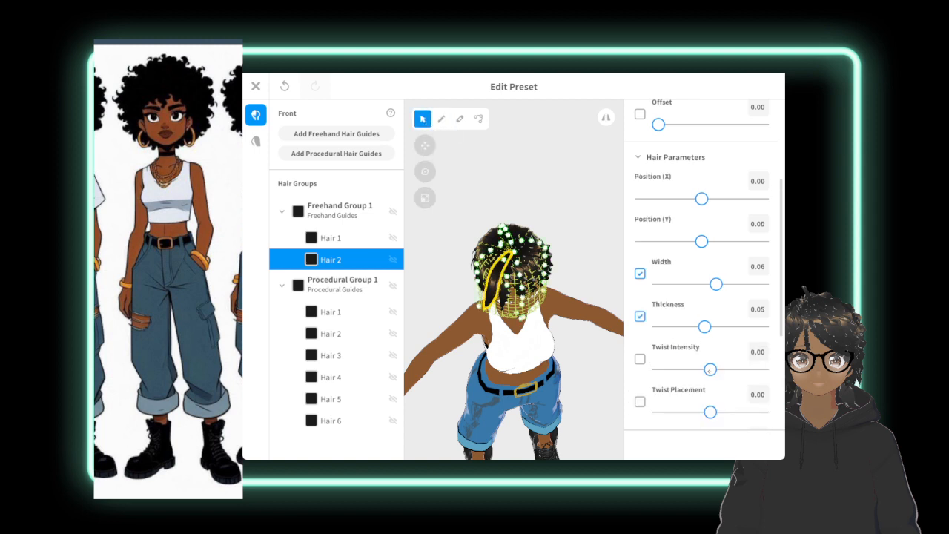
pyautogui.moveTo(710, 369); pyautogui.dragTo(762, 369)
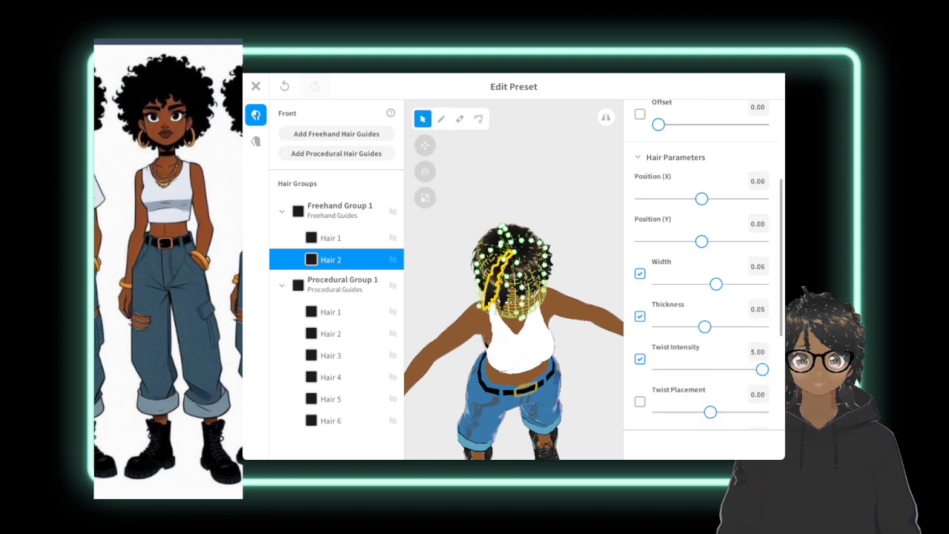
pyautogui.moveTo(710, 412); pyautogui.dragTo(694, 411)
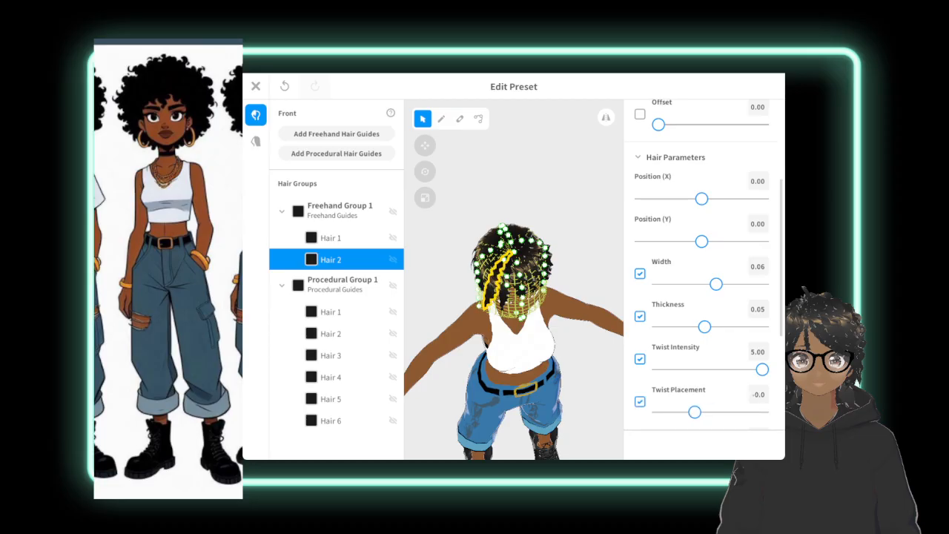
# Draw a third freehand strand from the crown toward the side of the head and view it from the side.
pyautogui.click(441, 118)
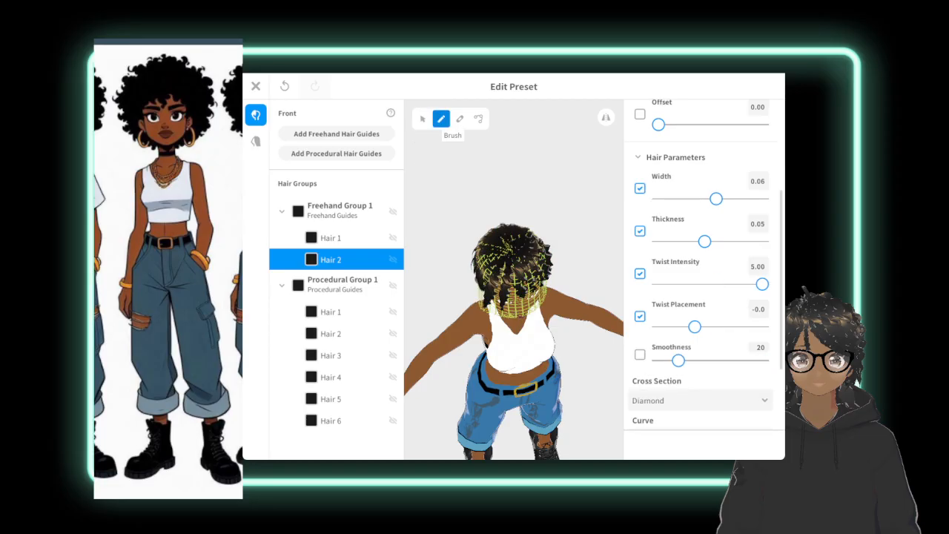
pyautogui.moveTo(506, 249); pyautogui.dragTo(470, 283)
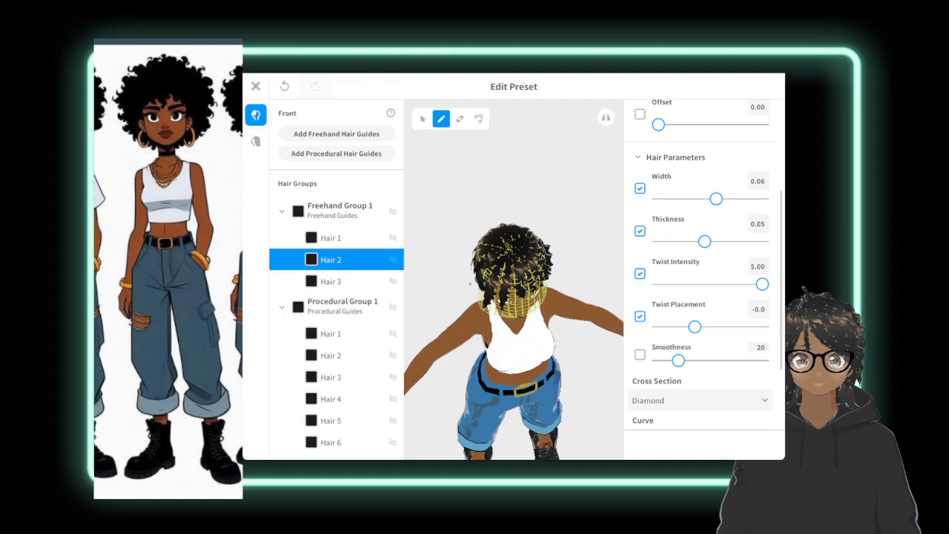
pyautogui.click(339, 287)
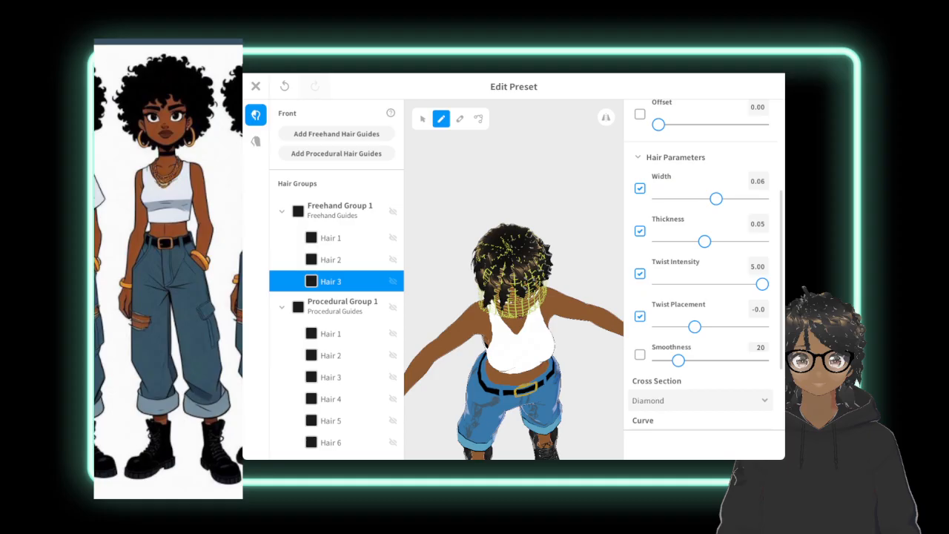
pyautogui.click(423, 119)
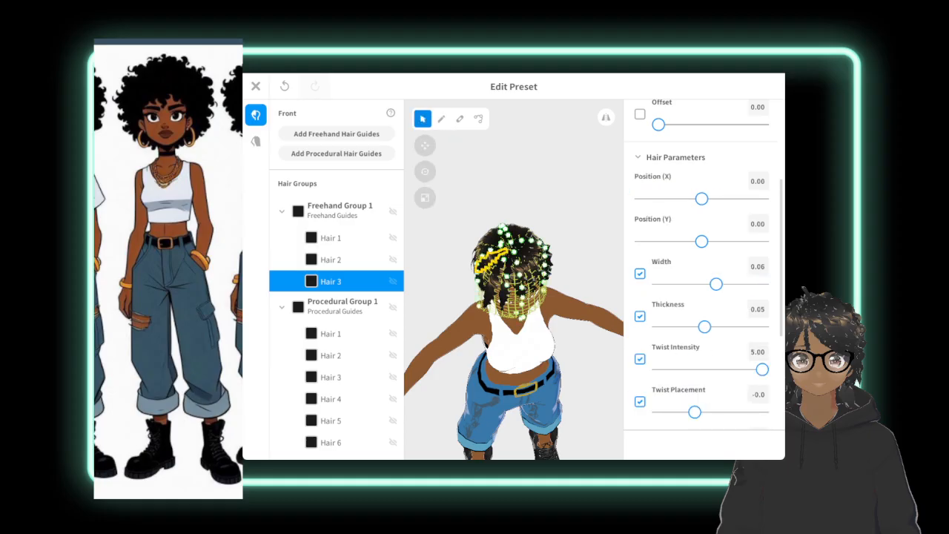
pyautogui.moveTo(437, 319); pyautogui.dragTo(489, 276, button='right')
pyautogui.click(475, 282)
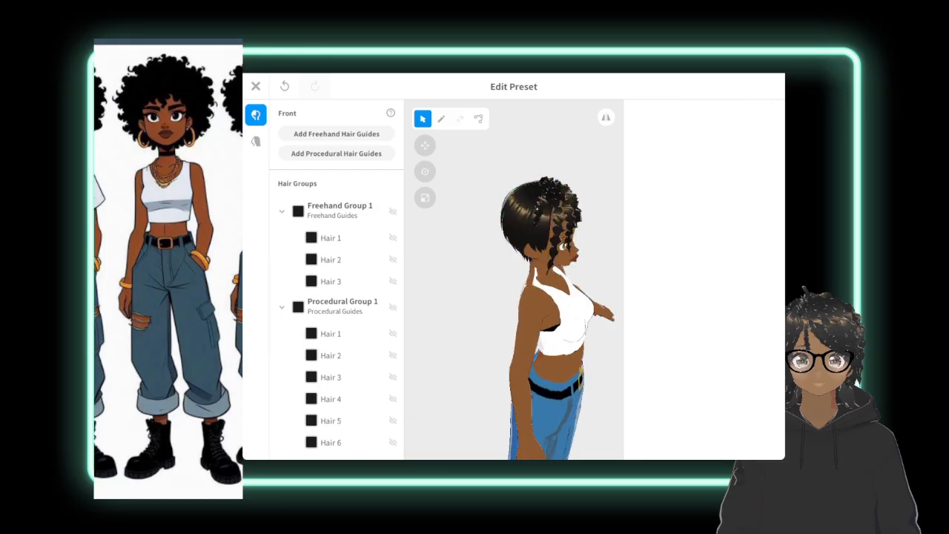
pyautogui.click(331, 282)
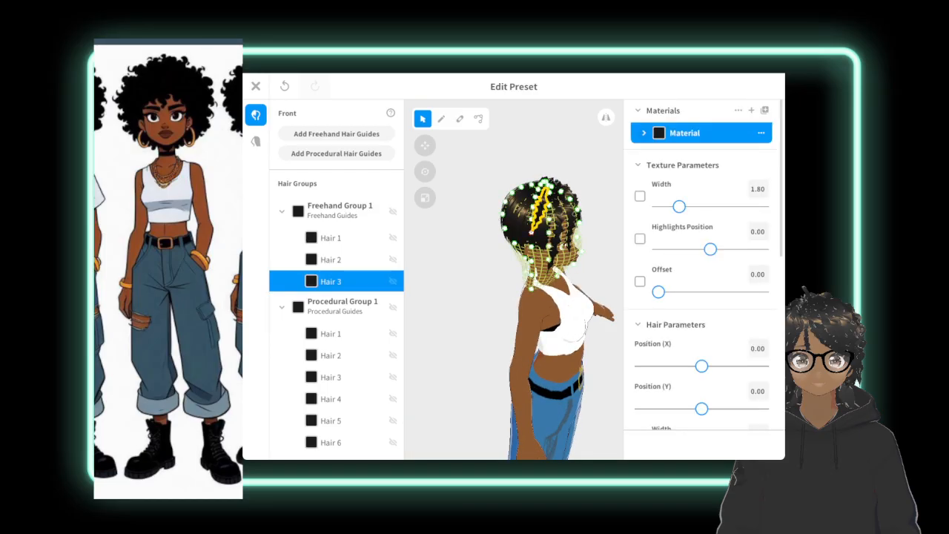
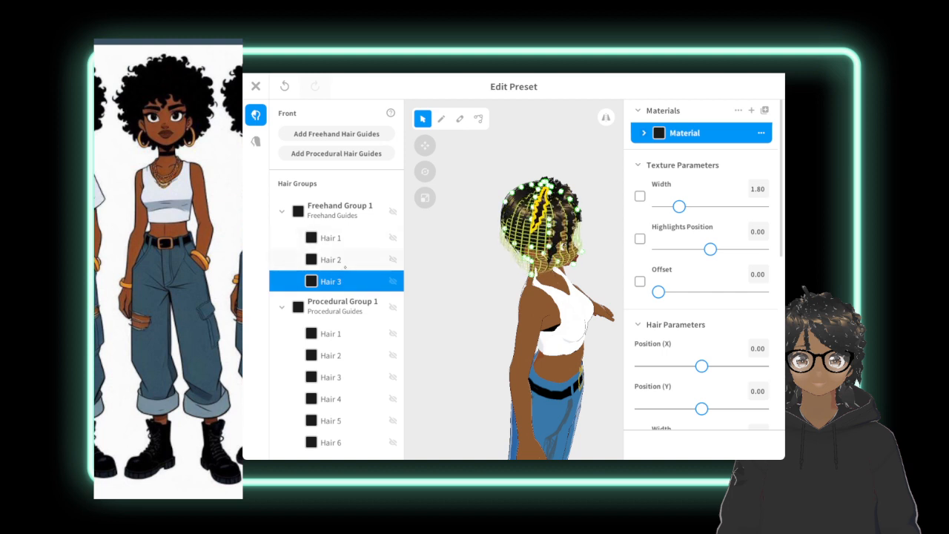
# Draw a fourth freehand strand in Freehand Group 1, running from the crown down the back of the head.
pyautogui.moveTo(444, 274); pyautogui.dragTo(467, 265, button='right')
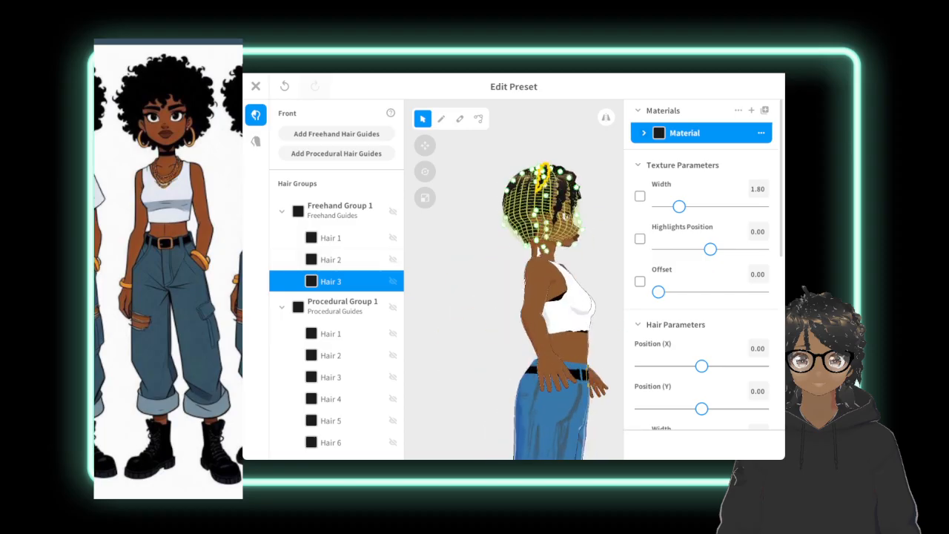
pyautogui.click(467, 265)
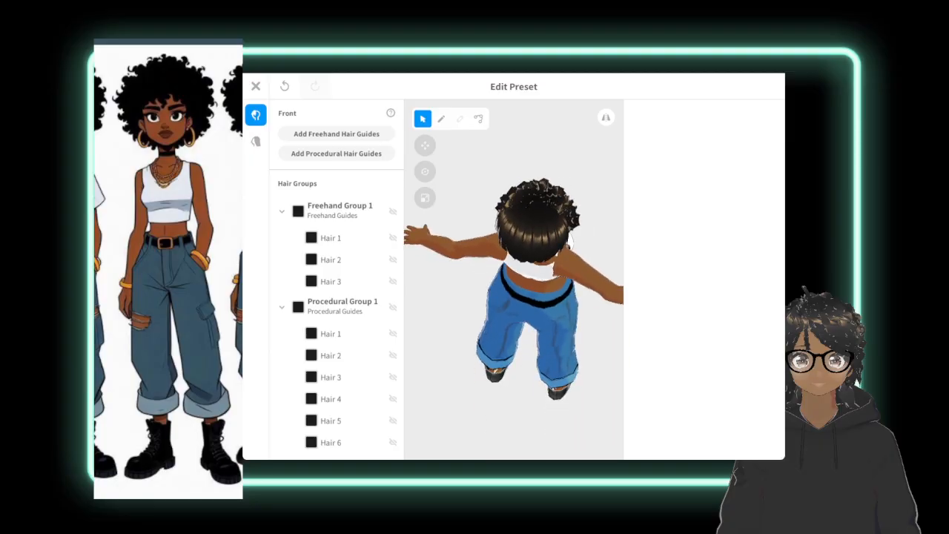
pyautogui.click(330, 282)
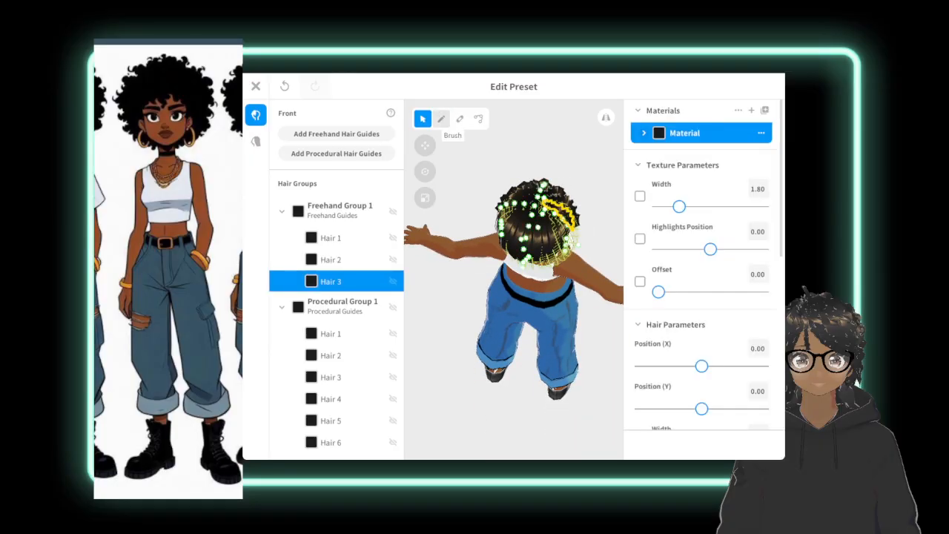
pyautogui.click(442, 119)
pyautogui.moveTo(539, 208); pyautogui.dragTo(530, 281)
pyautogui.moveTo(571, 319); pyautogui.dragTo(468, 252, button='right')
pyautogui.click(467, 252)
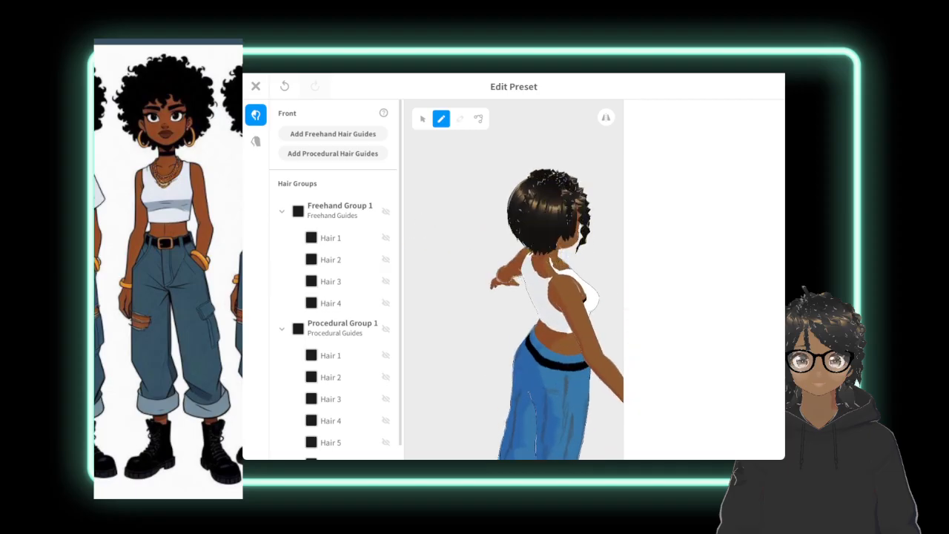
# Draw a fifth strand in Freehand Group 1 from the crown down the bare area at the back of the head.
pyautogui.moveTo(542, 189); pyautogui.dragTo(545, 286, button='right')
pyautogui.click(340, 211)
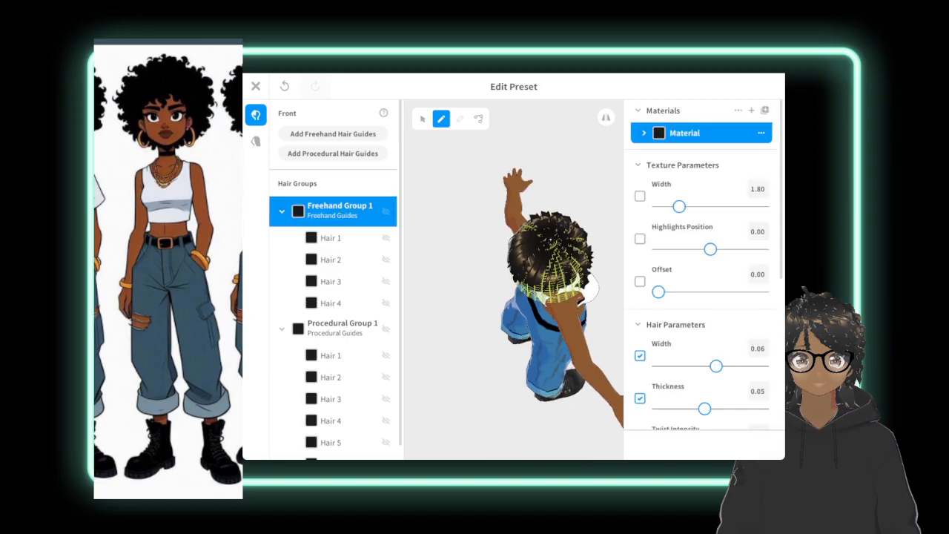
pyautogui.moveTo(555, 239); pyautogui.dragTo(535, 312)
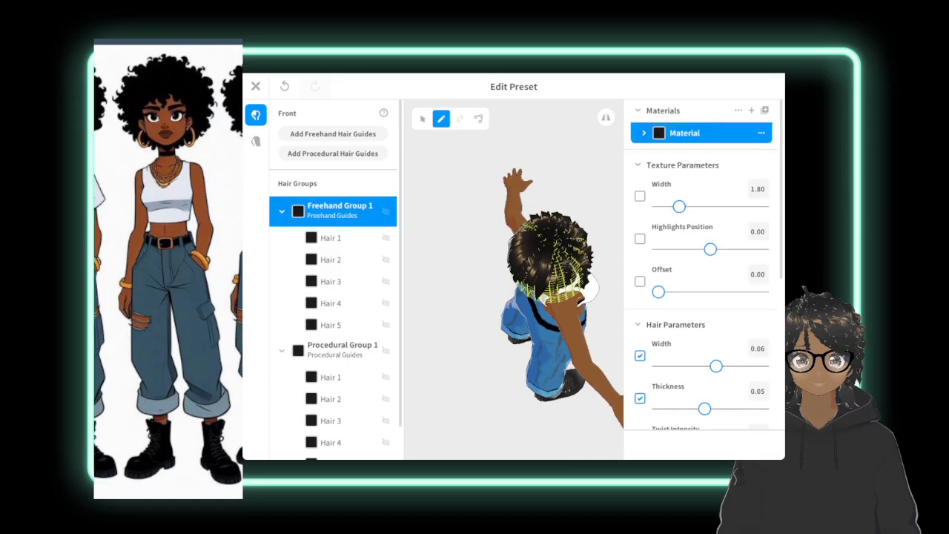
# Set the twist intensity of the freehand Hair 5 to 5.00.
pyautogui.click(339, 325)
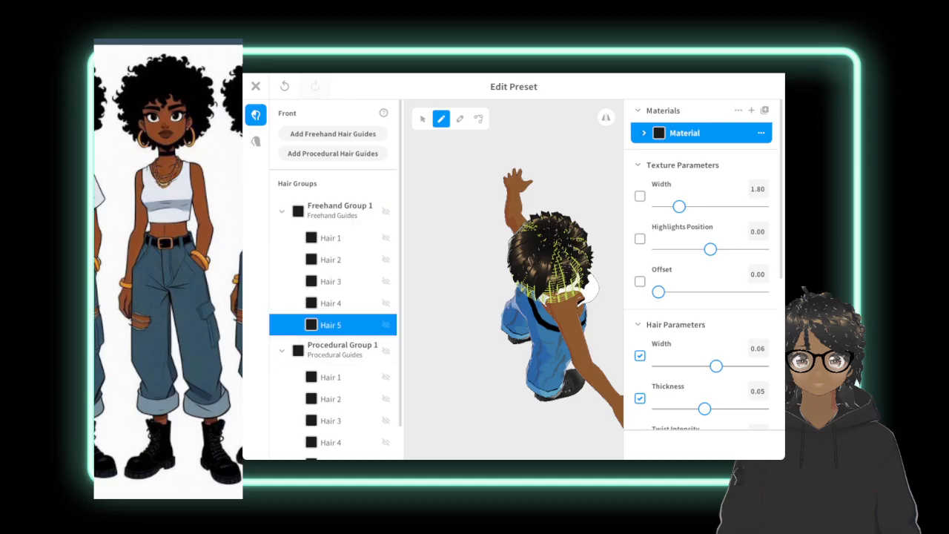
pyautogui.click(339, 303)
pyautogui.click(319, 329)
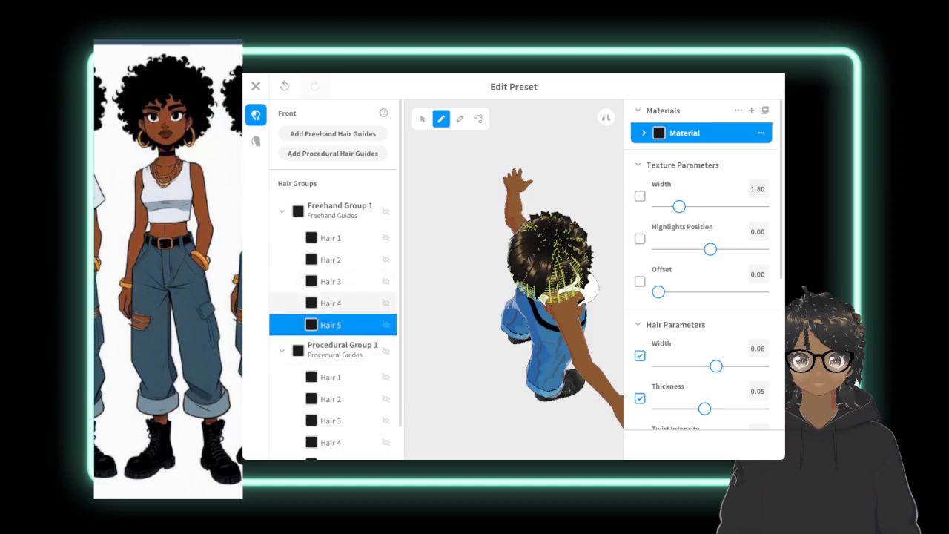
pyautogui.click(423, 120)
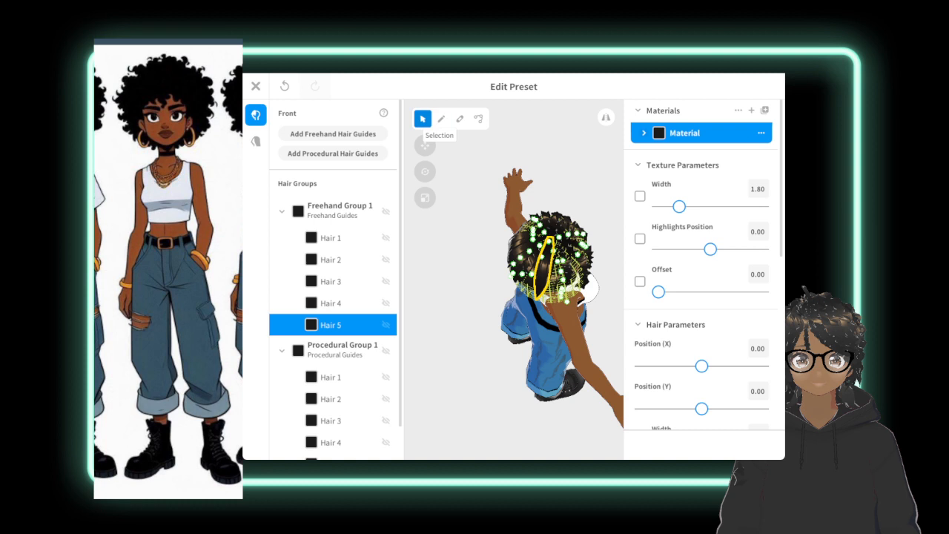
pyautogui.scroll(-10, 703, 265)
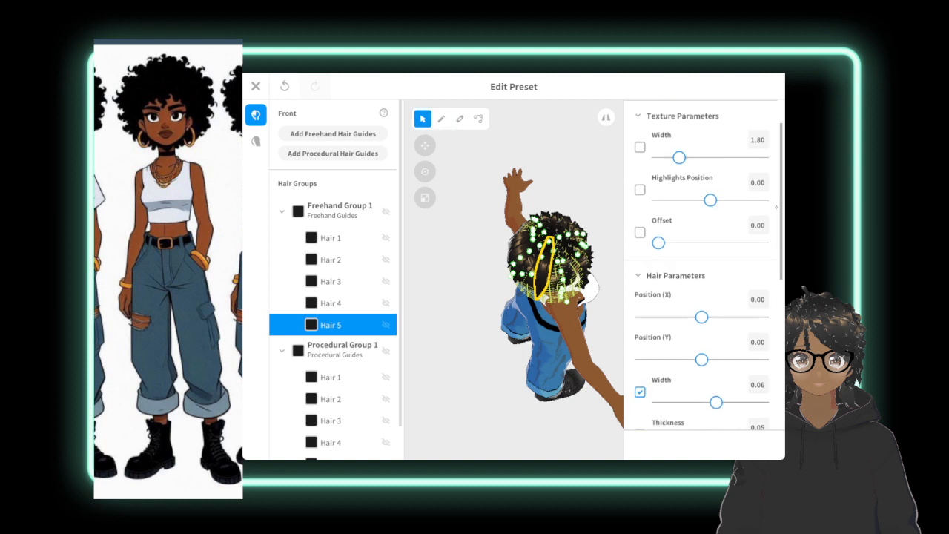
pyautogui.scroll(3, 702, 265)
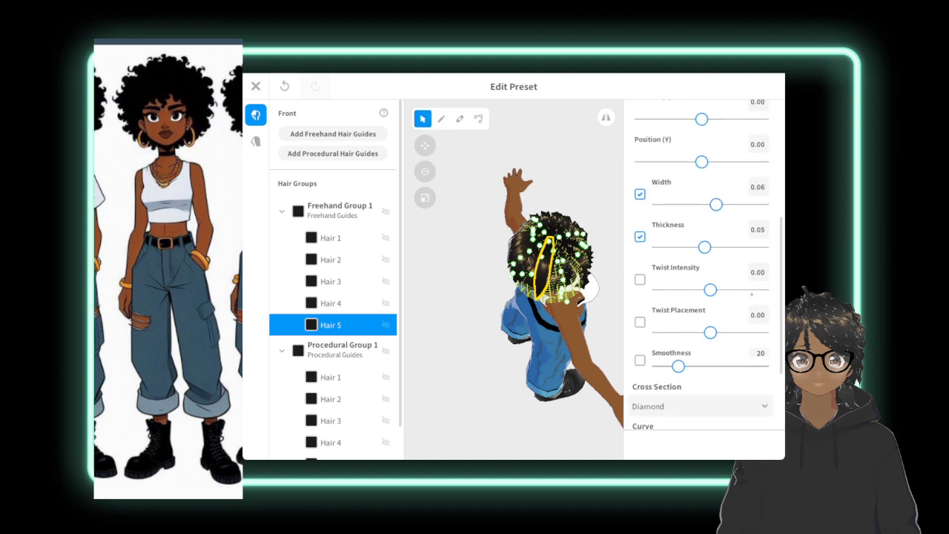
pyautogui.moveTo(710, 289); pyautogui.dragTo(762, 289)
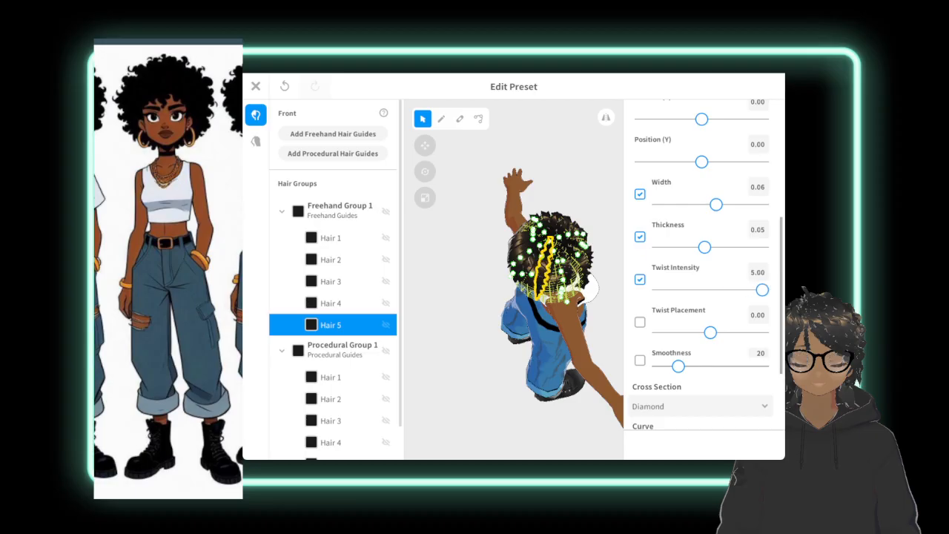
# Check the placement and twist settings of freehand Hair 4 through Hair 1, ending with Hair 5 selected.
pyautogui.click(331, 303)
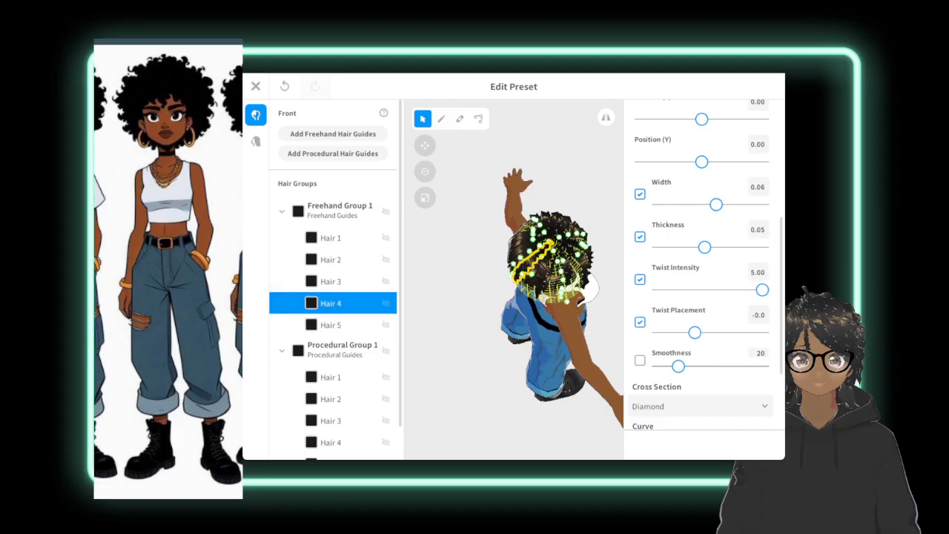
pyautogui.click(345, 281)
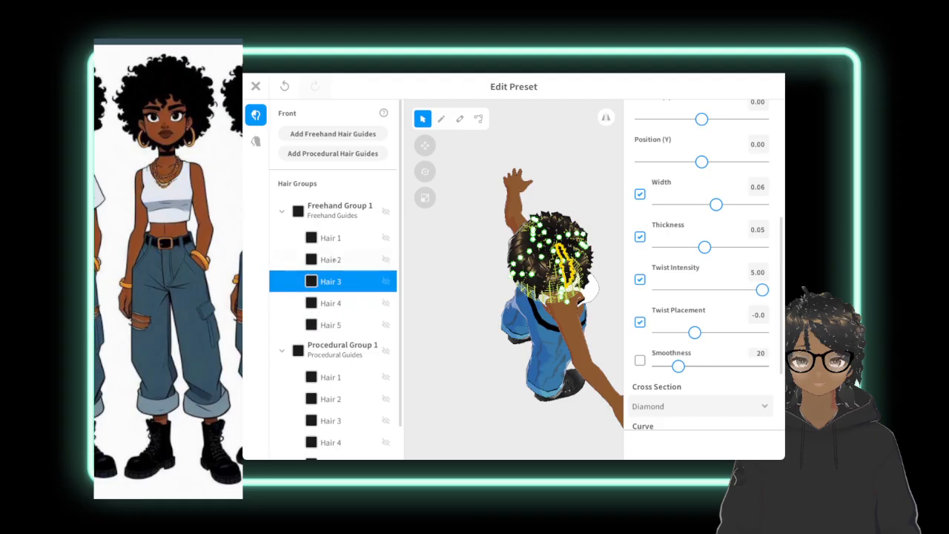
pyautogui.click(331, 260)
pyautogui.click(333, 236)
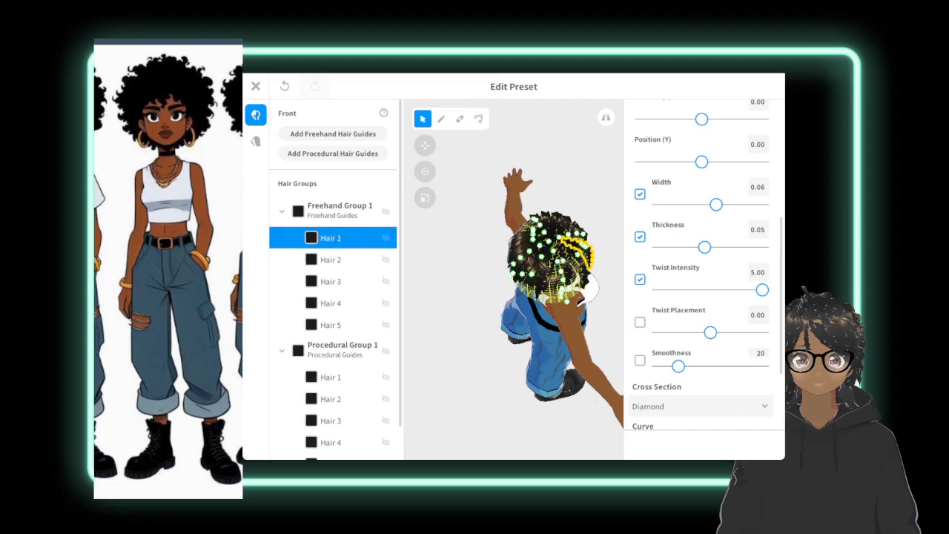
pyautogui.click(331, 319)
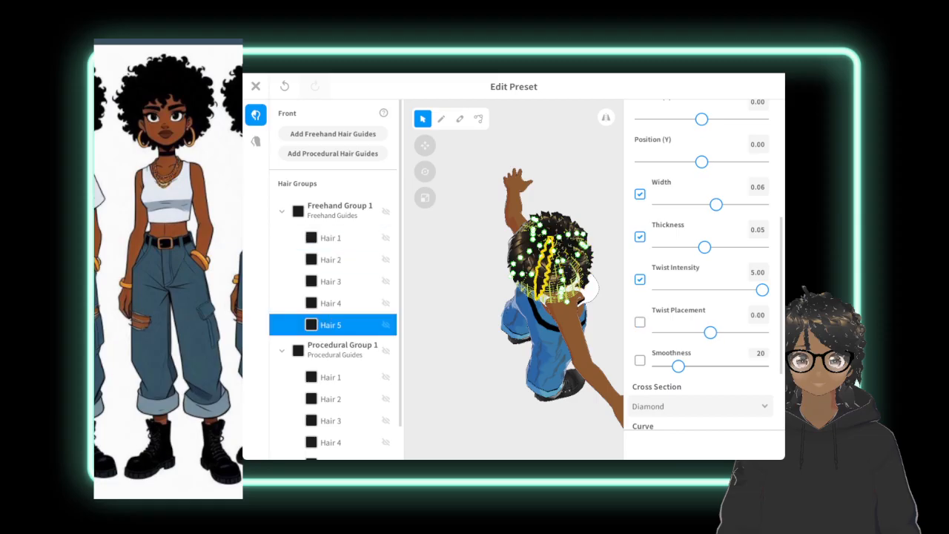
# Inspect the coverage of Procedural Group 1, a procedural strand at the side of the head and the freehand Hair 2.
pyautogui.click(441, 119)
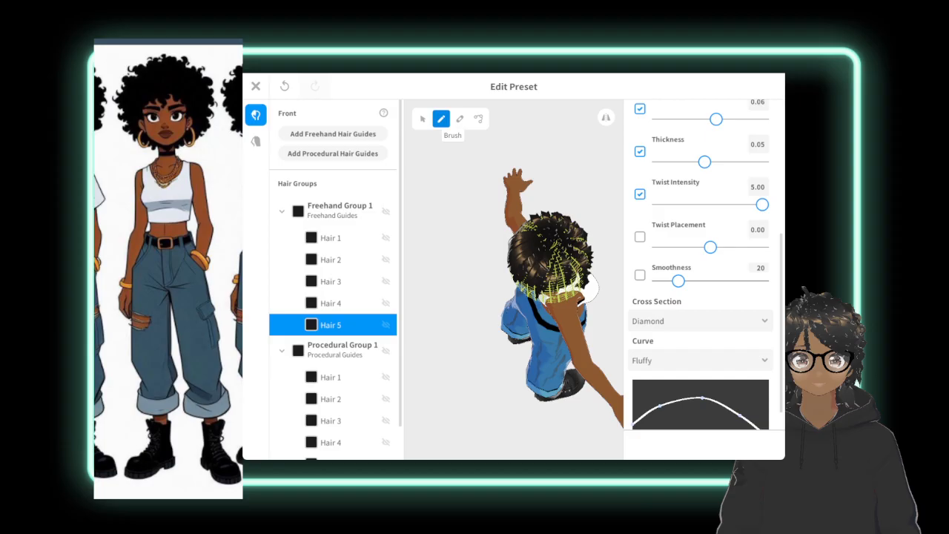
pyautogui.moveTo(467, 237); pyautogui.dragTo(552, 209, button='right')
pyautogui.click(342, 350)
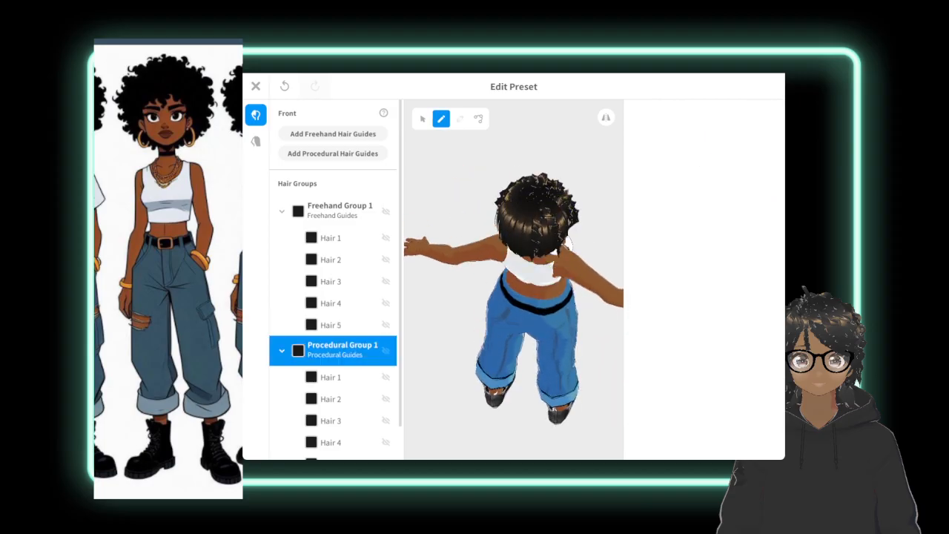
pyautogui.click(423, 118)
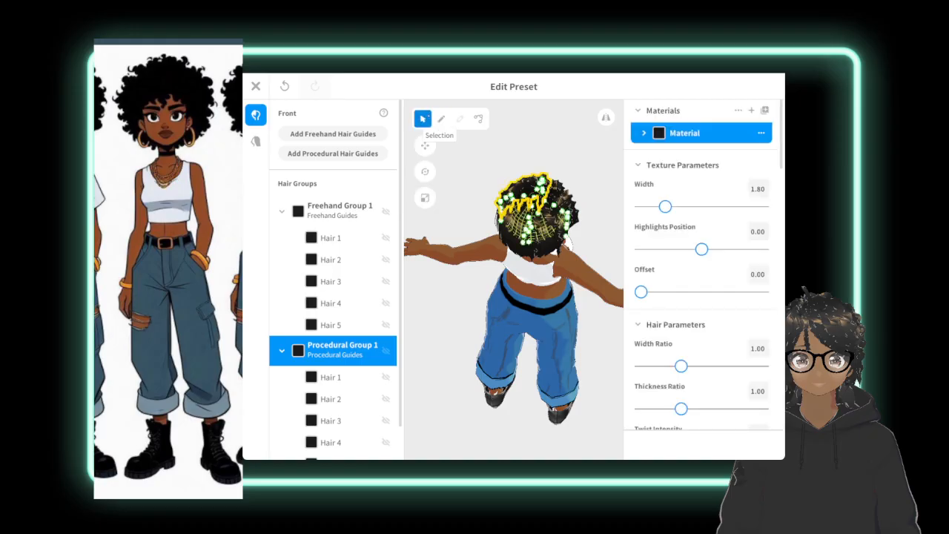
pyautogui.moveTo(467, 245); pyautogui.dragTo(606, 241, button='right')
pyautogui.click(463, 211)
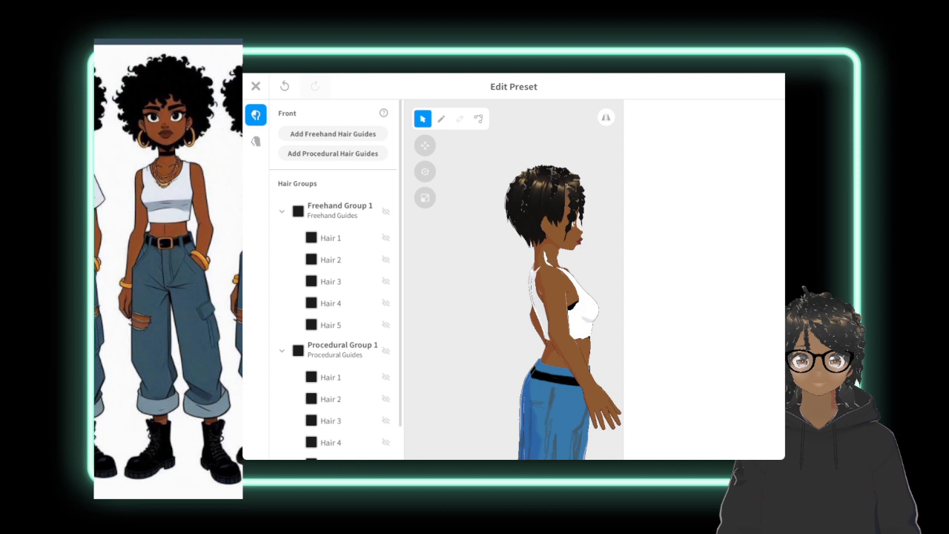
pyautogui.click(551, 194)
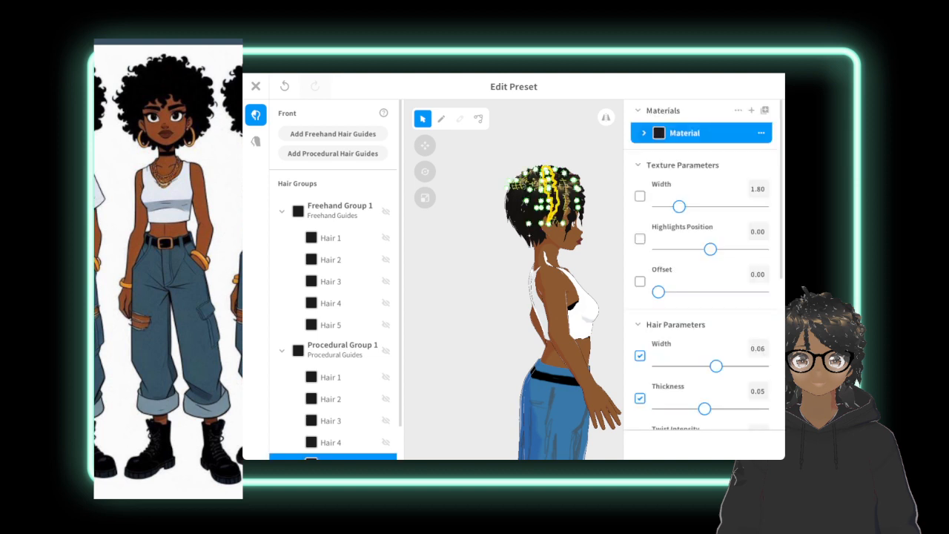
pyautogui.press('Delete')
pyautogui.click(331, 260)
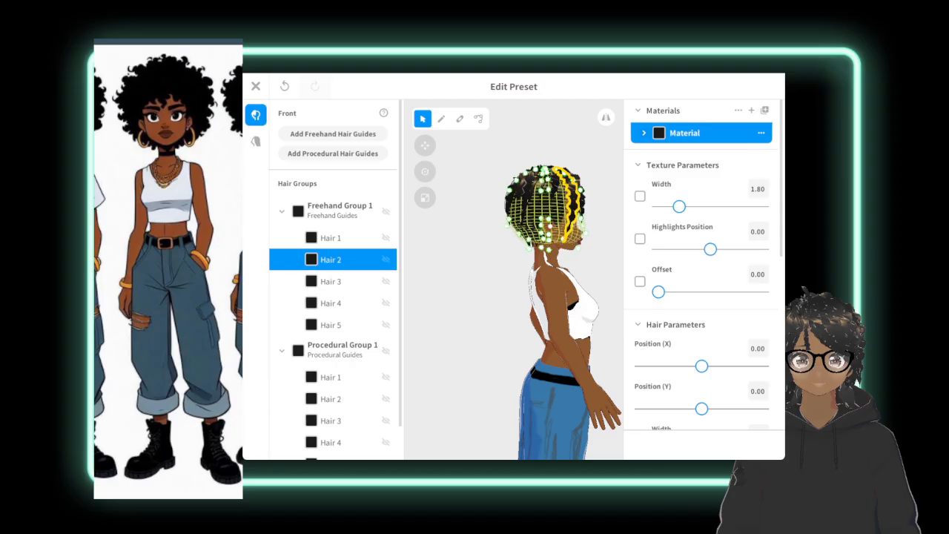
pyautogui.press('Escape')
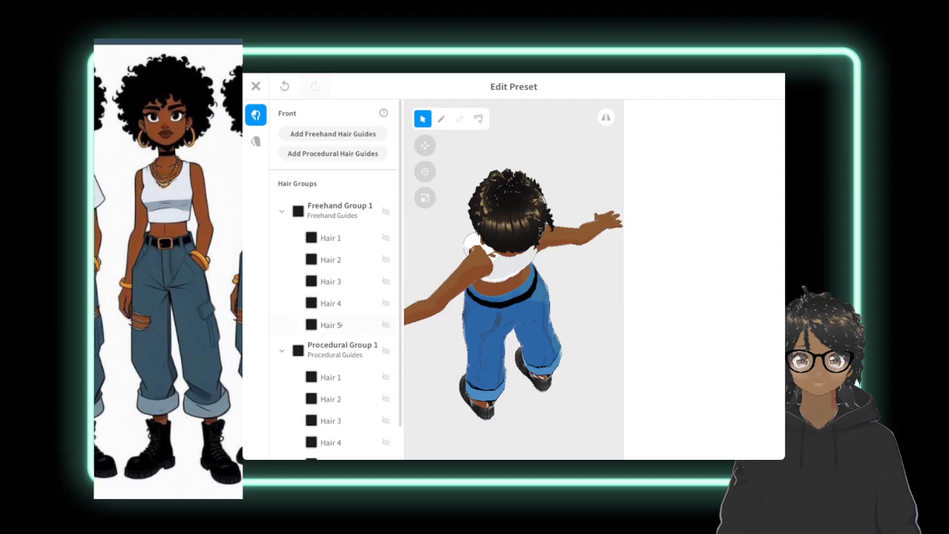
# Draw three more strands in Freehand Group 1, fanning from the crown down the back of the head.
pyautogui.click(339, 325)
pyautogui.click(441, 119)
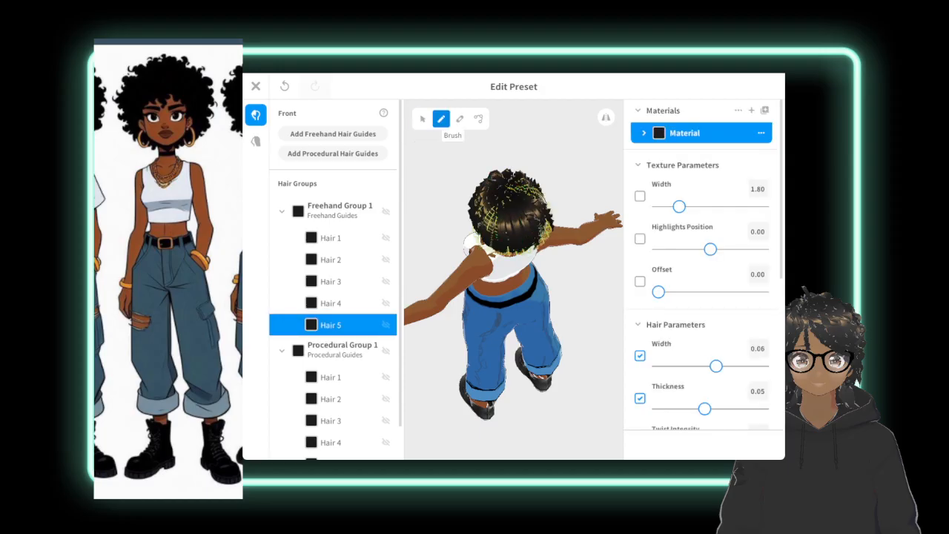
pyautogui.moveTo(510, 195); pyautogui.dragTo(524, 261)
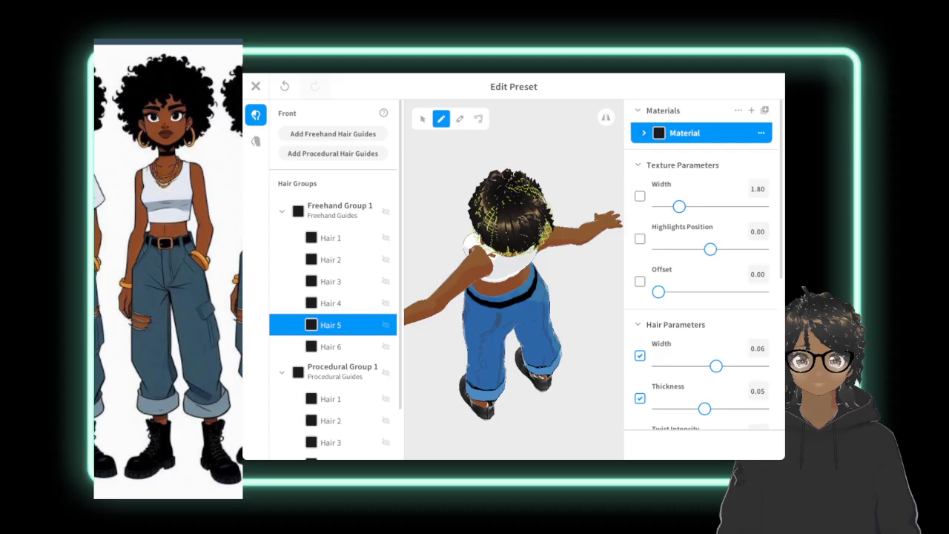
pyautogui.moveTo(509, 196); pyautogui.dragTo(520, 227)
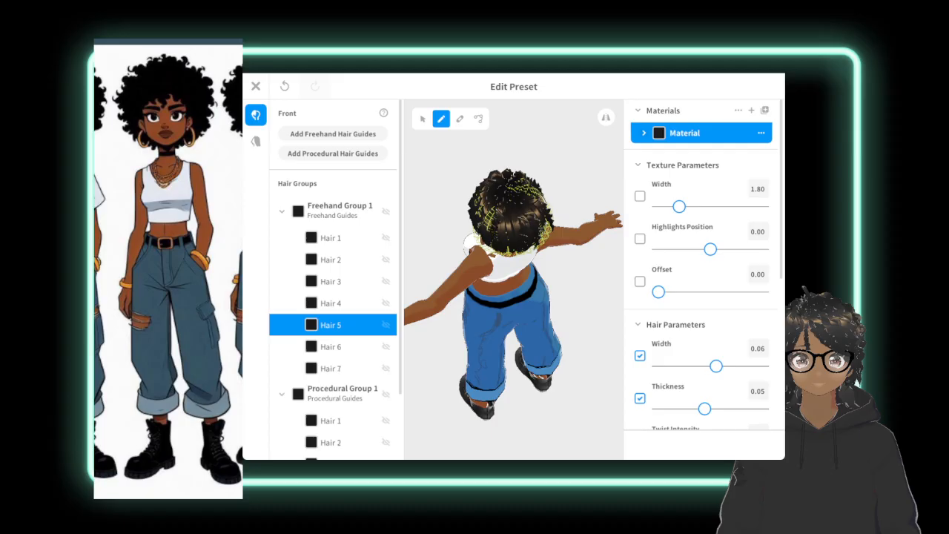
pyautogui.moveTo(499, 199); pyautogui.dragTo(475, 241)
pyautogui.moveTo(519, 297); pyautogui.dragTo(518, 271, button='right')
pyautogui.click(578, 312)
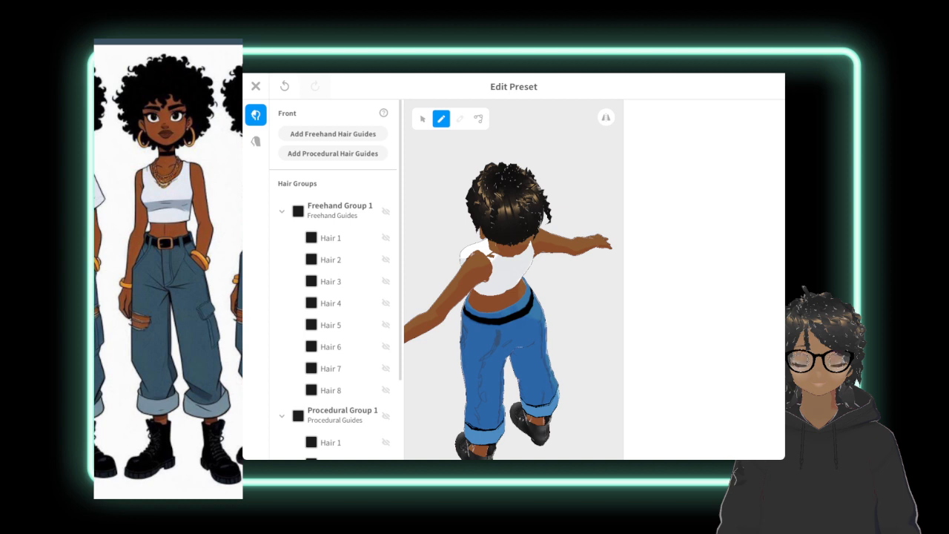
# Draw several further freehand strands from the crown across the back of the head to fill the gaps, starting with Hair 8 selected.
pyautogui.click(331, 390)
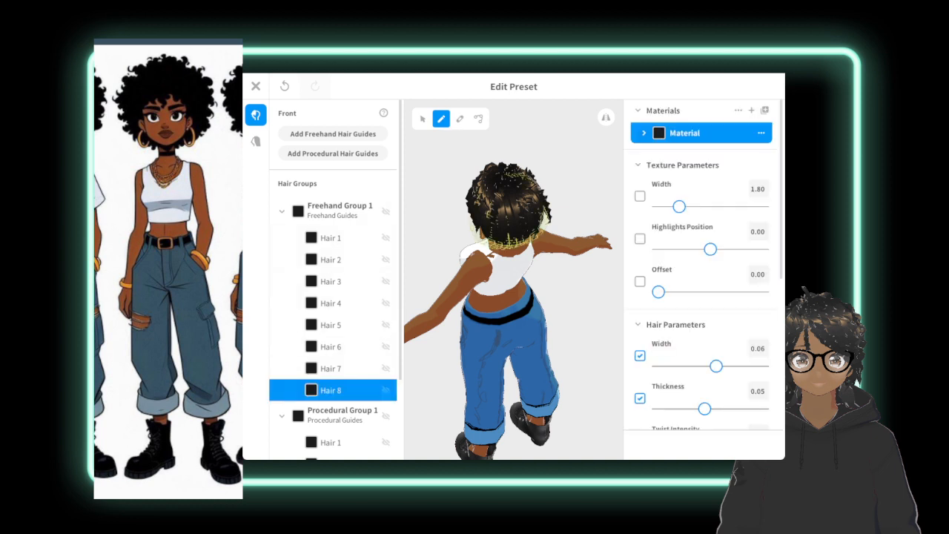
pyautogui.moveTo(506, 183); pyautogui.dragTo(504, 216)
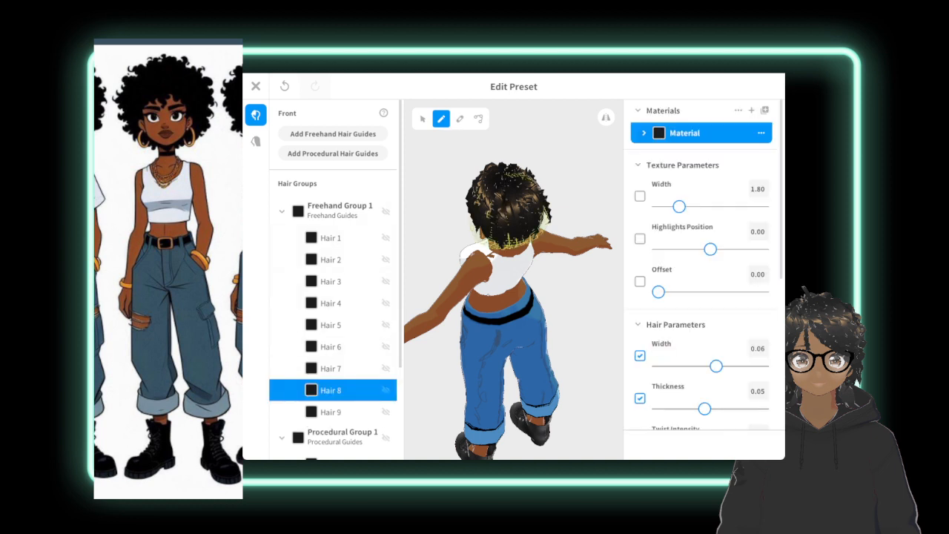
pyautogui.moveTo(510, 181); pyautogui.dragTo(516, 220)
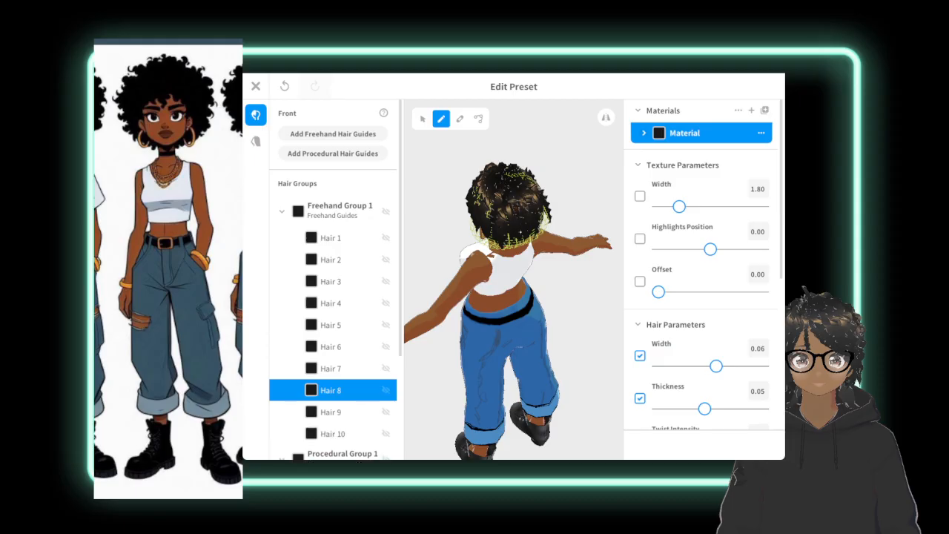
pyautogui.moveTo(510, 178); pyautogui.dragTo(526, 198)
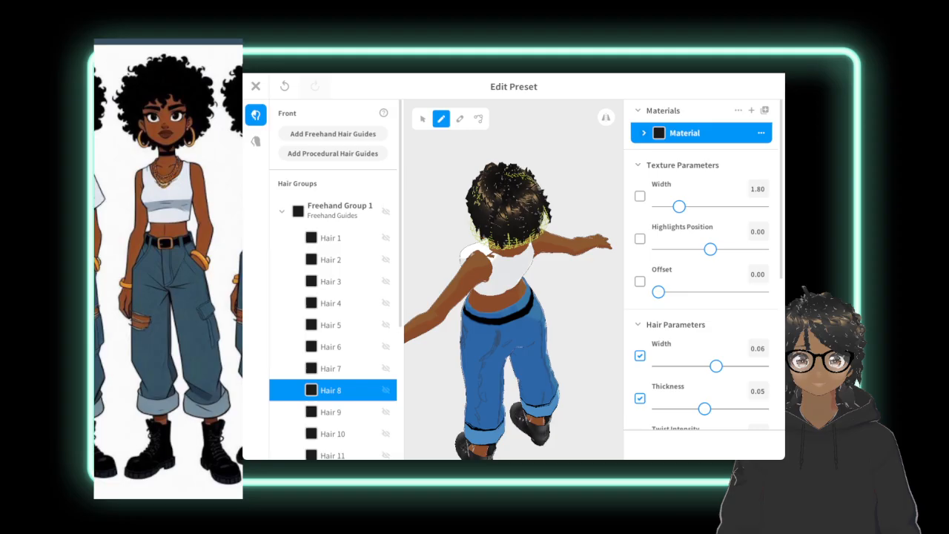
pyautogui.moveTo(475, 319); pyautogui.dragTo(696, 310, button='right')
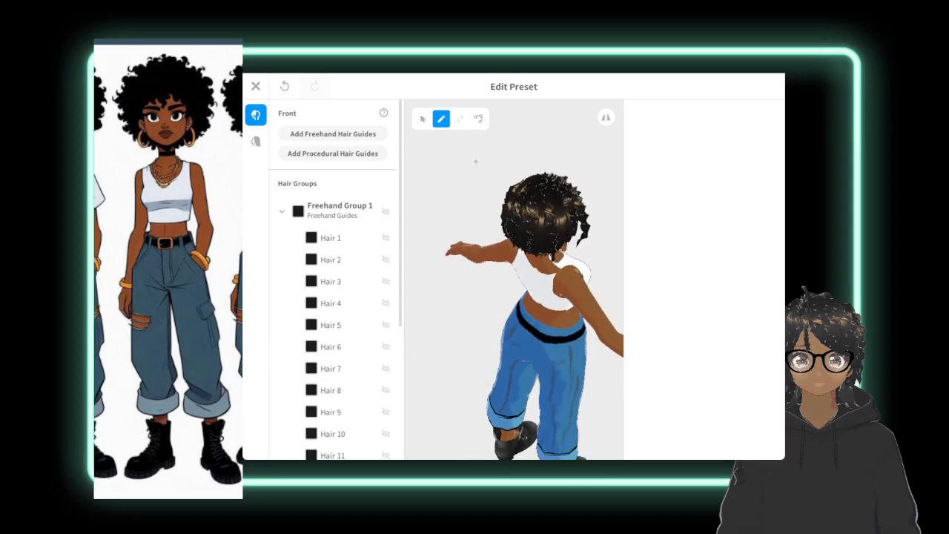
# Draw one more short strand in Freehand Group 1 low on the back of the head and select Hair 14.
pyautogui.click(340, 212)
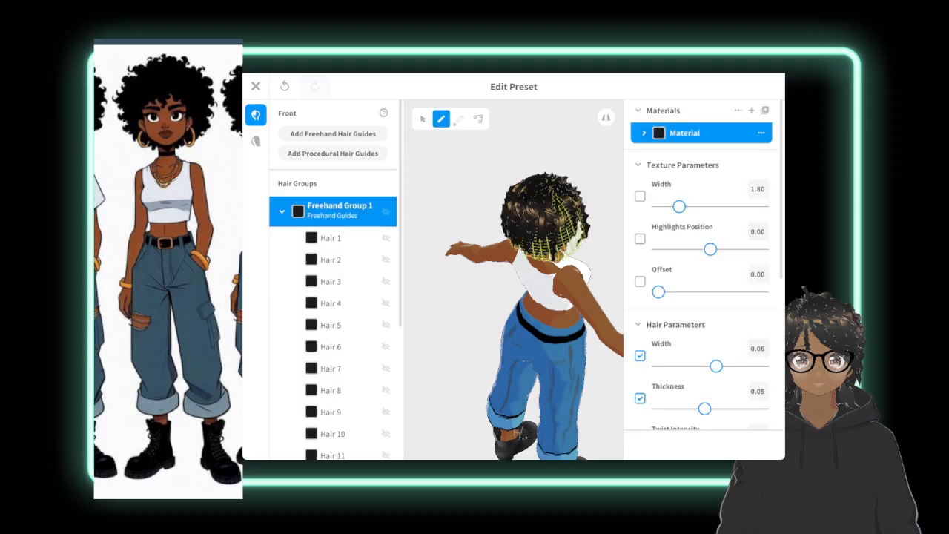
pyautogui.moveTo(544, 234); pyautogui.dragTo(539, 276)
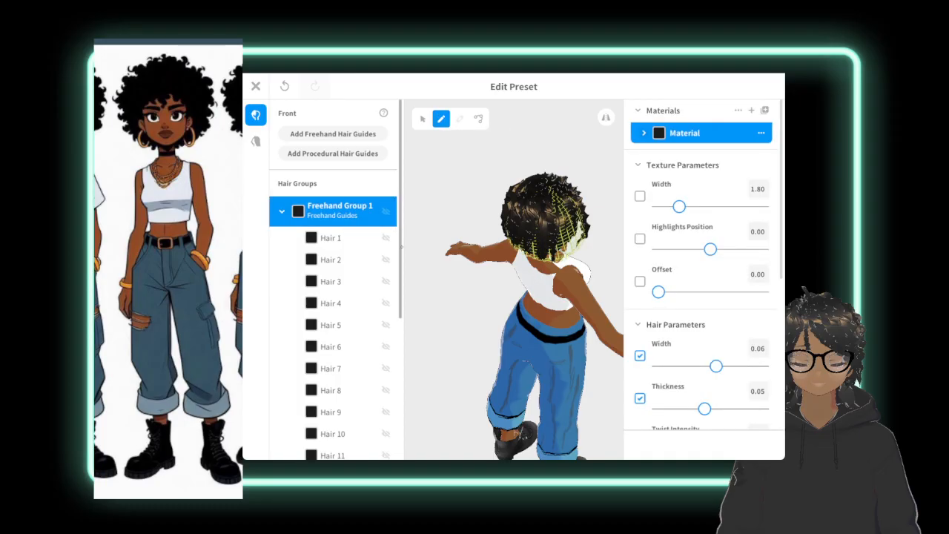
pyautogui.moveTo(401, 247); pyautogui.dragTo(401, 377)
pyautogui.click(333, 306)
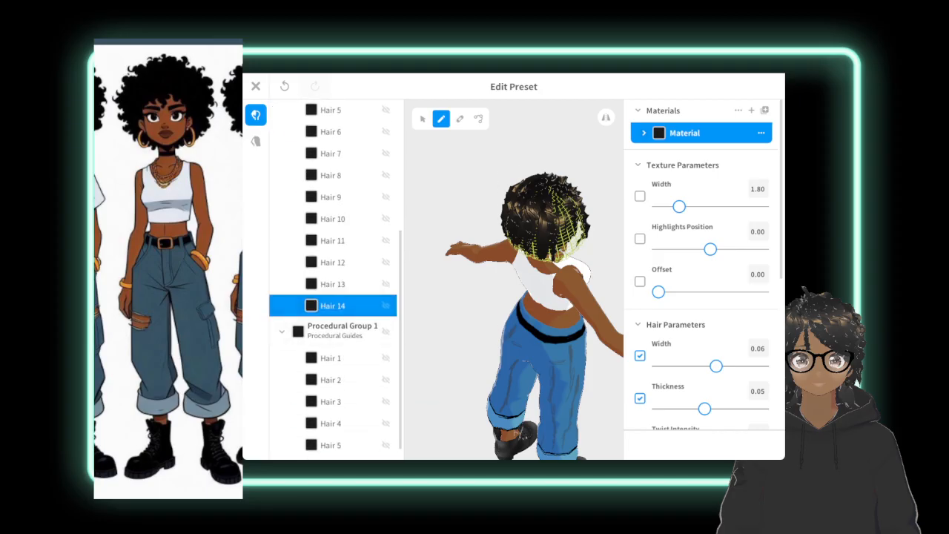
# Set the twist intensity of Hair 14 to 5.00 and check the neighbouring strands Hair 13 and Hair 12.
pyautogui.click(423, 119)
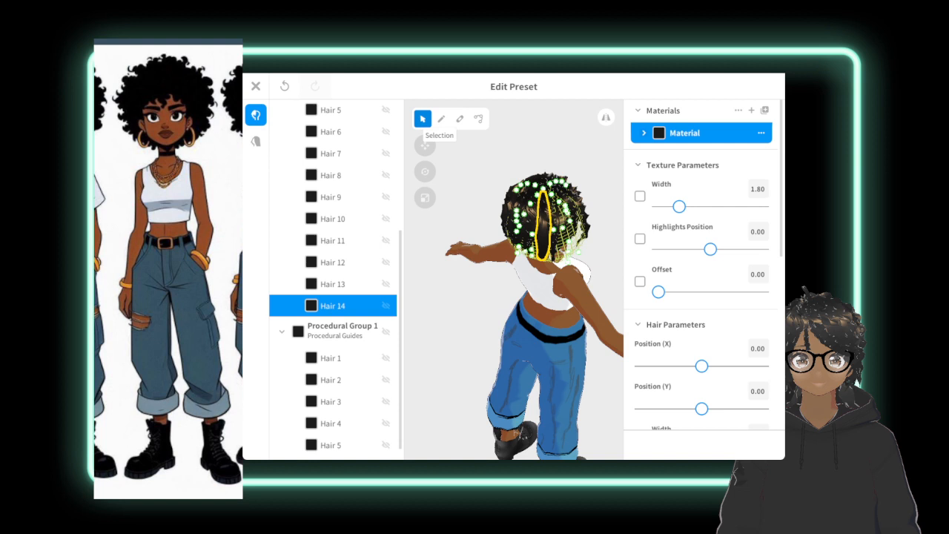
pyautogui.scroll(-5, 701, 267)
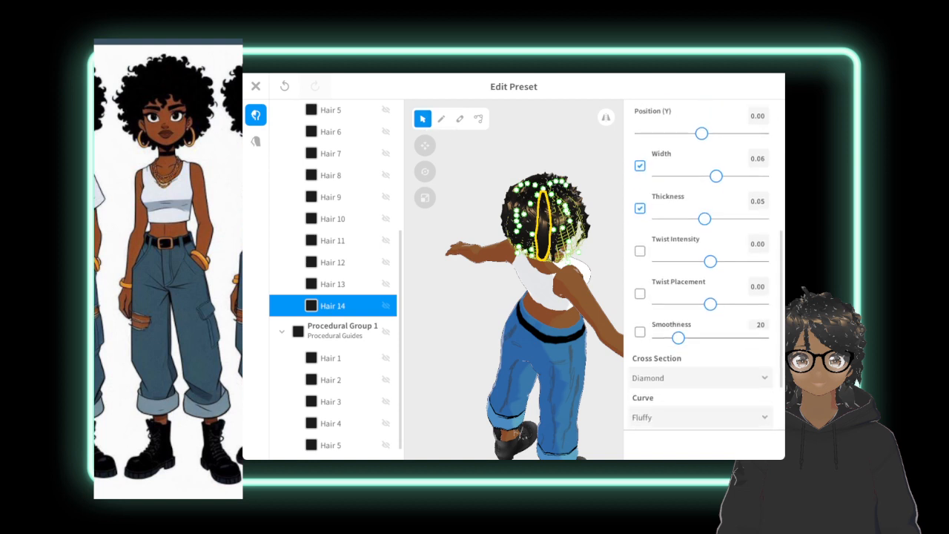
pyautogui.moveTo(710, 261); pyautogui.dragTo(762, 261)
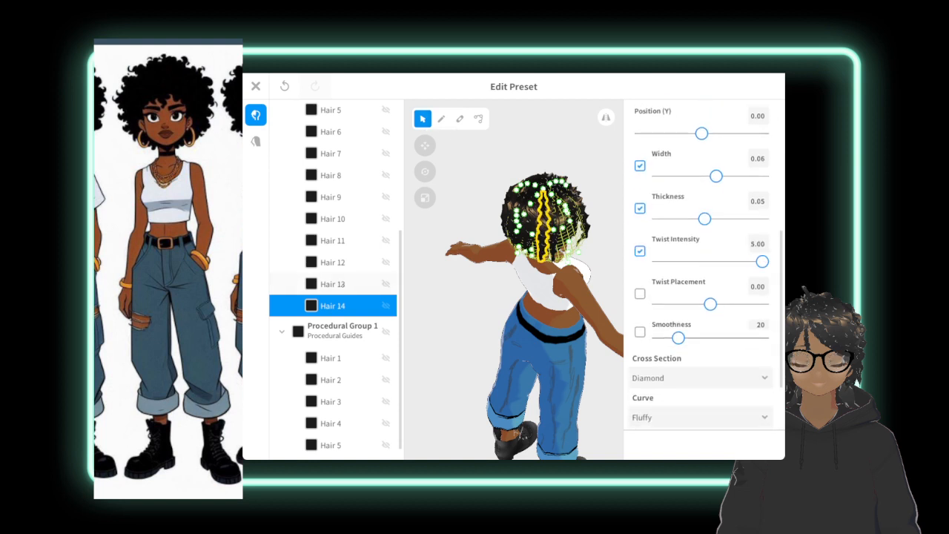
pyautogui.click(342, 284)
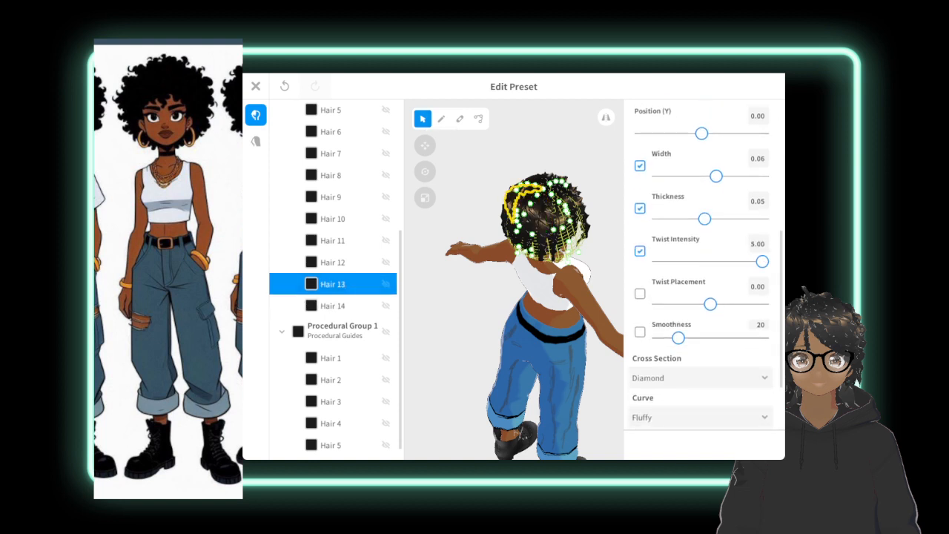
pyautogui.click(339, 262)
# Draw one more strand in Freehand Group 1 from the crown down the side of the head.
pyautogui.moveTo(474, 319); pyautogui.dragTo(582, 299, button='right')
pyautogui.click(565, 297)
pyautogui.moveTo(522, 300); pyautogui.dragTo(529, 326, button='right')
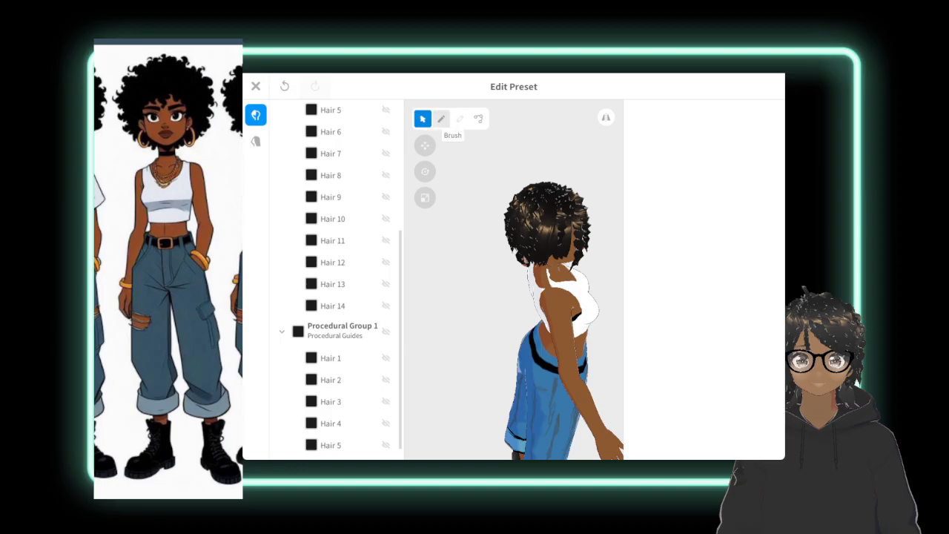
pyautogui.click(441, 118)
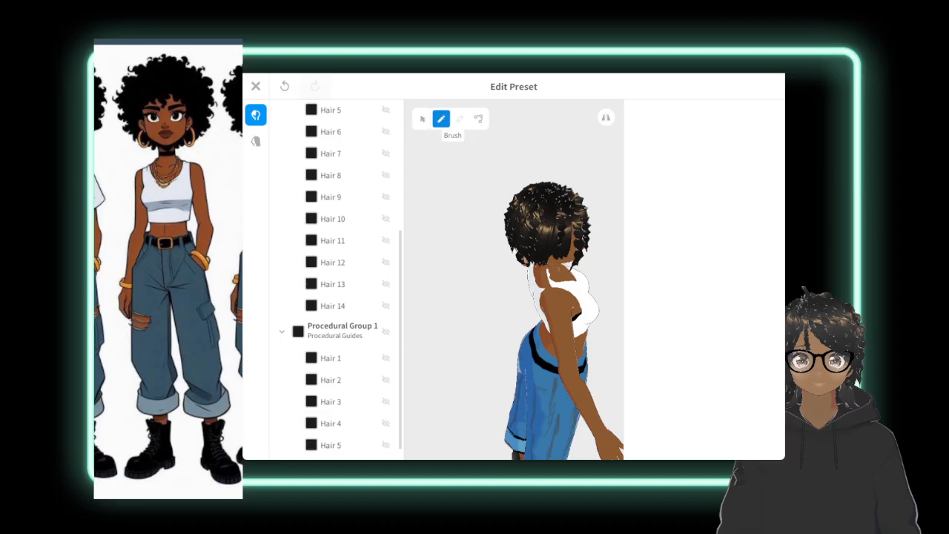
pyautogui.scroll(3, 338, 265)
pyautogui.click(339, 212)
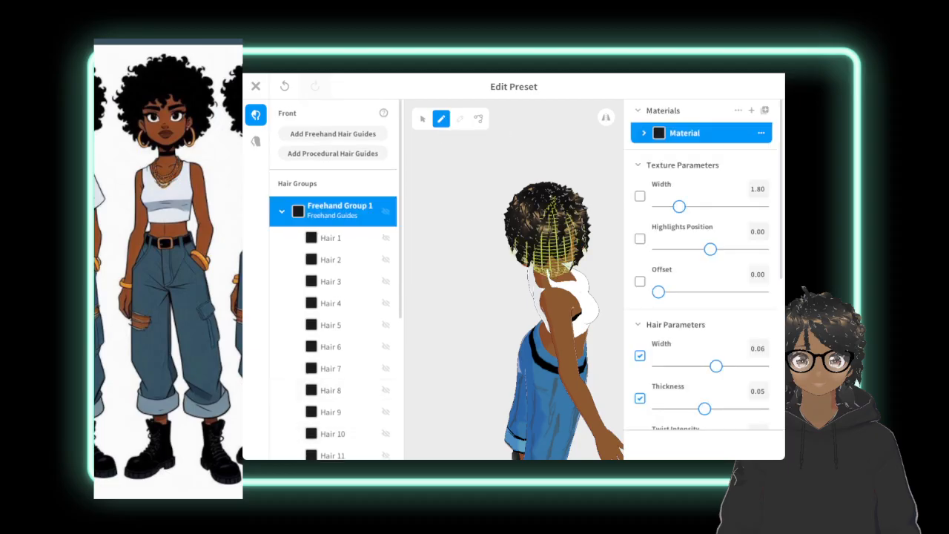
pyautogui.moveTo(553, 198); pyautogui.dragTo(556, 272)
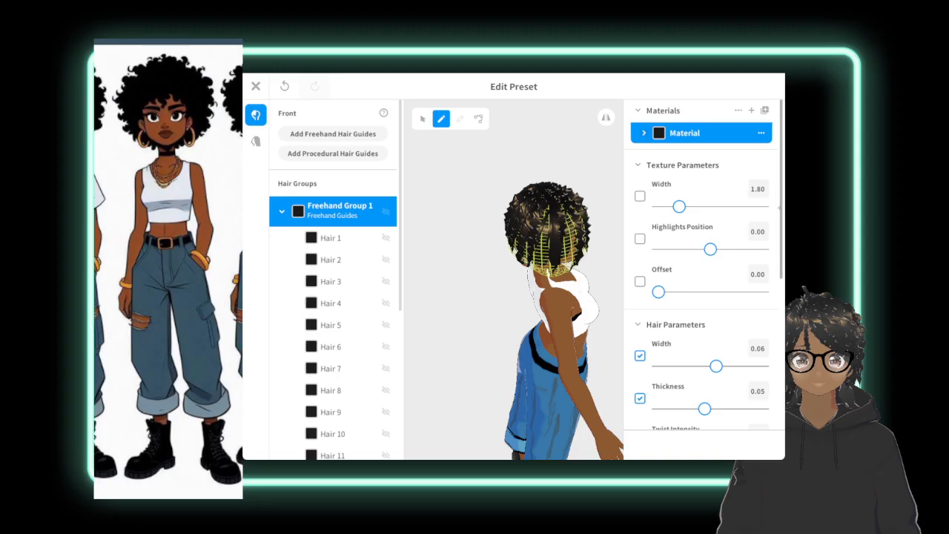
# Set the twist intensity of the new side strand Hair 15 to 5.00.
pyautogui.scroll(-5, 779, 208)
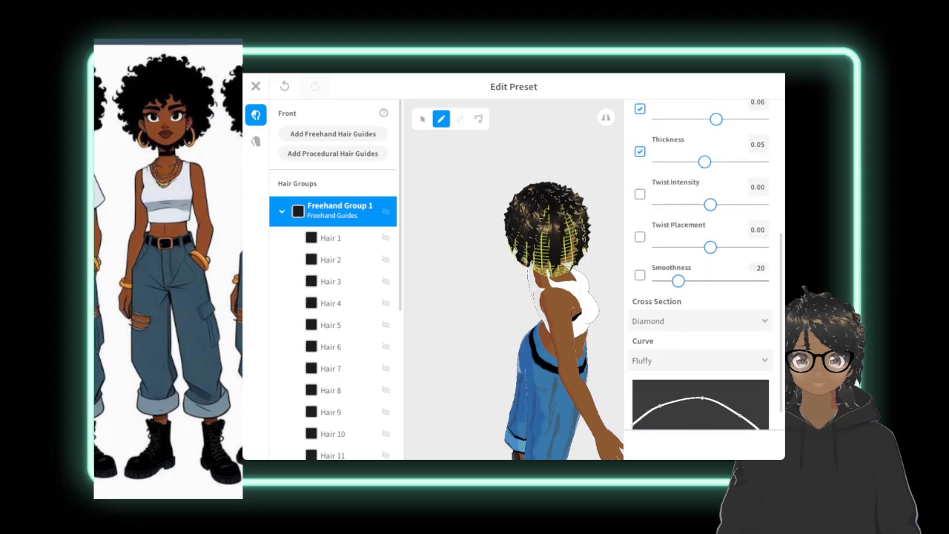
pyautogui.moveTo(711, 204); pyautogui.dragTo(739, 204)
pyautogui.scroll(-6, 332, 272)
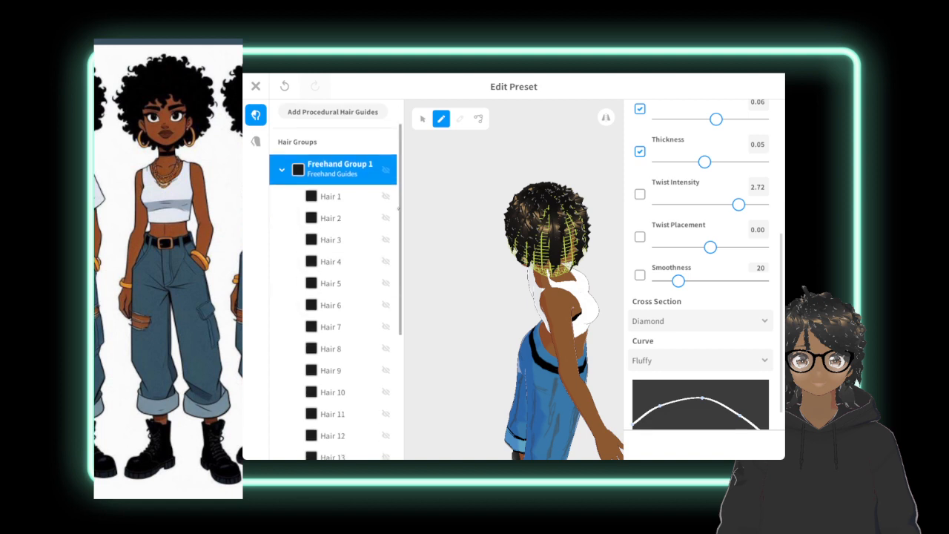
pyautogui.click(342, 288)
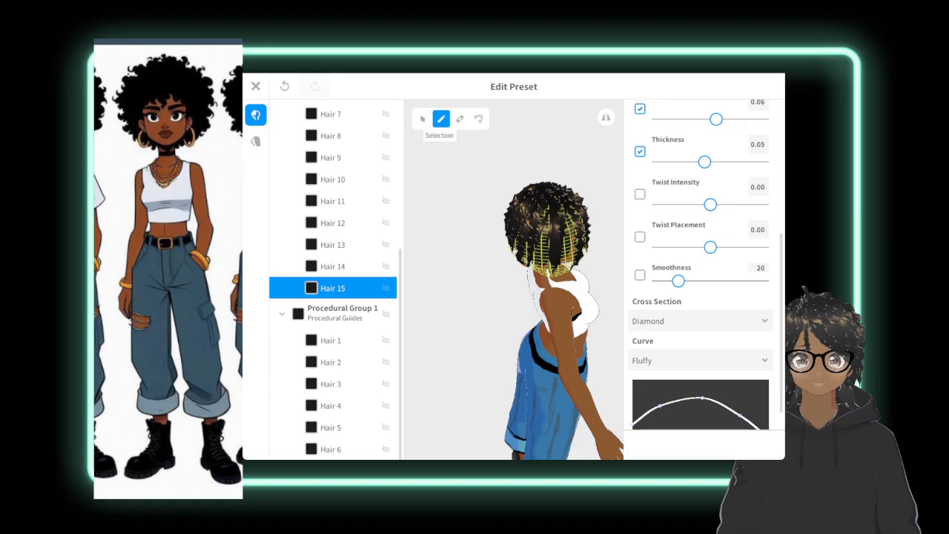
pyautogui.click(423, 119)
pyautogui.moveTo(710, 289); pyautogui.dragTo(763, 289)
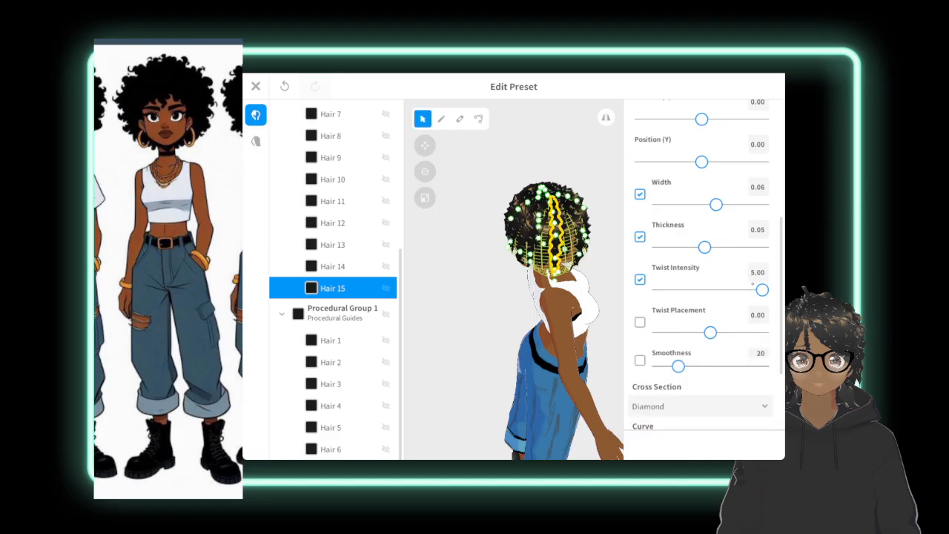
# Draw three more twisted strands down the side of the head with Hair 15 as the selected strand.
pyautogui.click(441, 118)
pyautogui.moveTo(549, 200); pyautogui.dragTo(544, 276)
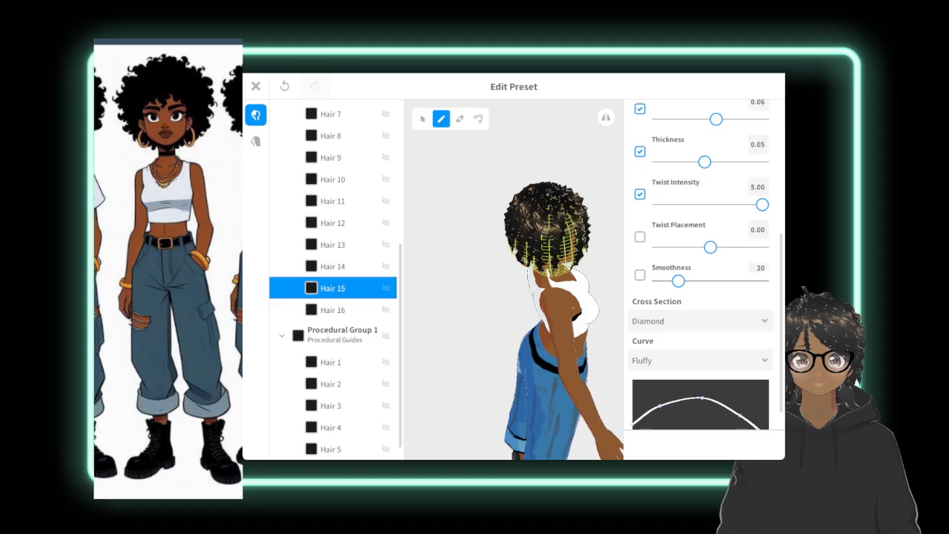
pyautogui.moveTo(549, 194); pyautogui.dragTo(545, 264)
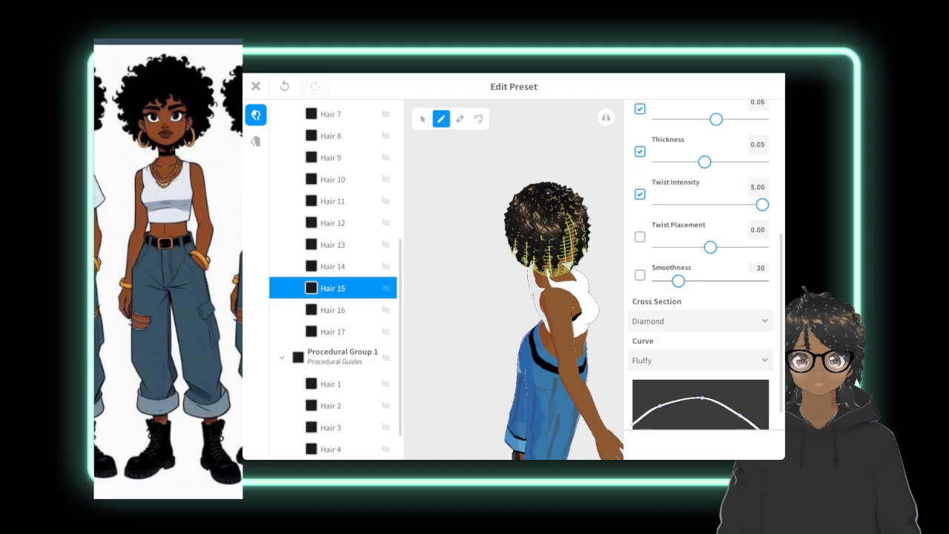
pyautogui.moveTo(558, 193); pyautogui.dragTo(571, 268)
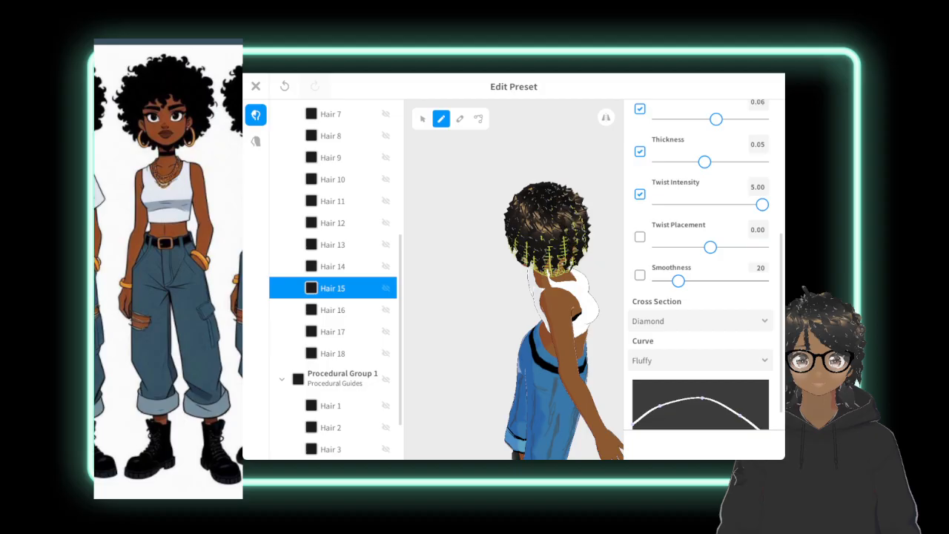
# With Hair 18 selected, draw several more twisted strands over the gaps between the side of the head and the face.
pyautogui.moveTo(445, 311); pyautogui.dragTo(564, 263, button='right')
pyautogui.moveTo(475, 296); pyautogui.dragTo(575, 340, button='right')
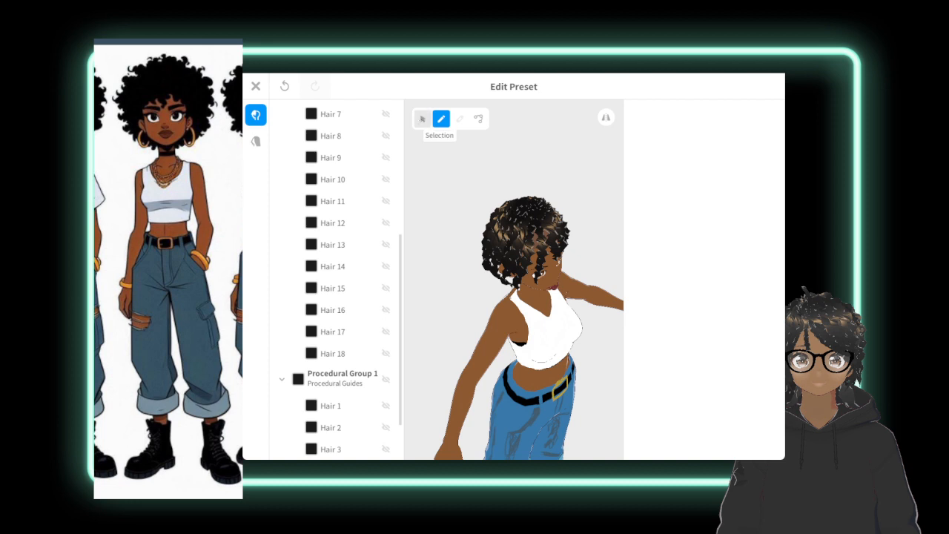
pyautogui.click(423, 118)
pyautogui.click(441, 119)
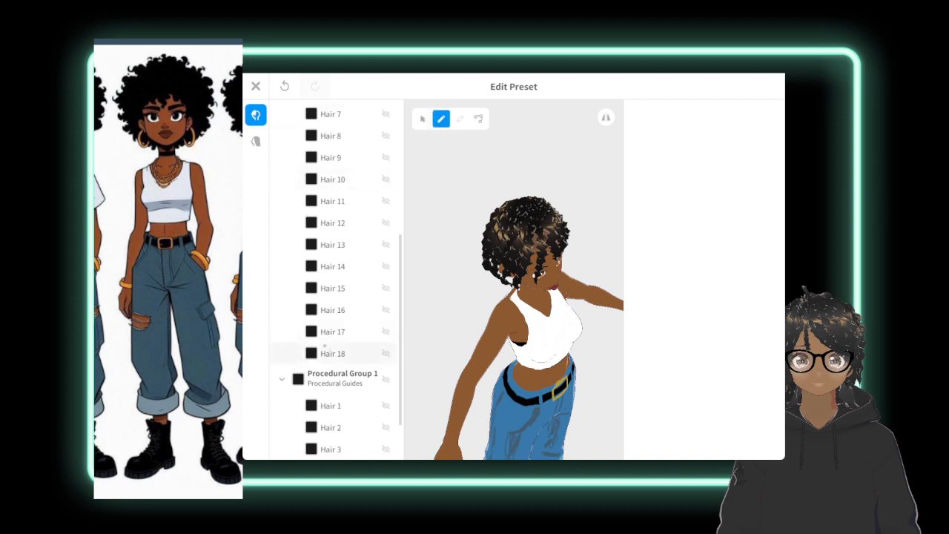
pyautogui.click(333, 353)
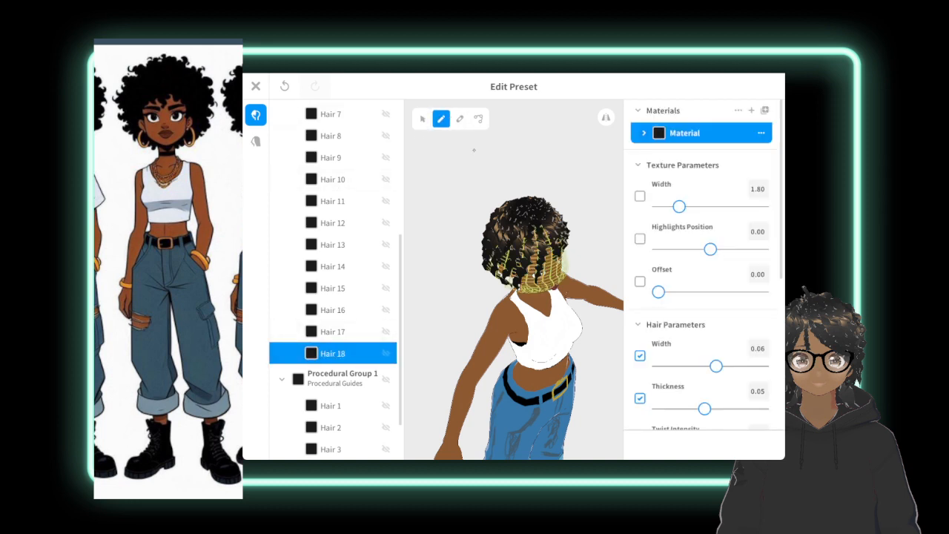
pyautogui.moveTo(528, 227); pyautogui.dragTo(524, 289)
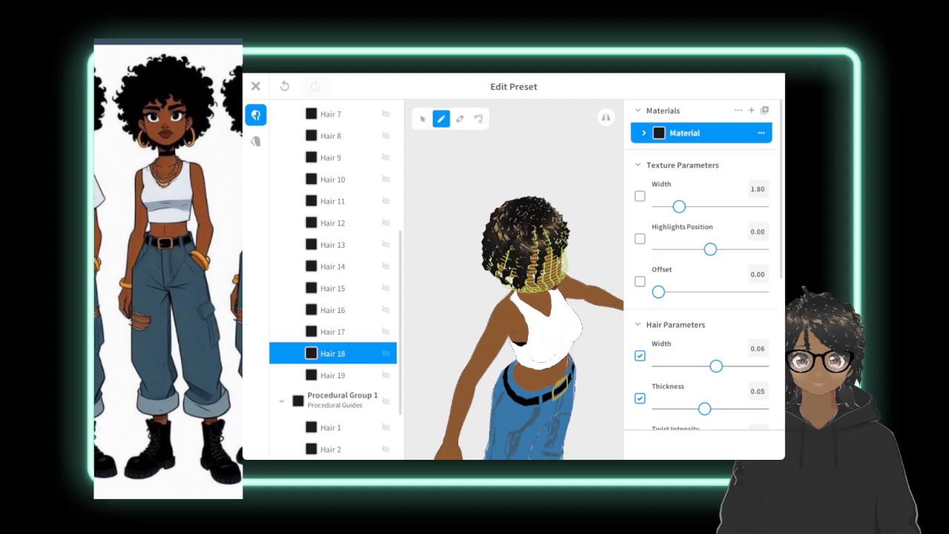
pyautogui.moveTo(532, 224); pyautogui.dragTo(533, 231)
pyautogui.moveTo(539, 233); pyautogui.dragTo(531, 291)
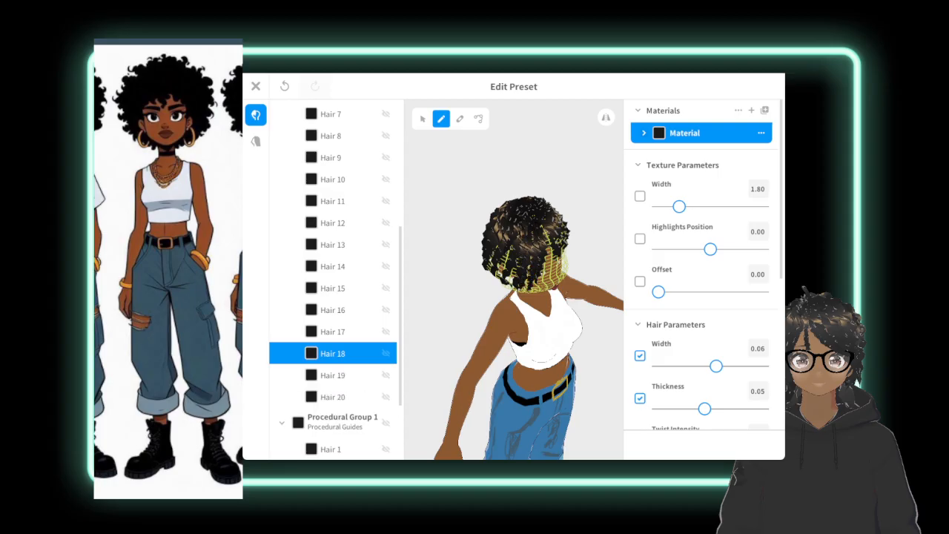
pyautogui.moveTo(506, 242); pyautogui.dragTo(500, 274)
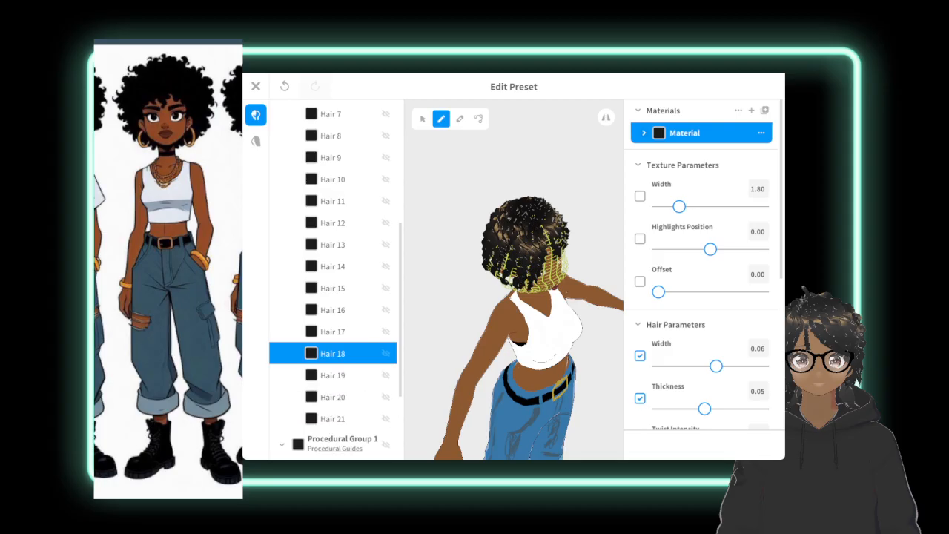
pyautogui.moveTo(498, 220); pyautogui.dragTo(502, 276)
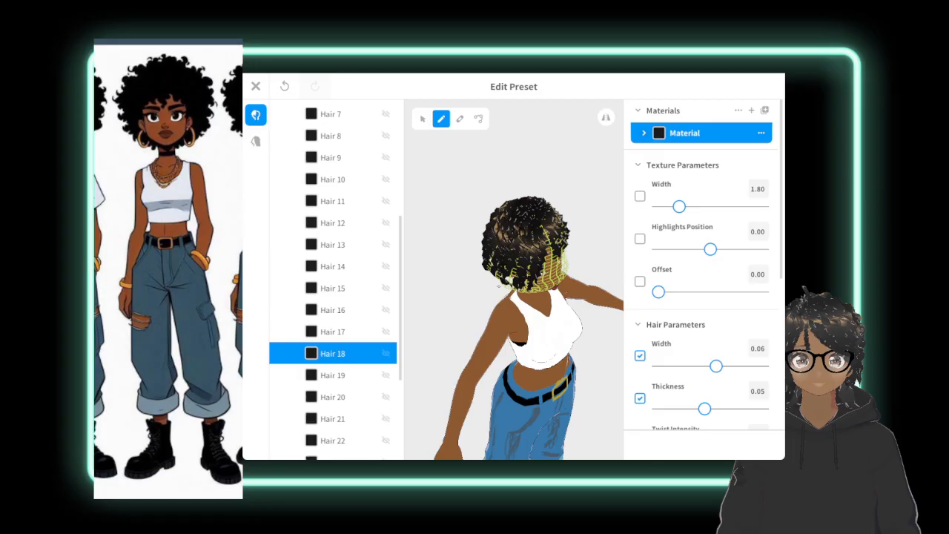
# Select Hair 17 and draw a few more strands with its settings from the front view.
pyautogui.moveTo(552, 296); pyautogui.dragTo(477, 254, button='right')
pyautogui.click(574, 200)
pyautogui.moveTo(575, 200); pyautogui.dragTo(559, 224, button='right')
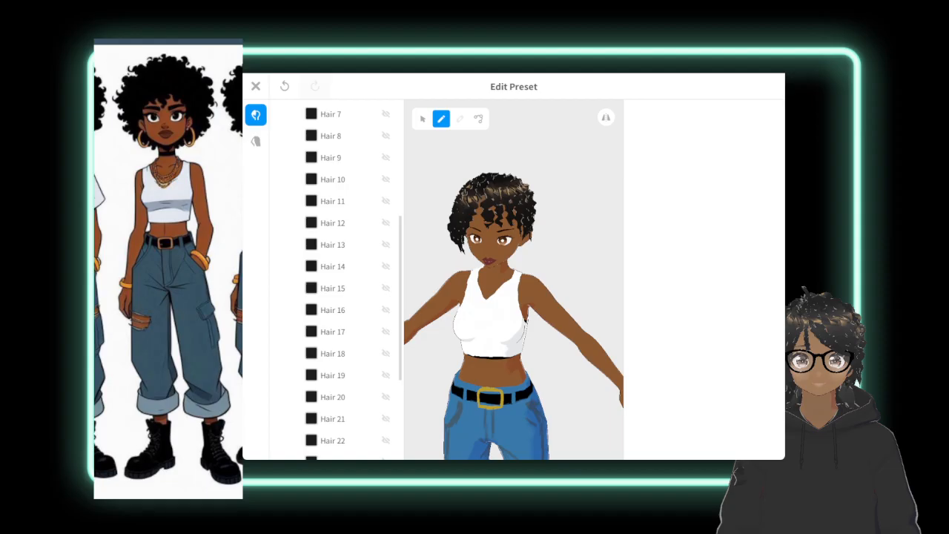
pyautogui.click(423, 119)
pyautogui.click(333, 331)
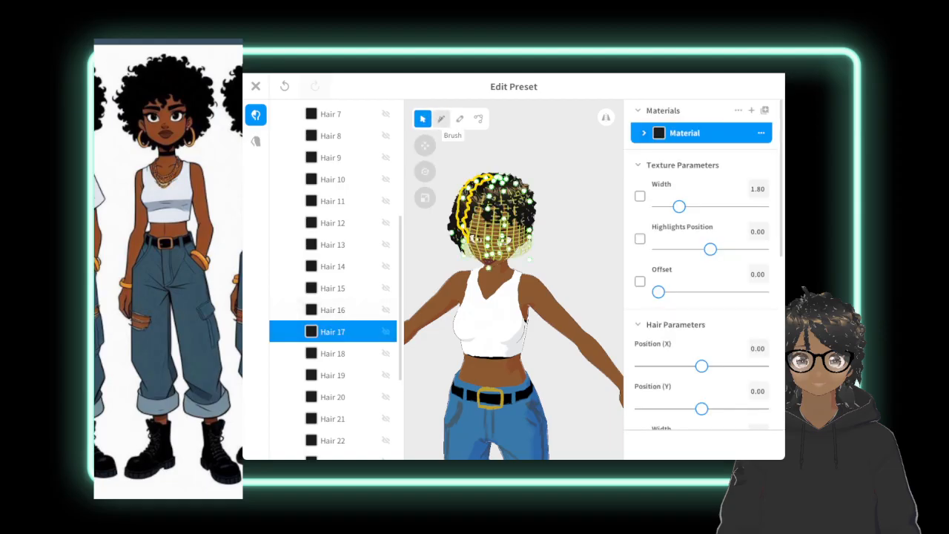
pyautogui.click(441, 119)
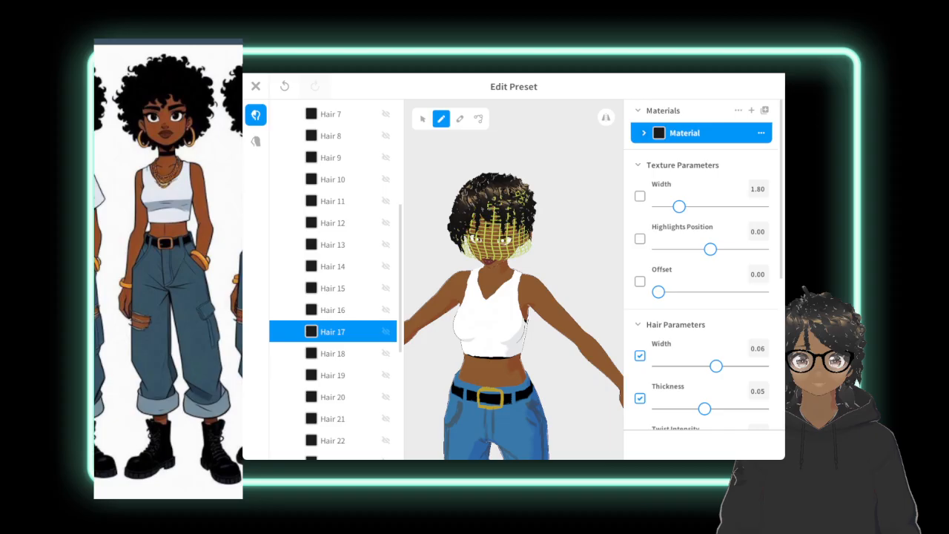
# Examine the curl coverage of Freehand Group 1 around the side and back of the head.
pyautogui.moveTo(475, 311); pyautogui.dragTo(532, 348, button='right')
pyautogui.click(601, 245)
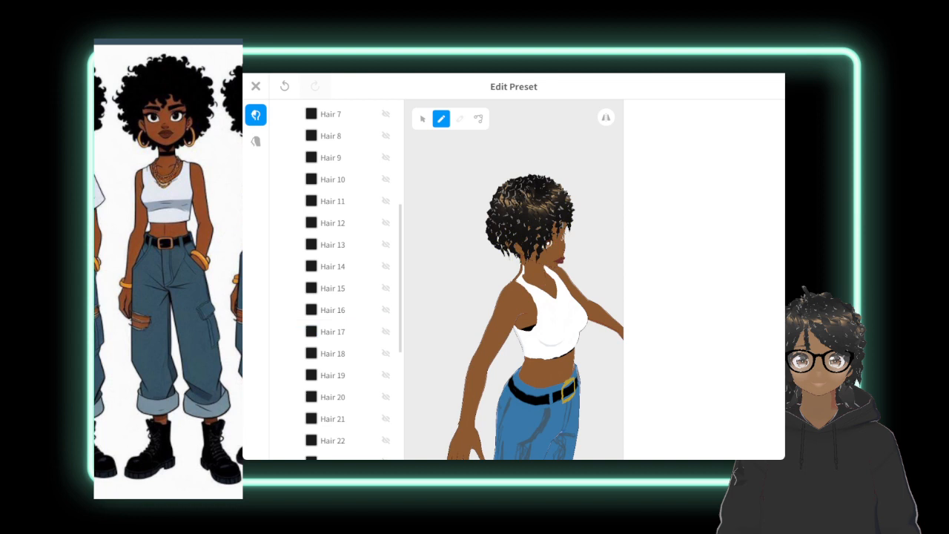
pyautogui.scroll(5, 334, 434)
pyautogui.click(340, 210)
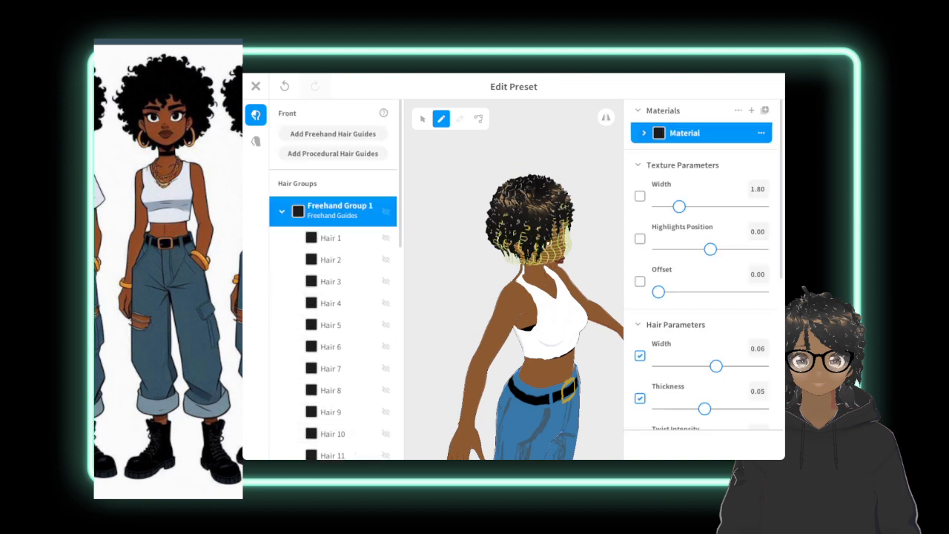
pyautogui.moveTo(490, 327); pyautogui.dragTo(562, 311, button='right')
pyautogui.click(593, 274)
pyautogui.moveTo(556, 266); pyautogui.dragTo(260, 260, button='right')
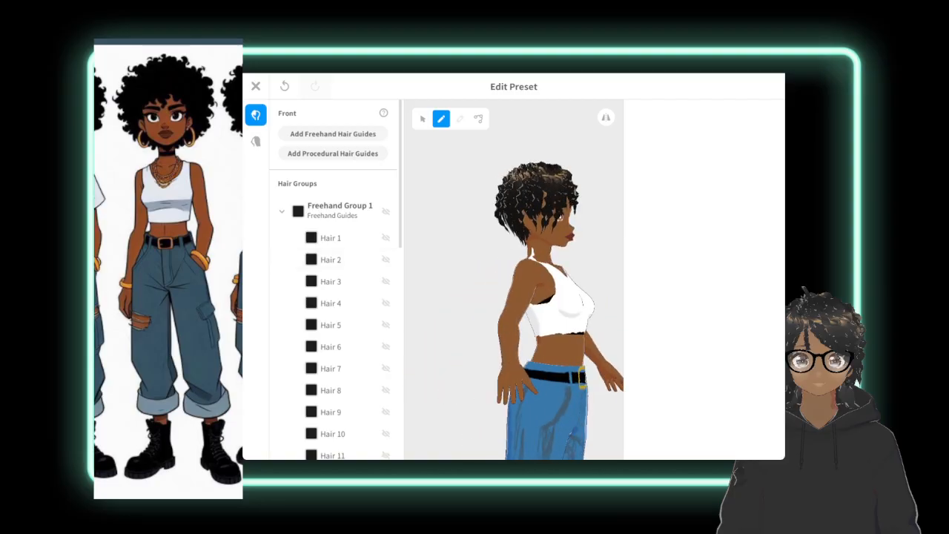
pyautogui.click(340, 210)
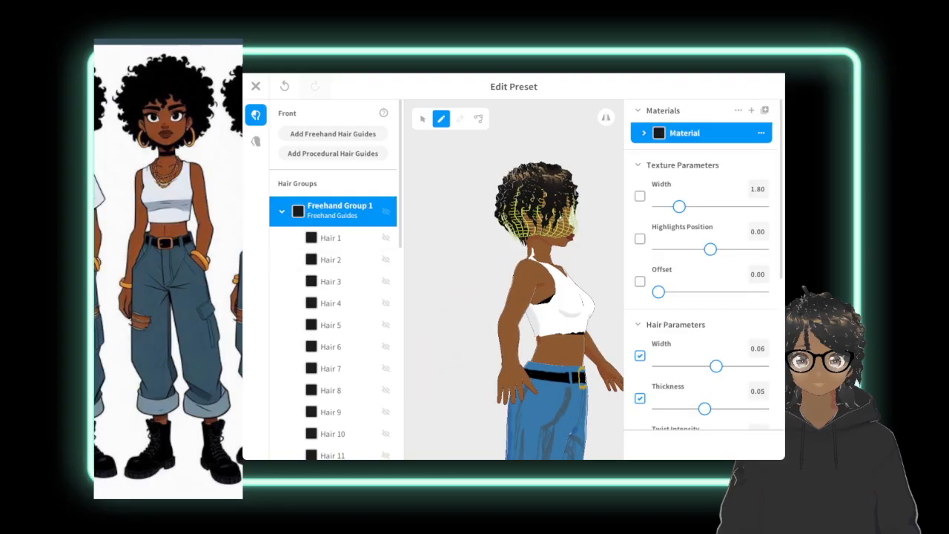
pyautogui.moveTo(475, 312); pyautogui.dragTo(594, 317, button='right')
pyautogui.click(579, 311)
# Highlight all strands of Freehand Group 1 and examine their distribution from the back round to the side.
pyautogui.click(422, 119)
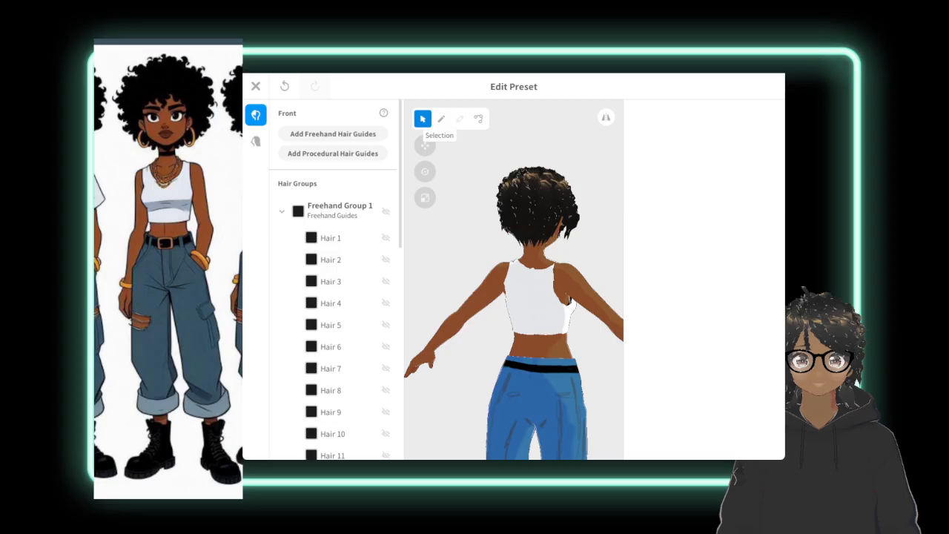
pyautogui.click(340, 211)
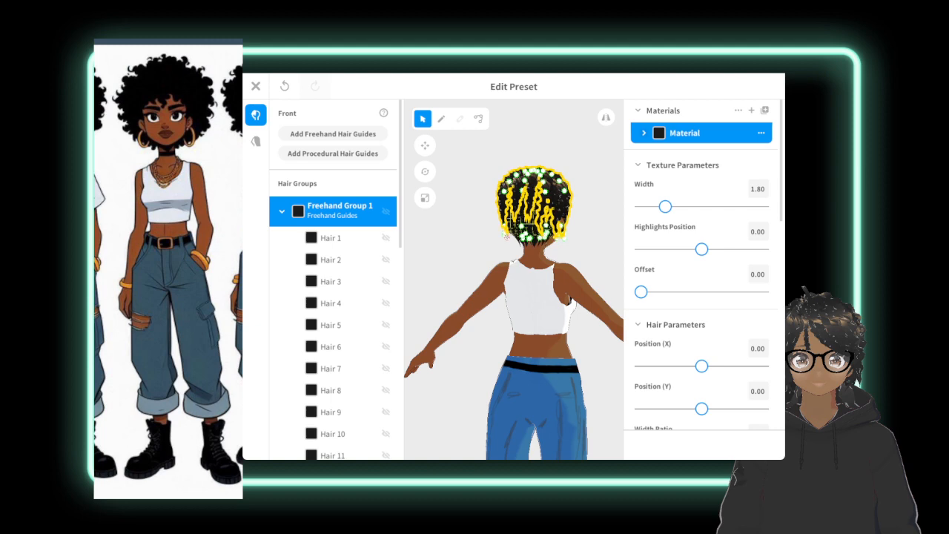
pyautogui.moveTo(512, 232)
pyautogui.mouseDown(button='right')
pyautogui.moveTo(496, 276)
pyautogui.moveTo(437, 251)
pyautogui.mouseUp(button='right')
pyautogui.click(445, 319)
pyautogui.moveTo(534, 345); pyautogui.dragTo(393, 346, button='right')
pyautogui.moveTo(474, 346)
pyautogui.mouseDown(button='right')
pyautogui.moveTo(397, 346)
pyautogui.moveTo(482, 346)
pyautogui.mouseUp(button='right')
# Select Hair 2 for brush drawing and view the actions available for Freehand Group 1.
pyautogui.click(331, 260)
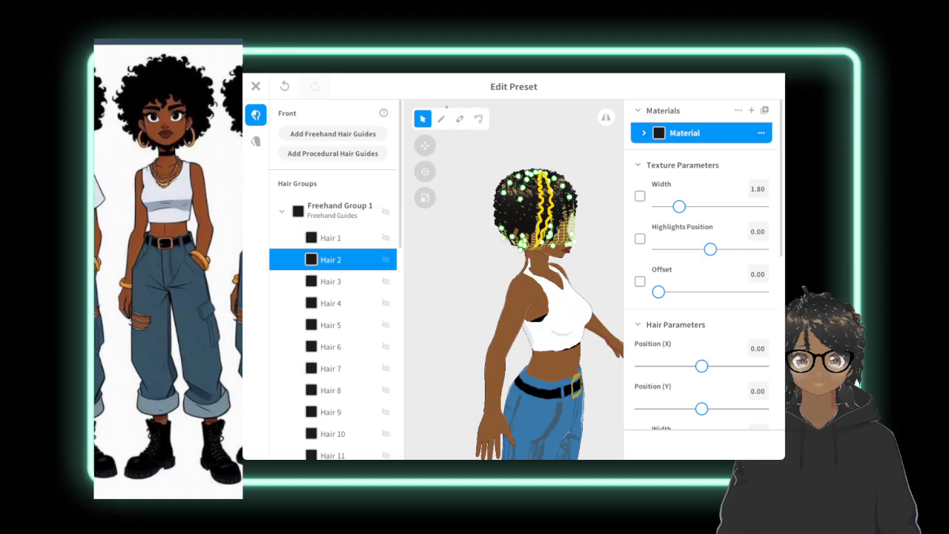
pyautogui.click(441, 118)
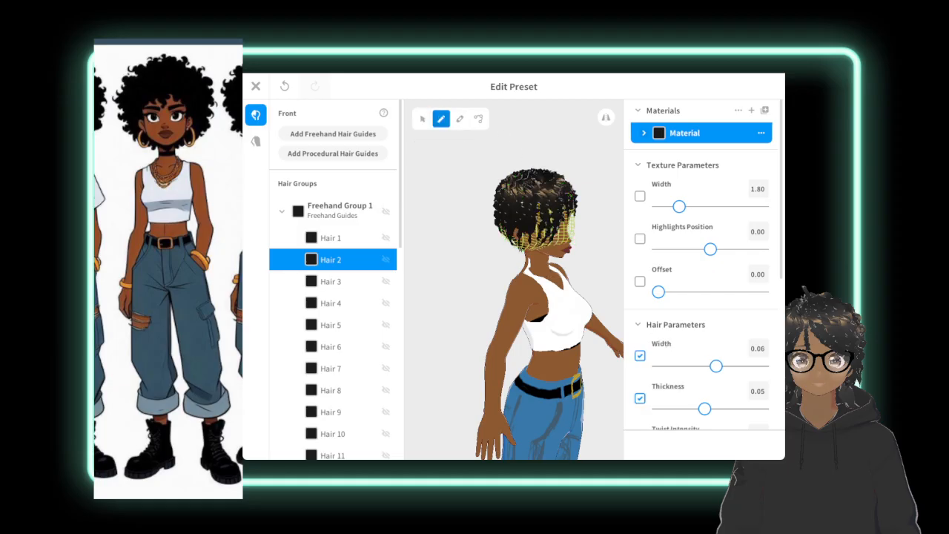
pyautogui.rightClick(365, 209)
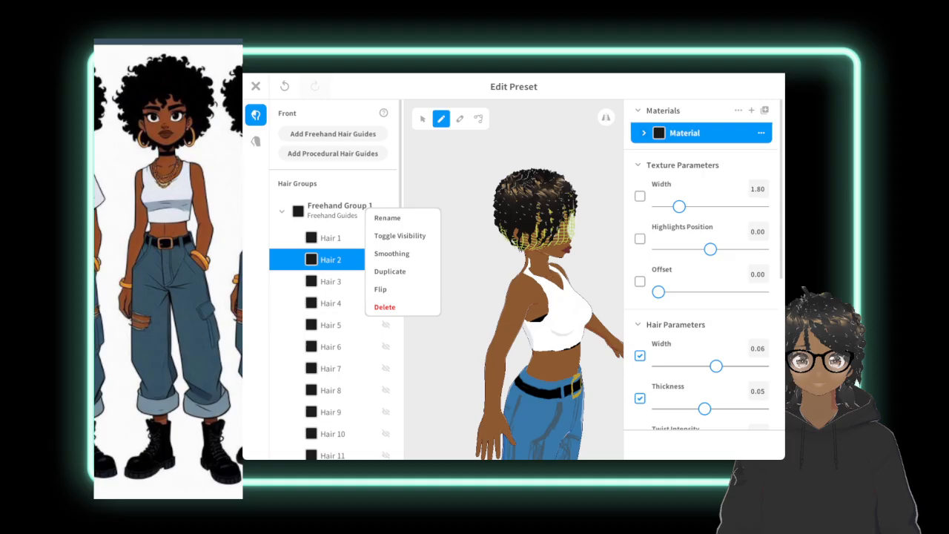
pyautogui.click(454, 149)
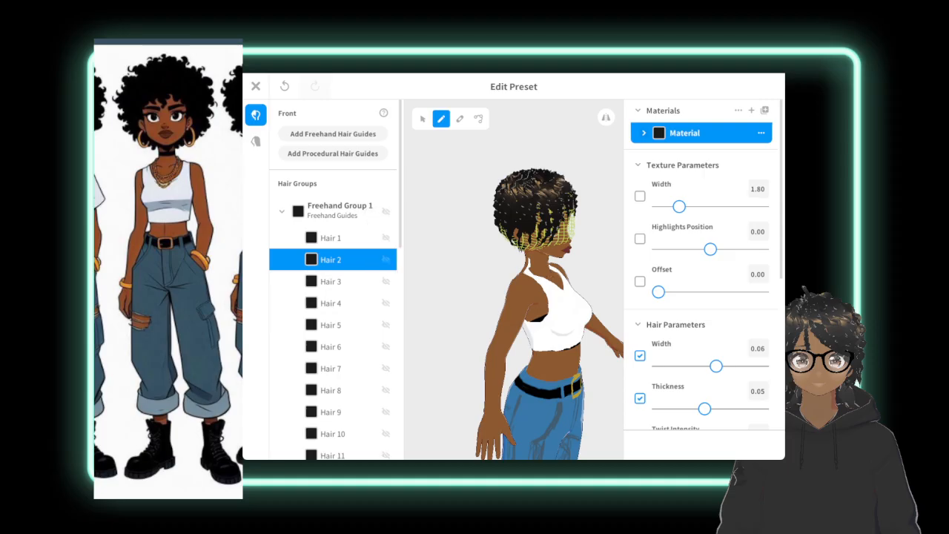
# Check the Hair 1 and Hair 2 strands on the head, and save the edited front hair as a new item.
pyautogui.click(423, 119)
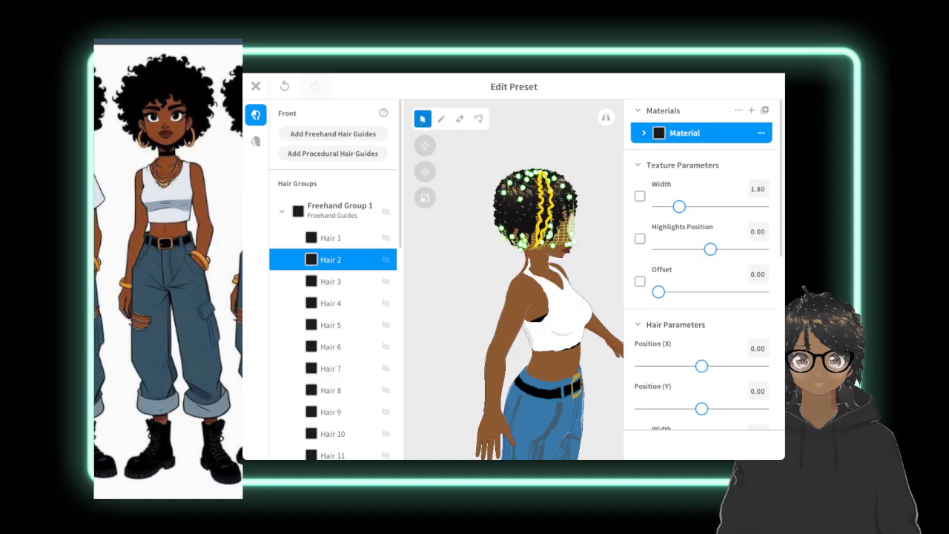
pyautogui.moveTo(482, 159); pyautogui.dragTo(448, 215, button='right')
pyautogui.click(448, 215)
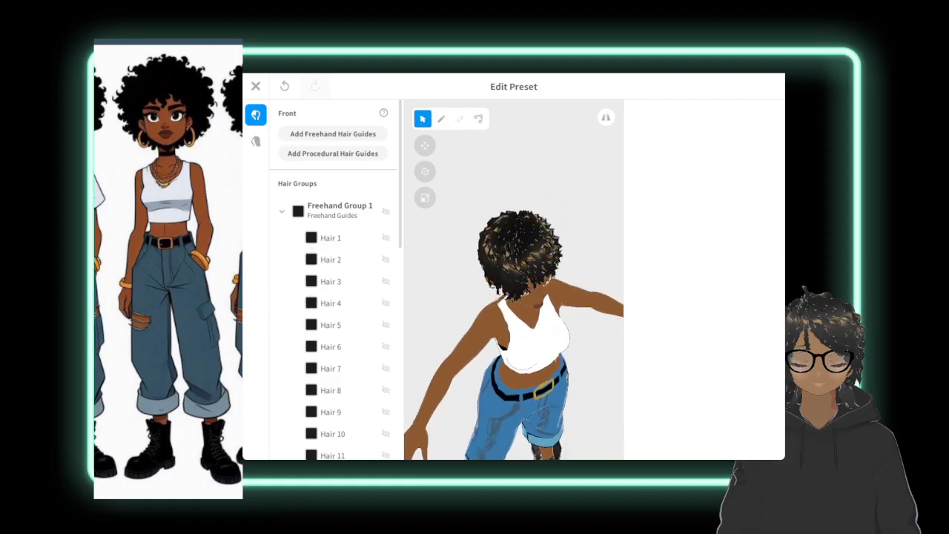
pyautogui.click(330, 237)
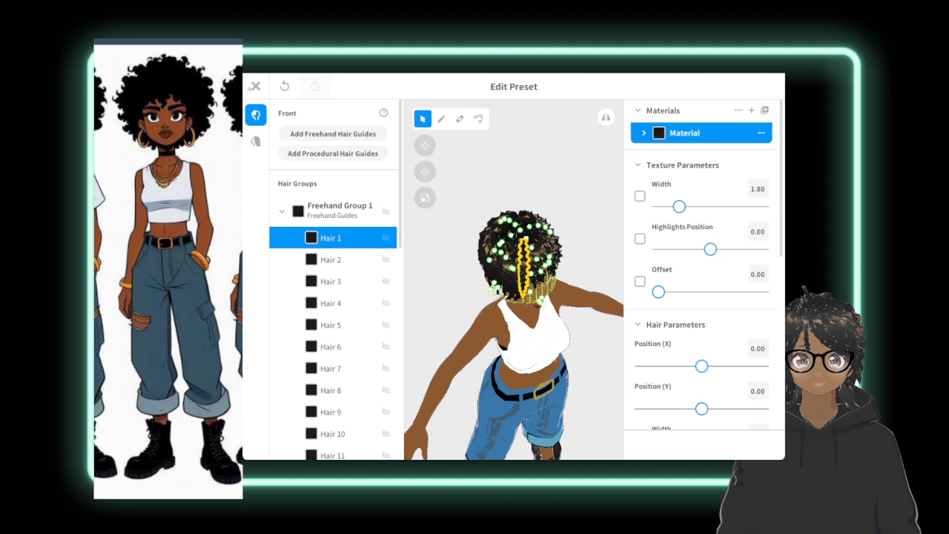
pyautogui.click(254, 86)
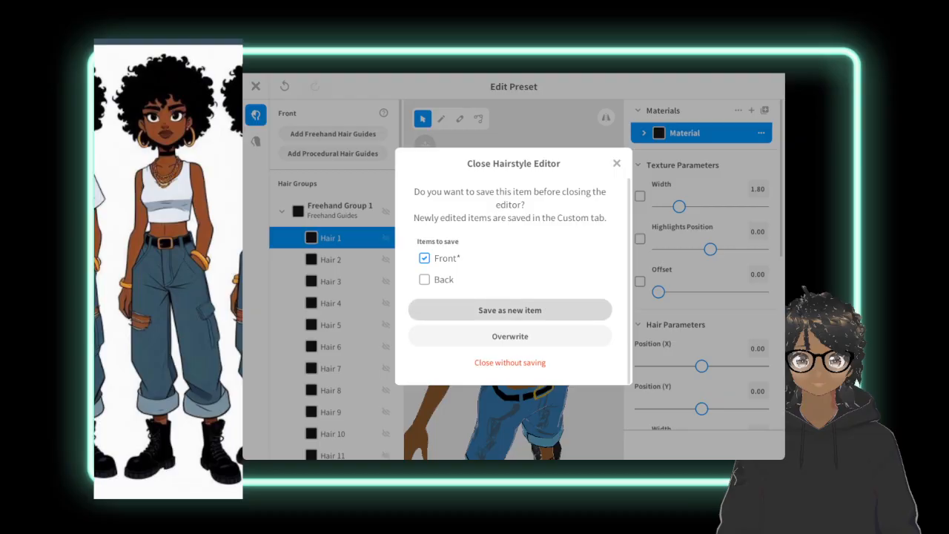
pyautogui.click(510, 310)
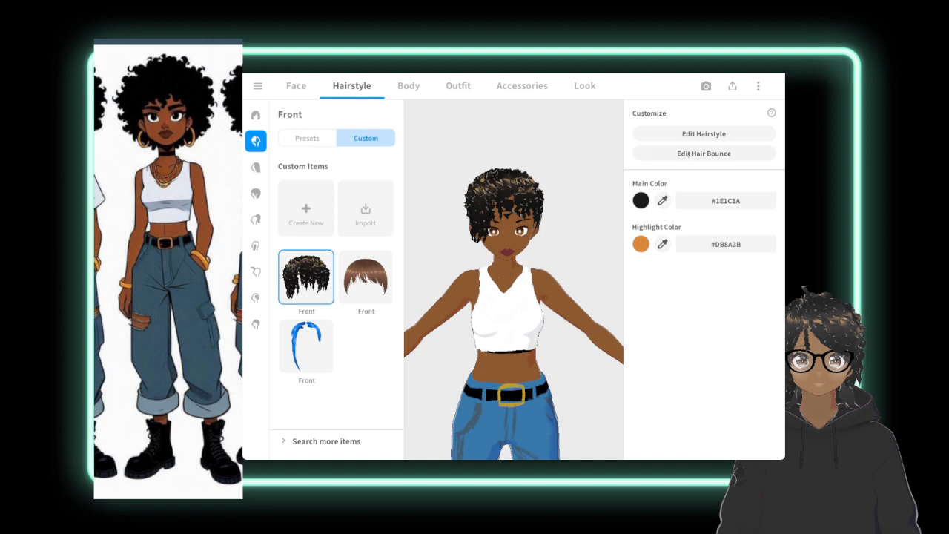
# Examine the bone groups of the front and back hair in the hair bounce editor, and leave it without saving.
pyautogui.click(695, 154)
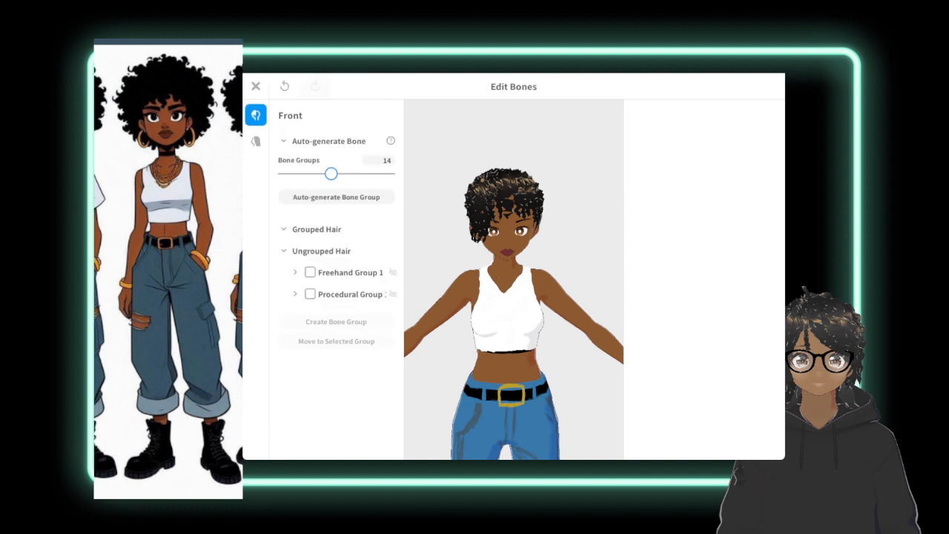
pyautogui.click(310, 272)
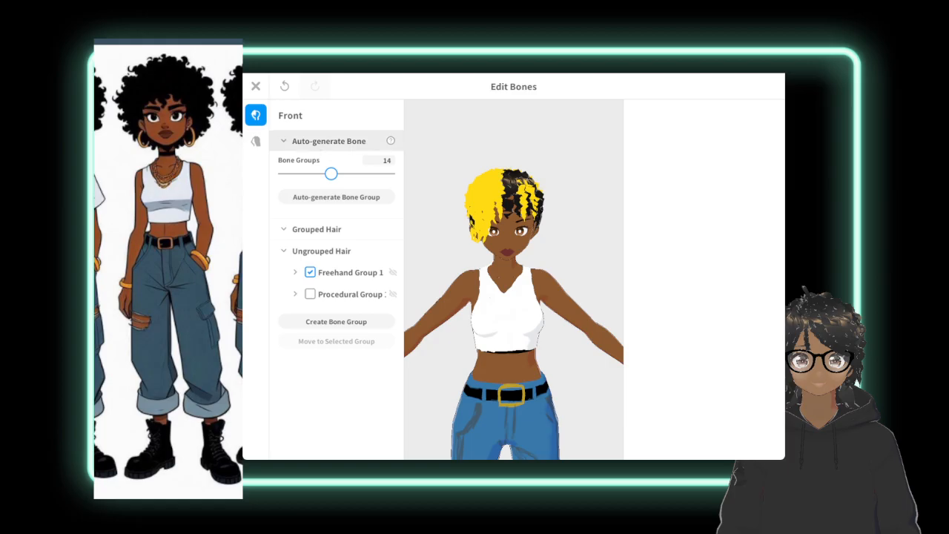
pyautogui.click(296, 272)
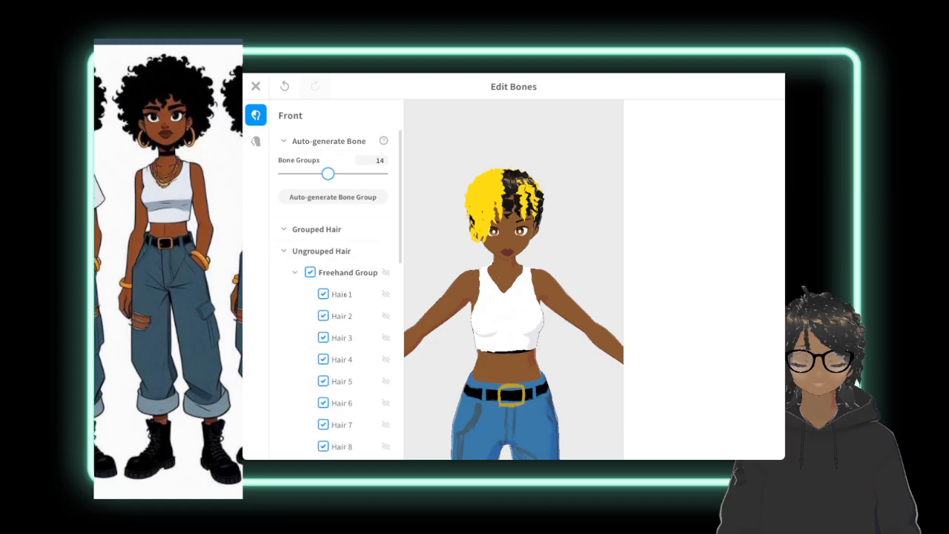
pyautogui.moveTo(328, 173)
pyautogui.mouseDown()
pyautogui.moveTo(364, 173)
pyautogui.moveTo(325, 174)
pyautogui.mouseUp()
pyautogui.click(256, 141)
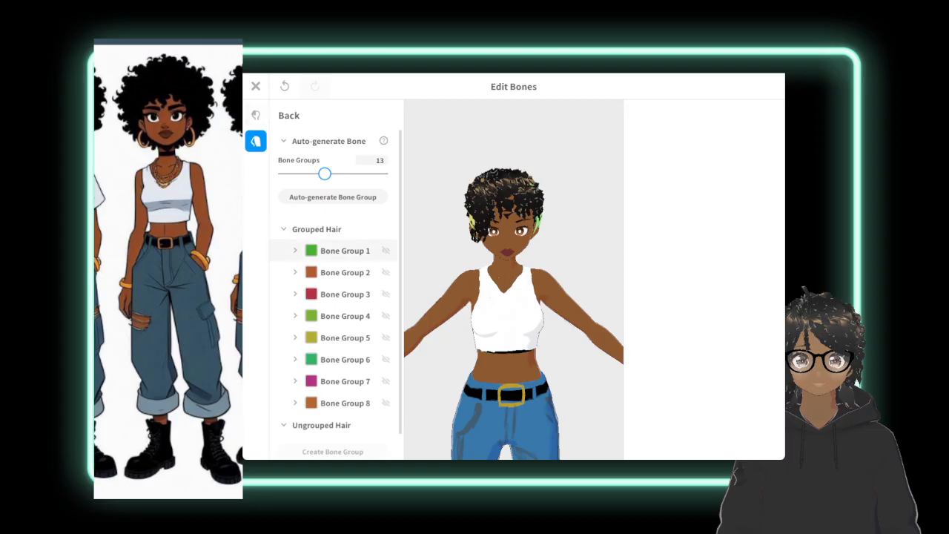
pyautogui.click(344, 251)
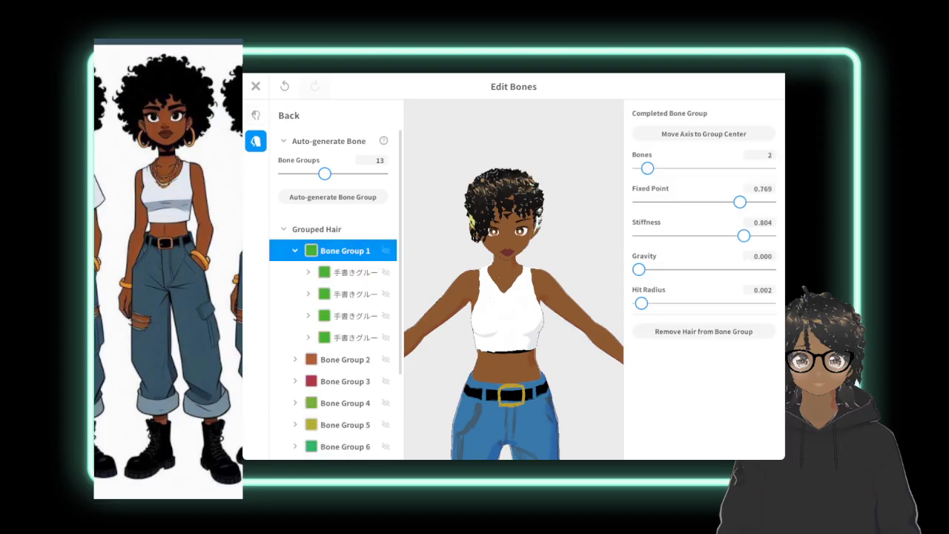
pyautogui.click(347, 272)
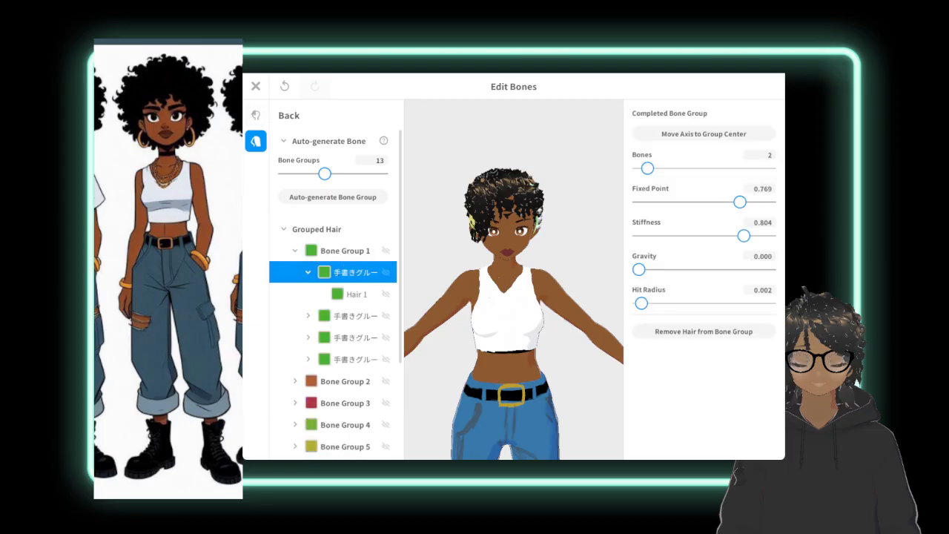
pyautogui.click(256, 115)
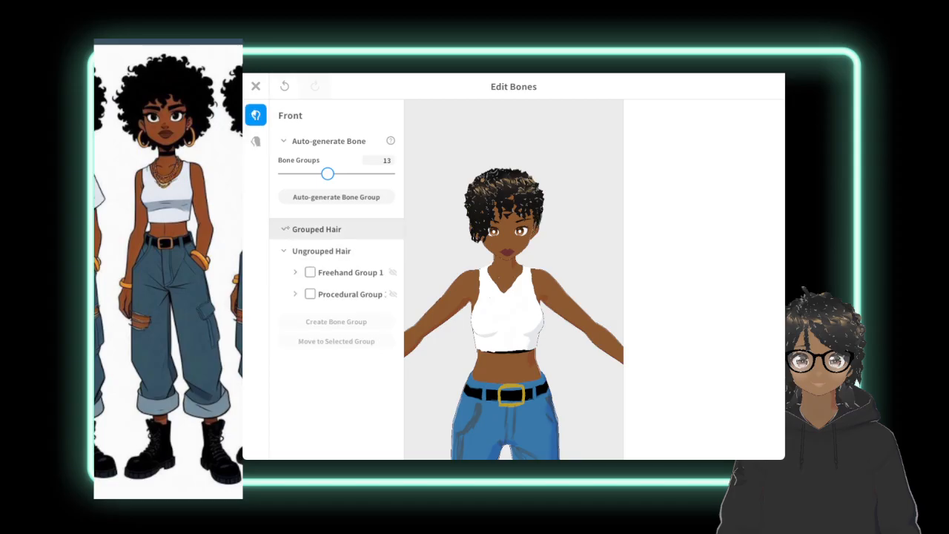
pyautogui.click(285, 229)
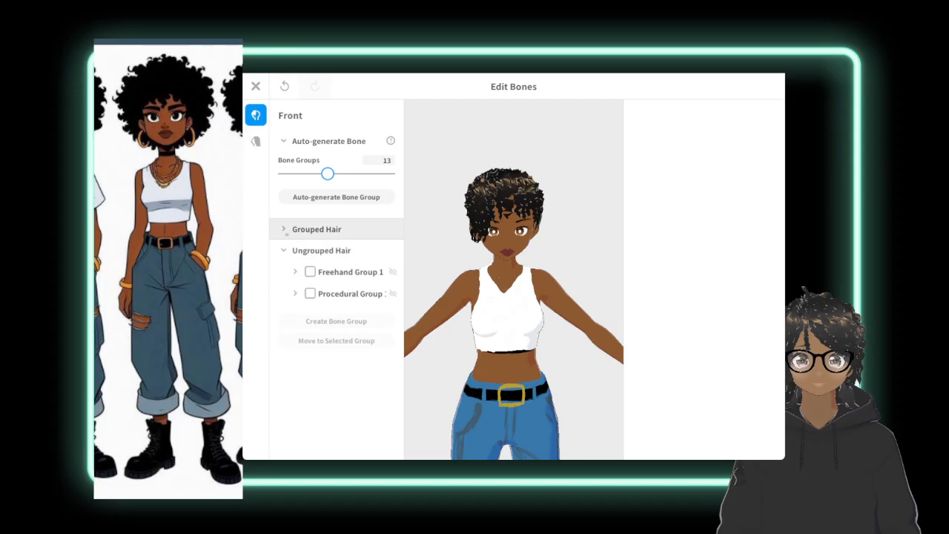
pyautogui.click(256, 86)
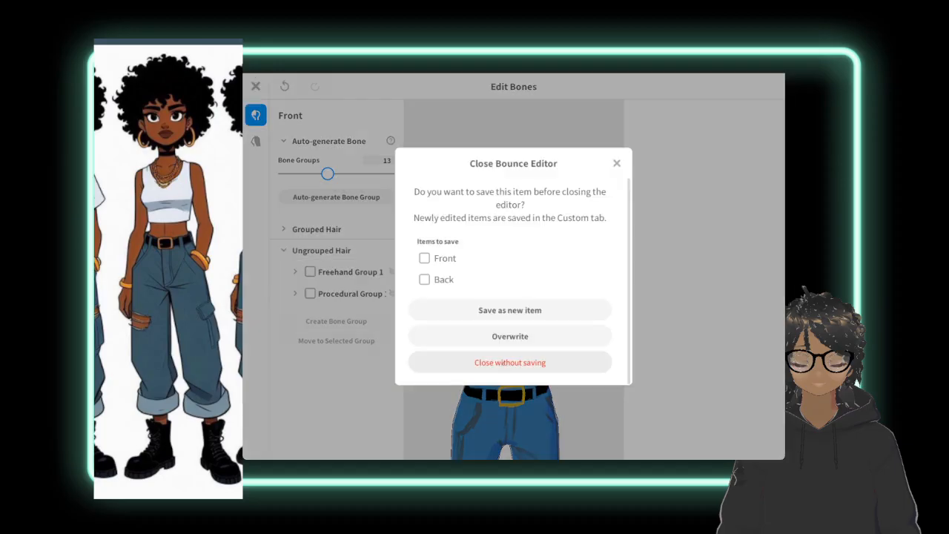
pyautogui.click(510, 362)
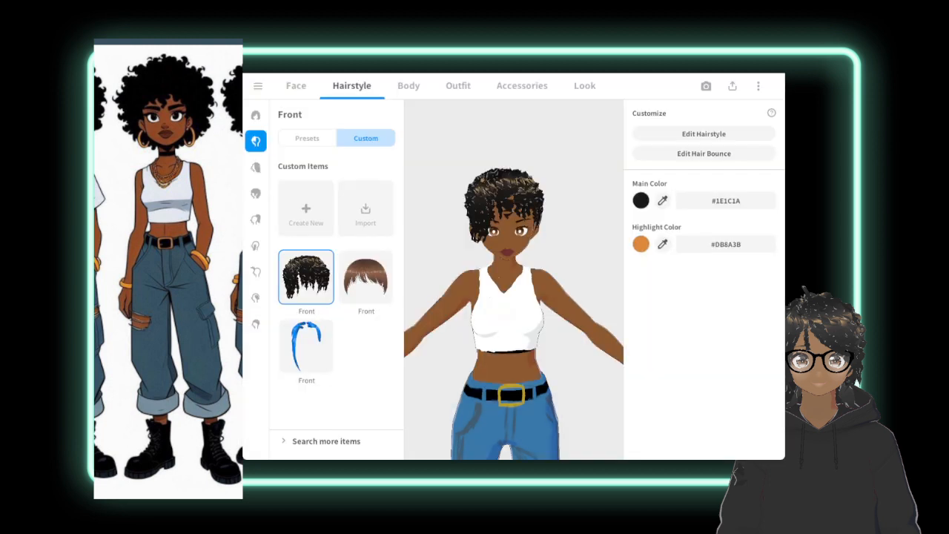
# Set the front hair's highlight color to #1C1C1C so it blends with the dark main color.
pyautogui.click(662, 244)
pyautogui.click(642, 200)
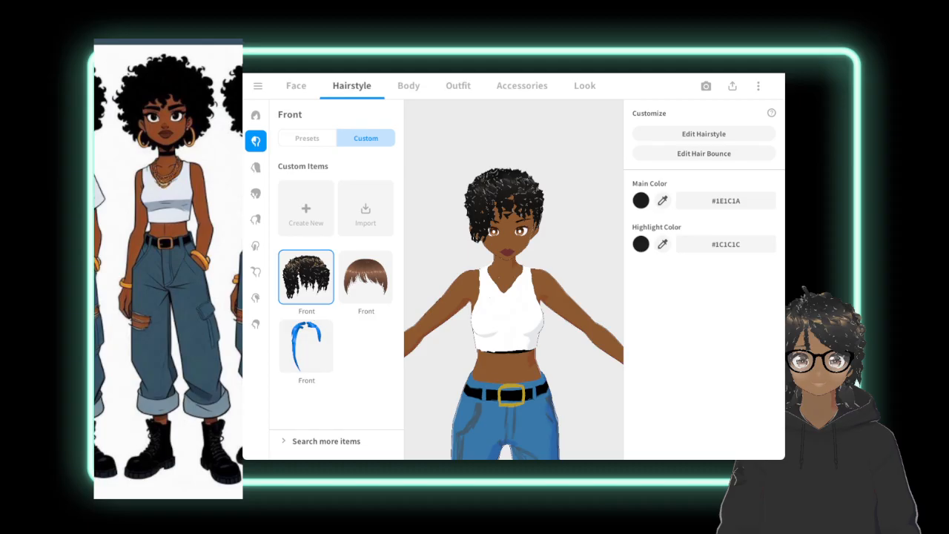
# Widen Freehand Group 1 at the side of the head with its guide points, and save the front hair as a new item.
pyautogui.click(708, 133)
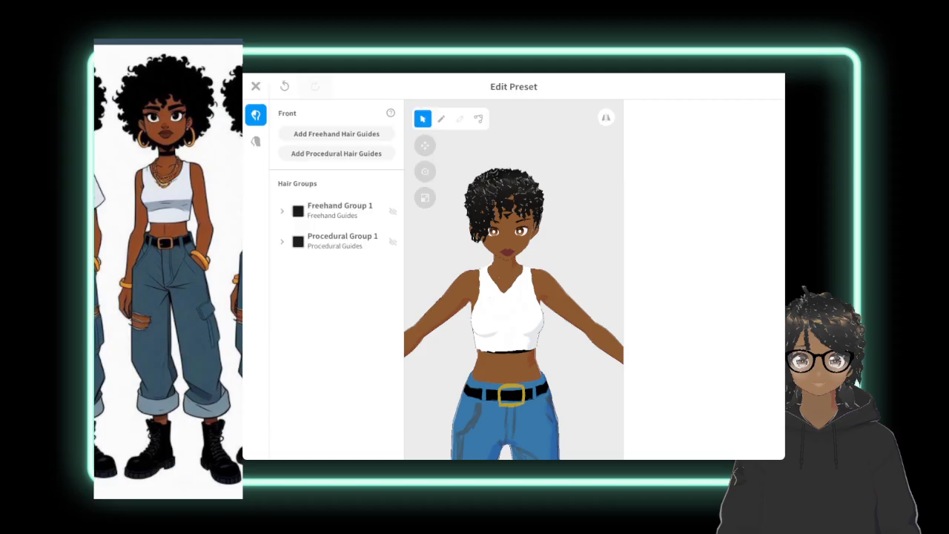
pyautogui.click(345, 209)
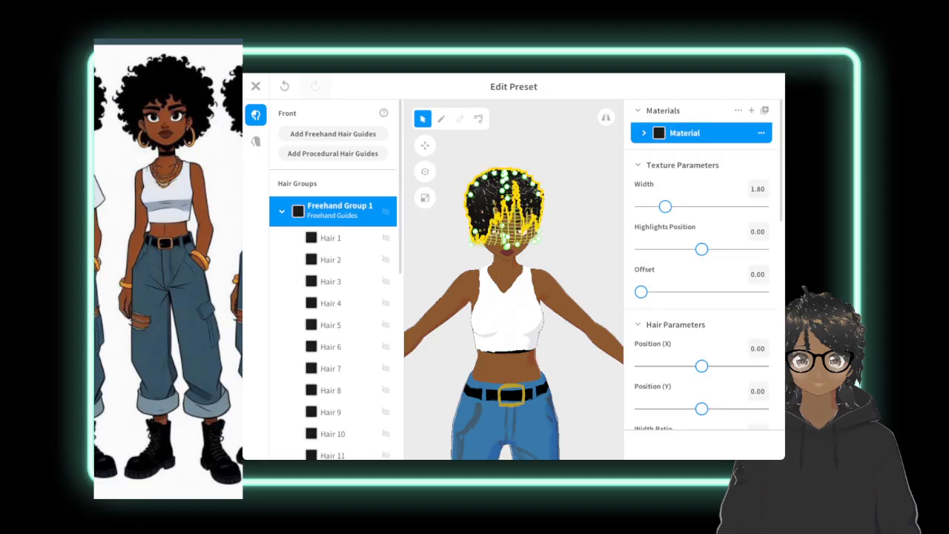
pyautogui.moveTo(482, 297)
pyautogui.mouseDown(button='right')
pyautogui.moveTo(552, 300)
pyautogui.moveTo(560, 285)
pyautogui.moveTo(493, 282)
pyautogui.mouseUp(button='right')
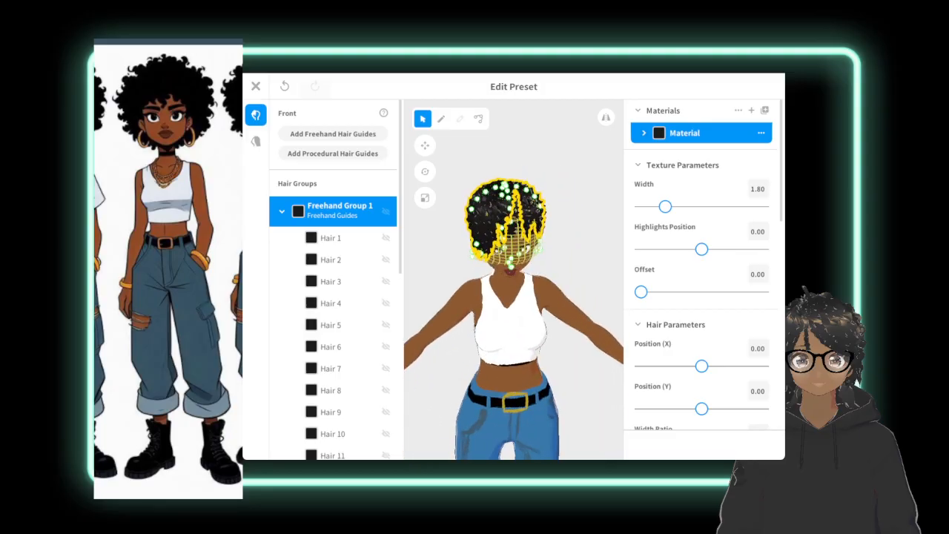
pyautogui.click(579, 238)
pyautogui.click(340, 205)
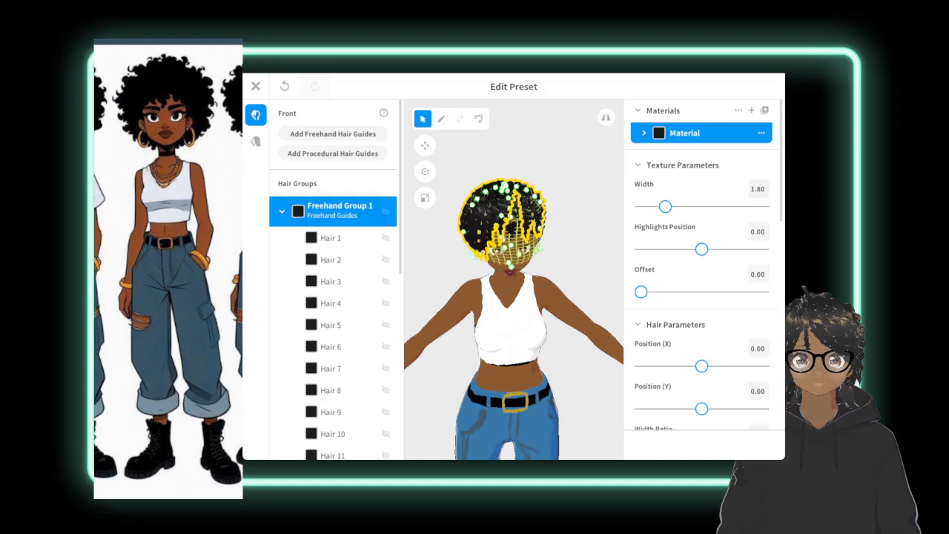
pyautogui.press('Escape')
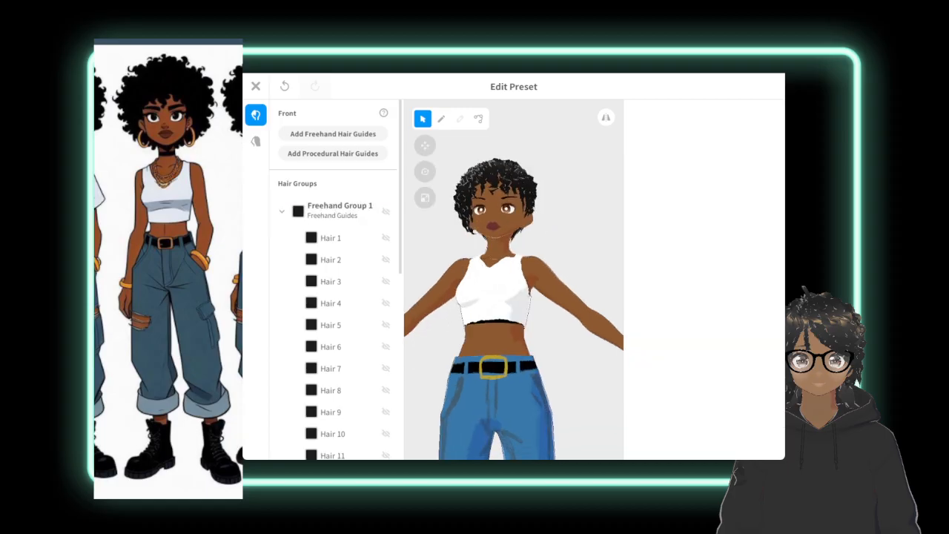
pyautogui.press('Escape')
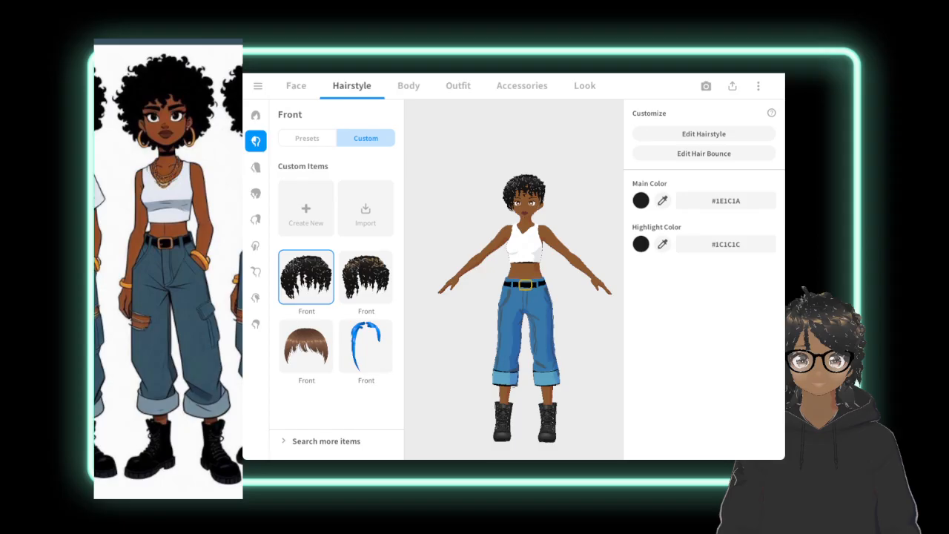
# Examine the avatar's whole body and close-up face for features that still differ from the reference character.
pyautogui.click(521, 86)
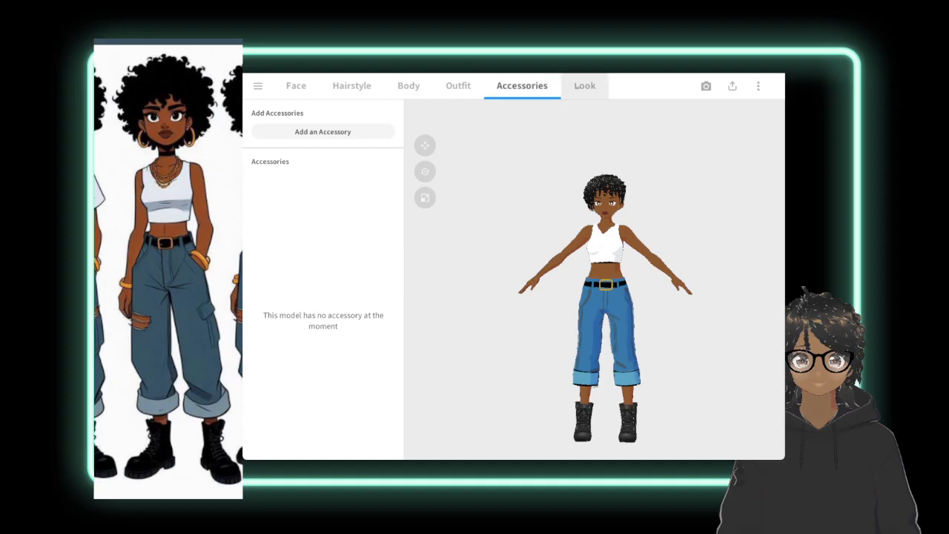
pyautogui.click(296, 86)
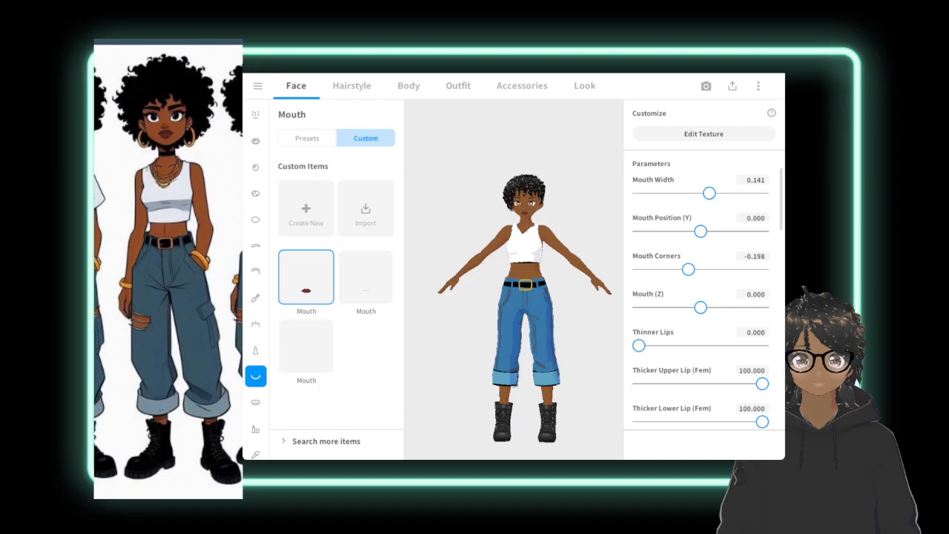
pyautogui.scroll(-1, 514, 279)
pyautogui.moveTo(524, 304); pyautogui.dragTo(500, 264, button='middle')
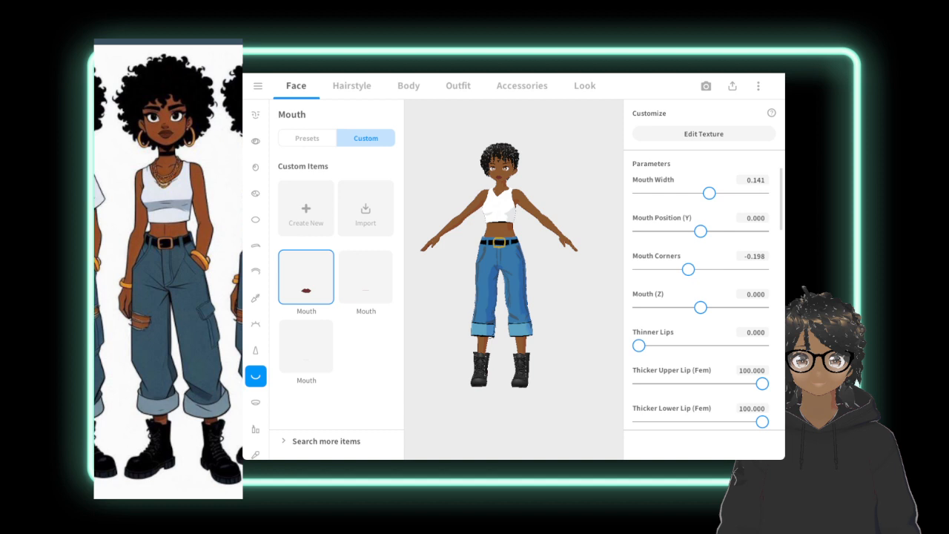
pyautogui.moveTo(564, 259)
pyautogui.mouseDown(button='right')
pyautogui.moveTo(438, 273)
pyautogui.moveTo(422, 293)
pyautogui.moveTo(454, 276)
pyautogui.moveTo(547, 267)
pyautogui.mouseUp(button='right')
pyautogui.scroll(10, 514, 281)
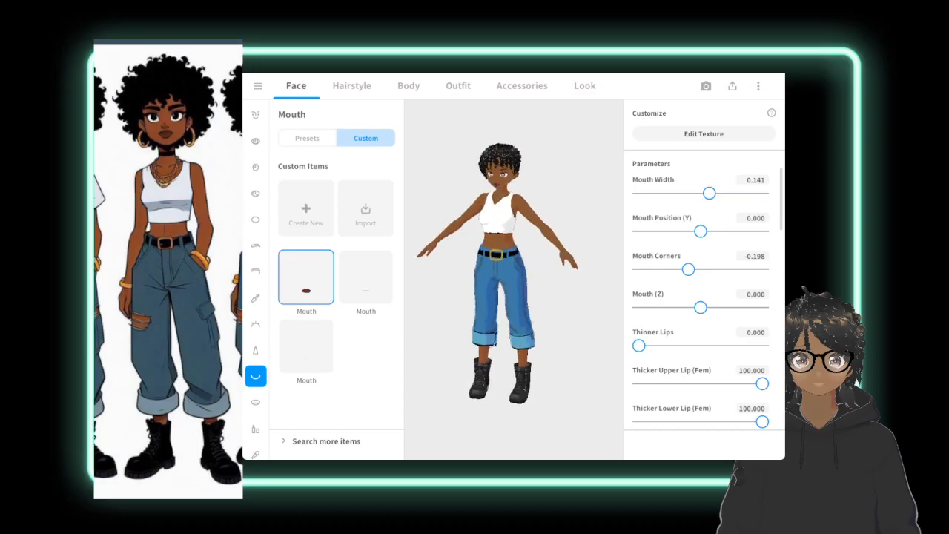
pyautogui.moveTo(513, 282); pyautogui.dragTo(535, 269, button='right')
pyautogui.scroll(8, 514, 279)
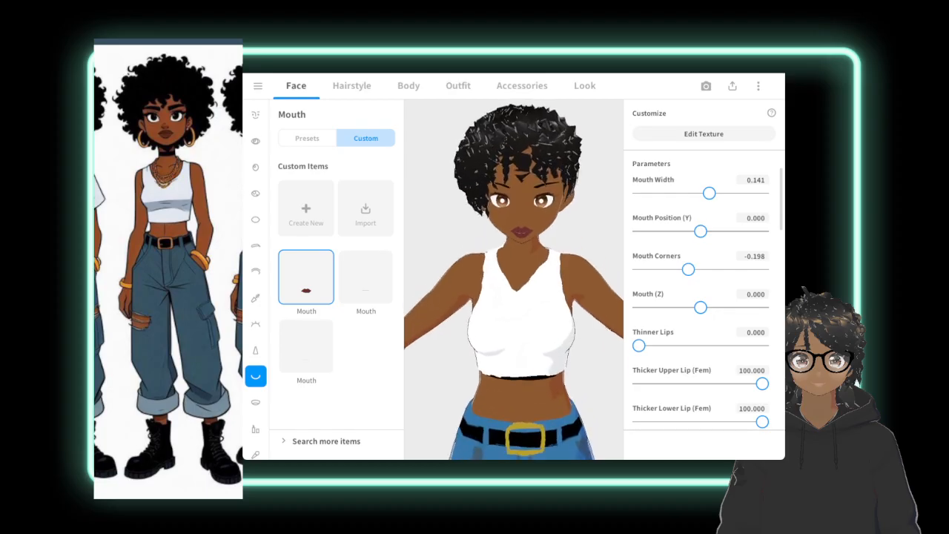
pyautogui.moveTo(514, 280); pyautogui.dragTo(506, 290, button='right')
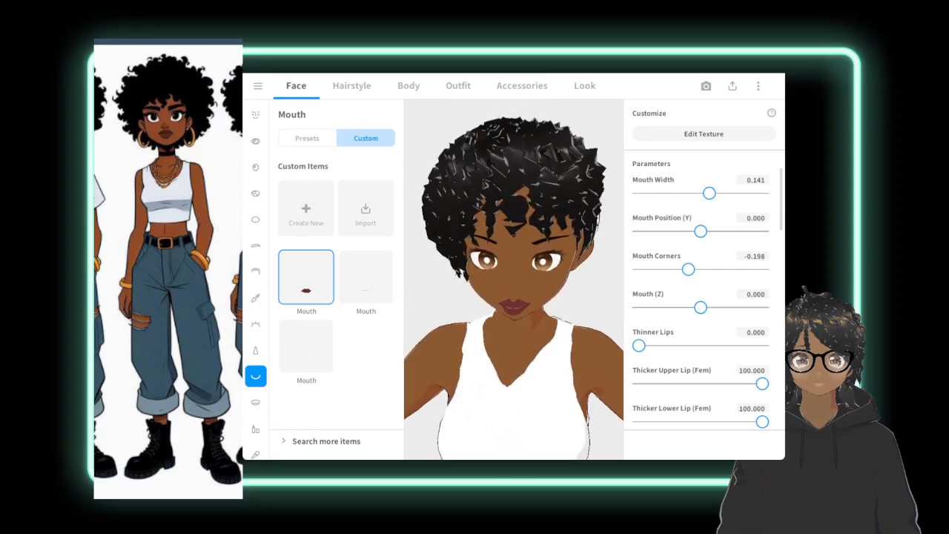
# Set the nose parameters to Nose Size 0.099, Nose Width 0.215 and Nose Tip Position (Y) 0.300.
pyautogui.click(255, 350)
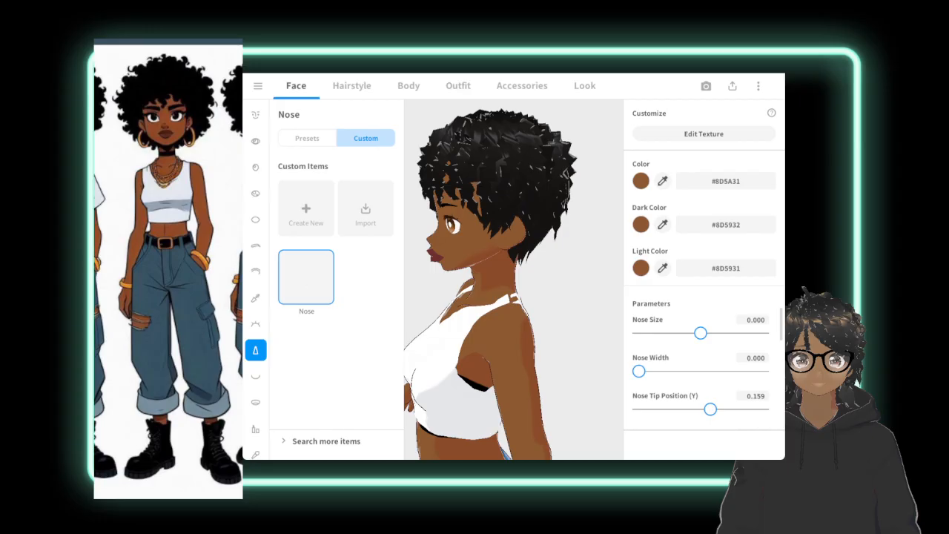
pyautogui.moveTo(700, 333)
pyautogui.mouseDown()
pyautogui.moveTo(685, 333)
pyautogui.moveTo(706, 333)
pyautogui.mouseUp()
pyautogui.moveTo(639, 371); pyautogui.dragTo(665, 371)
pyautogui.moveTo(710, 409)
pyautogui.mouseDown()
pyautogui.moveTo(682, 409)
pyautogui.moveTo(719, 410)
pyautogui.mouseUp()
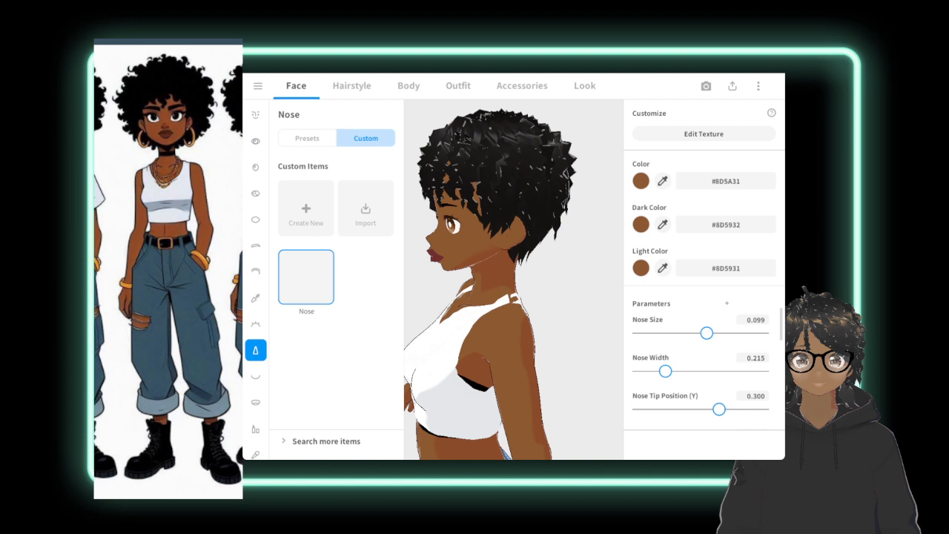
# Reduce the second Nose Size parameter slightly and set Nose Bridge Width to -0.367.
pyautogui.scroll(-3, 776, 317)
pyautogui.scroll(2, 777, 327)
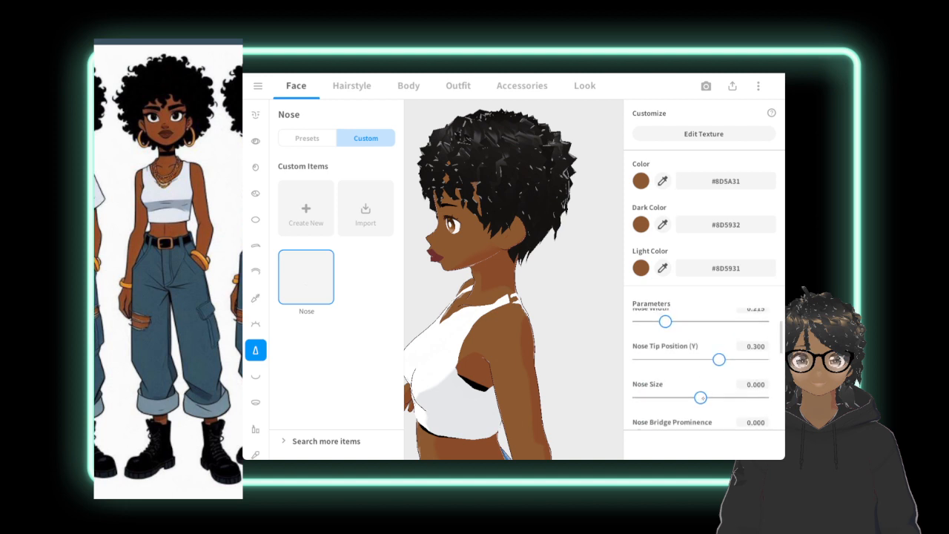
pyautogui.moveTo(701, 398)
pyautogui.mouseDown()
pyautogui.moveTo(653, 399)
pyautogui.moveTo(742, 398)
pyautogui.moveTo(667, 398)
pyautogui.moveTo(716, 398)
pyautogui.moveTo(687, 398)
pyautogui.mouseUp()
pyautogui.scroll(-3, 700, 363)
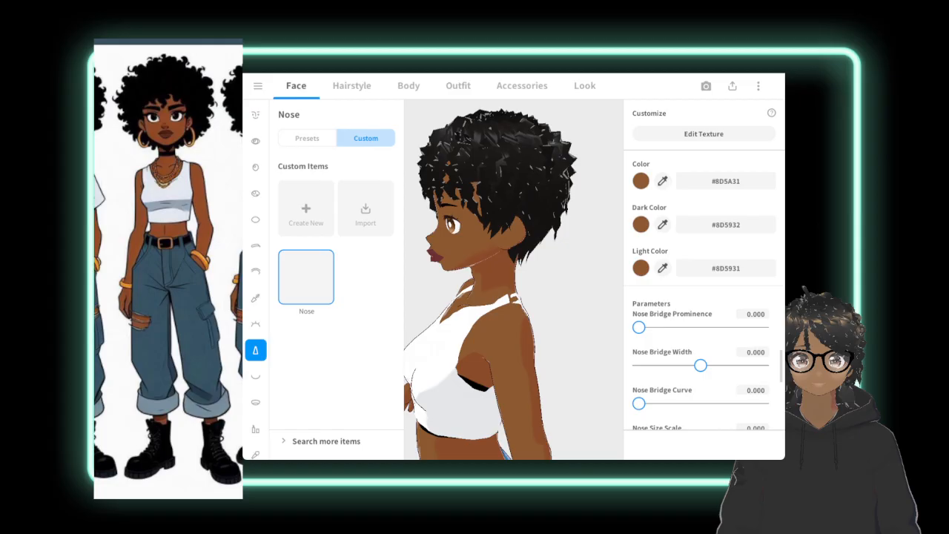
pyautogui.moveTo(701, 365); pyautogui.dragTo(675, 375)
pyautogui.scroll(-2, 705, 376)
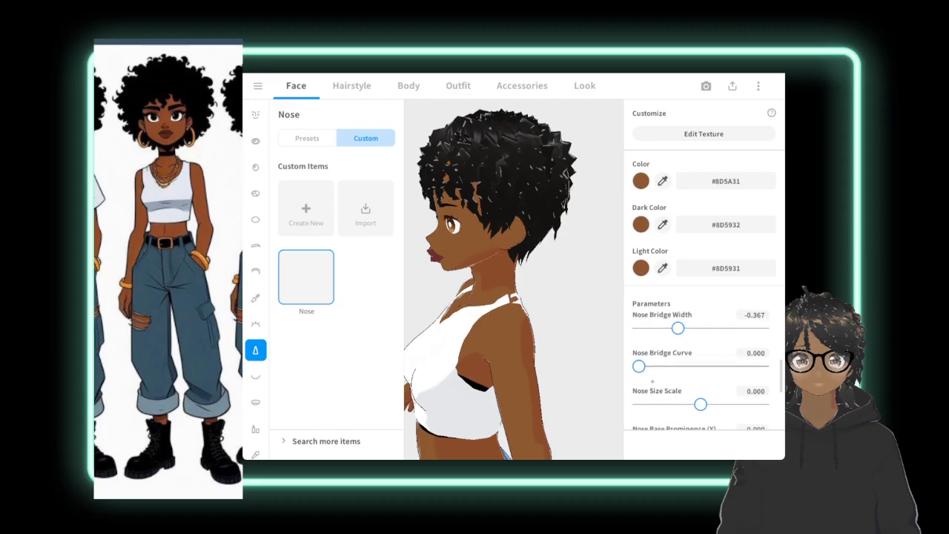
# Leave Nose Bridge Curve at 0.000 and set Nose Size Scale to 0.359.
pyautogui.moveTo(639, 366)
pyautogui.mouseDown()
pyautogui.moveTo(737, 366)
pyautogui.moveTo(639, 366)
pyautogui.mouseUp()
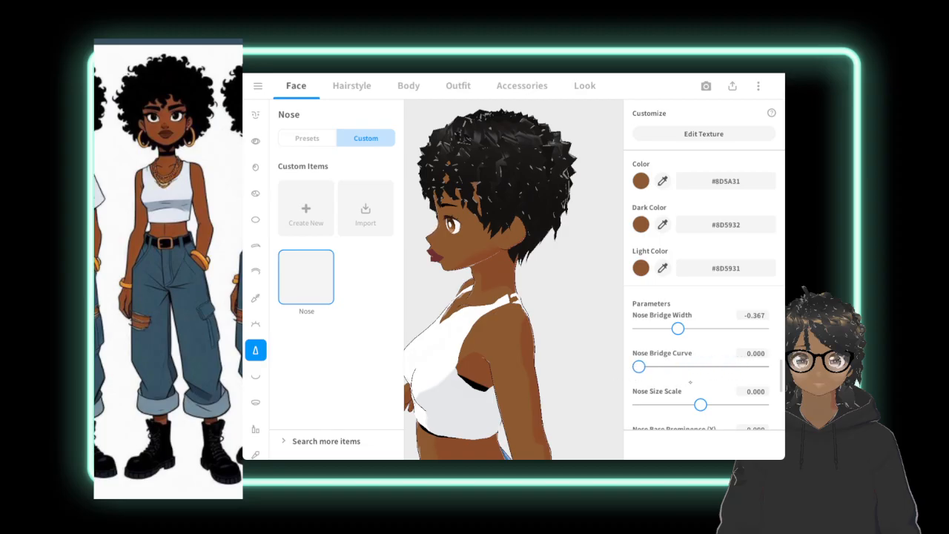
pyautogui.scroll(-1, 690, 382)
pyautogui.moveTo(701, 367); pyautogui.dragTo(723, 367)
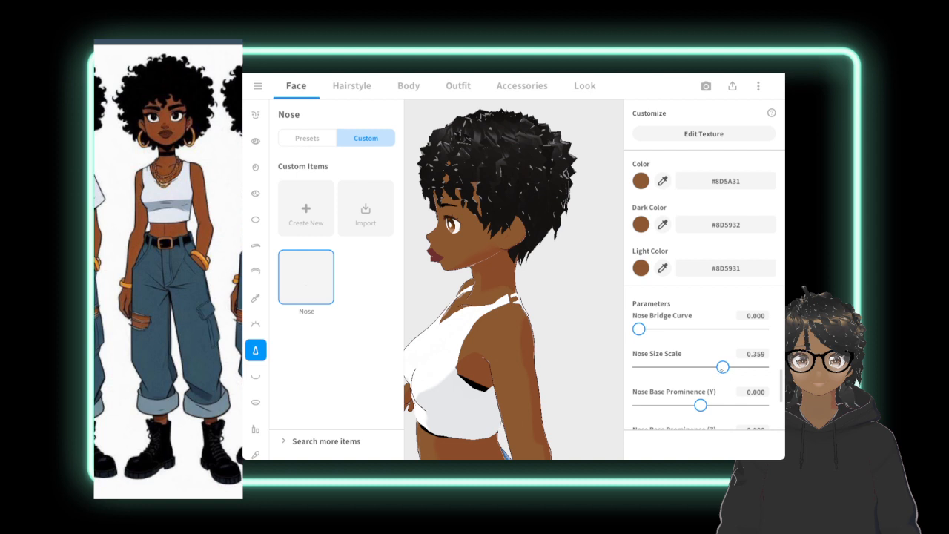
# Set Nose Size Scale to 0.296 and try a slightly higher Fem Nose value.
pyautogui.moveTo(722, 367); pyautogui.dragTo(719, 367)
pyautogui.scroll(-3, 779, 405)
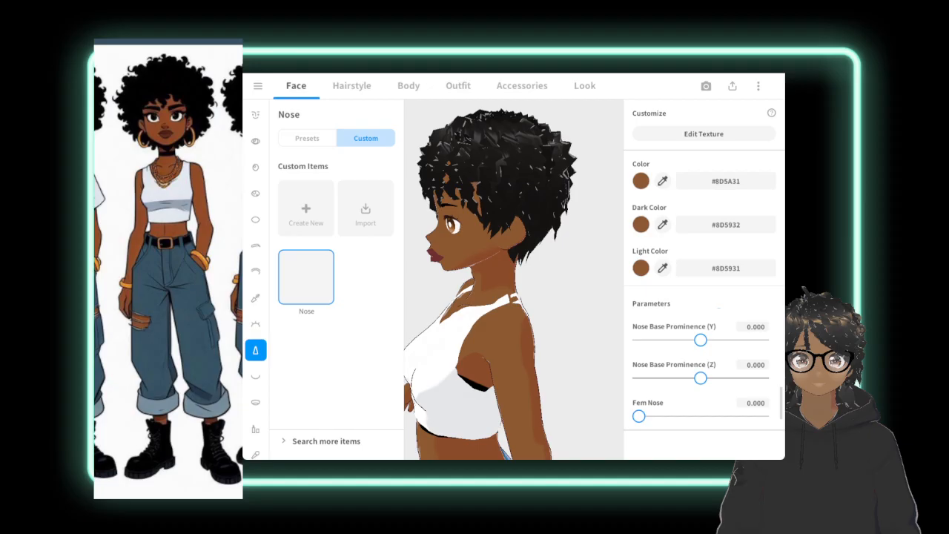
pyautogui.moveTo(638, 416)
pyautogui.mouseDown()
pyautogui.moveTo(762, 415)
pyautogui.moveTo(648, 416)
pyautogui.mouseUp()
pyautogui.moveTo(777, 393)
pyautogui.mouseDown()
pyautogui.moveTo(778, 380)
pyautogui.moveTo(778, 417)
pyautogui.moveTo(778, 397)
pyautogui.mouseUp()
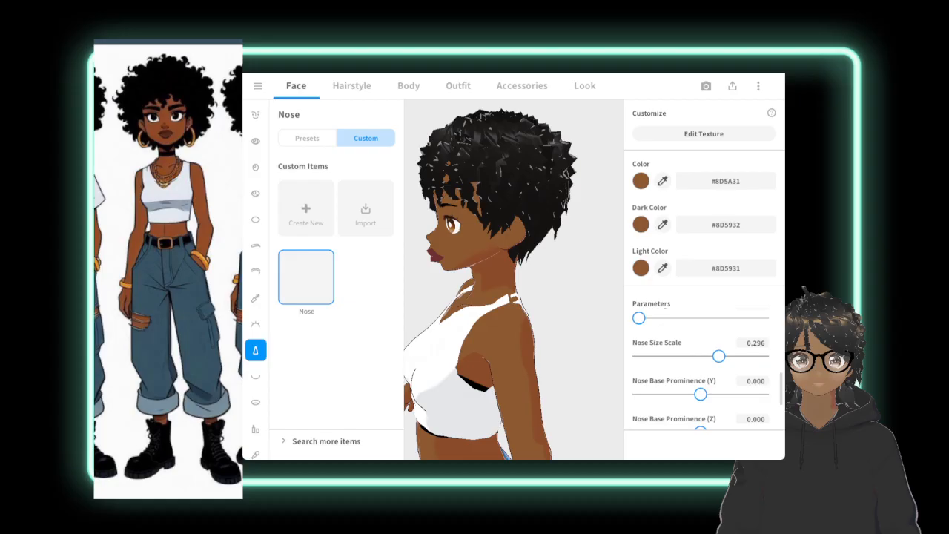
# Examine the avatar's eyes from the front and look through the eye, face and eye highlight options for the iris colour setting.
pyautogui.click(255, 141)
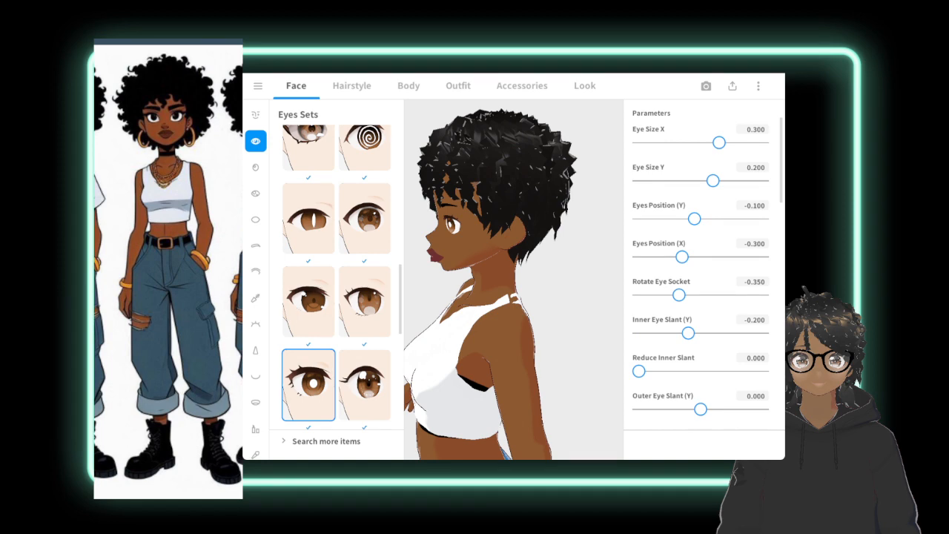
pyautogui.moveTo(511, 301); pyautogui.dragTo(586, 298, button='right')
pyautogui.moveTo(549, 298); pyautogui.dragTo(582, 298, button='middle')
pyautogui.moveTo(548, 298); pyautogui.dragTo(561, 298, button='right')
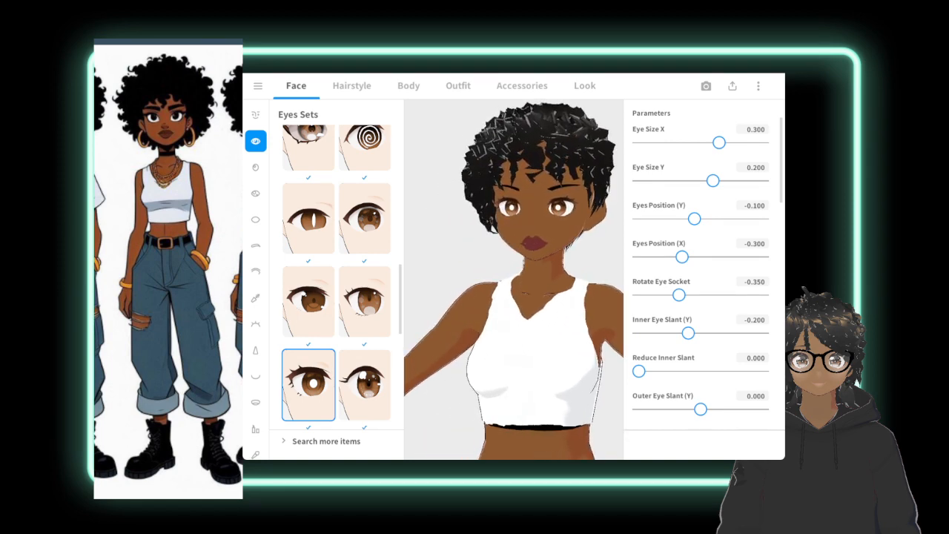
pyautogui.scroll(-3, 514, 279)
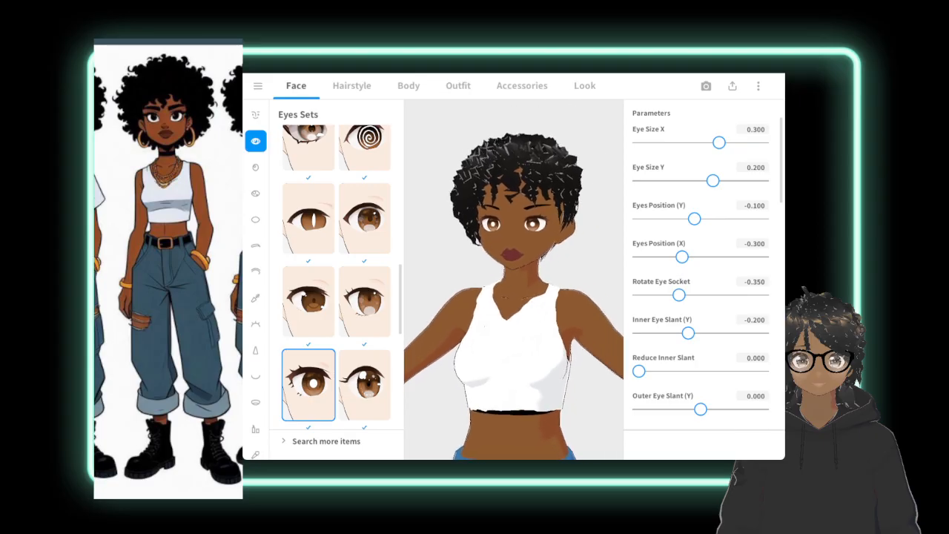
pyautogui.moveTo(534, 289); pyautogui.dragTo(513, 291, button='middle')
pyautogui.click(255, 114)
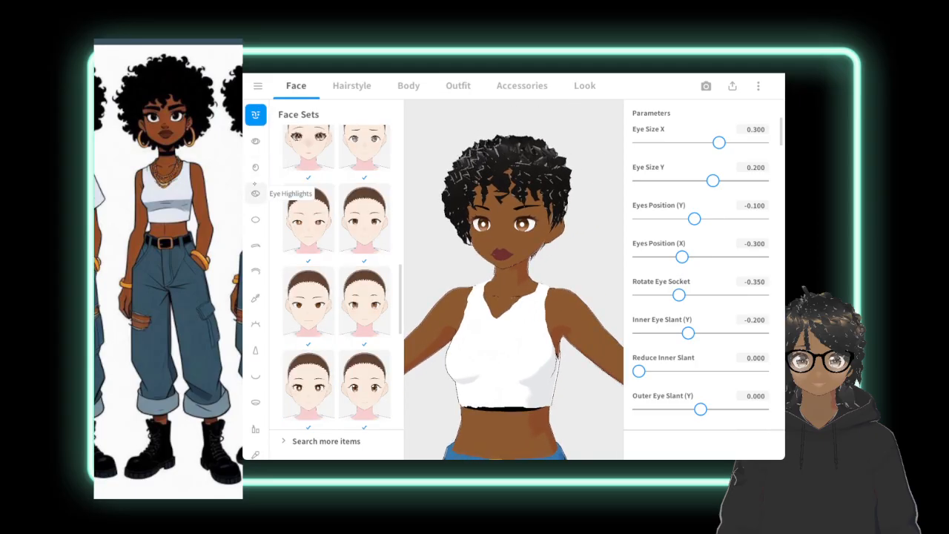
pyautogui.click(255, 193)
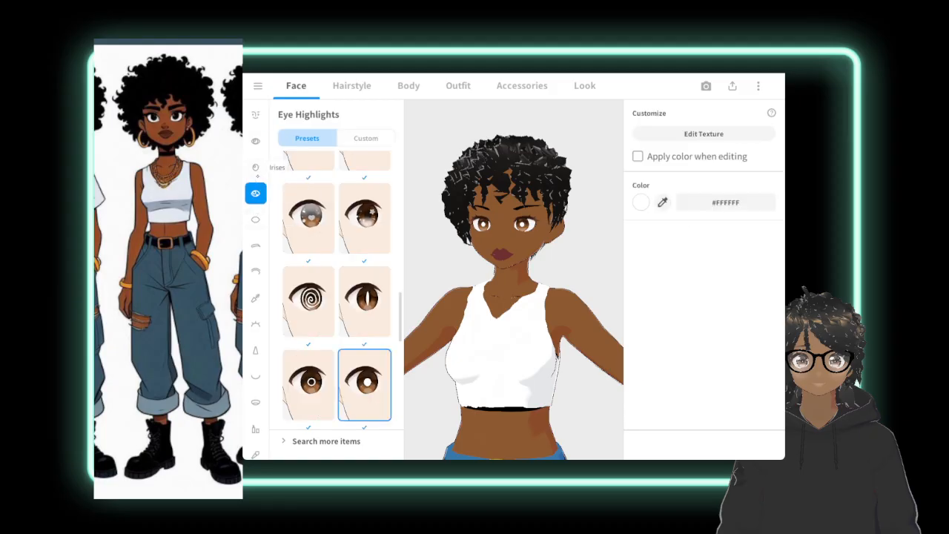
# Set the iris colour of both eyes to near-black #181718 and check the look on the whole avatar.
pyautogui.click(255, 167)
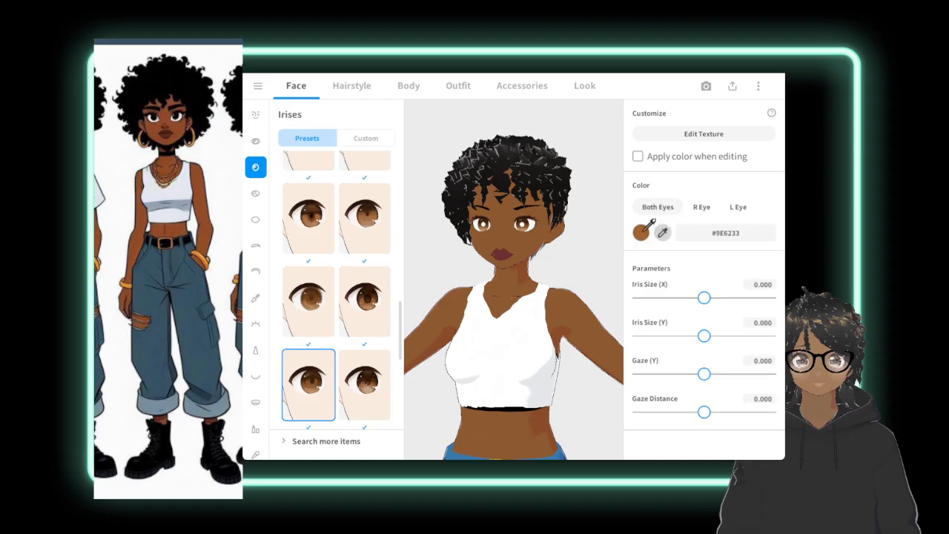
pyautogui.click(652, 232)
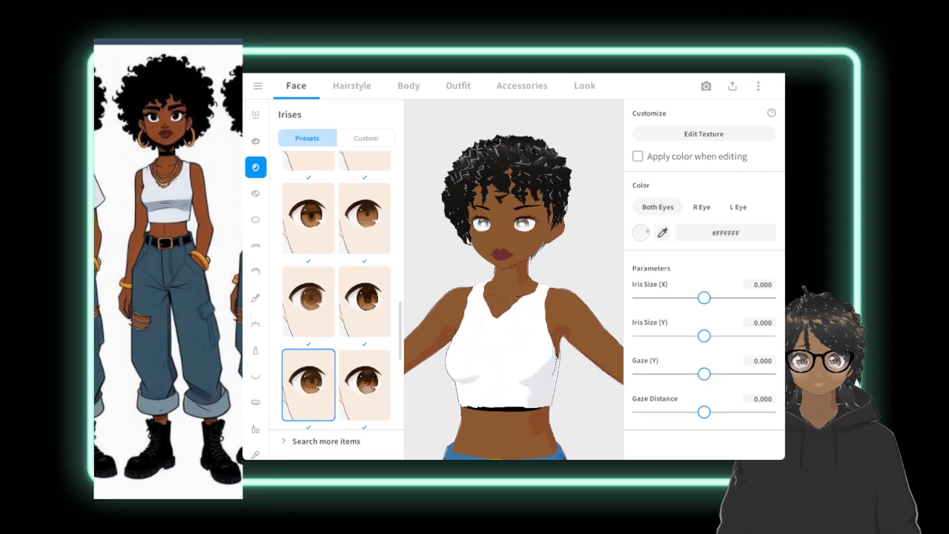
pyautogui.click(641, 232)
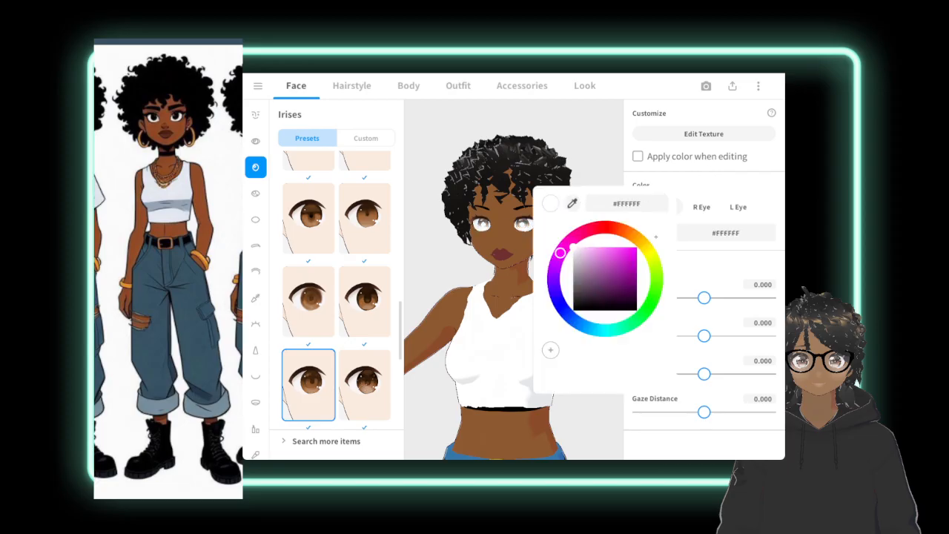
pyautogui.moveTo(577, 250); pyautogui.dragTo(576, 304)
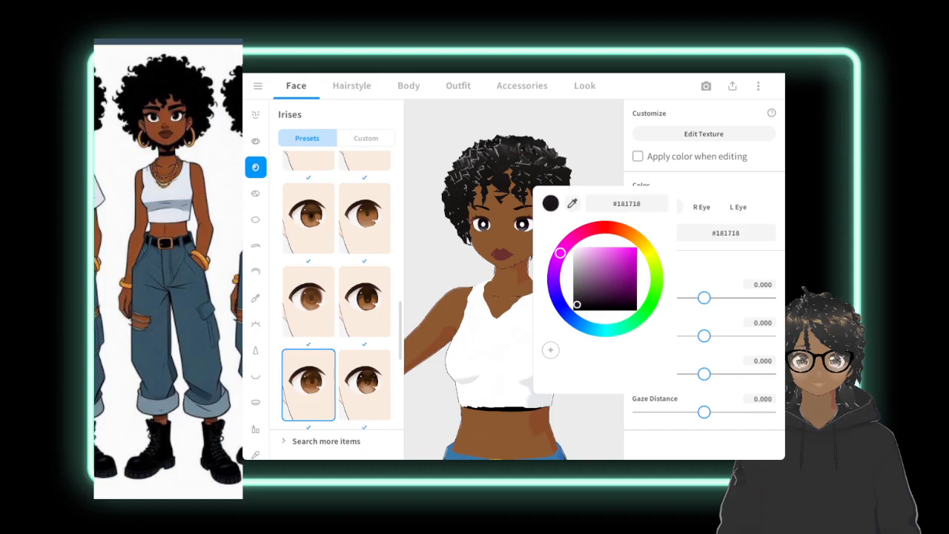
pyautogui.click(578, 146)
pyautogui.scroll(-5, 514, 279)
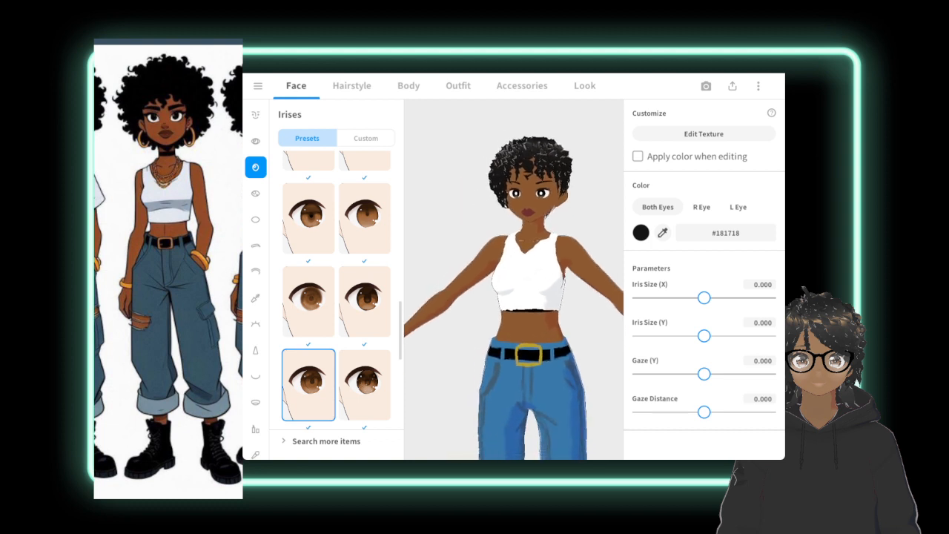
pyautogui.scroll(-2, 514, 279)
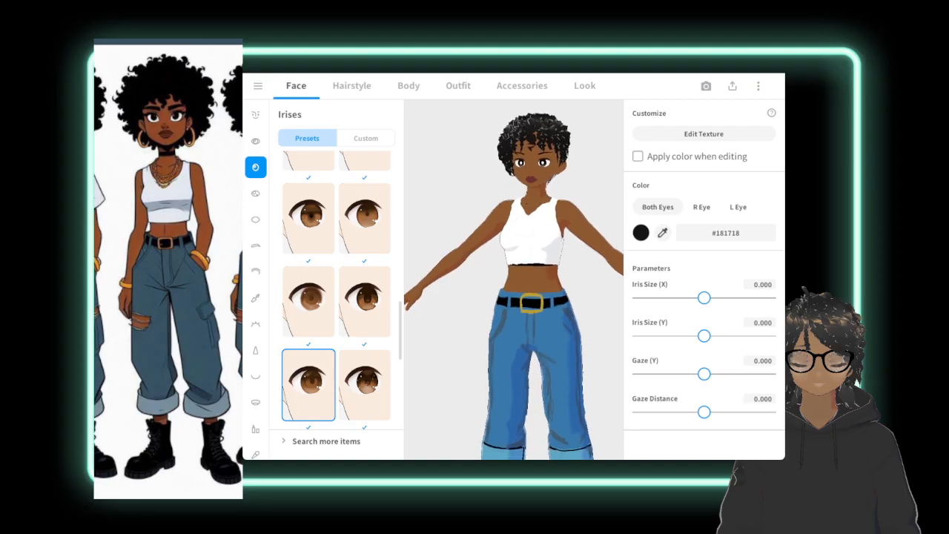
pyautogui.scroll(-2, 514, 289)
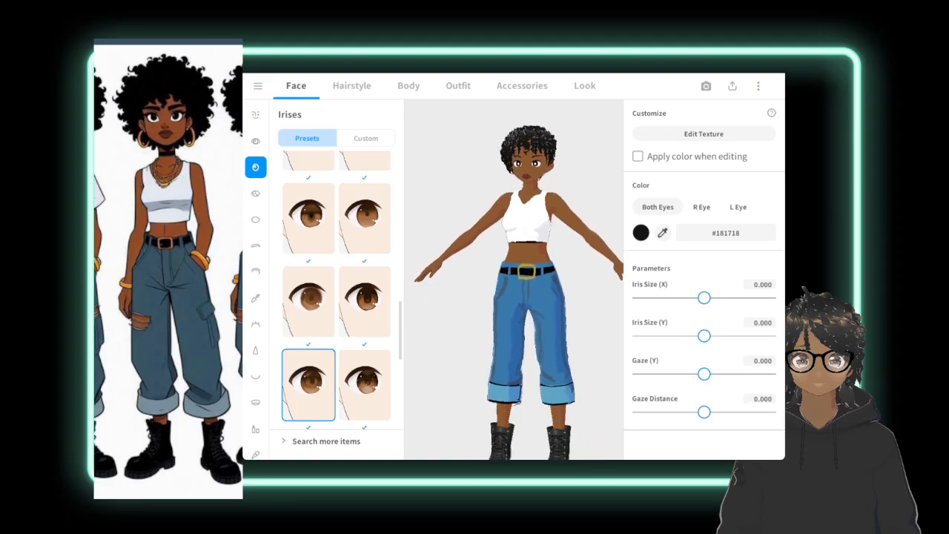